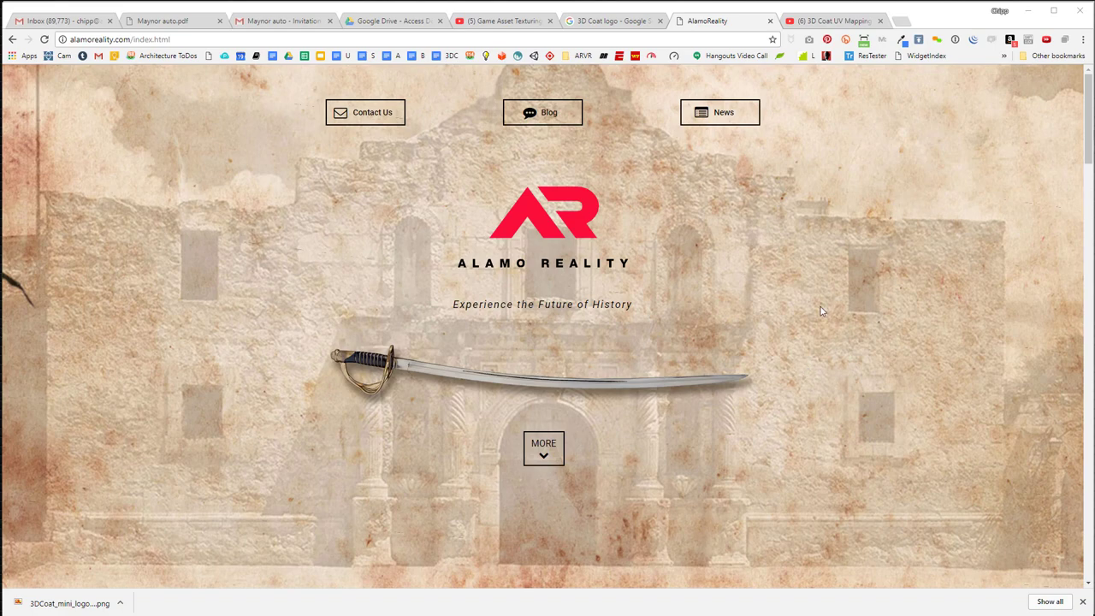
Open the Alamo Reality site's blog and browse down to the post with the Palisades scene screenshots
scroll(804, 351, "down", 5)
scroll(803, 341, "up", 5)
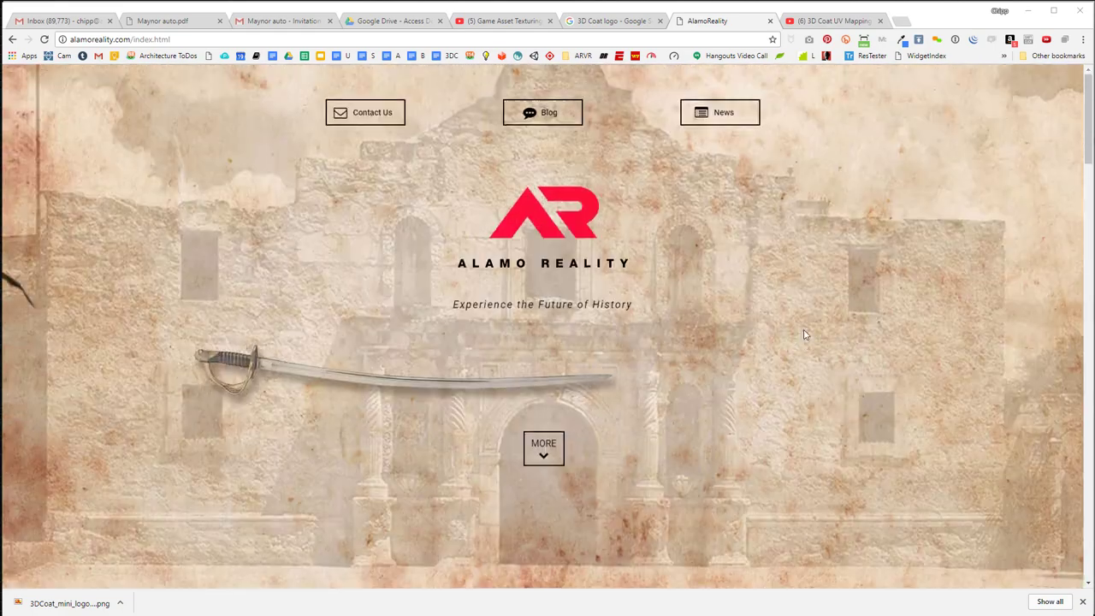
left_click(558, 124)
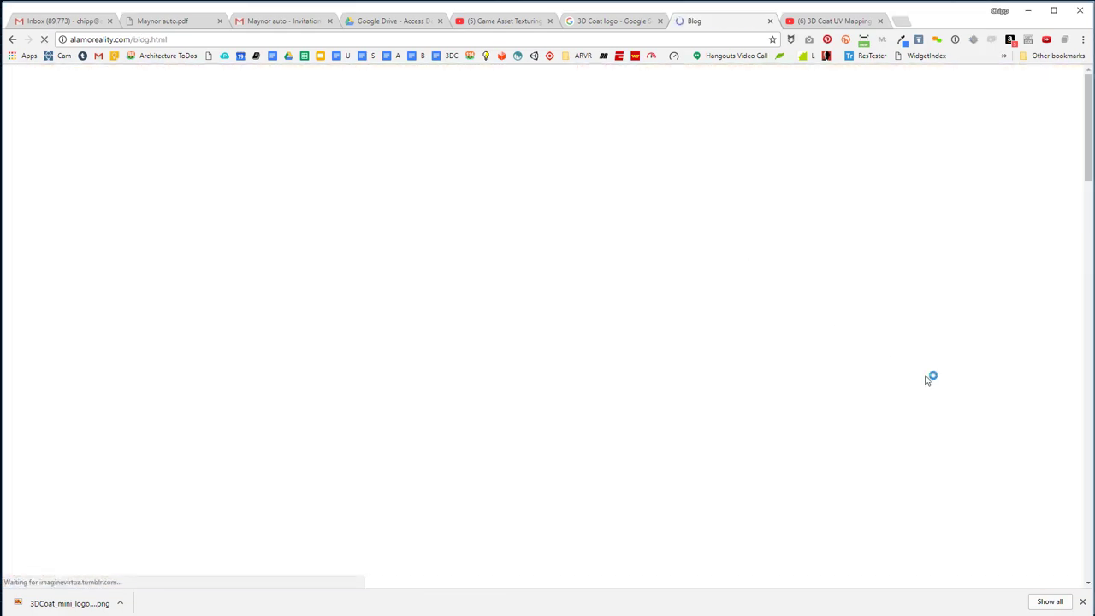
scroll(841, 353, "down", 1)
scroll(698, 348, "down", 15)
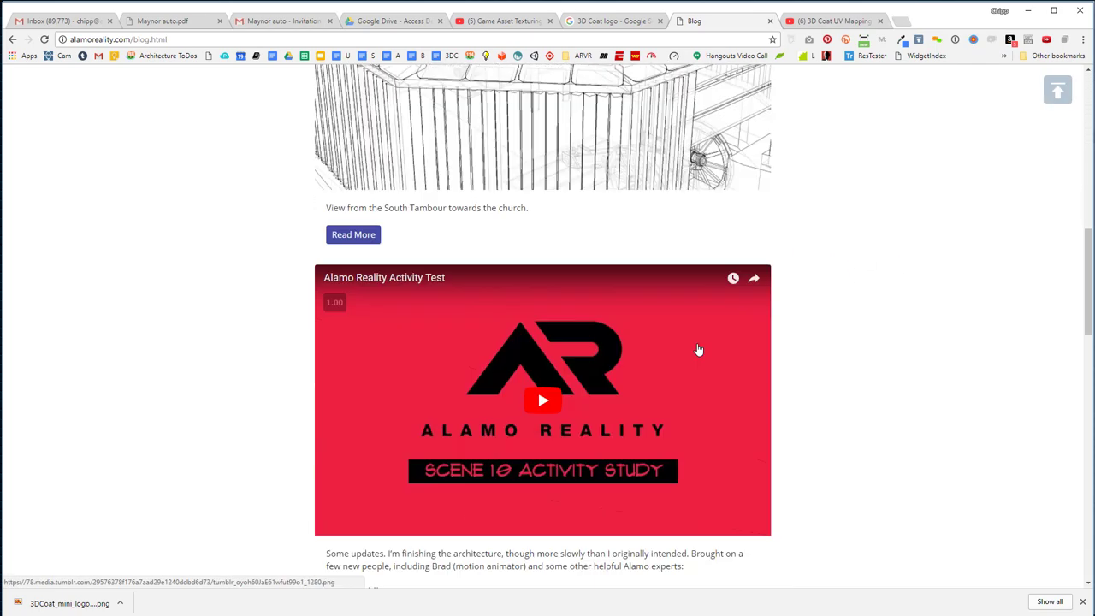
scroll(698, 349, "down", 6)
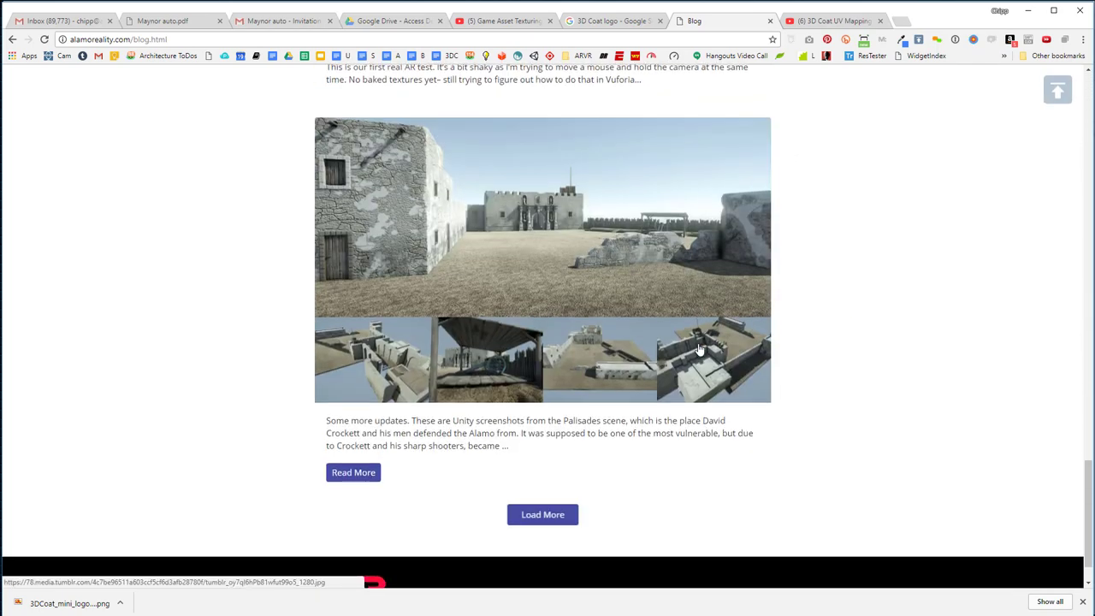
scroll(502, 348, "up", 2)
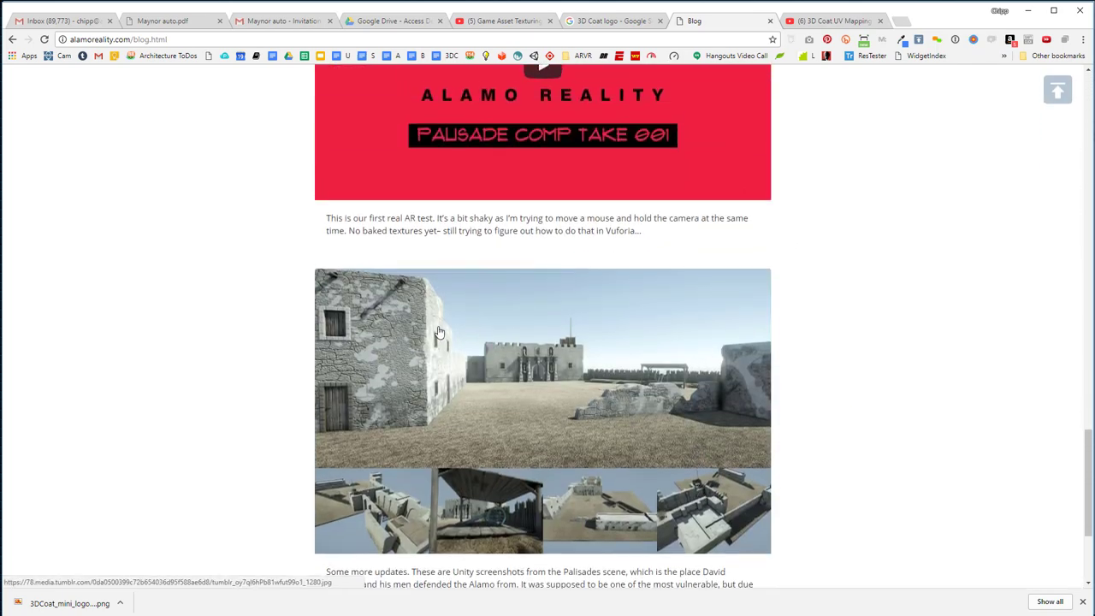
Enlarge the Palisades scene screenshots, look through the aerial views of the compound, and close the image viewer
left_click(635, 386)
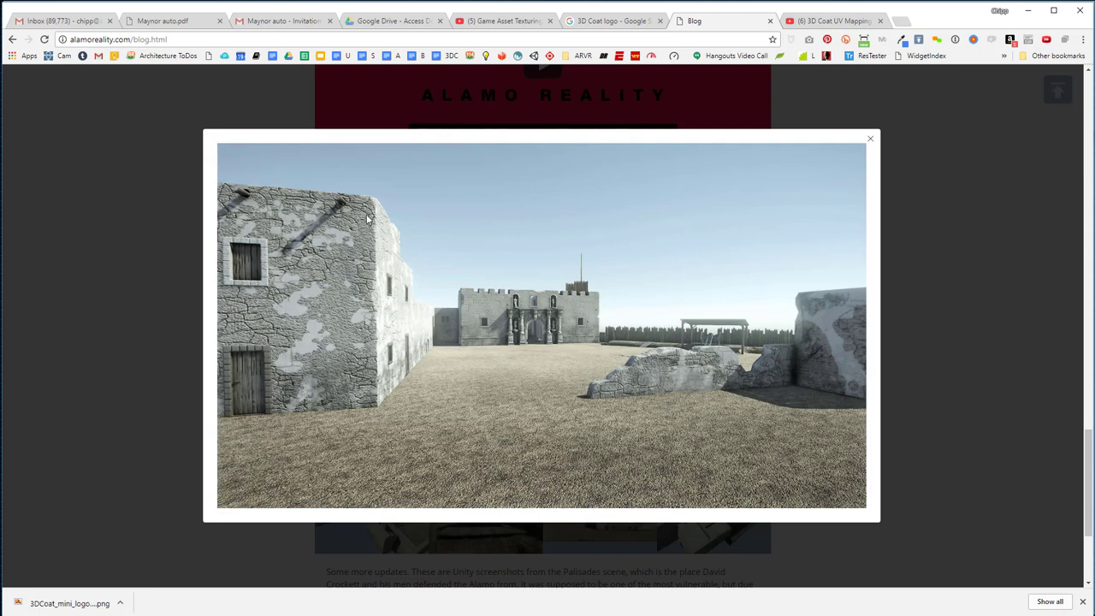
left_click(839, 340)
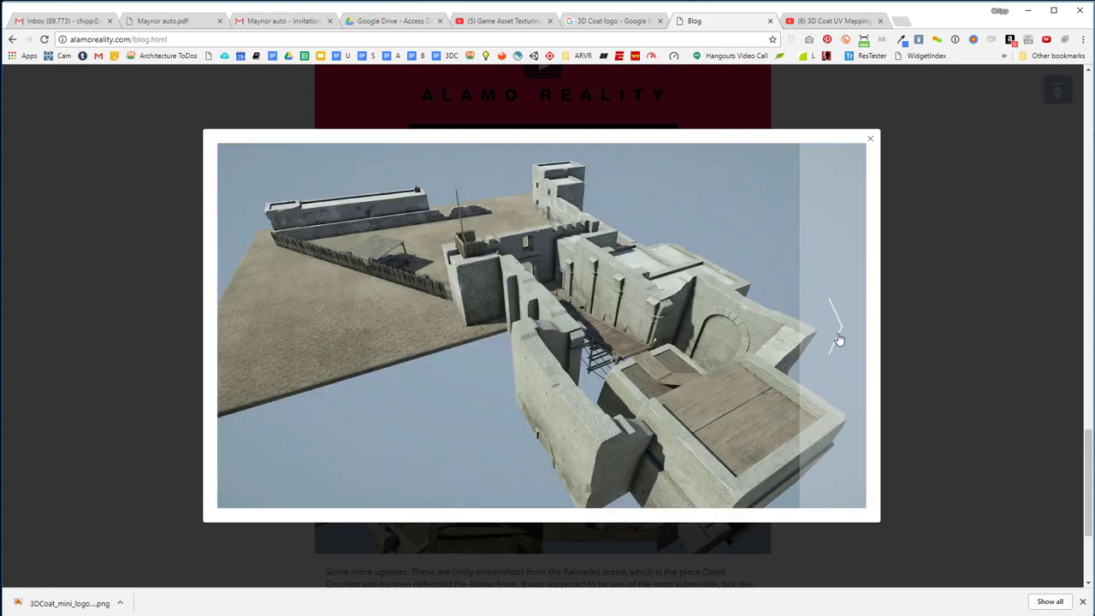
left_click(839, 339)
left_click(839, 340)
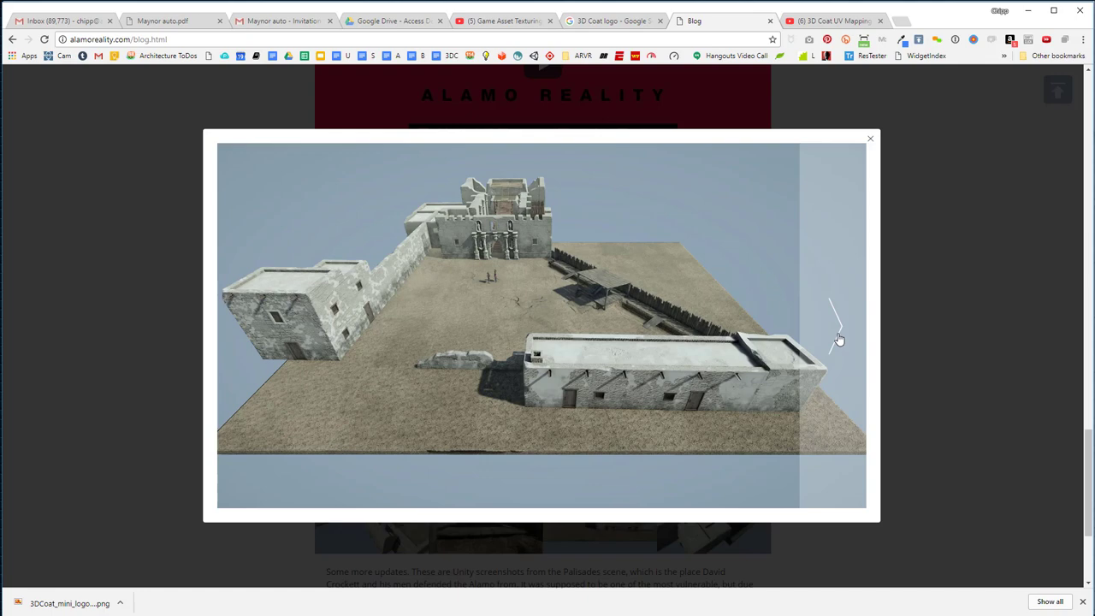
left_click(839, 340)
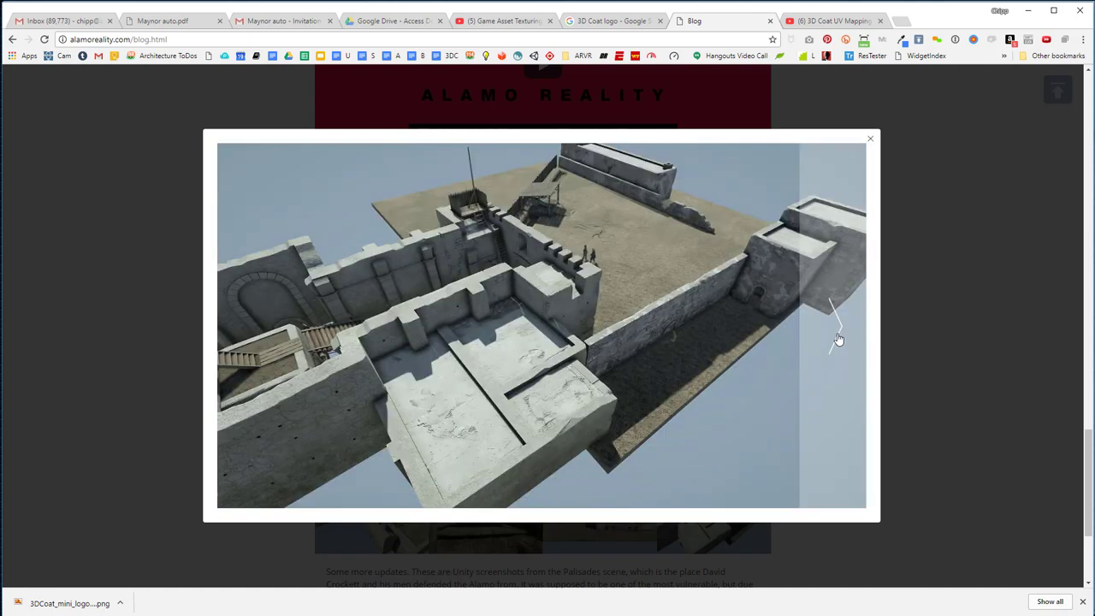
left_click(870, 139)
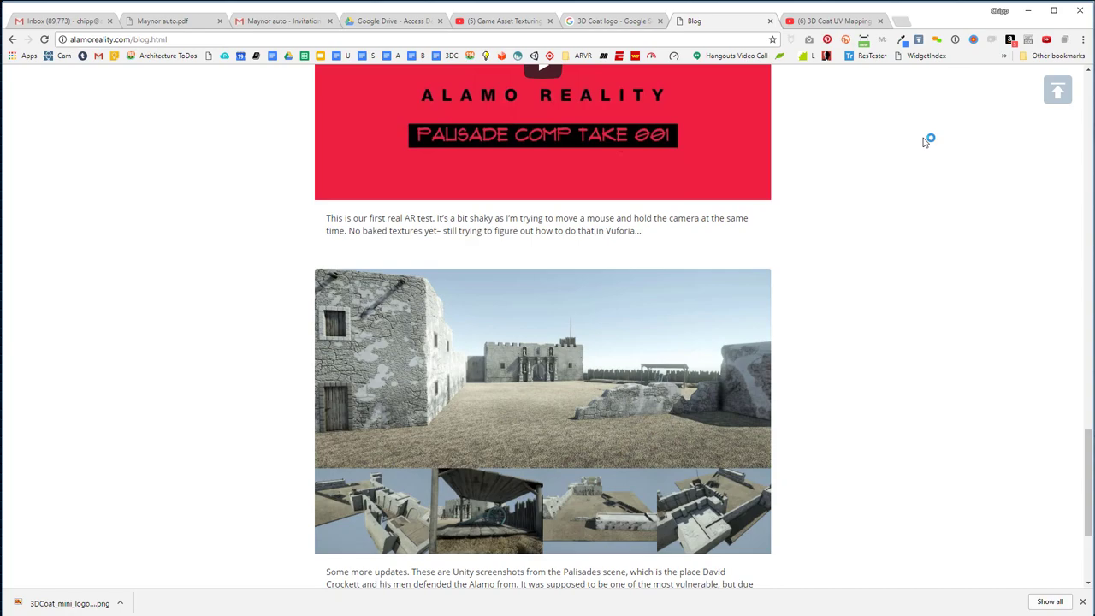
Switch to SketchUp, select the courtyard walls group, and examine its walls from several angles
left_click(1030, 12)
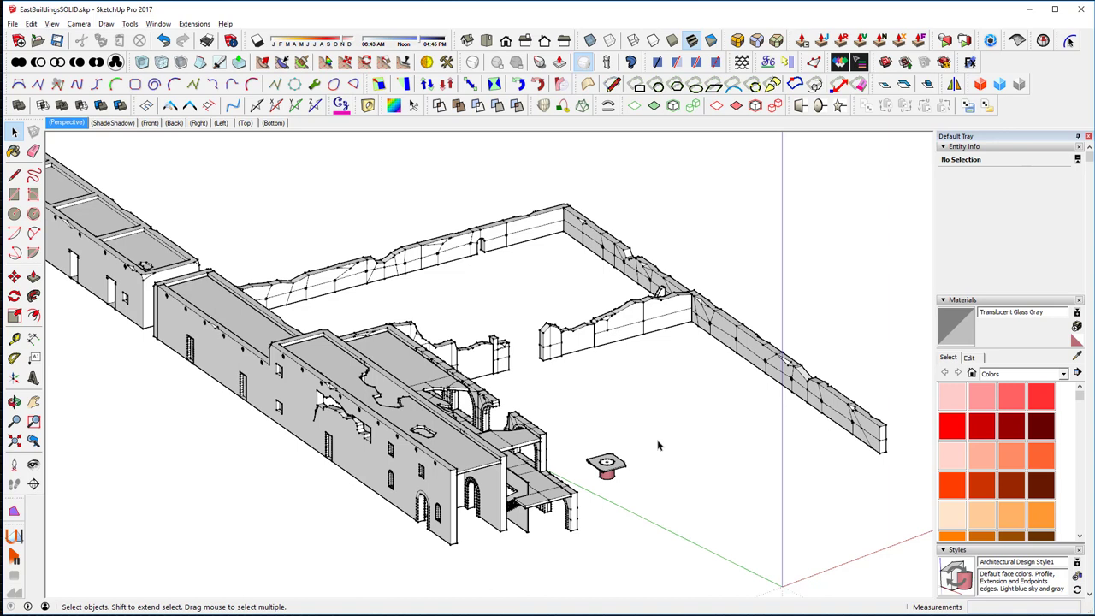
left_click(647, 327)
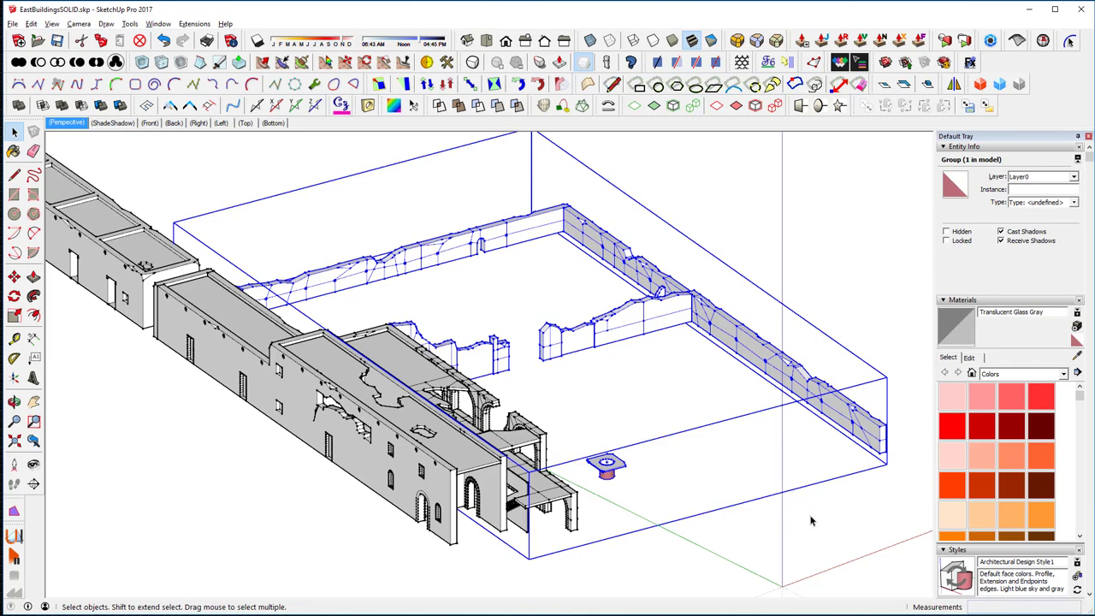
middle_click_drag(812, 521, 513, 294)
scroll(623, 330, "up", 5)
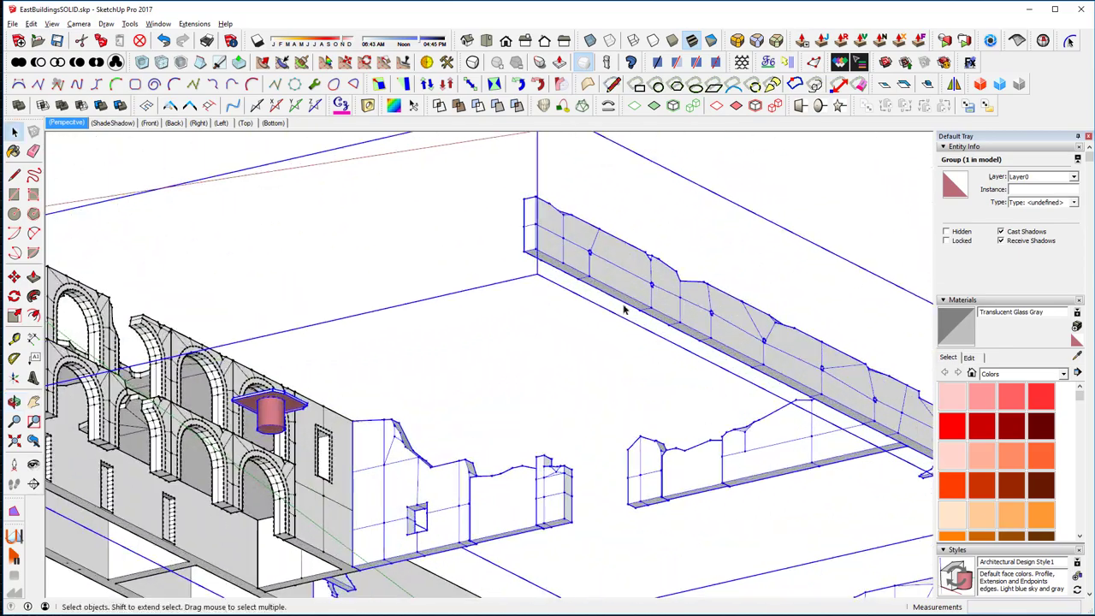
middle_click_drag(625, 286, 731, 450)
middle_click_drag(776, 481, 650, 299)
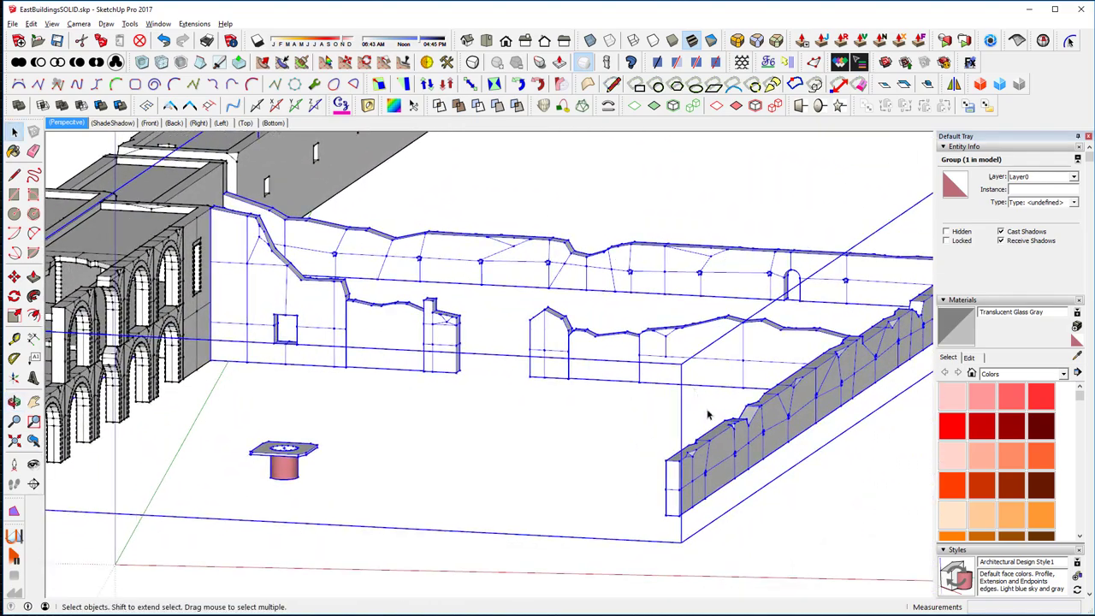
Open the courtyard walls group and fix the internal faces of the long outer wall with Solid Inspector²
double_click(729, 455)
middle_click_drag(730, 454, 494, 421)
left_click(495, 421)
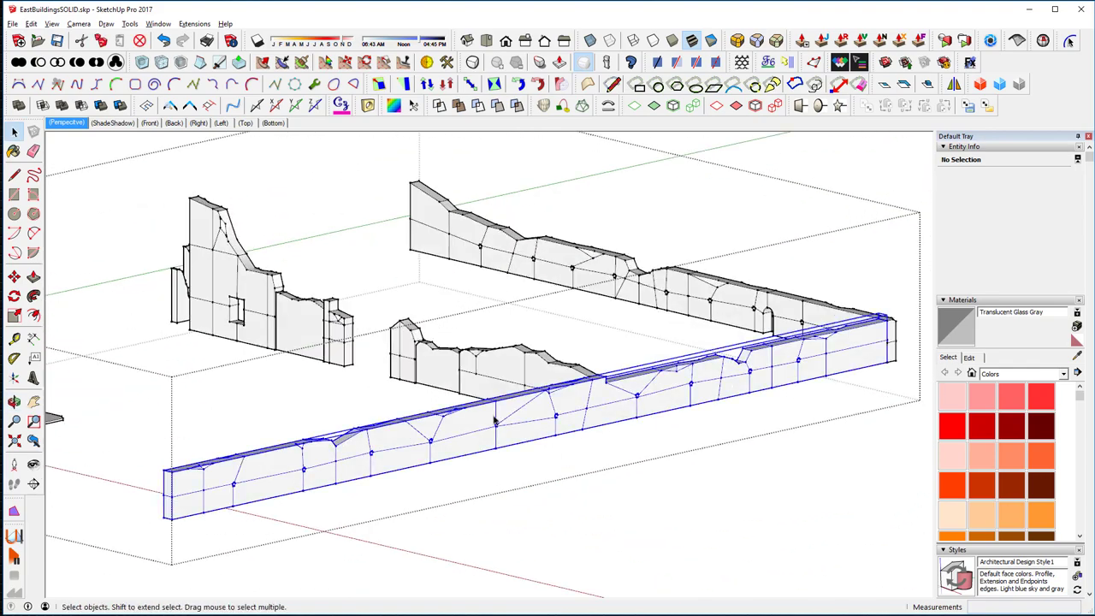
left_click(1044, 42)
left_click(893, 399)
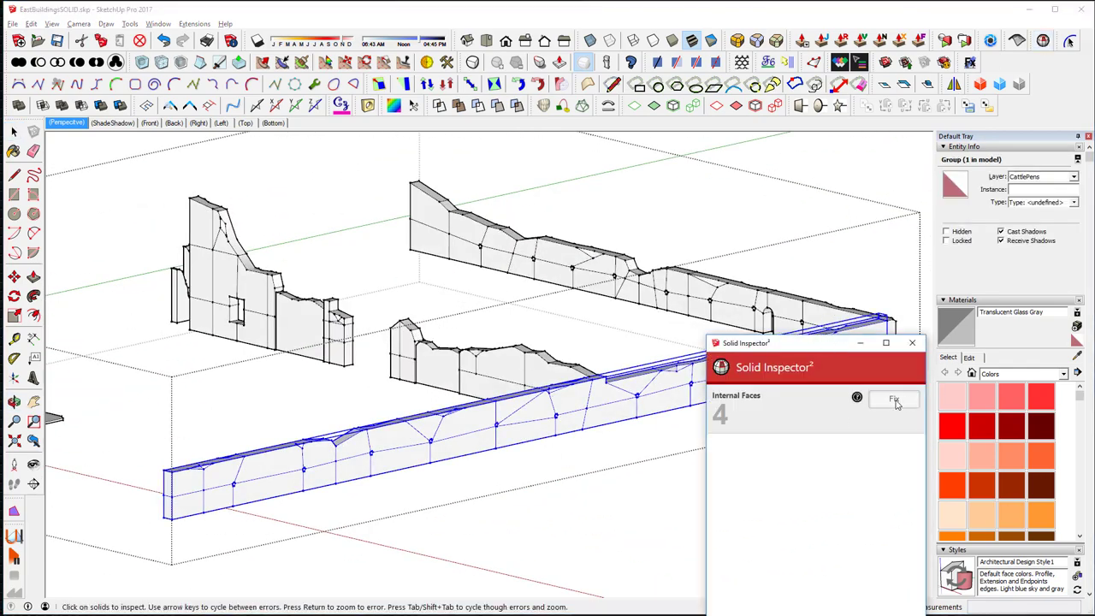
left_click(912, 343)
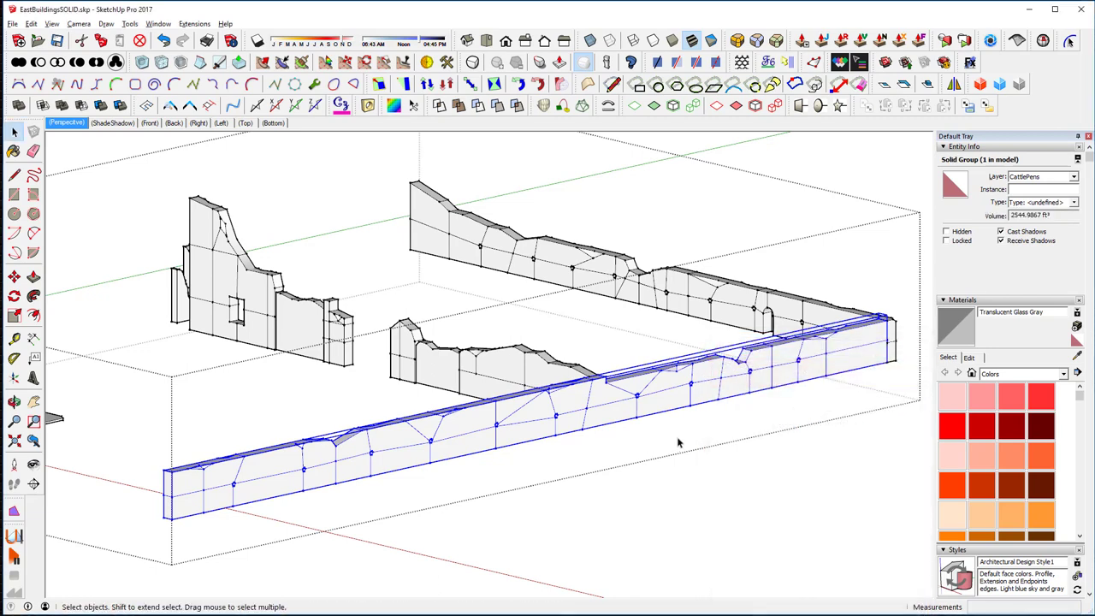
Check the outer wall with the small arched doorway for errors with Solid Inspector²
left_click(722, 299)
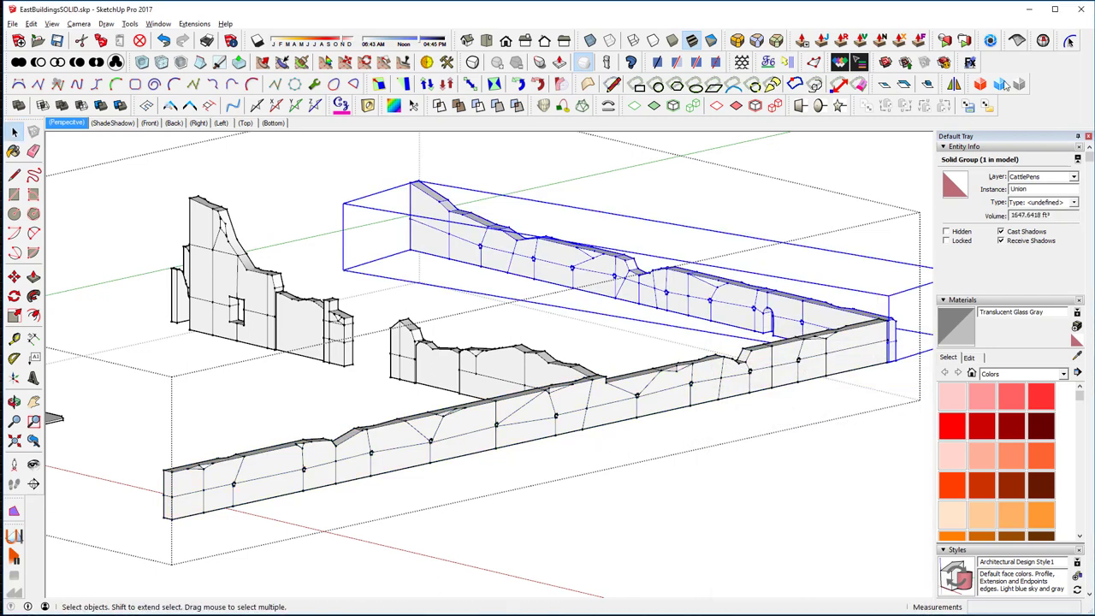
left_click(1042, 43)
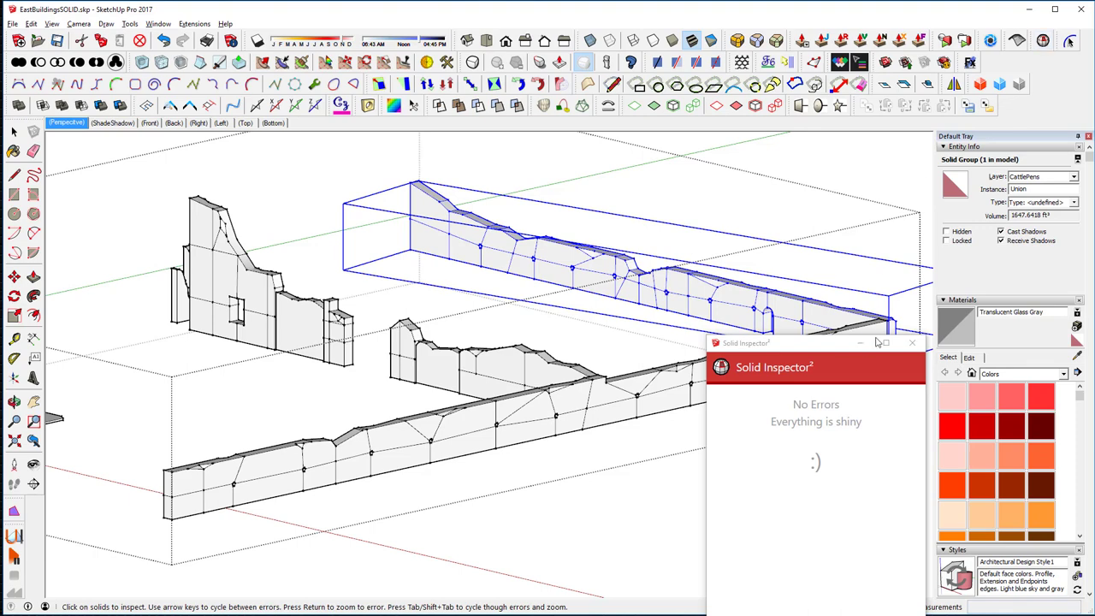
left_click(914, 346)
Enter the broken inner wall's group, check its geometry with Solid Inspector², and return to the courtyard walls group
left_click(494, 363)
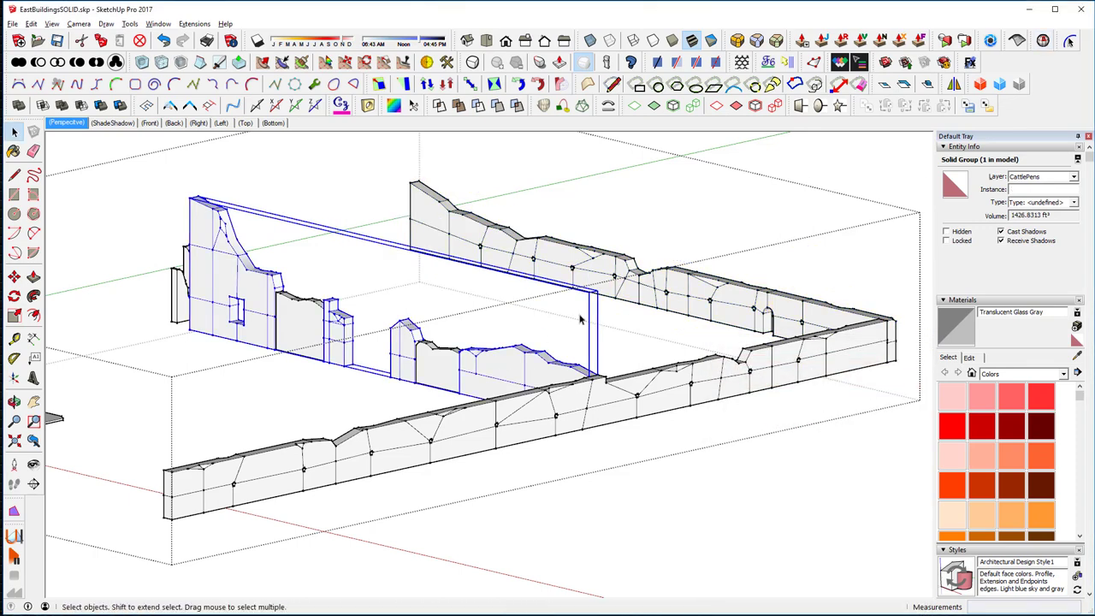
double_click(511, 366)
triple_click(509, 366)
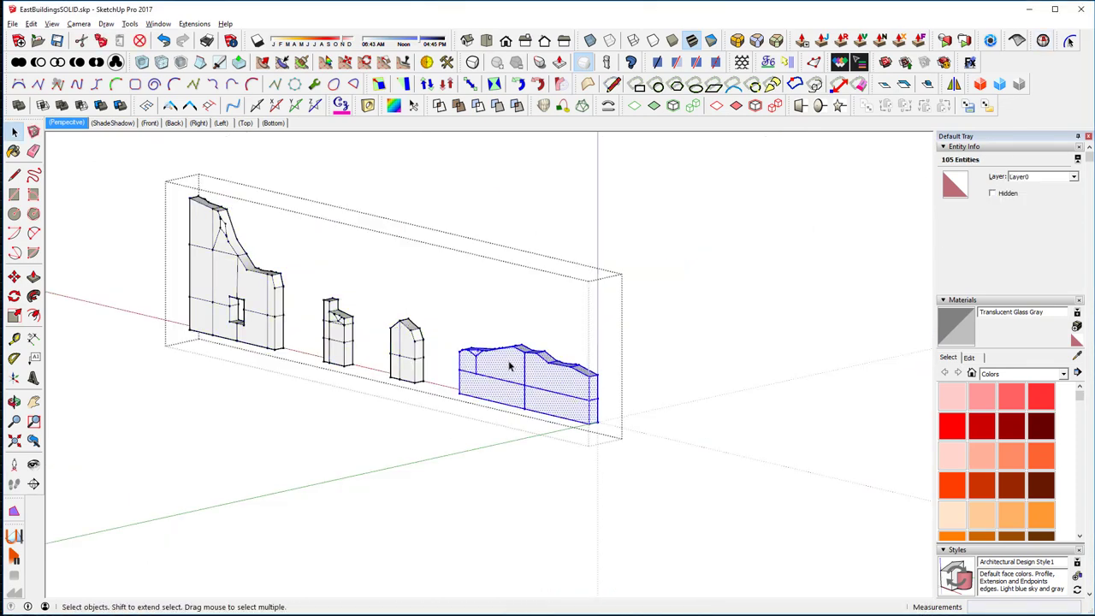
left_click(1043, 43)
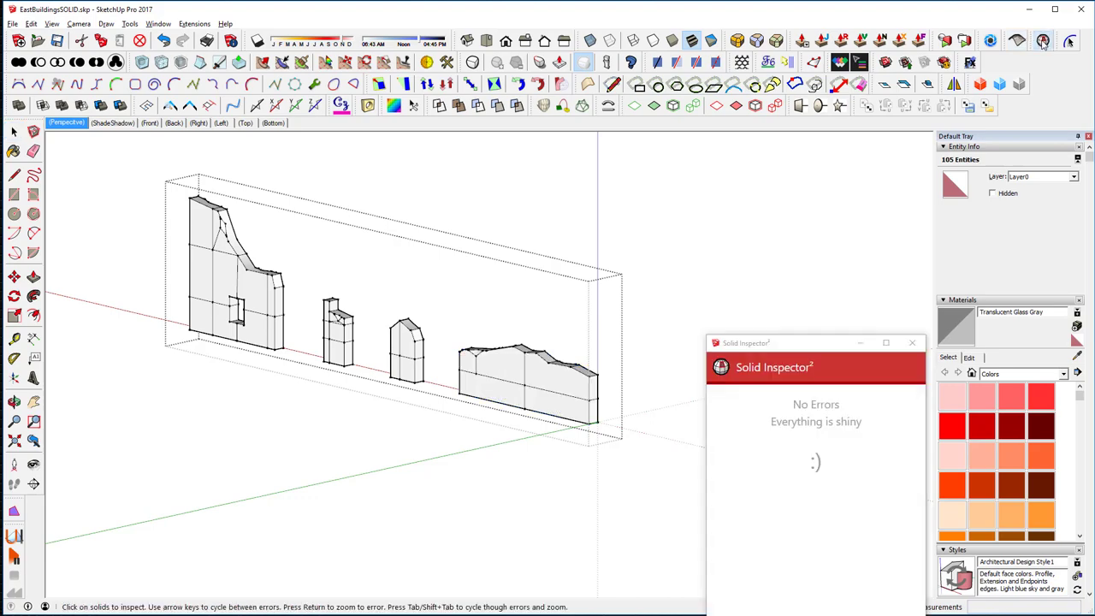
left_click(913, 345)
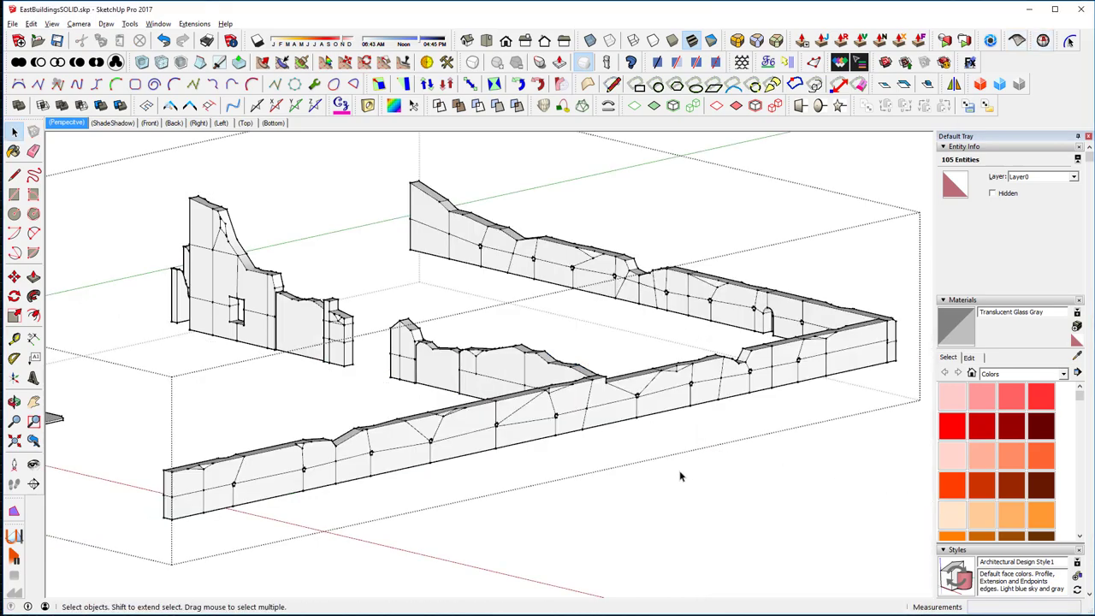
left_click(718, 490)
Fix the reversed faces of the well, check the well group with Solid Inspector², and leave the courtyard walls group
middle_click_drag(613, 425, 667, 397)
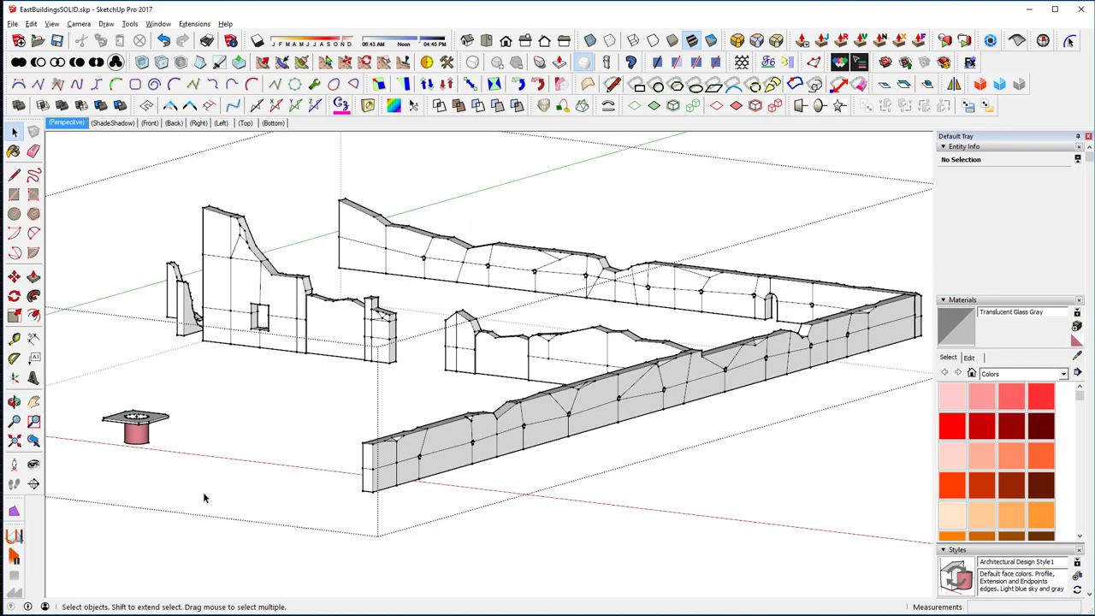
middle_click_drag(111, 451, 211, 330)
scroll(326, 261, "up", 6)
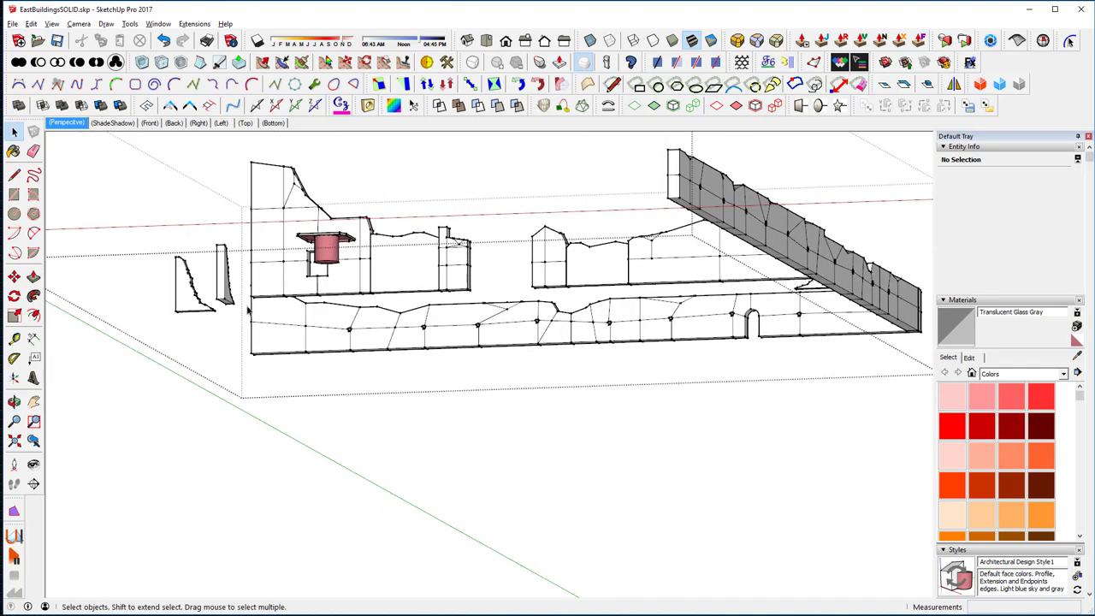
middle_click_drag(358, 270, 428, 299)
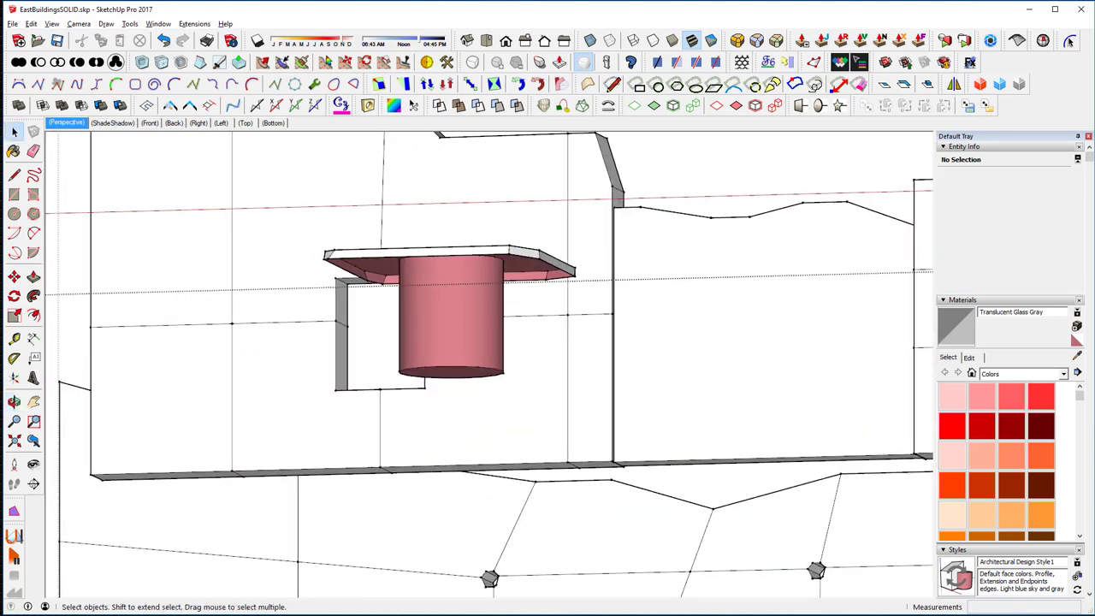
scroll(531, 436, "down", 8)
scroll(558, 446, "up", 3)
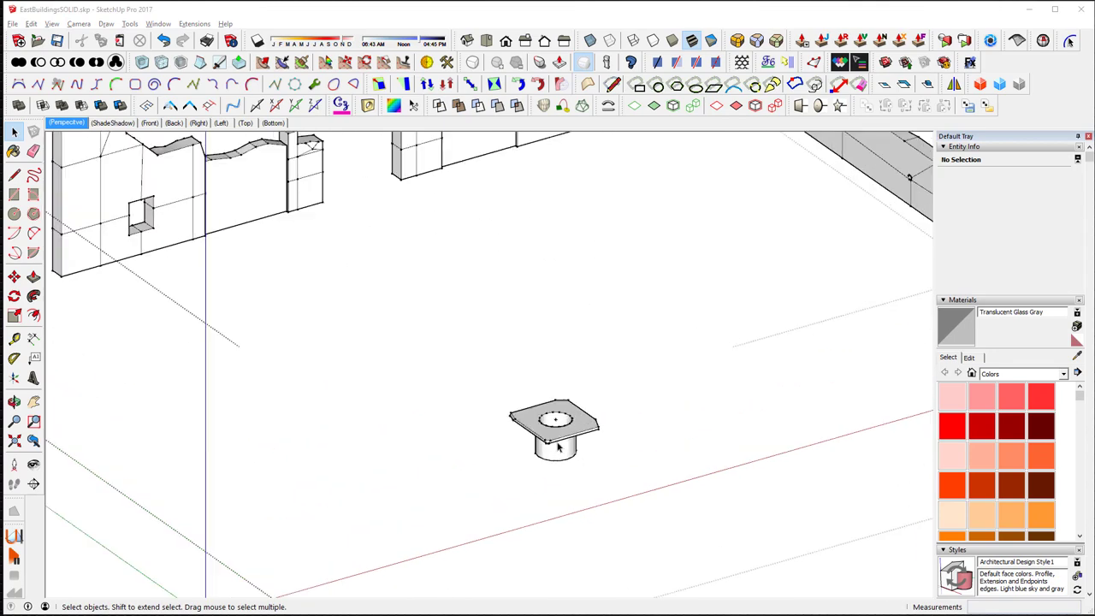
double_click(558, 446)
key("Escape")
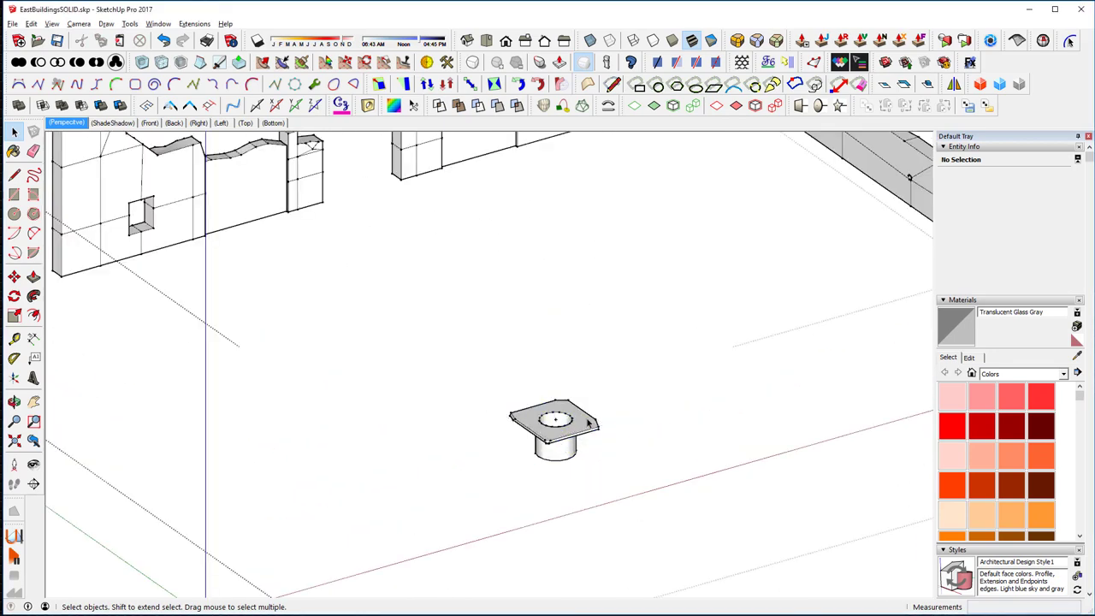
left_click(588, 423)
left_click(1043, 40)
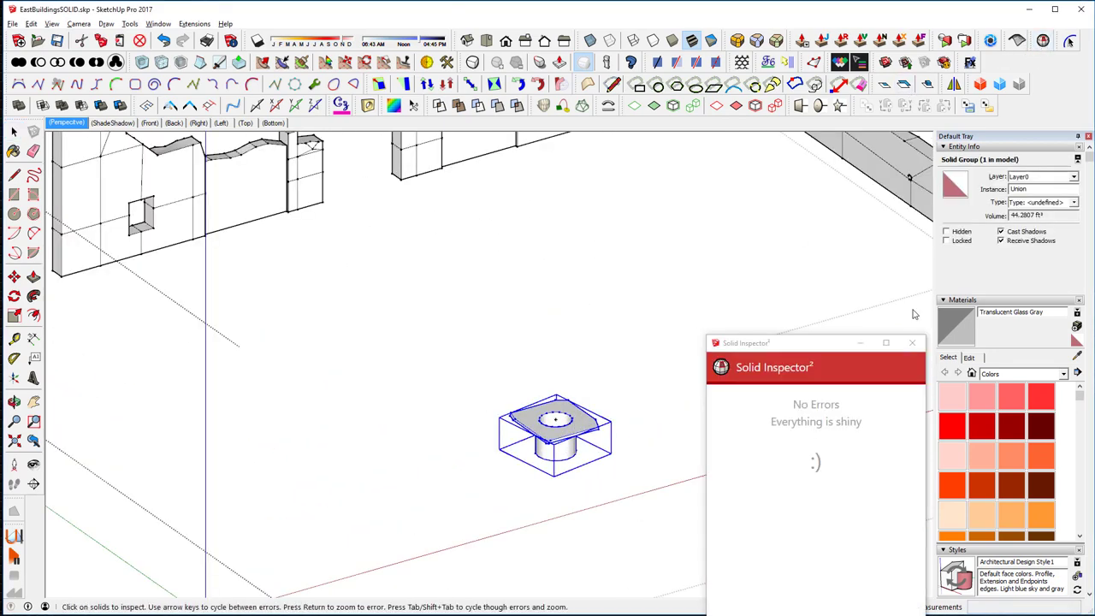
left_click_drag(821, 343, 728, 228)
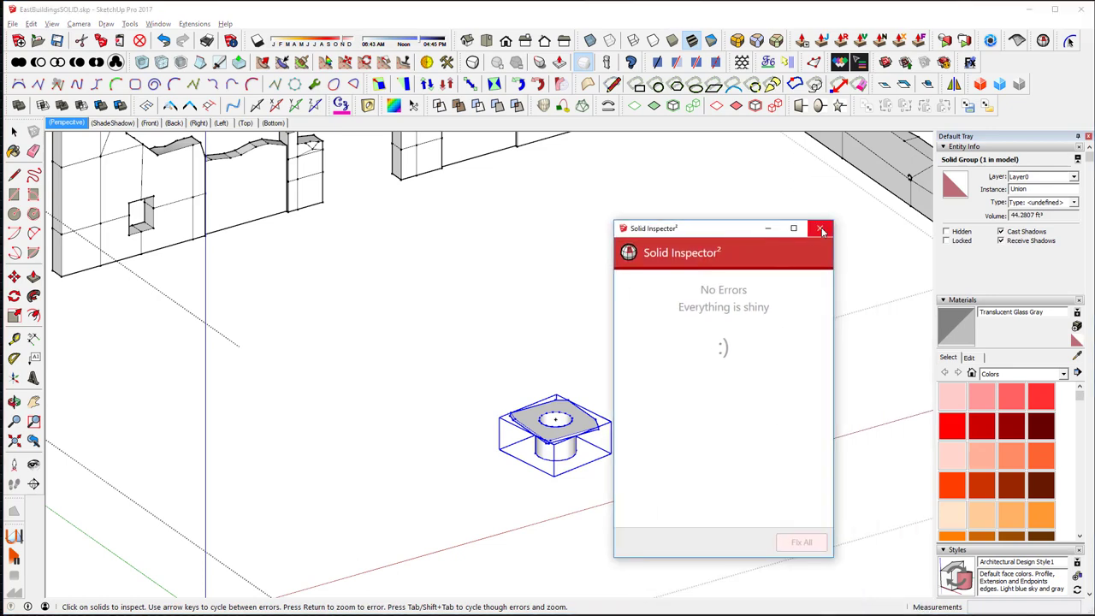
left_click(821, 231)
scroll(643, 350, "down", 5)
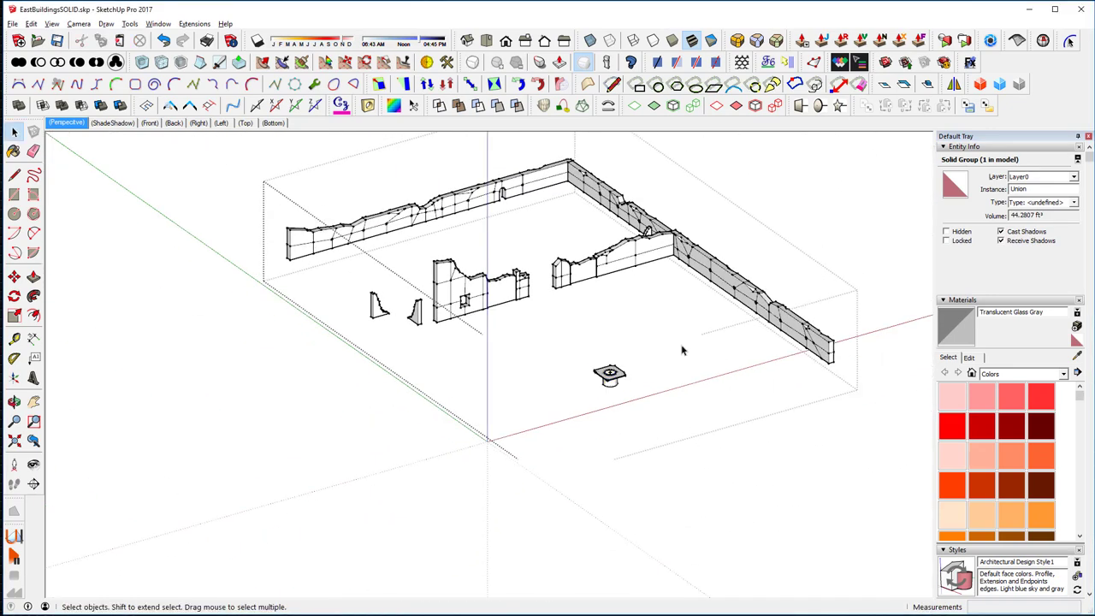
left_click(682, 349)
Reopen the courtyard walls group, inspect its separate wall pieces and well as individual groups, and leave the group
middle_click_drag(566, 340, 579, 320)
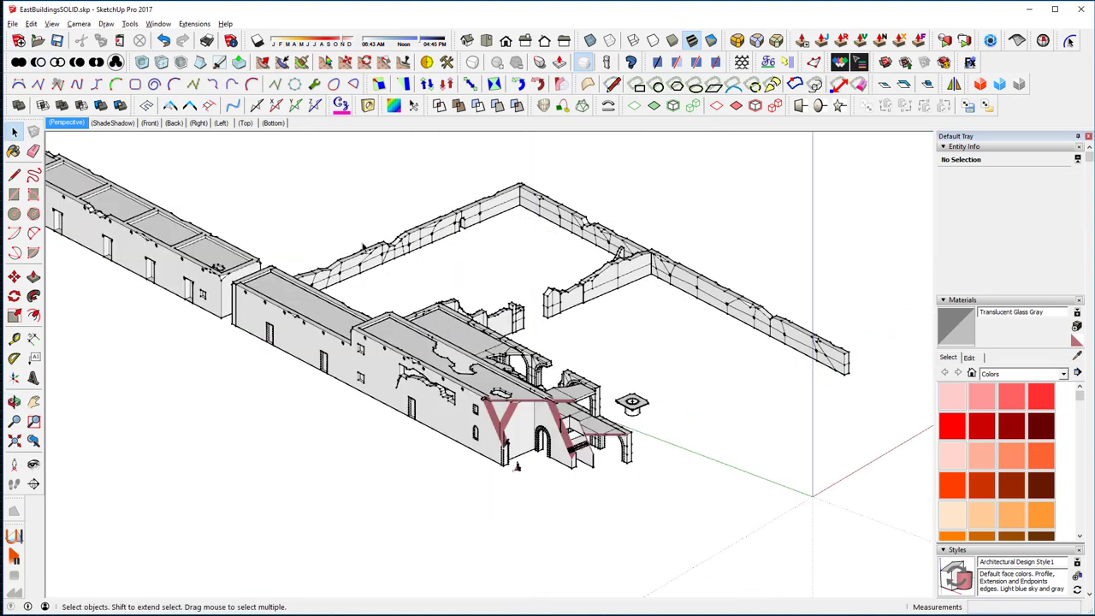
left_click(365, 247)
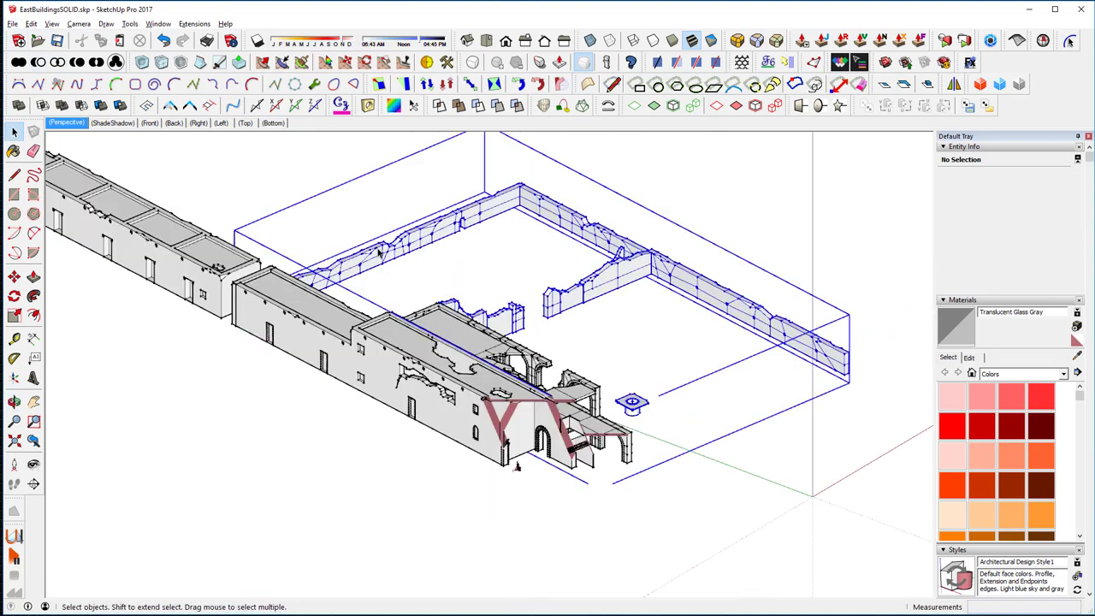
scroll(267, 415, "down", 3)
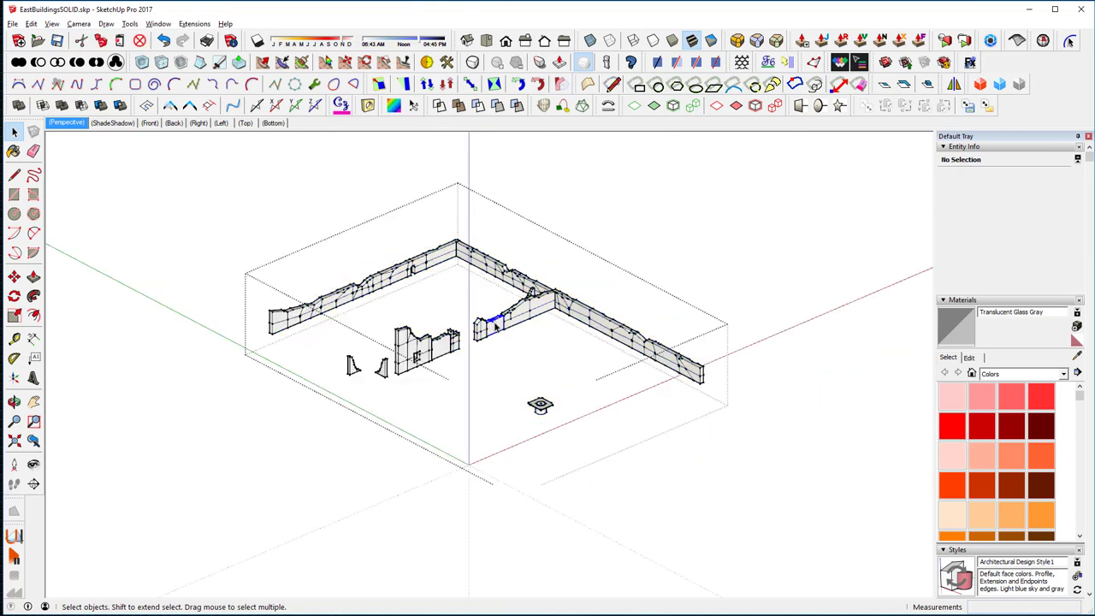
left_click(495, 330)
double_click(494, 326)
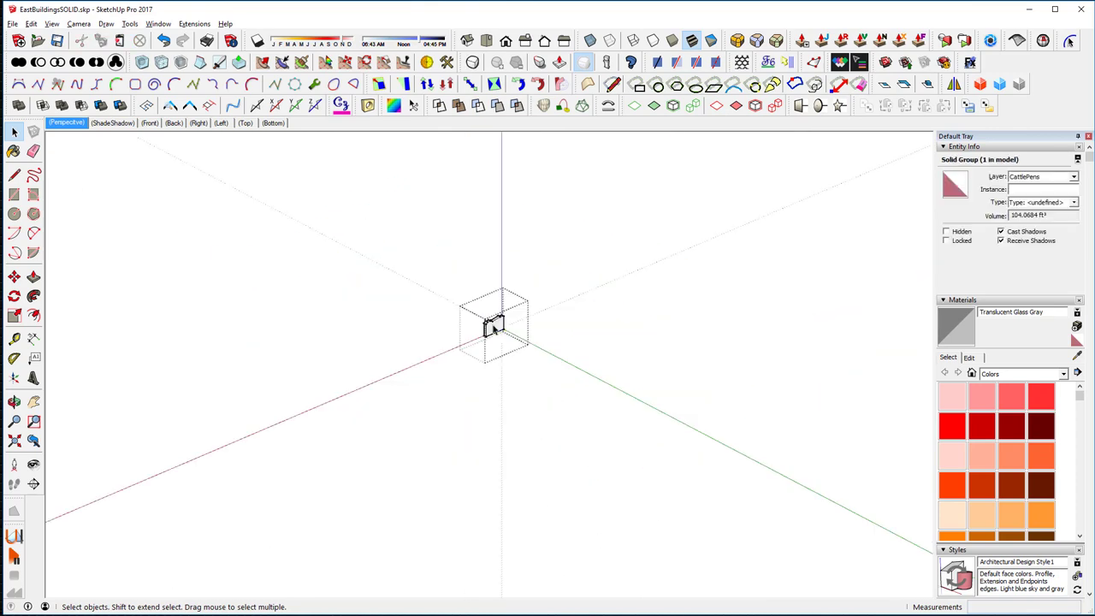
left_click(673, 274)
left_click(504, 325)
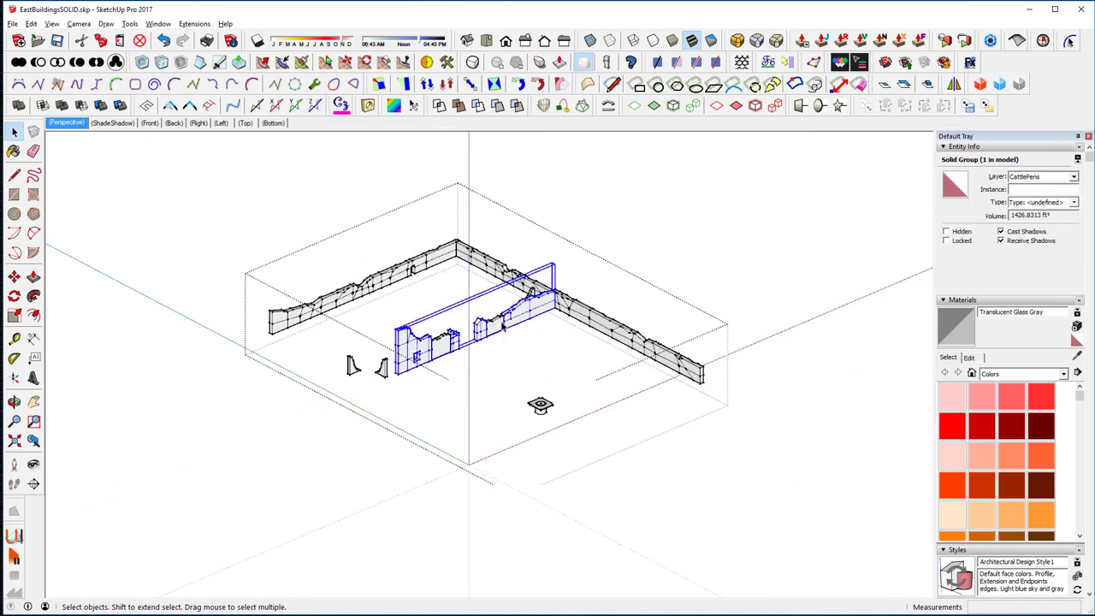
key("ctrl+a")
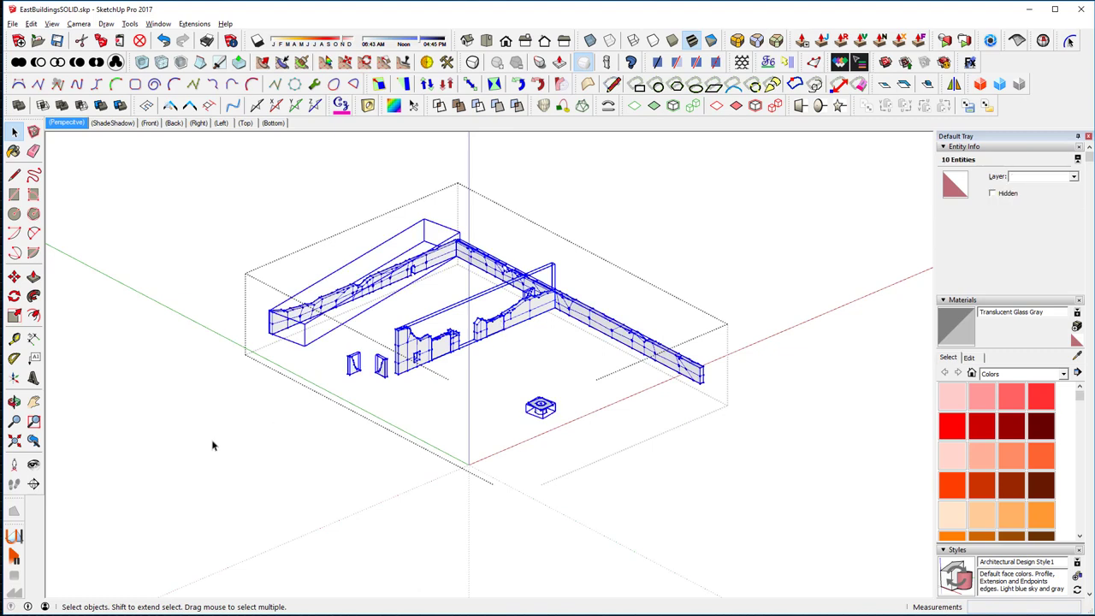
scroll(269, 464, "up", 3)
left_click(265, 459)
scroll(479, 479, "down", 1)
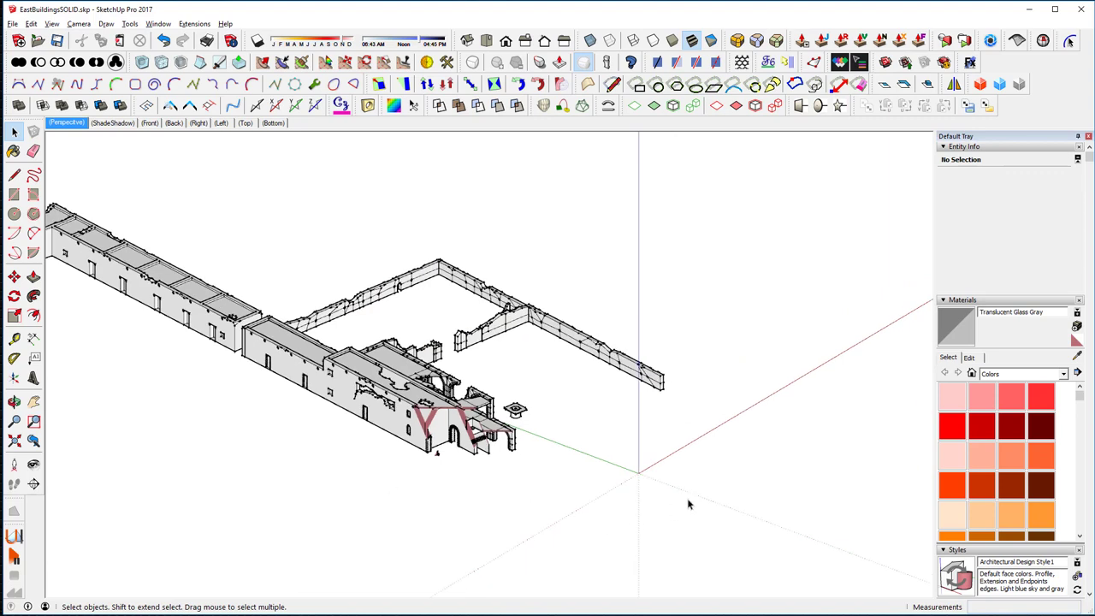
Export the courtyard walls group as an OBJ file, replacing the existing EastFence3DC.obj
left_click(233, 310)
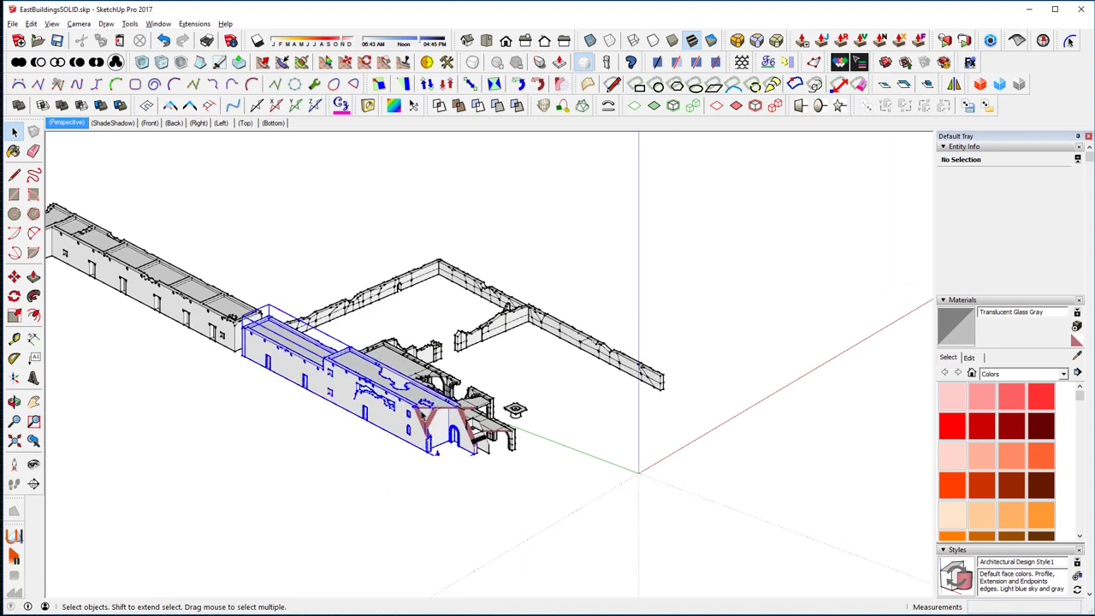
left_click(361, 310)
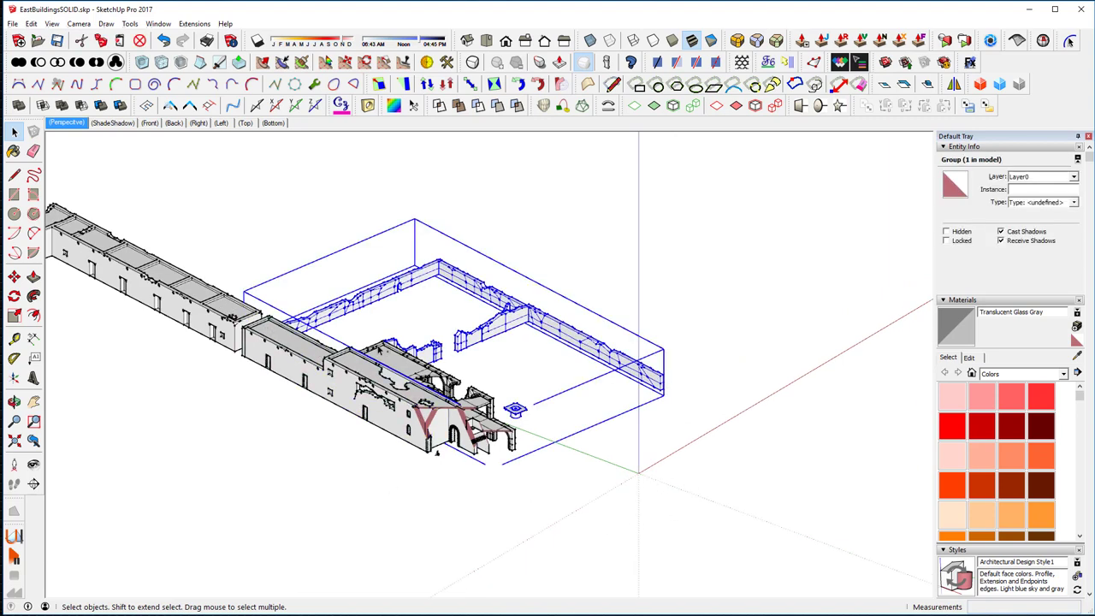
left_click(13, 23)
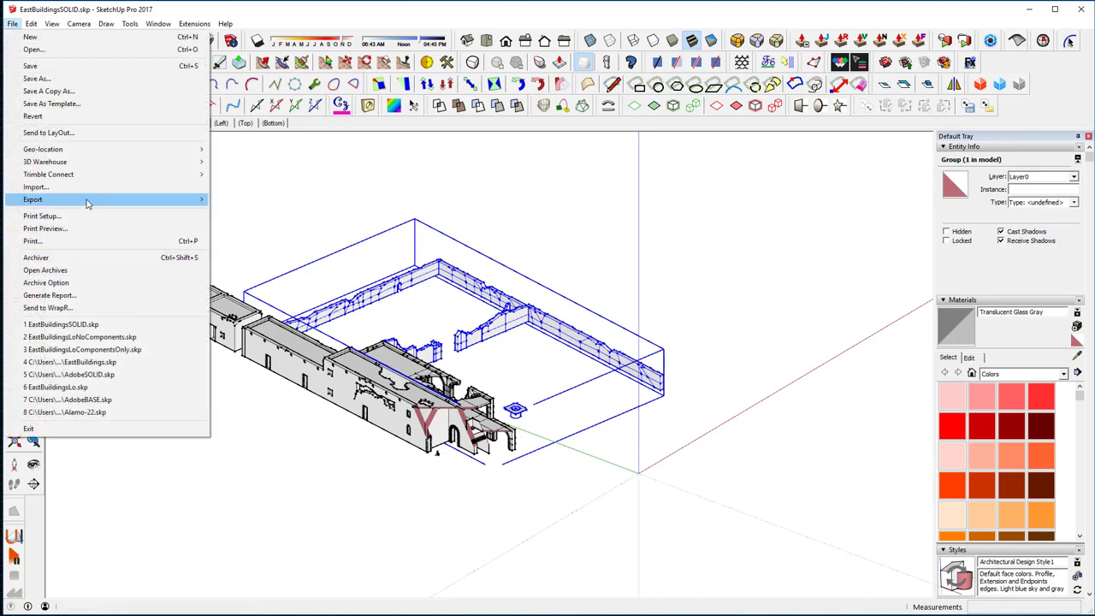
mouse_move(86, 202)
left_click(244, 200)
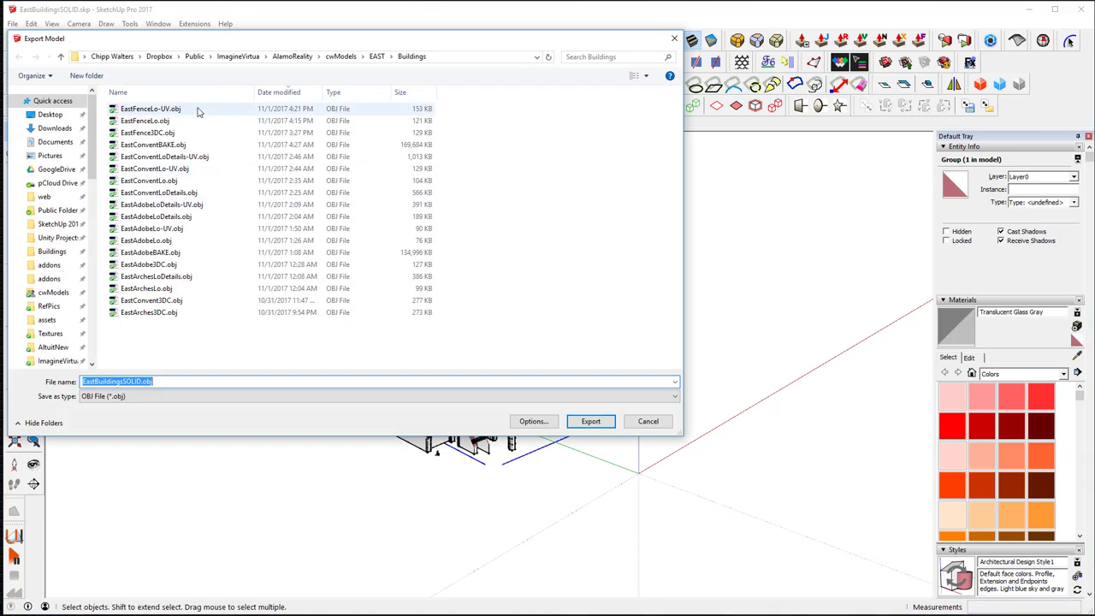
left_click(141, 134)
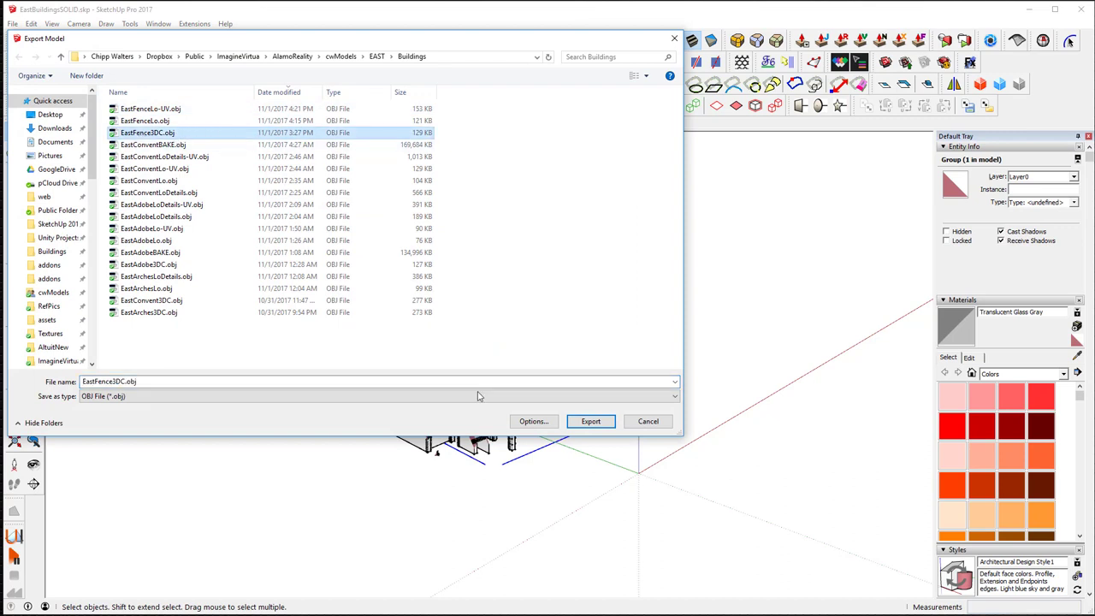
left_click(593, 423)
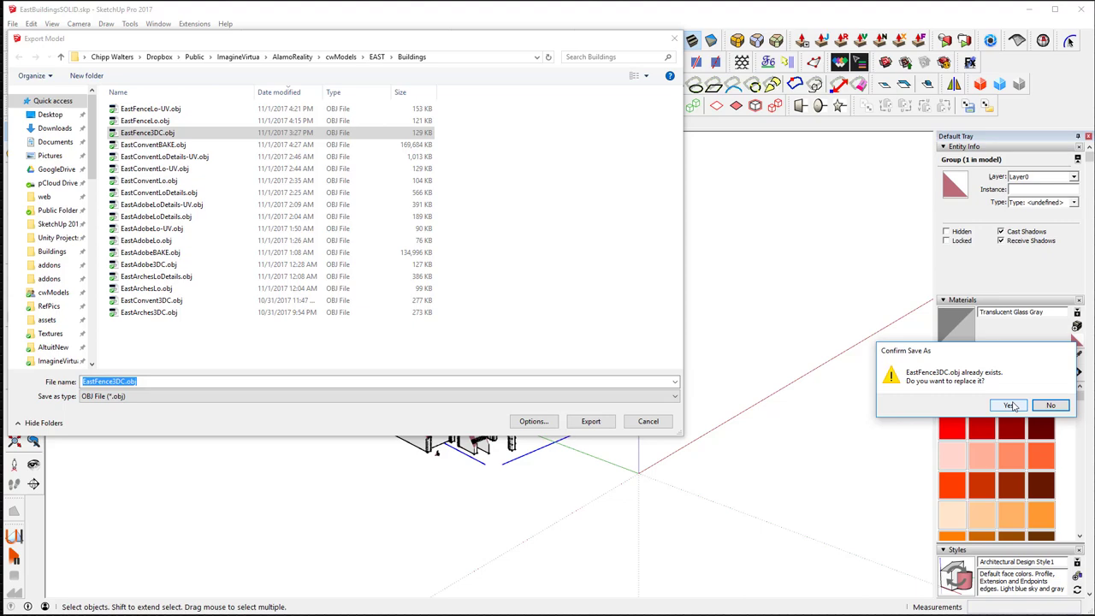
left_click(1013, 406)
left_click(614, 399)
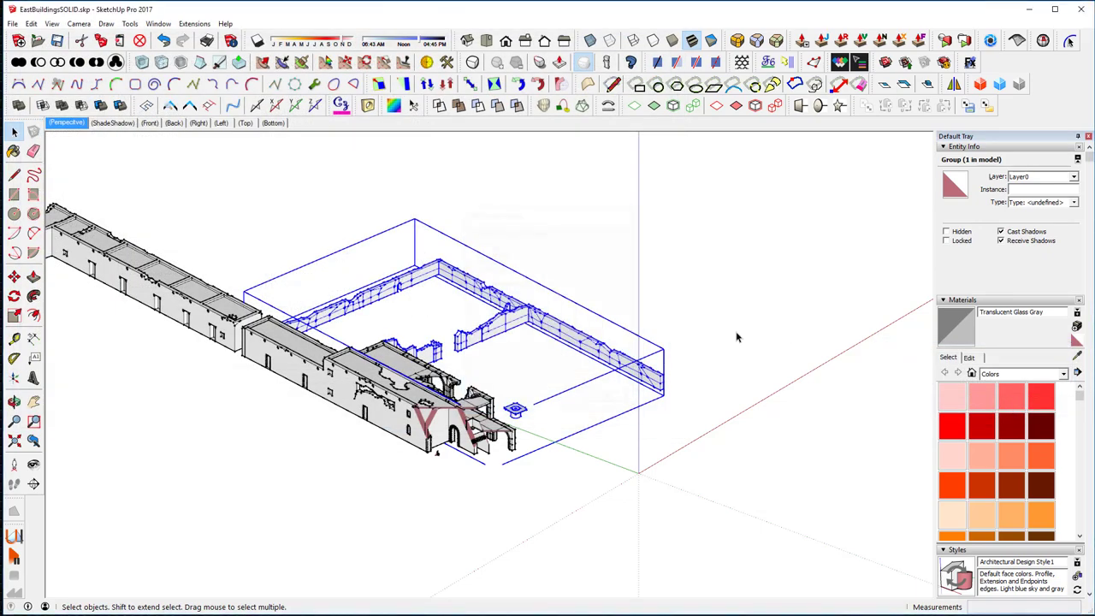
left_click(737, 335)
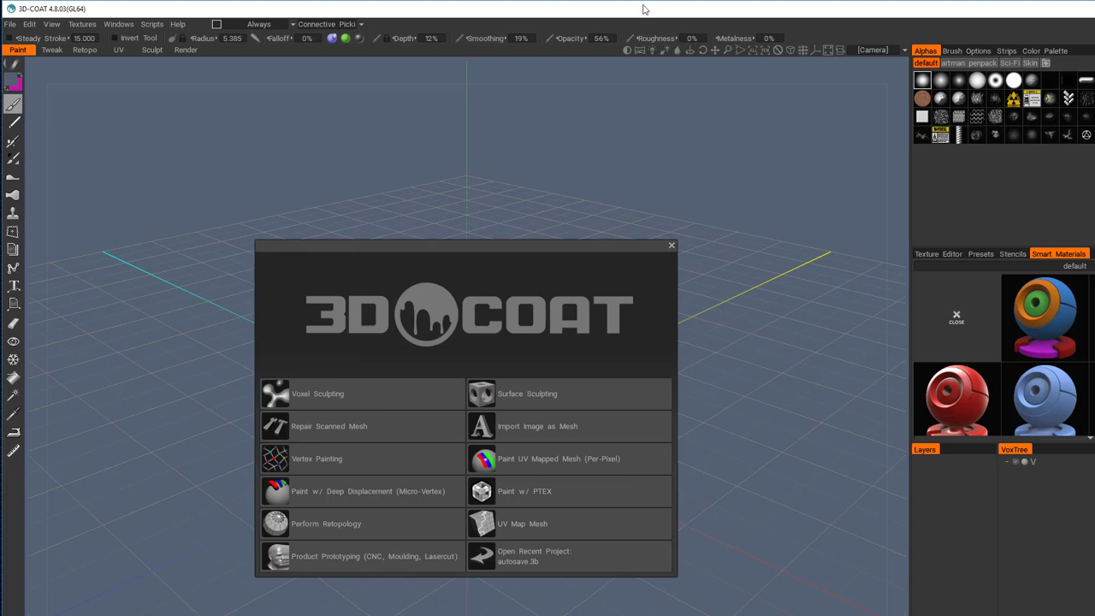
Switch to 3D-Coat, fit its window on the screen, and load EastFence3DC.obj as a voxel sculpting import
mouse_move(643, 8)
left_mouse_down()
mouse_move(643, 19)
mouse_move(641, 10)
left_mouse_up()
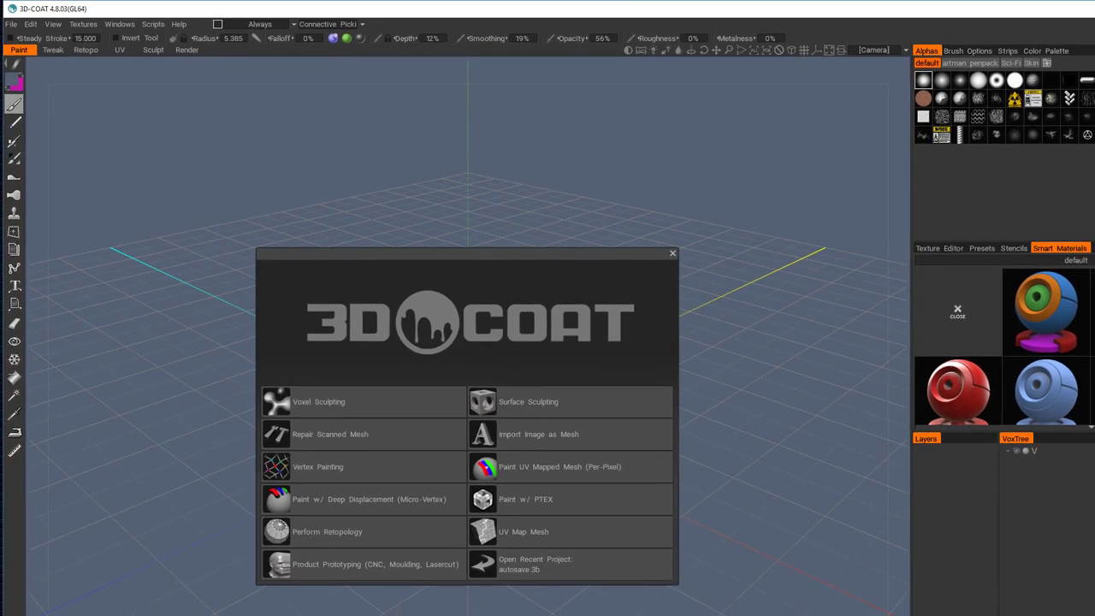
mouse_move(1094, 614)
left_mouse_down()
mouse_move(975, 537)
mouse_move(1094, 615)
left_mouse_up()
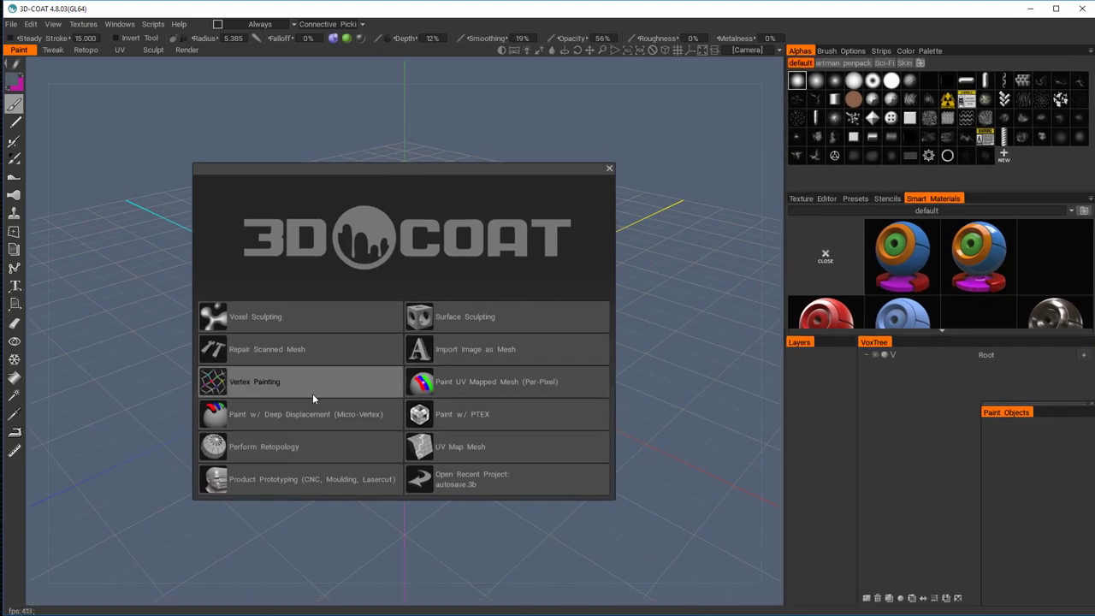
left_click(224, 321)
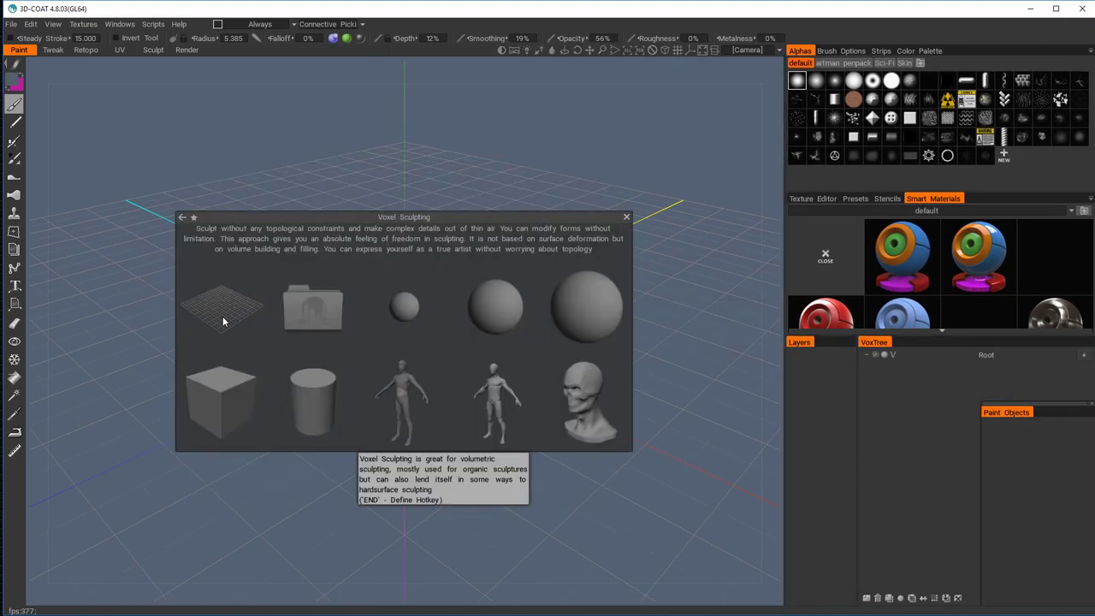
left_click(319, 306)
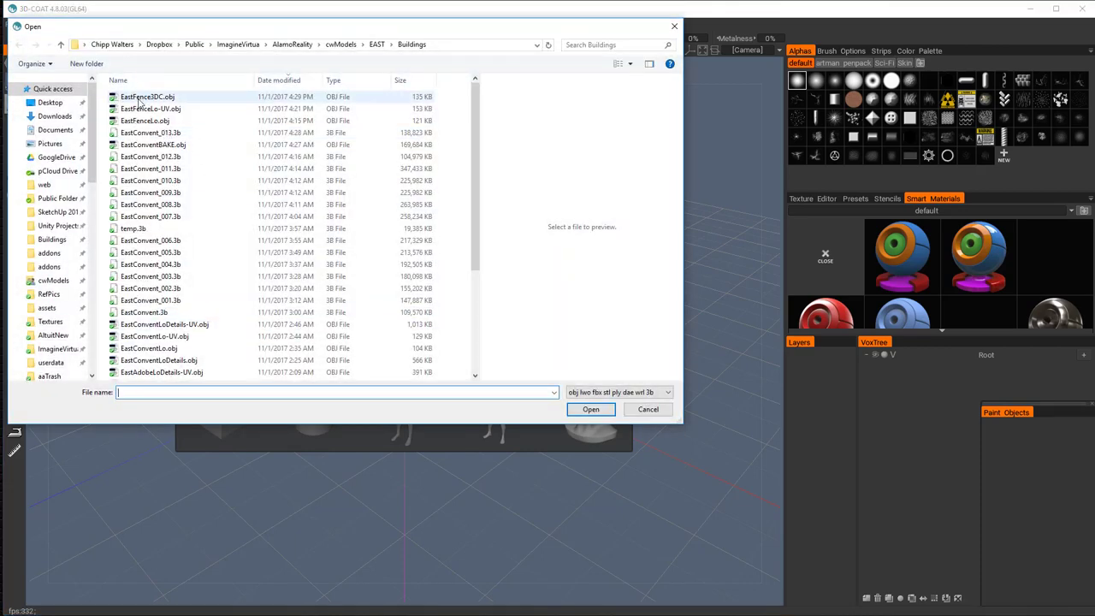
left_click(142, 100)
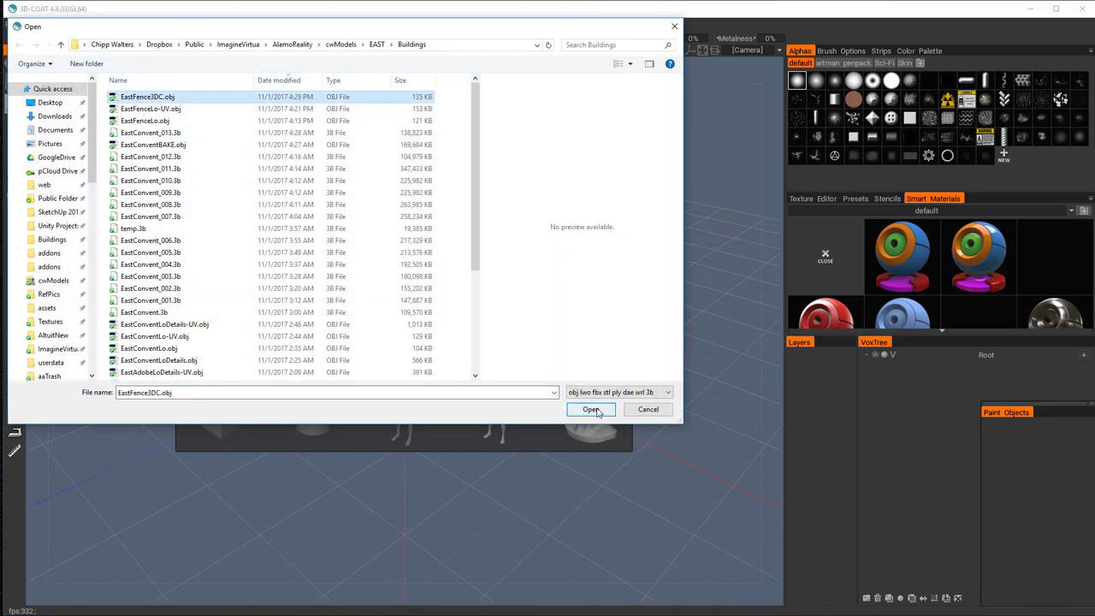
left_click(591, 409)
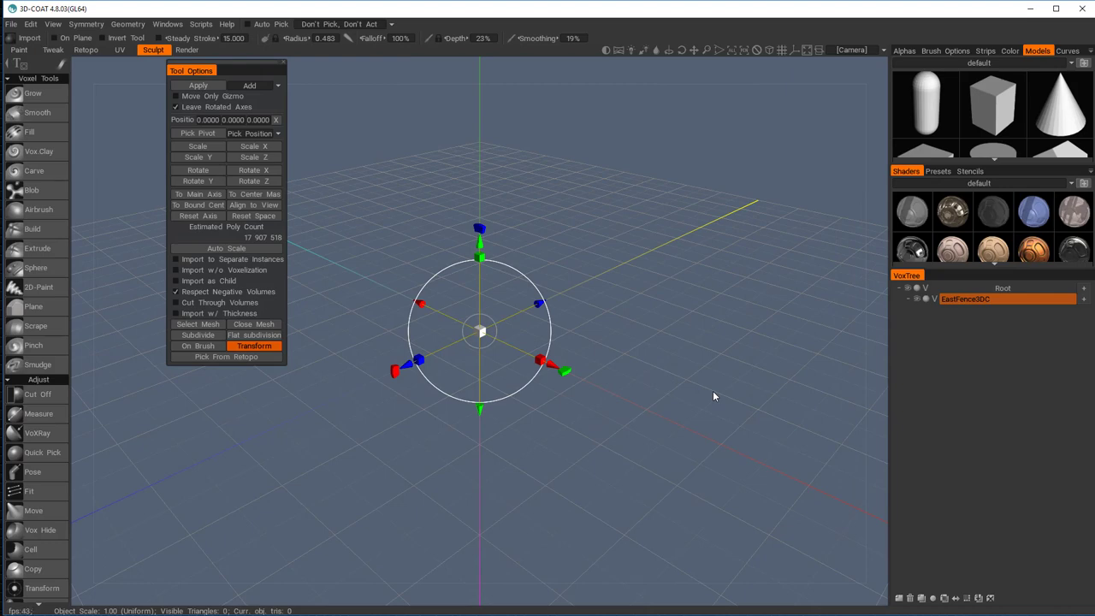
Switch the EastFence3DC layer to surface mode and import the mesh without voxelization, keeping its initial scale and position
left_click(936, 300)
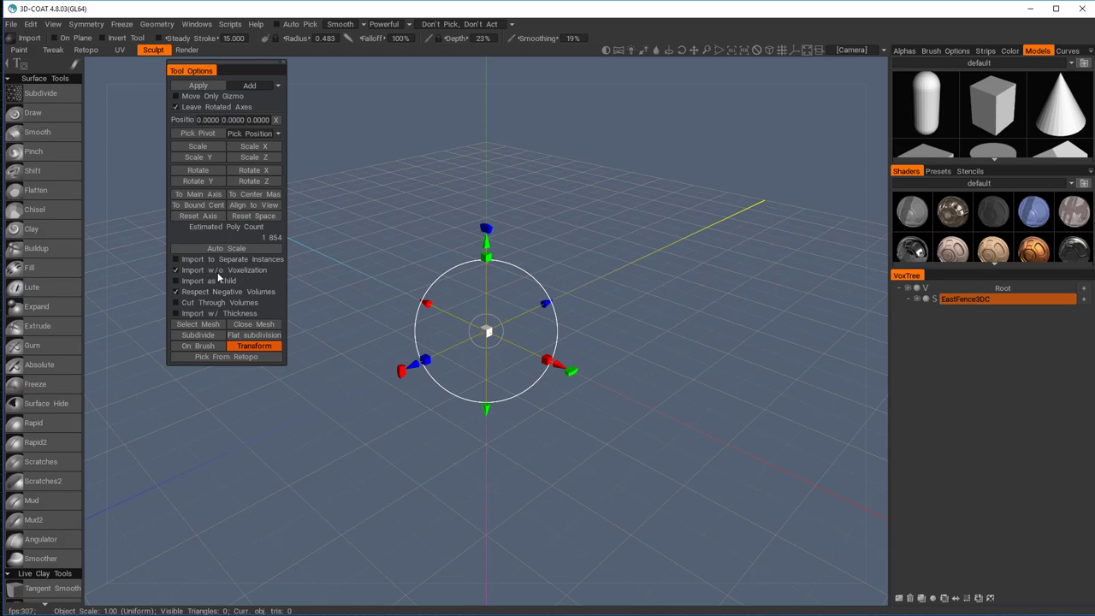
left_click(198, 86)
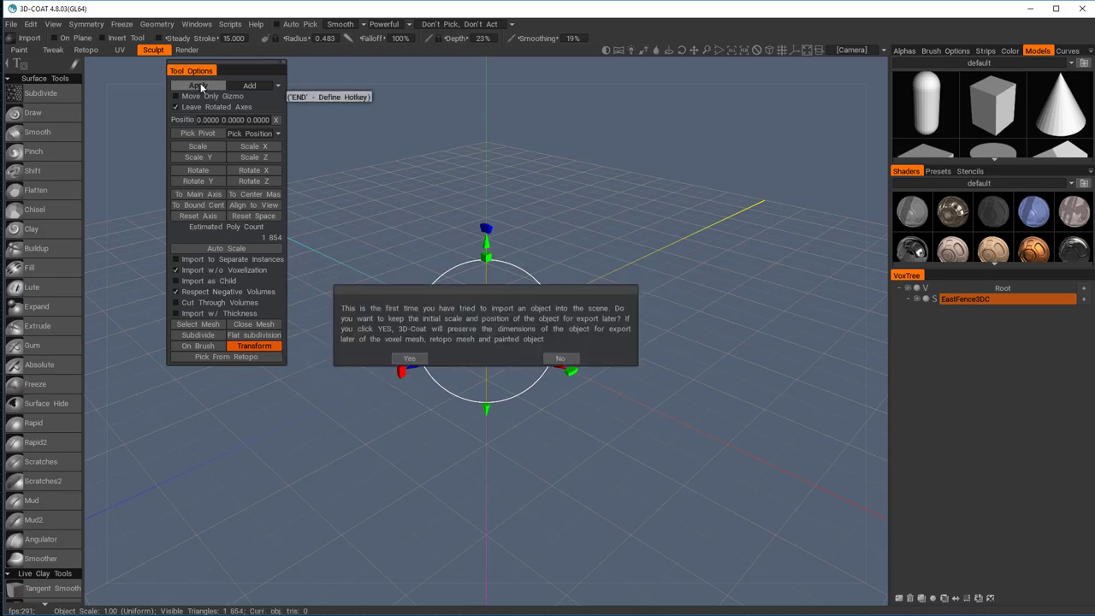
left_click(410, 358)
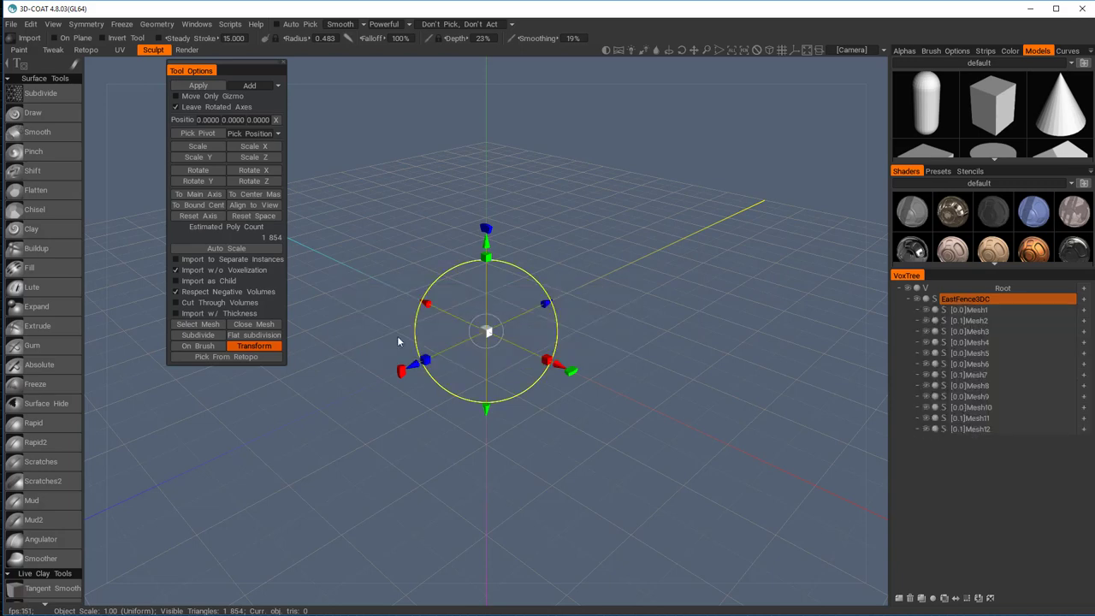
Leave the import for the Draw tool, select the Mesh1 layer, and frame the imported walls and well
left_click(20, 117)
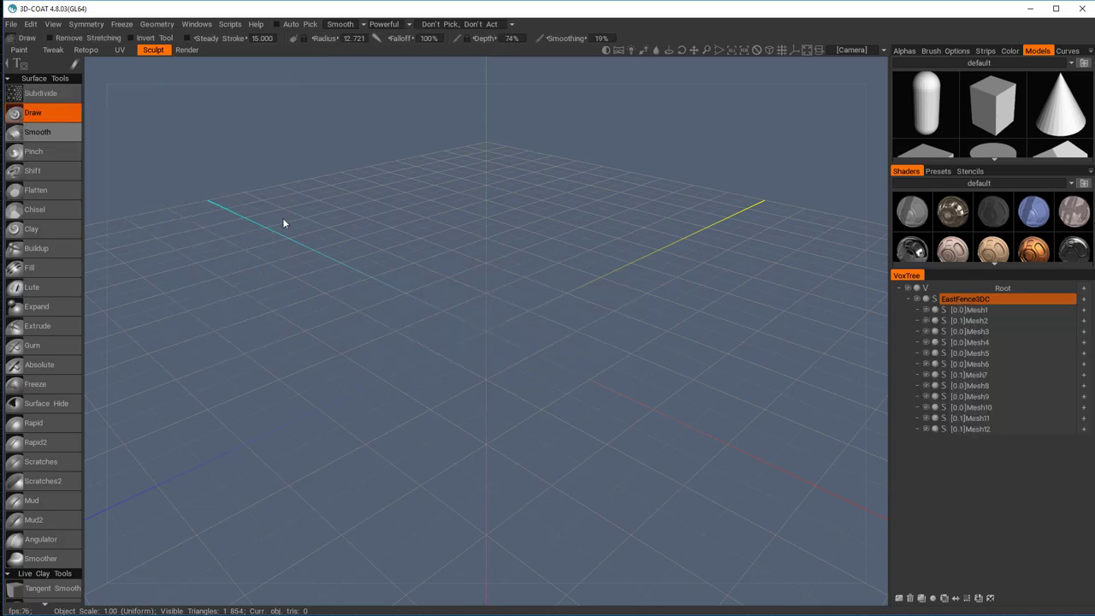
left_click(985, 309)
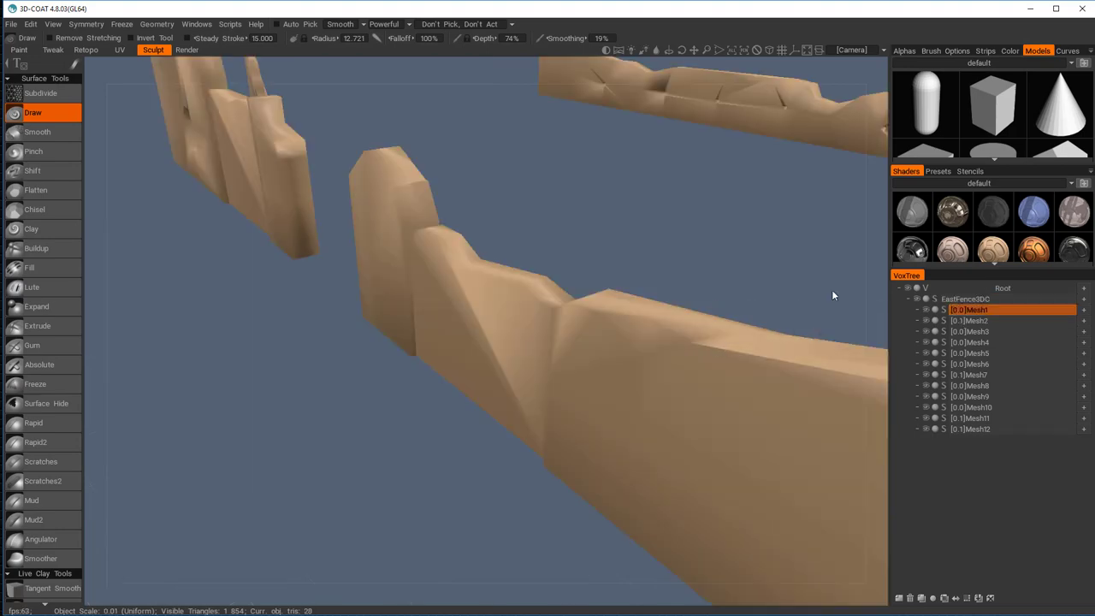
scroll(743, 262, "up", 1)
scroll(685, 235, "down", 5)
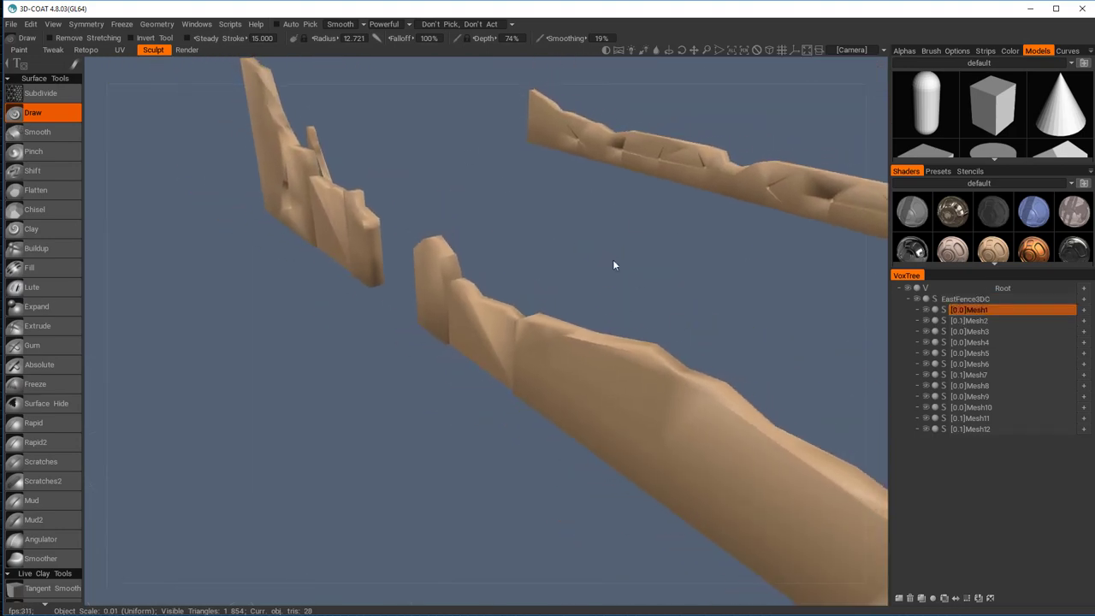
left_click_drag(612, 266, 506, 188)
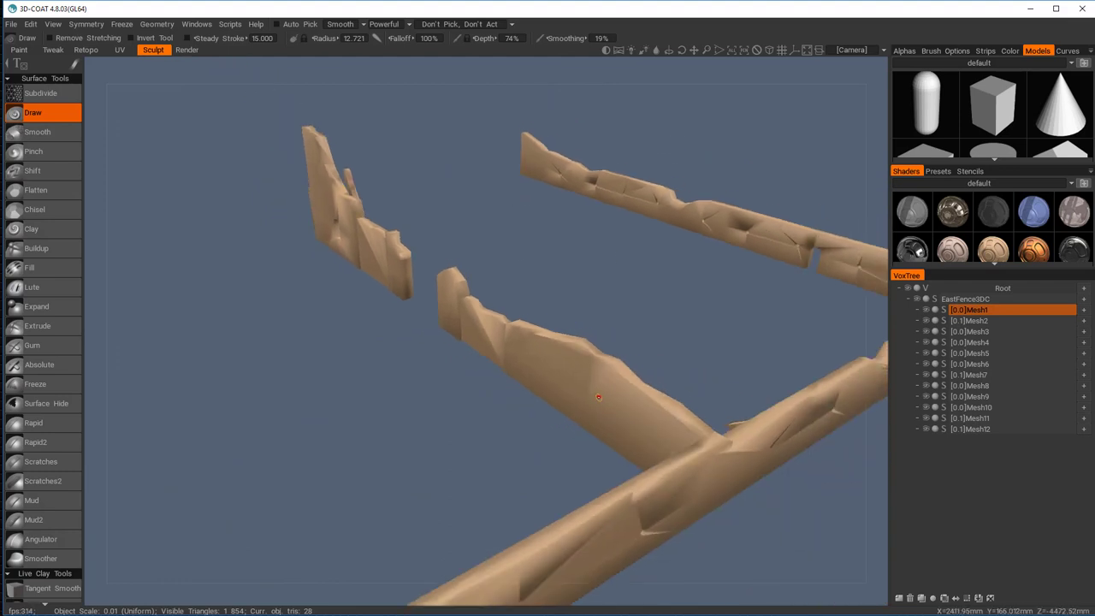
left_click_drag(582, 391, 676, 384)
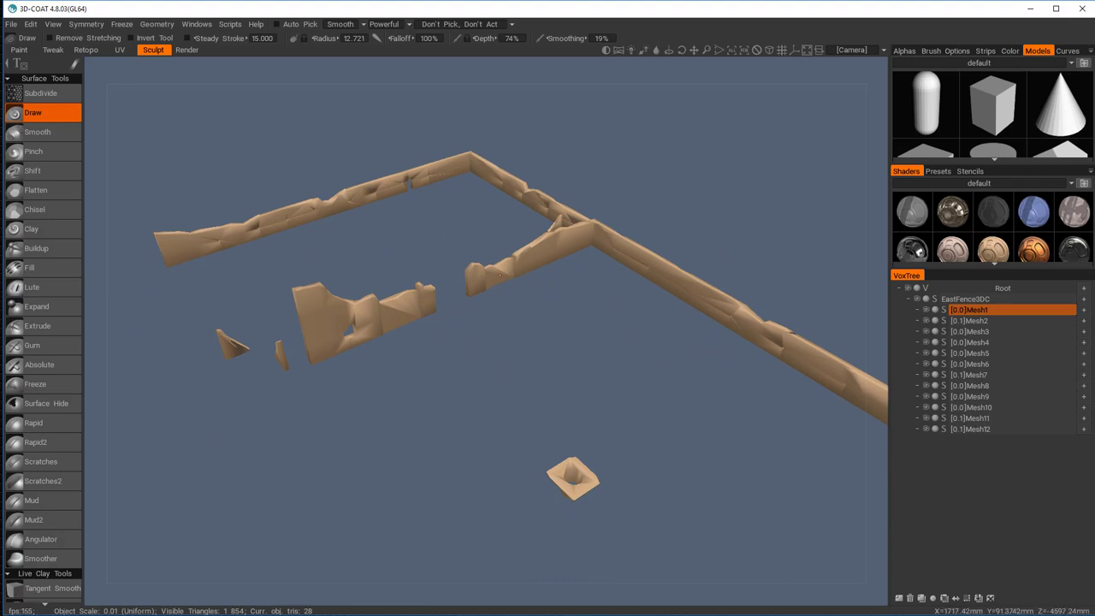
Identify the inner wall pieces by picking their layers in the viewport, and rename the Mesh1 layer to GATE1
key("h")
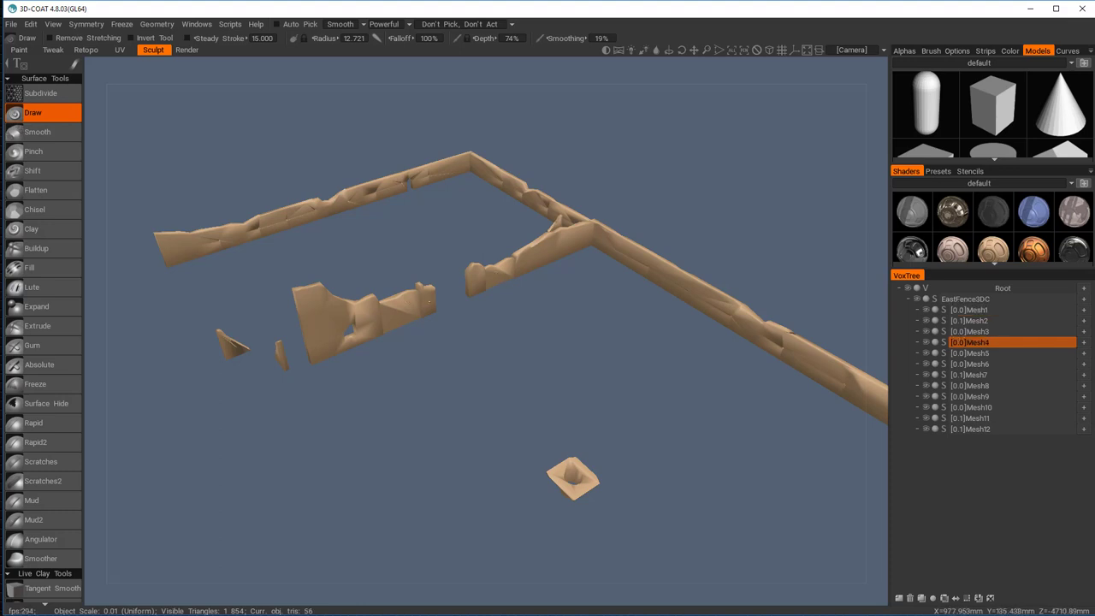
mouse_move(505, 270)
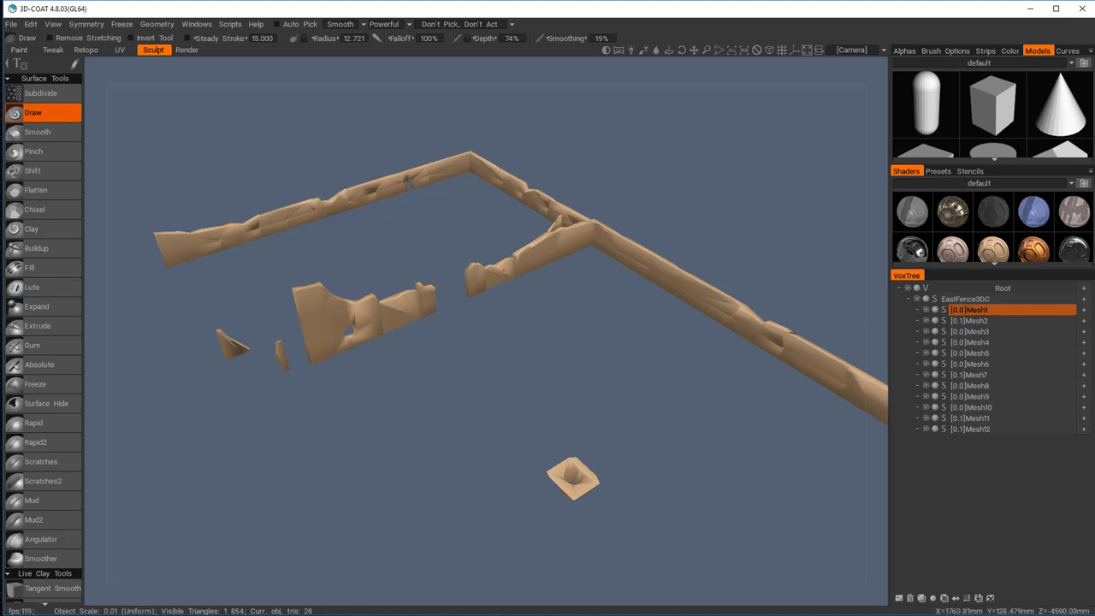
mouse_move(789, 333)
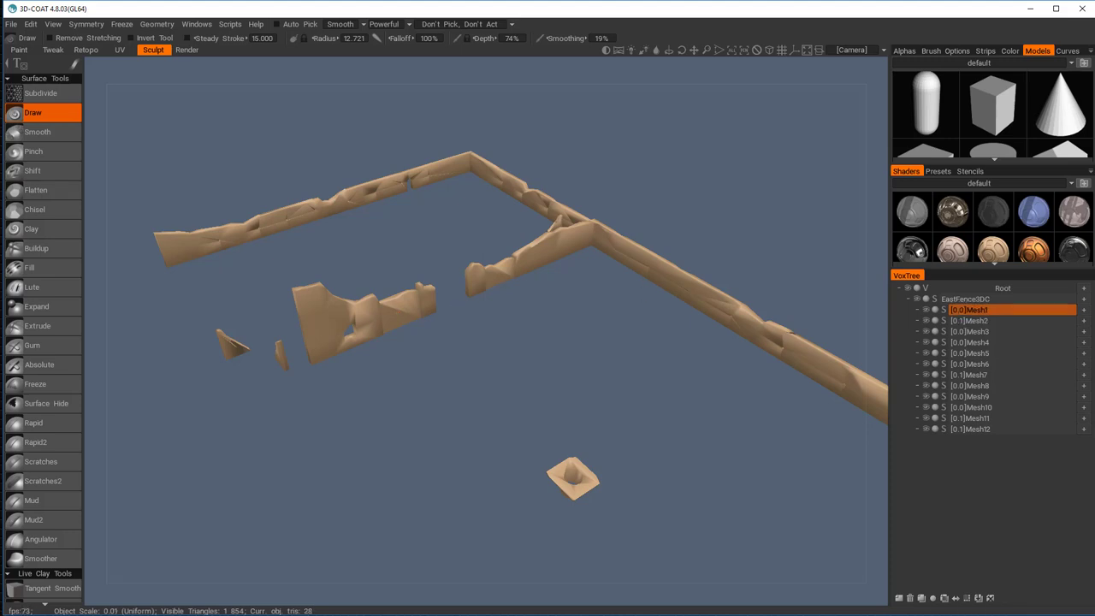
double_click(986, 309)
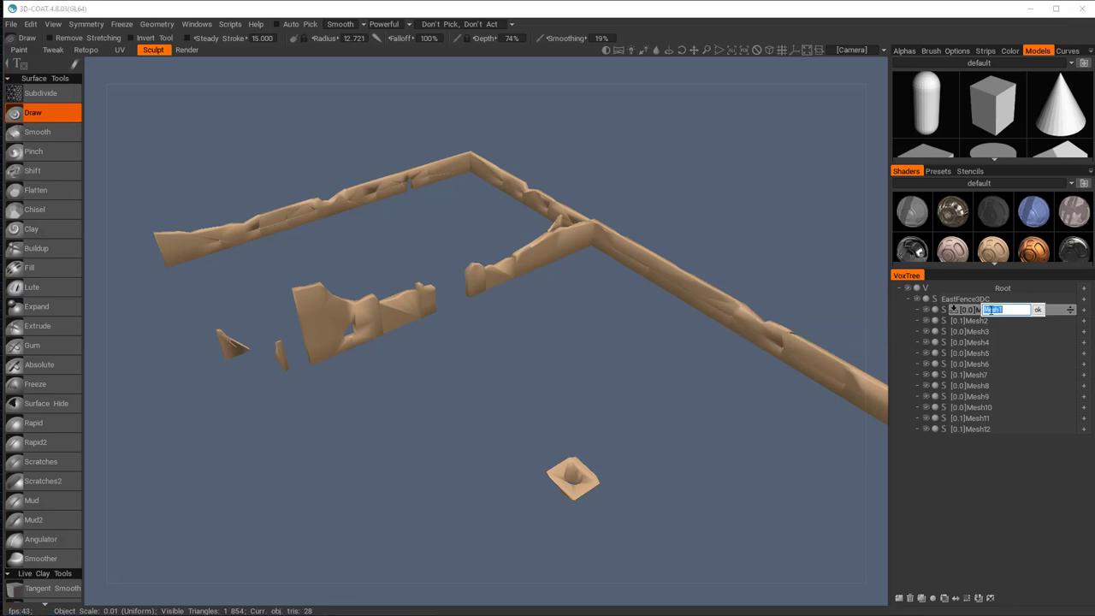
type("GATE1")
key("Return")
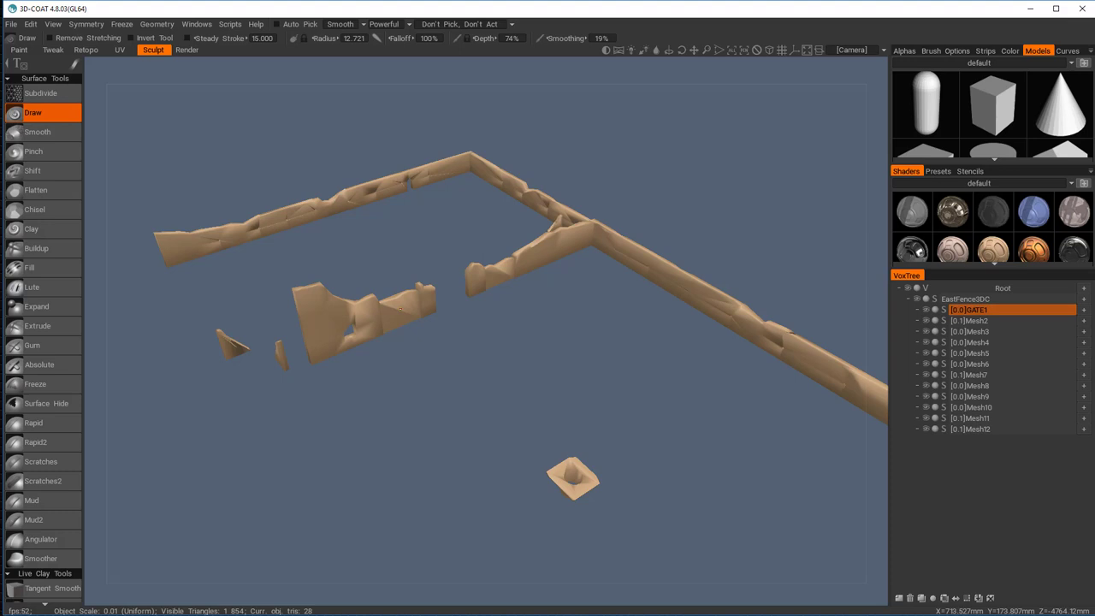
Rename the Mesh2 layer to GATE2, and move GATE1 and GATE2 out of EastFence3DC to the root level
left_click(975, 321)
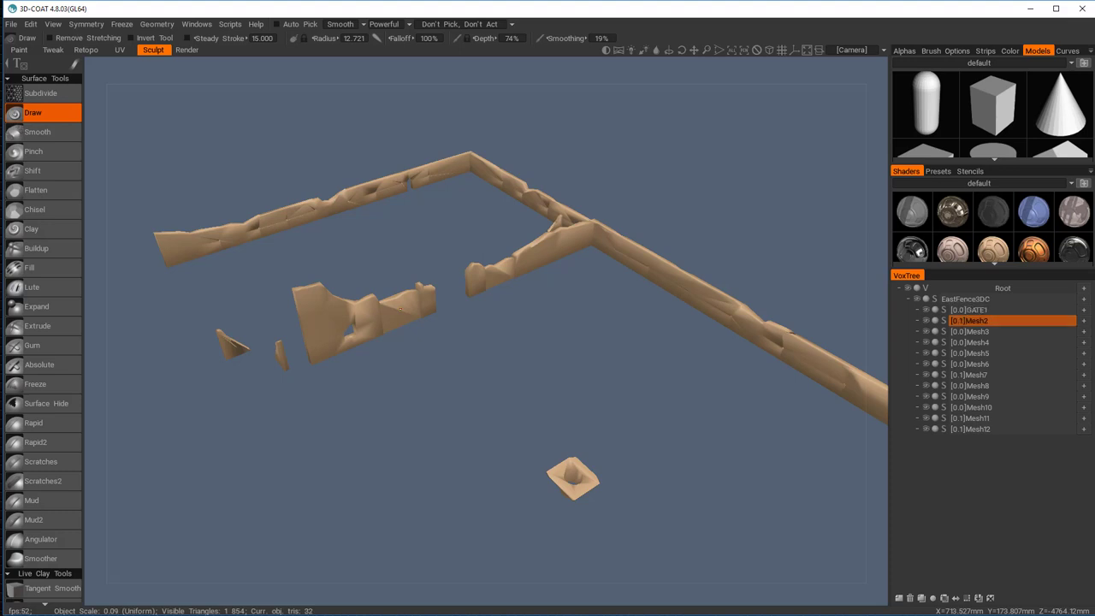
double_click(980, 322)
type("GATE2")
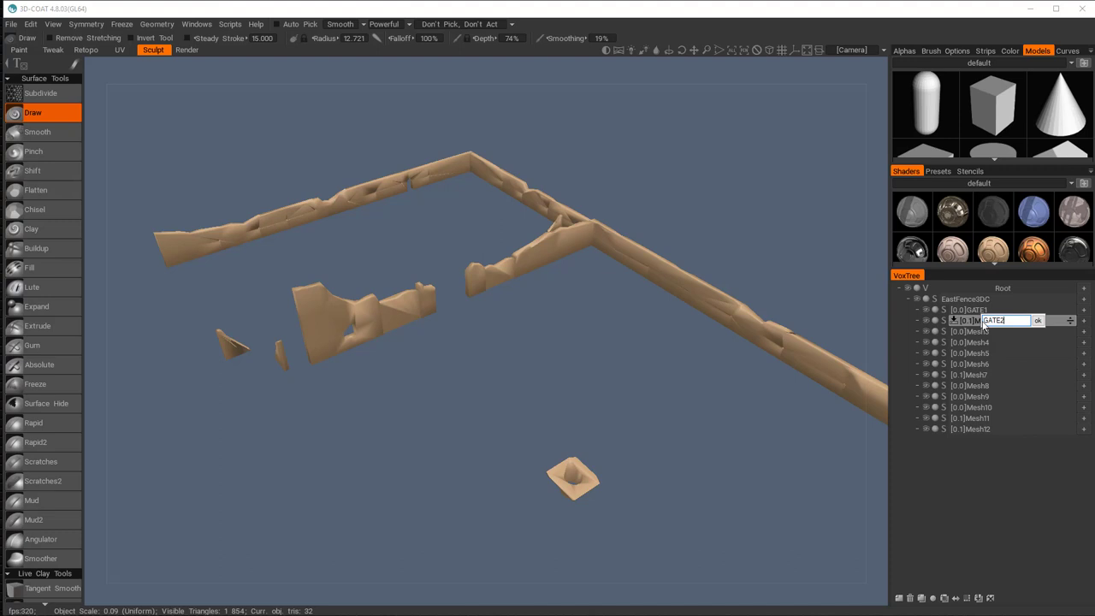
key("Return")
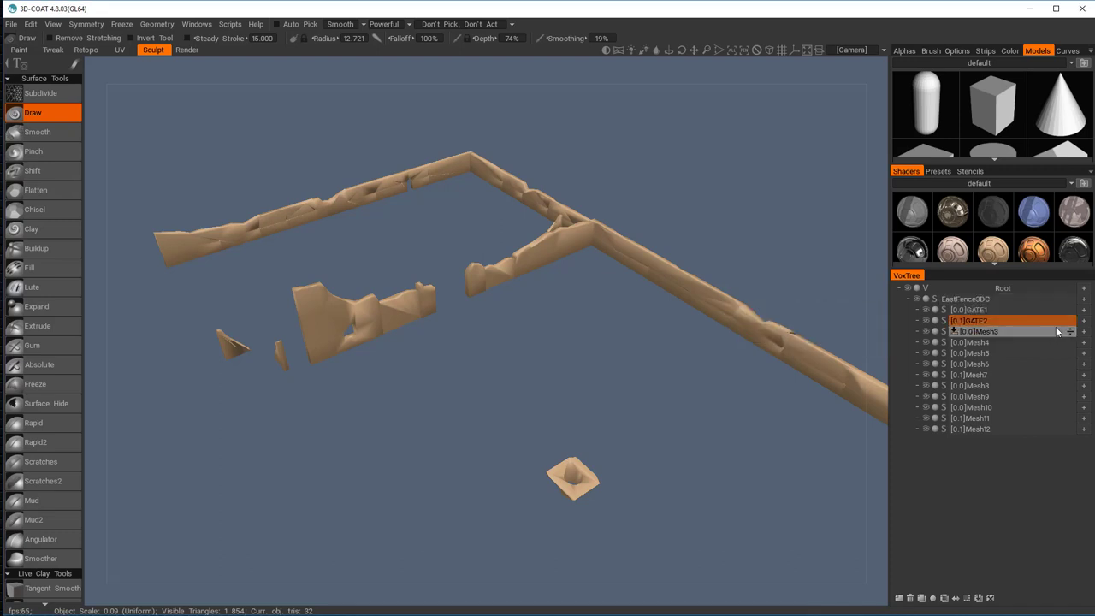
left_click_drag(1069, 309, 1067, 298)
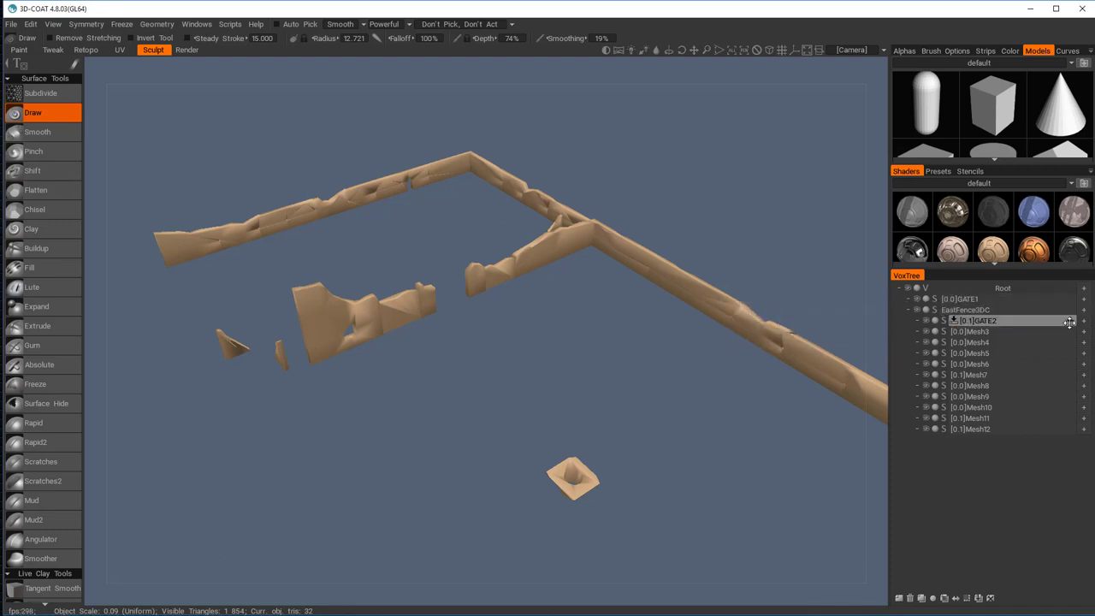
left_click_drag(1074, 317, 1066, 309)
Try merging the EastFence3DC sub-tree without booleans while both gate layers are hidden, and undo the merge
left_click(973, 322)
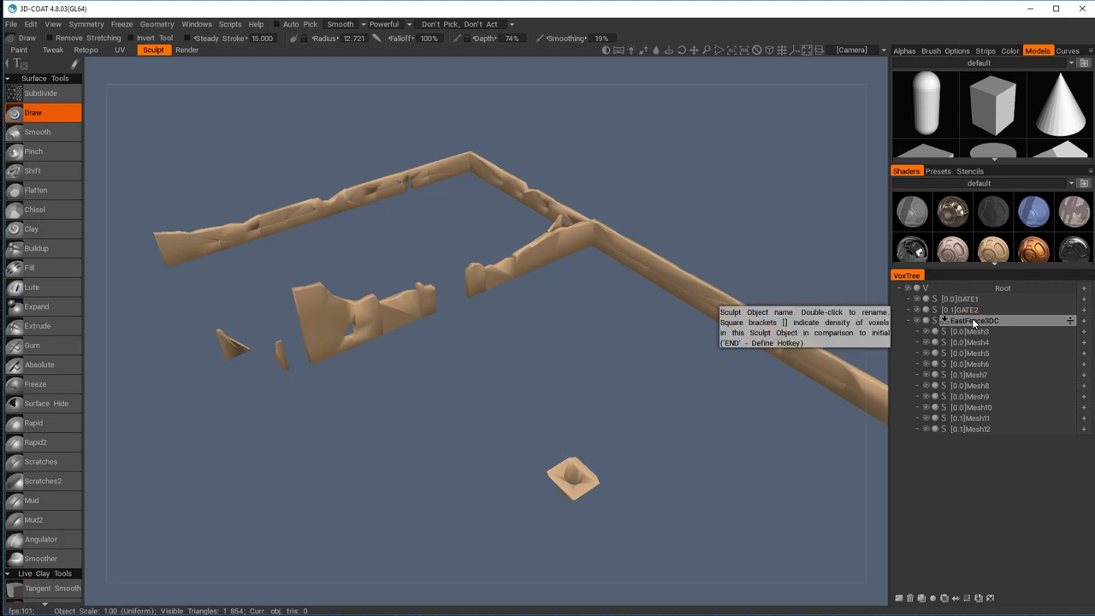
right_click(979, 318)
mouse_move(979, 316)
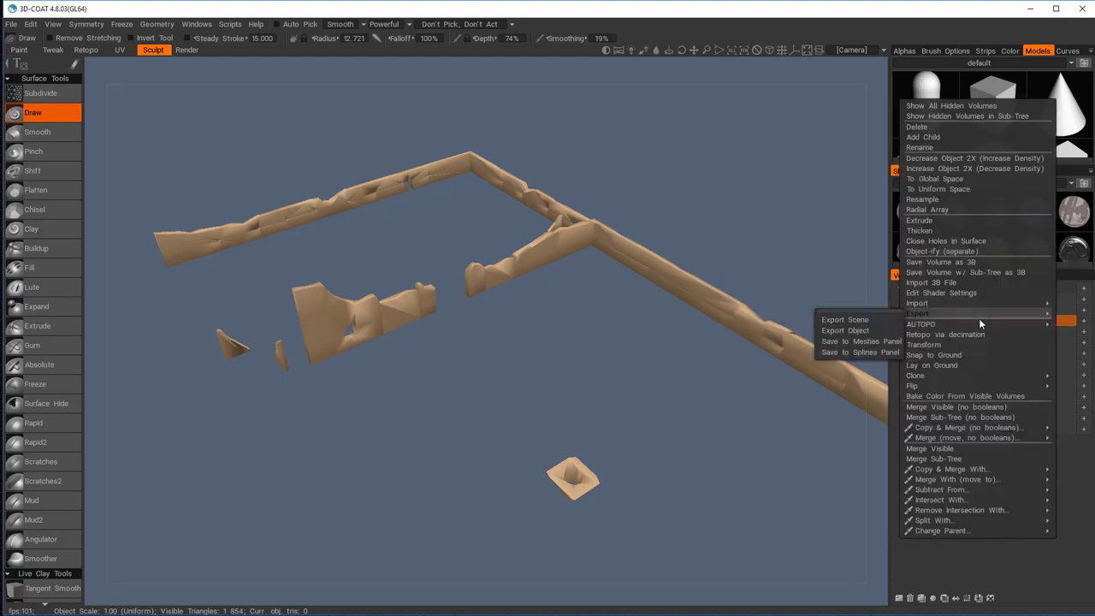
left_click(972, 417)
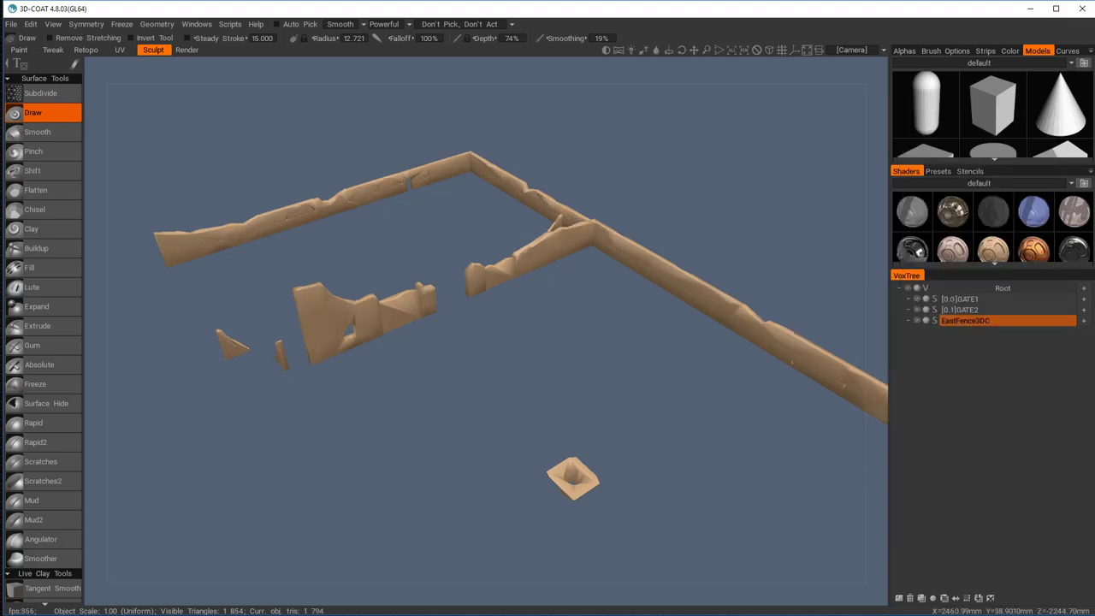
left_click(917, 310)
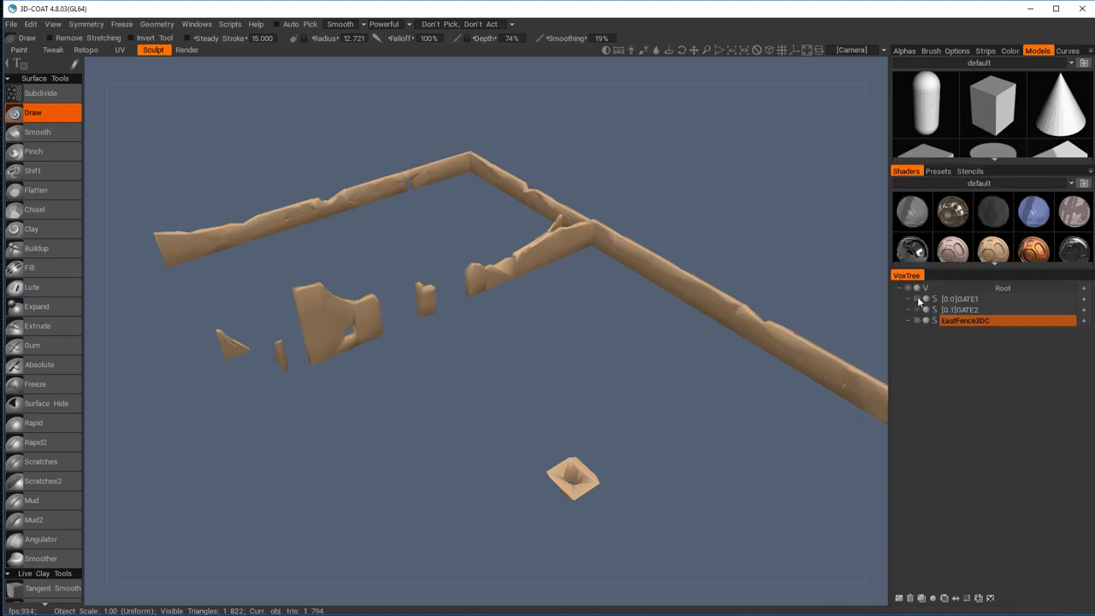
left_click(919, 298)
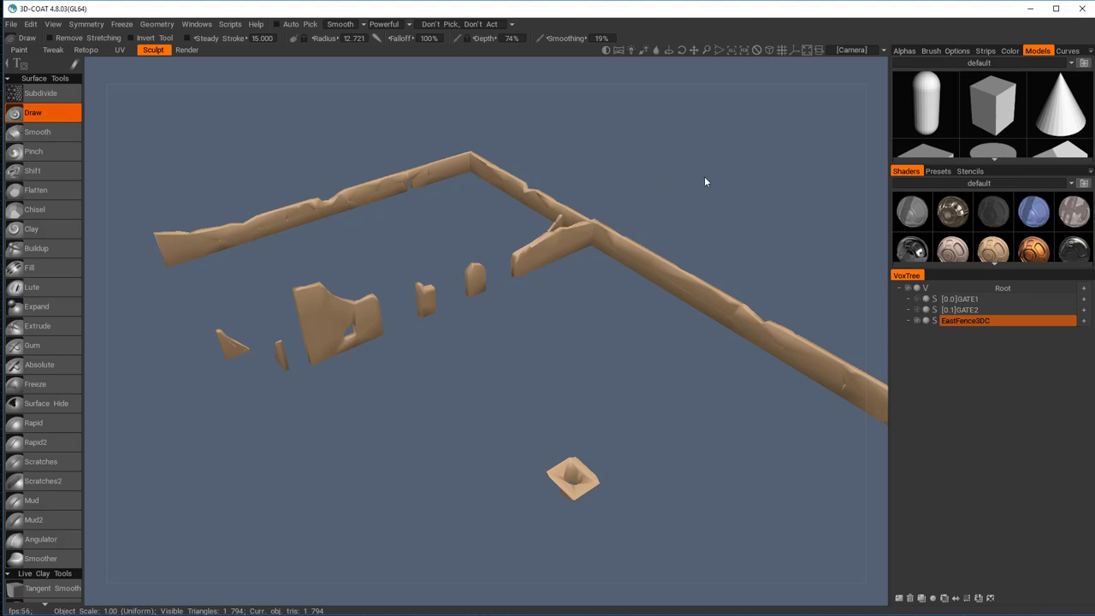
left_click_drag(717, 186, 741, 200)
key("ctrl+z")
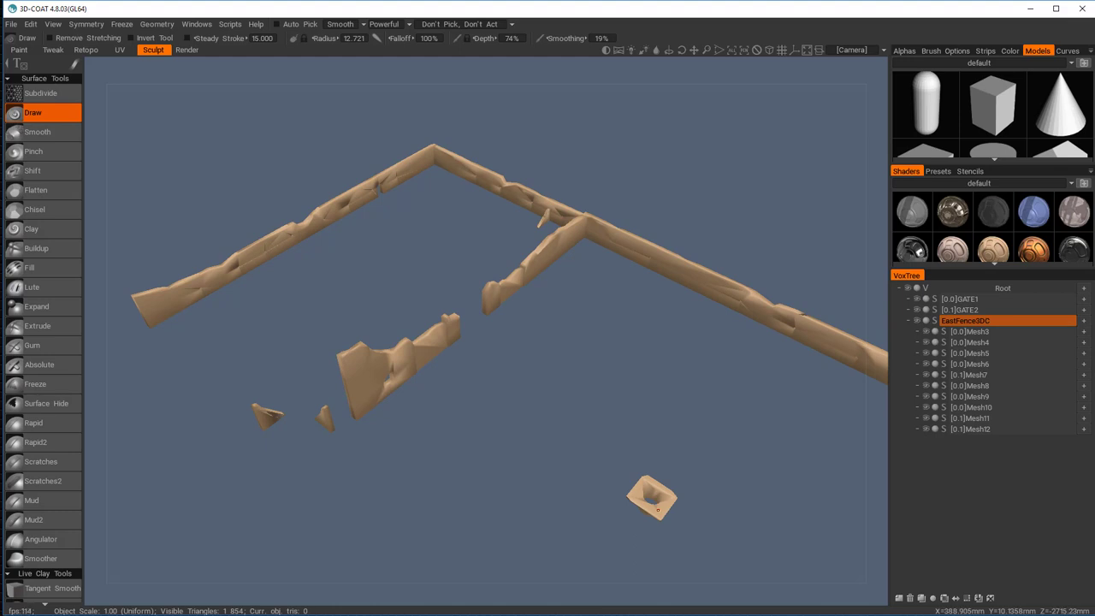
Rename the well's Mesh9 layer to WELL and move it out of EastFence3DC to the root level
left_click(971, 396)
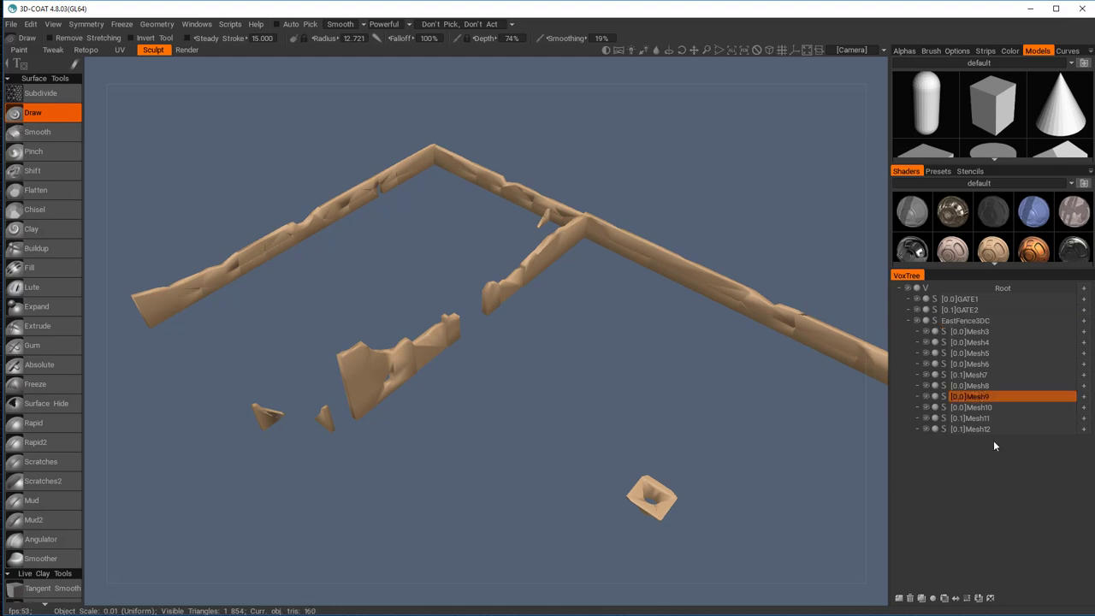
double_click(977, 395)
type("M")
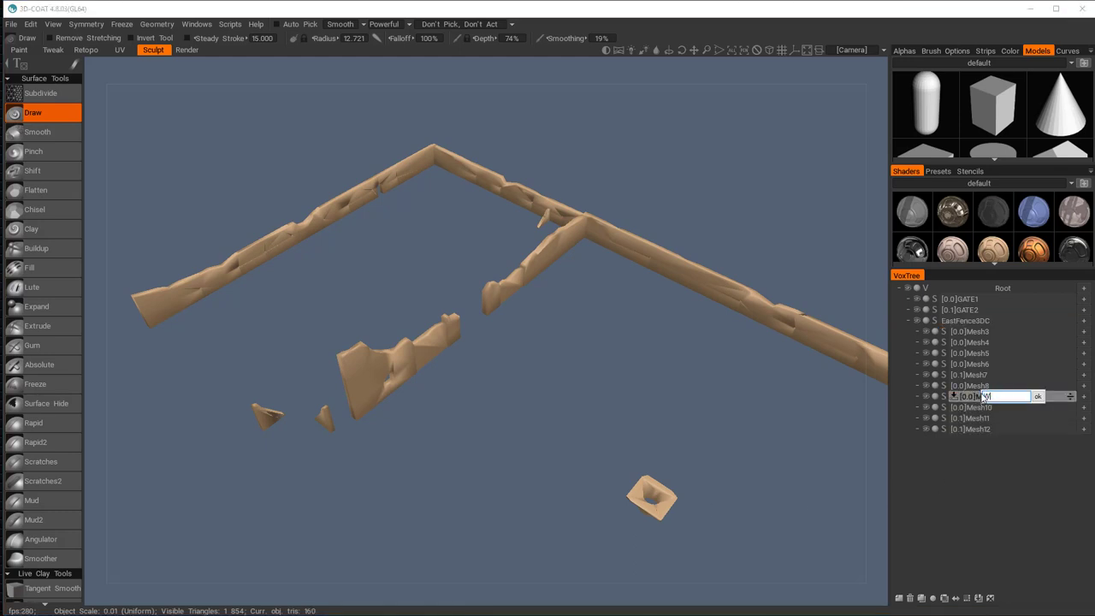
key("Return")
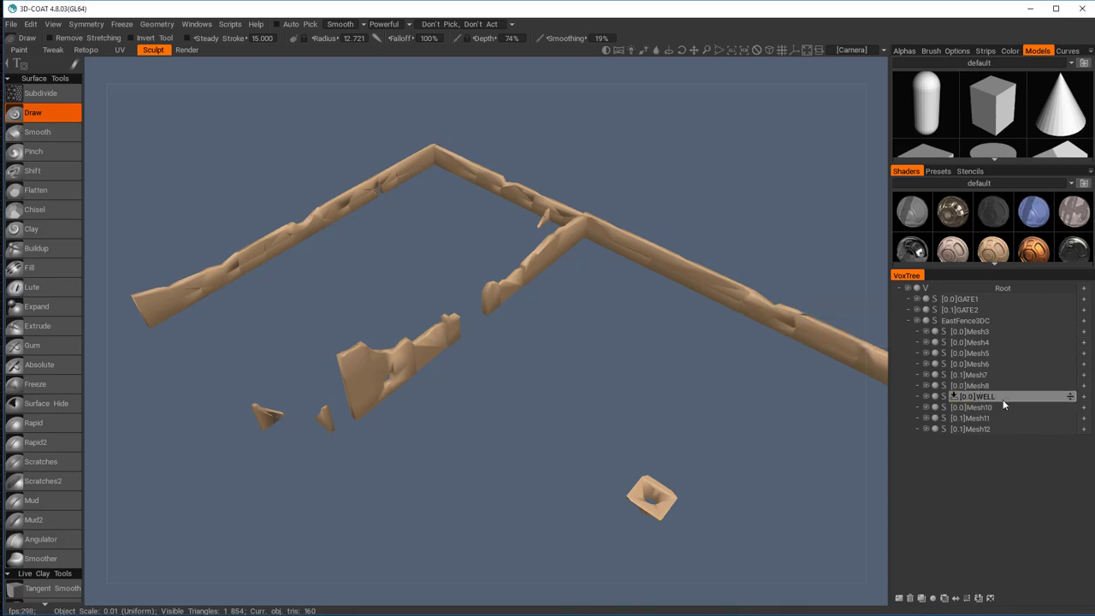
left_click_drag(1071, 398, 1065, 307)
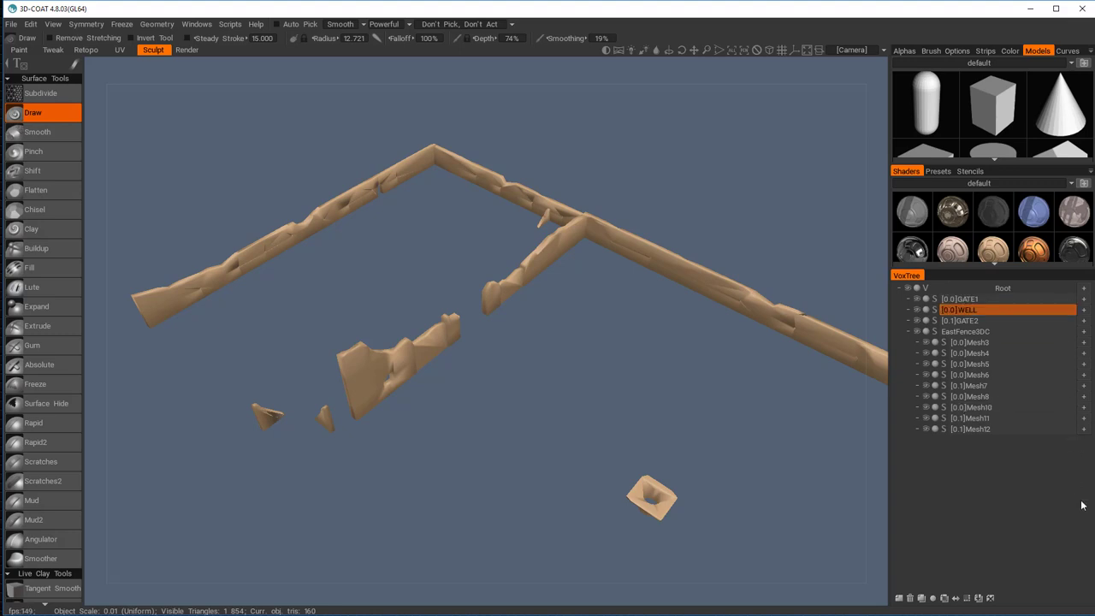
Hide the GATE1, WELL and GATE2 layers
left_click(917, 299)
left_click(917, 310)
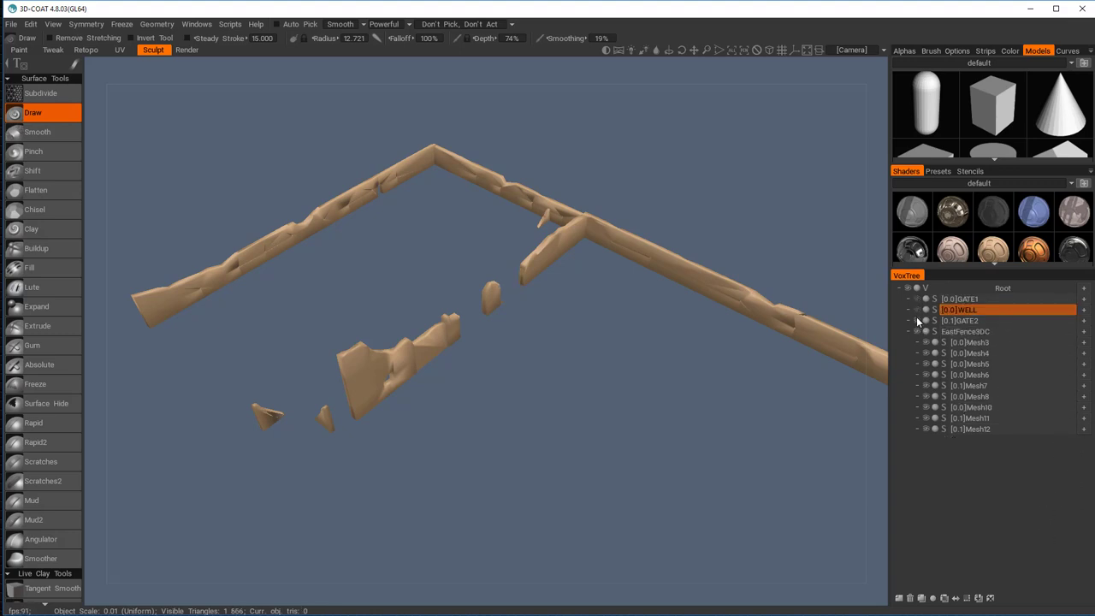
left_click(917, 320)
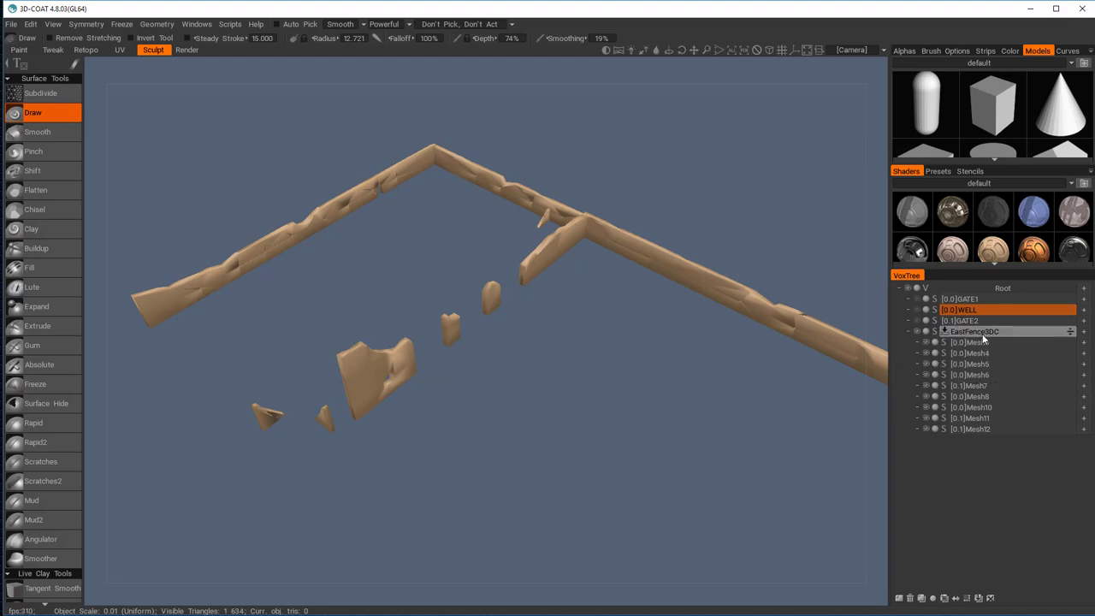
Pick the outermost small triangular piece in the viewport and rename its Mesh10 layer to BRACE
left_click(983, 334)
left_click(982, 333)
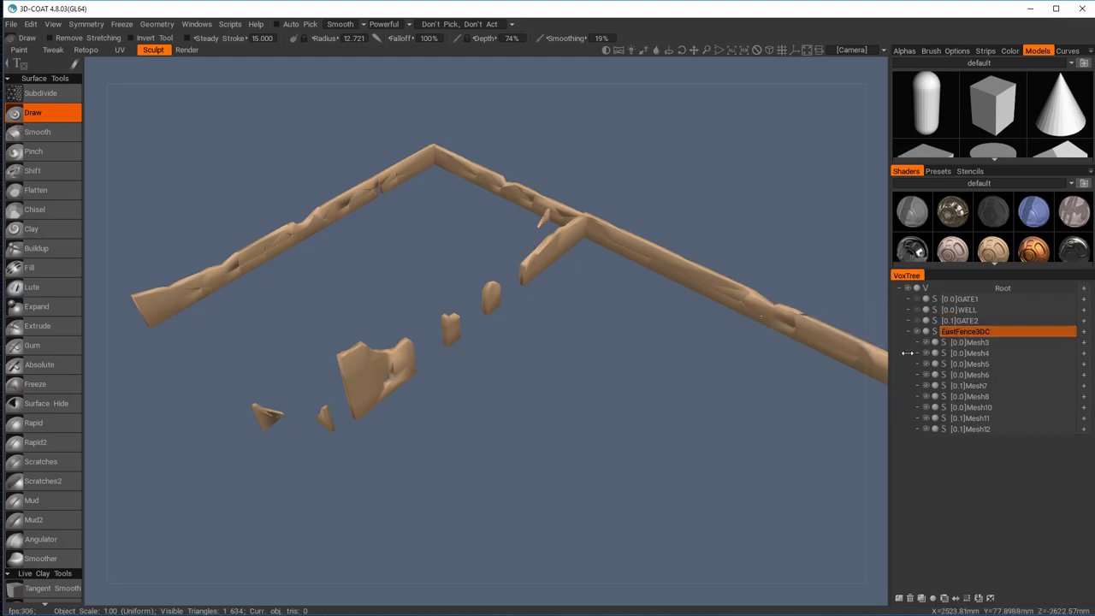
left_click(966, 334)
key("h")
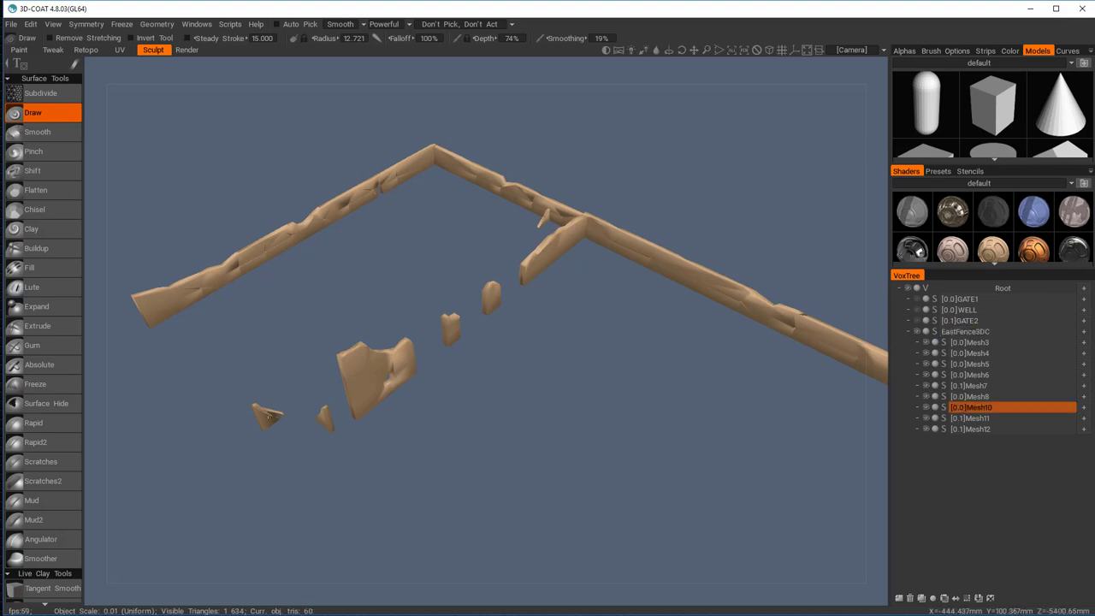
double_click(998, 407)
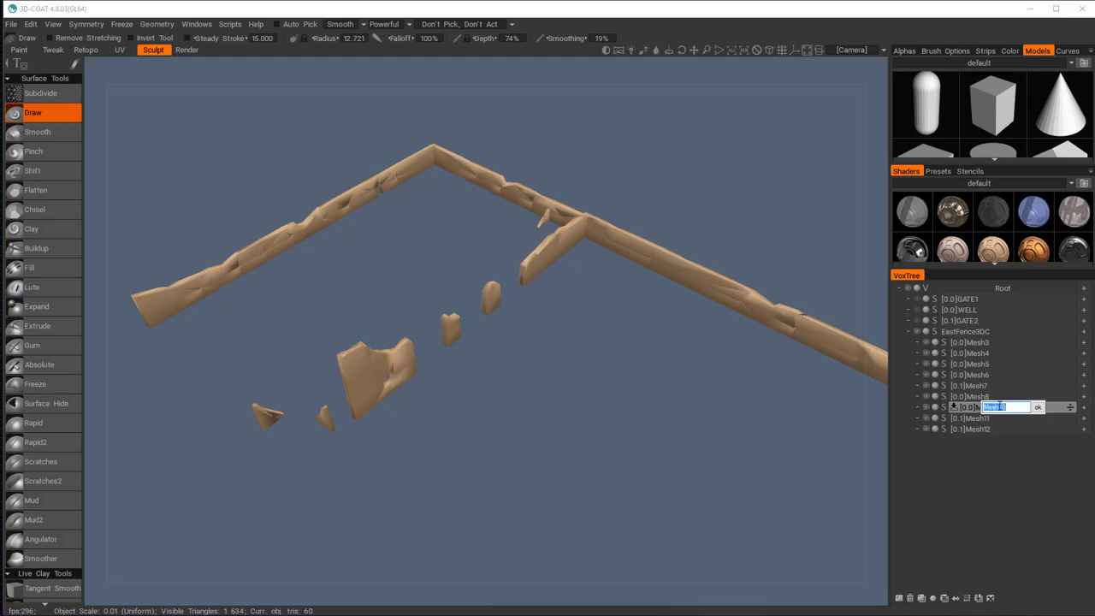
type("BRACE")
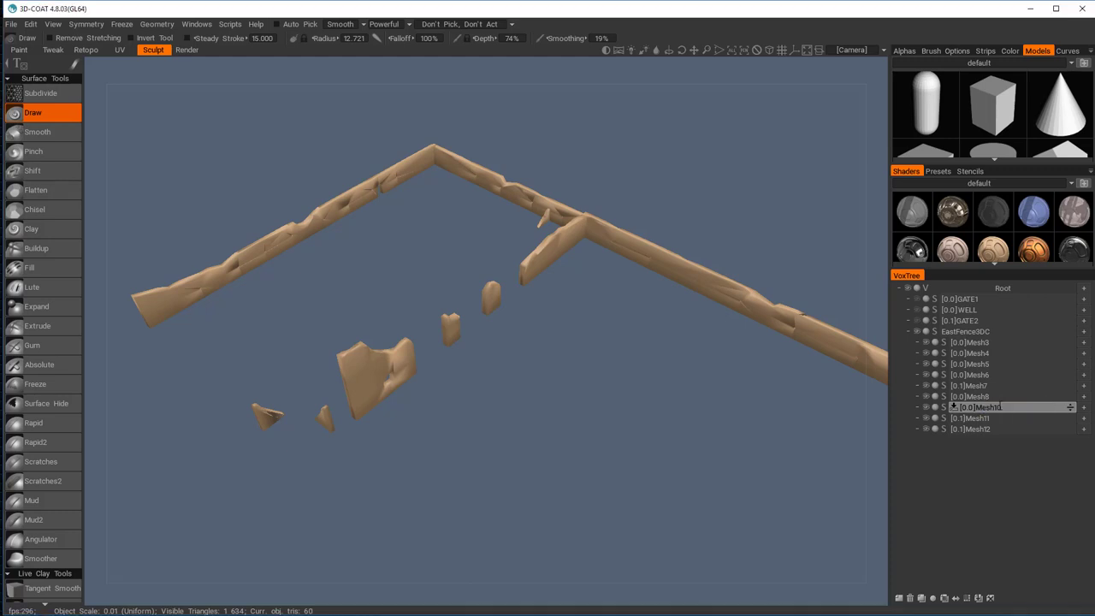
key("Return")
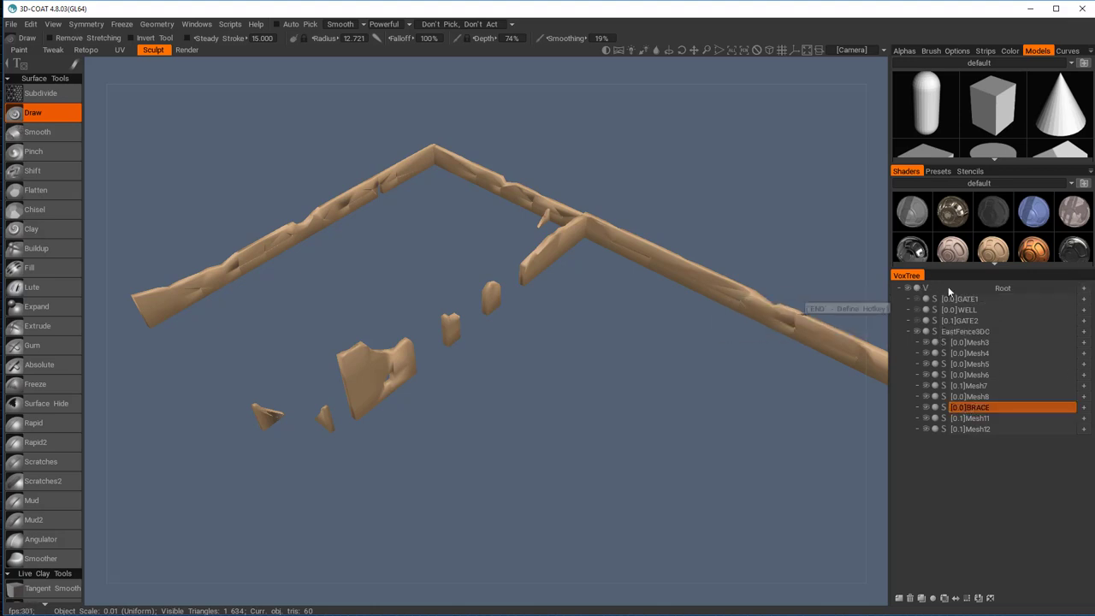
Add a new layer named BRACES under the root and make the BRACE layer its child
left_click(1084, 287)
double_click(958, 438)
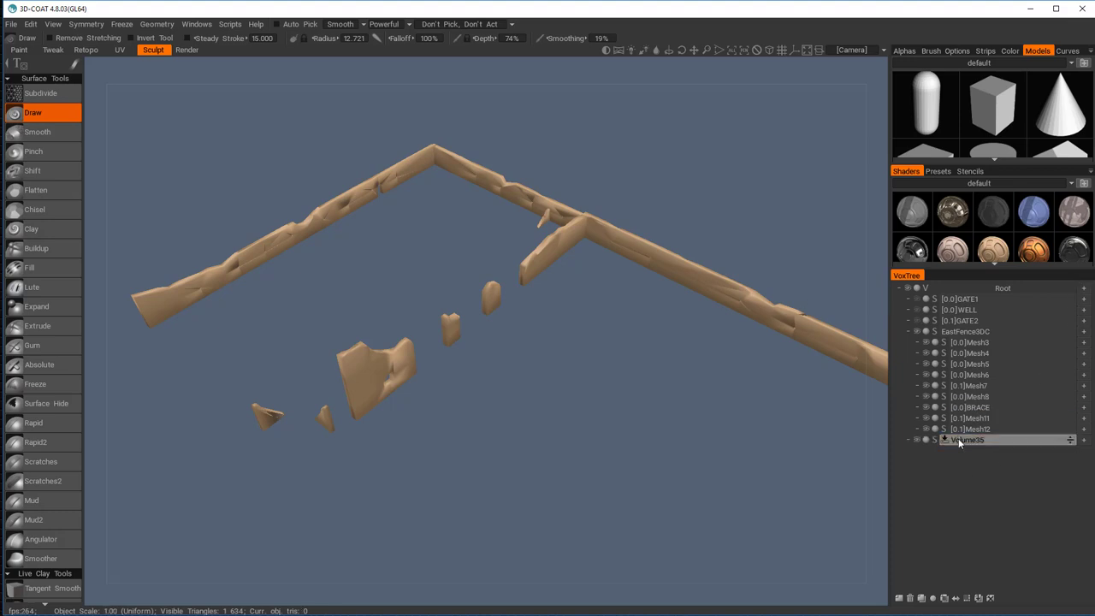
type("BRAC")
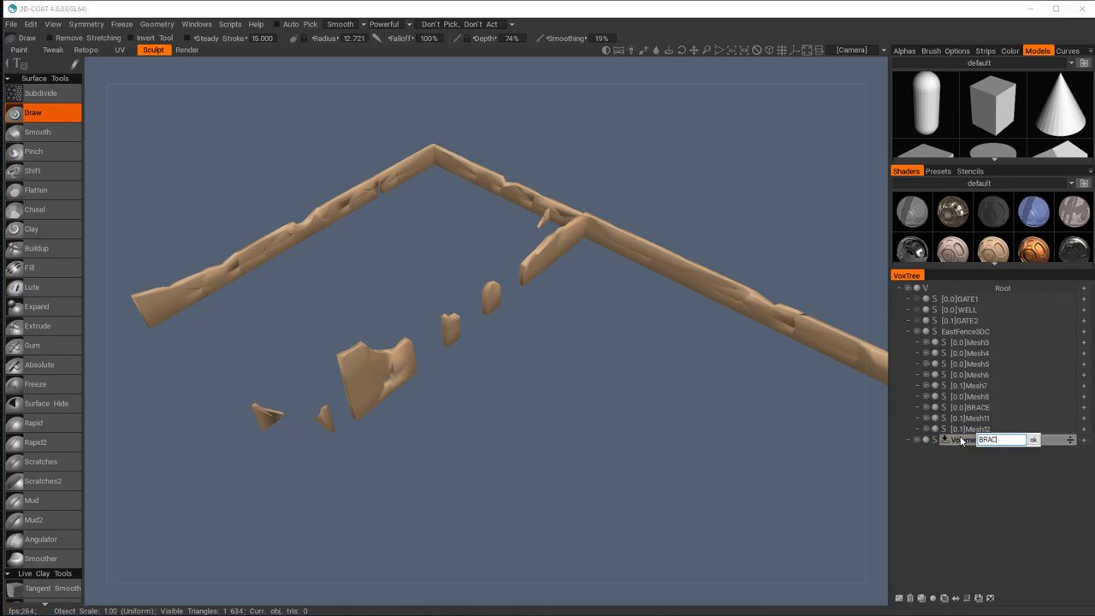
type("ES")
key("Return")
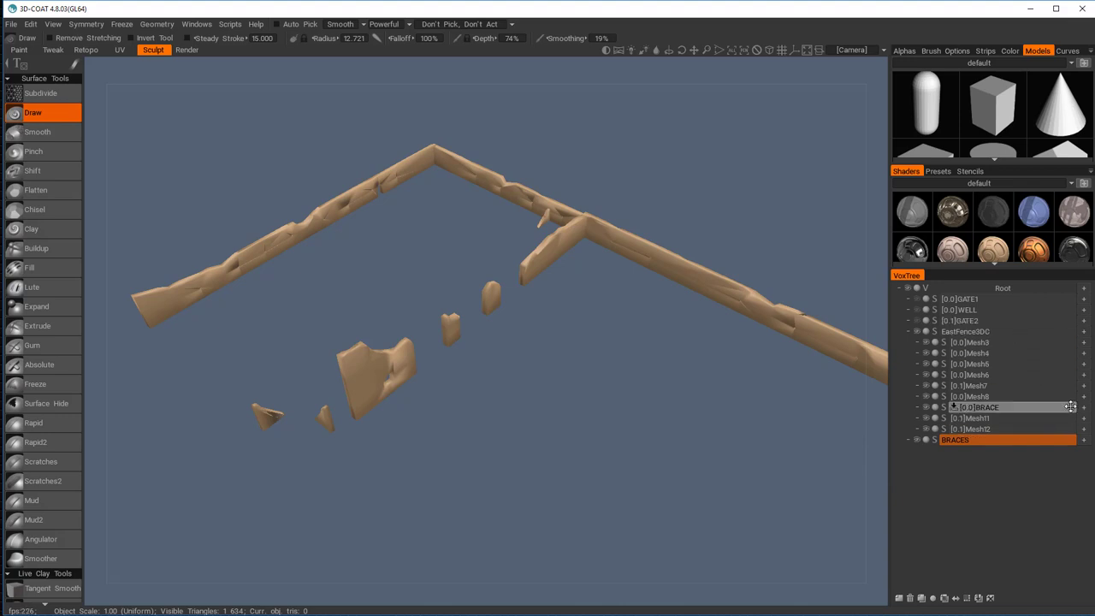
left_click_drag(1070, 406, 1082, 440)
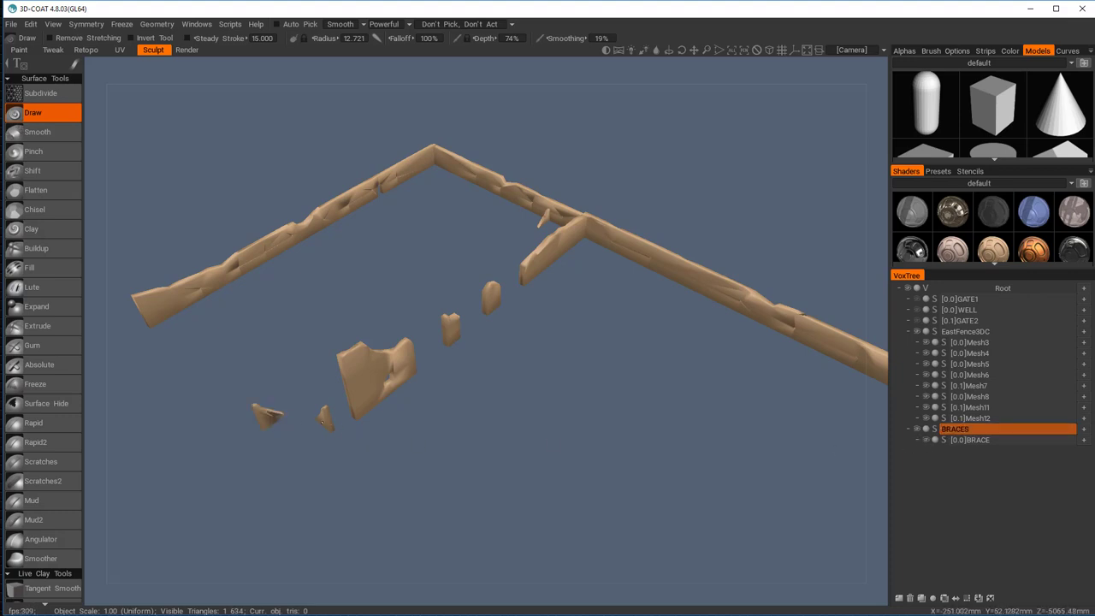
Pick the second small triangular piece, rename its Mesh11 layer to BRACE, and move it under BRACES
key("h")
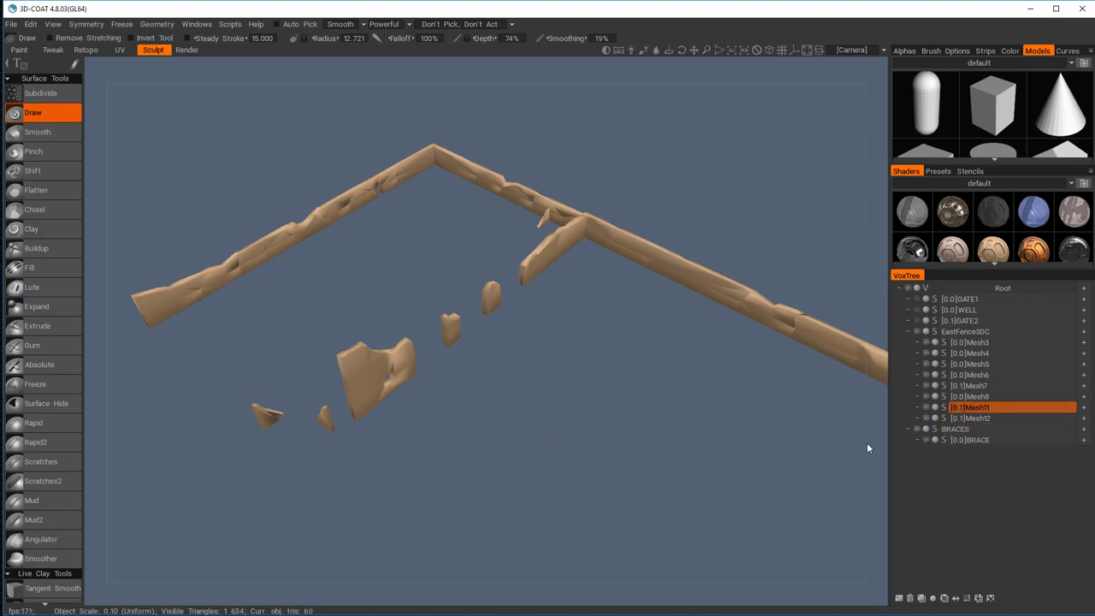
double_click(989, 408)
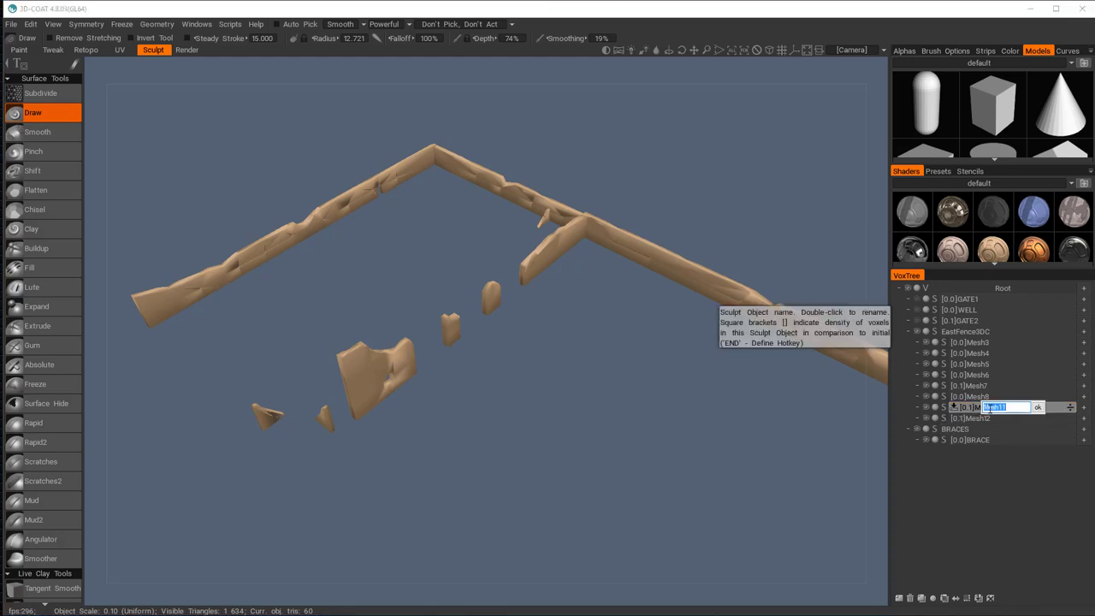
type("BRACE")
key("Return")
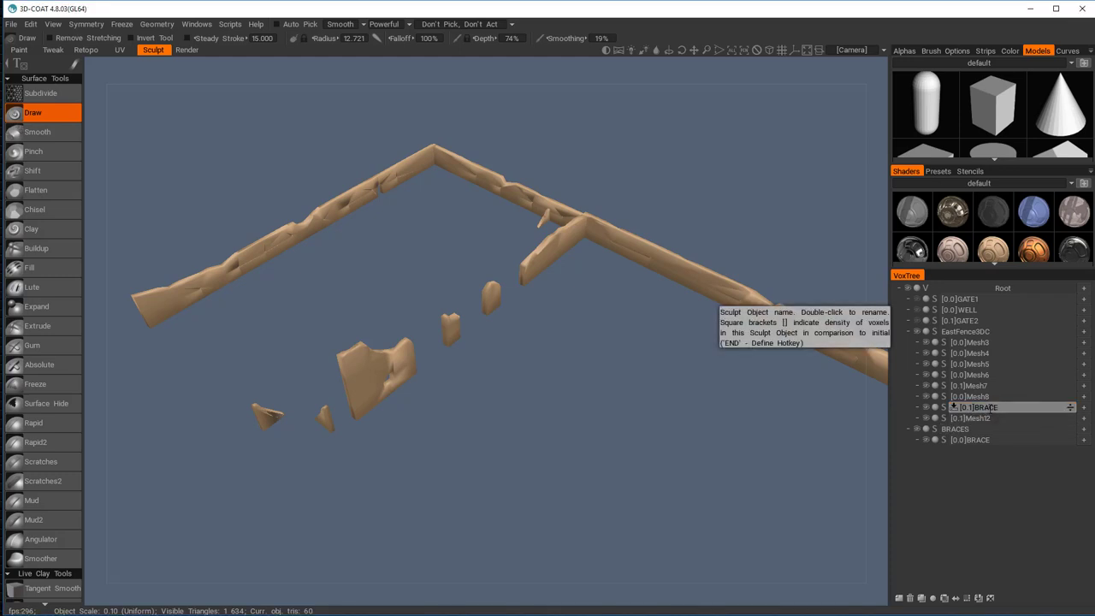
left_click(568, 359)
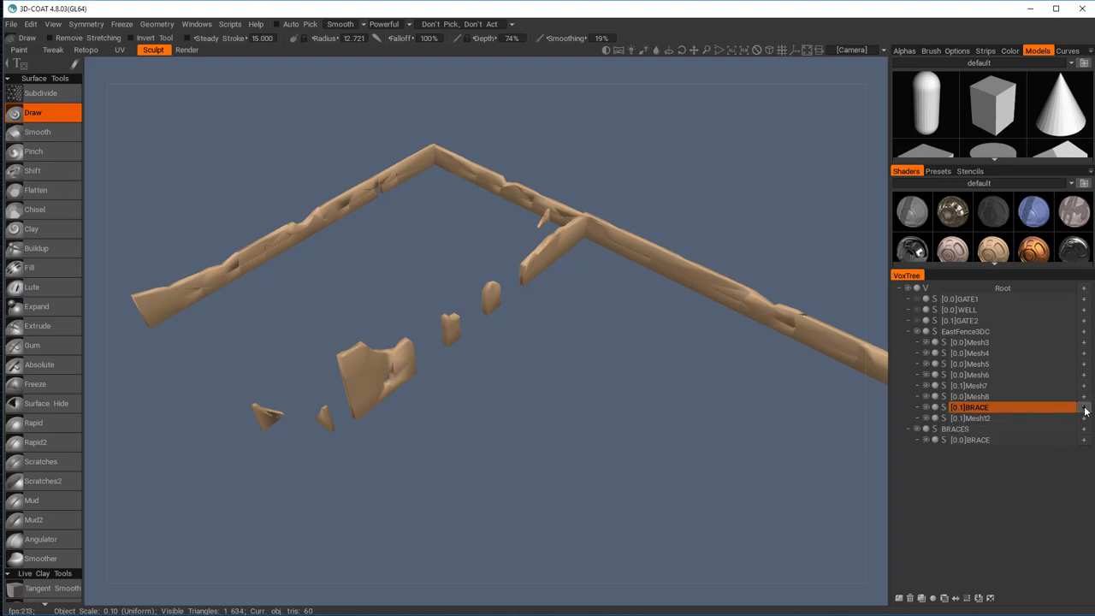
left_click_drag(1067, 409, 960, 456)
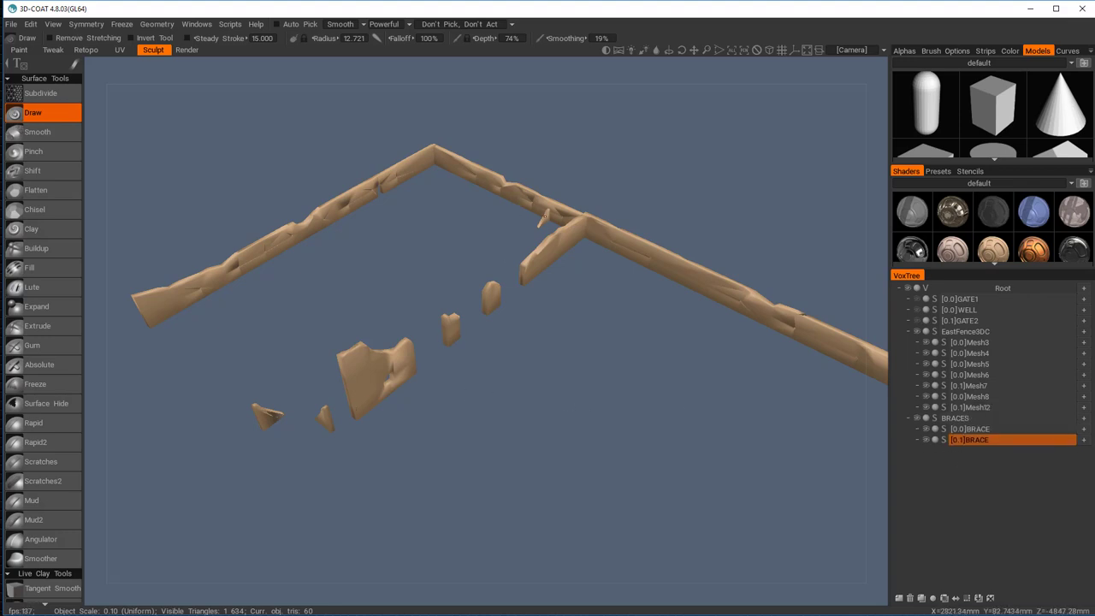
Place the Mesh12 layer under BRACES with the name BRACE, and hide the whole BRACES group
left_click_drag(993, 407, 996, 409)
double_click(996, 408)
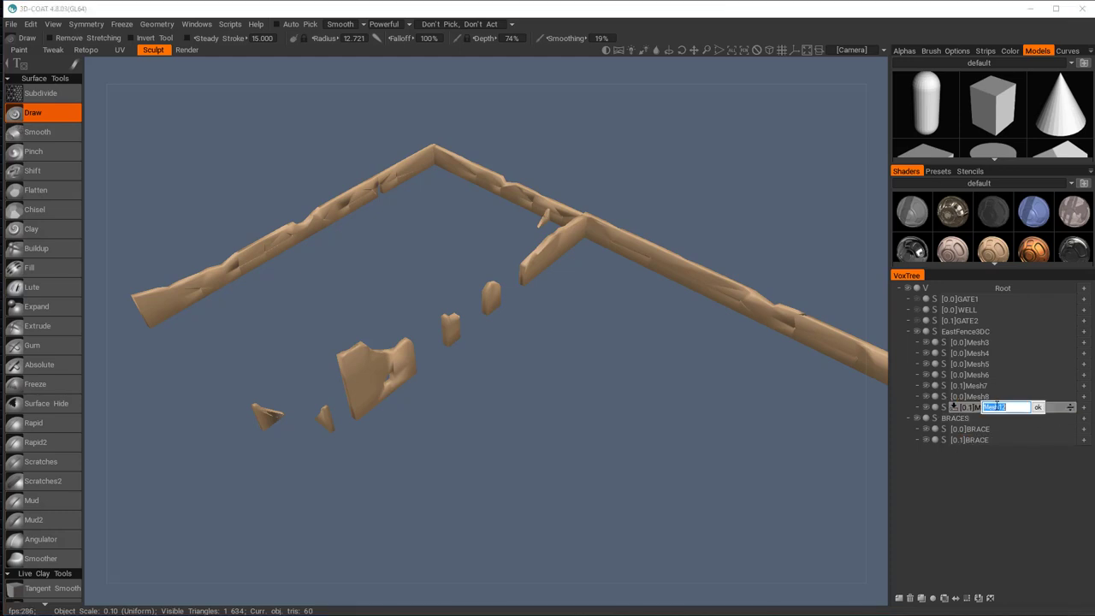
type("BRACE")
key("Return")
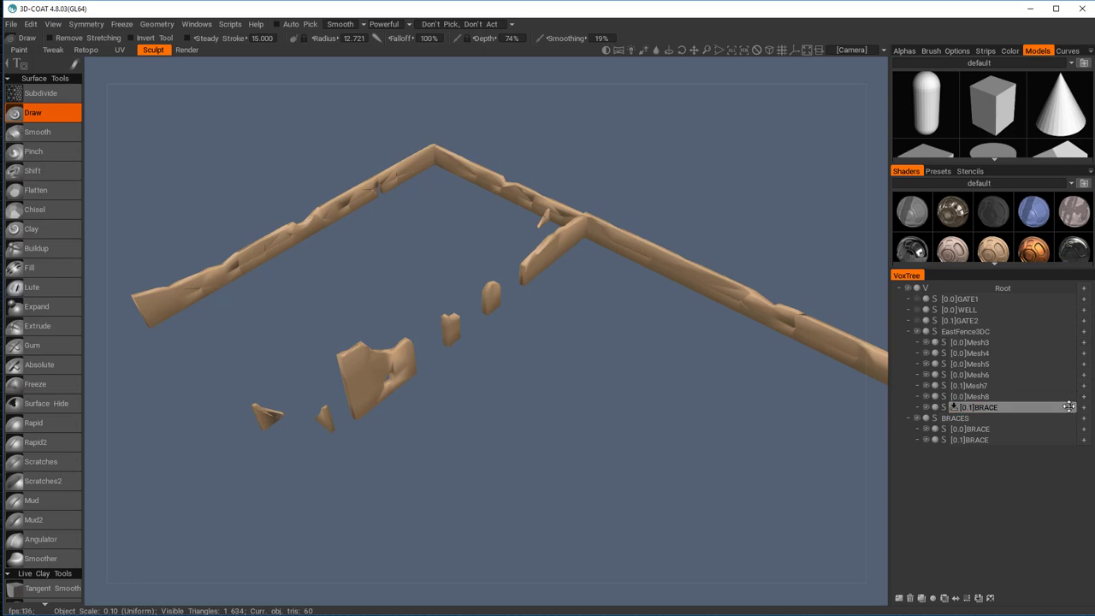
left_click_drag(1069, 407, 968, 429)
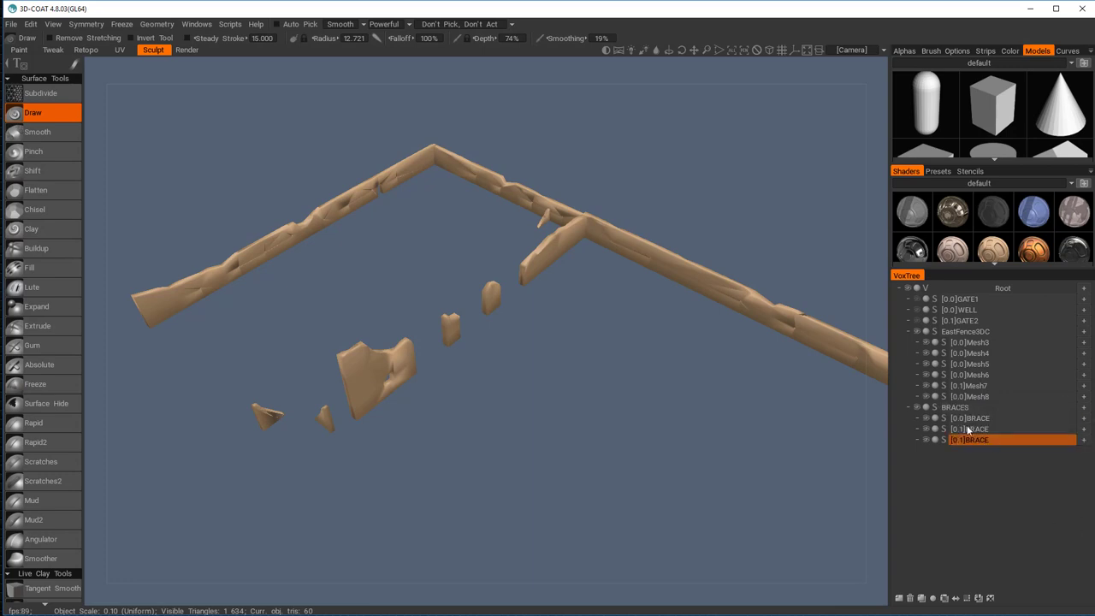
left_click(918, 409)
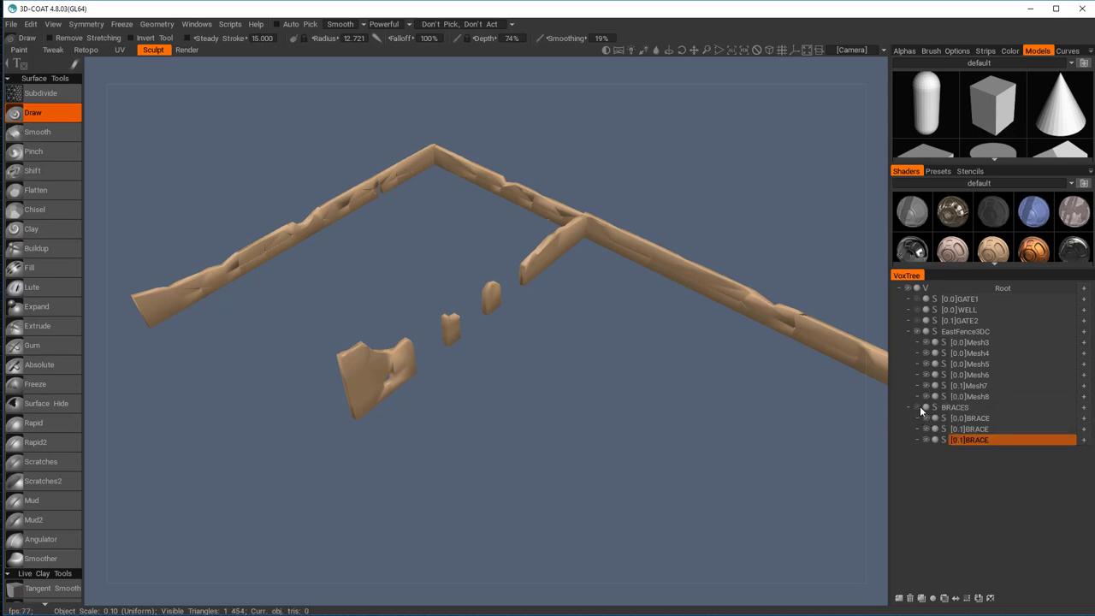
left_click_drag(777, 215, 769, 266)
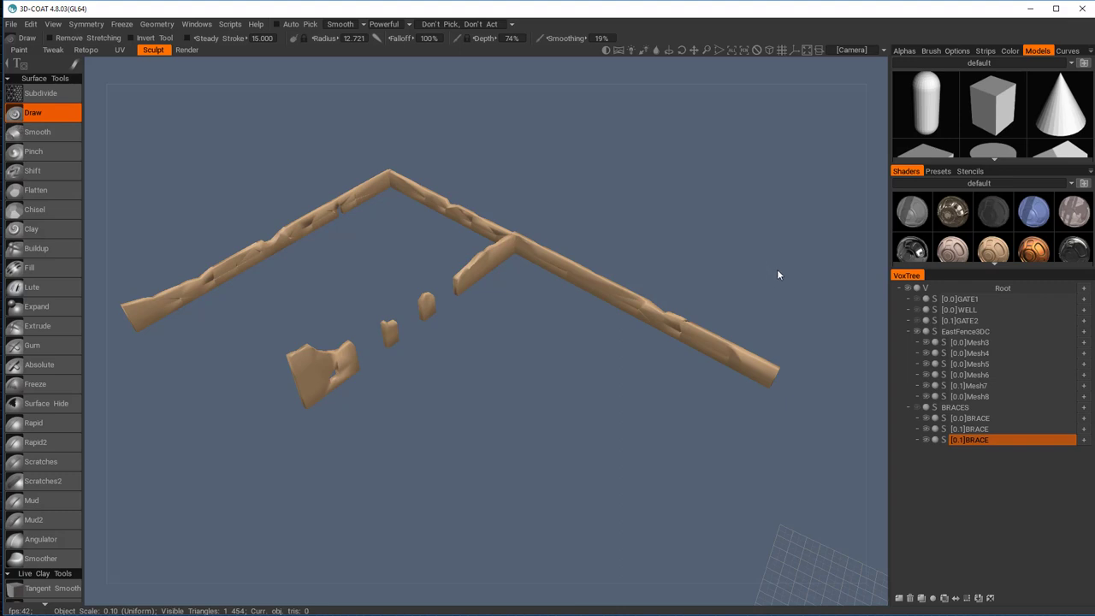
Merge the EastFence3DC sub-tree into one layer without booleans
right_click_drag(700, 219, 755, 275)
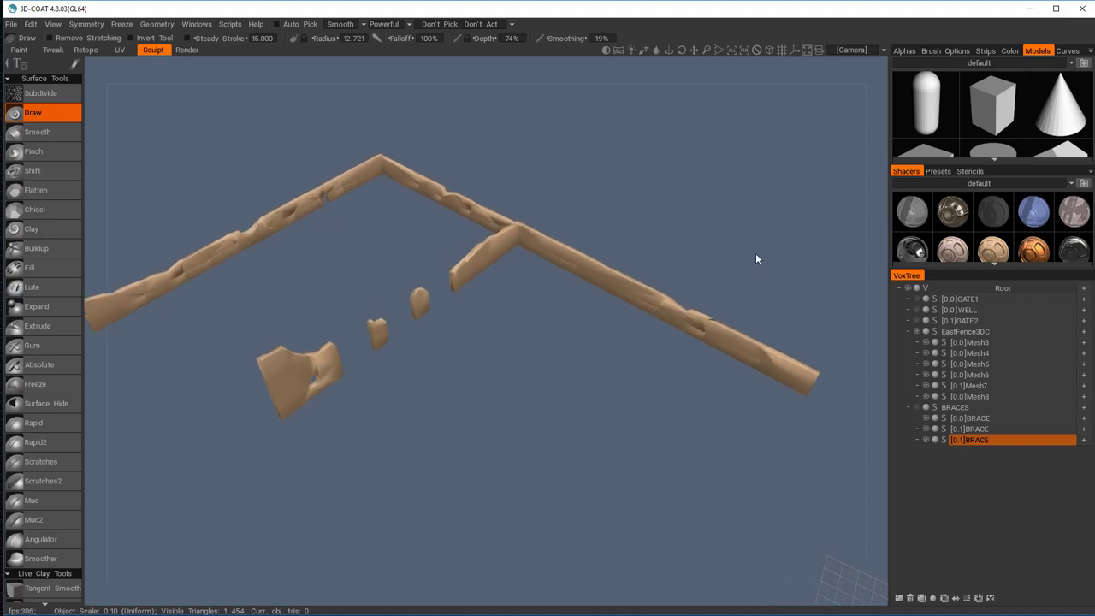
middle_click_drag(756, 258, 803, 275)
right_click_drag(774, 237, 831, 395)
left_click_drag(831, 395, 570, 369)
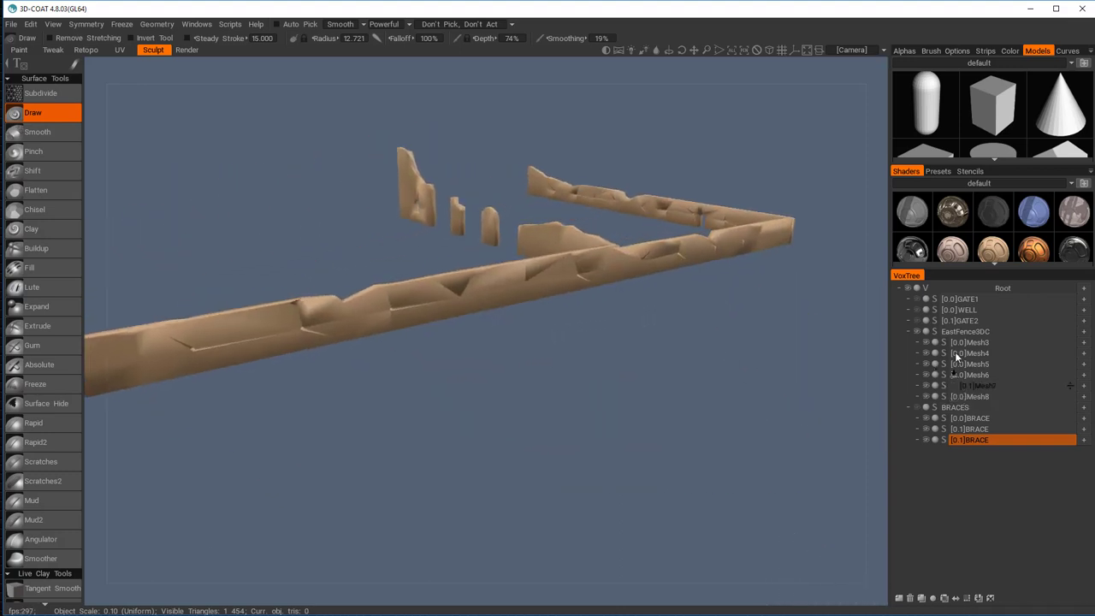
left_click_drag(955, 356, 983, 330)
right_click(983, 330)
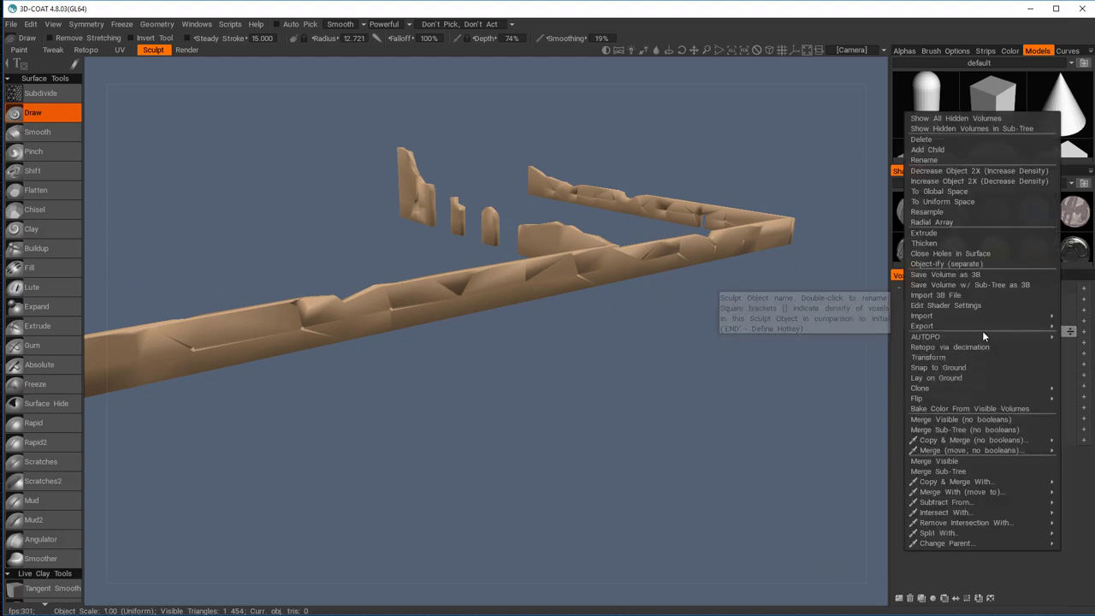
left_click(970, 429)
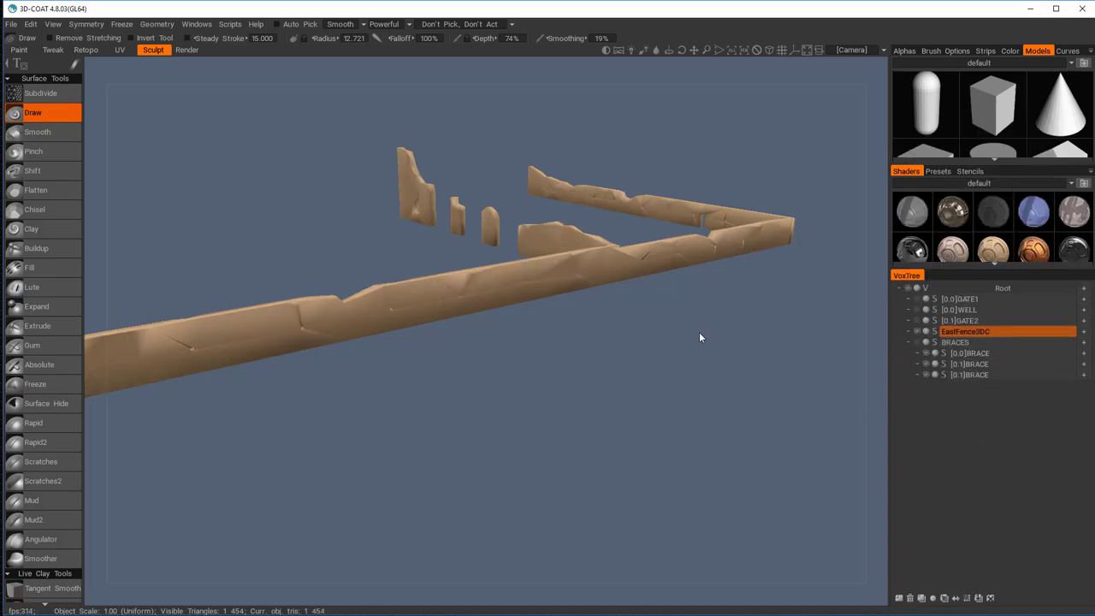
Save the scene in the Buildings folder as a 3b file named EastFence01
key("ctrl+s")
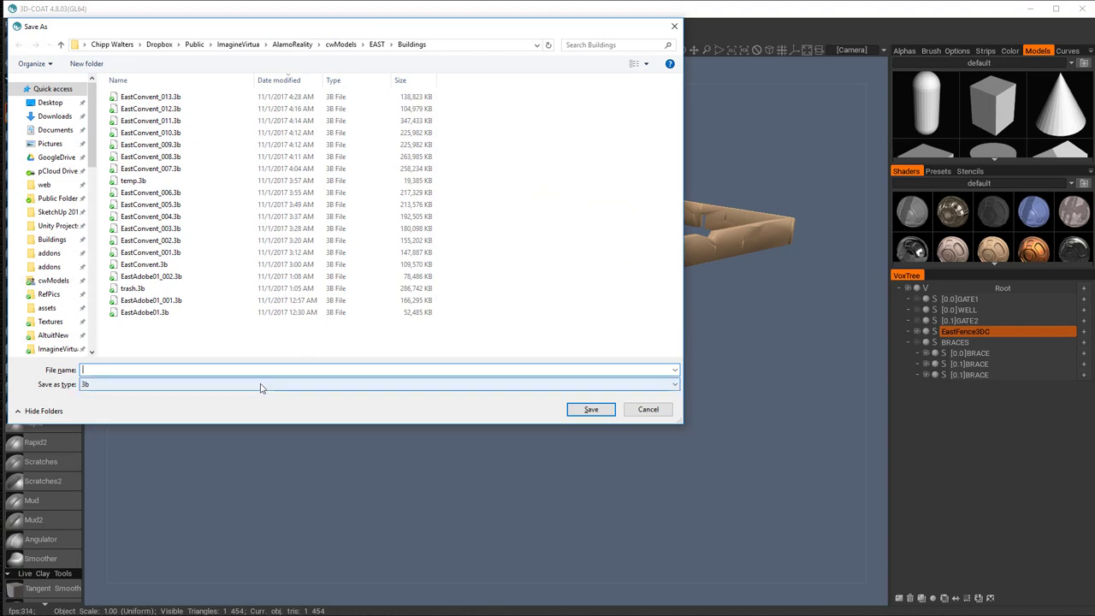
type("EastFe")
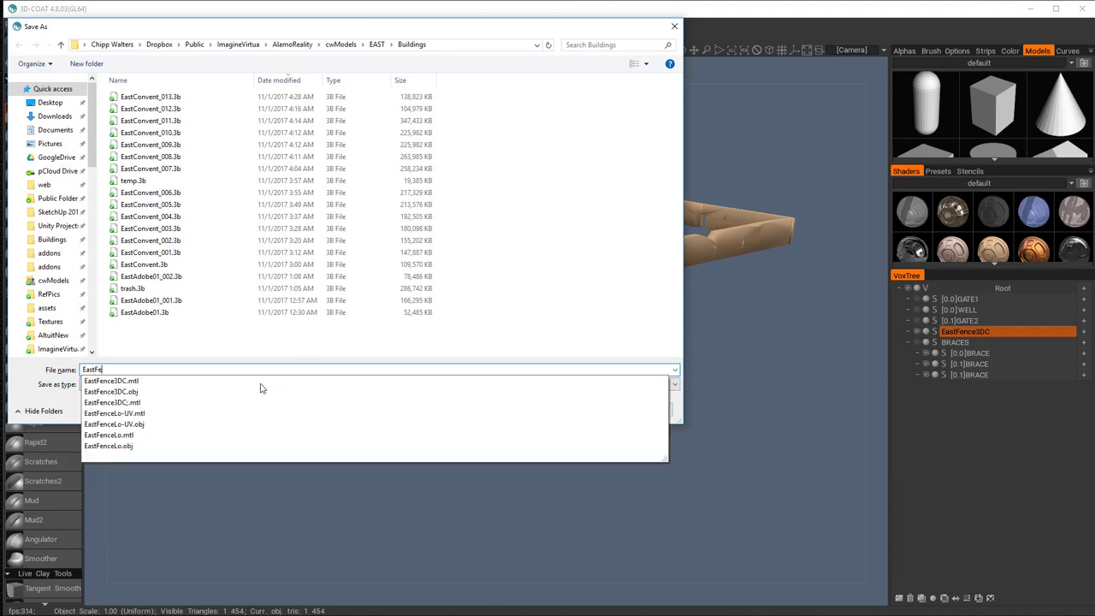
type("nce01")
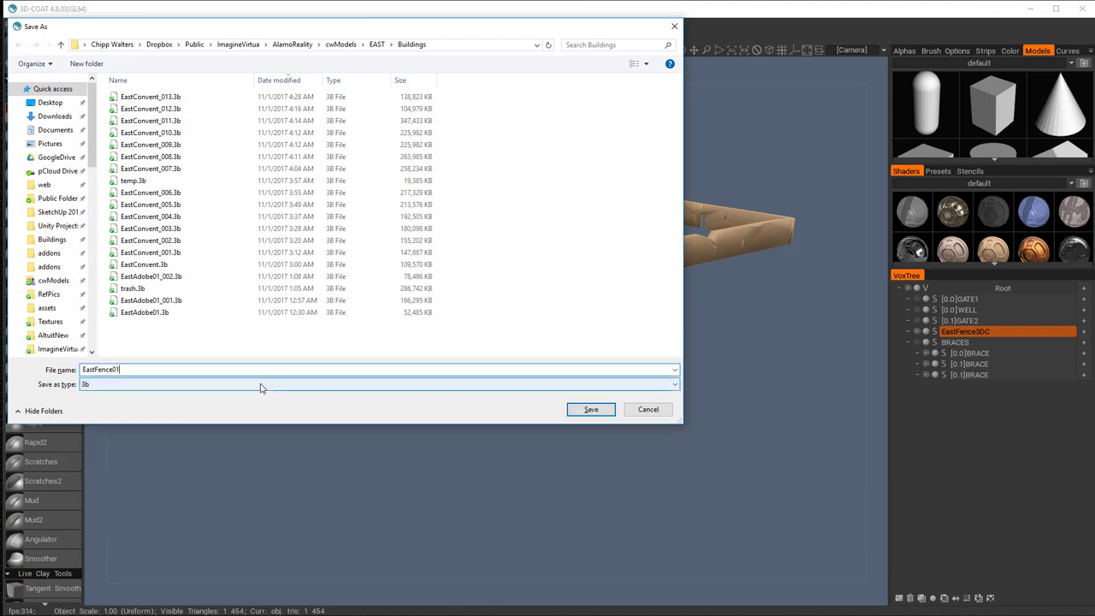
key("Return")
Resample the merged EastFence3DC surface mesh to a much higher required poly count
right_click_drag(631, 294, 481, 220)
middle_click_drag(481, 220, 522, 249)
left_click_drag(522, 249, 599, 300)
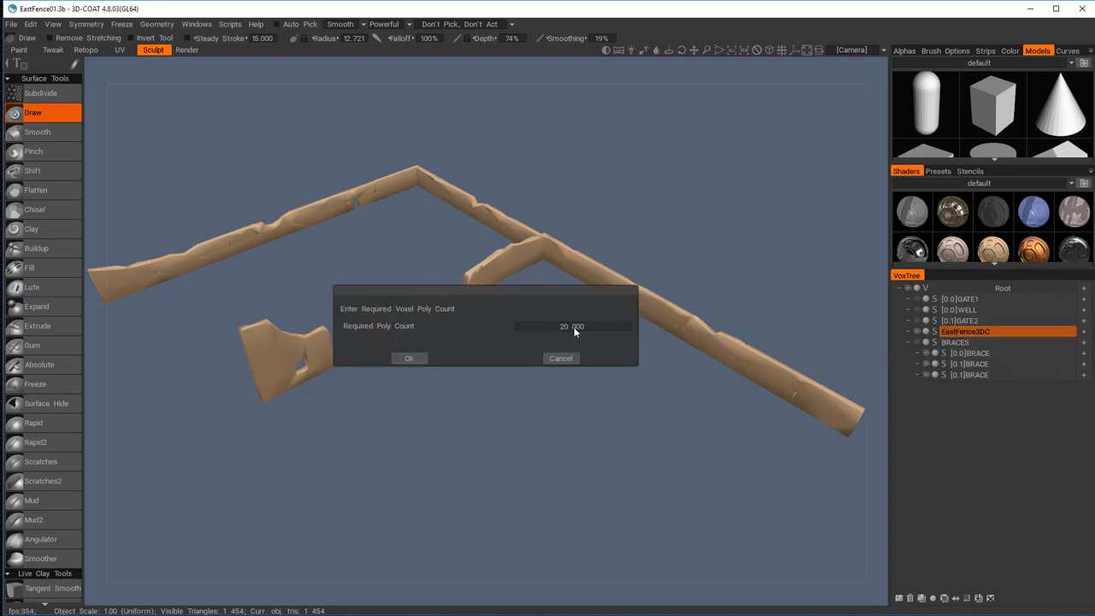
left_click(574, 327)
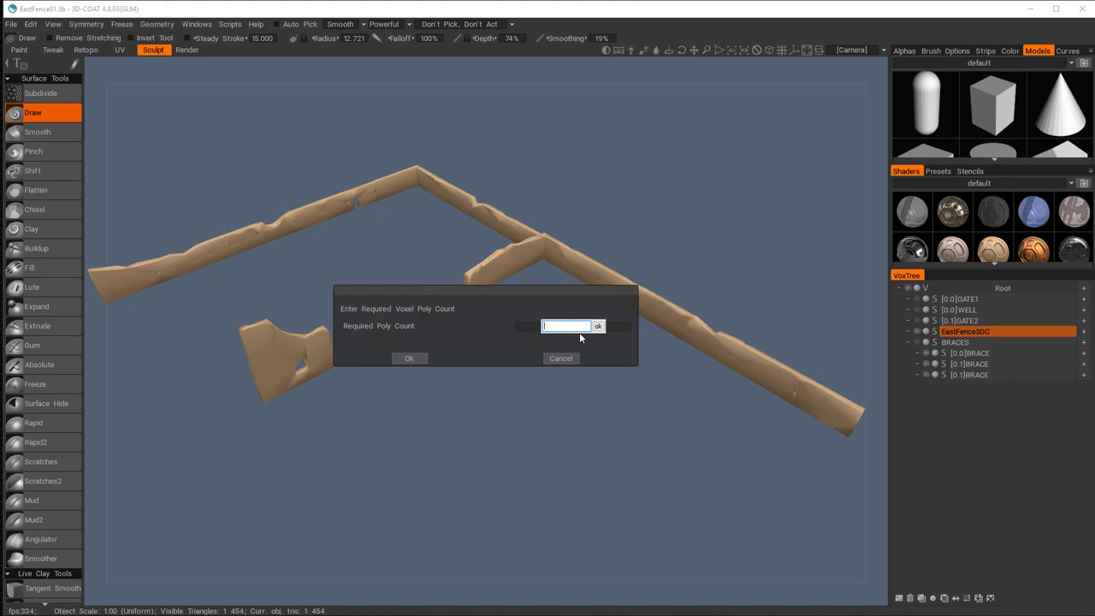
type("000000")
left_click(598, 326)
left_click(409, 359)
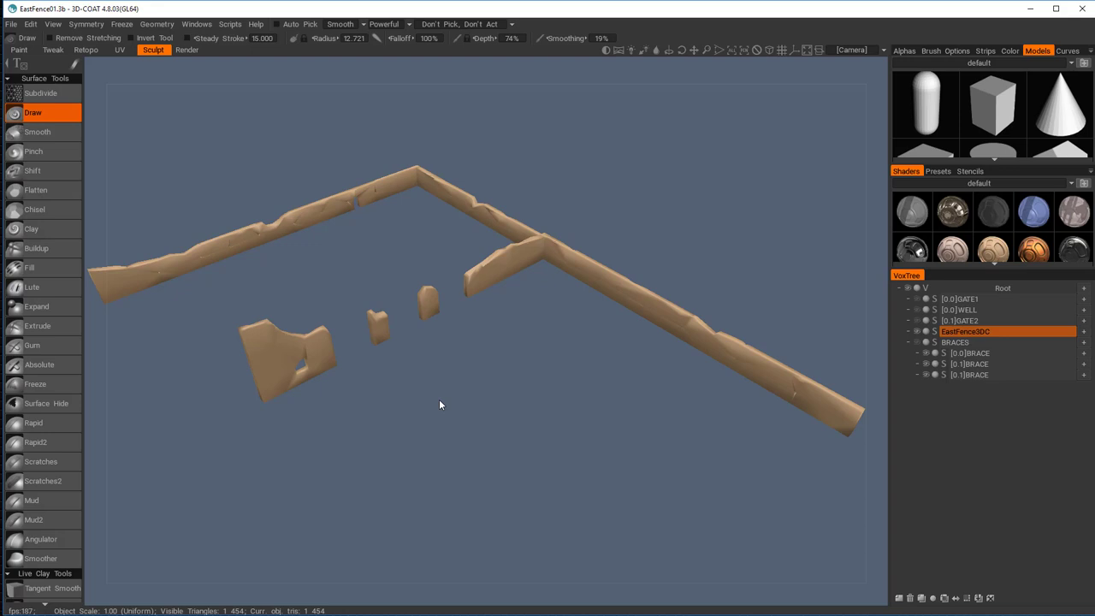
right_click_drag(529, 341, 590, 364)
Switch to SketchUp and examine the source geometry of the courtyard fence walls, including their broken tops and small wall holes
key("alt+Tab")
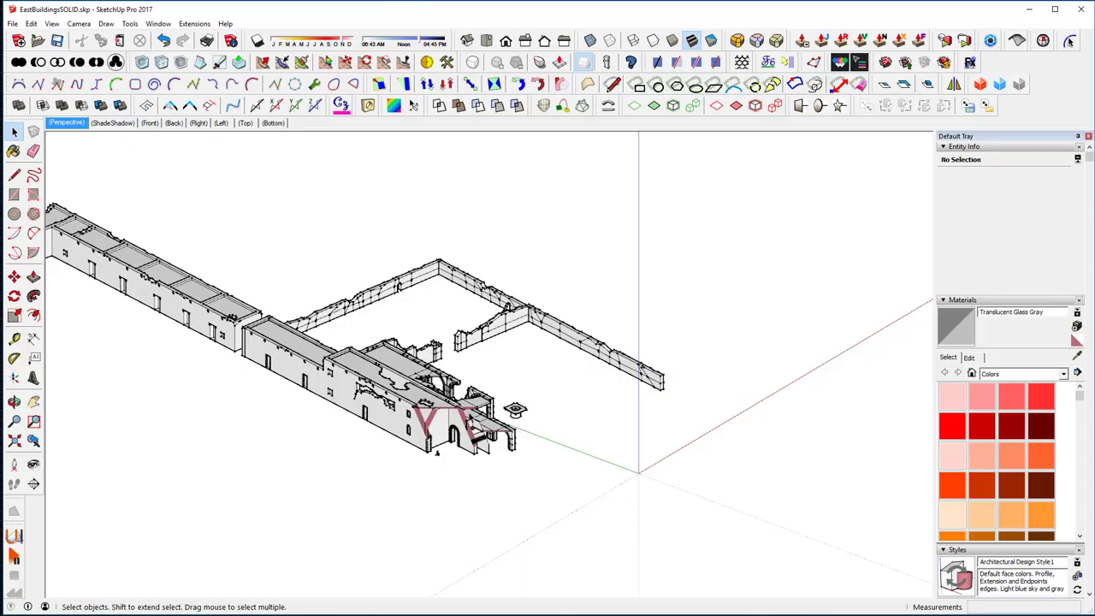
right_click(569, 330)
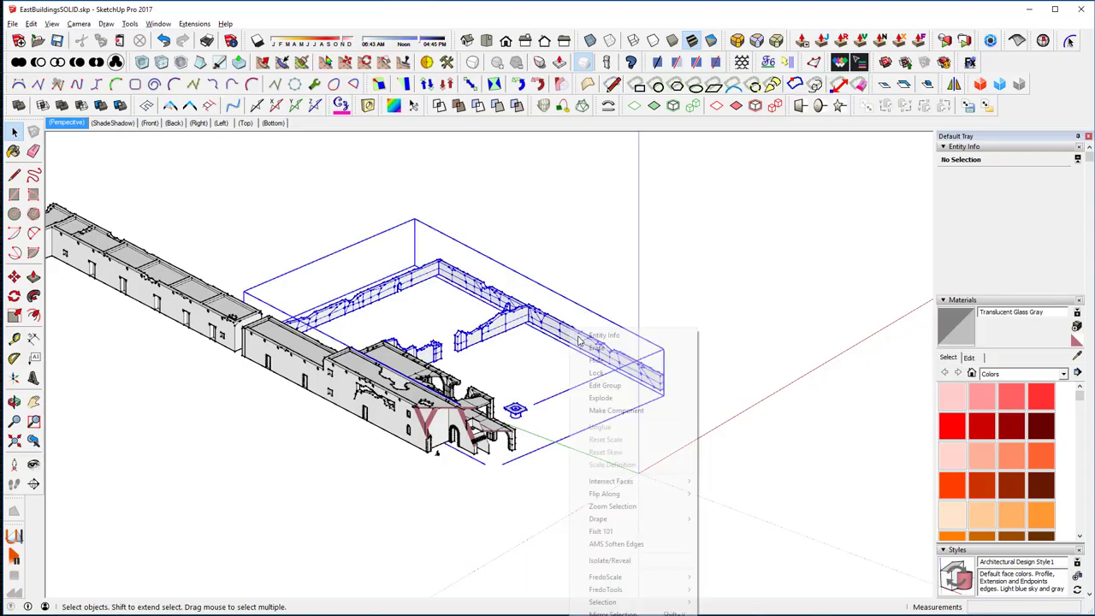
left_click(618, 385)
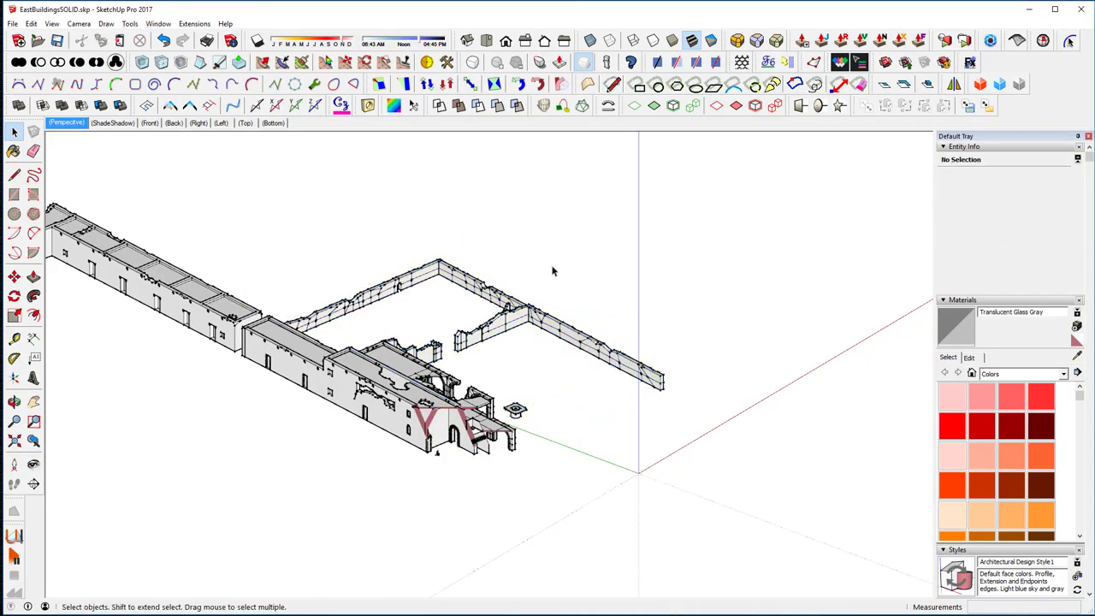
scroll(548, 266, "up", 5)
middle_click_drag(505, 299, 454, 265)
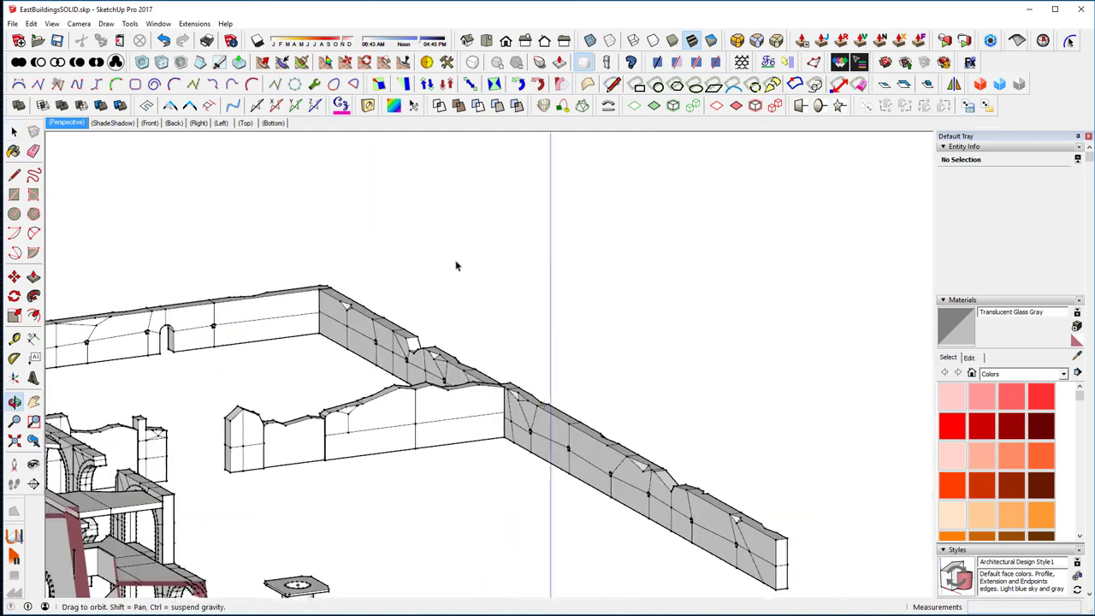
scroll(492, 430, "up", 1)
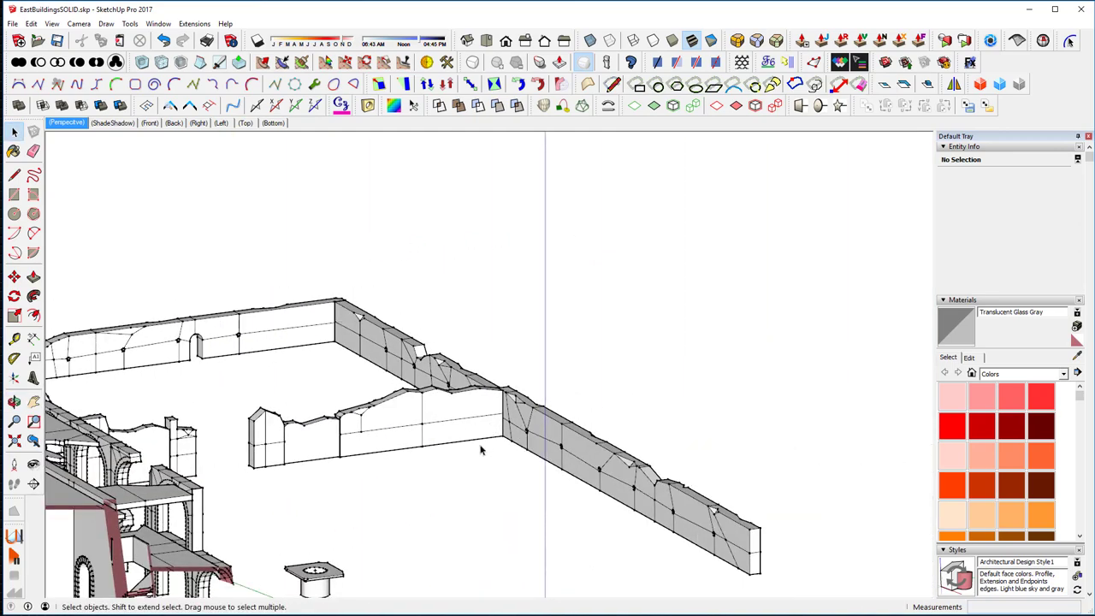
scroll(479, 480, "up", 1)
scroll(479, 481, "up", 1)
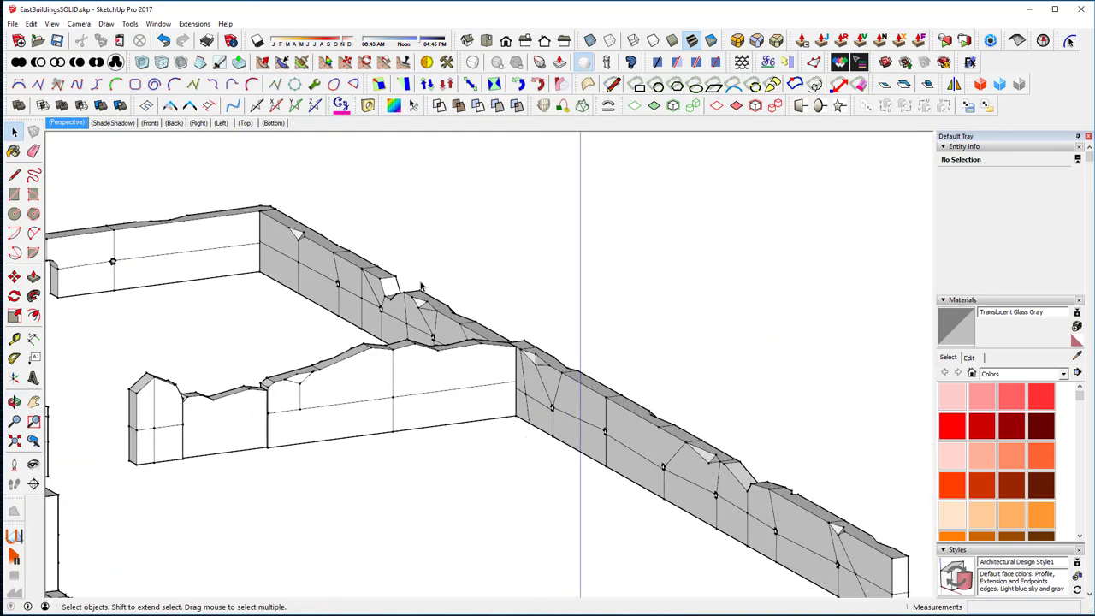
middle_click_drag(391, 373, 543, 384)
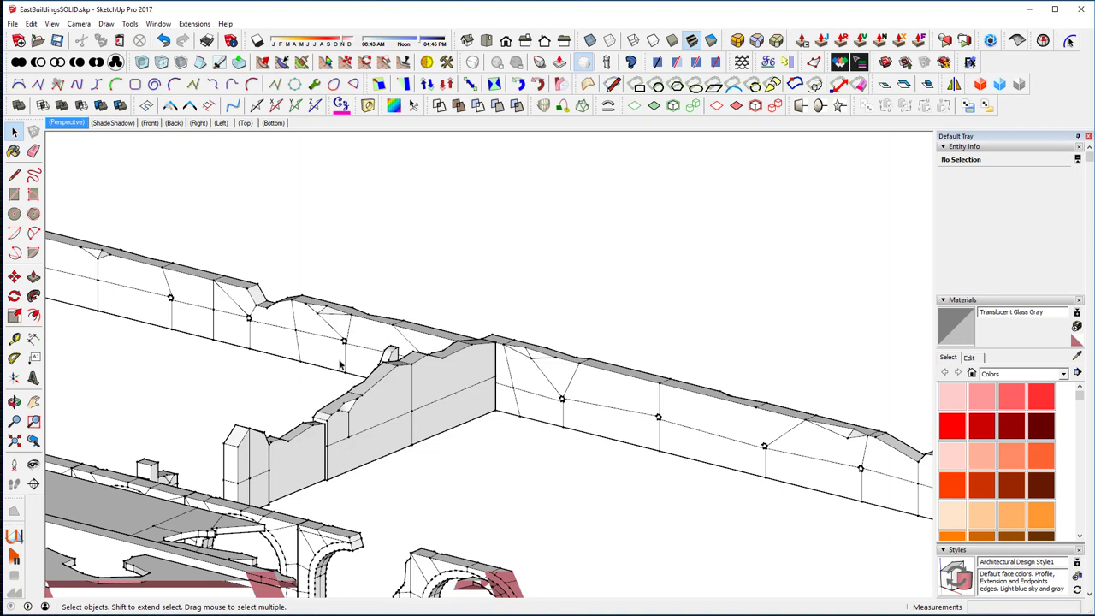
right_click(606, 394)
left_click(582, 284)
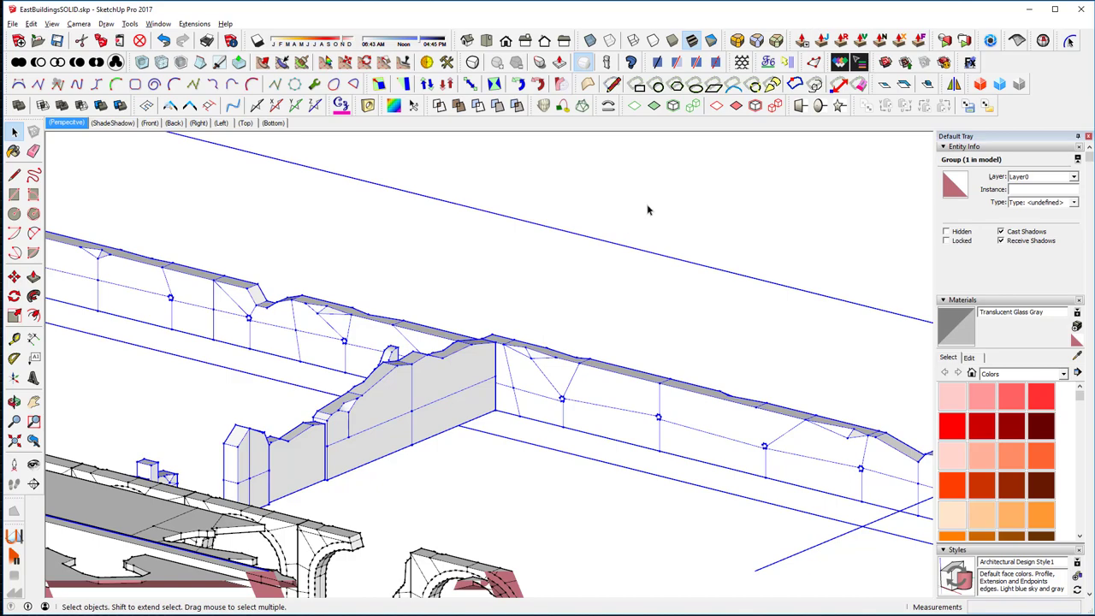
Examine the arched building beside the courtyard, including its arcades, damaged roofs and window openings
left_click(606, 268)
scroll(603, 282, "down", 2)
scroll(650, 276, "down", 2)
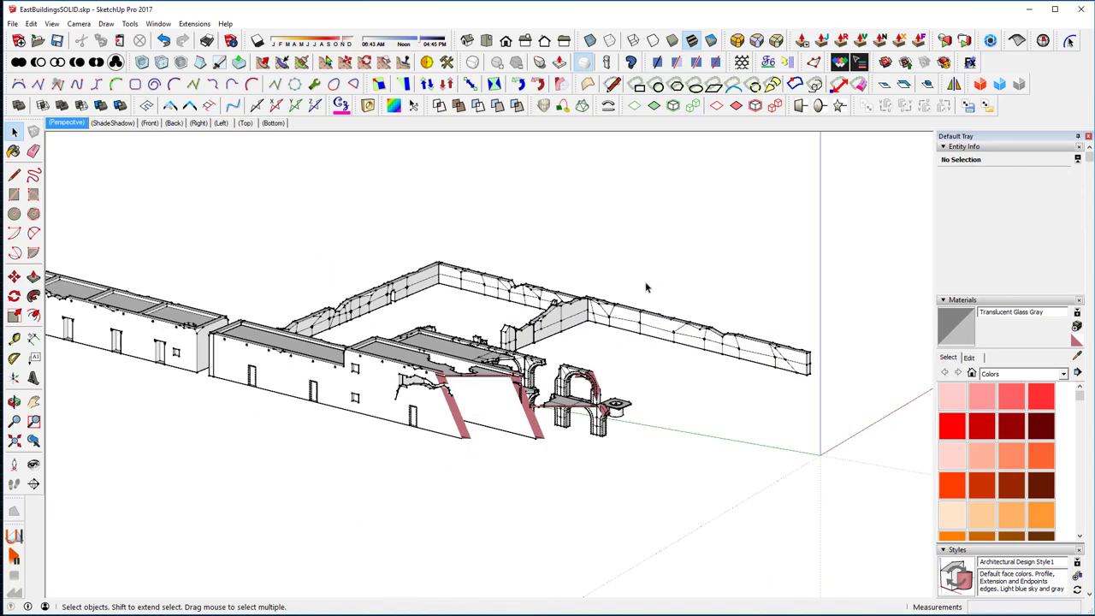
middle_click_drag(659, 285, 214, 250)
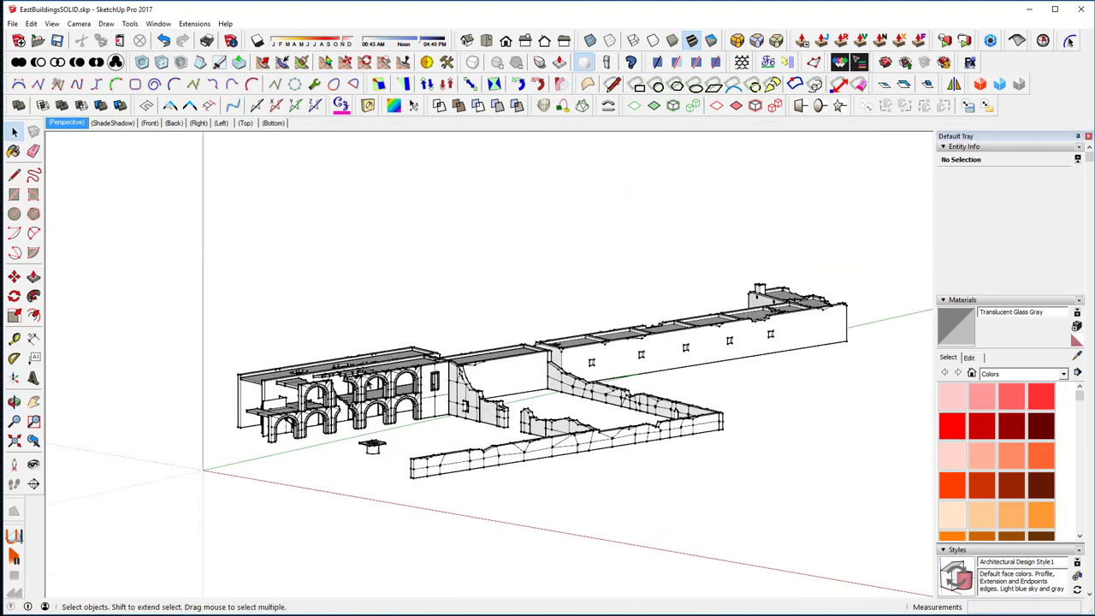
scroll(291, 387, "up", 6)
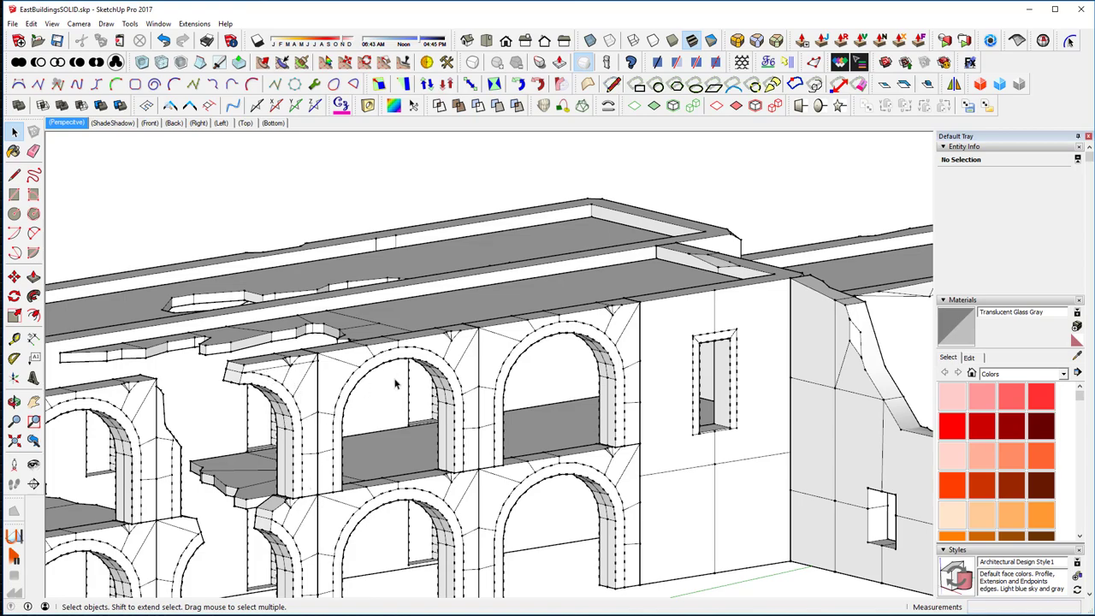
scroll(393, 381, "down", 5)
middle_click_drag(391, 377, 387, 482)
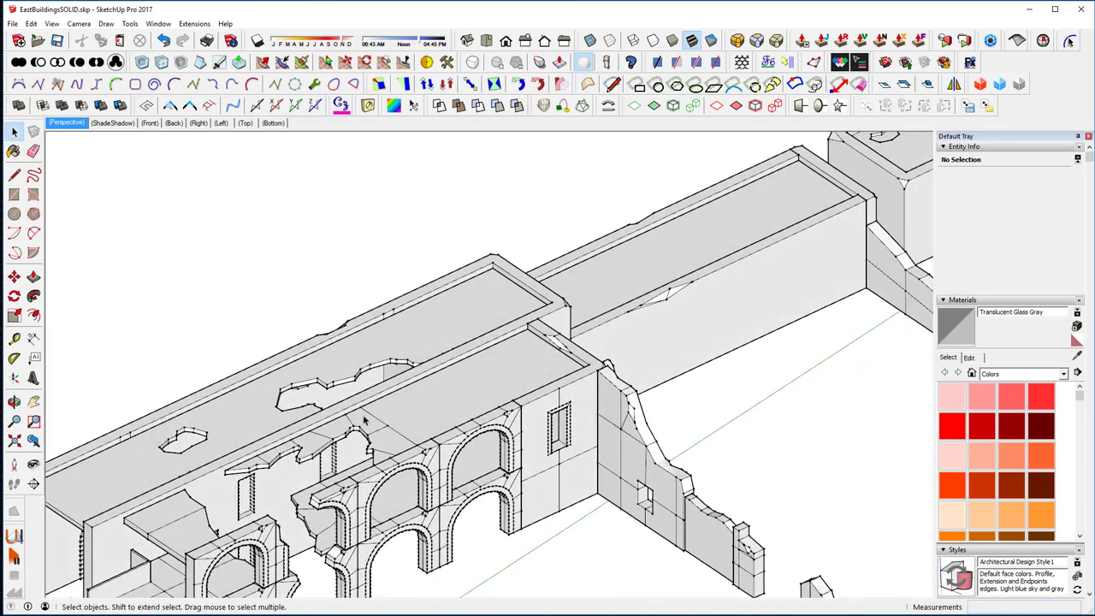
middle_click_drag(392, 394, 265, 327)
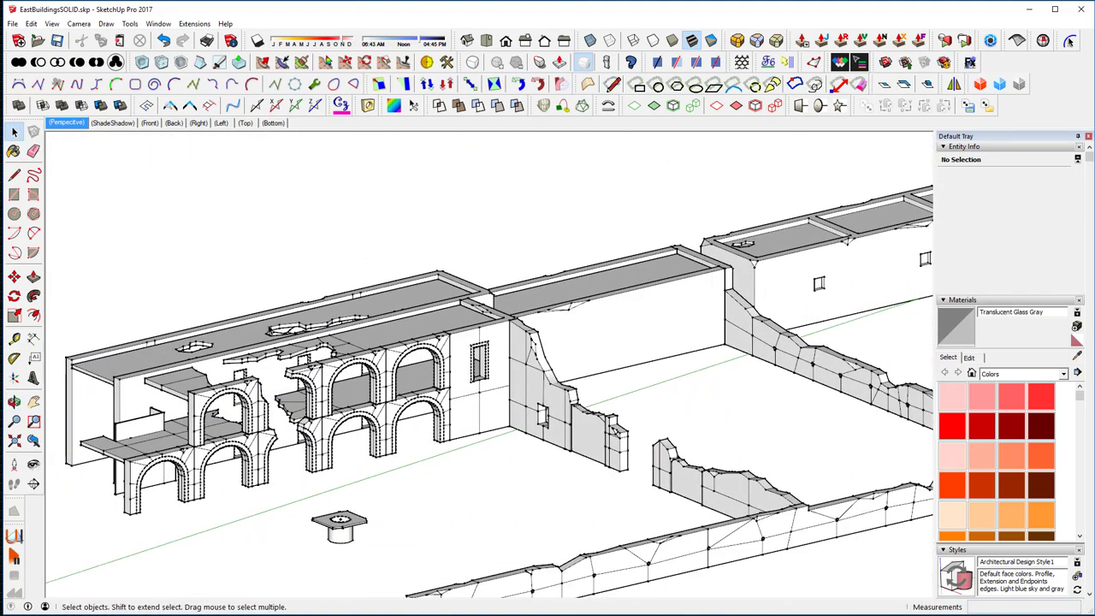
Switch back to 3D-Coat and convert the EastFence3DC surface layer to voxels with a required poly count of 7,000,000
key("alt+Tab")
right_click_drag(656, 246, 948, 512)
middle_click_drag(672, 389, 790, 497)
right_click_drag(791, 498, 616, 376)
middle_click_drag(616, 376, 671, 349)
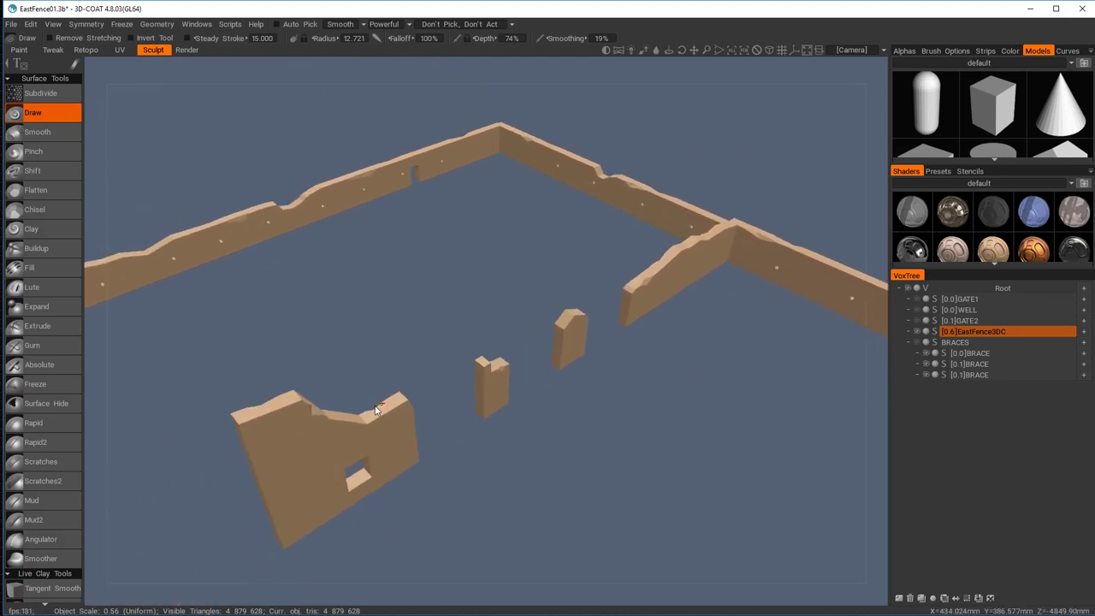
left_click(934, 331)
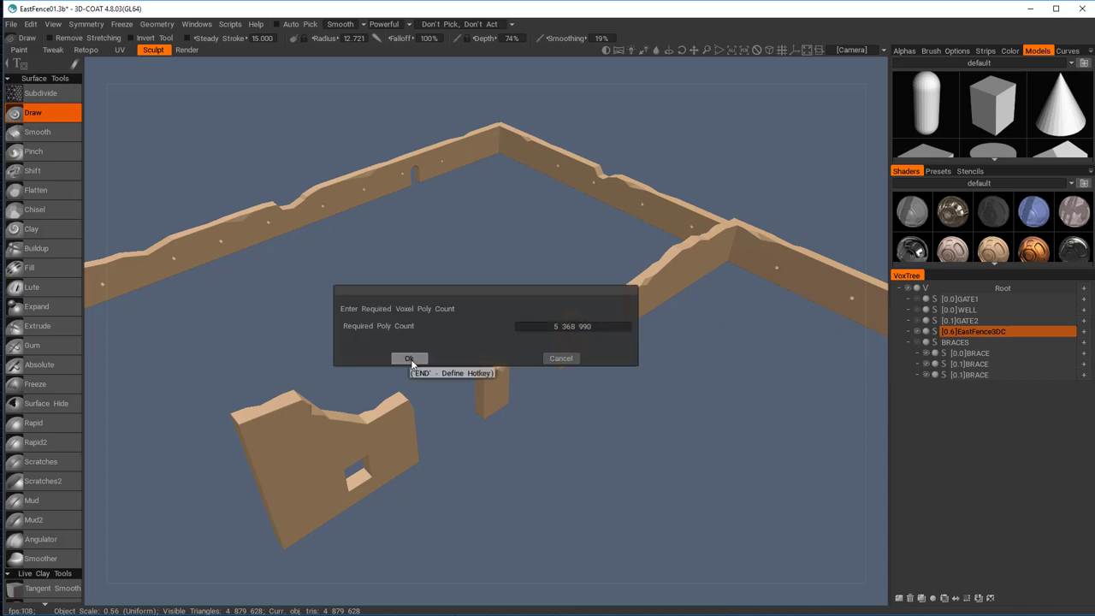
left_click(564, 326)
type("7000000")
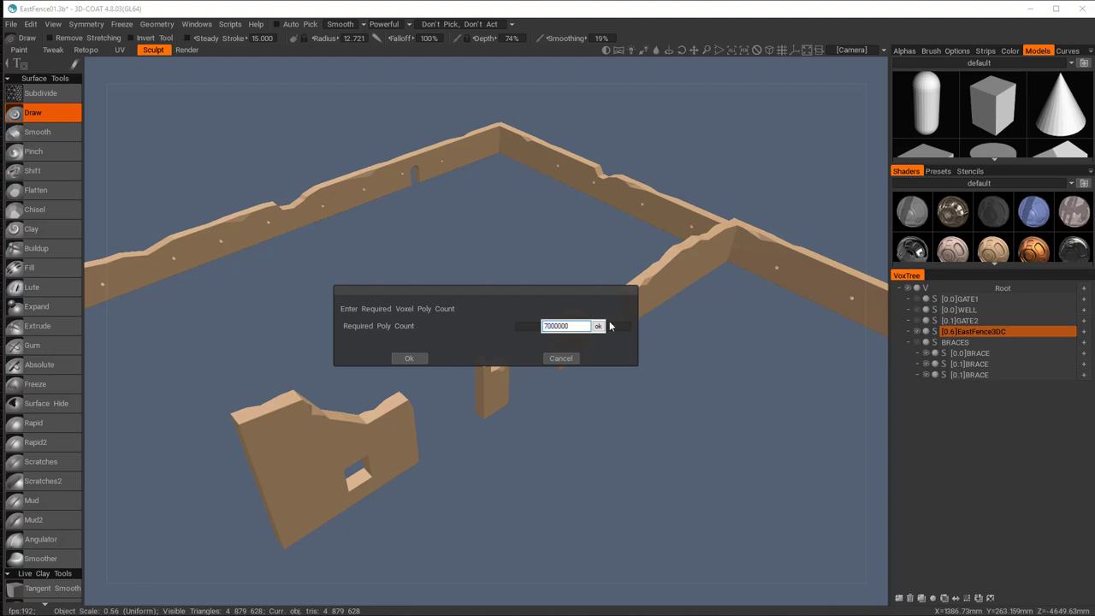
left_click(598, 327)
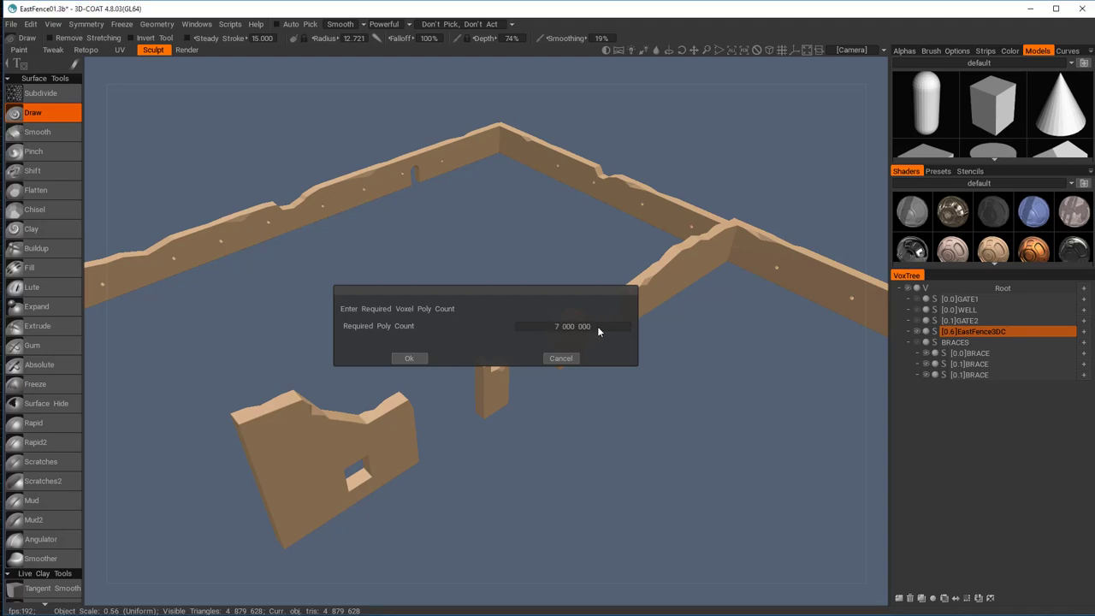
left_click(408, 358)
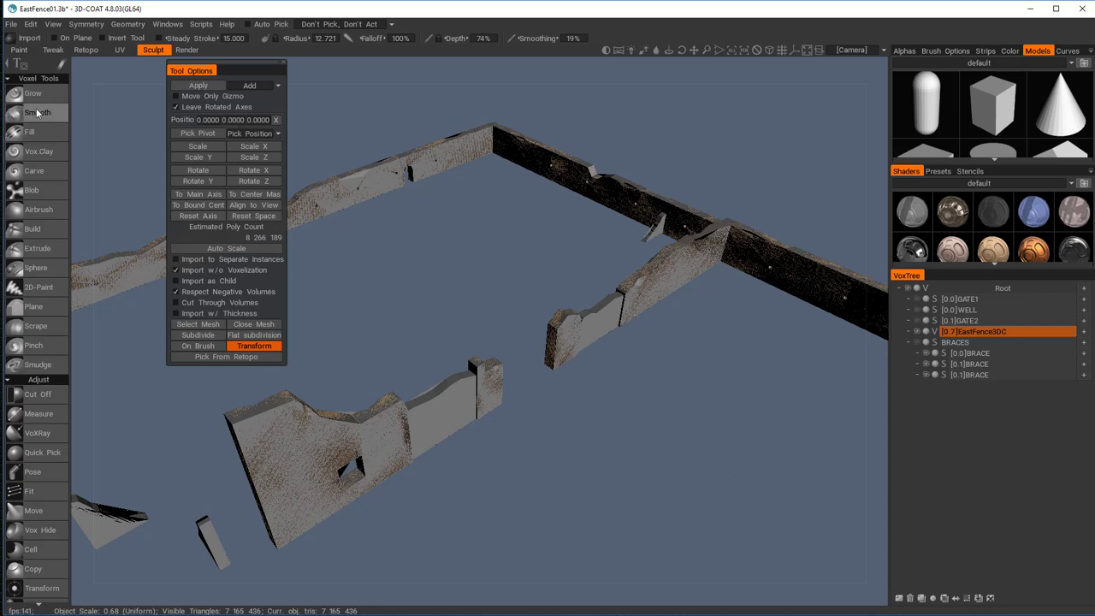
Activate the Carve voxel tool with Invert Tool enabled, and display the default brush alphas
left_click(25, 171)
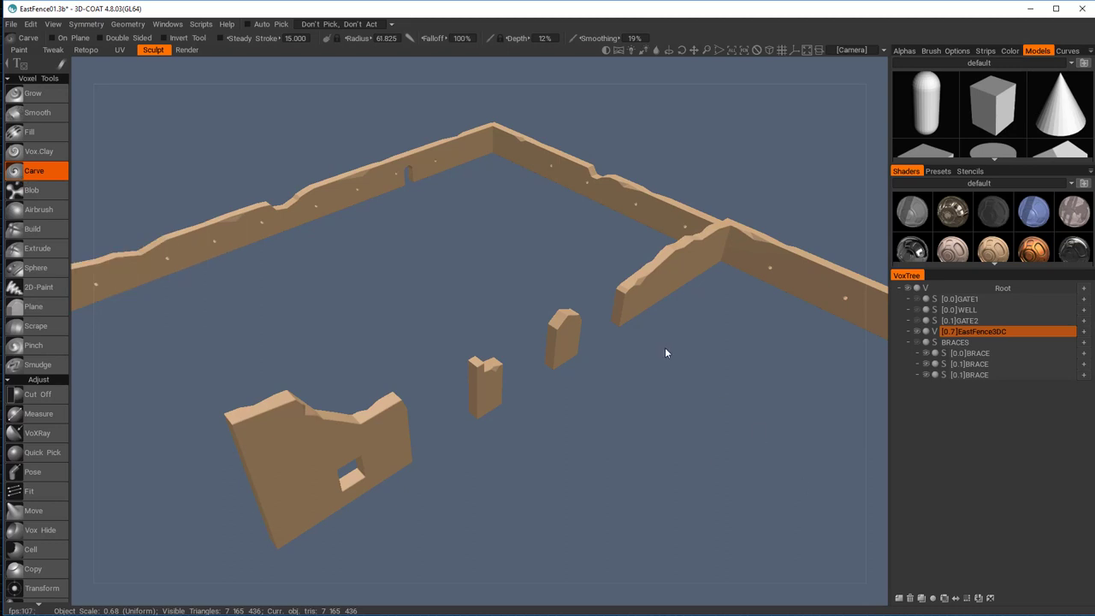
right_click_drag(681, 322, 639, 316)
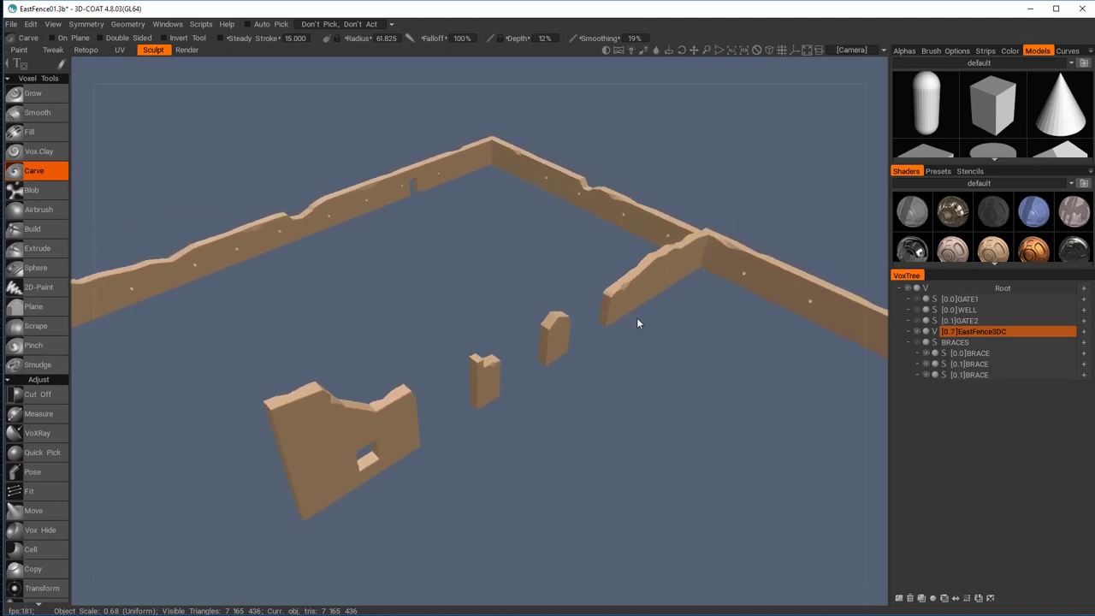
middle_click_drag(637, 318, 477, 278)
left_click_drag(478, 283, 612, 282)
left_click(164, 39)
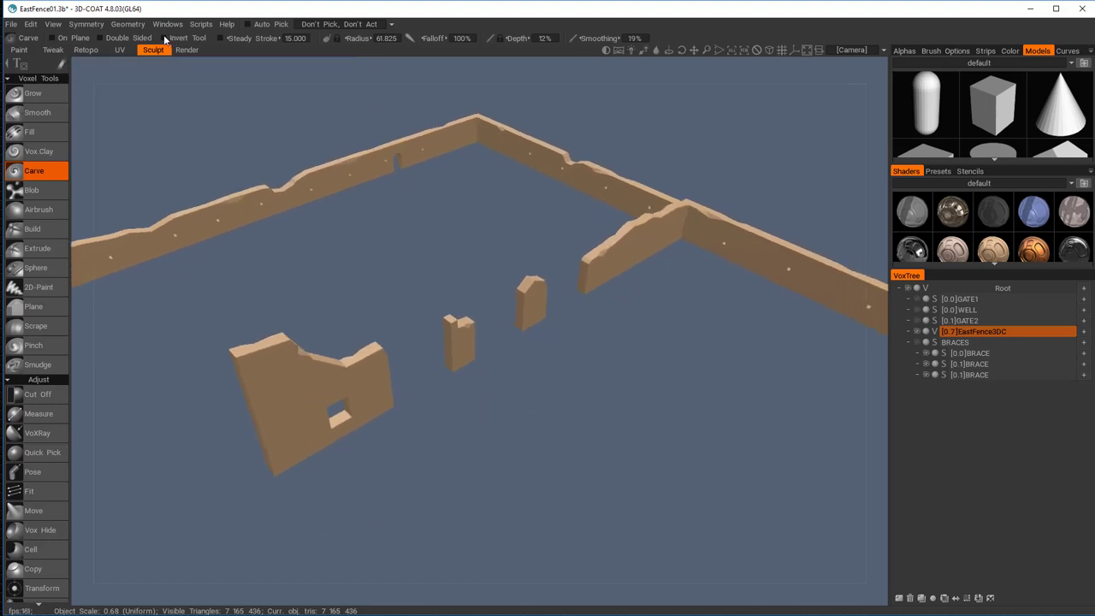
left_click(931, 52)
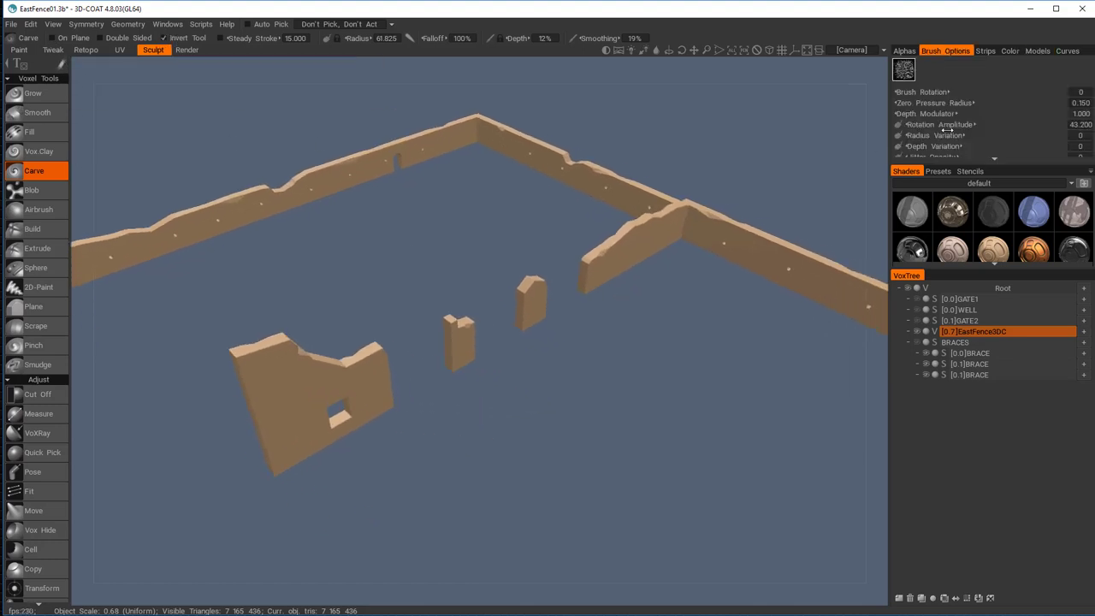
left_click(905, 51)
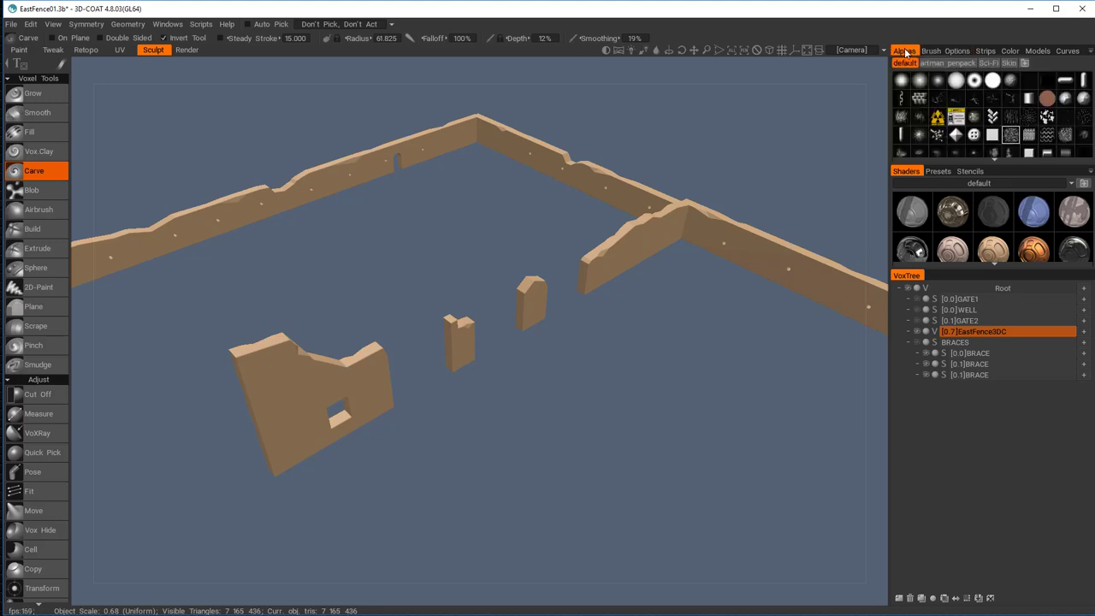
mouse_move(1013, 139)
Set the viewport to orthographic projection and frame the wall piece with the small square window up close
middle_click_drag(657, 307, 747, 257)
right_click_drag(749, 280, 776, 342)
left_click_drag(777, 346, 702, 326)
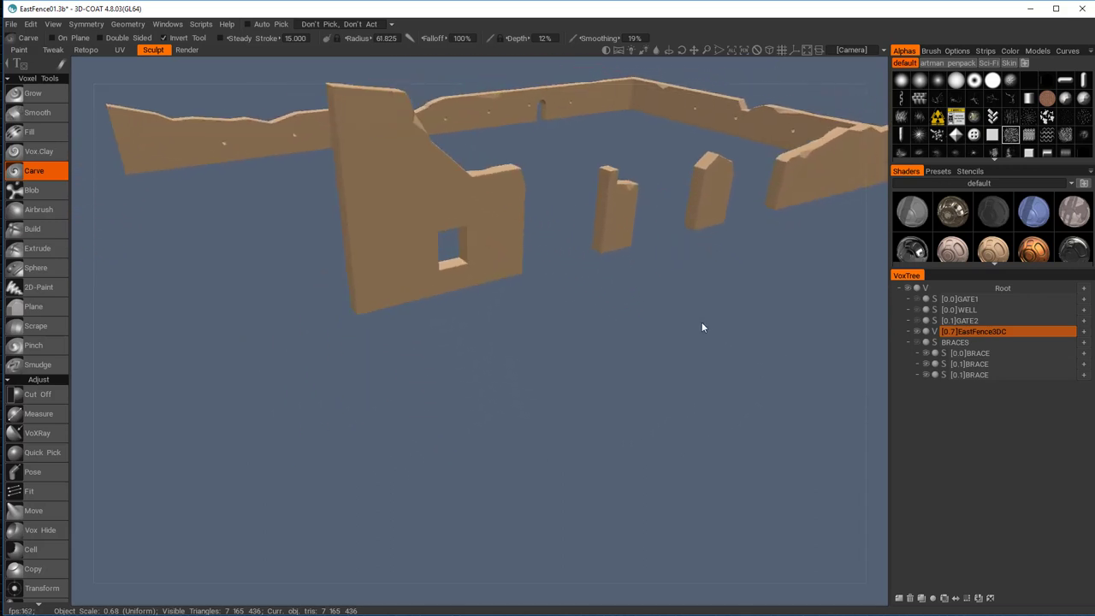
left_click(770, 52)
scroll(536, 169, "down", 5)
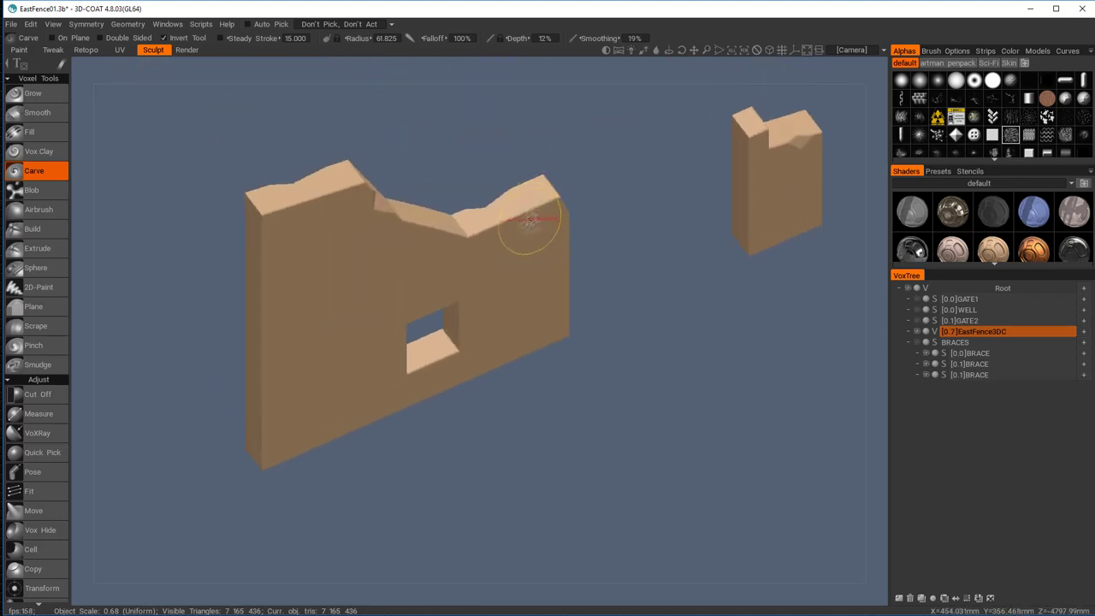
Set the Carve depth to 2% and roughen the front face of the wall piece along its outer edges and around the small window
left_click_drag(515, 262, 440, 206, "alt")
middle_click_drag(511, 254, 612, 309, "alt")
left_click_drag(491, 277, 511, 272, "alt")
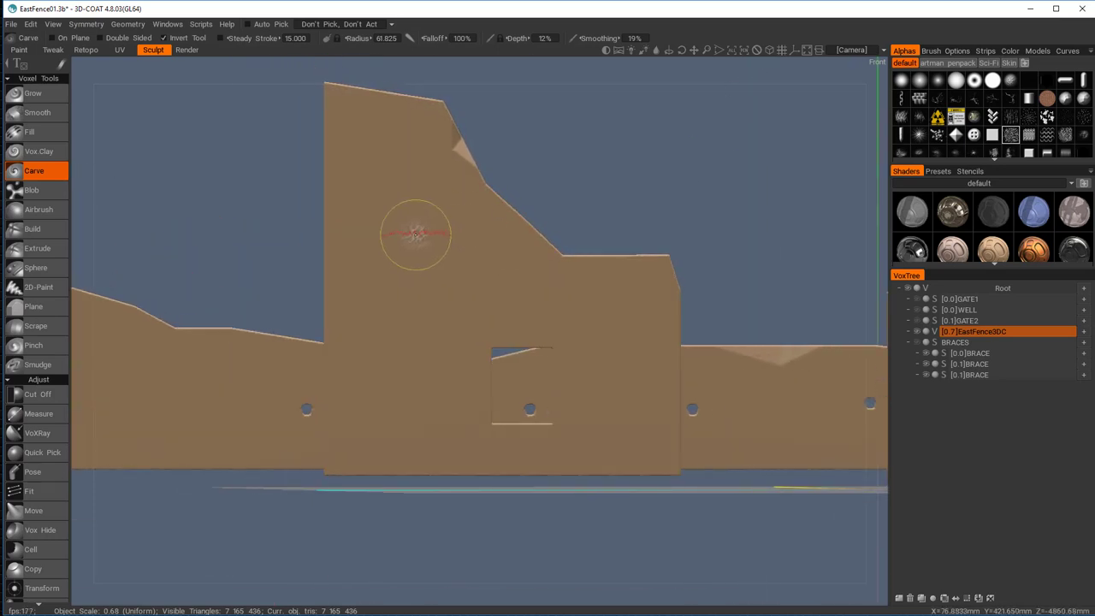
left_click(549, 38)
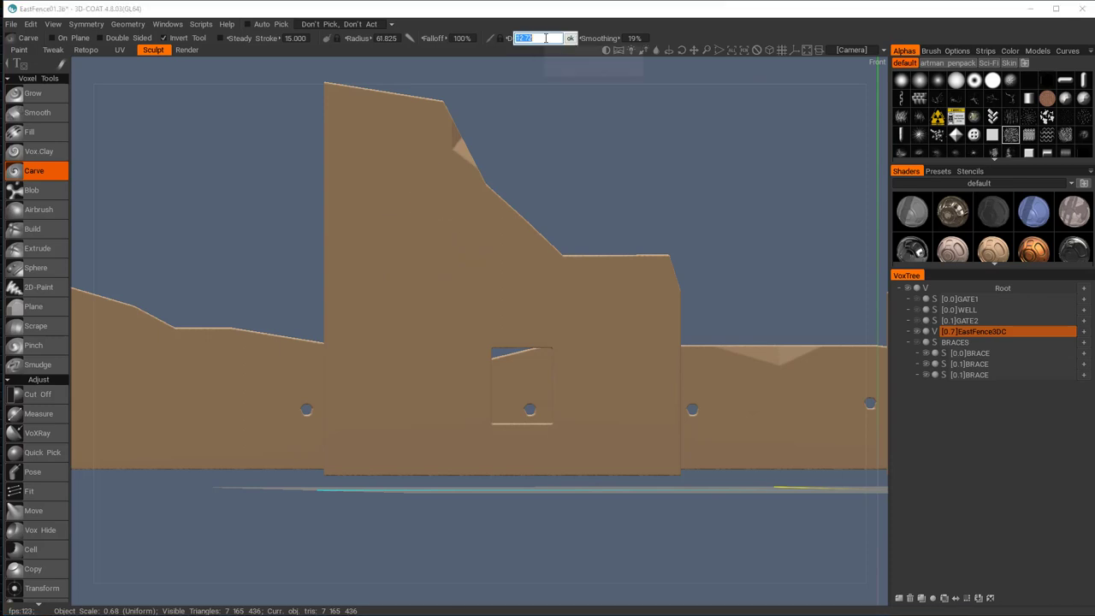
type("2")
key("Return")
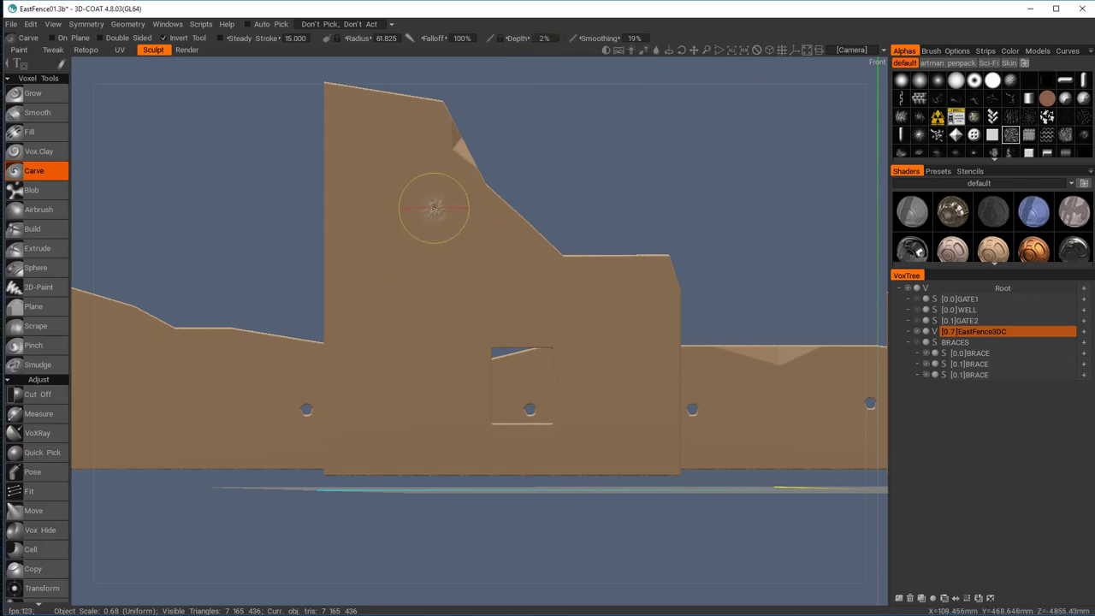
mouse_move(433, 208)
left_mouse_down()
mouse_move(360, 374)
mouse_move(471, 313)
mouse_move(488, 248)
mouse_move(593, 283)
mouse_move(627, 364)
mouse_move(648, 305)
mouse_move(609, 355)
mouse_move(574, 438)
mouse_move(428, 428)
mouse_move(393, 411)
mouse_move(359, 441)
mouse_move(346, 394)
left_mouse_up()
mouse_move(341, 226)
left_mouse_down()
mouse_move(350, 115)
mouse_move(391, 154)
mouse_move(362, 159)
mouse_move(356, 249)
left_mouse_up()
Reduce the brush radius to about 36 and carve extra wear into the front face's upper area, low ledge and outer vertical edge
middle_click_drag(457, 231, 293, 197)
right_click_drag(377, 215, 363, 214)
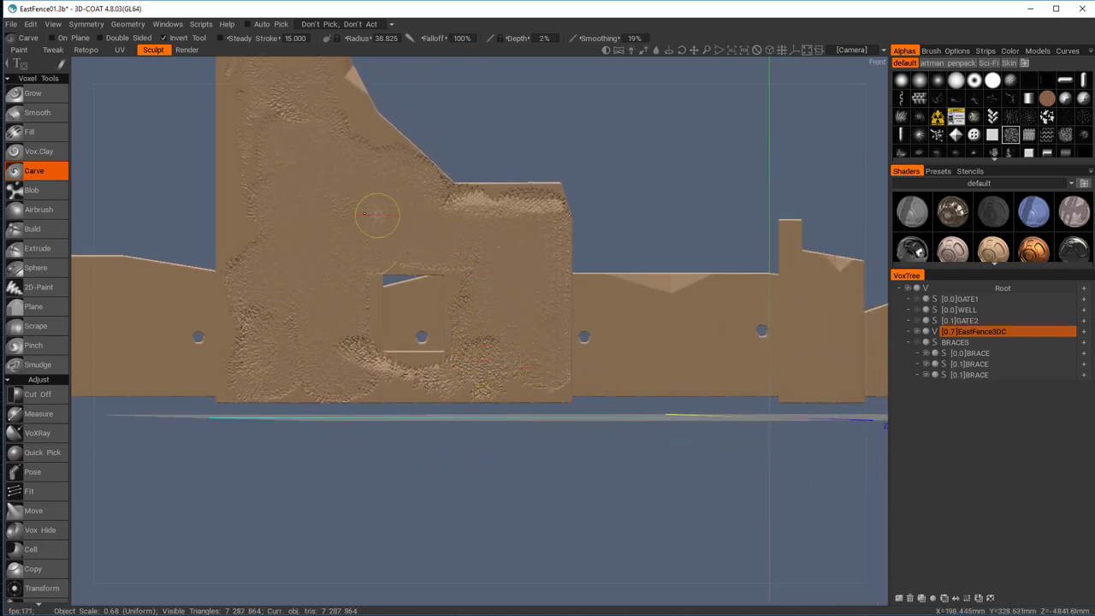
mouse_move(277, 202)
left_mouse_down()
mouse_move(230, 184)
mouse_move(237, 110)
mouse_move(283, 121)
mouse_move(226, 129)
mouse_move(364, 112)
left_mouse_up()
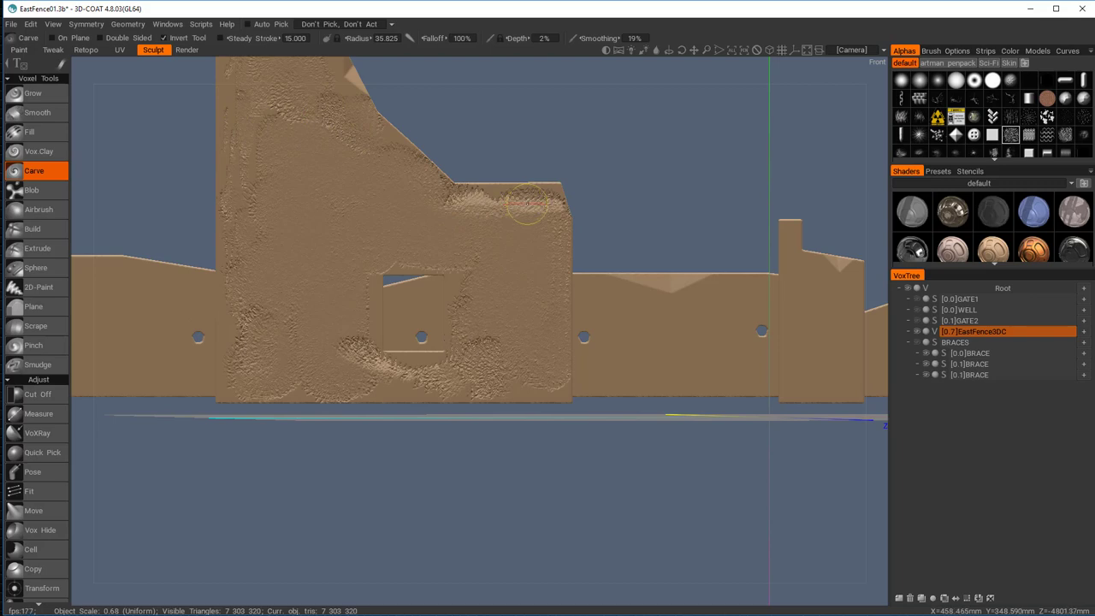
left_click_drag(535, 213, 467, 205)
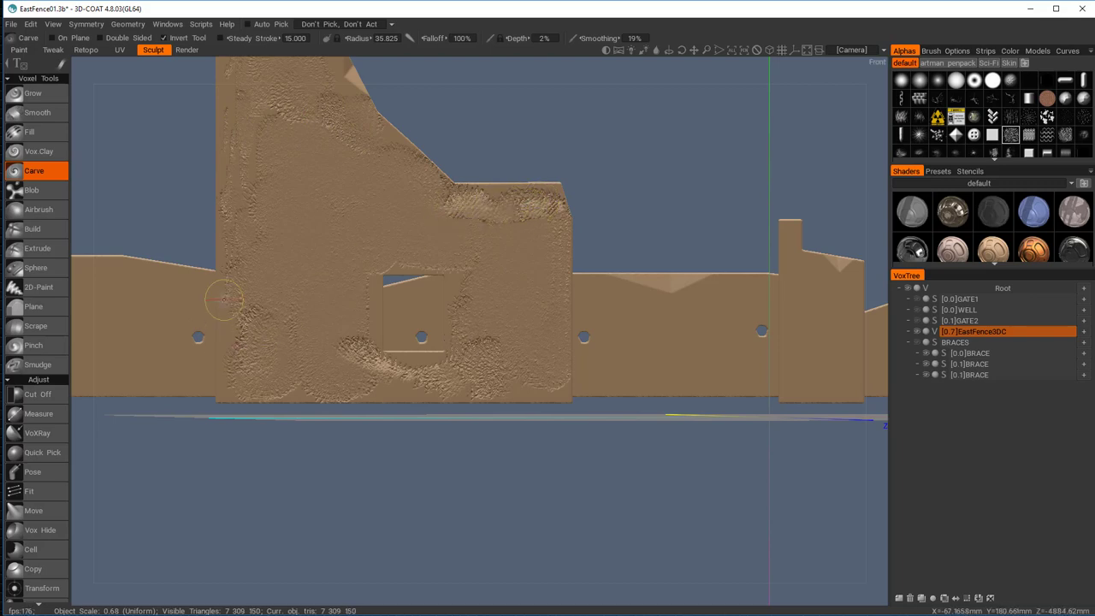
mouse_move(224, 298)
left_mouse_down()
mouse_move(236, 373)
mouse_move(237, 305)
left_mouse_up()
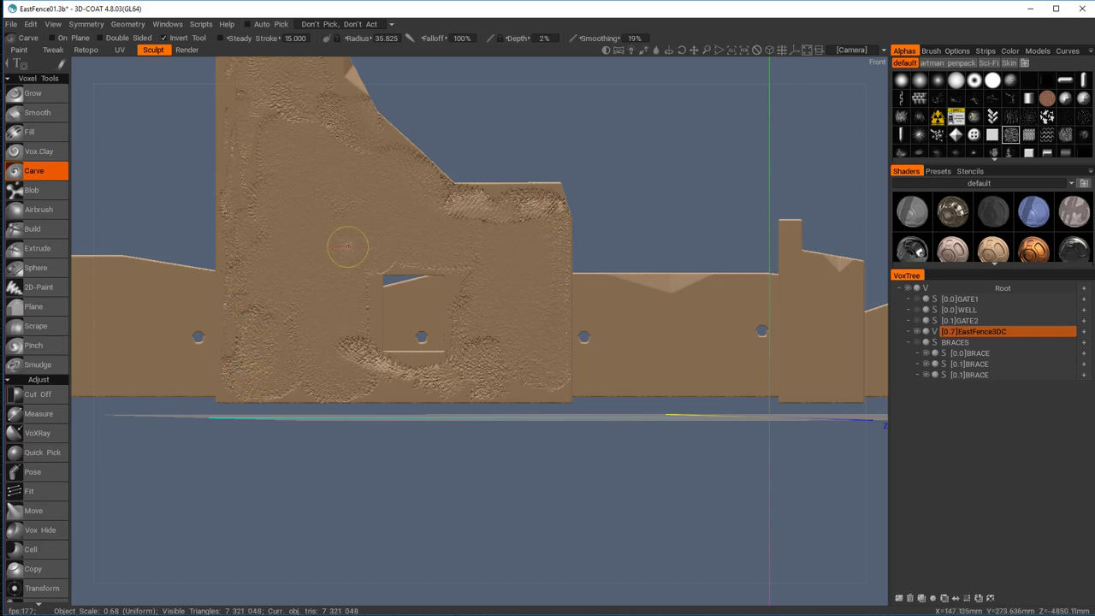
mouse_move(347, 247)
left_mouse_down("alt")
mouse_move(396, 254)
mouse_move(394, 277)
left_mouse_up("alt")
mouse_move(278, 121)
left_mouse_down()
mouse_move(339, 107)
mouse_move(303, 213)
mouse_move(307, 186)
left_mouse_up()
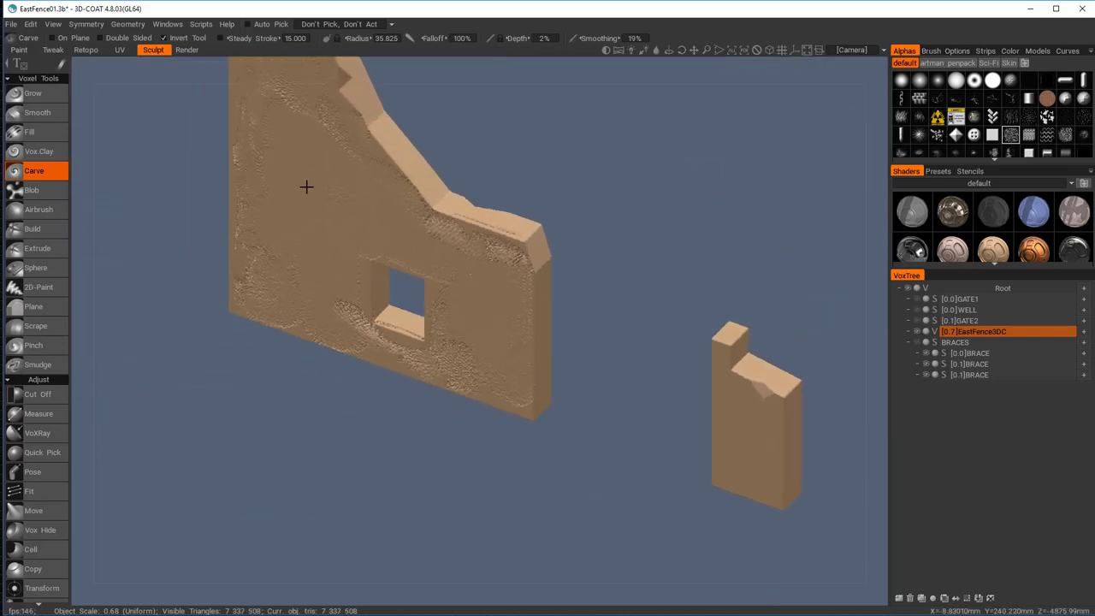
Set the brush radius to about 20 and the depth to 9%, and chip the front edge along the wall's broken slope
middle_click_drag(306, 186, 382, 321, "alt")
right_click_drag(387, 309, 505, 412, "alt")
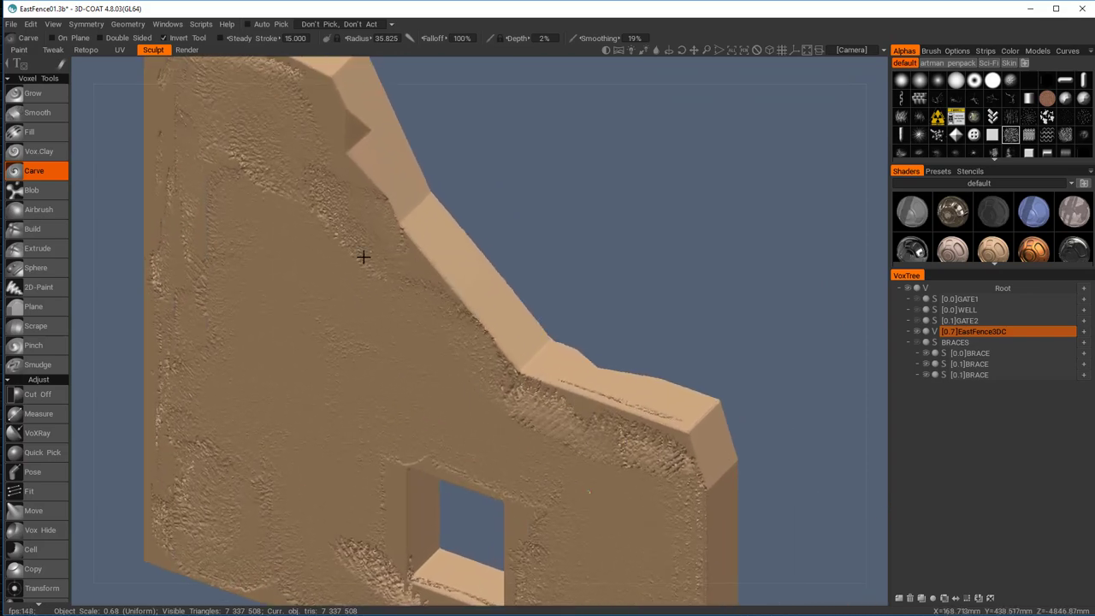
left_click_drag(363, 257, 447, 394, "alt")
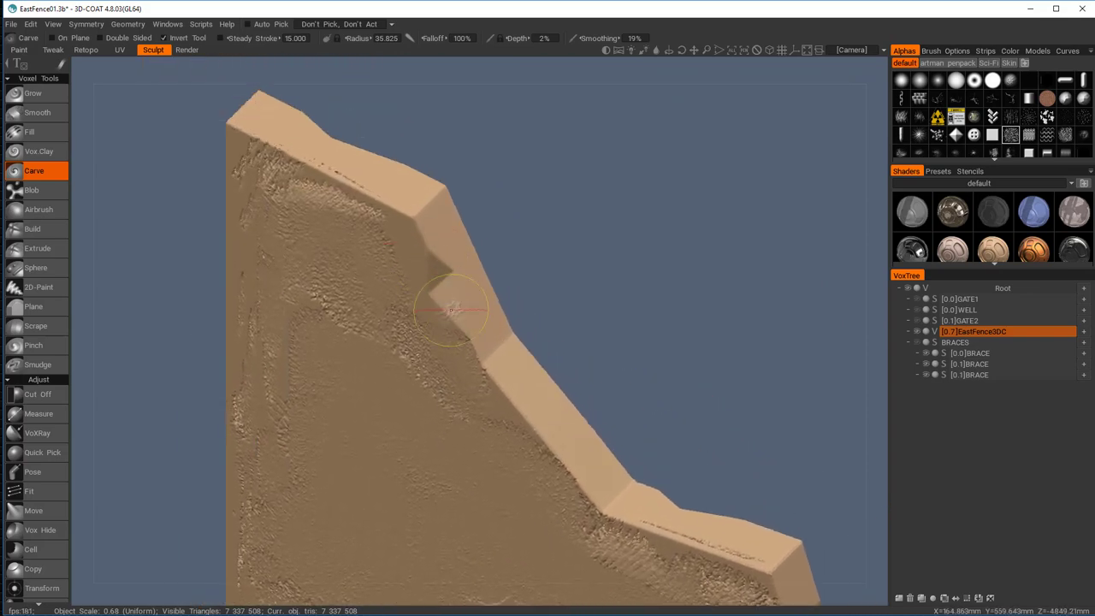
right_click_drag(435, 319, 422, 313)
left_click_drag(429, 255, 433, 278)
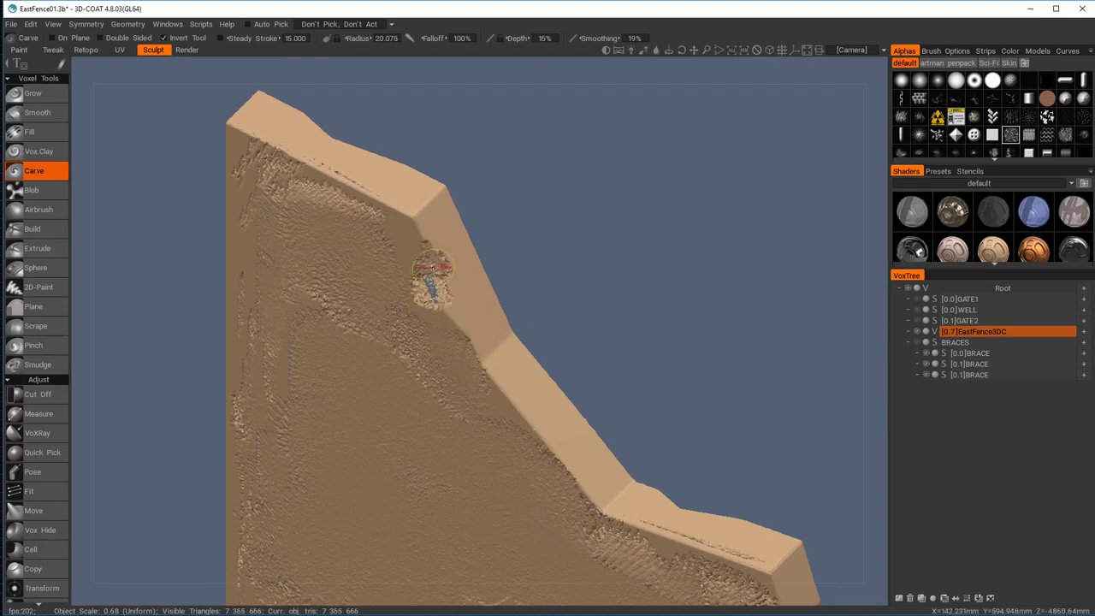
key("ctrl+z")
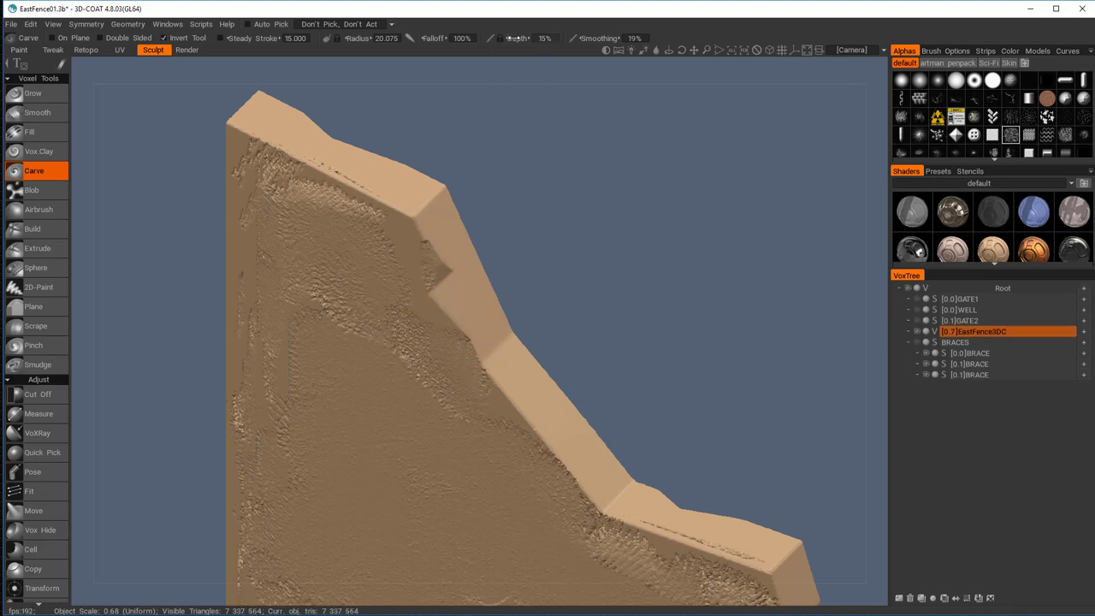
mouse_move(437, 240)
left_mouse_down()
mouse_move(458, 274)
mouse_move(453, 305)
mouse_move(470, 349)
mouse_move(466, 332)
left_mouse_up()
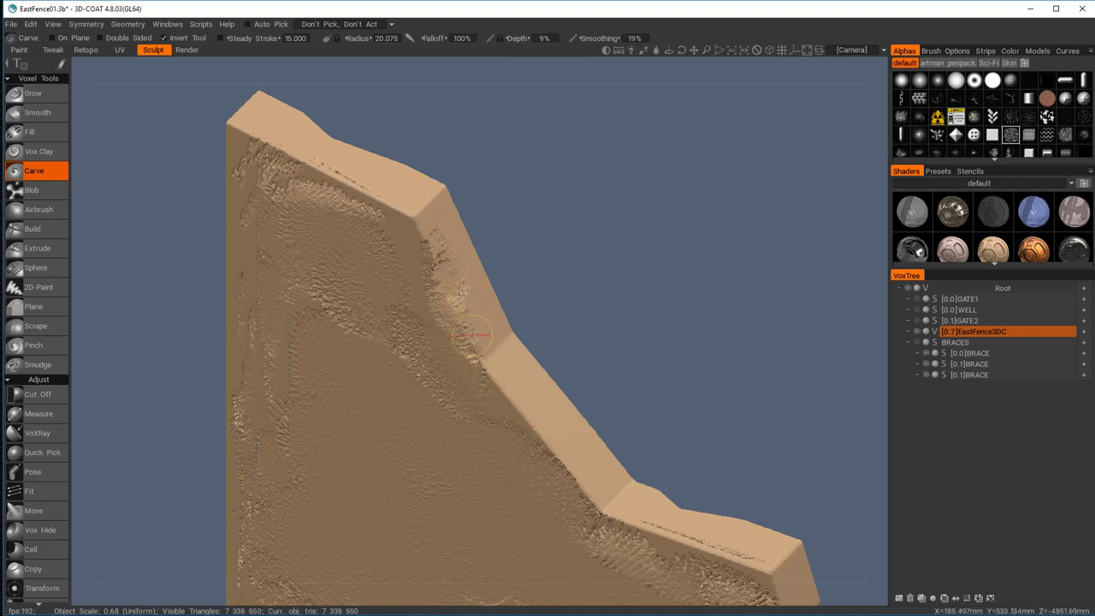
mouse_move(502, 344)
left_mouse_down()
mouse_move(493, 351)
mouse_move(509, 402)
mouse_move(604, 518)
mouse_move(717, 558)
left_mouse_up()
Carve away the front edge of the wall's low ledge and wear down the vertical corner beneath it
middle_click_drag(690, 498, 531, 360)
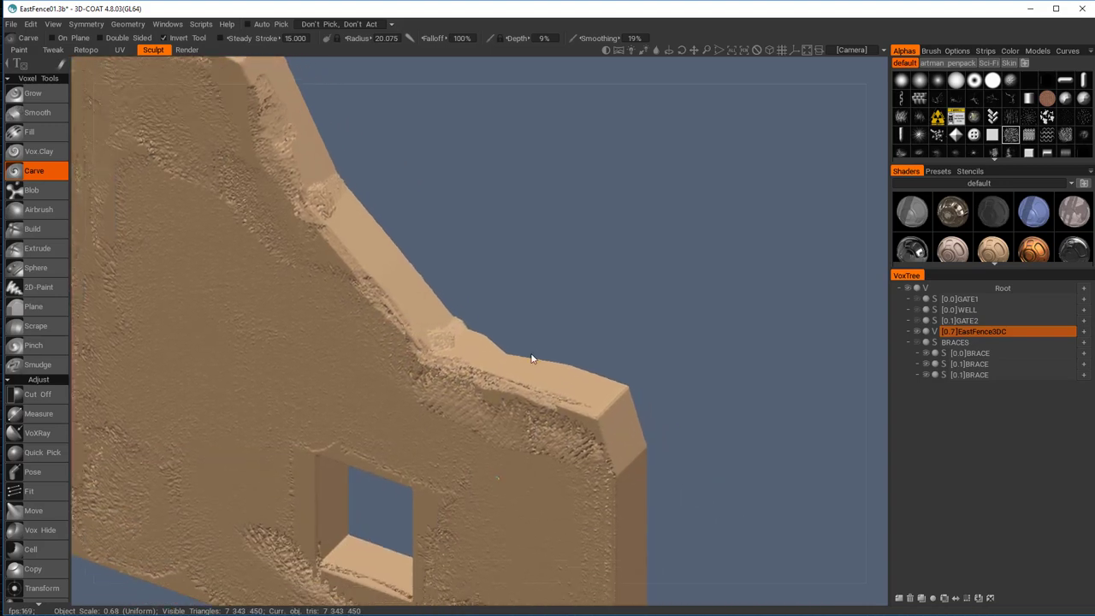
mouse_move(489, 375)
left_mouse_down()
mouse_move(586, 415)
mouse_move(617, 479)
left_mouse_up()
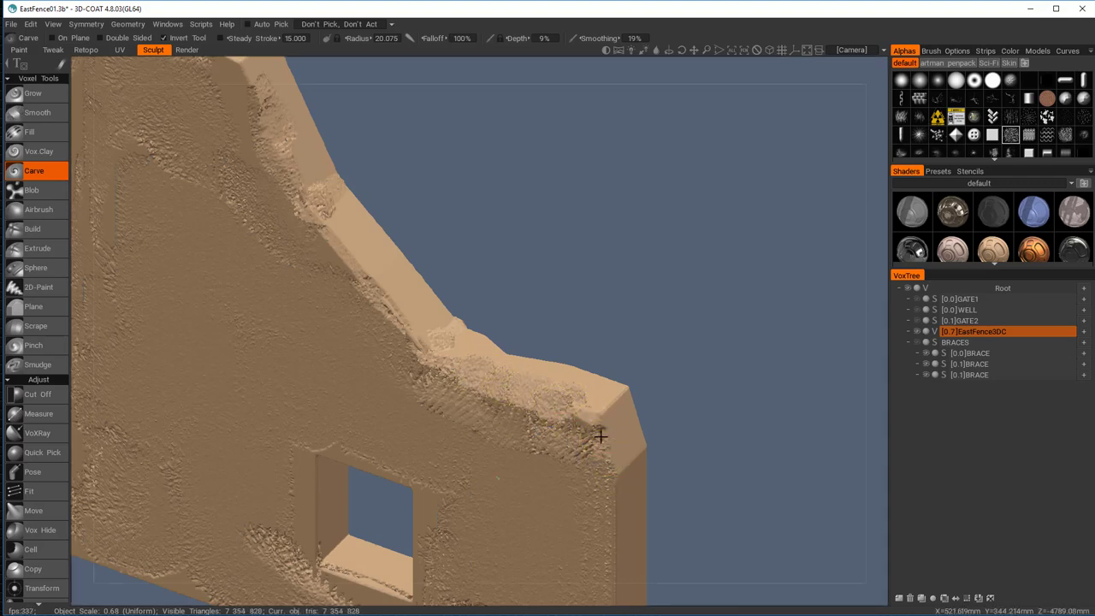
middle_click_drag(596, 445, 558, 313)
left_click_drag(574, 345, 575, 523)
left_click_drag(574, 564, 564, 555)
mouse_move(563, 446)
middle_mouse_down()
mouse_move(570, 414)
mouse_move(651, 351)
middle_mouse_up()
left_click_drag(607, 473, 565, 457)
Chip the front edges of the small window opening along its sill, lintel and jambs
middle_click_drag(520, 328, 587, 399)
mouse_move(427, 320)
left_mouse_down()
mouse_move(426, 395)
mouse_move(414, 282)
left_mouse_up()
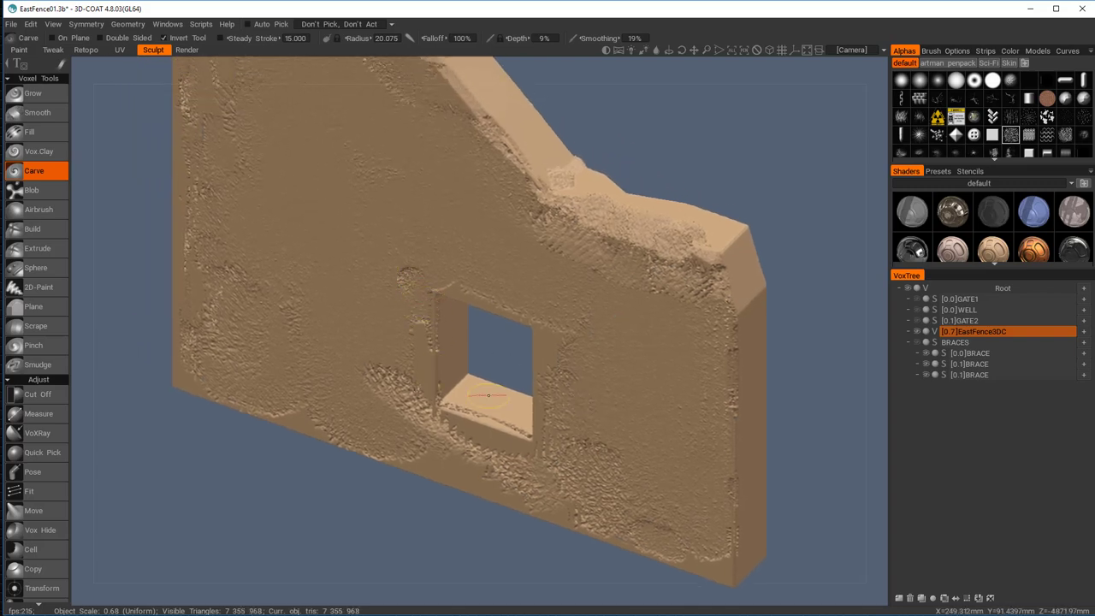
mouse_move(488, 395)
left_mouse_down()
mouse_move(462, 415)
mouse_move(514, 435)
left_mouse_up()
left_click_drag(618, 311, 520, 410, "alt")
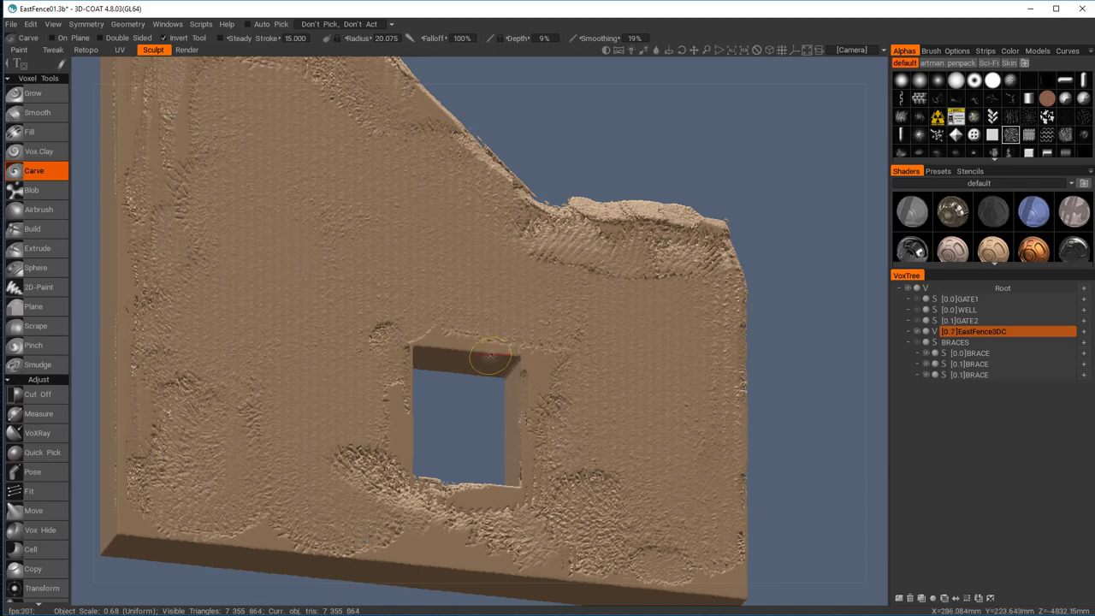
left_click_drag(477, 346, 510, 373)
mouse_move(555, 306)
left_mouse_down("alt")
mouse_move(457, 435)
mouse_move(462, 360)
left_mouse_up("alt")
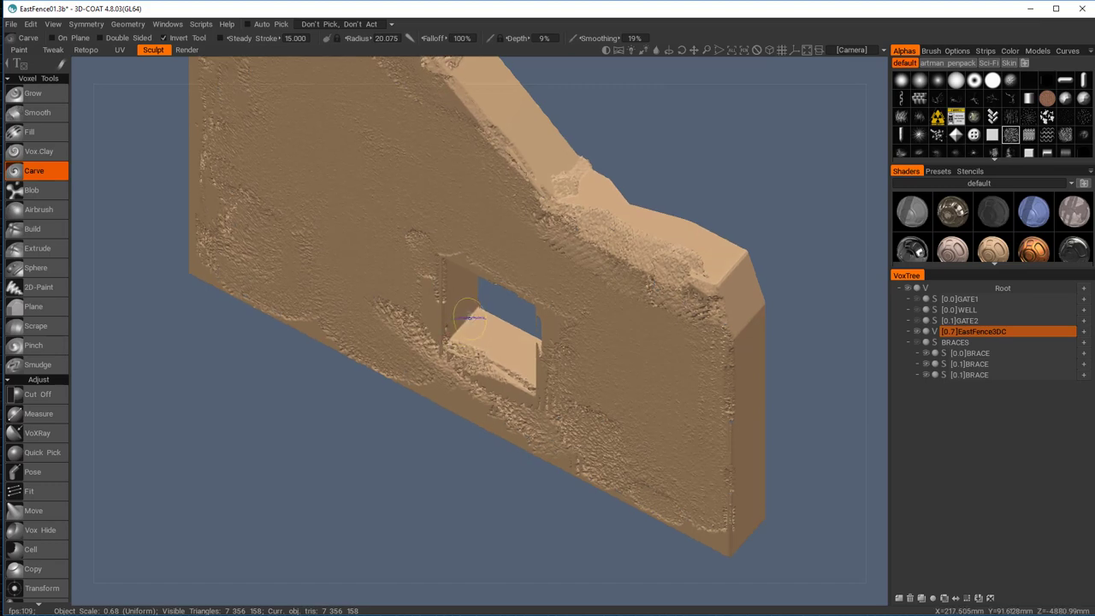
mouse_move(471, 317)
left_mouse_down()
mouse_move(501, 318)
mouse_move(513, 335)
mouse_move(450, 316)
mouse_move(540, 258)
mouse_move(576, 213)
mouse_move(574, 245)
mouse_move(650, 240)
mouse_move(602, 232)
mouse_move(549, 97)
left_mouse_up()
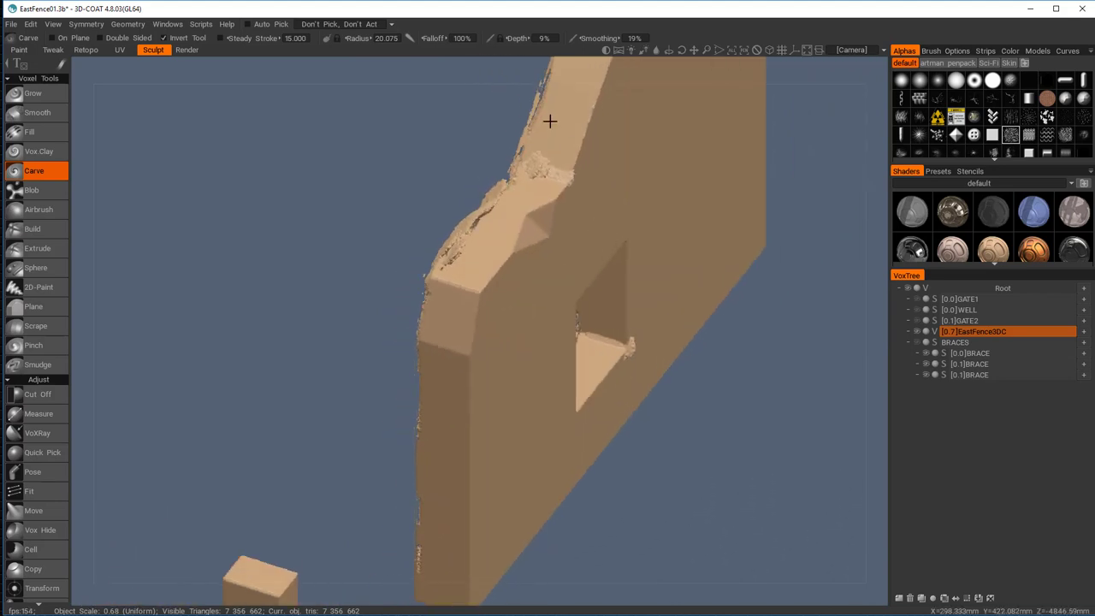
Carve the rear edge of the low ledge, the bevelled end corner and the rear vertical edge of the wall's narrow end
mouse_move(550, 121)
middle_mouse_down("alt")
mouse_move(548, 217)
mouse_move(591, 137)
mouse_move(579, 131)
middle_mouse_up("alt")
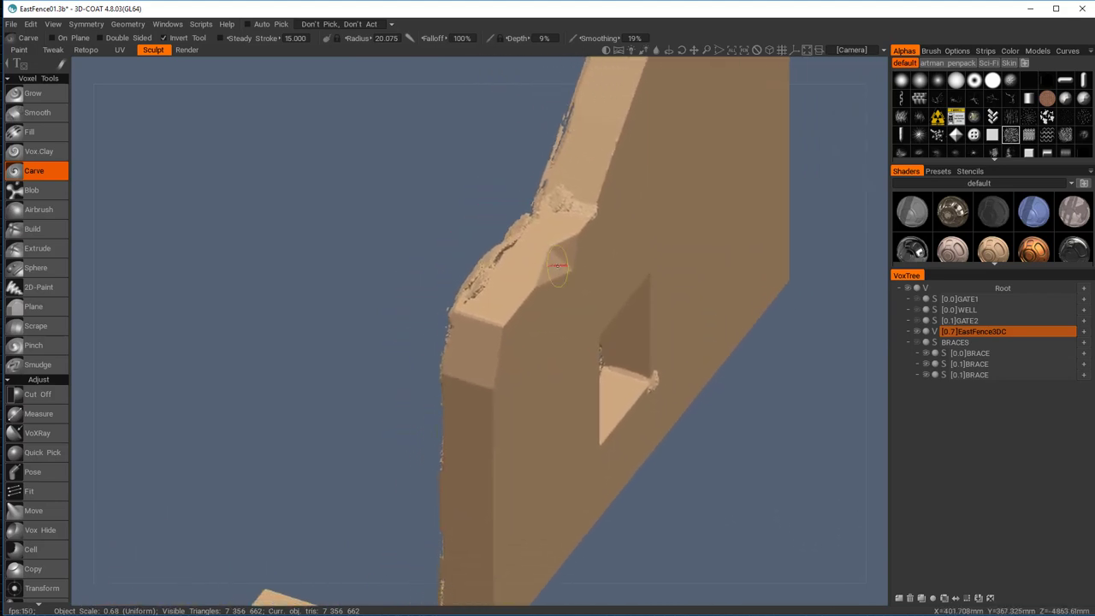
mouse_move(568, 245)
left_mouse_down()
mouse_move(548, 287)
mouse_move(590, 214)
left_mouse_up()
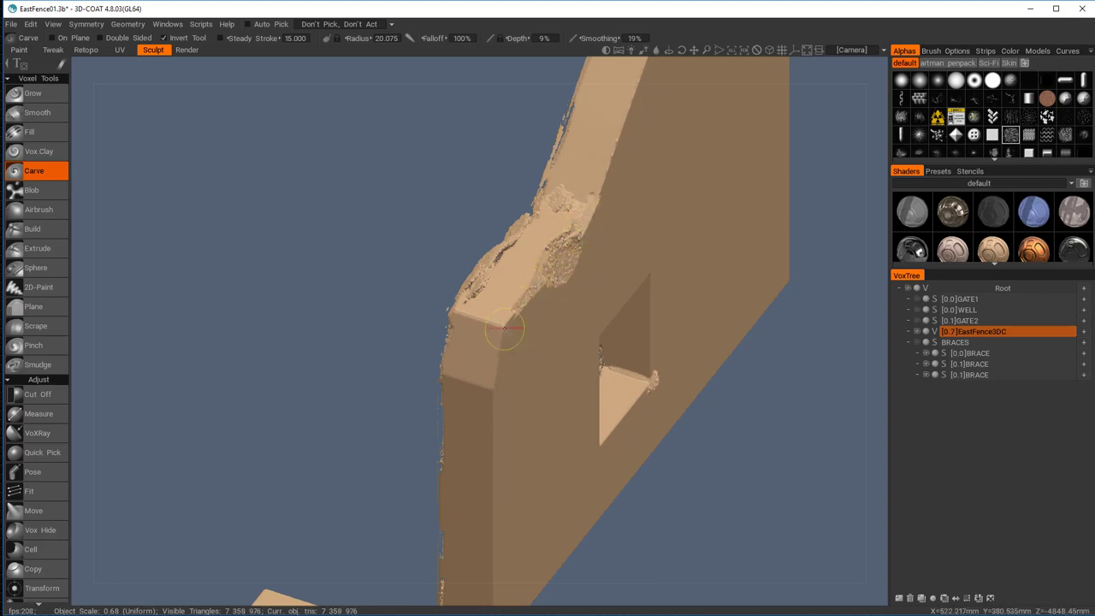
mouse_move(473, 314)
left_mouse_down()
mouse_move(500, 326)
mouse_move(509, 346)
left_mouse_up()
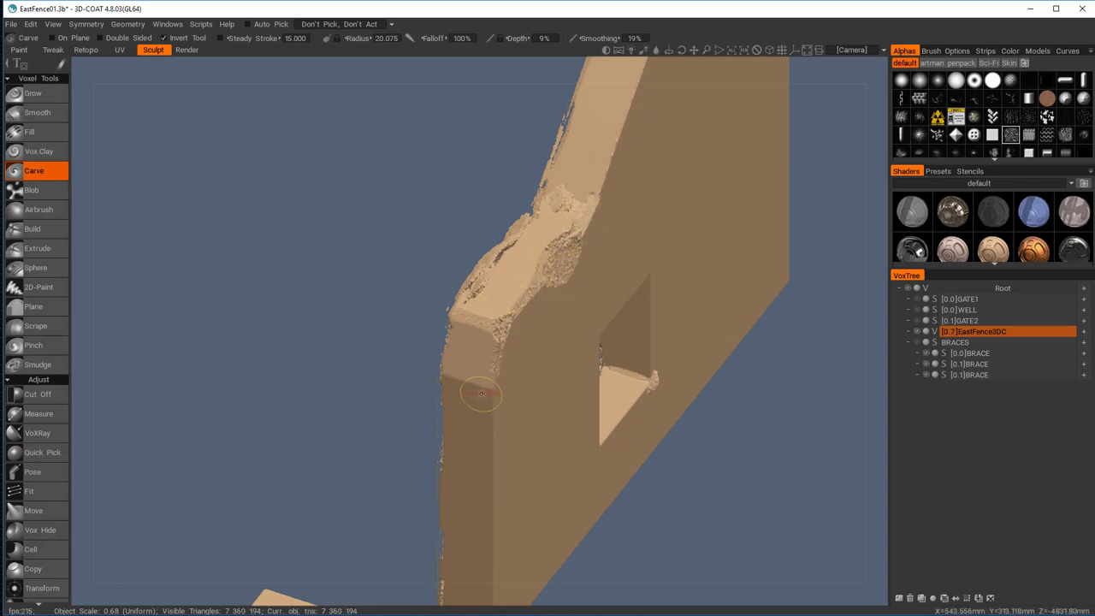
left_click_drag(451, 381, 505, 397)
middle_click_drag(536, 352, 551, 223, "alt")
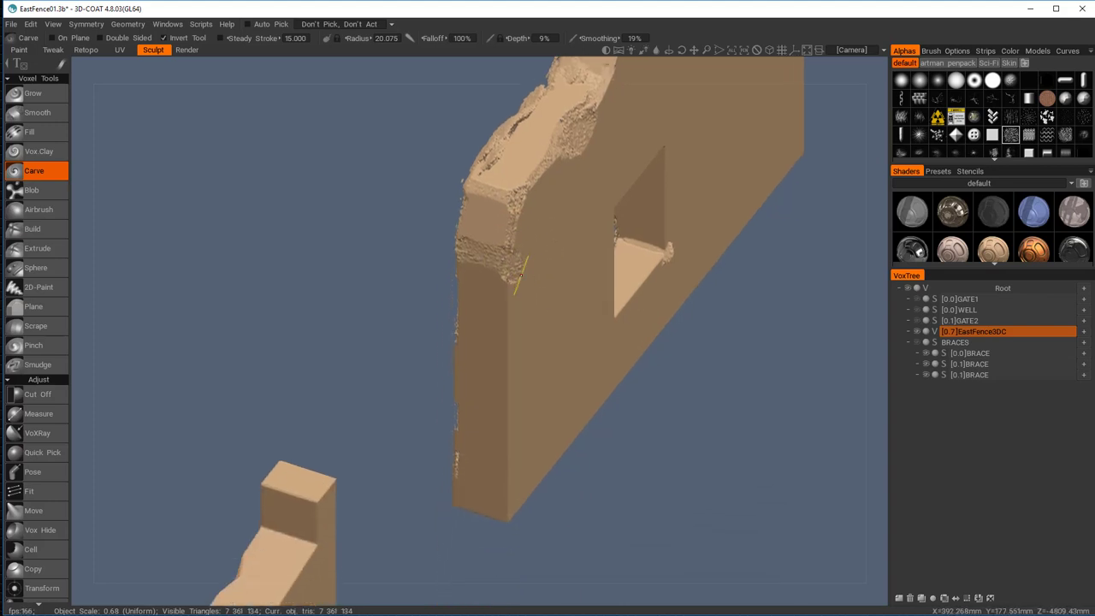
left_click_drag(502, 297, 498, 428)
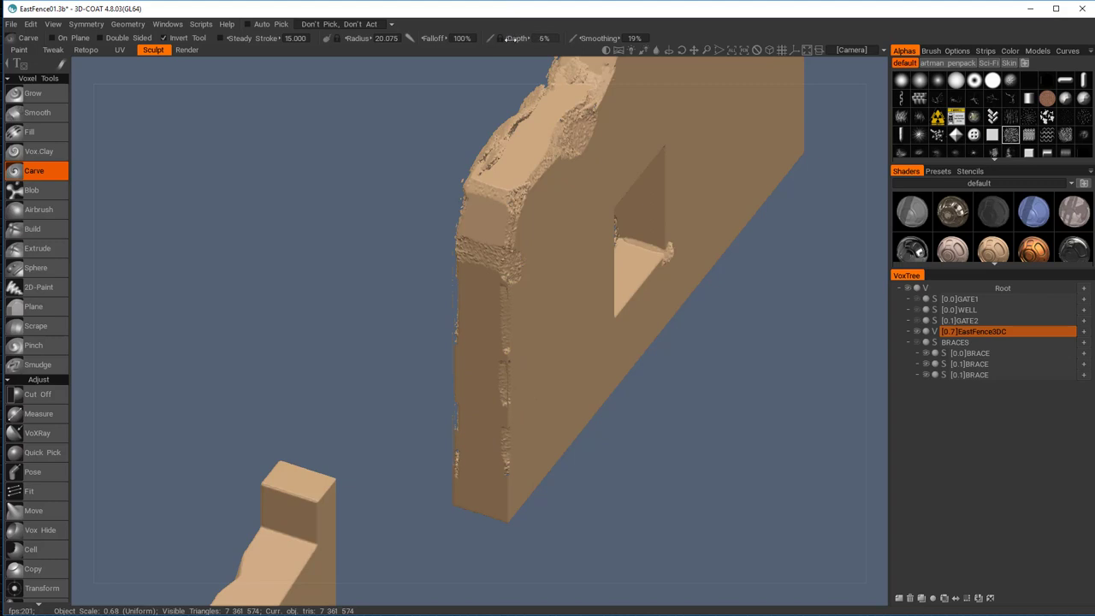
Set the Carve depth to 3% and roughen the wall's narrow end face and the sloping top surface
left_click_drag(518, 38, 516, 38)
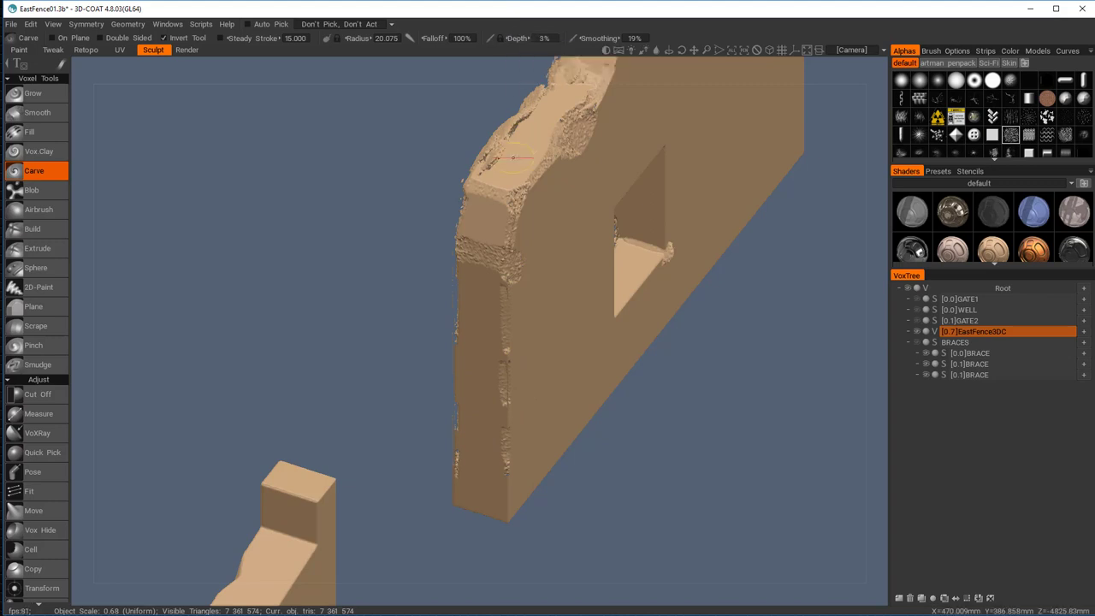
mouse_move(515, 267)
left_mouse_down()
mouse_move(491, 308)
mouse_move(478, 269)
mouse_move(476, 457)
mouse_move(496, 422)
mouse_move(484, 427)
mouse_move(475, 494)
mouse_move(494, 475)
mouse_move(482, 278)
mouse_move(494, 250)
mouse_move(476, 204)
left_mouse_up()
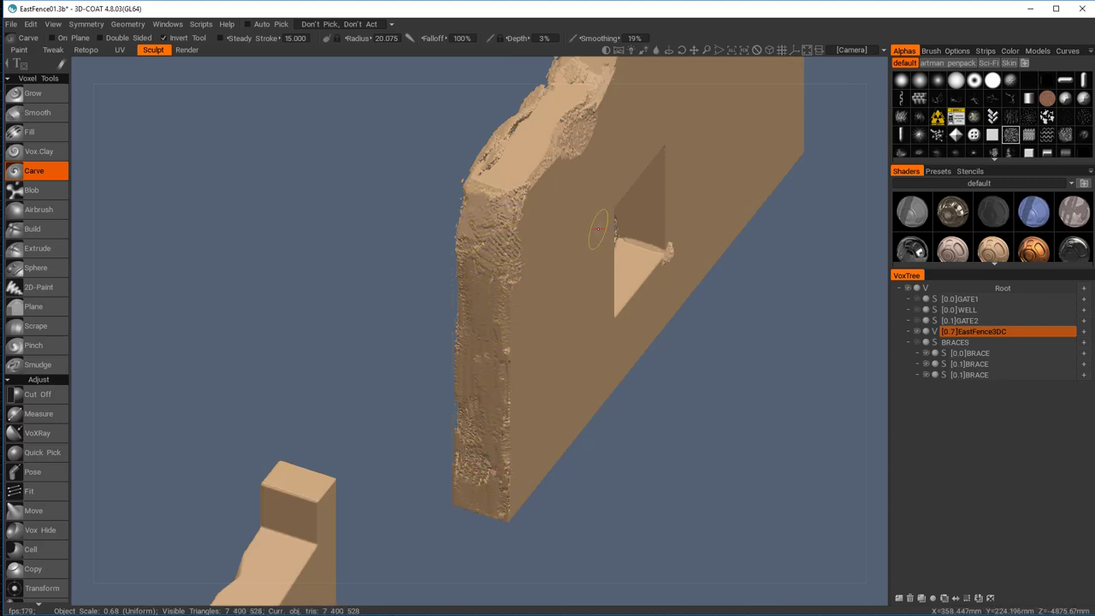
left_click_drag(577, 227, 530, 213, "alt")
mouse_move(531, 213)
middle_mouse_down("alt")
mouse_move(329, 349)
mouse_move(277, 423)
middle_mouse_up("alt")
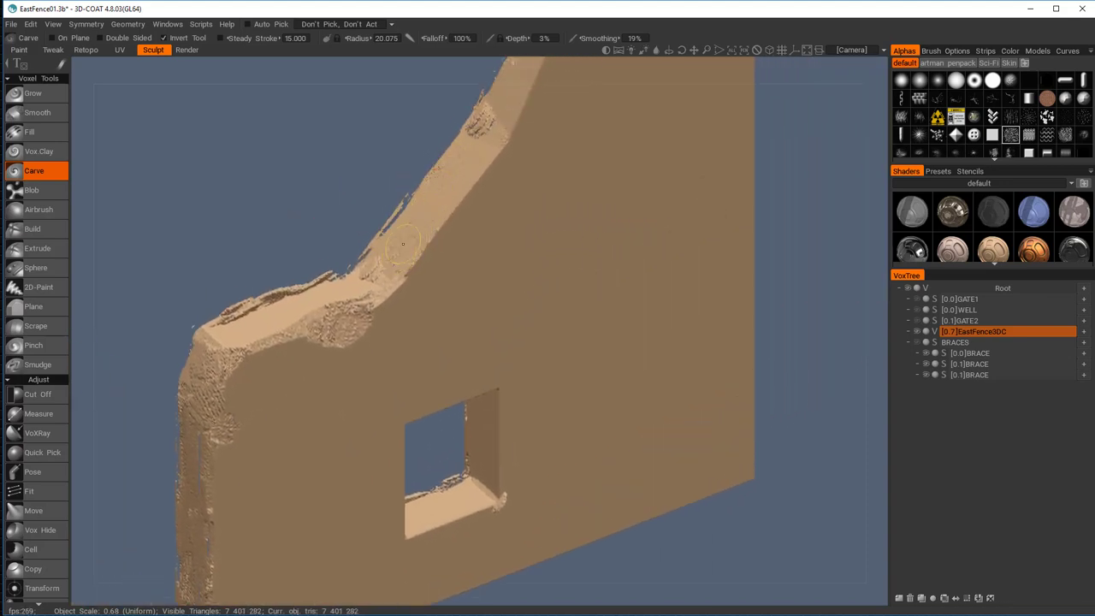
left_click_drag(469, 191, 425, 249)
Wear down the upper rear edge of the wall and roughen its back face with a brush radius of about 46
left_click_drag(499, 131, 515, 287, "alt")
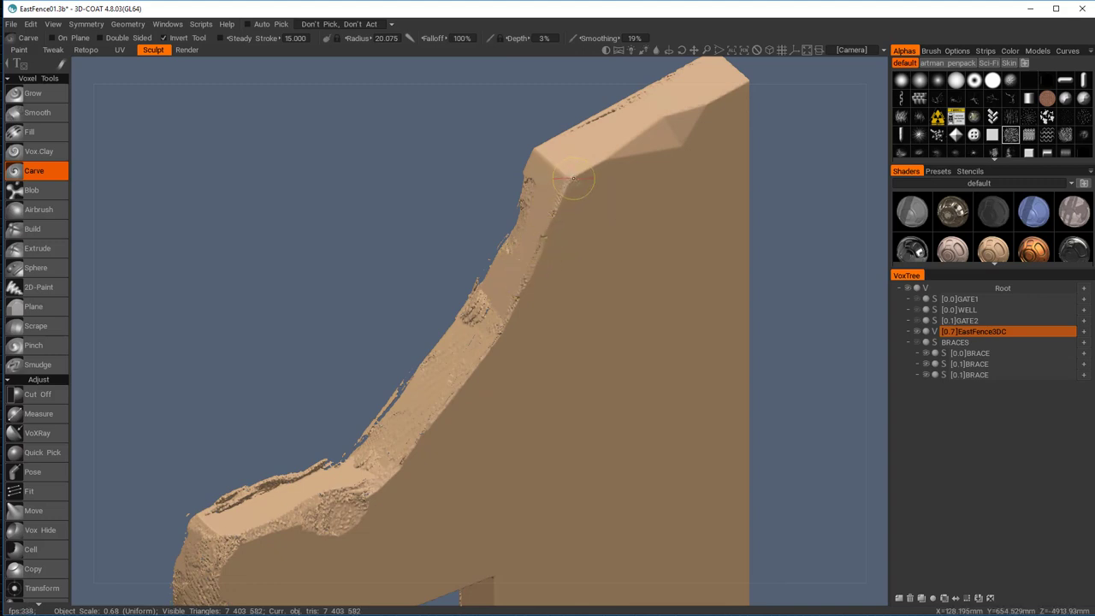
left_click_drag(574, 177, 602, 163)
mouse_move(631, 125)
left_mouse_down()
mouse_move(637, 154)
mouse_move(666, 123)
mouse_move(710, 113)
mouse_move(659, 151)
mouse_move(609, 156)
mouse_move(618, 163)
left_mouse_up()
mouse_move(737, 85)
left_mouse_down("alt")
mouse_move(614, 191)
mouse_move(707, 298)
left_mouse_up("alt")
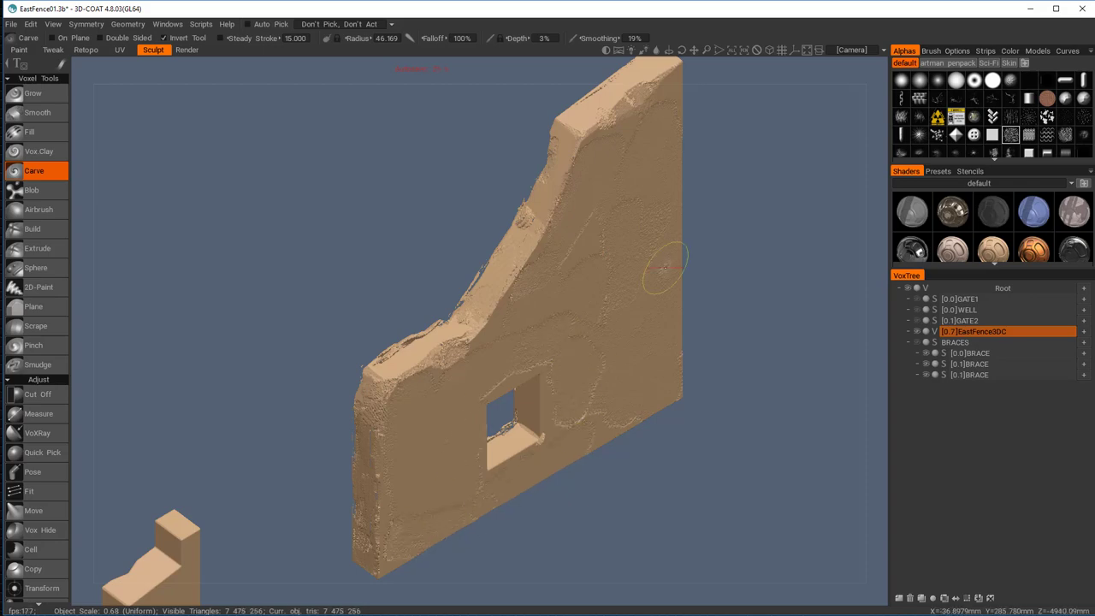
Reduce the brush radius to about 18 and add worn texture to the window's inner faces and the surrounding back face
middle_click_drag(552, 335, 595, 272)
scroll(829, 200, "up", 5)
left_click_drag(594, 271, 702, 334, "alt")
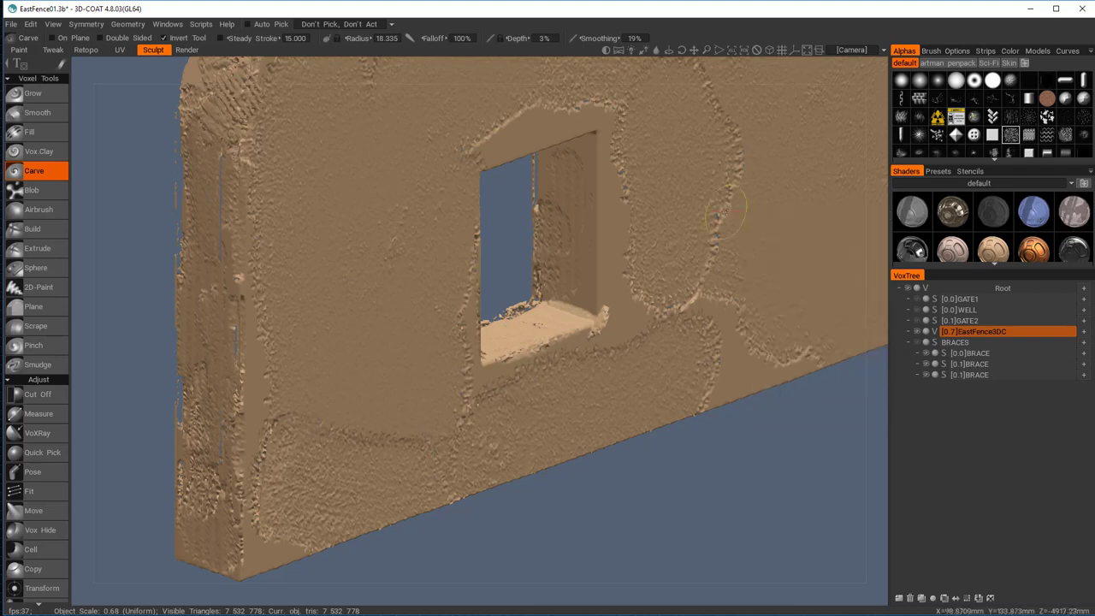
Use Vox Hide with a straight-sided closed outline to hide the finished tall wall section with the window
right_click_drag(714, 244, 558, 133, "alt")
scroll(558, 133, "down", 6)
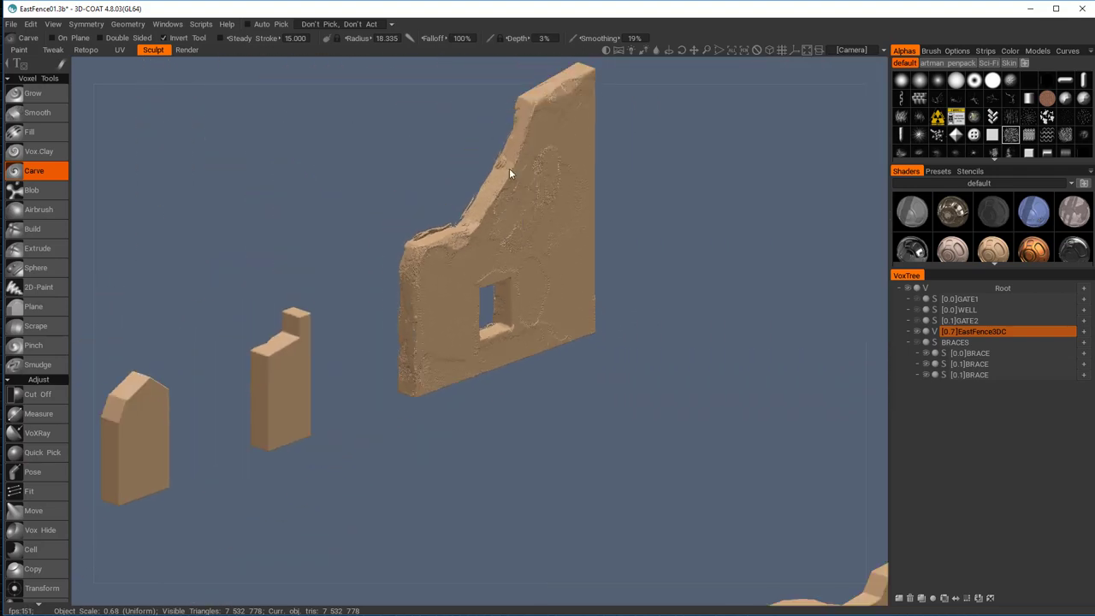
left_click_drag(530, 288, 512, 262, "alt")
middle_click_drag(511, 261, 768, 233)
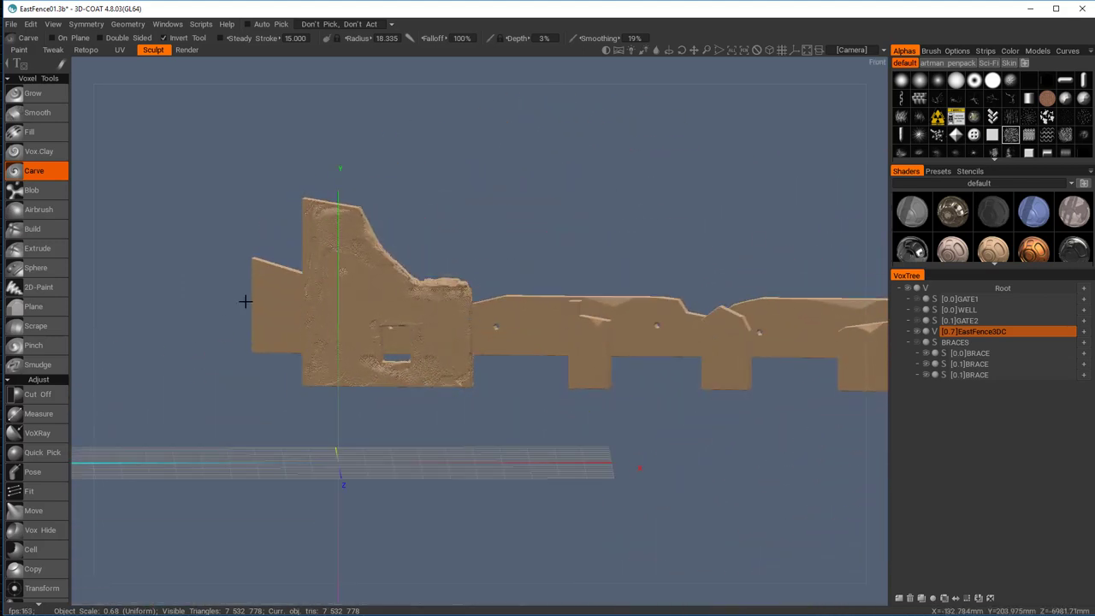
middle_click_drag(588, 207, 296, 291)
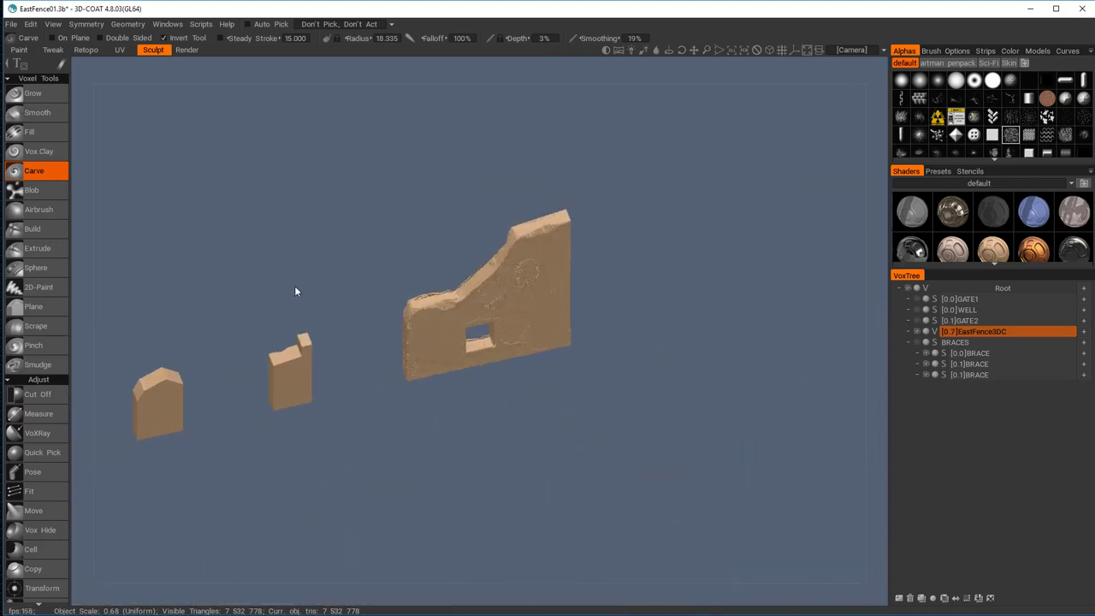
scroll(25, 432, "down", 3)
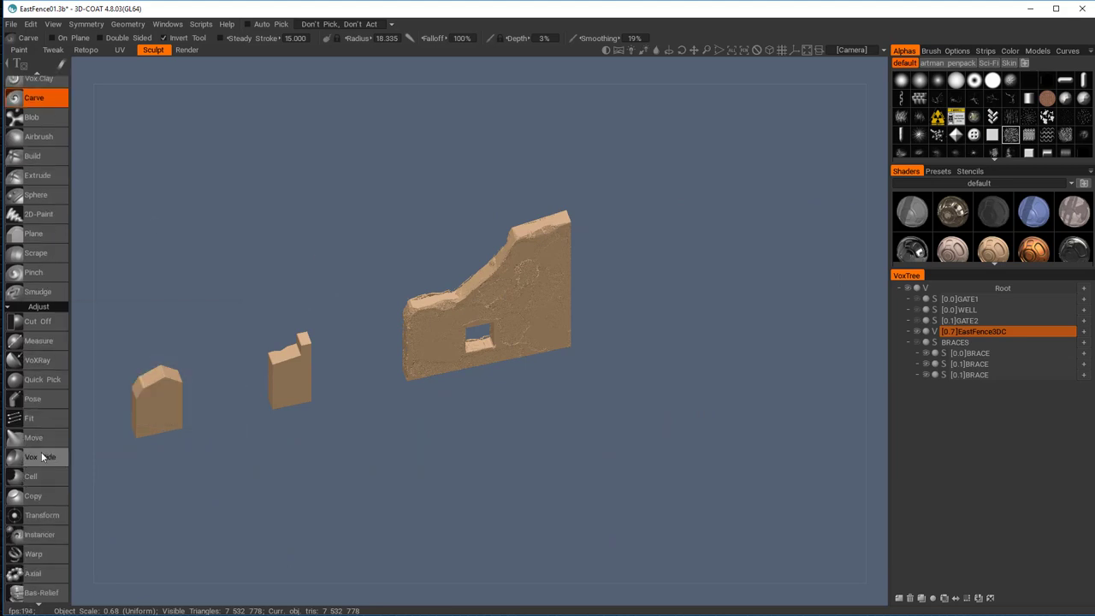
left_click(41, 457)
mouse_move(53, 61)
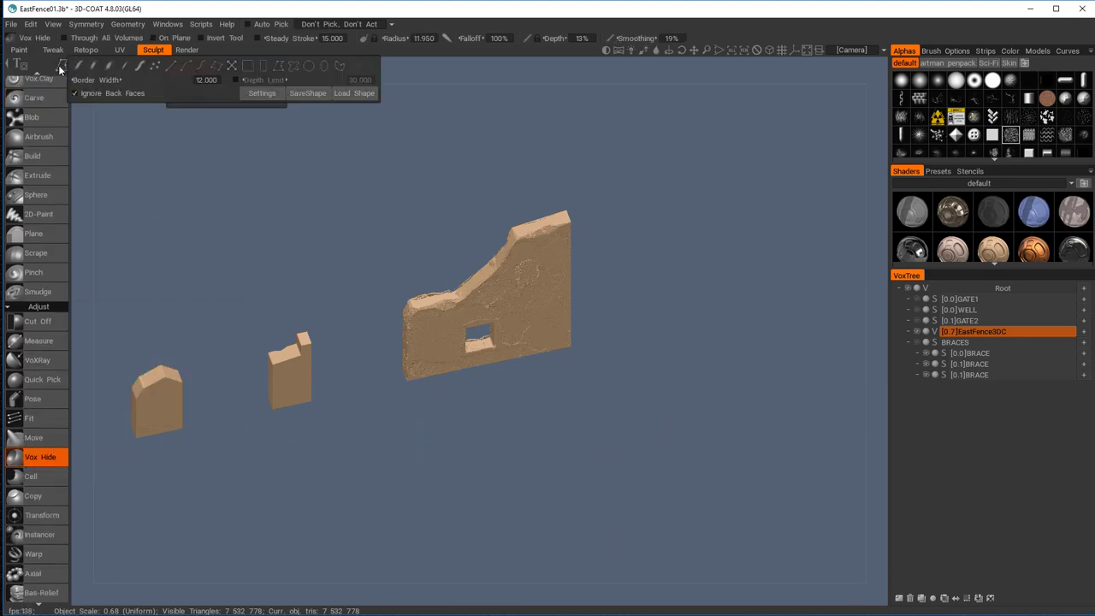
left_click(276, 66)
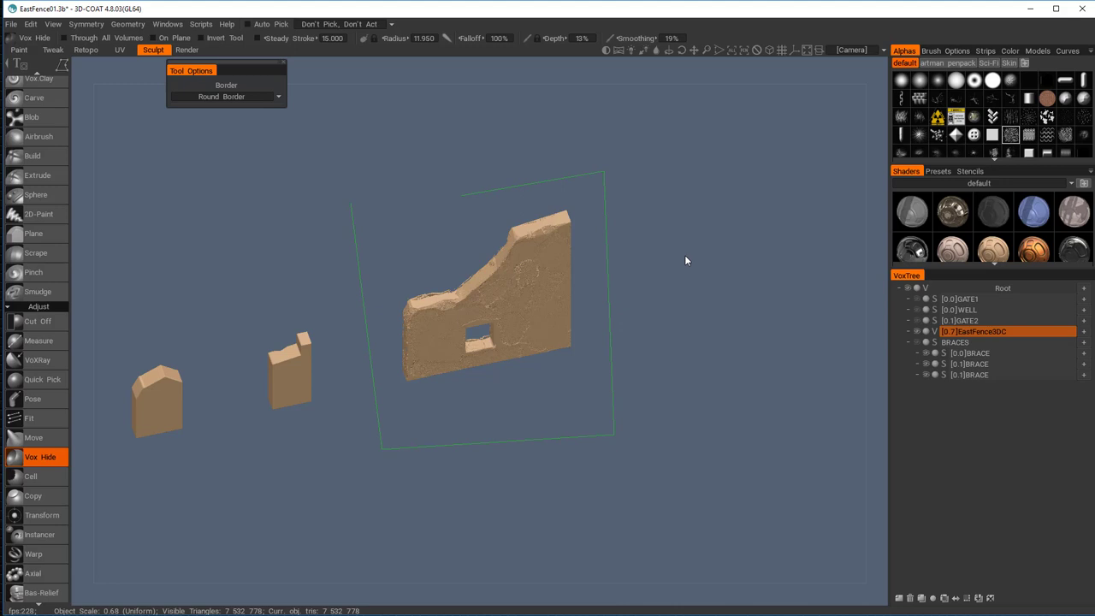
key("Return")
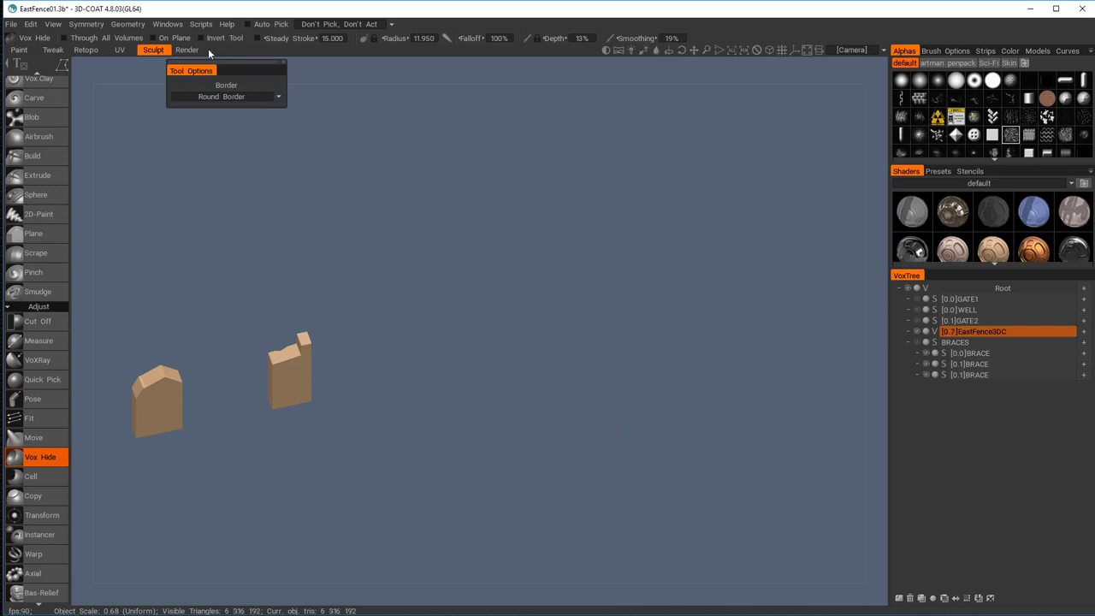
left_click(128, 24)
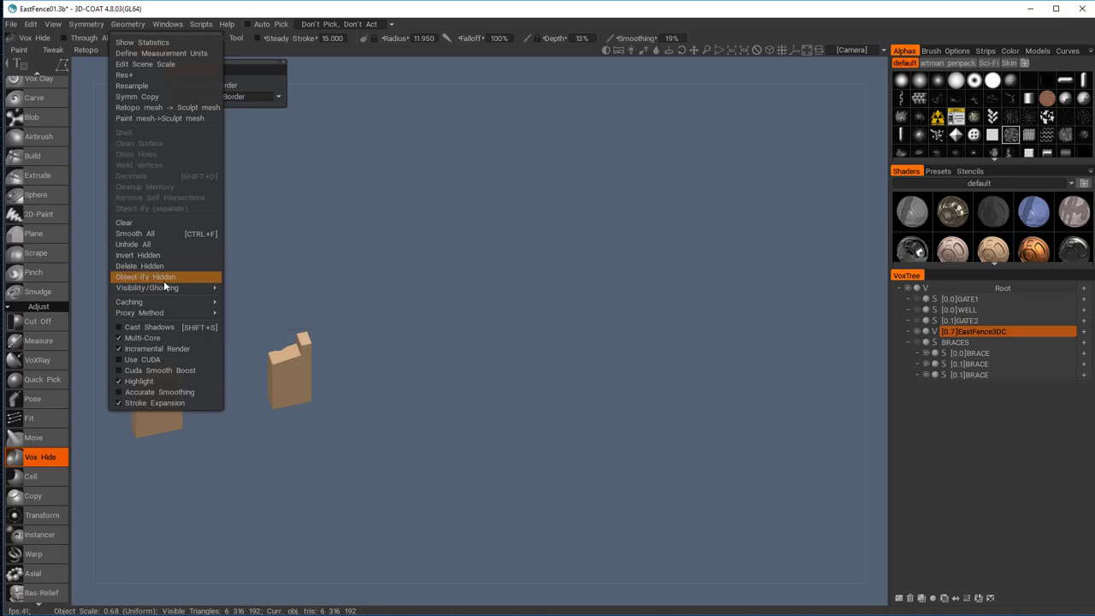
left_click(505, 320)
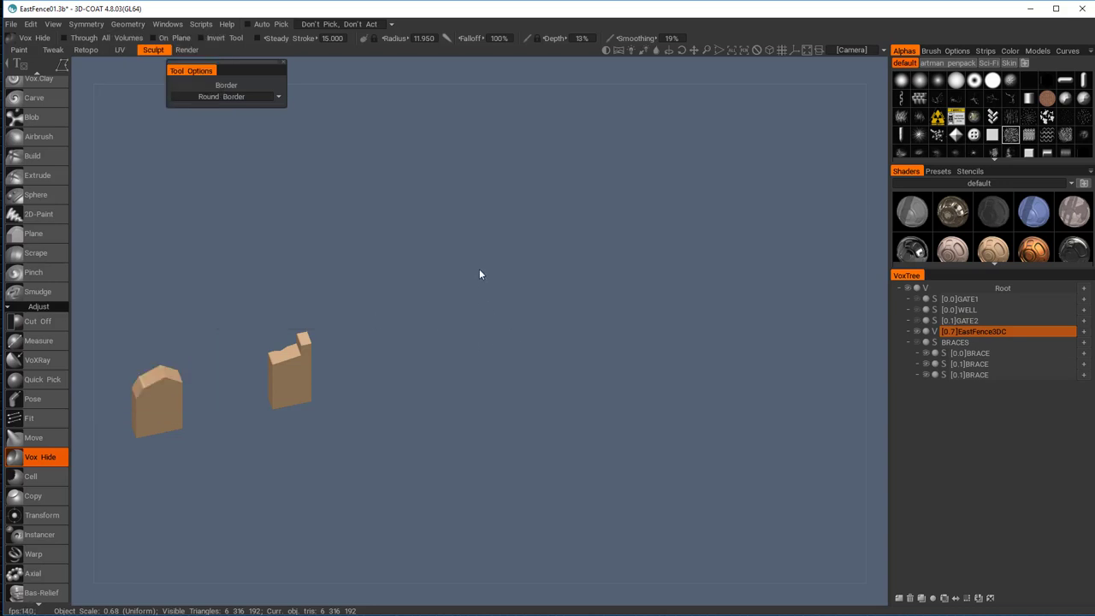
Switch to Carve at 1% depth and roughen the long fence wall's face around the small round holes with a radius of about 42
right_click_drag(480, 270, 314, 150)
left_click_drag(528, 338, 660, 240)
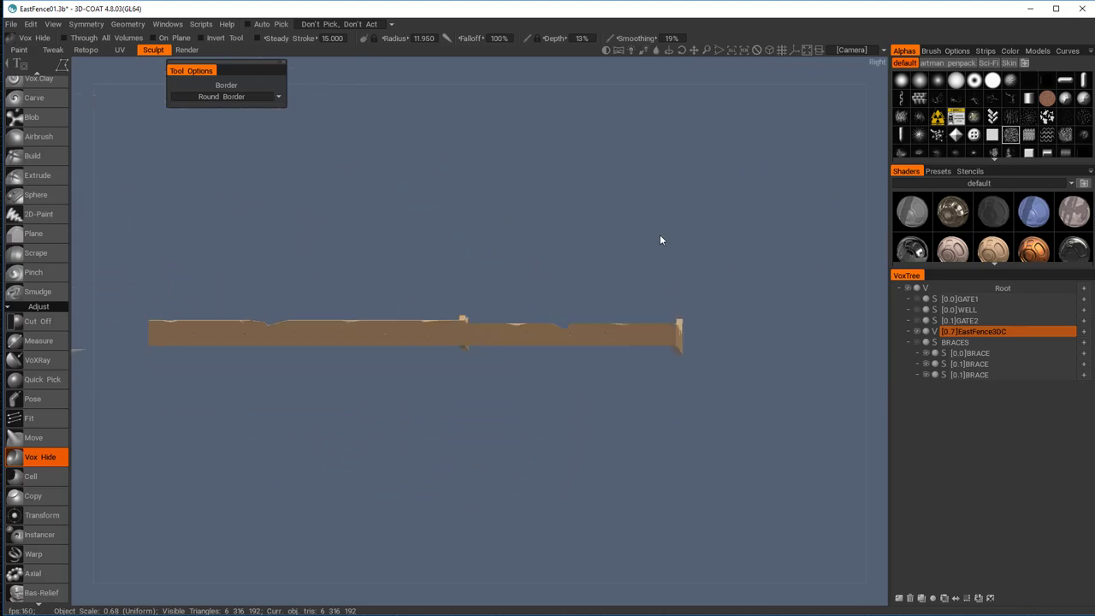
right_click_drag(660, 239, 599, 282)
left_click(580, 38)
left_click(34, 98)
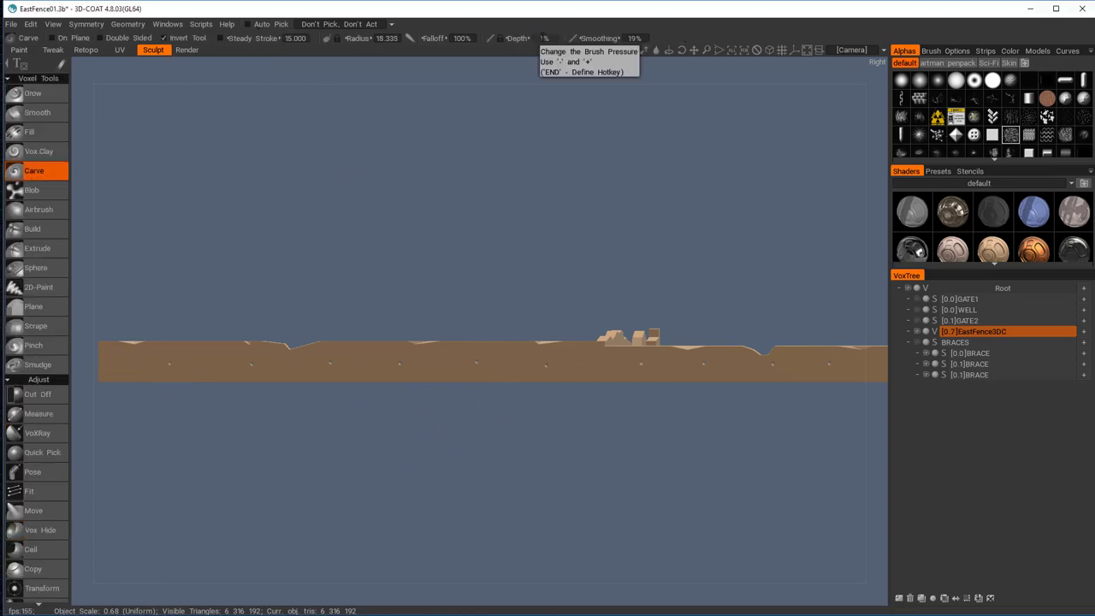
mouse_move(238, 363)
left_mouse_down()
mouse_move(142, 362)
mouse_move(349, 359)
mouse_move(418, 377)
left_mouse_up()
right_click_drag(418, 377, 514, 428)
left_click_drag(548, 428, 687, 474)
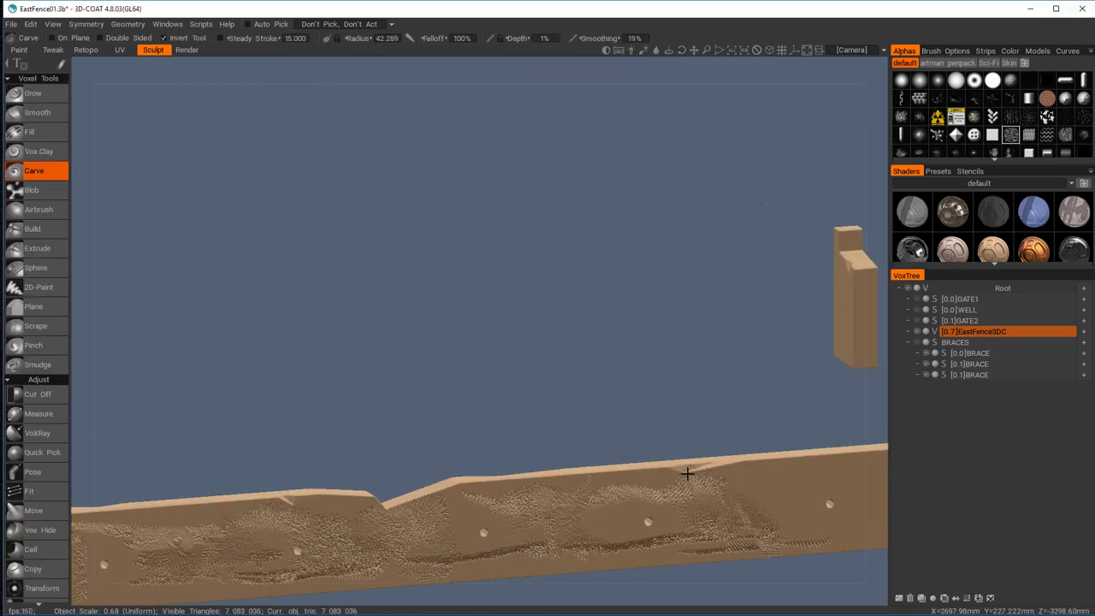
Enlarge the Carve radius to about 57 and add worn patches along the long wall's face toward the arched doorway
middle_click_drag(687, 474, 343, 351)
left_click_drag(514, 420, 171, 419)
left_click_drag(640, 382, 652, 371)
left_click_drag(578, 404, 379, 191)
left_click_drag(473, 206, 630, 283)
left_click_drag(392, 295, 392, 321)
middle_click_drag(163, 317, 386, 334)
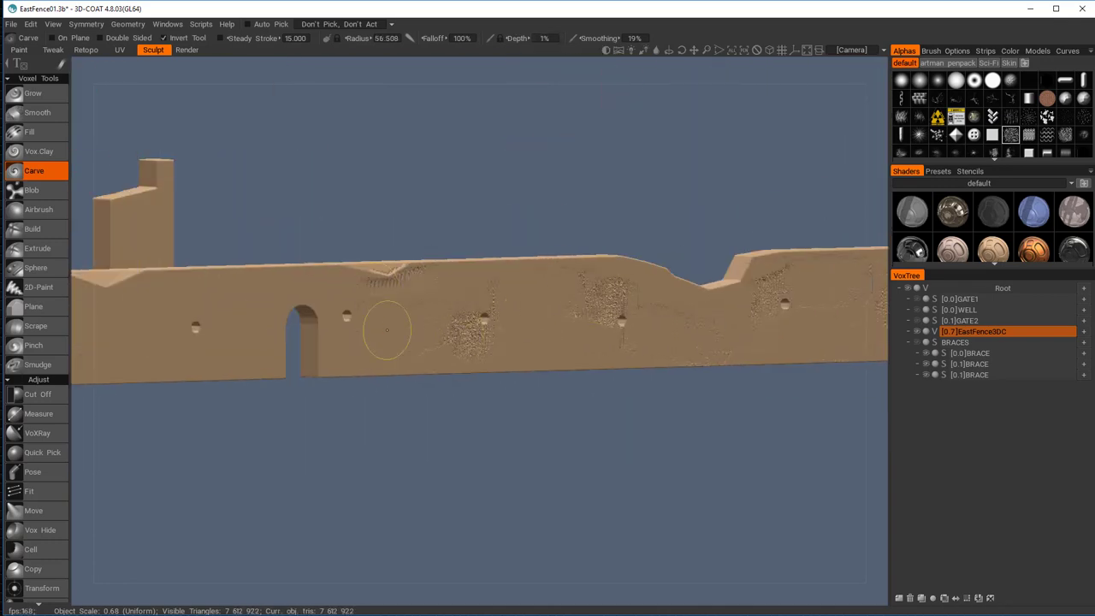
Roughen further areas of the wall face, including the stretch near the wall's free end
middle_click_drag(188, 346, 470, 347)
left_click_drag(462, 342, 379, 347)
middle_click_drag(855, 295, 317, 364)
left_click_drag(608, 313, 447, 354, "alt")
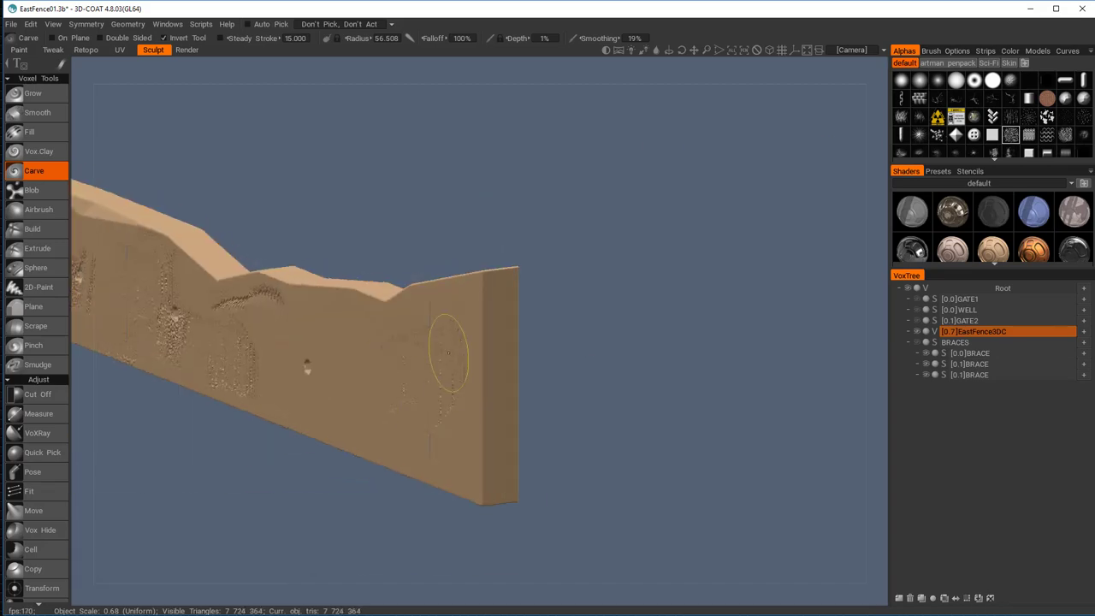
left_click_drag(318, 338, 317, 410)
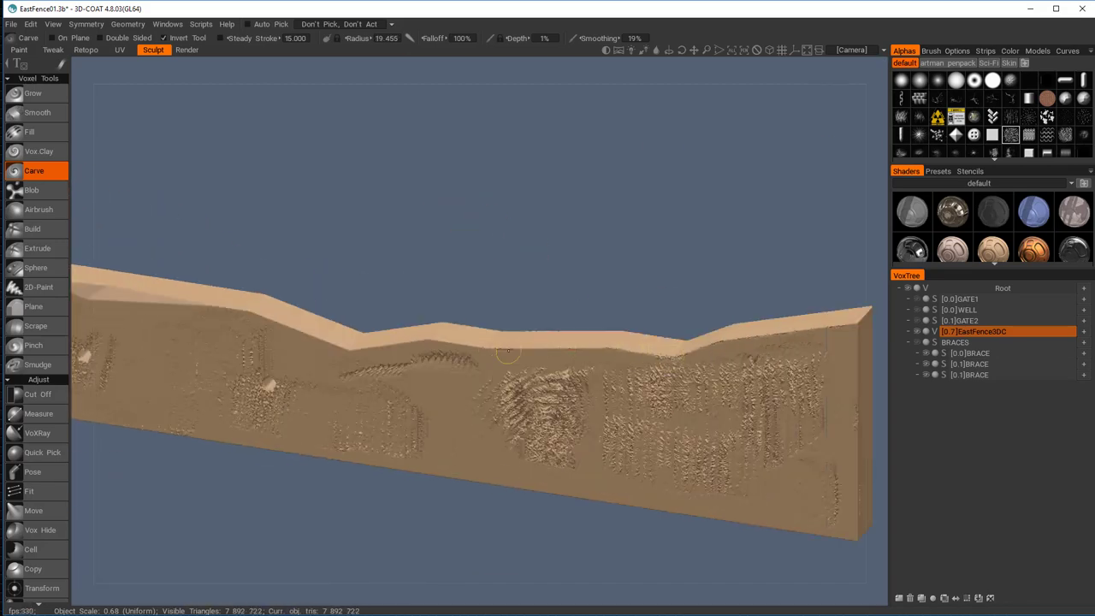
Set the Carve depth to 6% and wear down the wall's upper front edge near its free end with a radius of about 9
left_click_drag(548, 257, 479, 291, "alt")
left_click_drag(515, 39, 522, 40)
left_click_drag(684, 231, 464, 317)
middle_click_drag(463, 318, 660, 282, "alt")
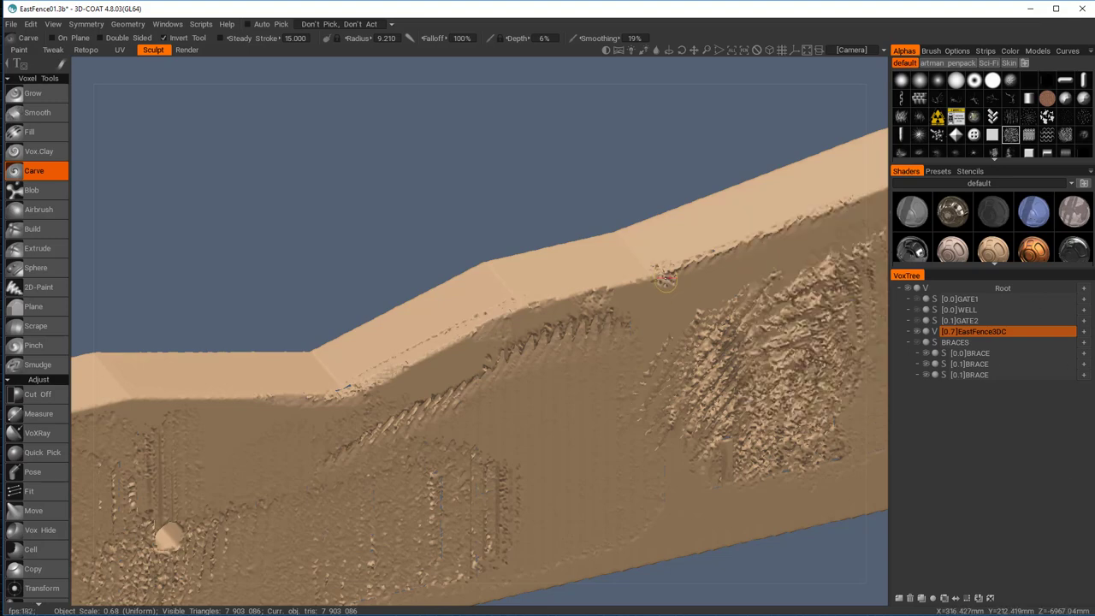
right_click_drag(667, 284, 593, 375, "alt")
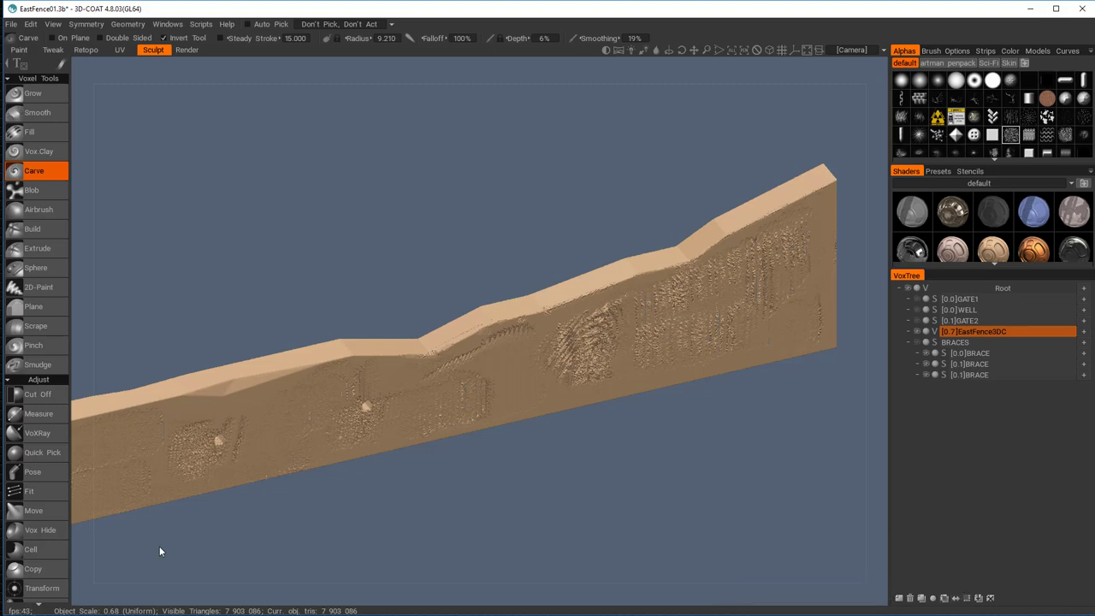
scroll(26, 544, "down", 15)
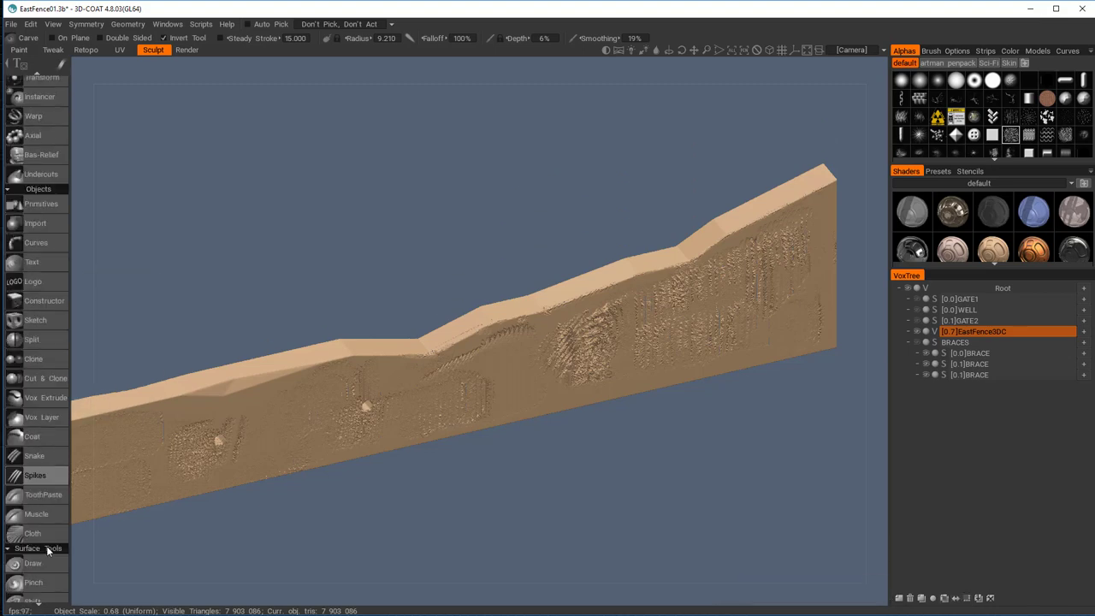
scroll(38, 551, "down", 1)
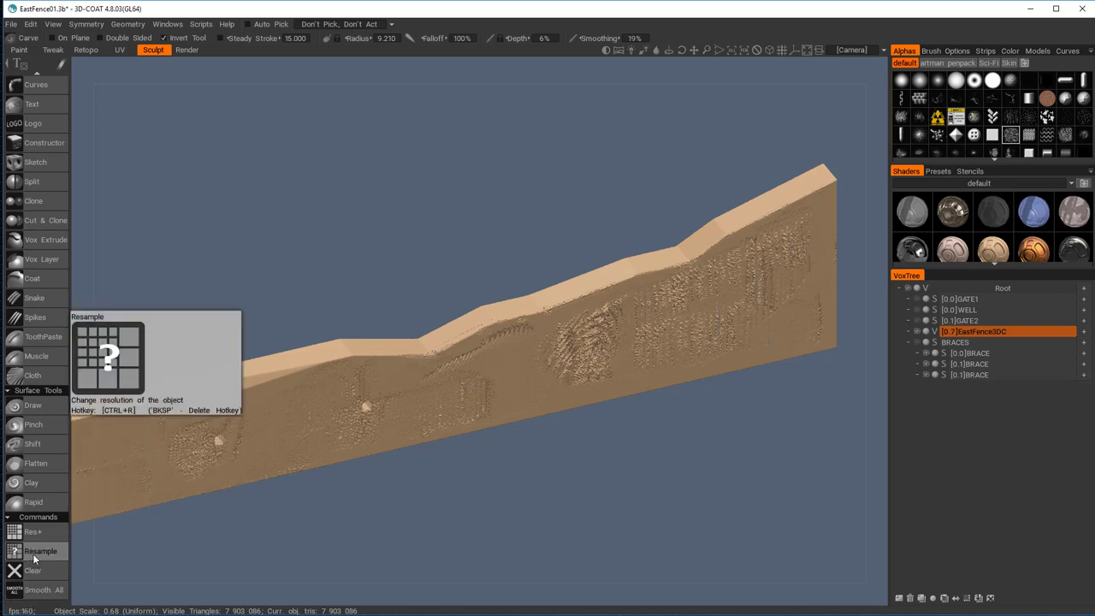
left_click(33, 554)
left_click(544, 331)
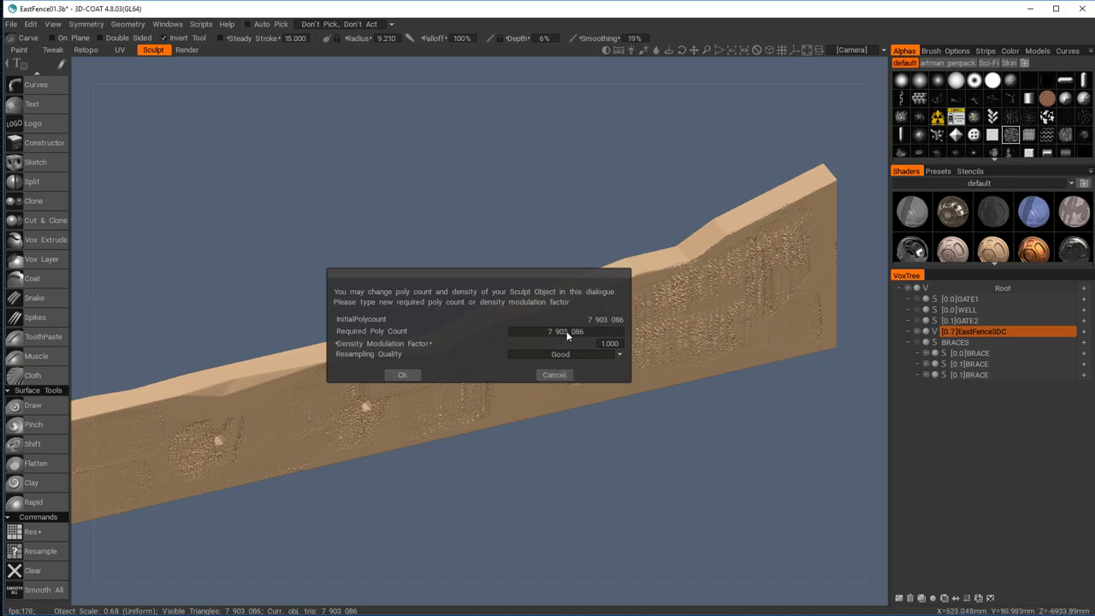
left_click(558, 376)
Increase the Carve radius to about 22 and scar the wall's top surface and upper front edge up to the stepped dip
left_click_drag(570, 385, 555, 491, "alt")
right_click_drag(578, 377, 599, 376)
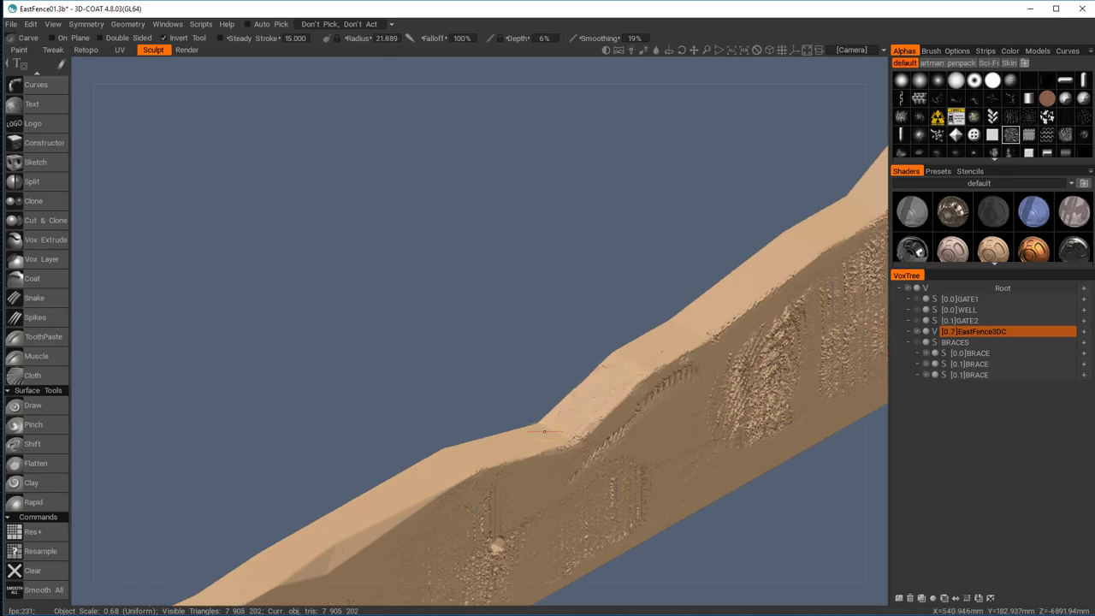
middle_click_drag(590, 377, 703, 189, "alt")
left_click_drag(445, 373, 409, 381)
left_click_drag(328, 399, 484, 284)
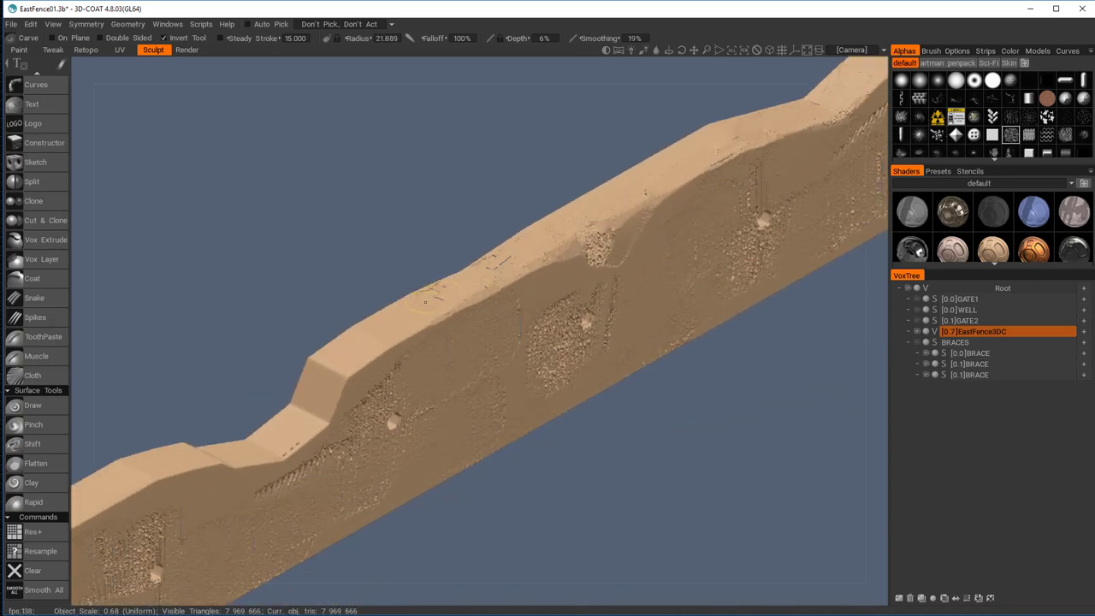
mouse_move(381, 334)
left_mouse_down()
mouse_move(372, 350)
mouse_move(308, 363)
mouse_move(364, 377)
mouse_move(383, 364)
mouse_move(350, 409)
left_mouse_up()
middle_click_drag(349, 399, 516, 325)
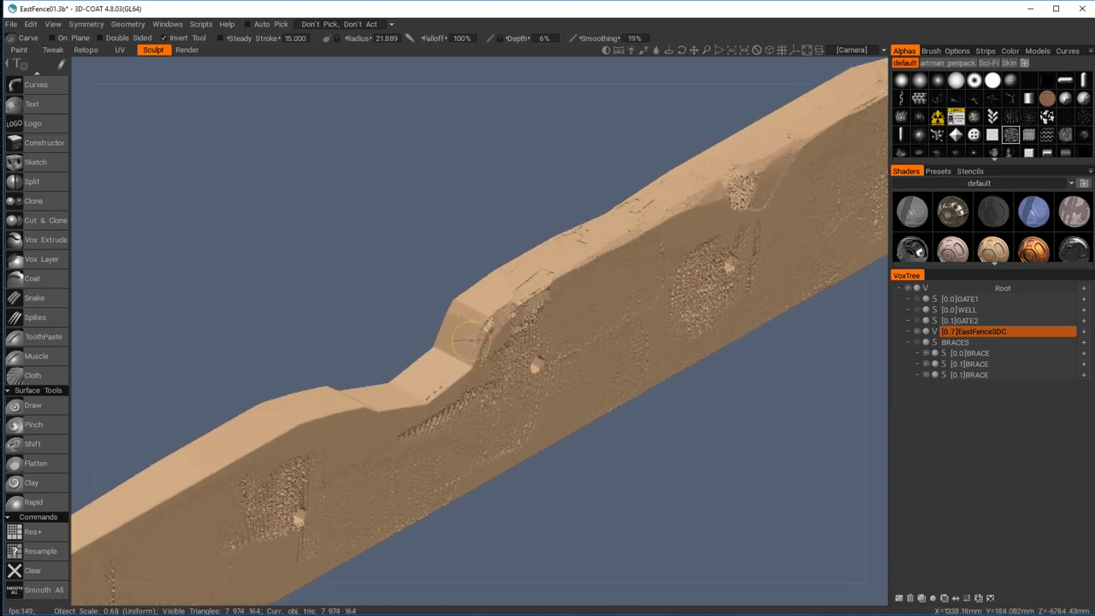
Carve rough damage into the stepped dip in the wall's top and smooth a patch low on the front face
left_click_drag(458, 342, 445, 357)
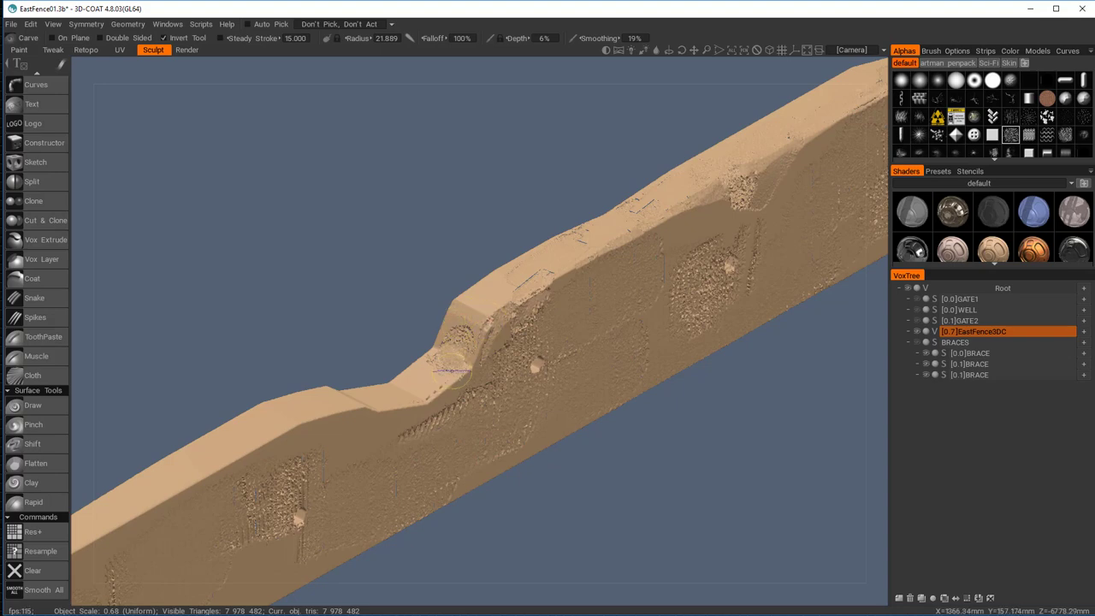
mouse_move(451, 369)
left_mouse_down()
mouse_move(441, 361)
mouse_move(407, 390)
mouse_move(304, 427)
left_mouse_up()
middle_click_drag(432, 377, 471, 348)
left_click_drag(472, 346, 435, 366)
middle_click_drag(452, 380, 310, 374)
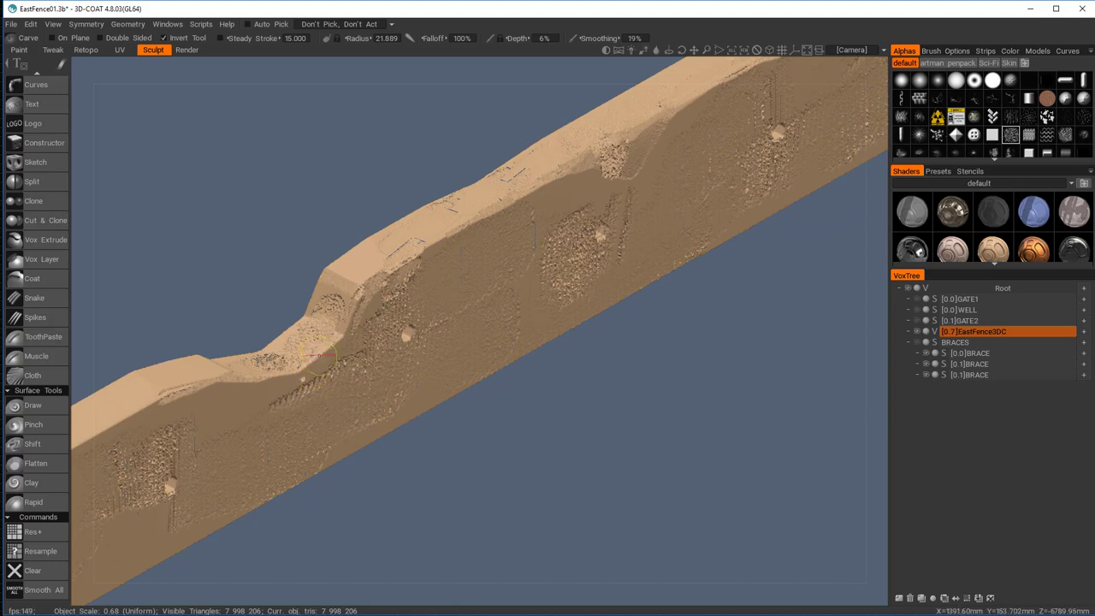
left_click_drag(801, 181, 752, 199, "shift")
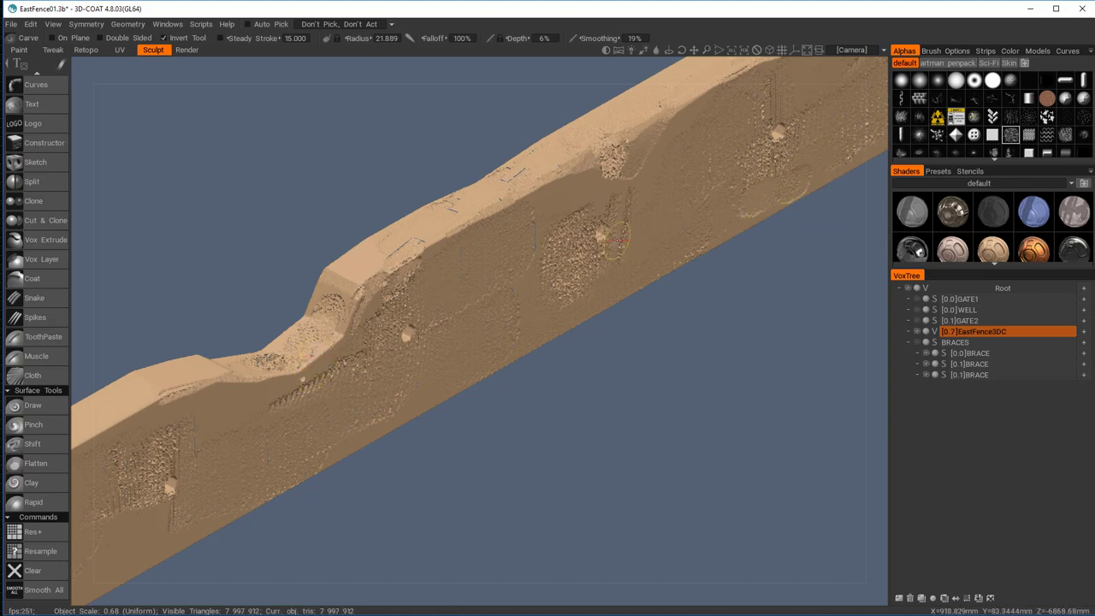
Chip the wall's top surface and upper front edge along the stretch between the stepped dip and the chipped notch
mouse_move(627, 227)
middle_mouse_down()
mouse_move(819, 198)
mouse_move(844, 175)
middle_mouse_up()
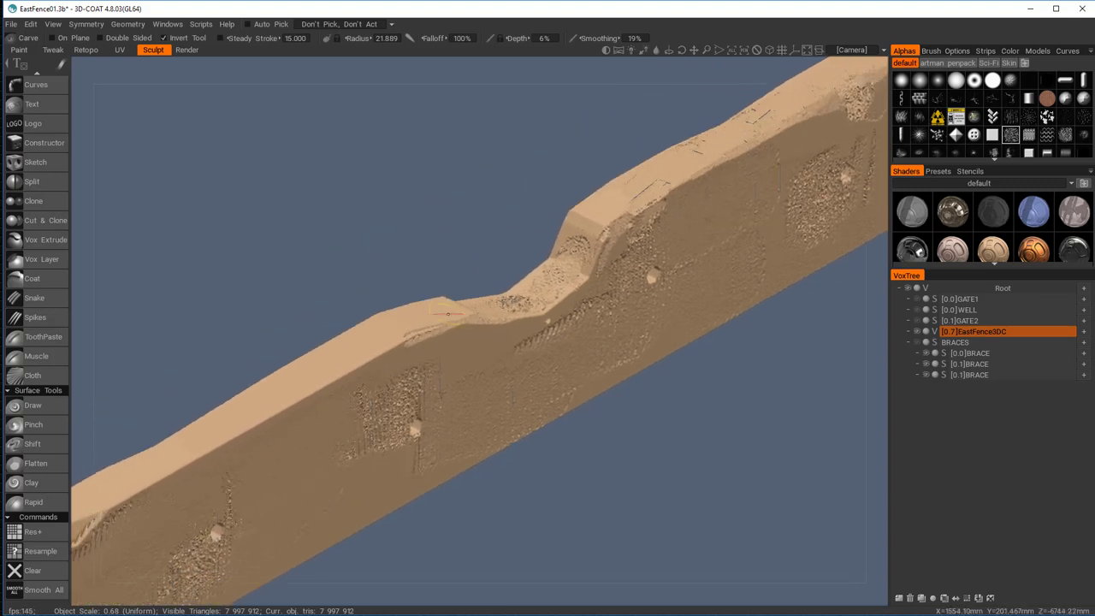
middle_click_drag(496, 324, 614, 295)
mouse_move(565, 301)
left_mouse_down()
mouse_move(541, 327)
mouse_move(370, 404)
mouse_move(457, 375)
mouse_move(475, 346)
left_mouse_up()
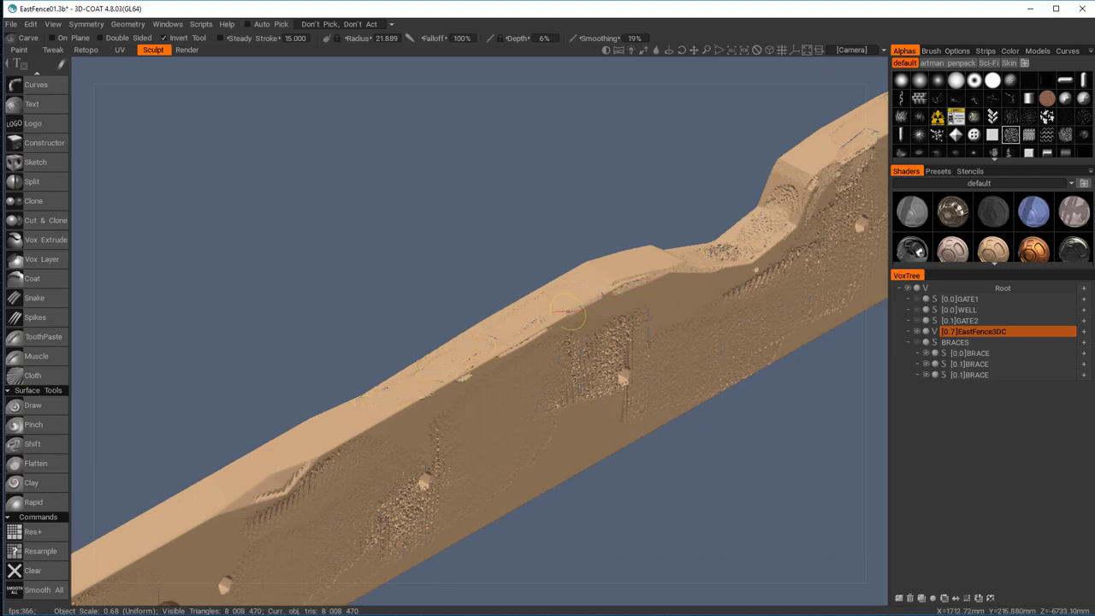
left_click_drag(570, 316, 602, 299)
right_click_drag(674, 296, 720, 376, "alt")
middle_click_drag(652, 362, 741, 299, "alt")
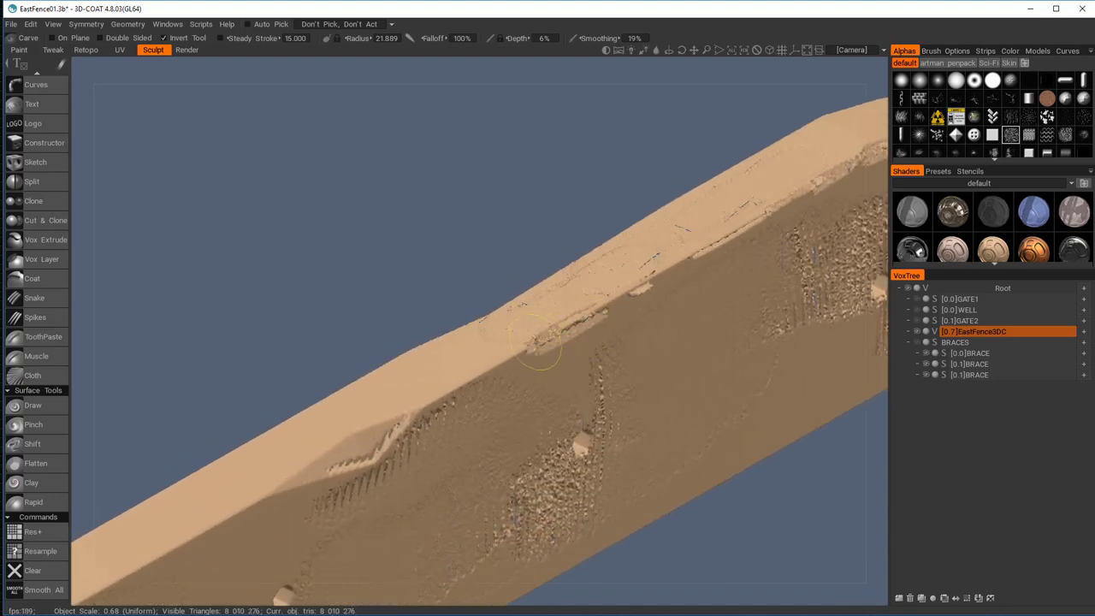
mouse_move(545, 342)
left_mouse_down()
mouse_move(640, 293)
mouse_move(504, 349)
mouse_move(434, 399)
left_mouse_up()
Carve the chipped notch in the upper front edge and continue the worn edge toward the arched doorway
middle_click_drag(463, 418, 619, 315, "alt")
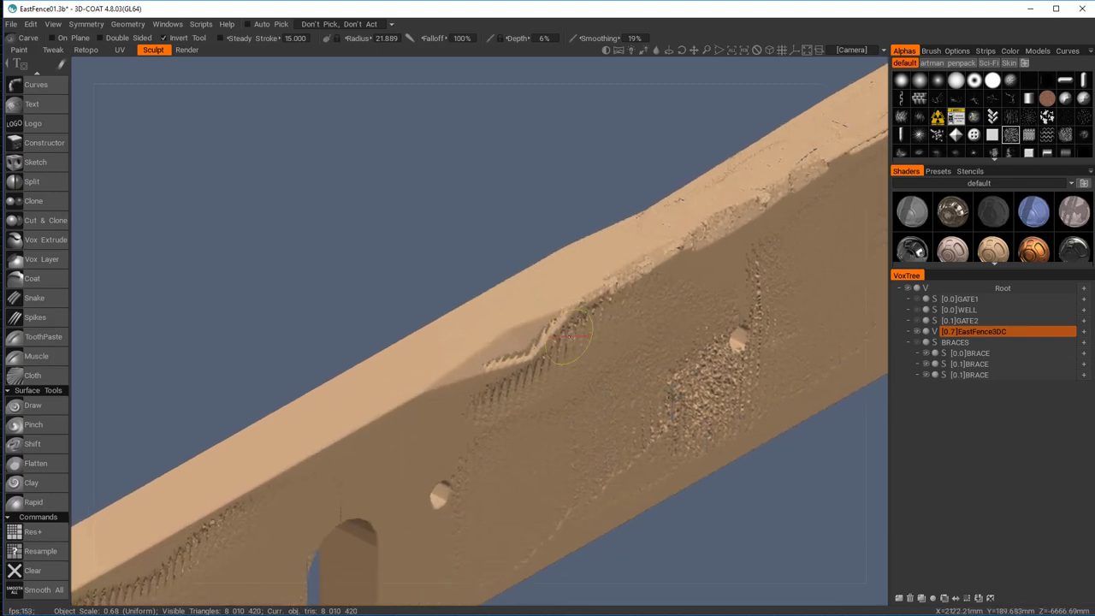
mouse_move(572, 320)
left_mouse_down()
mouse_move(523, 360)
mouse_move(553, 319)
mouse_move(412, 404)
left_mouse_up()
middle_click_drag(413, 406, 582, 300, "alt")
left_click_drag(597, 295, 522, 332)
Roughen the wall face around the round hole beside the arched doorway and extend the worn patch near the neighbouring hole
mouse_move(589, 341)
left_mouse_down()
mouse_move(580, 346)
mouse_move(633, 385)
mouse_move(603, 428)
mouse_move(599, 474)
mouse_move(627, 453)
left_mouse_up()
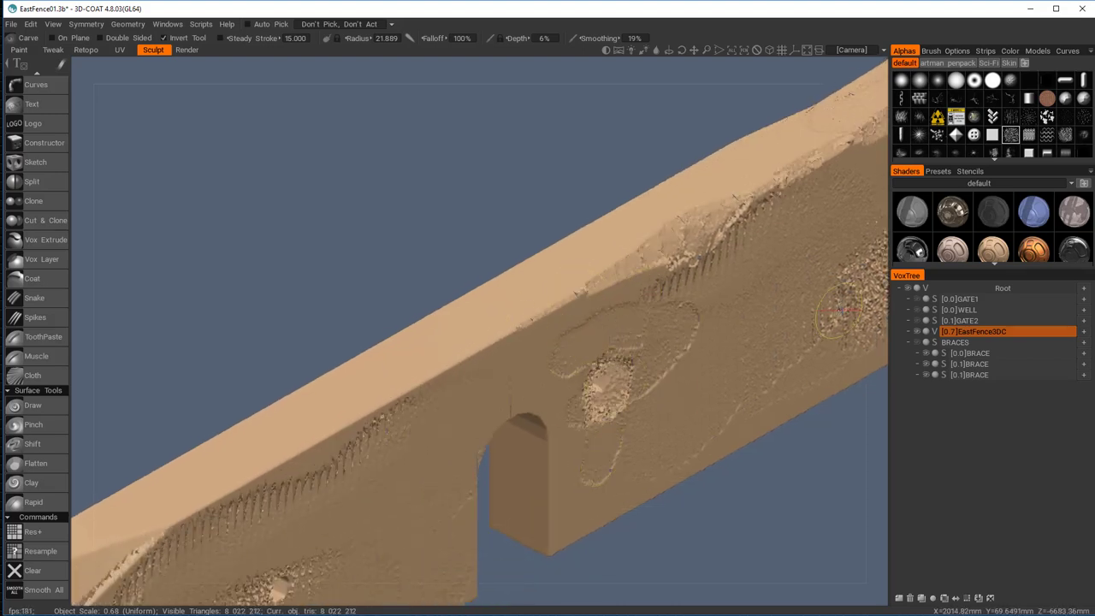
middle_click_drag(838, 309, 751, 325, "alt")
left_click_drag(751, 324, 697, 385)
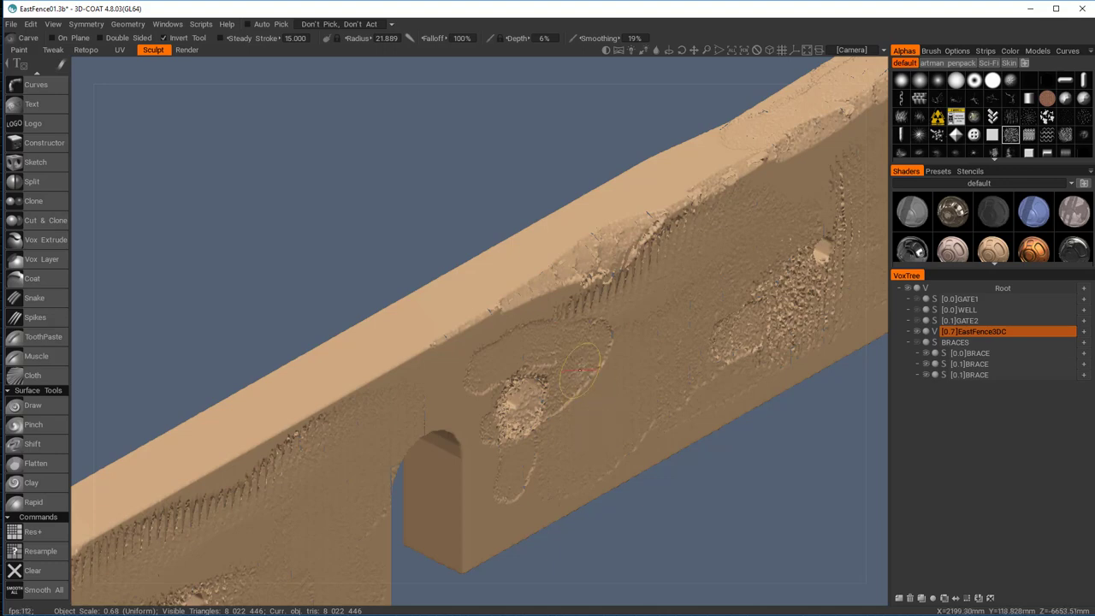
mouse_move(496, 344)
left_mouse_down()
mouse_move(399, 412)
mouse_move(495, 395)
mouse_move(503, 434)
left_mouse_up()
Raise the brush depth to 117% and build a rough lump on the wall's top surface near the arched doorway
mouse_move(609, 365)
right_mouse_down("alt")
mouse_move(607, 347)
mouse_move(529, 323)
right_mouse_up("alt")
middle_click_drag(528, 322, 638, 288)
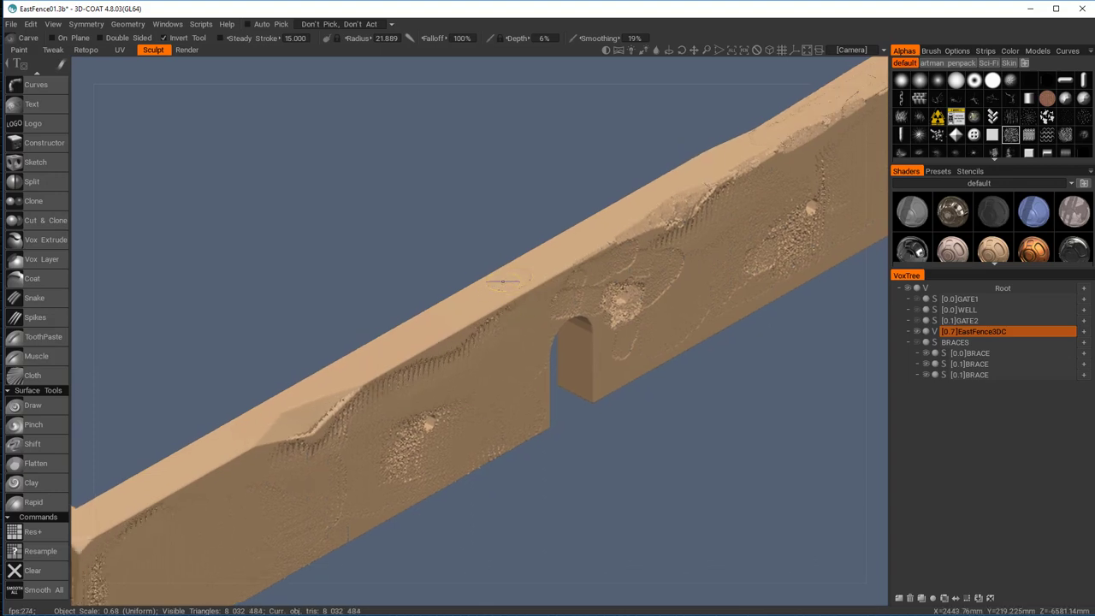
left_click_drag(494, 274, 563, 248)
mouse_move(672, 248)
middle_mouse_down()
mouse_move(672, 262)
mouse_move(680, 240)
middle_mouse_up()
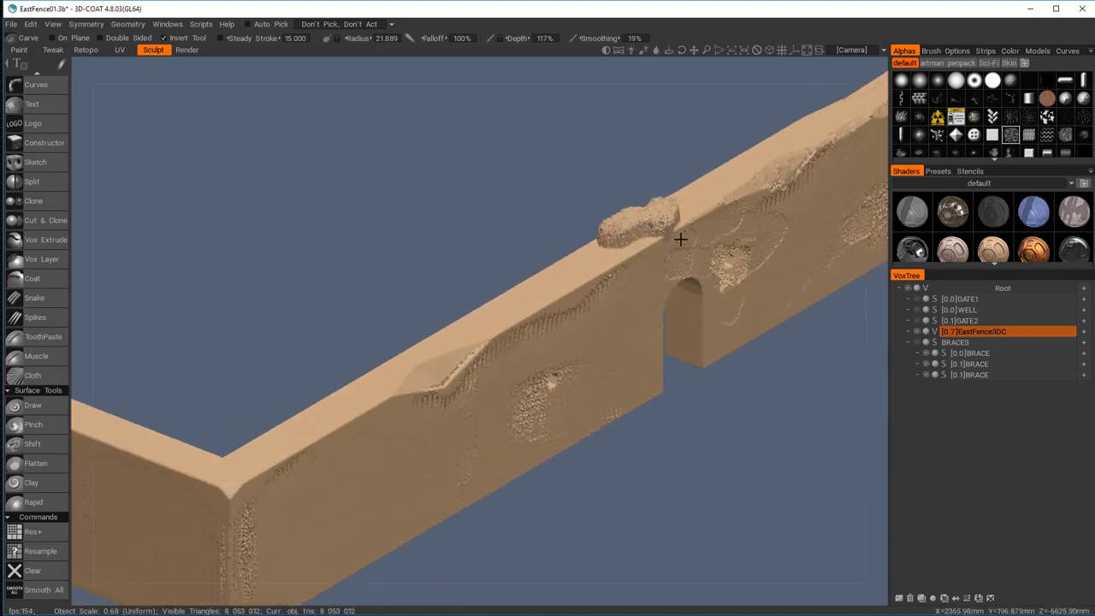
middle_click_drag(628, 288, 620, 311)
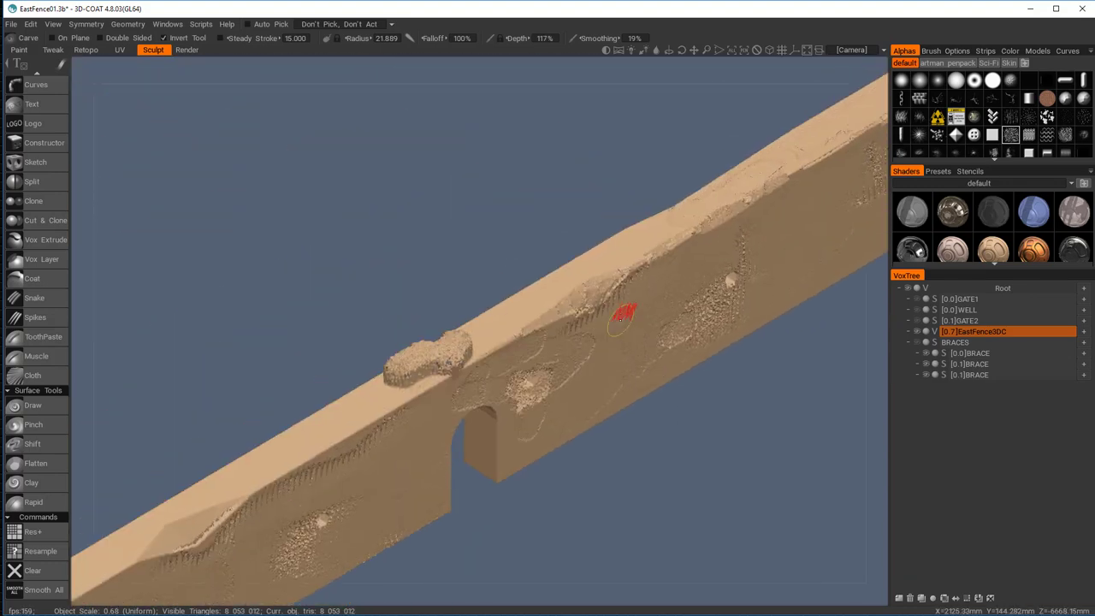
Try to cut the rough lump off the wall's top near the arched doorway with the Cut Off tool
left_click_drag(582, 329, 369, 329, "alt")
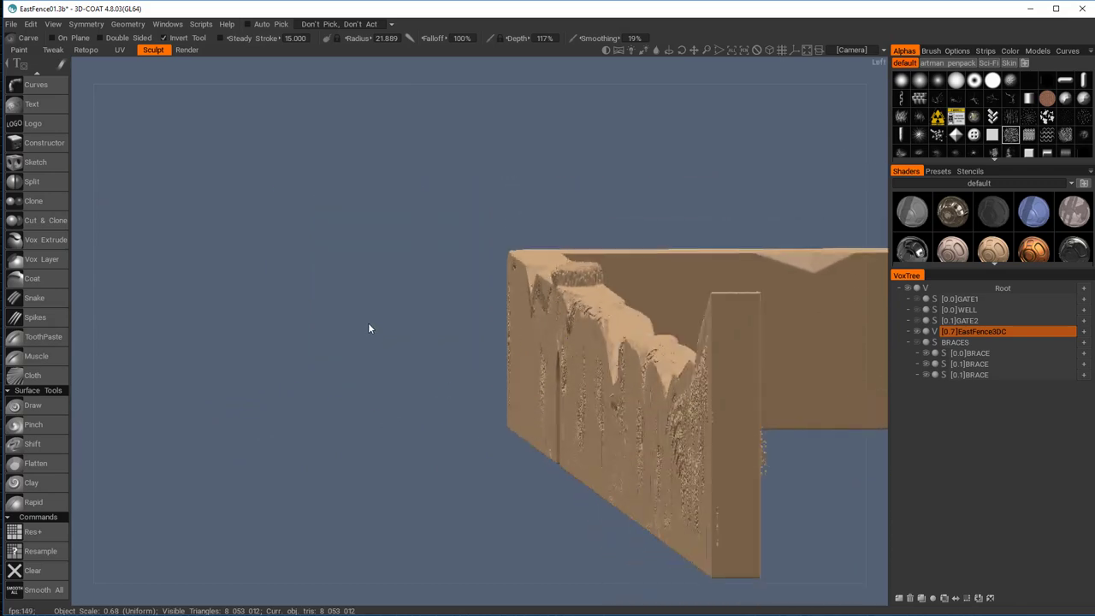
key("KP_4")
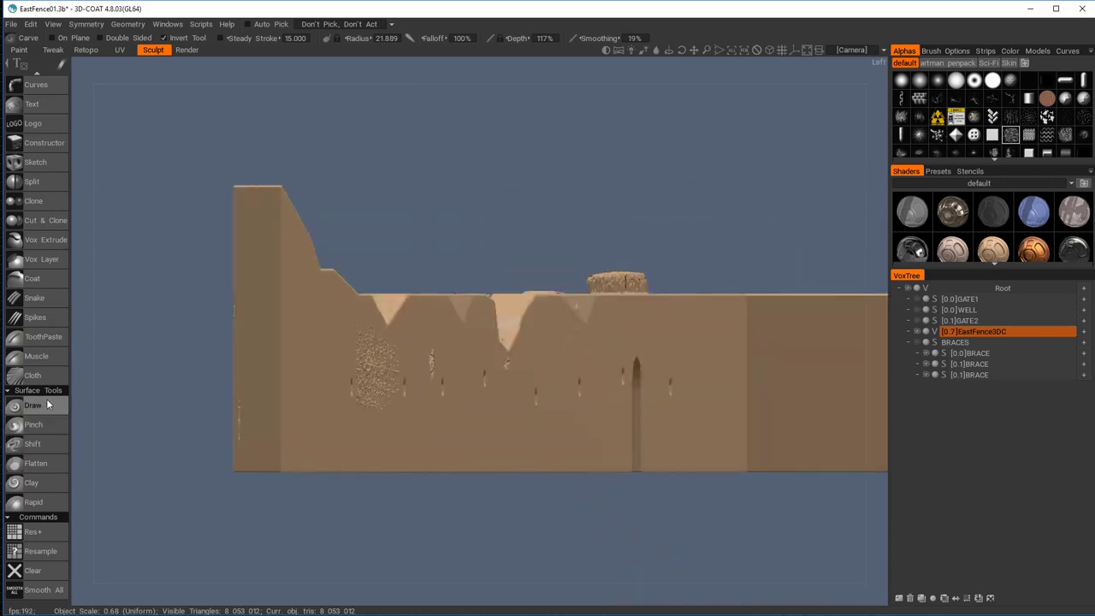
scroll(40, 360, "up", 5)
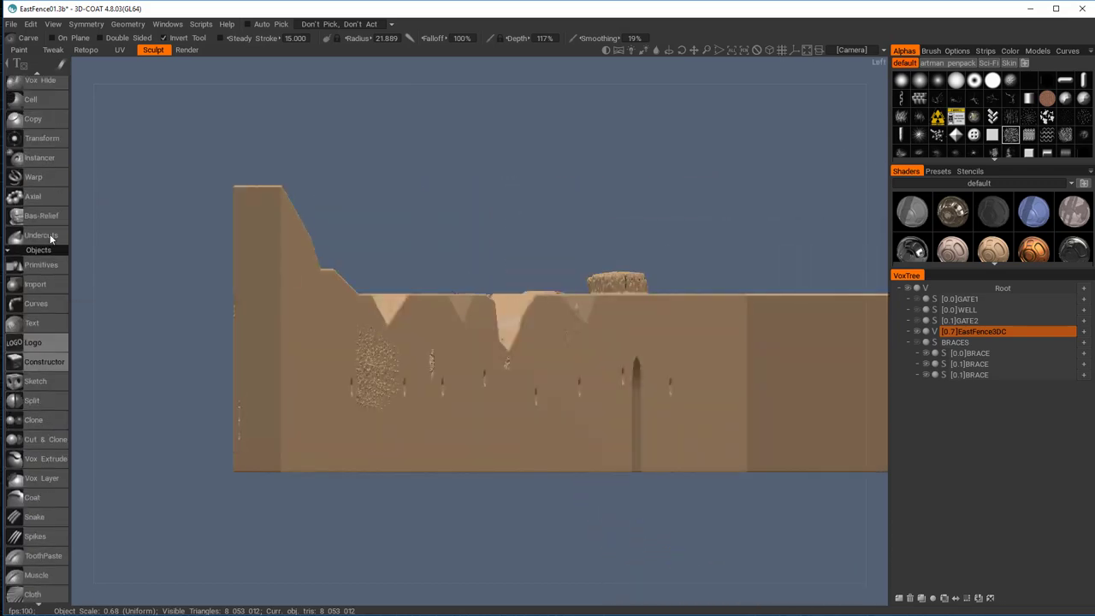
scroll(43, 410, "up", 5)
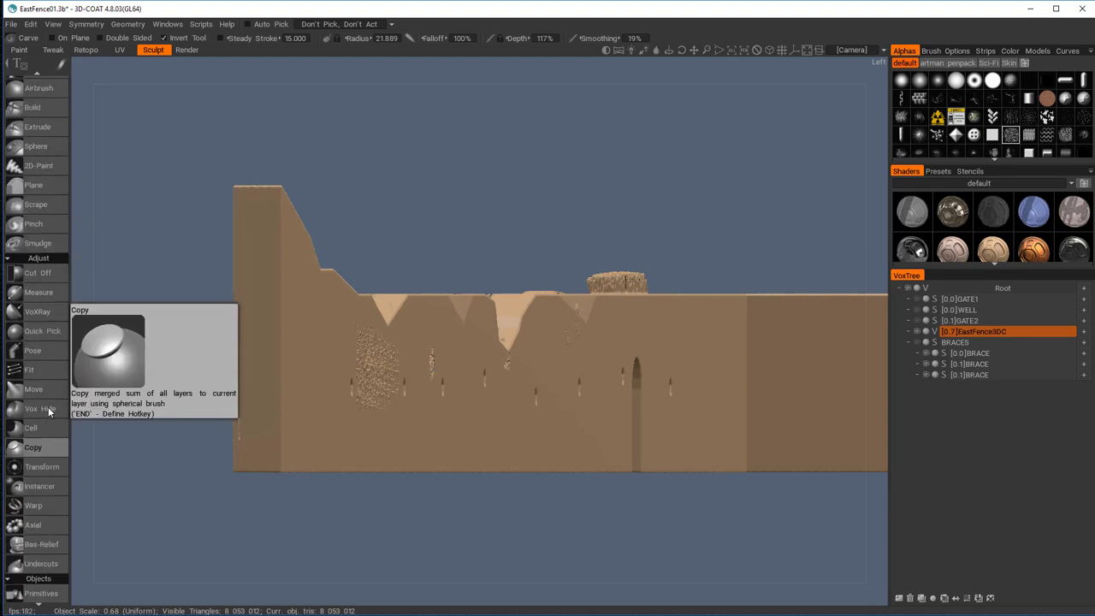
left_click(44, 276)
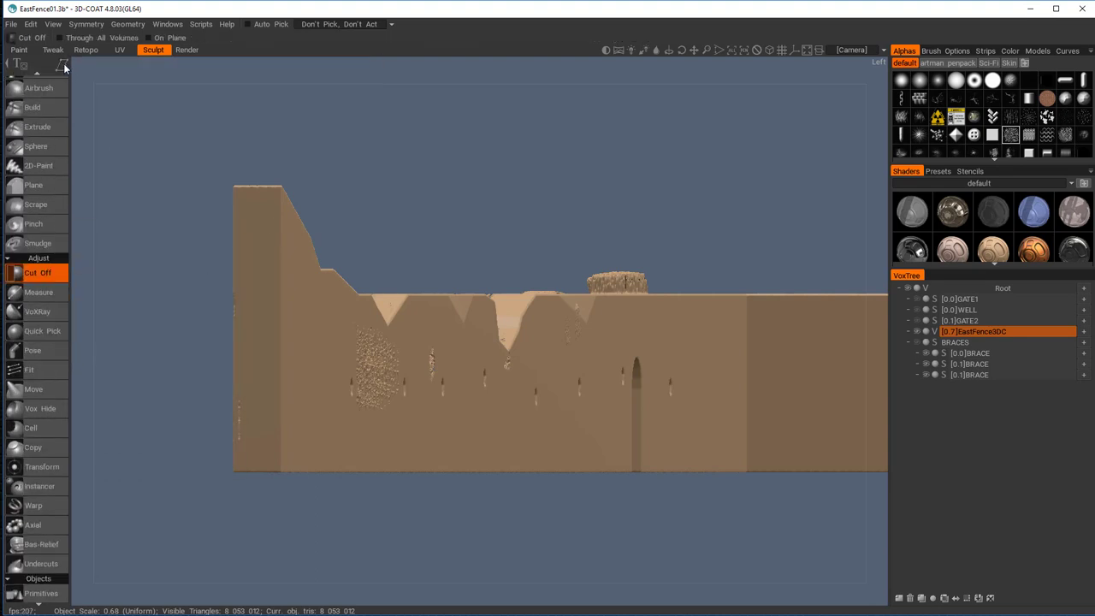
mouse_move(64, 67)
left_click_drag(508, 190, 575, 222)
left_click_drag(648, 274, 657, 291)
middle_click_drag(566, 212, 410, 220)
key("ctrl+z")
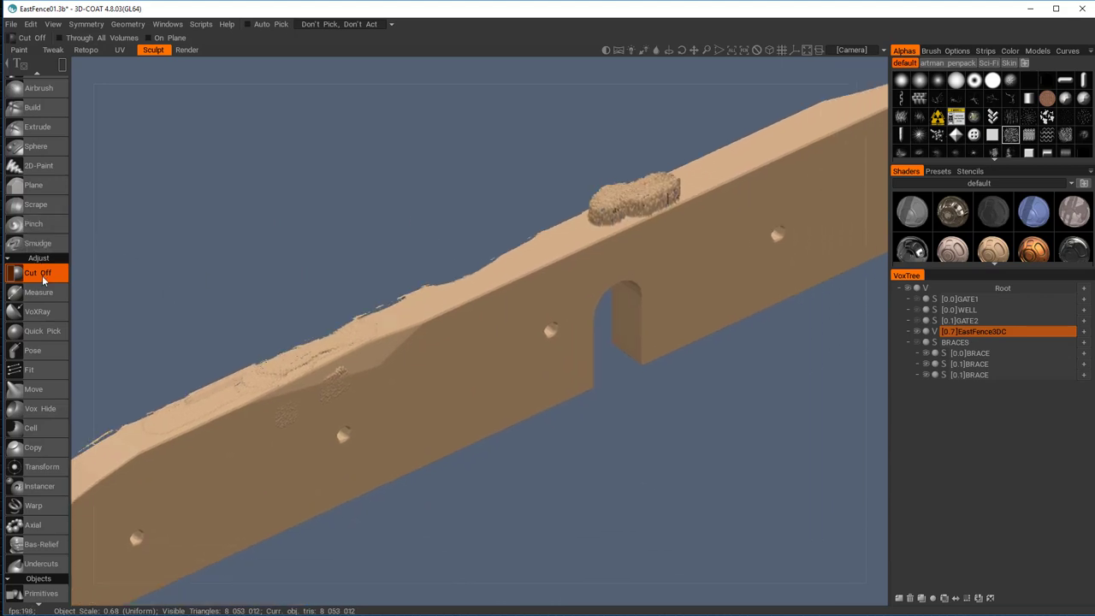
Define a three-point plane for the Plane brush from points on the wall's top surface either side of the lump and near the corner
scroll(42, 278, "up", 2)
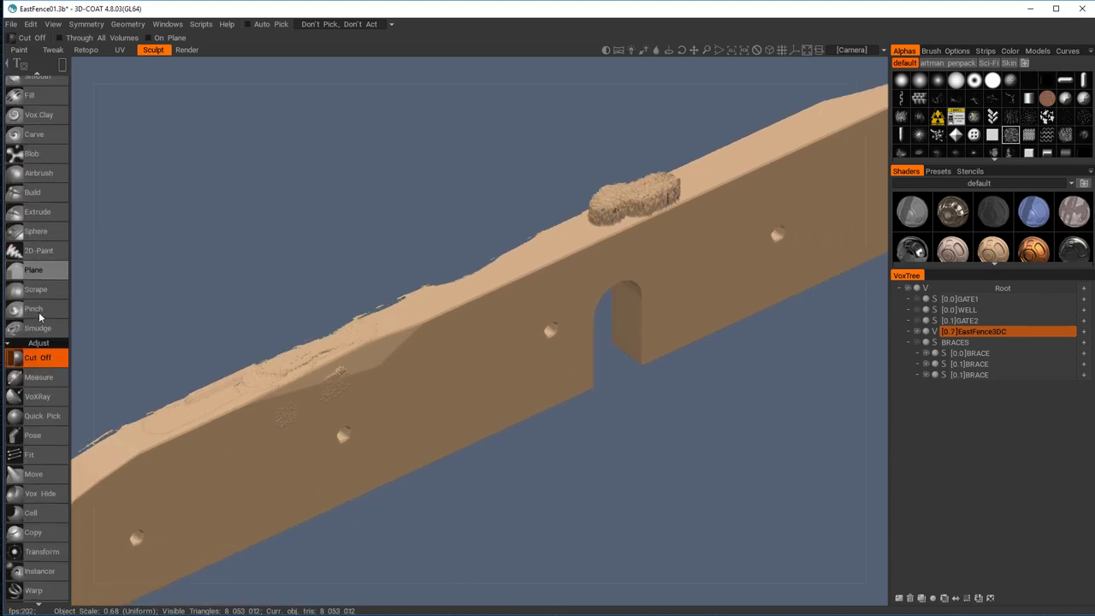
left_click(34, 269)
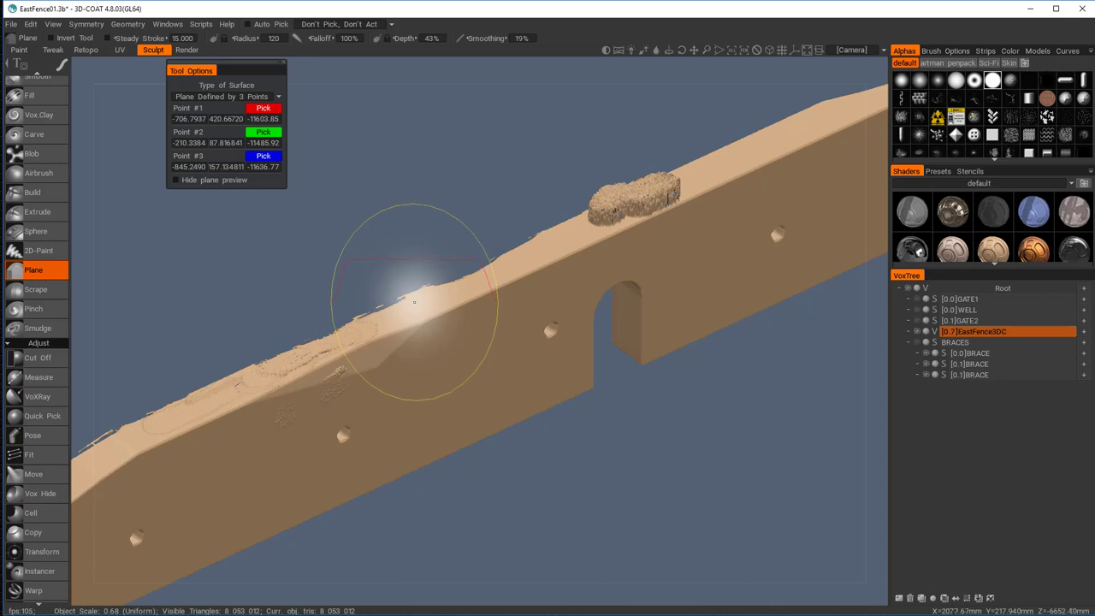
left_click(417, 298)
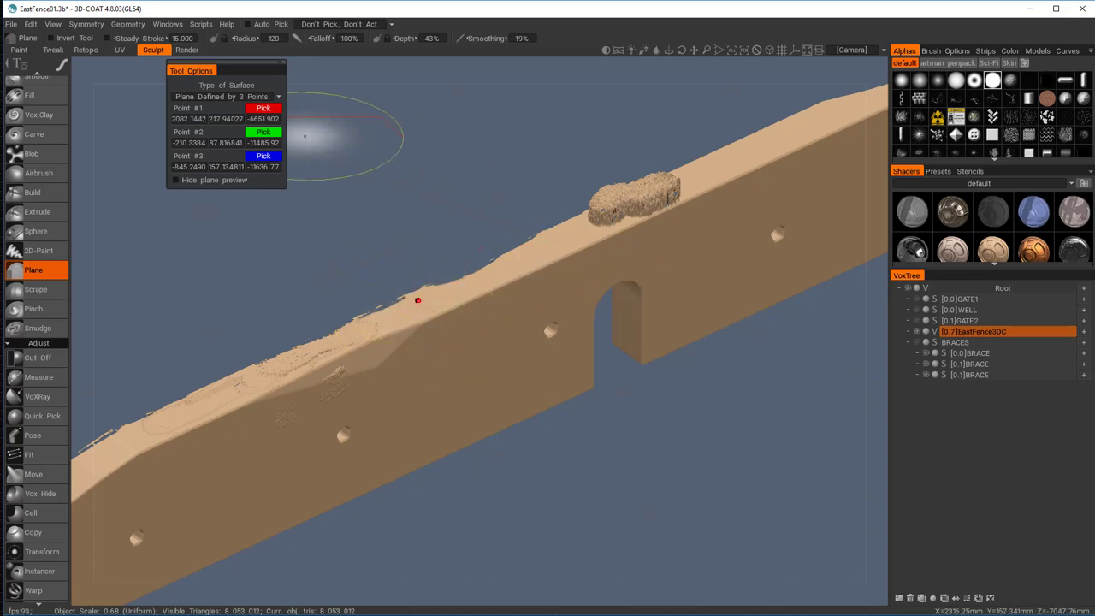
left_click(262, 133)
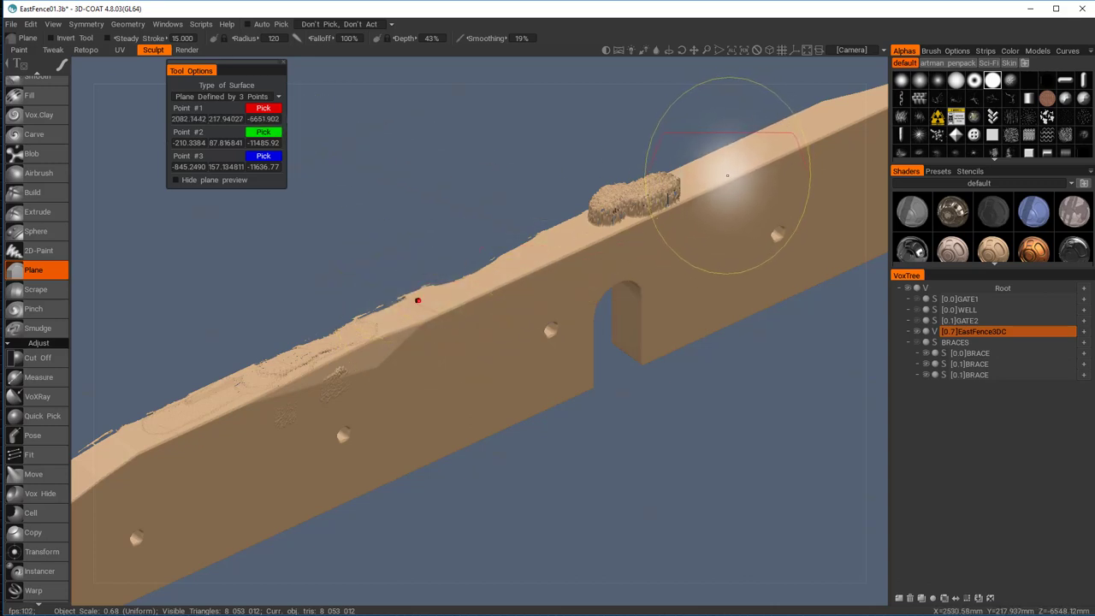
left_click(727, 175)
middle_click_drag(744, 170, 334, 333)
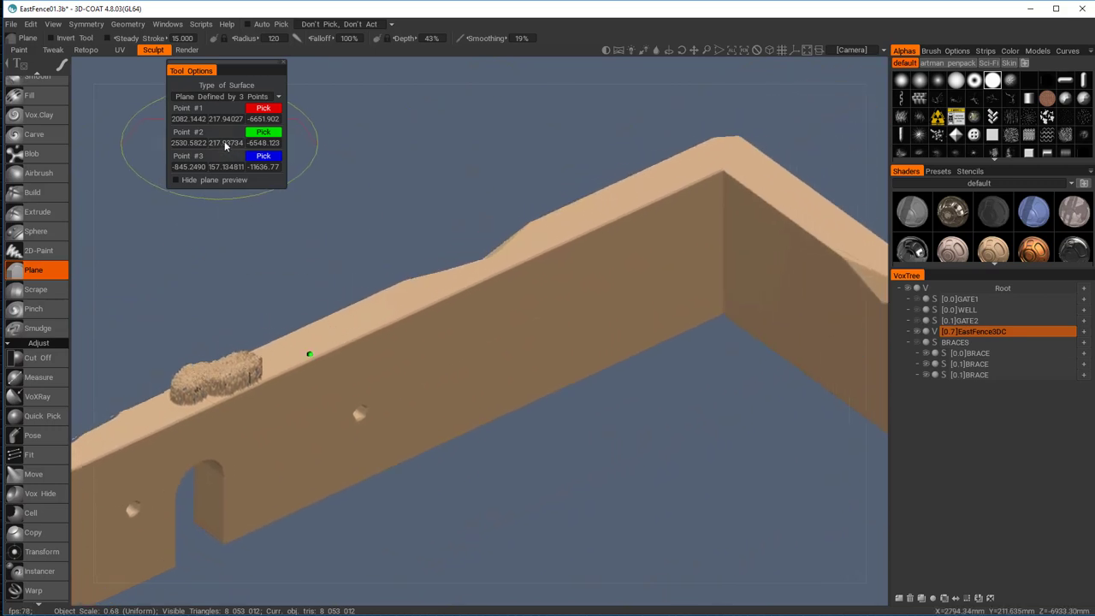
left_click(254, 158)
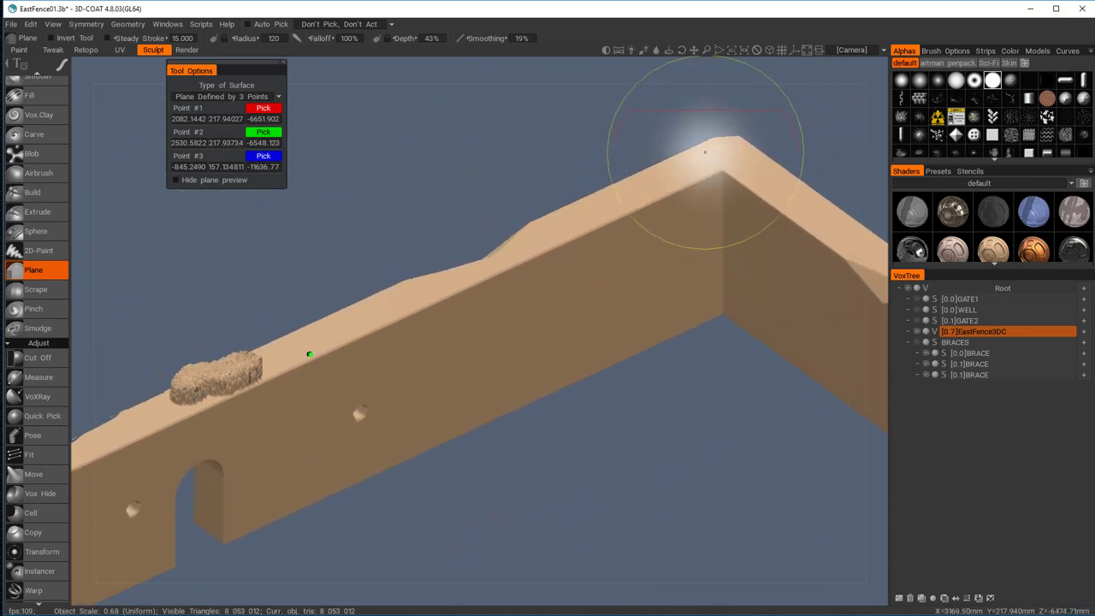
left_click(705, 151)
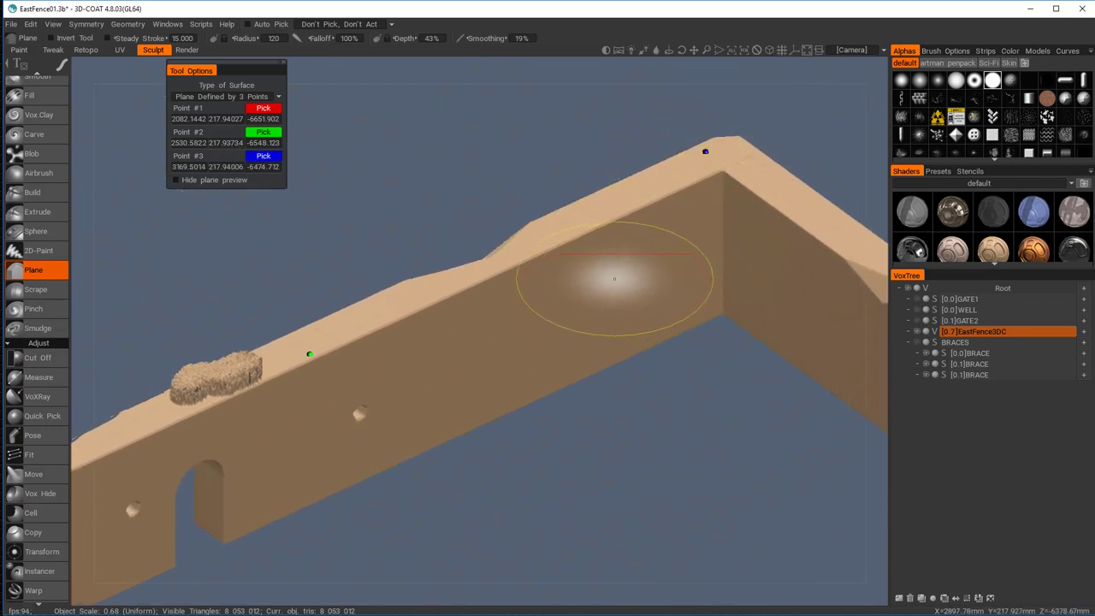
mouse_move(603, 280)
middle_mouse_down()
mouse_move(792, 189)
mouse_move(696, 220)
middle_mouse_up()
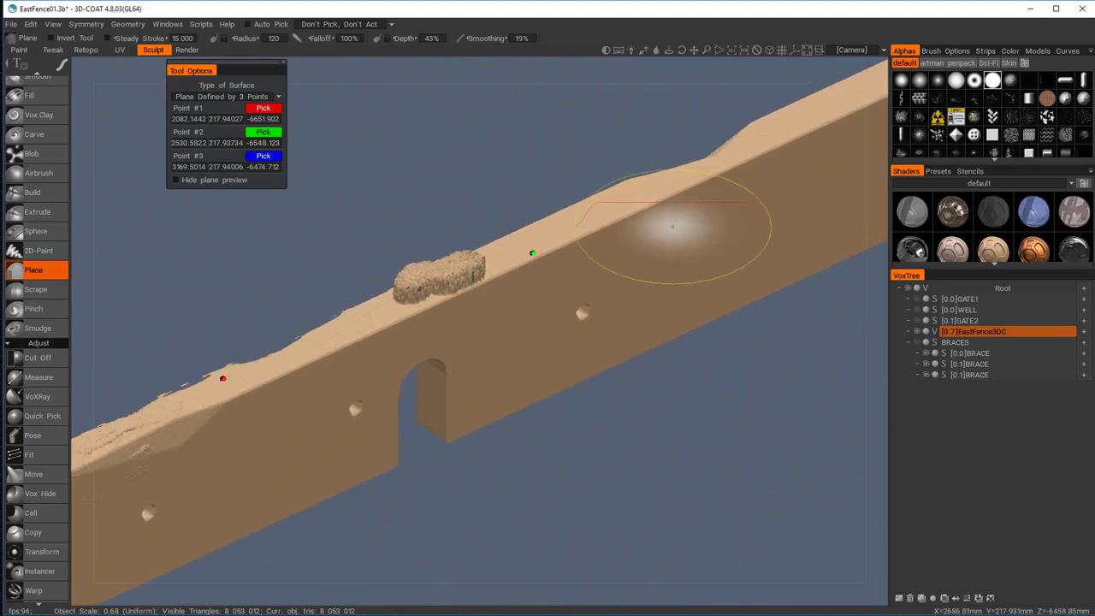
Try to shave the rough lump down to the picked plane with the Plane brush, using radii of about 21 and 47
scroll(675, 237, "down", 7)
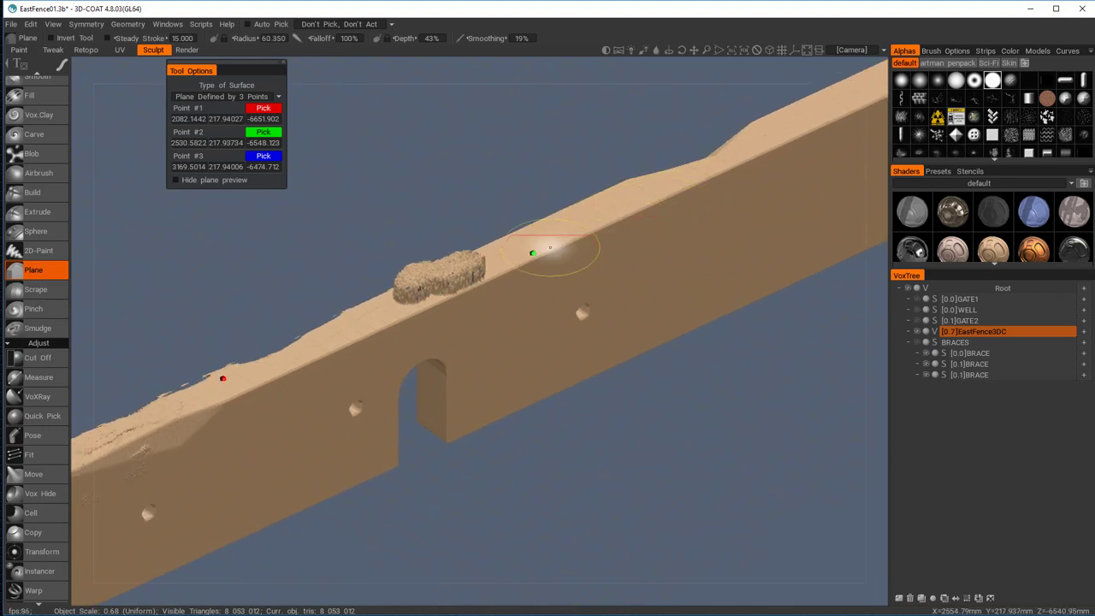
left_click_drag(496, 266, 468, 272)
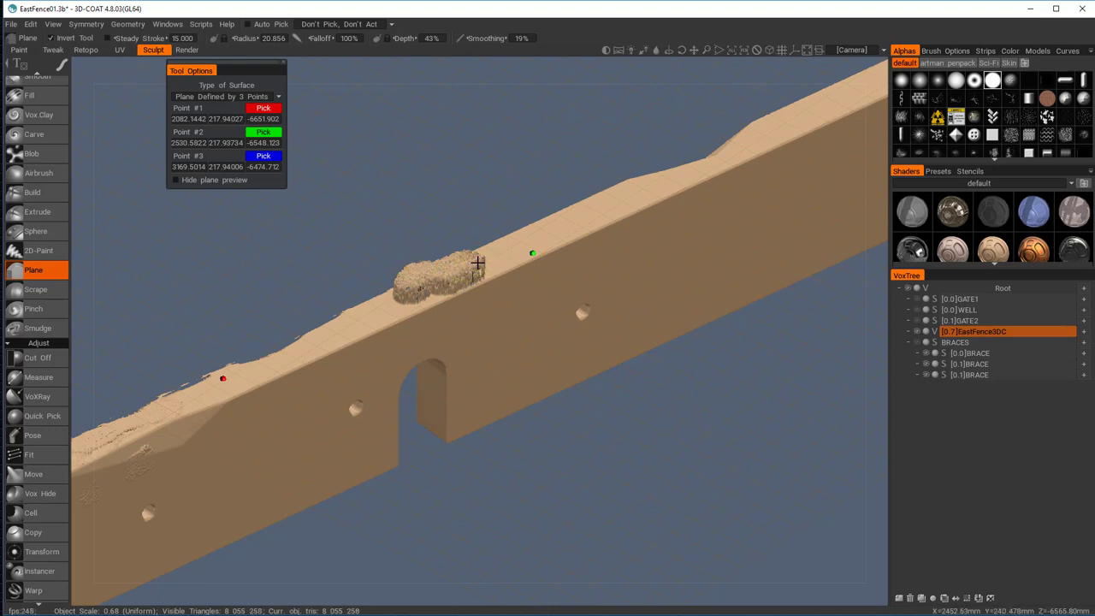
left_click_drag(477, 263, 446, 344, "alt")
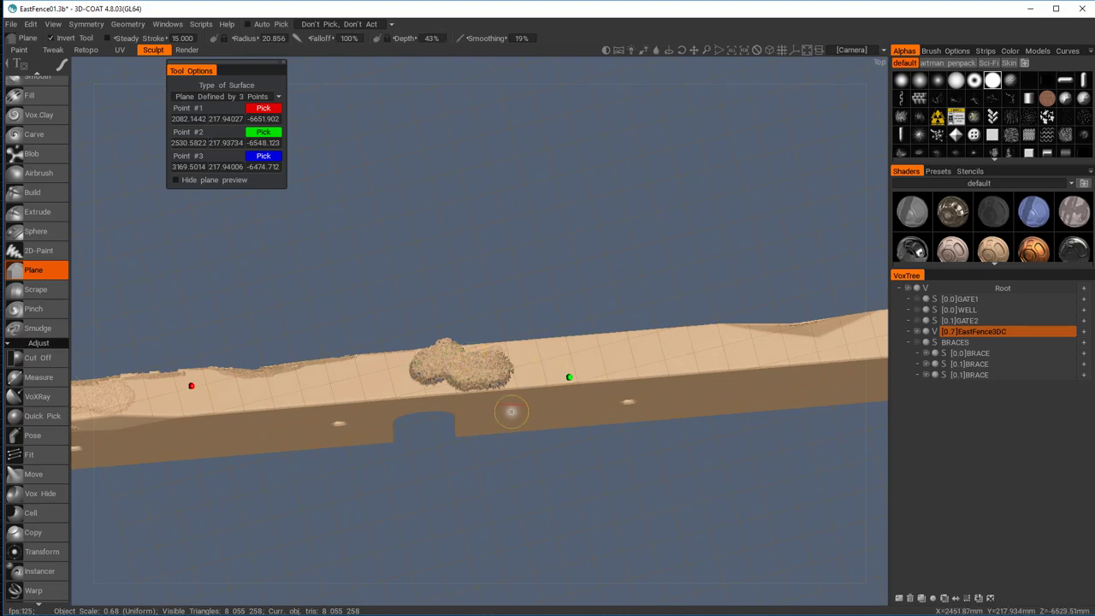
middle_click_drag(530, 369, 537, 326)
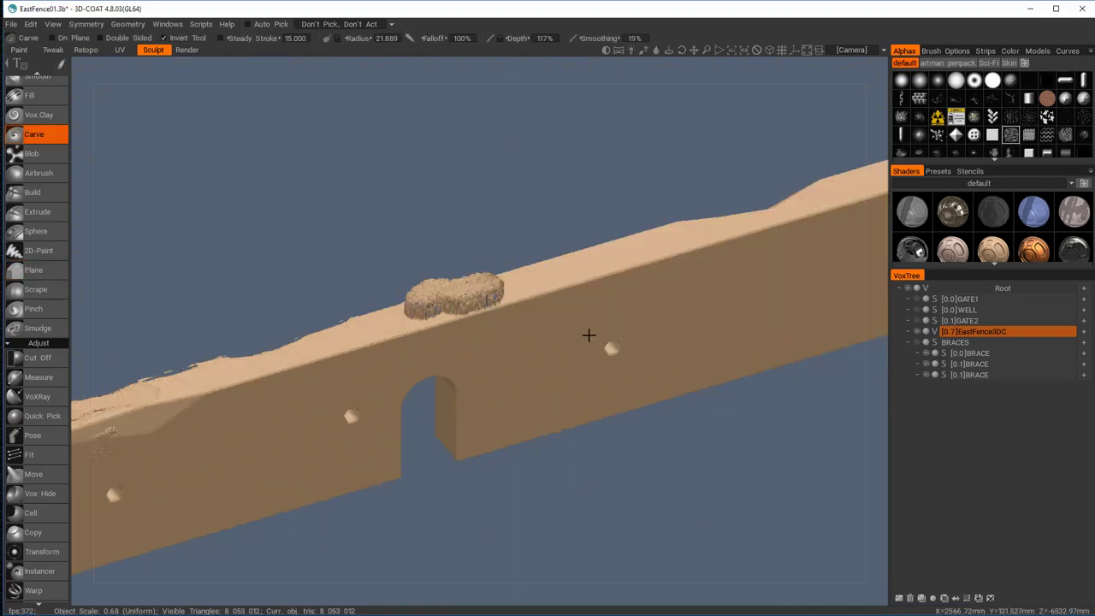
mouse_move(589, 336)
left_mouse_down("alt")
mouse_move(555, 342)
mouse_move(583, 339)
left_mouse_up("alt")
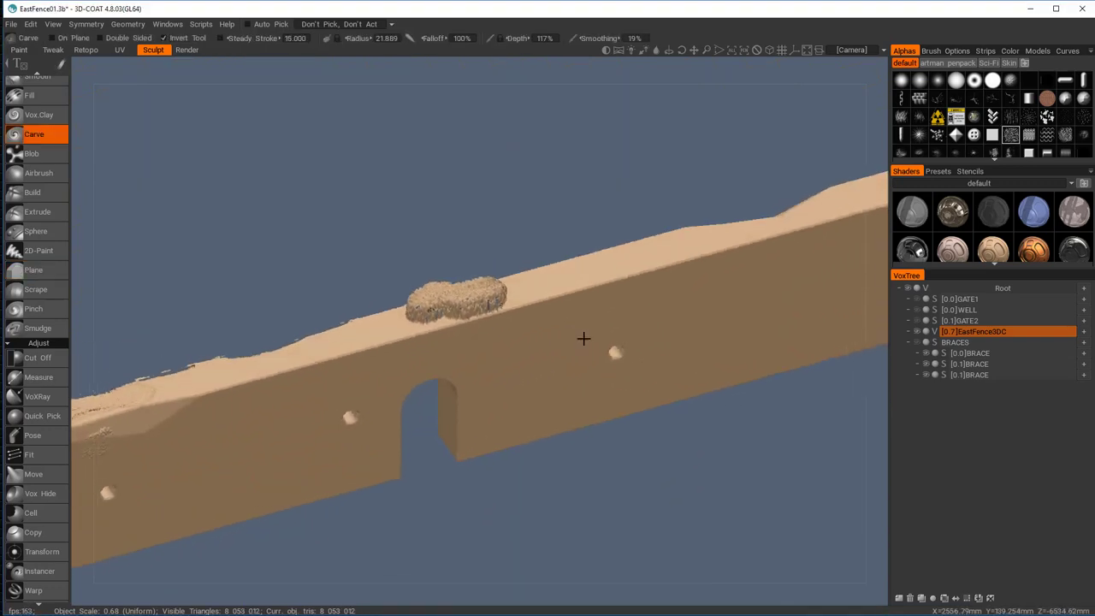
left_click(34, 269)
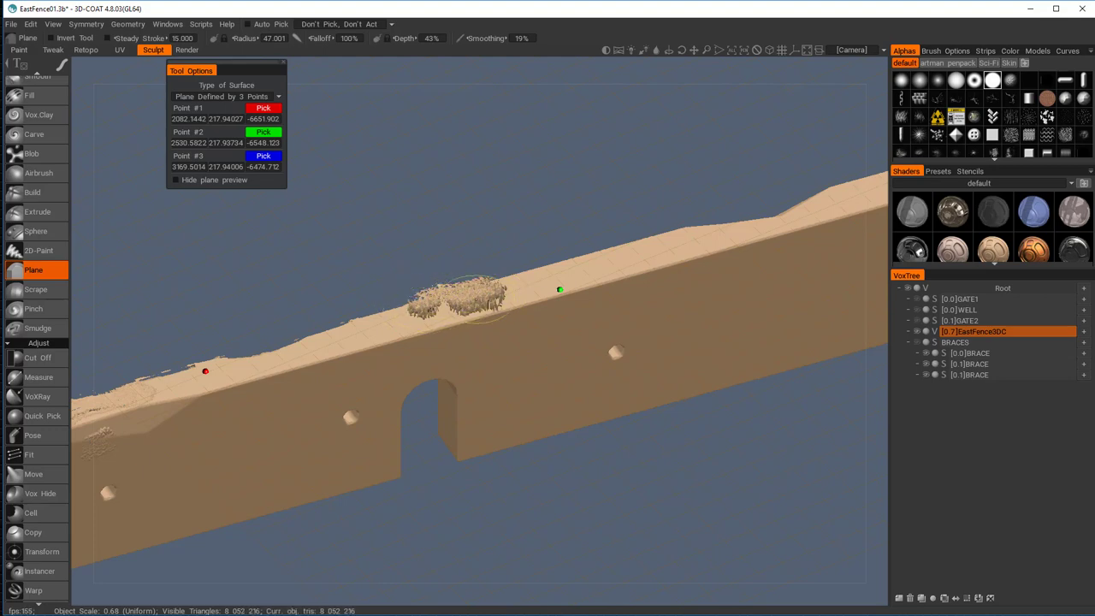
Cut the rough lump off above the arched doorway with a polygonal Cut Off outline running along the wall's top edge
left_click_drag(477, 300, 515, 229, "alt")
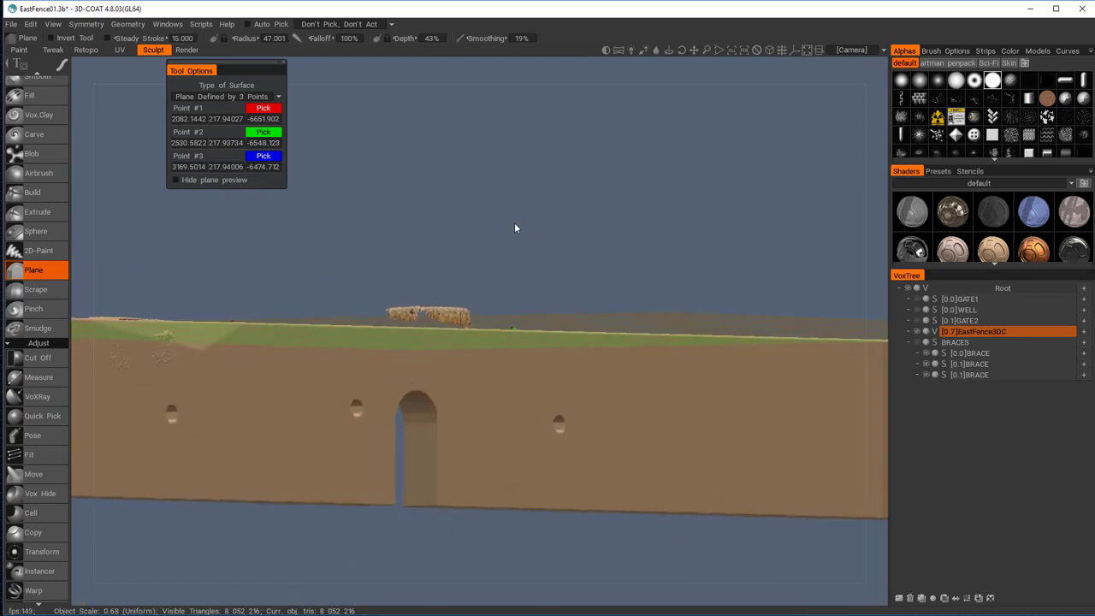
left_click(38, 358)
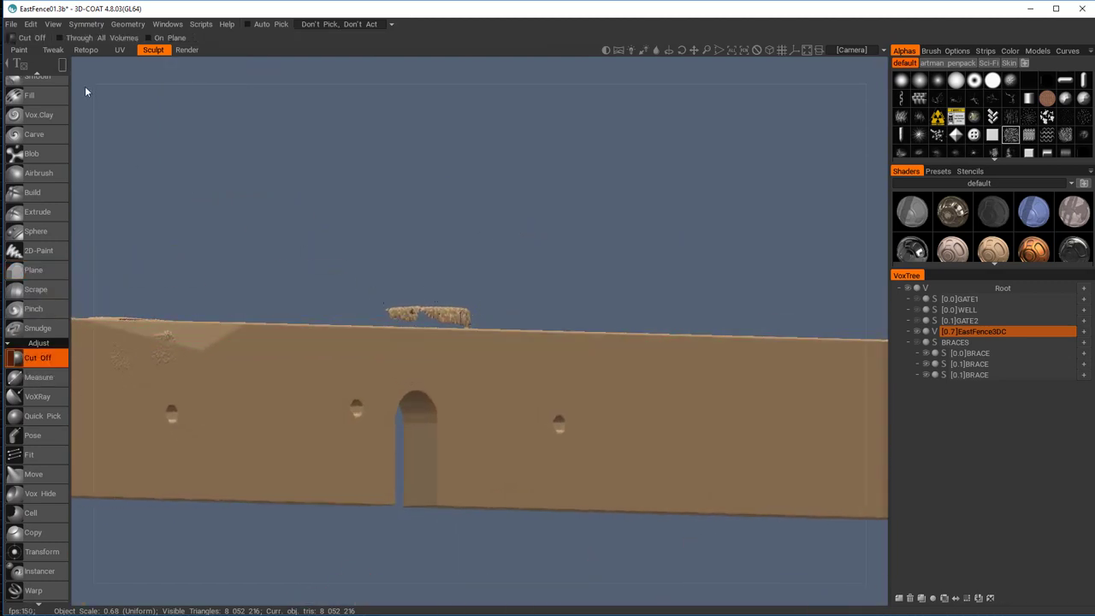
left_click(61, 65)
left_click(384, 326)
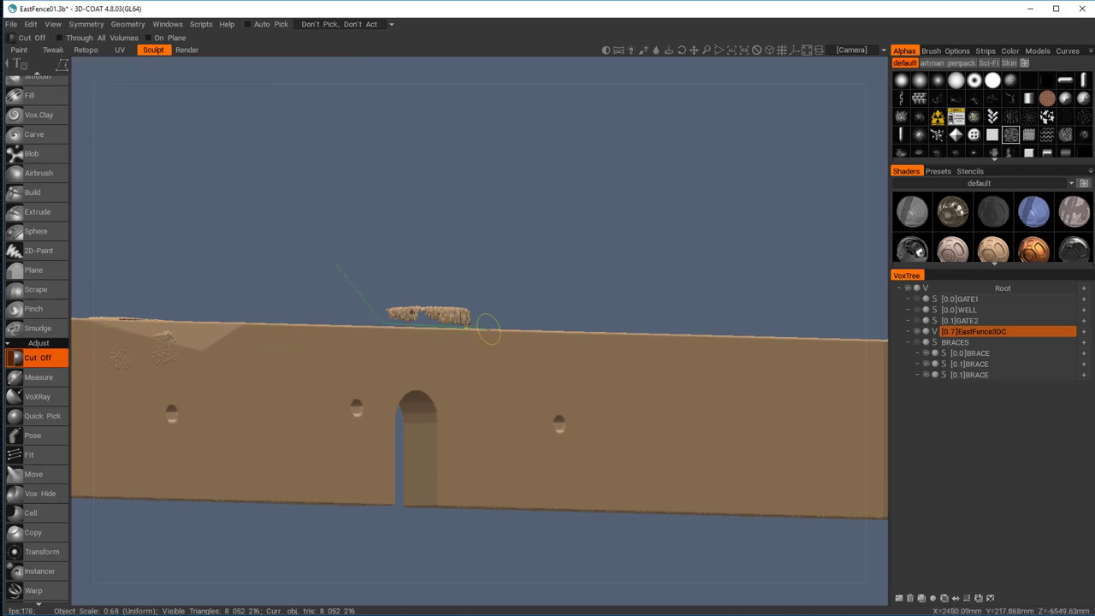
left_click(488, 267)
double_click(426, 265)
Set the Carve brush depth to 5% and wear down the wall's top surface above the arched doorway, undoing the last stroke
left_click_drag(402, 253, 373, 328, "alt")
middle_click_drag(381, 310, 389, 344, "alt")
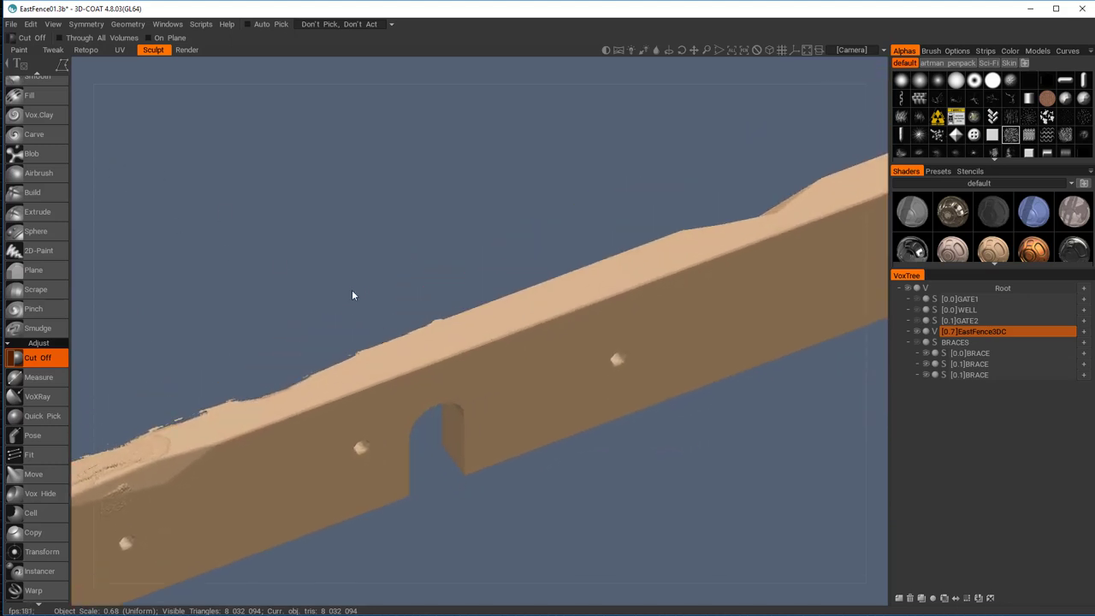
left_click(36, 134)
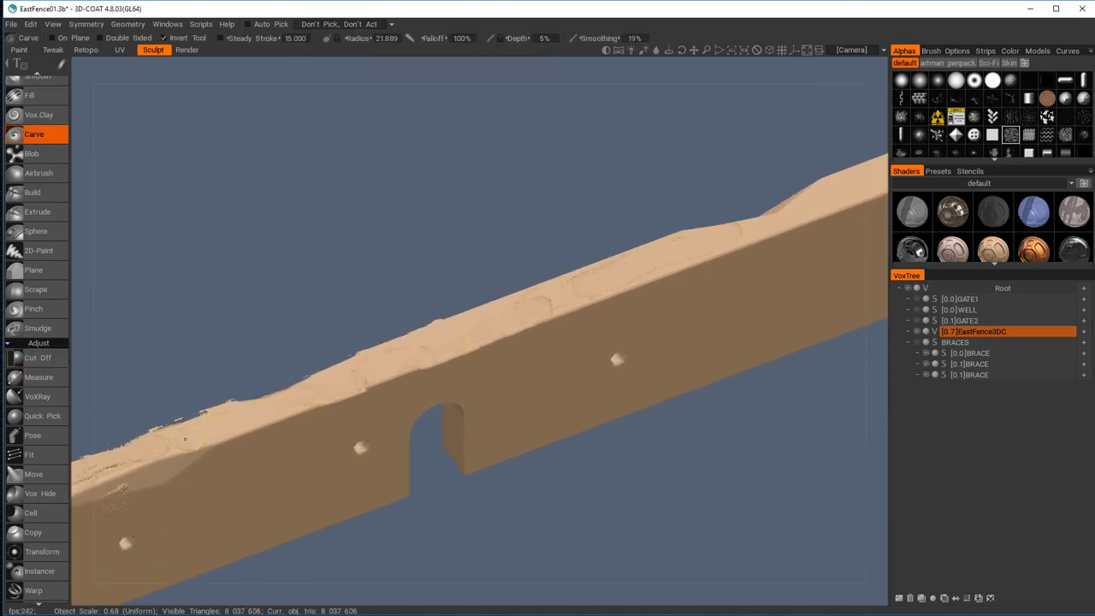
left_click_drag(560, 326, 641, 313)
middle_click_drag(641, 313, 535, 384, "alt")
left_click_drag(561, 366, 518, 379)
key("ctrl+z")
Reduce the Carve radius to 10.110 and chip the upper edges, vertical seam and nearby notch around the wall's inner corner
mouse_move(414, 349)
middle_mouse_down("alt")
mouse_move(538, 426)
mouse_move(368, 164)
middle_mouse_up("alt")
mouse_move(608, 165)
left_mouse_down()
mouse_move(602, 425)
mouse_move(773, 285)
left_mouse_up()
middle_click_drag(541, 175, 336, 145, "alt")
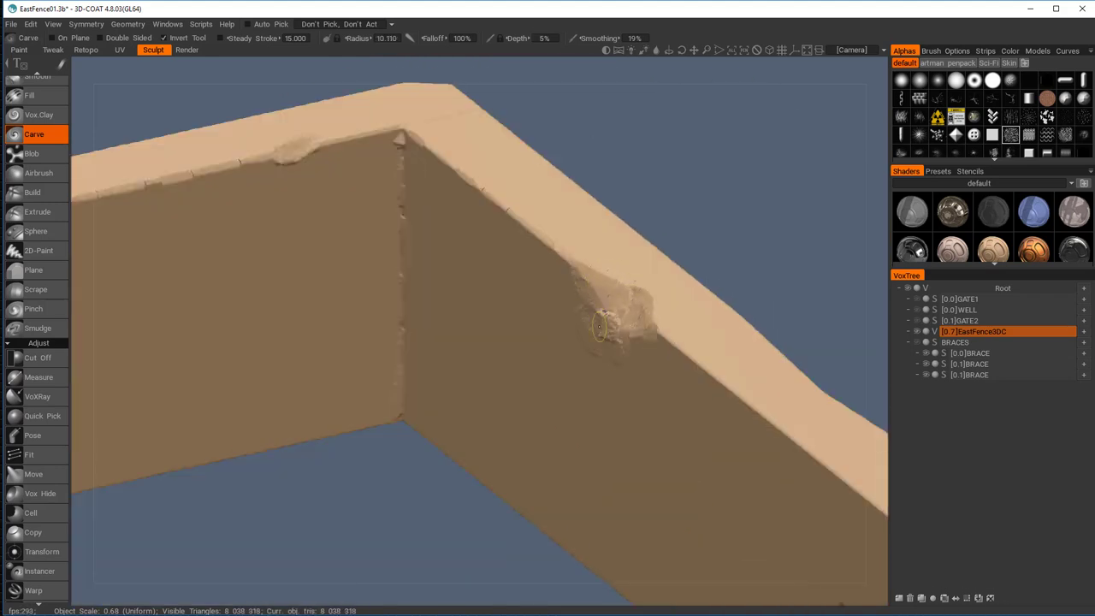
middle_click_drag(602, 325, 445, 357)
middle_click_drag(770, 449, 602, 396, "alt")
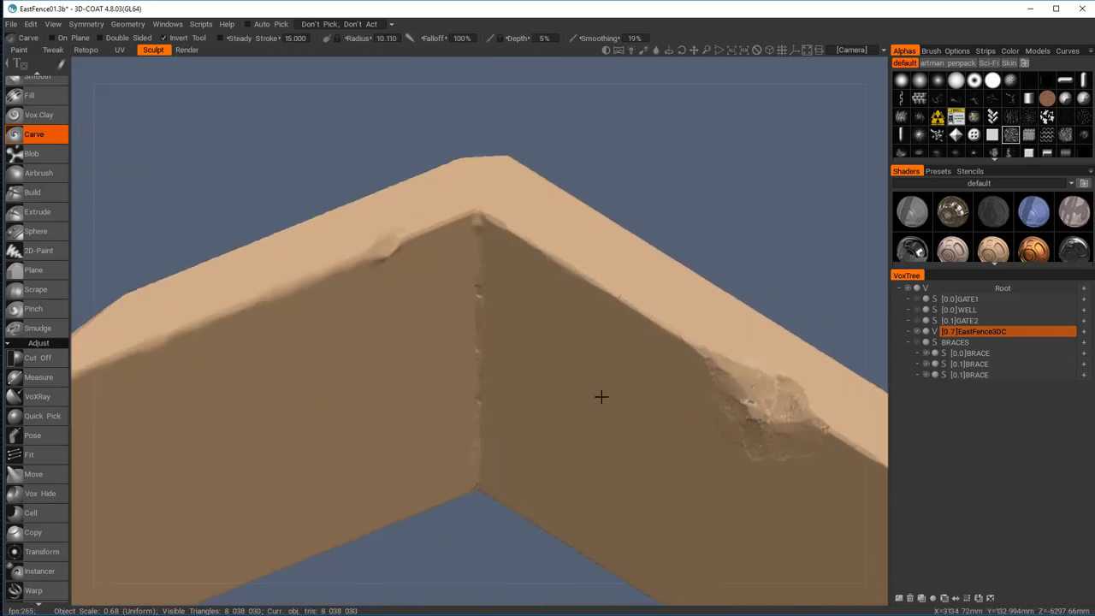
Set the Carve radius to 51.906 and depth to 2%, and roughen the adjoining wall's face up to the round hole before the V-shaped dip
left_click_drag(601, 396, 569, 333, "alt")
right_click_drag(570, 333, 607, 368)
mouse_move(608, 368)
left_mouse_down()
mouse_move(188, 323)
mouse_move(401, 441)
left_mouse_up()
middle_click_drag(401, 442, 366, 392)
mouse_move(366, 393)
left_mouse_down()
mouse_move(697, 435)
mouse_move(743, 362)
mouse_move(523, 287)
left_mouse_up()
middle_click_drag(542, 280, 174, 316)
mouse_move(232, 261)
left_mouse_down()
mouse_move(308, 267)
mouse_move(451, 315)
mouse_move(457, 451)
mouse_move(703, 503)
left_mouse_up()
middle_click_drag(604, 434, 428, 413)
mouse_move(358, 205)
left_mouse_down()
mouse_move(434, 276)
mouse_move(475, 399)
mouse_move(680, 518)
left_mouse_up()
middle_click_drag(724, 457, 556, 452)
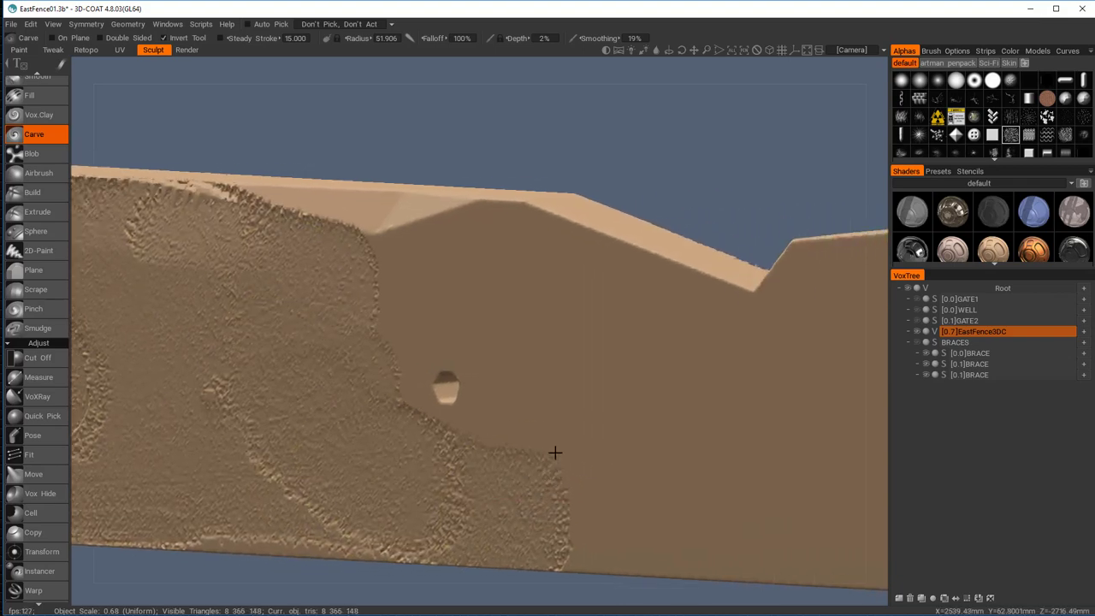
Continue roughening the wall face past the V-shaped dip and around the round holes to the wall's far end
mouse_move(436, 319)
left_mouse_down()
mouse_move(467, 296)
mouse_move(535, 436)
mouse_move(709, 421)
left_mouse_up()
middle_click_drag(709, 421, 407, 367)
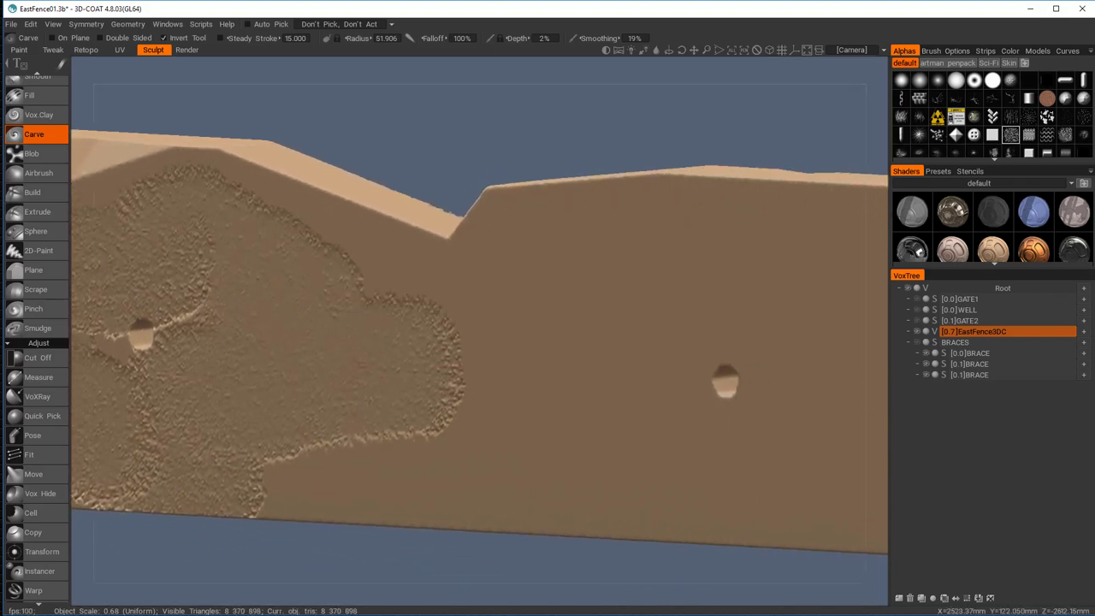
mouse_move(354, 267)
left_mouse_down()
mouse_move(588, 320)
mouse_move(541, 274)
mouse_move(341, 449)
left_mouse_up()
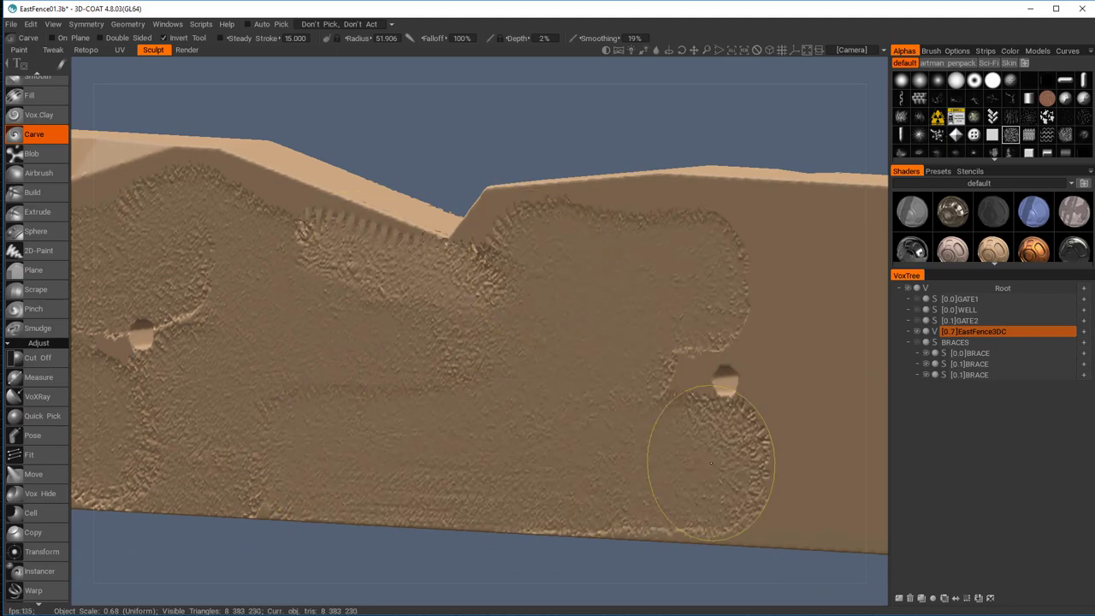
mouse_move(710, 465)
middle_mouse_down()
mouse_move(406, 393)
mouse_move(379, 362)
mouse_move(193, 443)
mouse_move(440, 347)
mouse_move(476, 362)
mouse_move(770, 369)
mouse_move(752, 369)
middle_mouse_up()
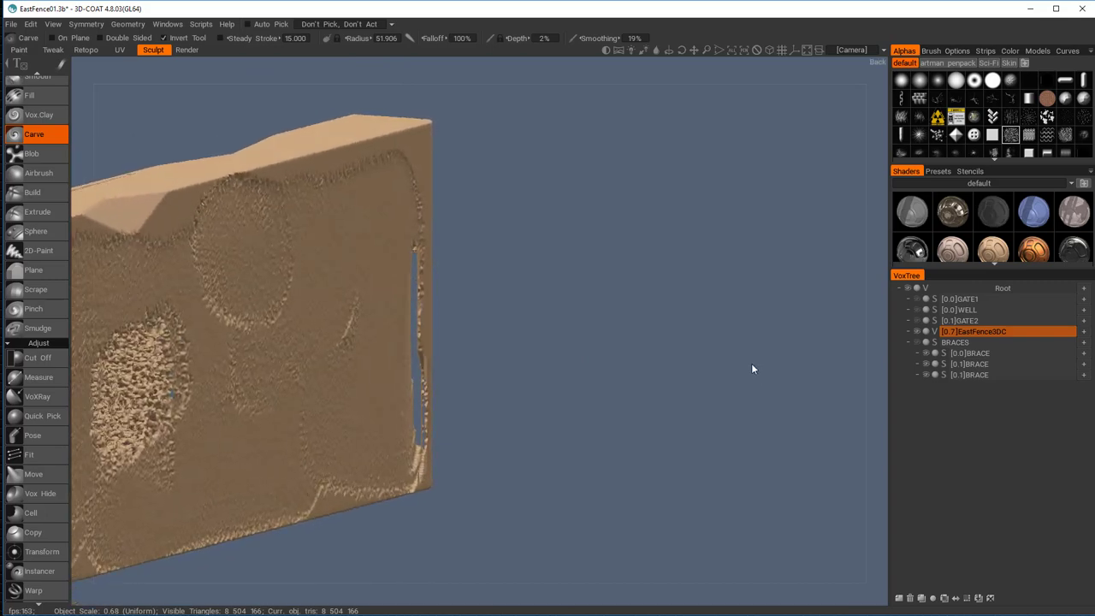
Close the long gap beside the wall's end edge with the Fill brush at radius 28.381 and 70% depth, and patch the end face
left_click(35, 95)
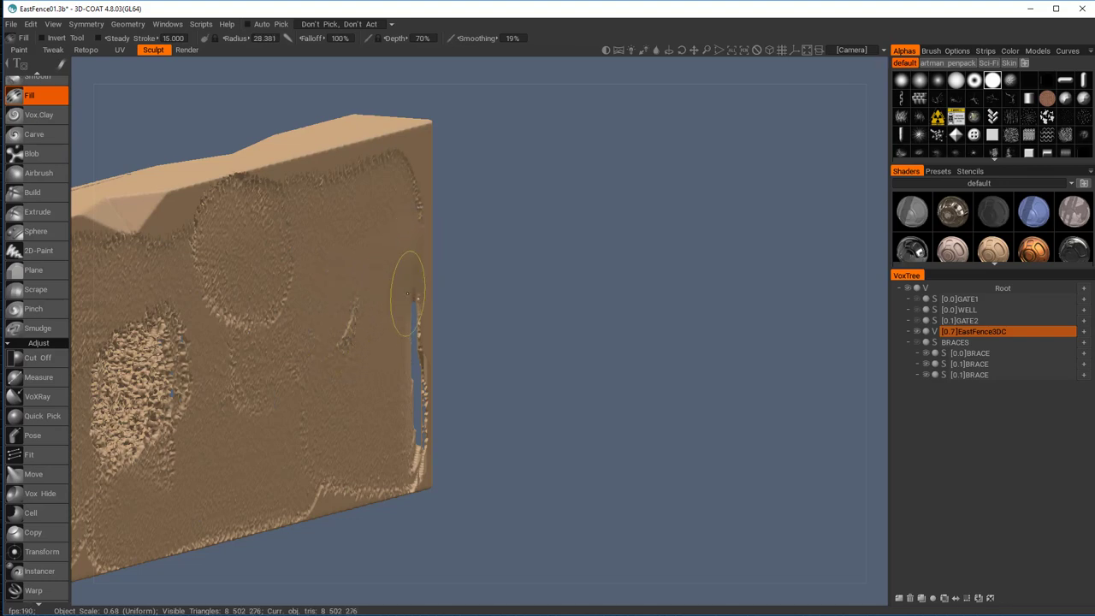
left_click_drag(416, 340, 412, 331)
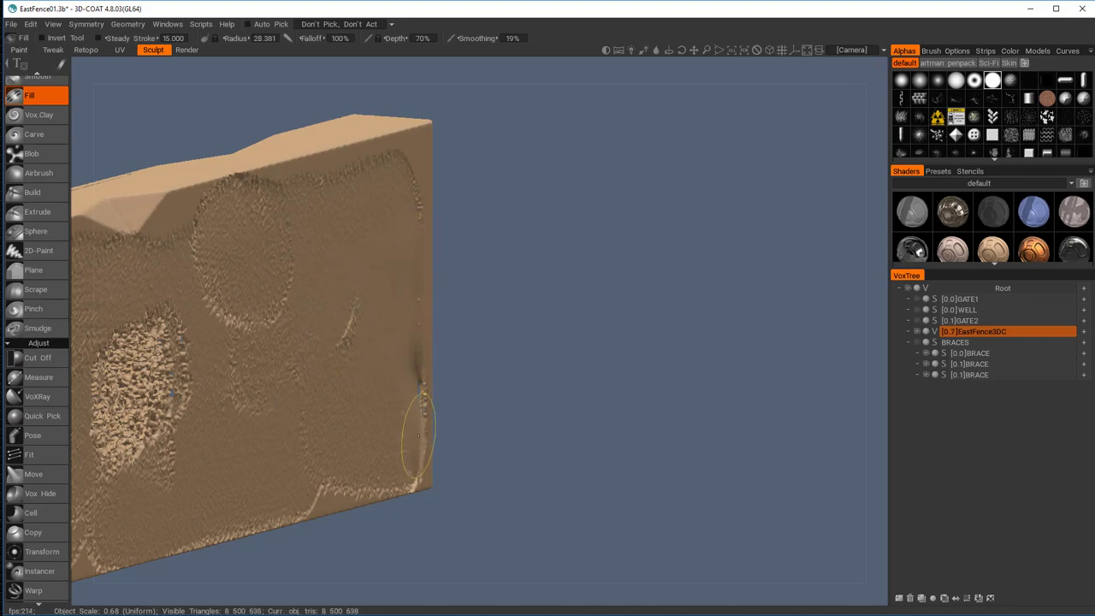
mouse_move(419, 436)
left_mouse_down()
mouse_move(414, 378)
mouse_move(124, 355)
mouse_move(44, 383)
mouse_move(319, 332)
left_mouse_up()
mouse_move(375, 278)
left_mouse_down()
mouse_move(387, 272)
mouse_move(379, 335)
left_mouse_up()
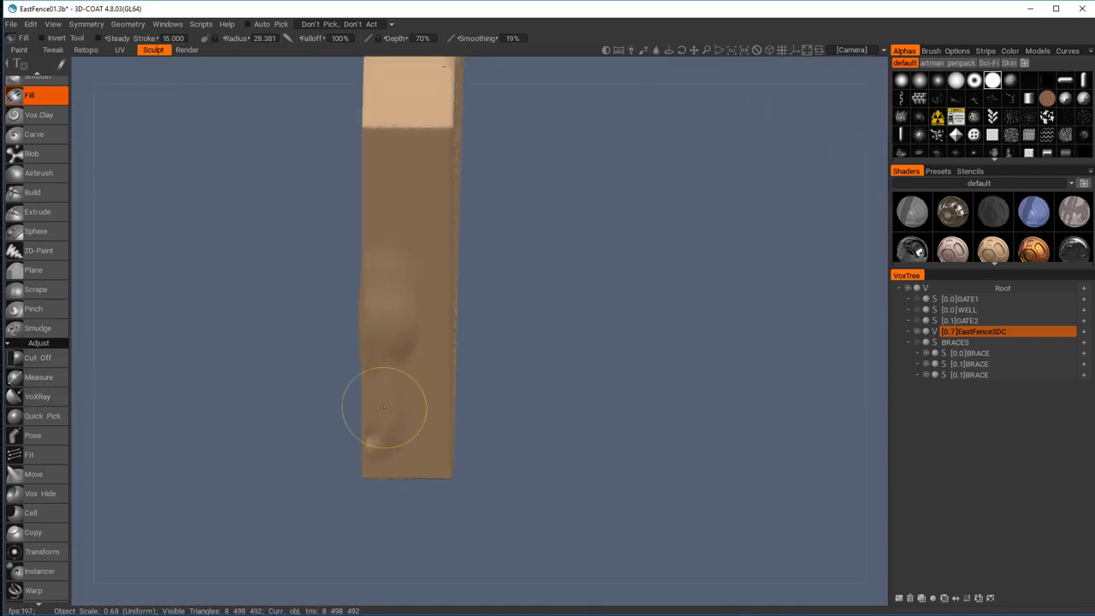
left_click_drag(384, 407, 420, 382)
mouse_move(420, 381)
middle_mouse_down()
mouse_move(501, 330)
mouse_move(586, 325)
middle_mouse_up()
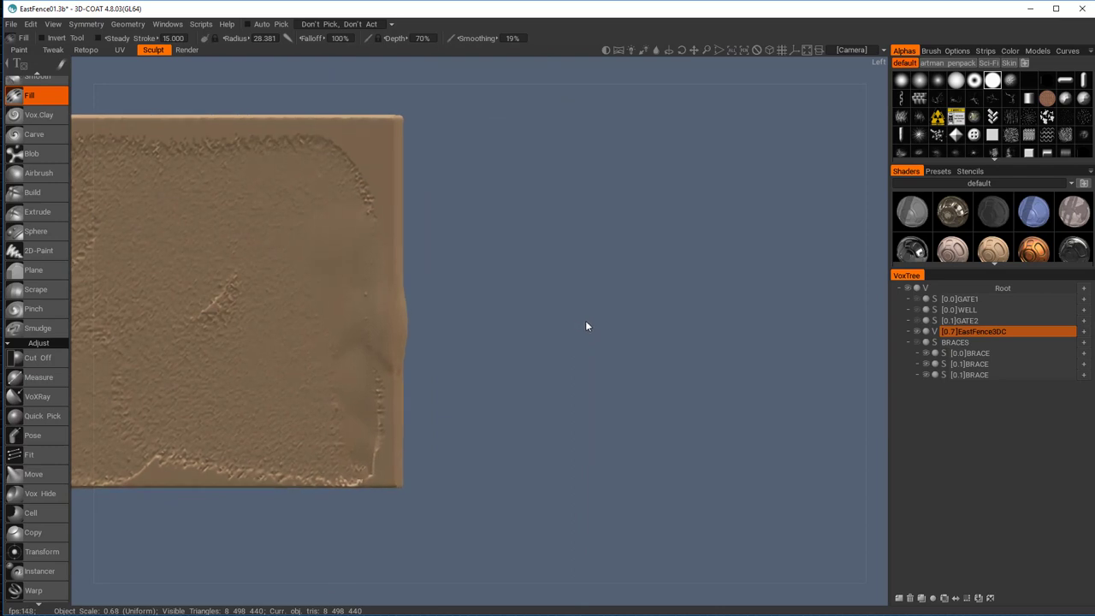
Slice off the bulge protruding past the wall's end edge with the Cut Off tool
left_click_drag(586, 326, 595, 326)
left_click_drag(484, 374, 498, 375)
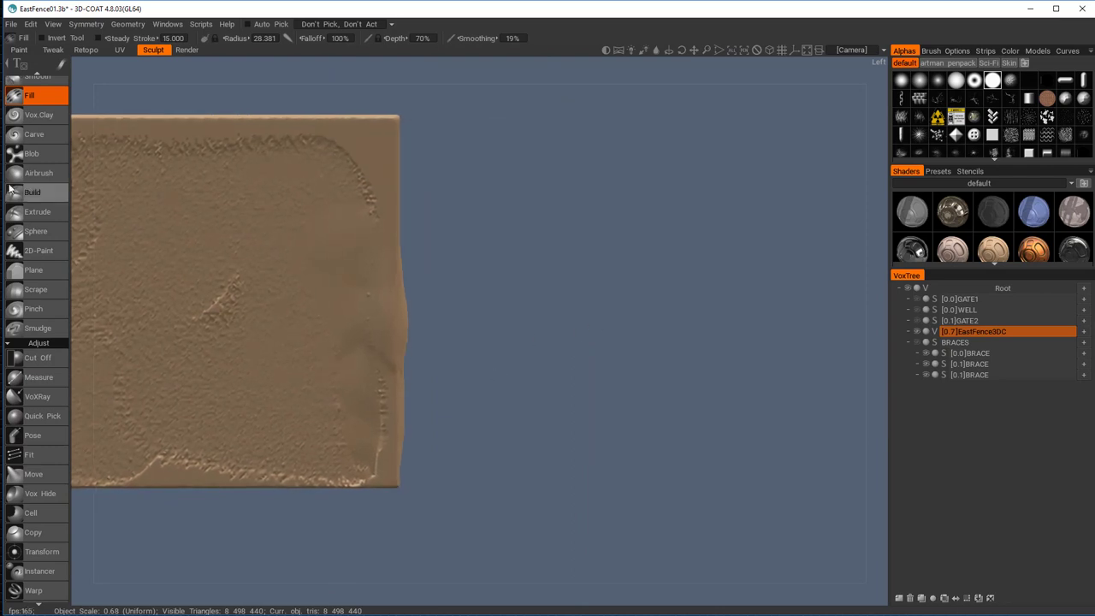
left_click(38, 357)
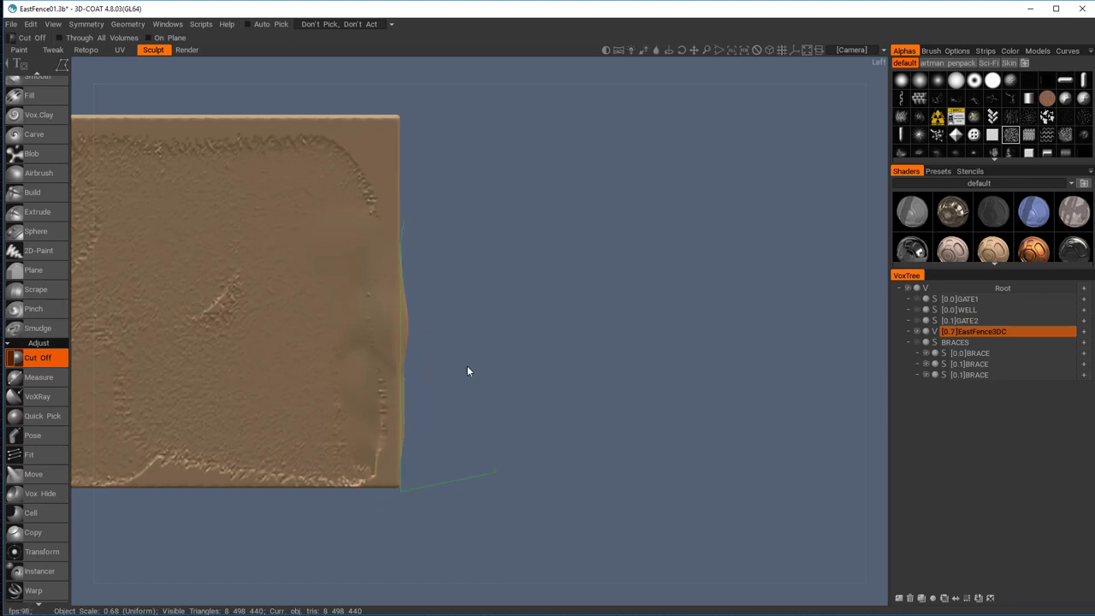
left_click_drag(454, 242, 65, 136)
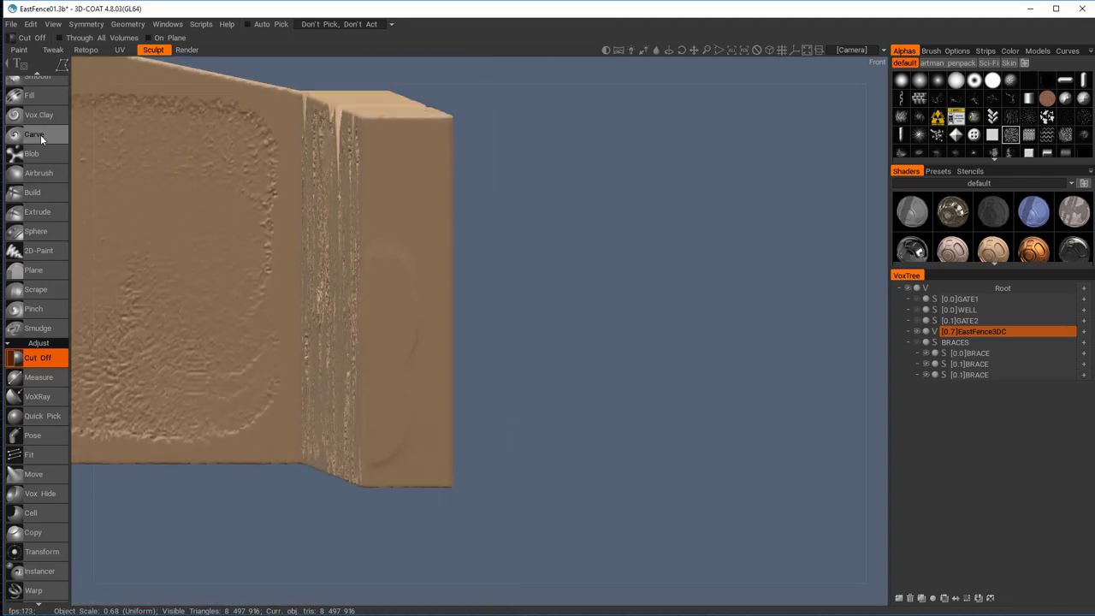
Roughen the wall's flat end face with the Carve brush at radius 21.889 and 2% depth
left_click(41, 134)
left_click(409, 178)
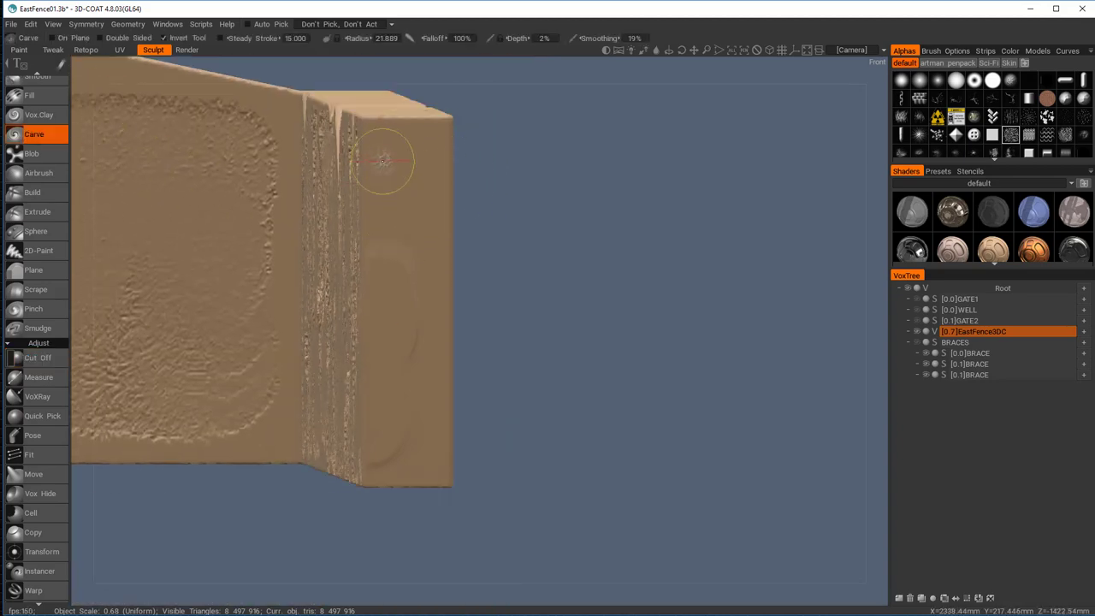
left_click_drag(383, 160, 417, 154)
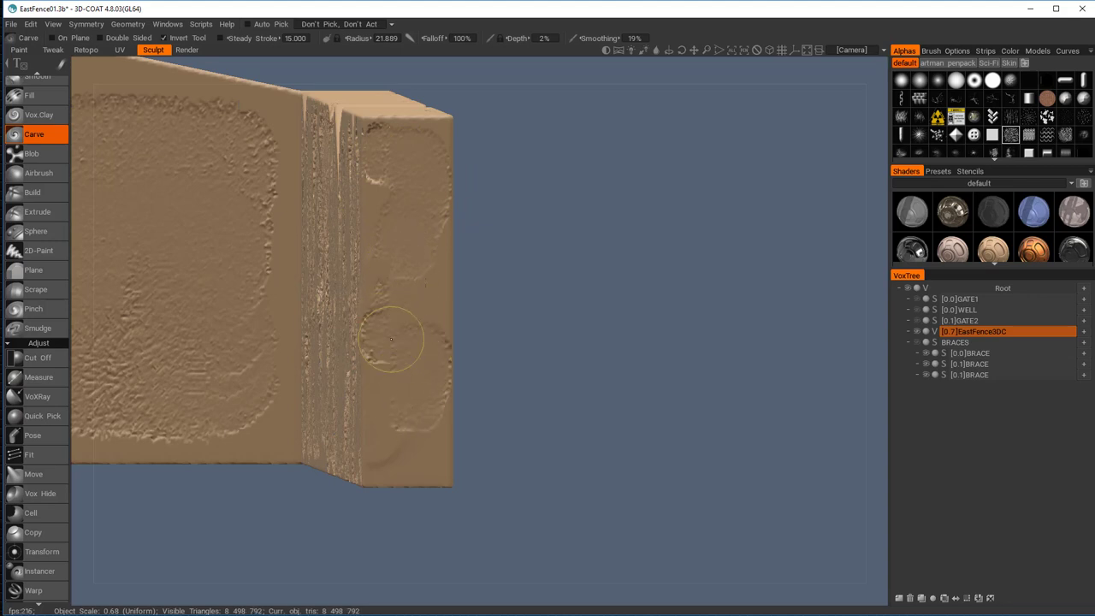
left_click_drag(418, 433, 538, 346)
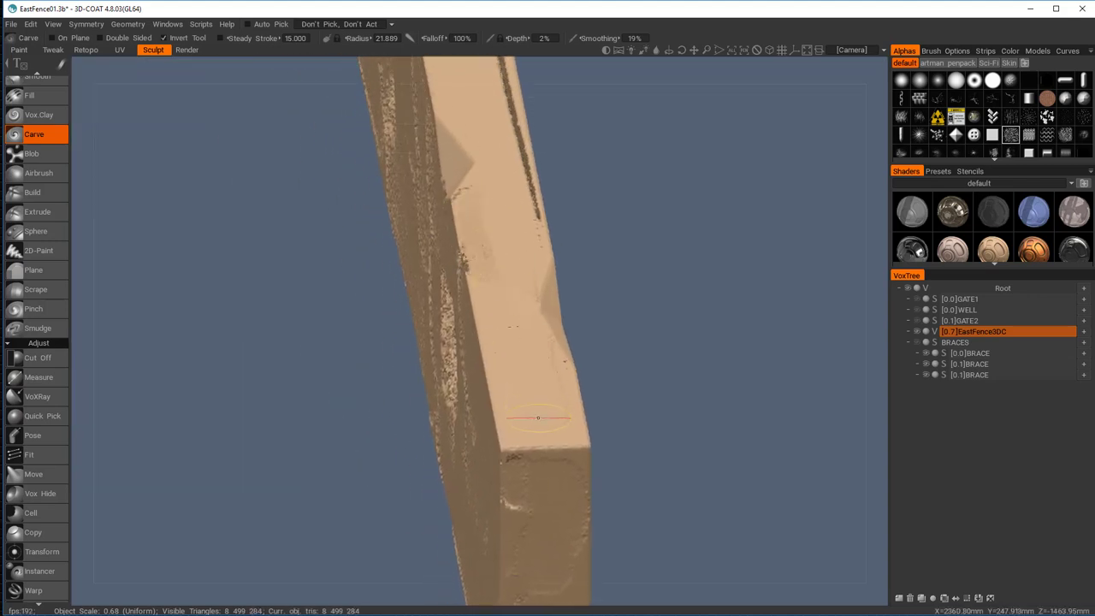
Close the long crack in the wall's top surface near the notches with the Fill brush at radius 12.423 and 70% depth
left_click_drag(498, 175, 154, 139)
left_click(31, 96)
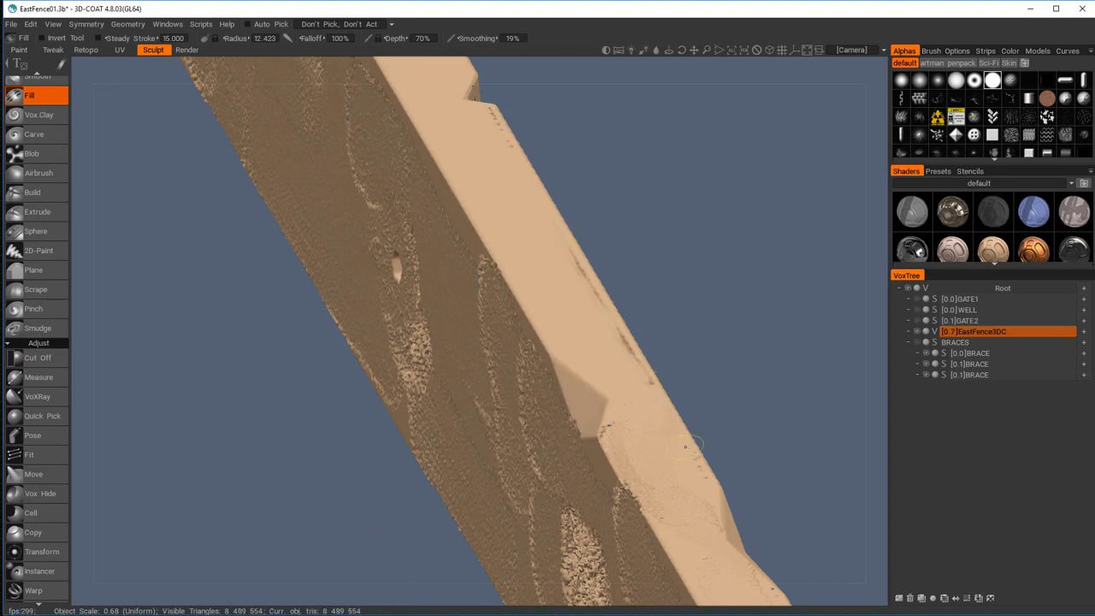
left_click_drag(547, 283, 554, 281, "alt")
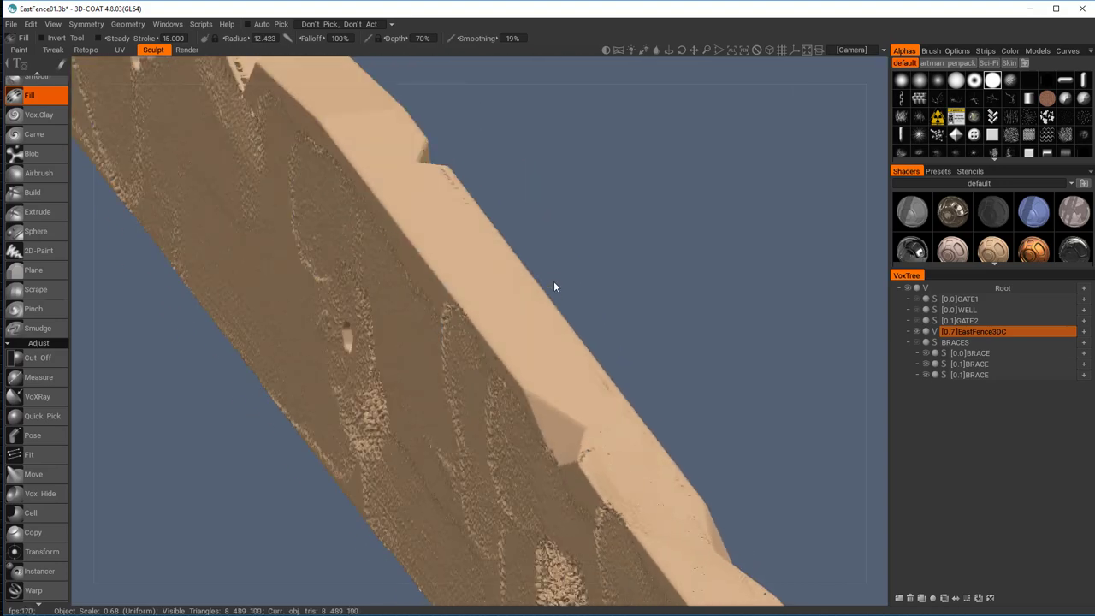
middle_click_drag(553, 281, 435, 3, "alt")
Chip the notch and roughen the wall's top surface with the Carve brush at radius 21.889
left_click(34, 135)
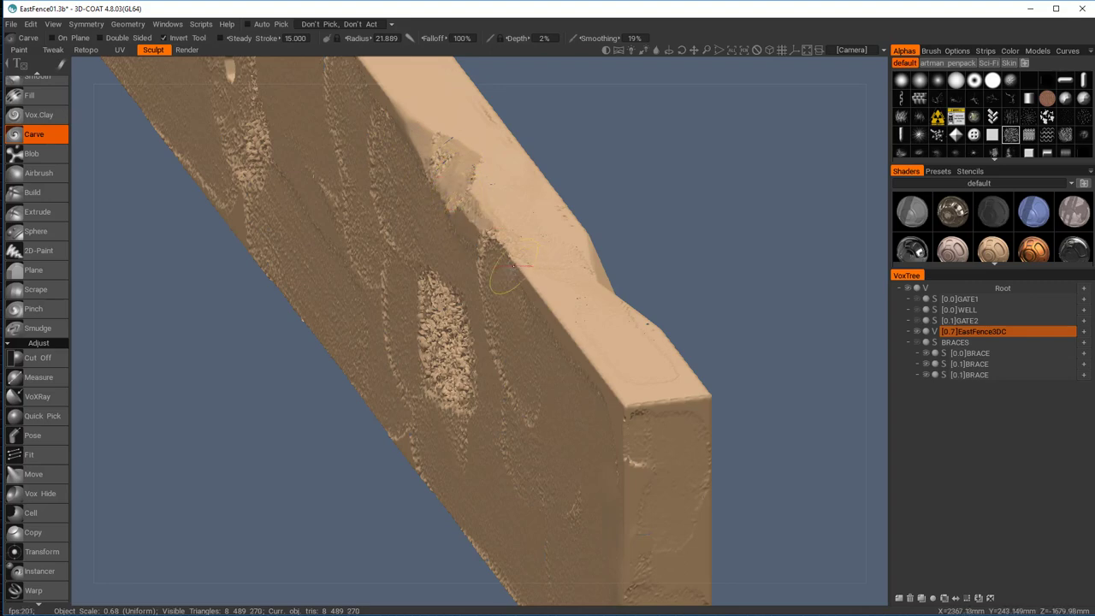
left_click_drag(566, 302, 726, 246, "alt")
middle_click_drag(728, 246, 944, 396, "alt")
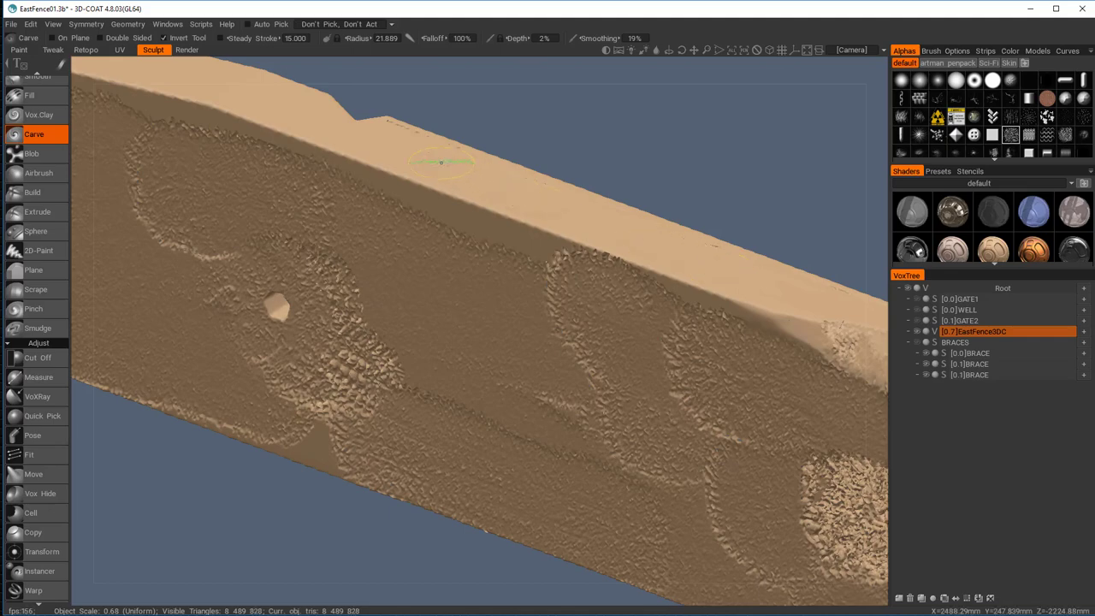
middle_click_drag(441, 162, 526, 199)
middle_click_drag(581, 221, 577, 220)
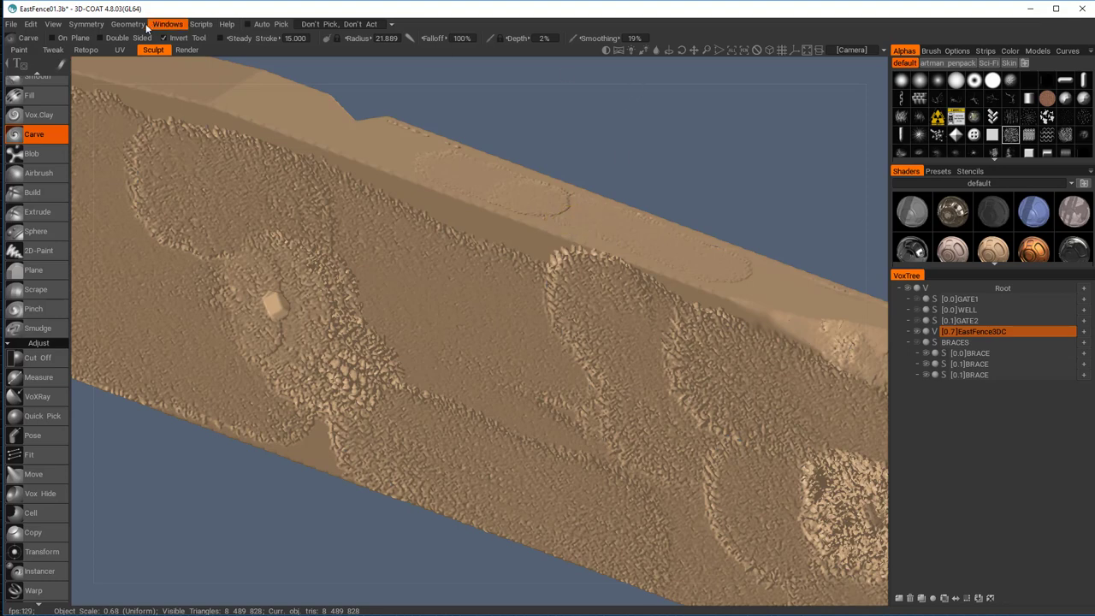
left_click(53, 25)
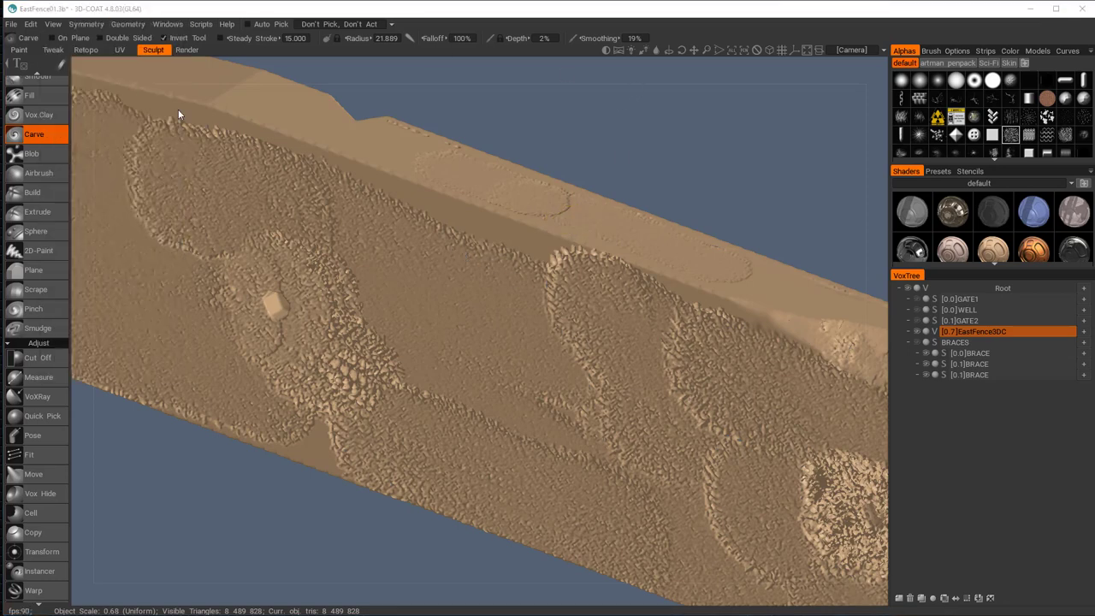
left_click(92, 23)
left_click(130, 25)
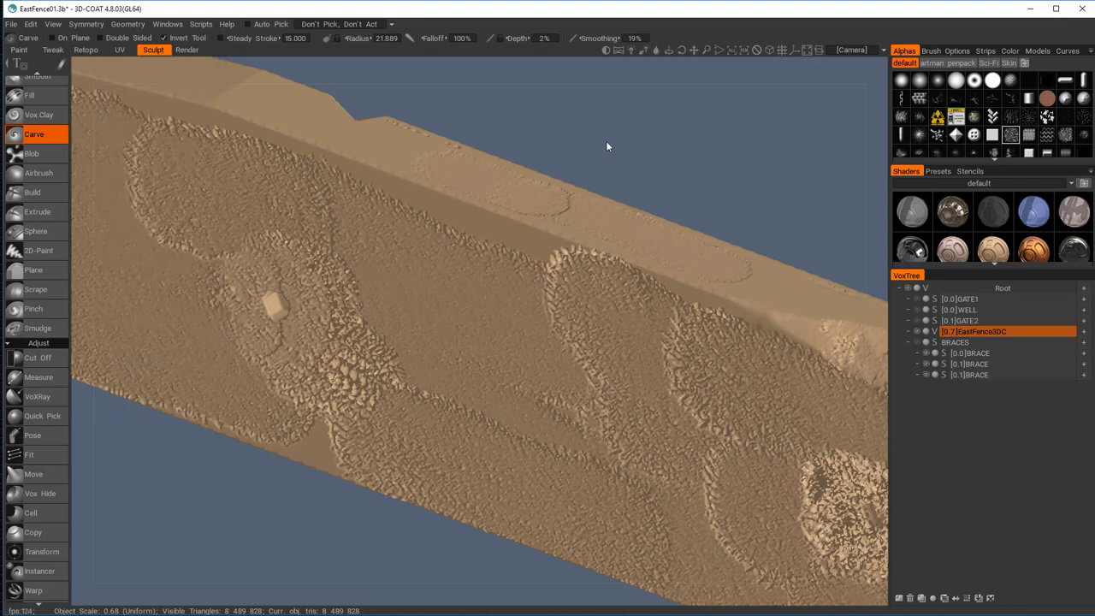
Carve worn patches along the wall's top past the small notch and up to the angled step down
middle_click_drag(617, 197, 618, 197, "ctrl")
left_click_drag(609, 231, 574, 279, "alt")
middle_click_drag(575, 279, 286, 244, "alt")
middle_click_drag(510, 271, 887, 444, "alt")
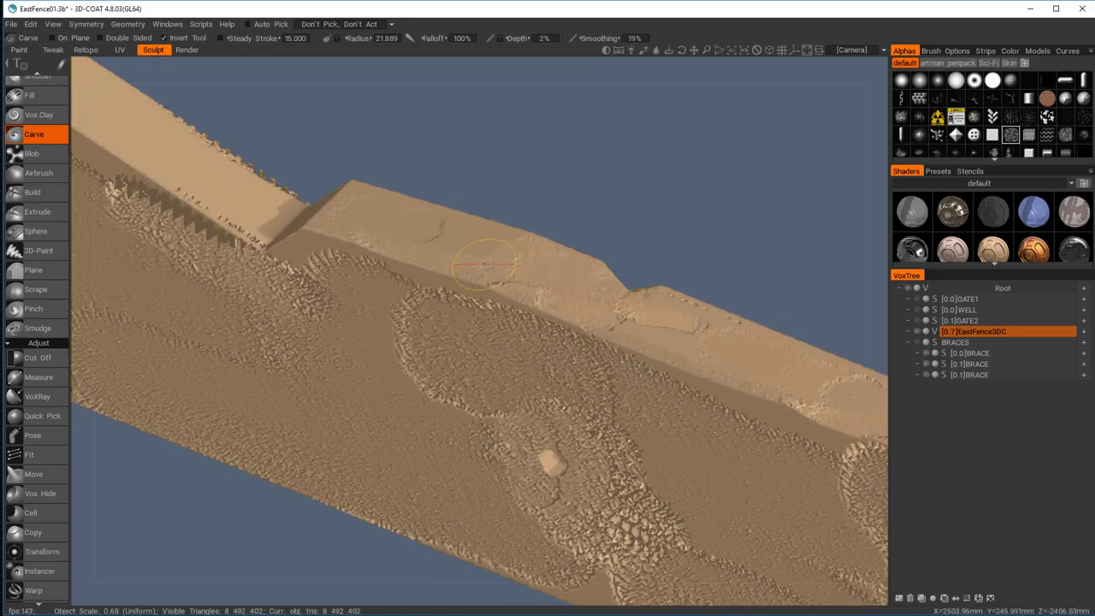
middle_click_drag(428, 282, 604, 279, "alt")
left_click_drag(604, 279, 650, 248, "alt")
mouse_move(650, 248)
middle_mouse_down()
mouse_move(426, 216)
mouse_move(511, 298)
middle_mouse_up()
Set the Carve radius to 16.190 and chip the long top edge and ledge farther along the wall
left_click_drag(338, 257, 282, 316)
middle_click_drag(736, 505, 357, 278, "alt")
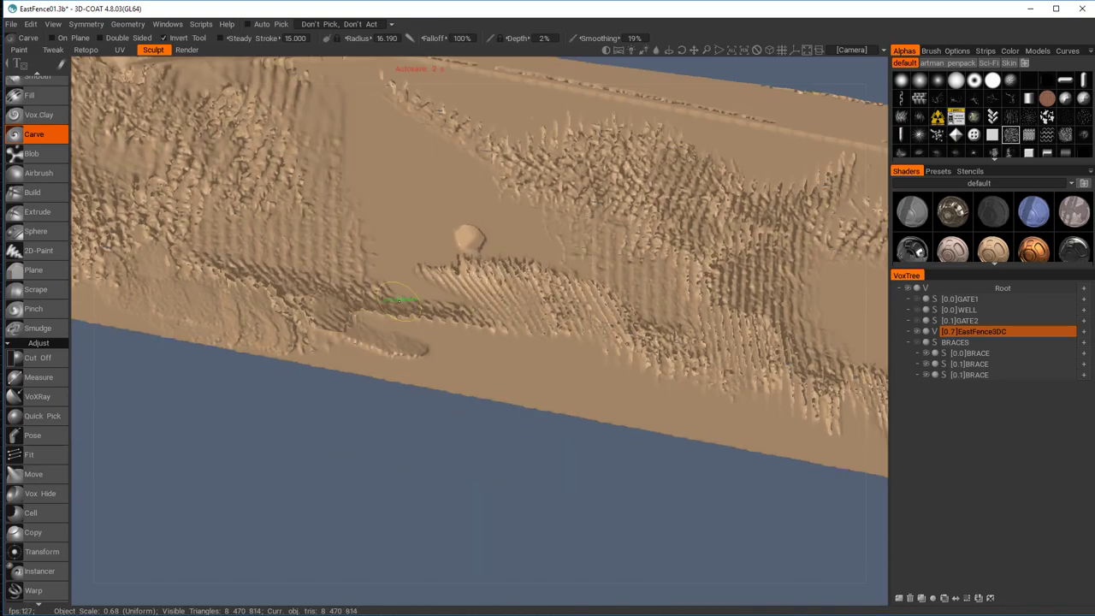
left_click_drag(342, 308, 466, 326)
middle_click_drag(466, 326, 284, 346)
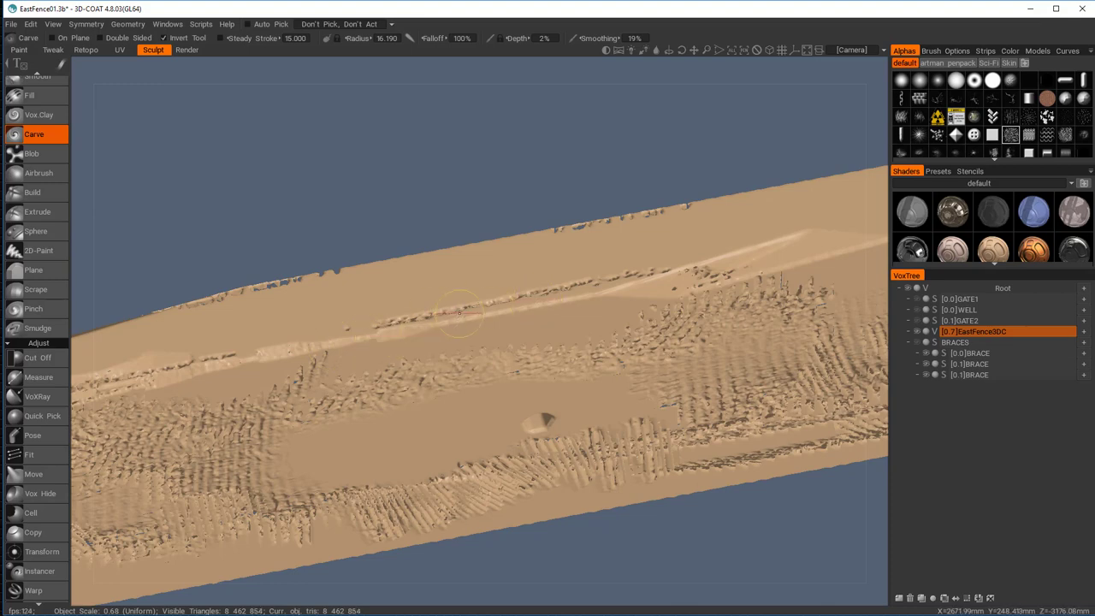
middle_click_drag(510, 313, 459, 360)
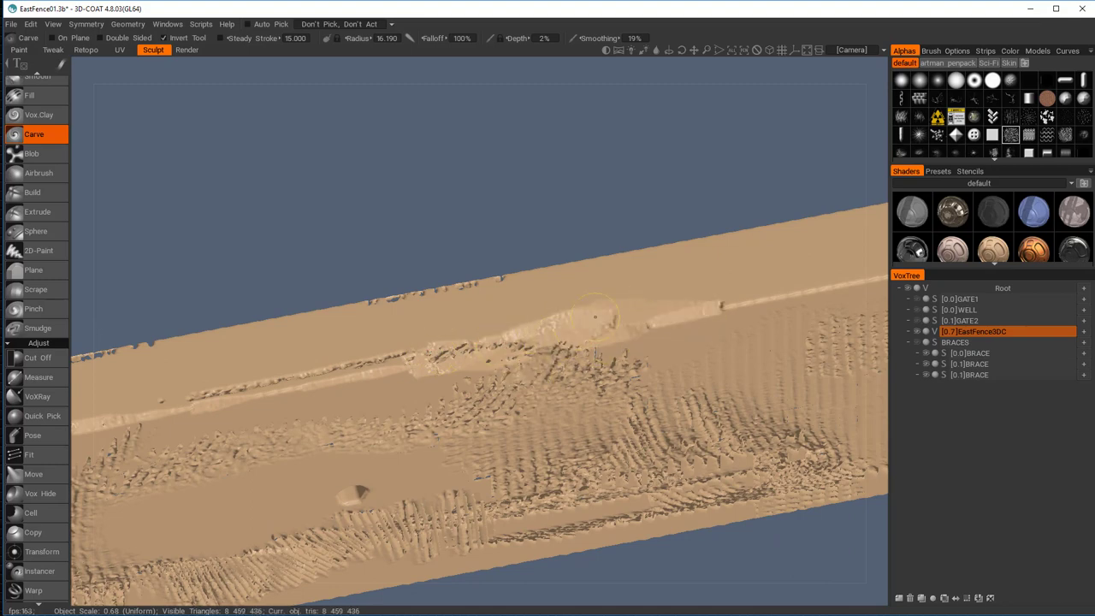
middle_click_drag(723, 300, 723, 377)
left_click_drag(625, 395, 701, 390)
middle_click_drag(702, 390, 321, 411)
Patch the gouge near the wall's lower edge with Fill at radius 27.494, and roughen the surrounding face with Carve
left_click(33, 103)
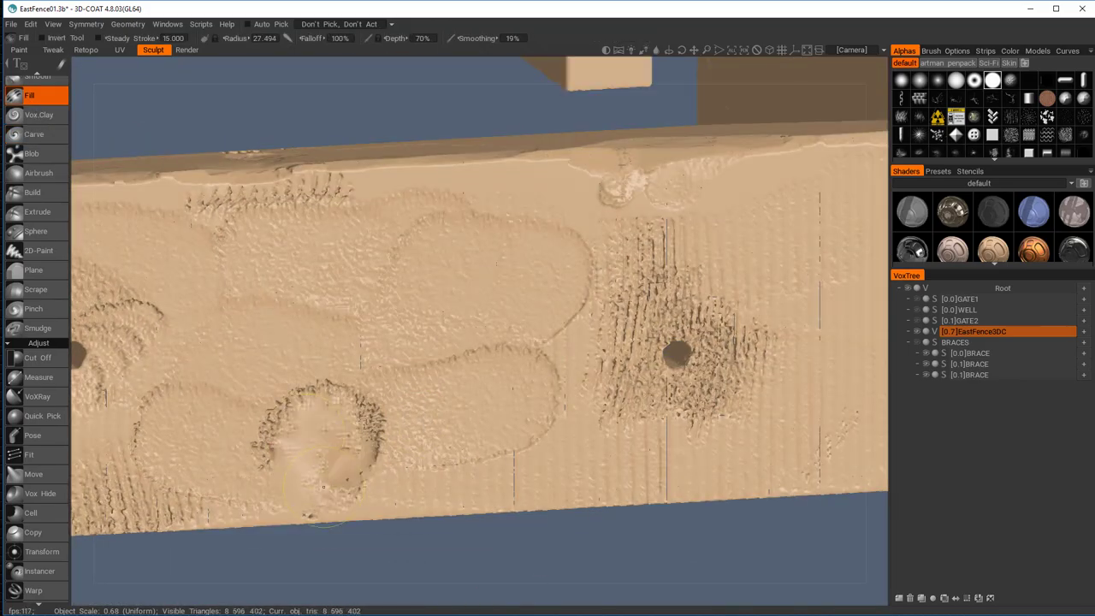
middle_click_drag(685, 360, 330, 416)
left_click(41, 134)
middle_click_drag(599, 343, 389, 357)
left_click_drag(420, 248, 547, 231)
middle_click_drag(599, 308, 391, 368)
left_click_drag(411, 334, 539, 342)
Carve along the wall face toward the dip, and patch the pitted hollow below the raised top edge with Fill
middle_click_drag(770, 368, 355, 409)
mouse_move(556, 385)
left_mouse_down()
mouse_move(596, 496)
mouse_move(727, 479)
left_mouse_up()
middle_click_drag(727, 428, 502, 394)
middle_click_drag(684, 368, 508, 388)
left_click_drag(548, 321, 717, 327)
middle_click_drag(717, 326, 512, 336)
left_click(35, 96)
left_click_drag(509, 338, 479, 325)
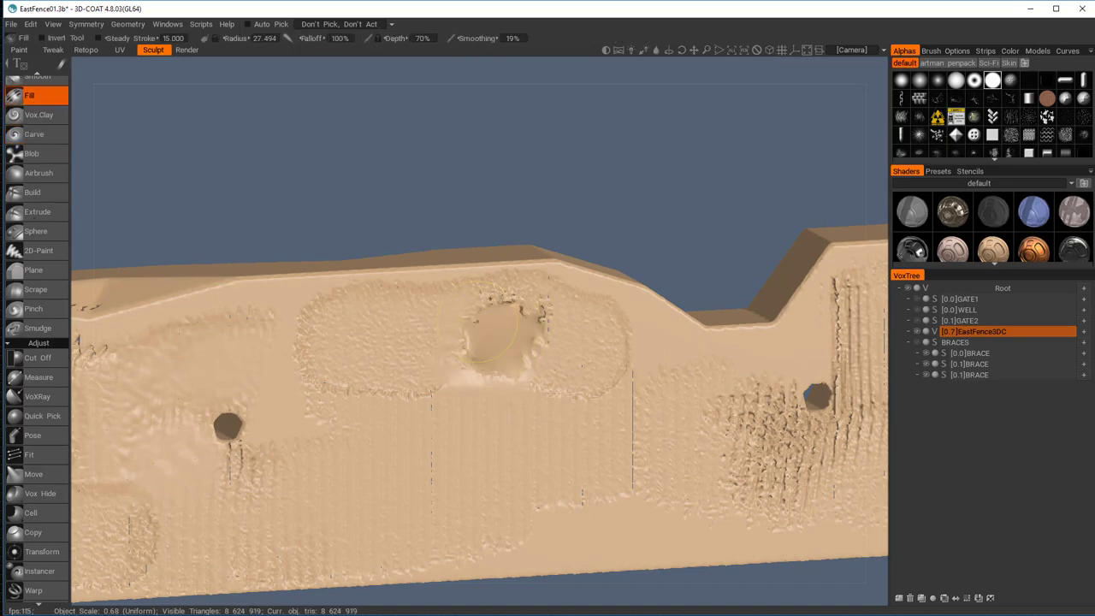
Set the Carve radius to 17.306 and roughen the wall face past the dip and around the round holes
key("c")
middle_click_drag(495, 338, 335, 341)
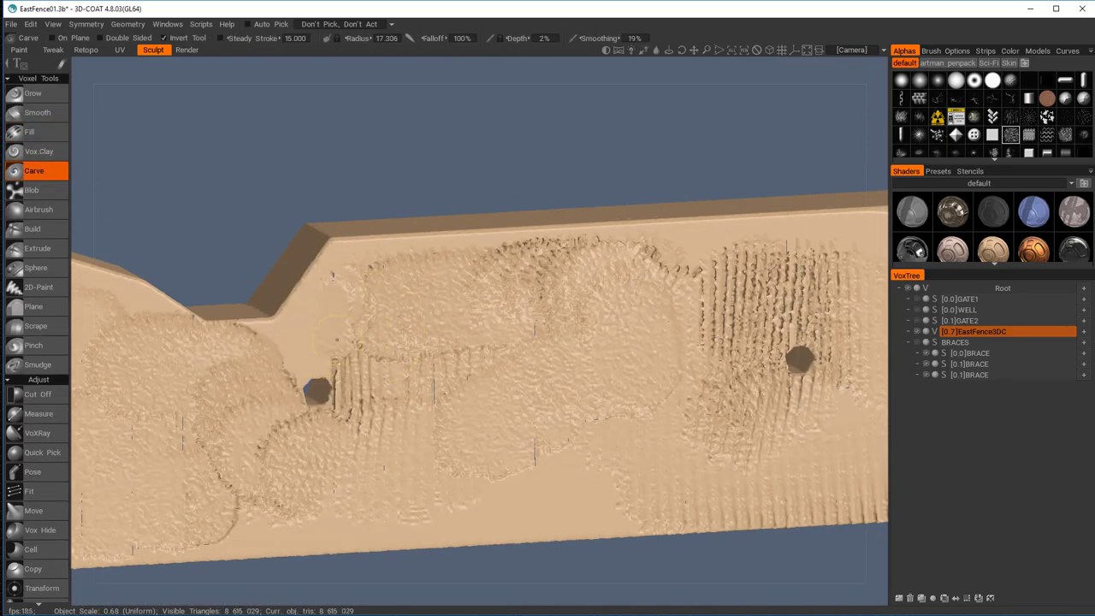
left_click_drag(336, 340, 353, 272)
left_click_drag(411, 274, 524, 287)
left_click_drag(513, 483, 621, 484, "shift")
middle_click_drag(800, 359, 411, 435)
left_click_drag(409, 509, 385, 342)
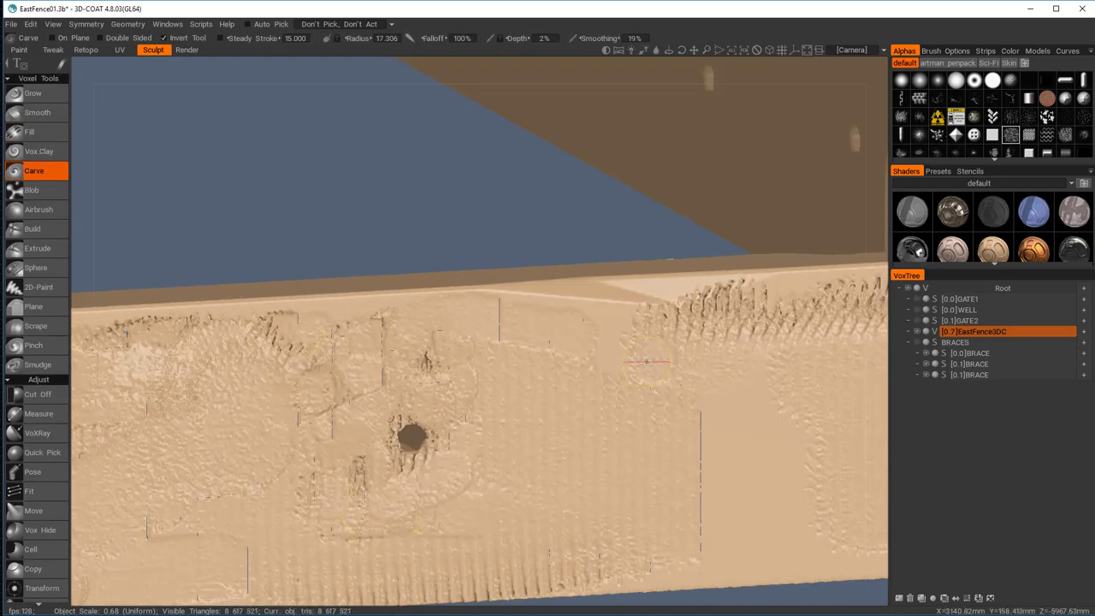
Continue carving the wall face up to the outer corner, reducing the radius to 15.374
middle_click_drag(757, 342, 232, 366)
left_click_drag(445, 342, 301, 348)
middle_click_drag(684, 360, 300, 364)
left_click_drag(427, 359, 633, 357)
left_click_drag(651, 480, 698, 368)
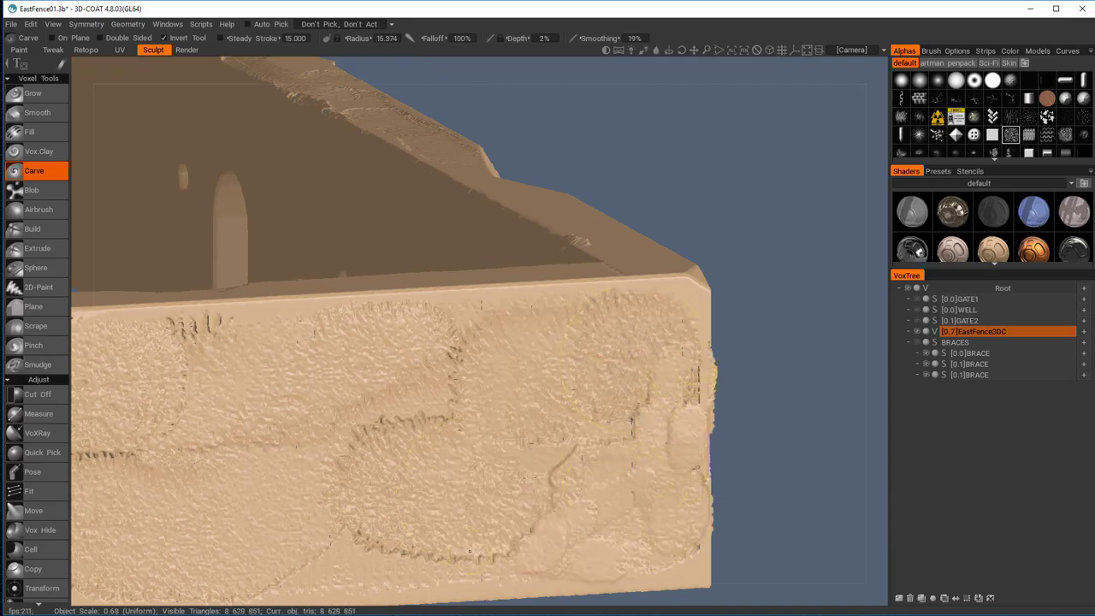
Trim the lumps protruding from the wall's outer corner with the Cut Off tool
left_click(38, 394)
mouse_move(715, 348)
middle_mouse_down()
mouse_move(593, 305)
mouse_move(410, 413)
mouse_move(350, 303)
mouse_move(447, 244)
mouse_move(151, 379)
middle_mouse_up()
middle_click_drag(572, 267, 152, 379)
Patch the inner corner seam between the two walls with the Fill brush at radius 27.494
left_click(34, 171)
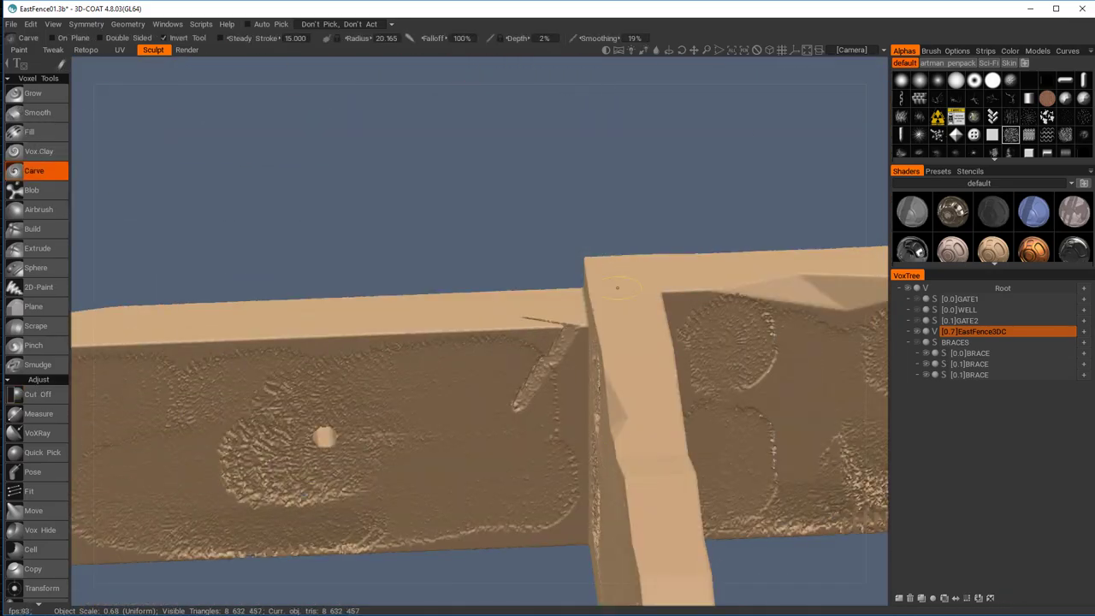
mouse_move(618, 287)
middle_mouse_down()
mouse_move(381, 426)
mouse_move(453, 320)
middle_mouse_up()
left_click(30, 132)
left_click_drag(447, 182, 449, 224)
middle_click_drag(404, 243, 458, 251)
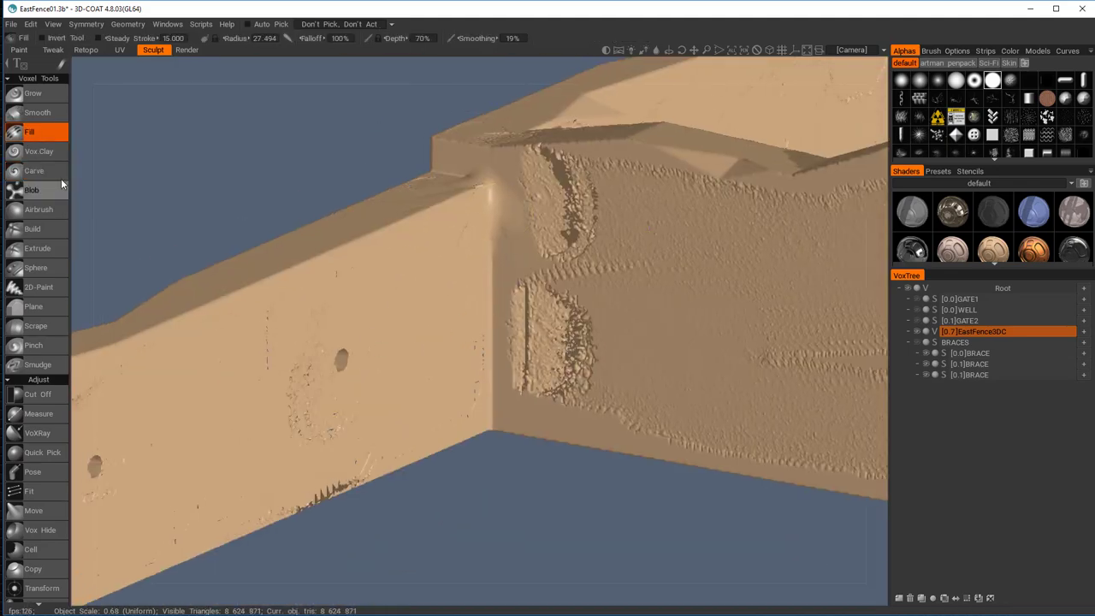
Set the Carve radius to 20.165 and wear down the sloping top and front edge beside the dip
left_click(60, 174)
mouse_move(410, 325)
middle_mouse_down()
mouse_move(450, 293)
mouse_move(484, 217)
mouse_move(563, 279)
mouse_move(590, 257)
middle_mouse_up()
scroll(590, 257, "up", 5)
left_click_drag(642, 98, 368, 201)
left_click_drag(535, 133, 334, 201)
middle_click_drag(333, 201, 702, 201)
left_click_drag(462, 251, 405, 248)
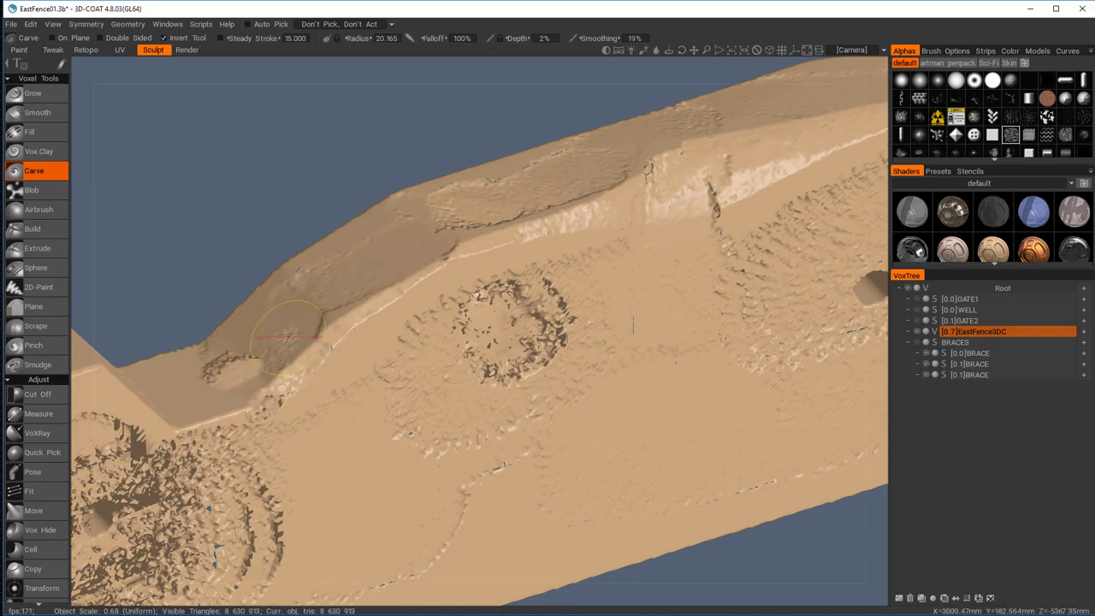
Carve the top edges of the short cross wall with its sloping top, starting from its free end
middle_click_drag(287, 337, 652, 265)
middle_click_drag(672, 331, 663, 290)
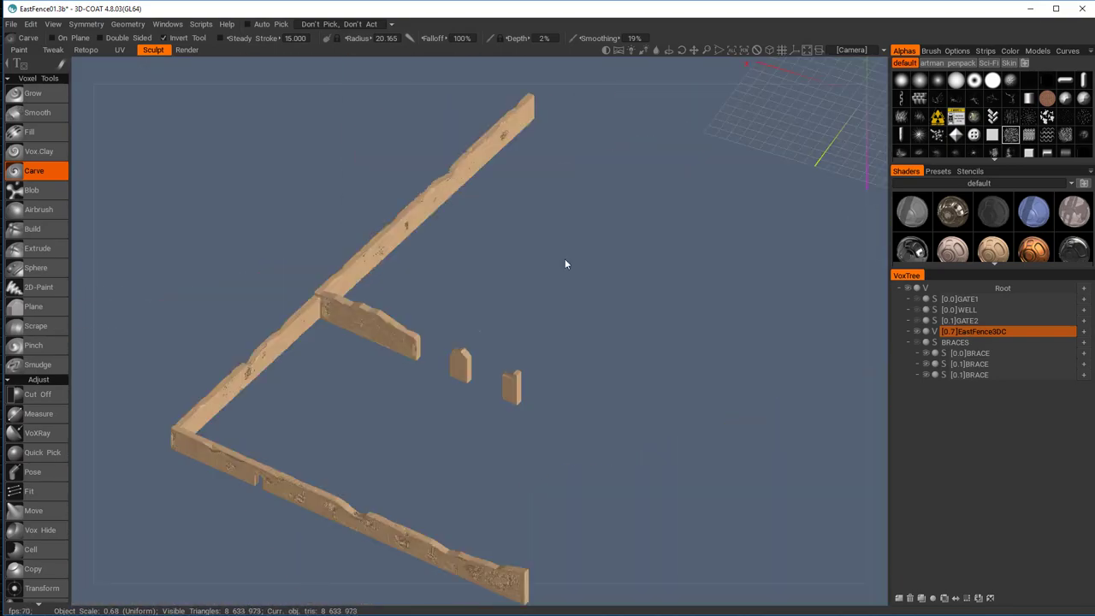
left_click_drag(565, 264, 587, 296)
scroll(587, 296, "up", 5)
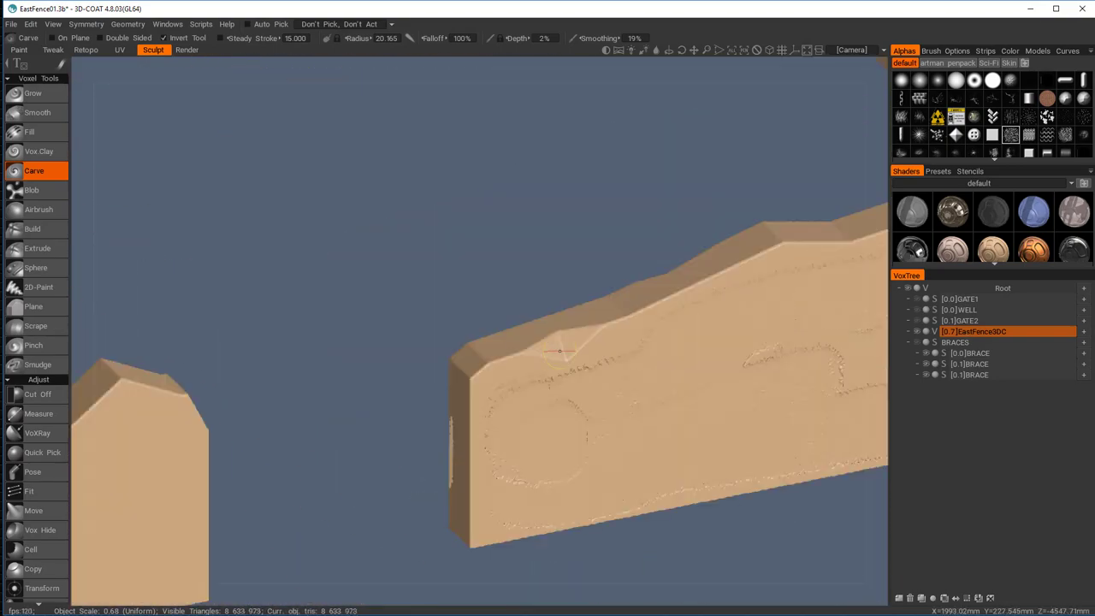
left_click_drag(659, 344, 719, 321)
middle_click_drag(719, 322, 385, 457)
left_click_drag(594, 327, 625, 302)
middle_click_drag(625, 302, 449, 380)
left_click_drag(665, 358, 715, 334)
mouse_move(714, 333)
middle_mouse_down()
mouse_move(653, 439)
mouse_move(760, 384)
mouse_move(524, 325)
middle_mouse_up()
left_click_drag(523, 325, 575, 349)
middle_click_drag(575, 349, 391, 308)
Roughen the long wall's face and top edge around the holes with the Carve brush at radius 20.165
middle_click_drag(676, 410, 356, 208)
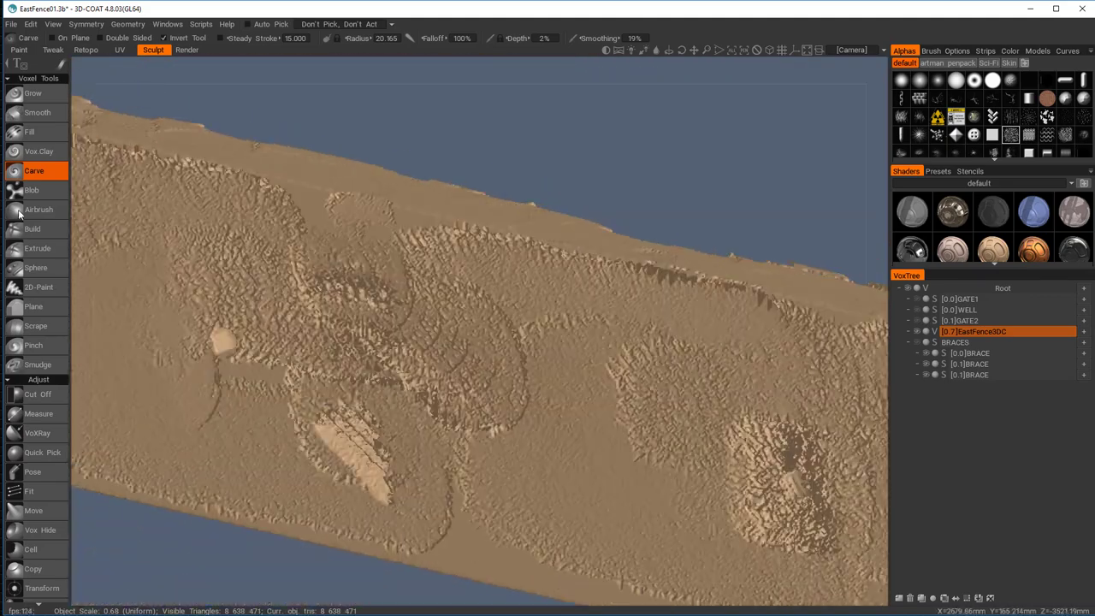
middle_click_drag(812, 343, 479, 274)
left_click_drag(539, 272, 603, 300)
middle_click_drag(604, 299, 368, 224)
left_click_drag(556, 335, 643, 368)
middle_click_drag(638, 264, 529, 386)
middle_click_drag(667, 314, 421, 261)
Patch the gouges where the cross wall meets the long wall with the Fill brush
scroll(640, 352, "up", 5)
left_click(31, 132)
left_click_drag(585, 381, 584, 432)
mouse_move(585, 432)
middle_mouse_down()
mouse_move(452, 423)
mouse_move(471, 257)
middle_mouse_up()
left_click_drag(472, 257, 477, 405)
middle_click_drag(477, 405, 369, 342)
Set the Carve radius to 17.365 and chip the cross wall's top edge and face near the inner corner
left_click(34, 171)
left_click_drag(402, 200, 457, 423)
mouse_move(456, 424)
middle_mouse_down()
mouse_move(443, 359)
mouse_move(479, 200)
mouse_move(514, 342)
middle_mouse_up()
left_click_drag(557, 410, 547, 325)
mouse_move(547, 325)
middle_mouse_down()
mouse_move(406, 276)
mouse_move(455, 237)
middle_mouse_up()
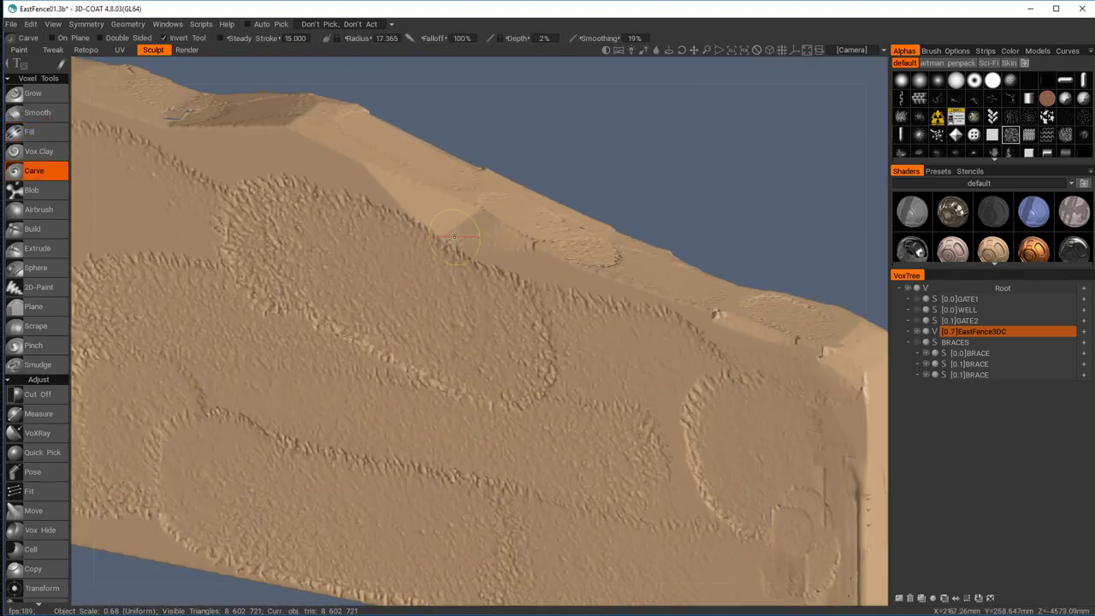
Smooth the pitted areas around the round holes beside the dip with Fill at radius 27.494, and retexture them with Carve
middle_click_drag(333, 172, 646, 419)
middle_click_drag(651, 256, 110, 173)
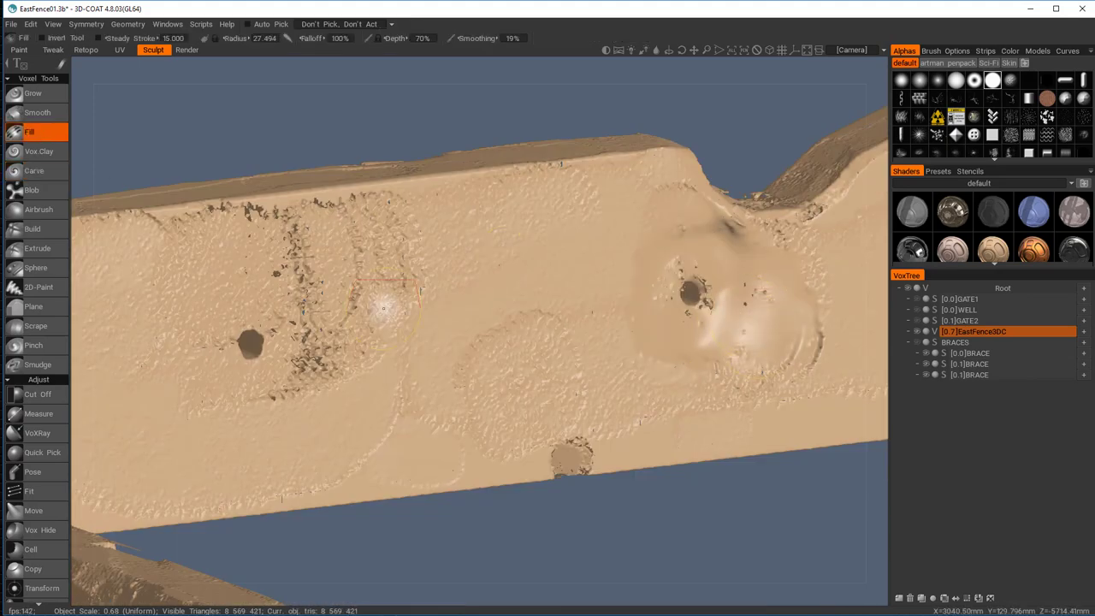
middle_click_drag(384, 308, 272, 409)
left_click(34, 171)
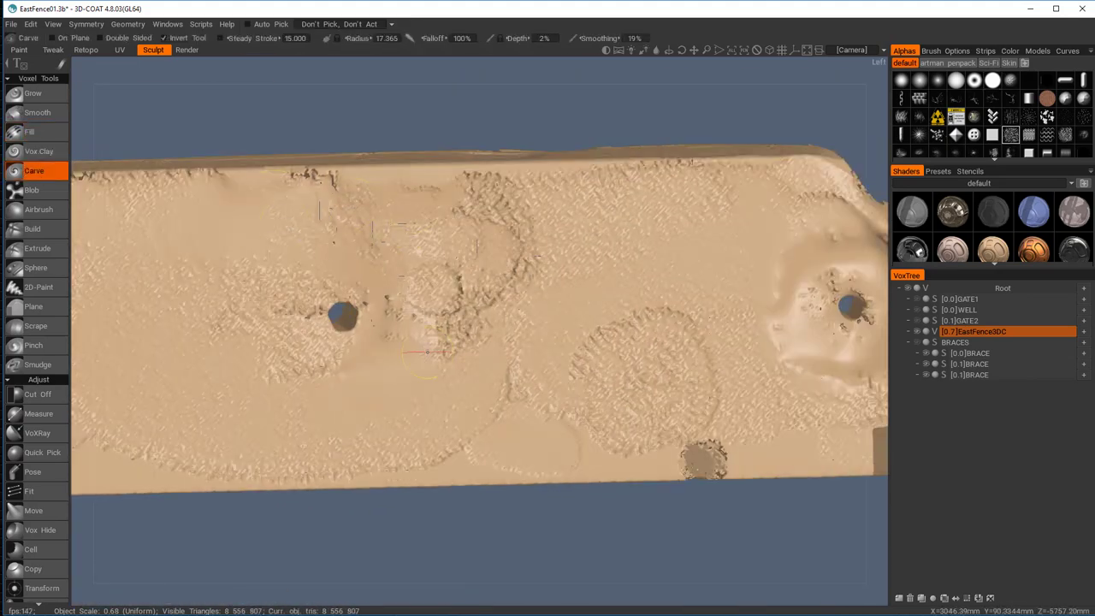
mouse_move(411, 359)
middle_mouse_down()
mouse_move(589, 513)
mouse_move(279, 376)
mouse_move(473, 412)
middle_mouse_up()
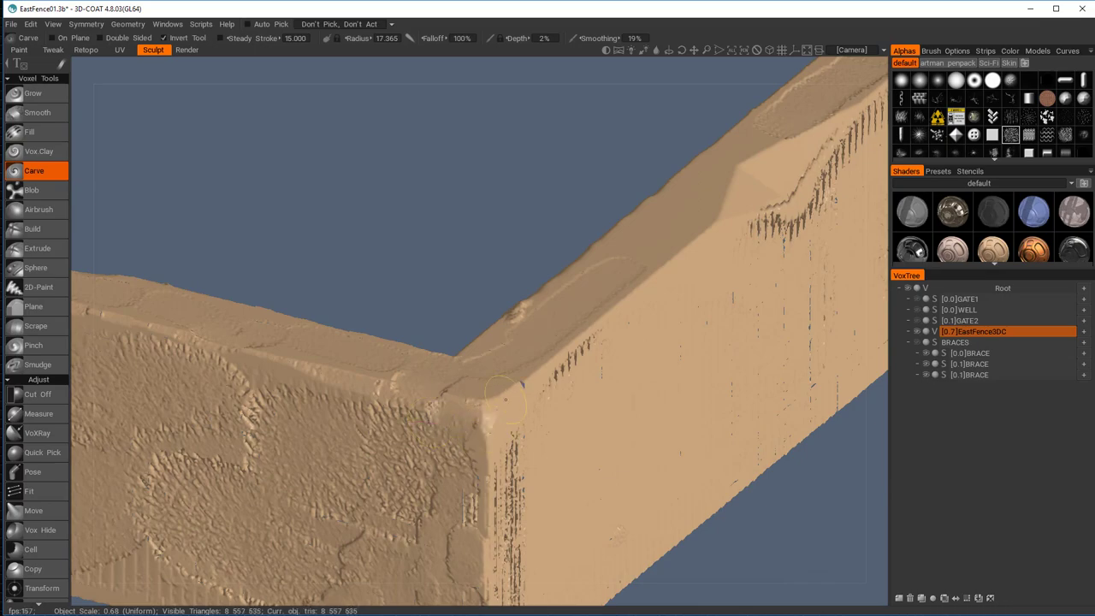
Fill the vertical slits from the outer corner along the adjoining wall, past the arched opening and toward its far end
left_click(30, 132)
middle_click_drag(599, 360, 479, 325)
mouse_move(684, 342)
middle_mouse_down()
mouse_move(411, 377)
mouse_move(223, 437)
middle_mouse_up()
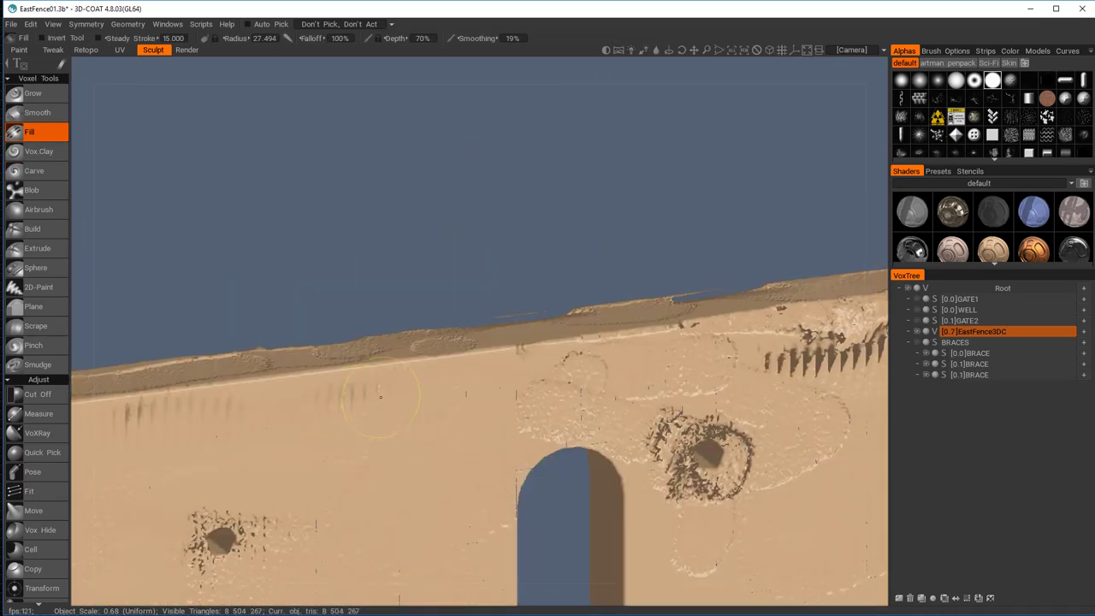
mouse_move(708, 368)
middle_mouse_down()
mouse_move(380, 341)
mouse_move(636, 437)
mouse_move(540, 498)
mouse_move(589, 441)
middle_mouse_up()
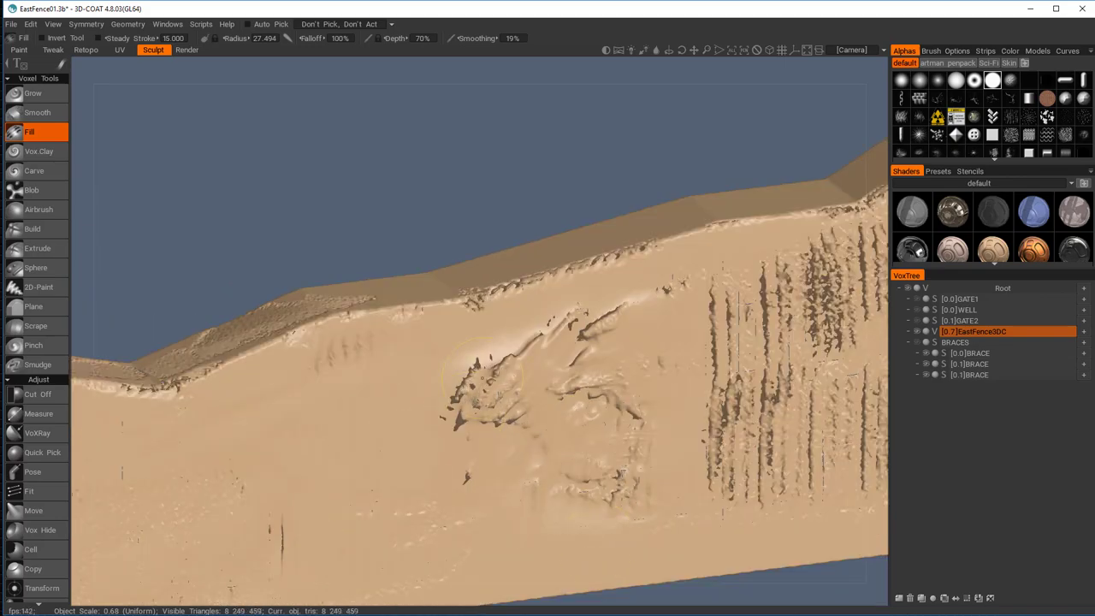
middle_click_drag(483, 390, 550, 335)
Carve worn texture into the face and upper edge of the wall's tall sloping end at radius 17.365
key("c")
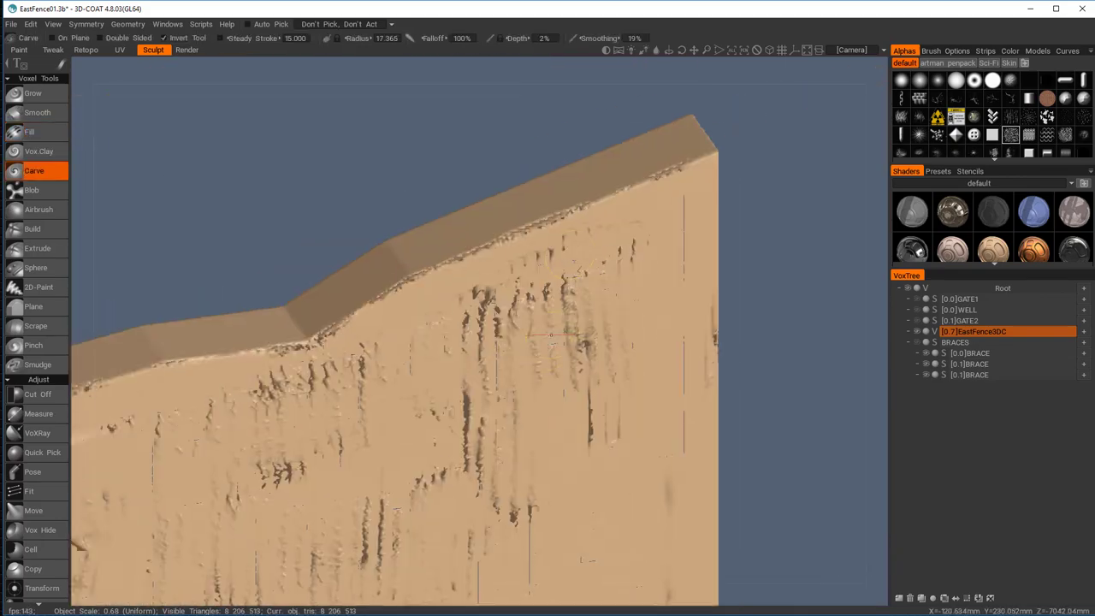
middle_click_drag(235, 336, 449, 179)
right_click_drag(414, 378, 515, 332)
middle_click_drag(514, 332, 562, 237)
left_click_drag(562, 236, 522, 241)
Set the Carve radius to 26.462 and roughen the wall faces from beside the arched opening around to the corner
middle_click_drag(596, 378, 486, 326)
middle_click_drag(498, 238, 382, 256)
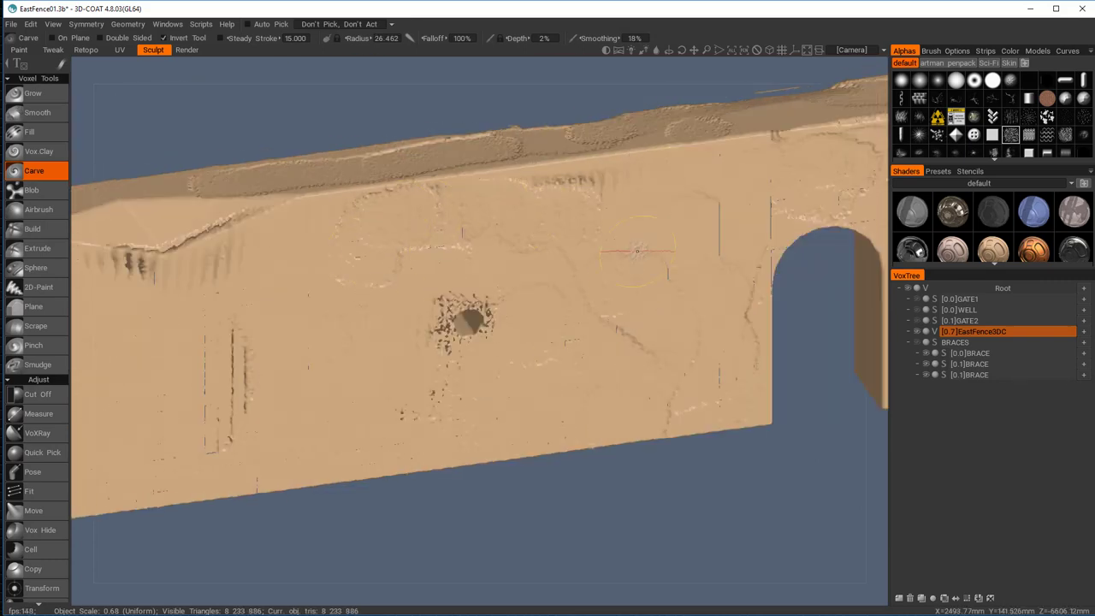
middle_click_drag(636, 251, 335, 244)
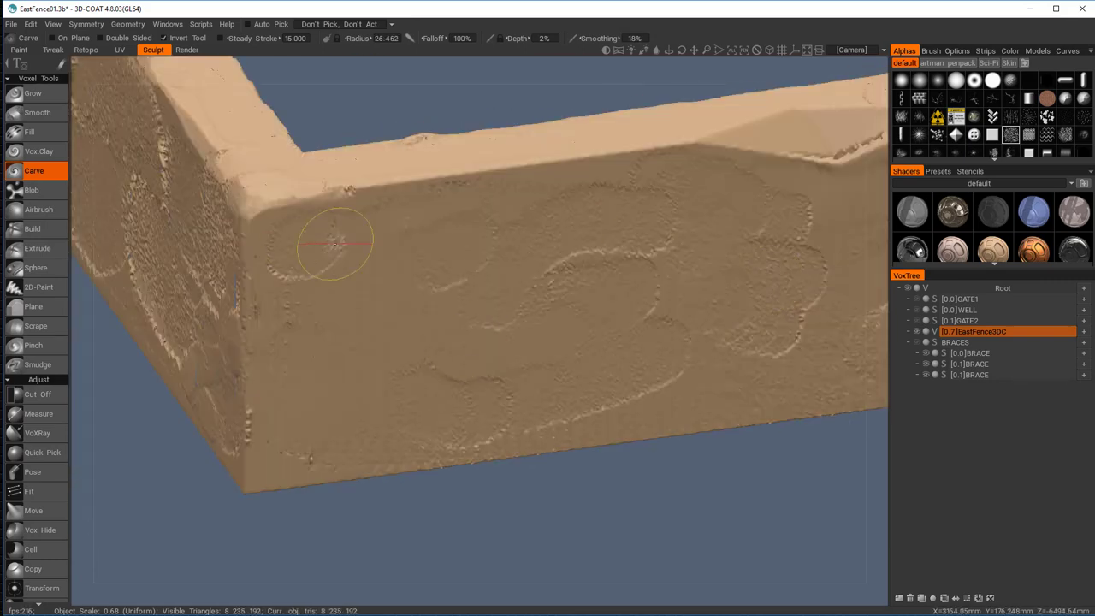
middle_click_drag(597, 162, 493, 414)
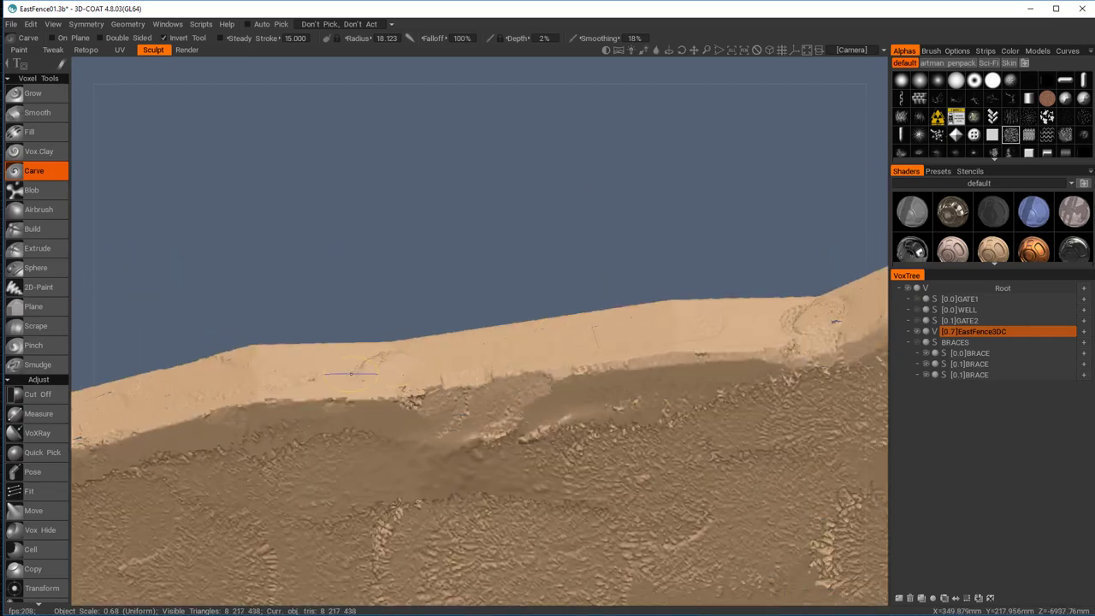
Roughen the long wall's clean face around the round hole with larger Carve strokes, and trim the stray strands sticking out of it
middle_click_drag(351, 374, 492, 334)
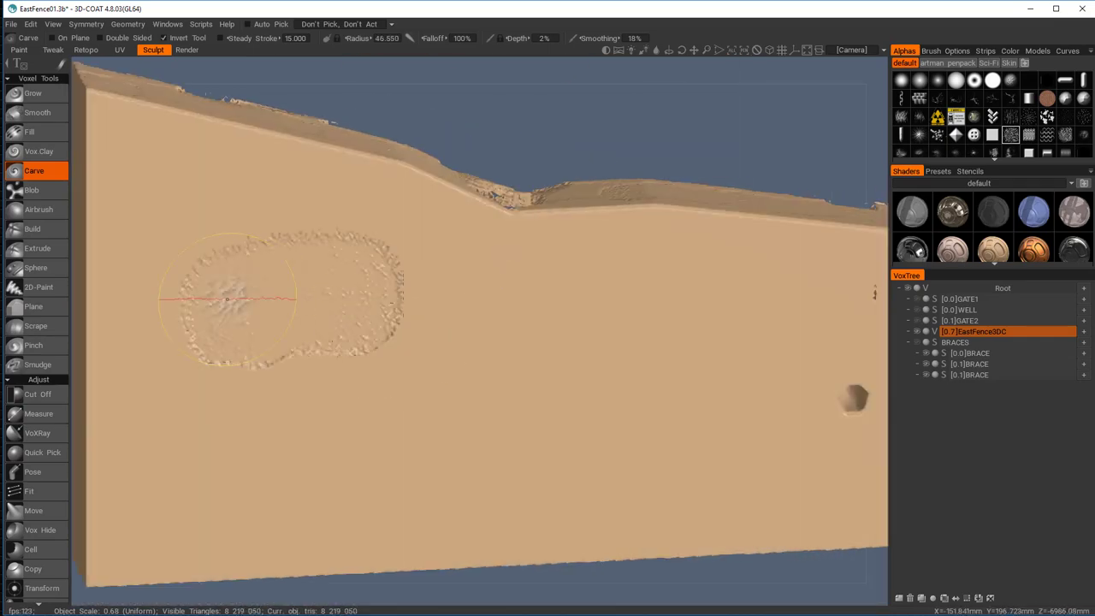
left_click_drag(256, 171, 343, 445)
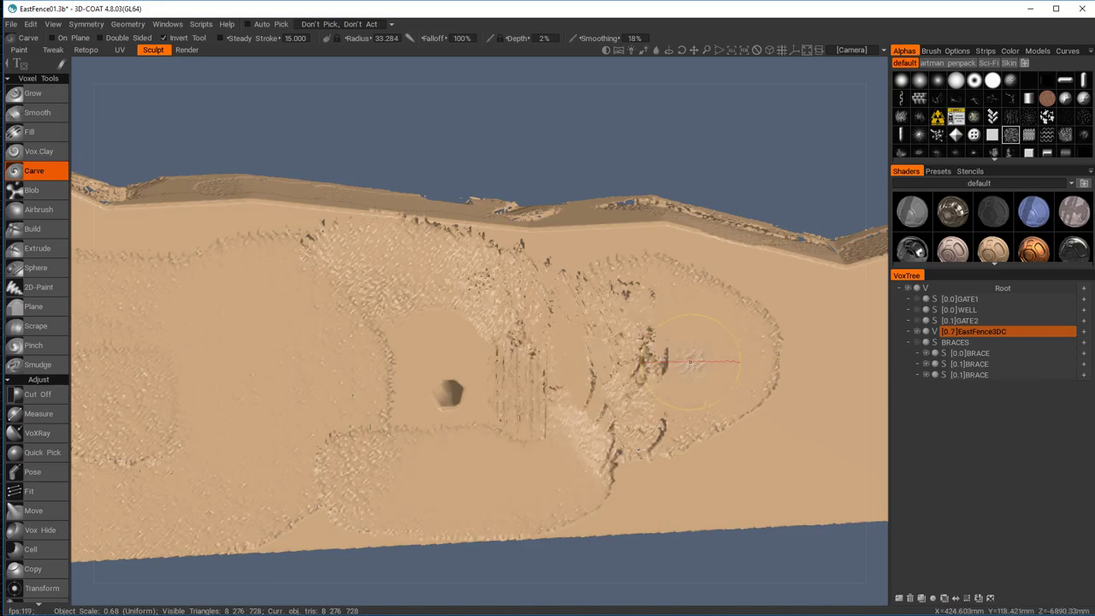
left_click_drag(691, 361, 676, 376)
middle_click_drag(676, 377, 687, 379)
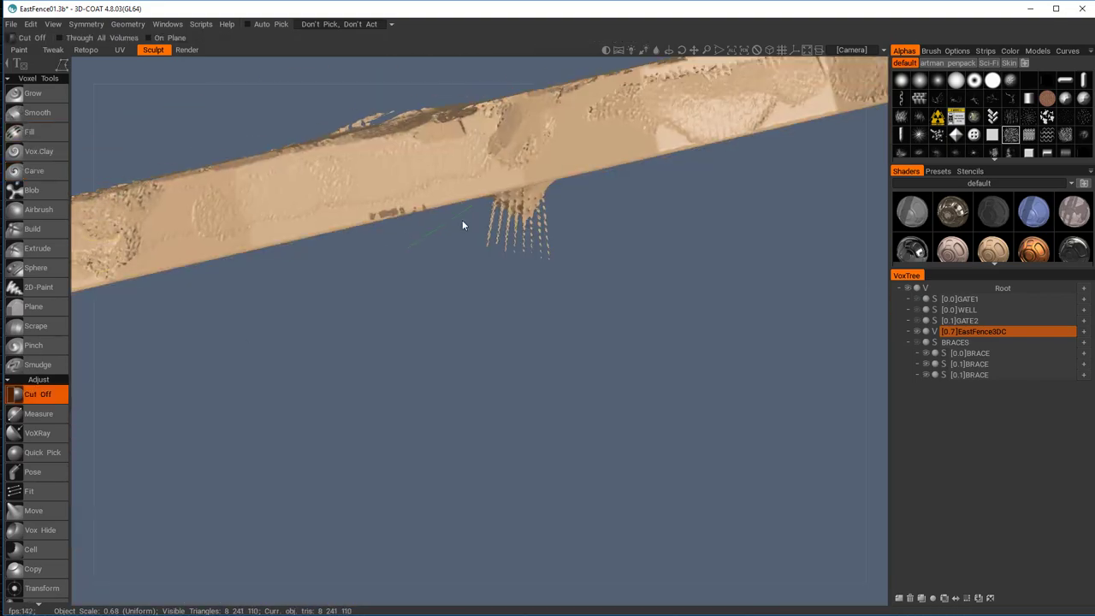
middle_click_drag(462, 225, 407, 187)
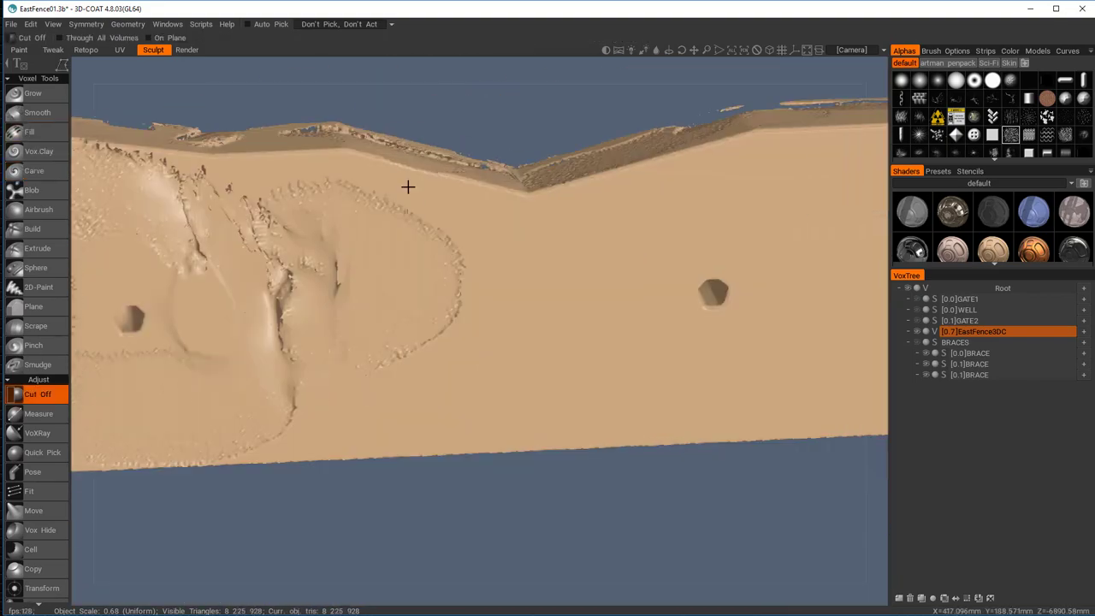
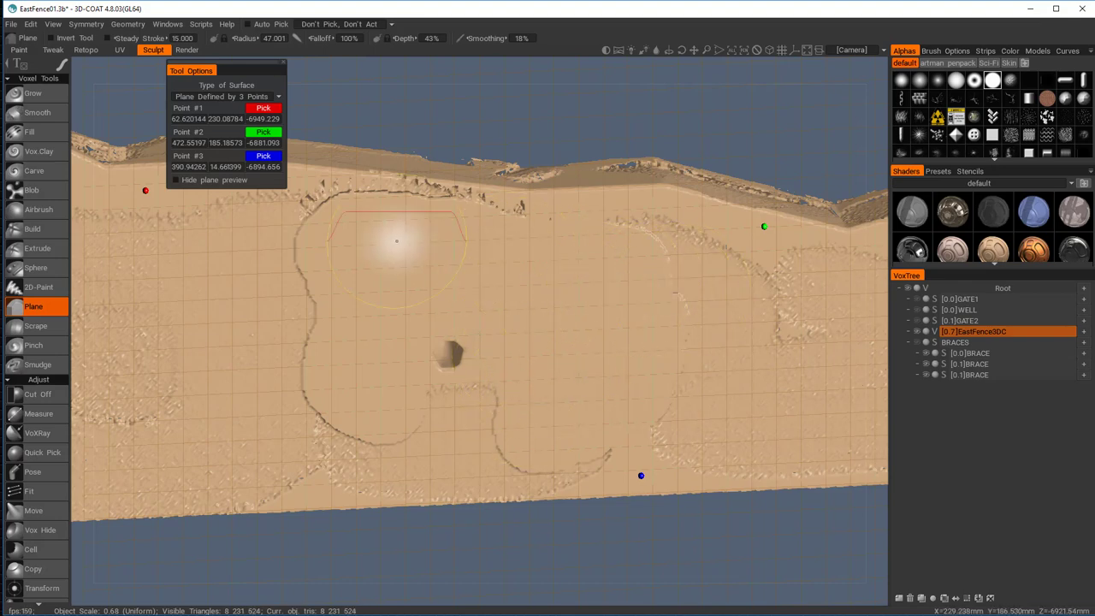
Carve over the flattened patch at radius 33.284 and extend the rough texture along the wall face beneath the dip between the round holes
left_click(33, 174)
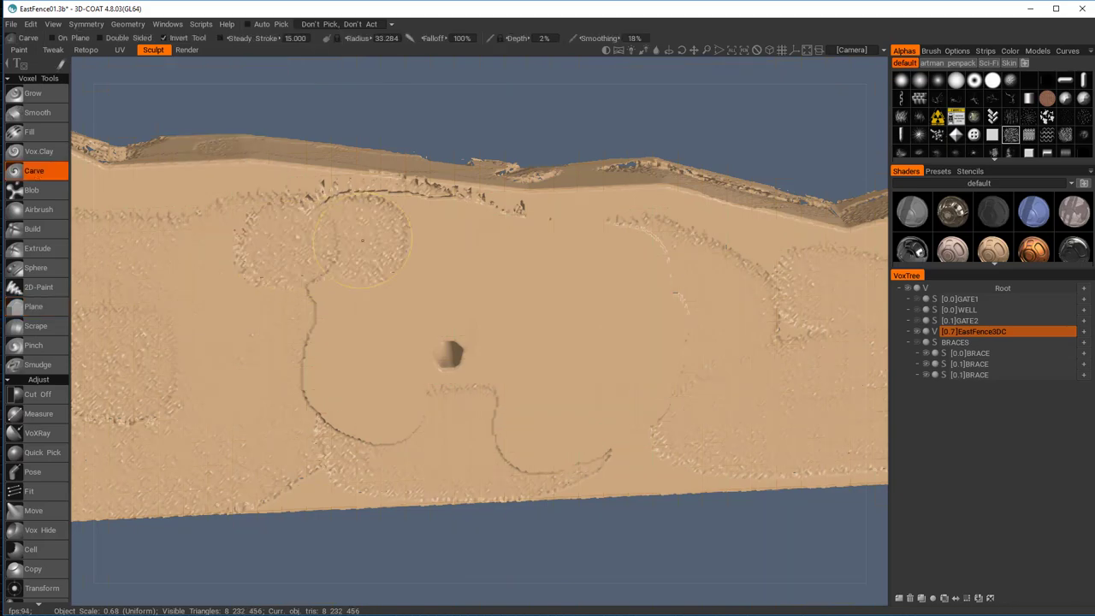
mouse_move(723, 385)
middle_mouse_down("alt")
mouse_move(317, 381)
mouse_move(356, 419)
middle_mouse_up("alt")
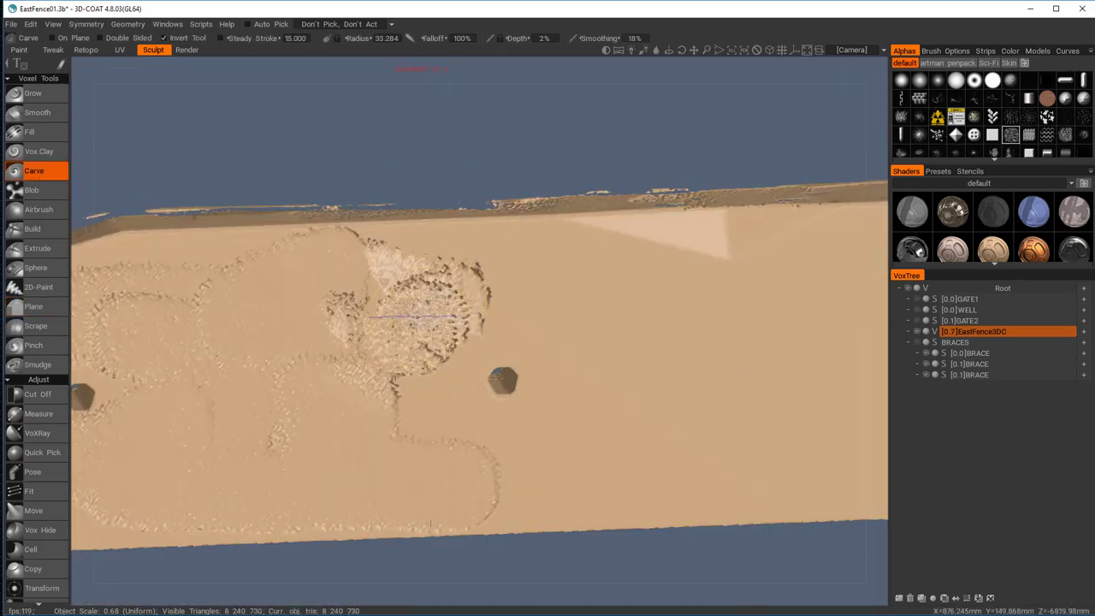
left_click_drag(435, 313, 436, 276, "shift")
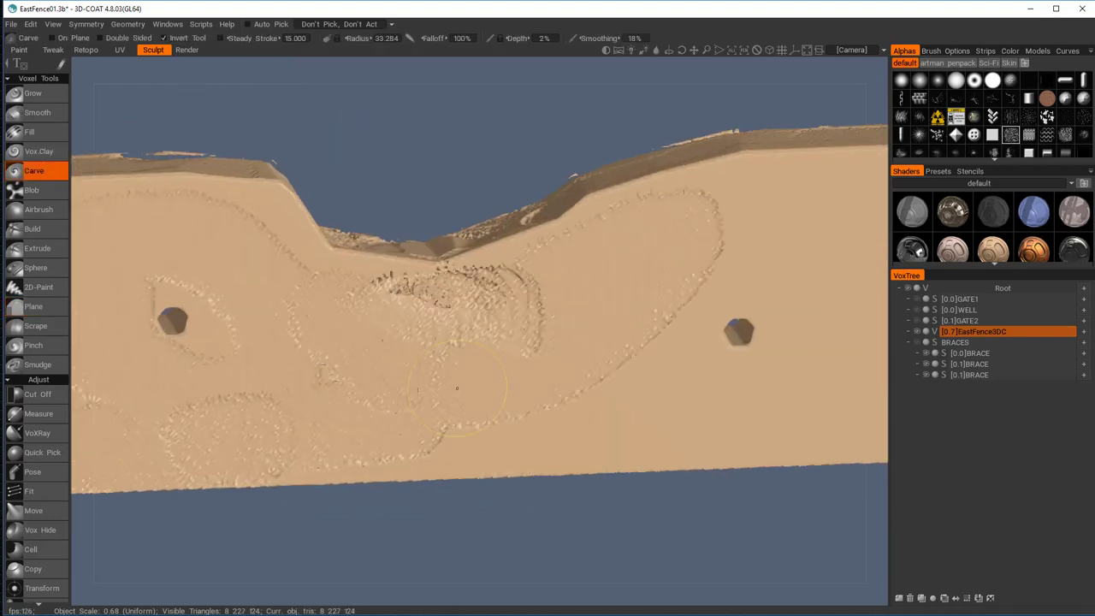
Carve weathered texture into the fence wall's outer face around the dip and the peg holes with a brush radius of 33.284
middle_click_drag(564, 273, 181, 271, "alt")
left_click_drag(331, 293, 464, 330)
middle_click_drag(599, 286, 288, 246, "alt")
left_click_drag(342, 184, 465, 287)
middle_click_drag(464, 257, 372, 357, "alt")
left_click_drag(445, 231, 676, 333)
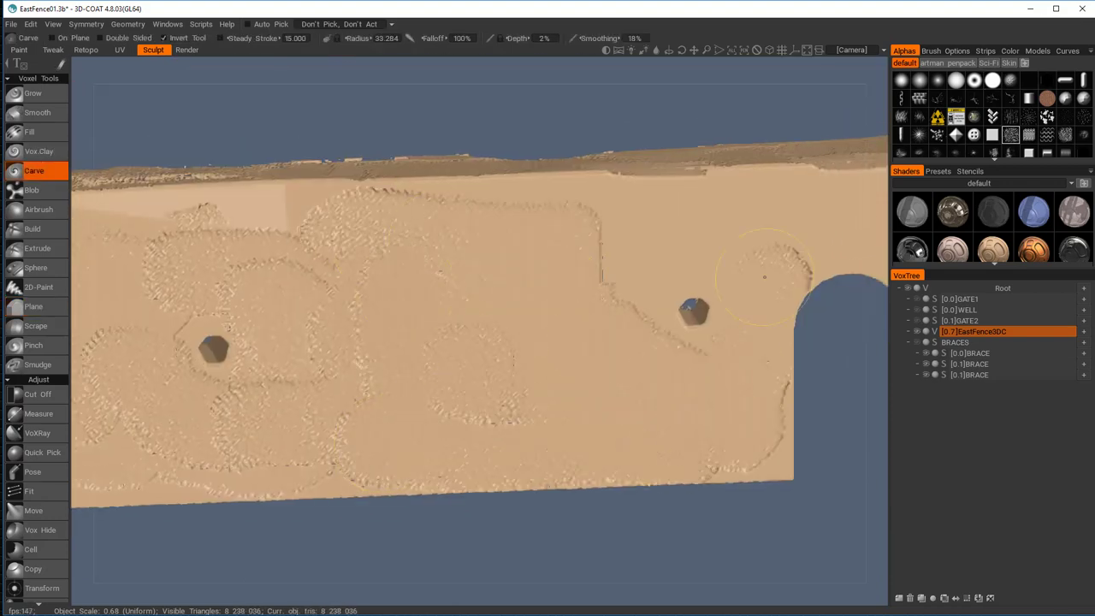
Continue the 33.284-radius Carve texture past the arched opening and around to the fence wall's corner
middle_click_drag(692, 311, 170, 217, "alt")
left_click_drag(266, 129, 449, 285)
middle_click_drag(697, 215, 406, 302, "alt")
left_click_drag(547, 223, 479, 393)
left_click_drag(411, 303, 122, 308, "alt")
left_click_drag(479, 214, 345, 388)
middle_click_drag(599, 342, 256, 325, "alt")
left_click_drag(531, 411, 564, 296)
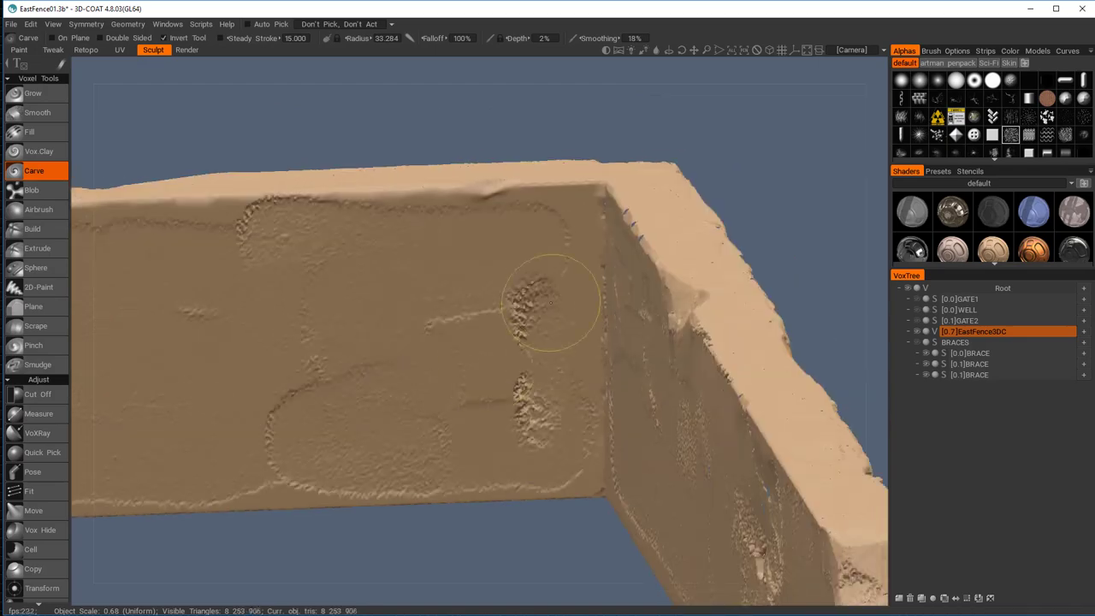
Reduce the Carve radius to 15.849 and add smaller texture near the fence corner
middle_click_drag(565, 296, 471, 269, "alt")
right_click_drag(471, 229, 444, 228)
left_click_drag(471, 229, 469, 256)
mouse_move(483, 231)
left_mouse_down("alt")
mouse_move(513, 313)
mouse_move(492, 236)
left_mouse_up("alt")
middle_click_drag(233, 253, 721, 291, "alt")
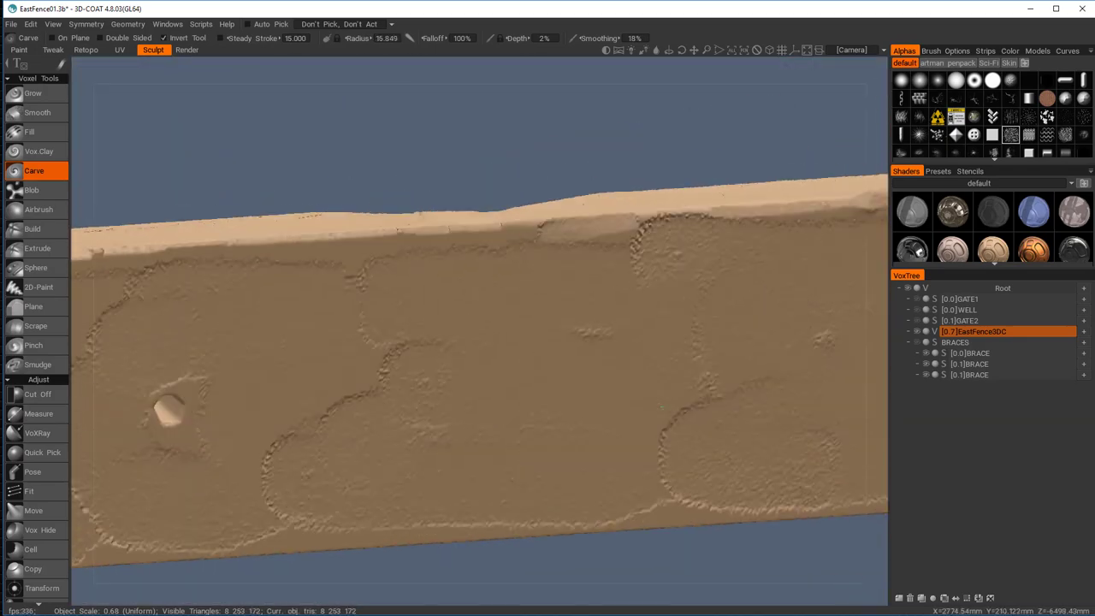
Blend the fence wall's top surface with Fill and roughen the broken dip with Carve
middle_click_drag(196, 282, 770, 329, "alt")
middle_click_drag(258, 300, 770, 308, "alt")
left_click_drag(513, 256, 548, 333, "alt")
left_click(30, 131)
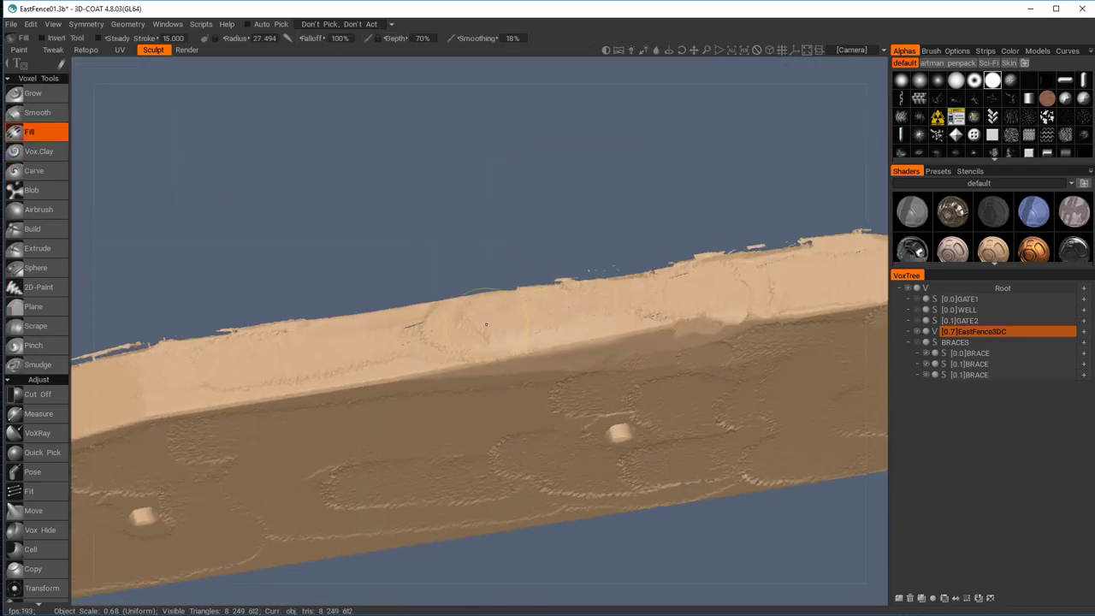
left_click_drag(635, 348, 410, 359, "alt")
middle_click_drag(410, 359, 614, 271, "alt")
middle_click_drag(479, 342, 635, 312, "alt")
left_click_drag(550, 372, 586, 399)
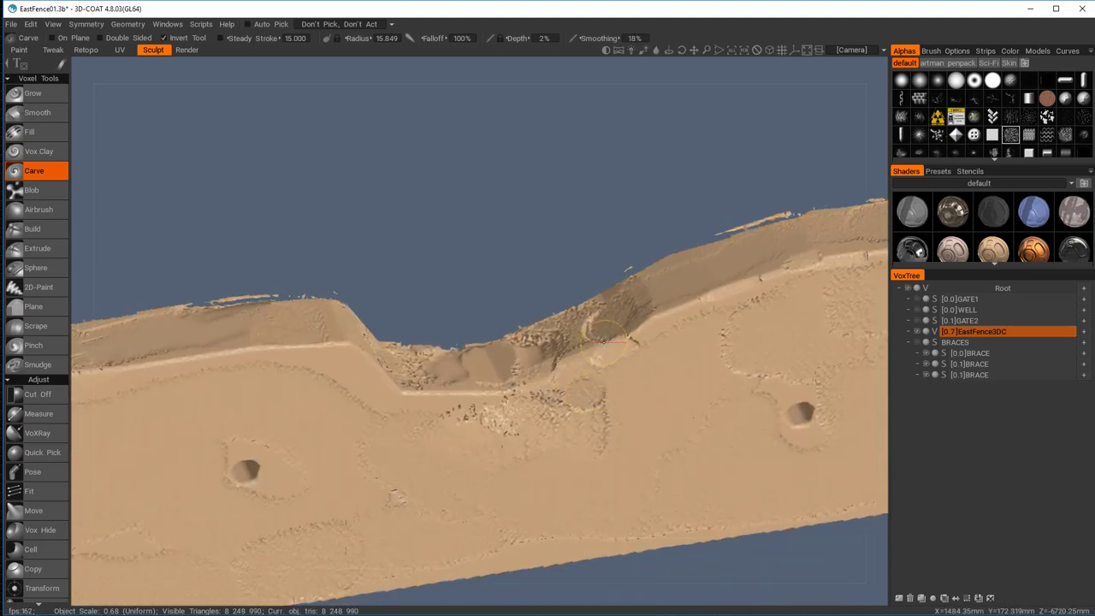
Soften the rough texture around the chipped upper edge and nearby peg holes with Fill
mouse_move(475, 372)
right_mouse_down()
mouse_move(521, 353)
mouse_move(282, 416)
mouse_move(530, 382)
mouse_move(356, 368)
mouse_move(484, 379)
mouse_move(639, 456)
mouse_move(427, 454)
mouse_move(391, 317)
mouse_move(650, 450)
mouse_move(420, 596)
mouse_move(550, 449)
mouse_move(567, 363)
right_mouse_up()
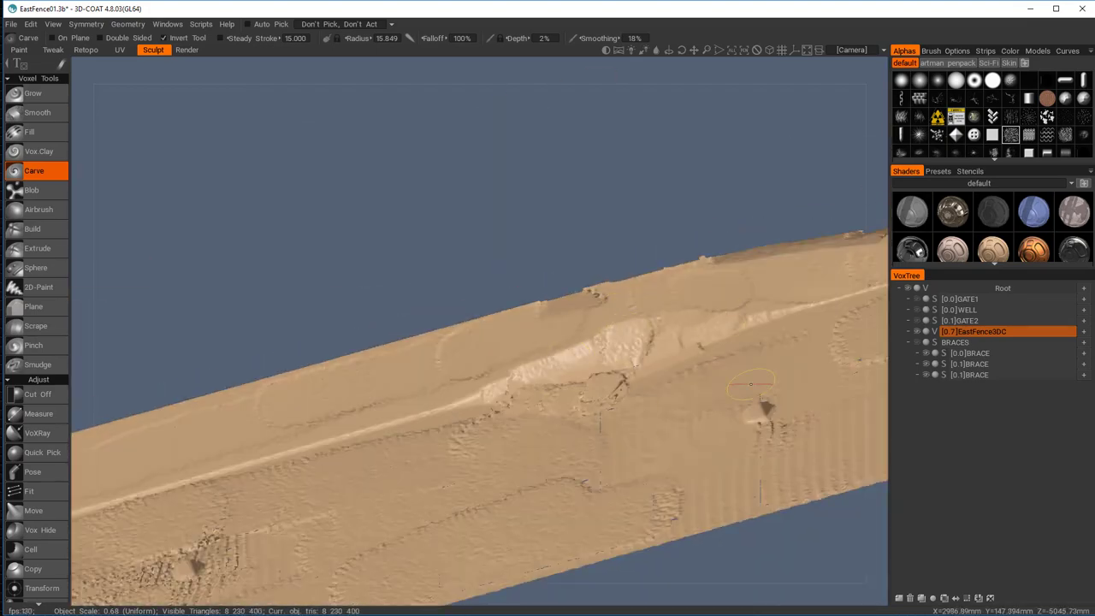
mouse_move(764, 406)
right_mouse_down()
mouse_move(362, 470)
mouse_move(838, 277)
mouse_move(784, 340)
mouse_move(660, 350)
right_mouse_up()
left_click(31, 131)
left_click_drag(641, 420, 693, 395)
mouse_move(693, 395)
right_mouse_down()
mouse_move(403, 328)
mouse_move(377, 348)
mouse_move(620, 413)
mouse_move(526, 368)
right_mouse_up()
Carve more wear into the fence wall surface and blend it with Fill at radius 27.494
left_click(34, 171)
left_click_drag(525, 368, 316, 258)
mouse_move(316, 258)
right_mouse_down()
mouse_move(382, 314)
mouse_move(658, 335)
mouse_move(561, 385)
mouse_move(349, 344)
mouse_move(606, 431)
right_mouse_up()
left_click(31, 132)
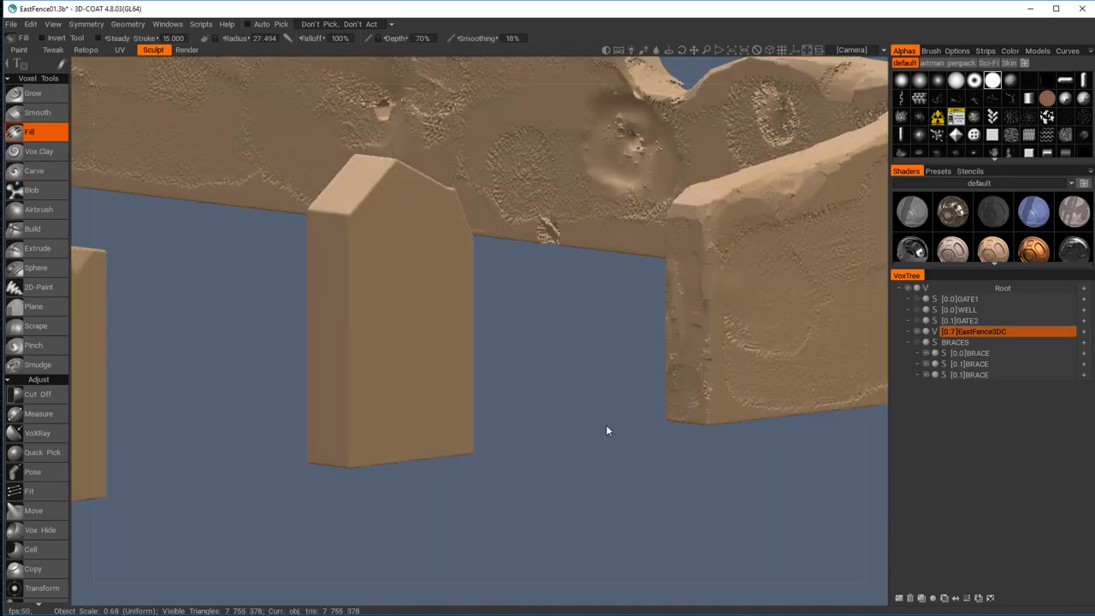
mouse_move(606, 430)
left_mouse_down()
mouse_move(638, 405)
mouse_move(436, 384)
left_mouse_up()
Carve fine chips along the wall's upper edge at radius 10.087 and smooth the area around the peg hole with Fill
left_click(34, 172)
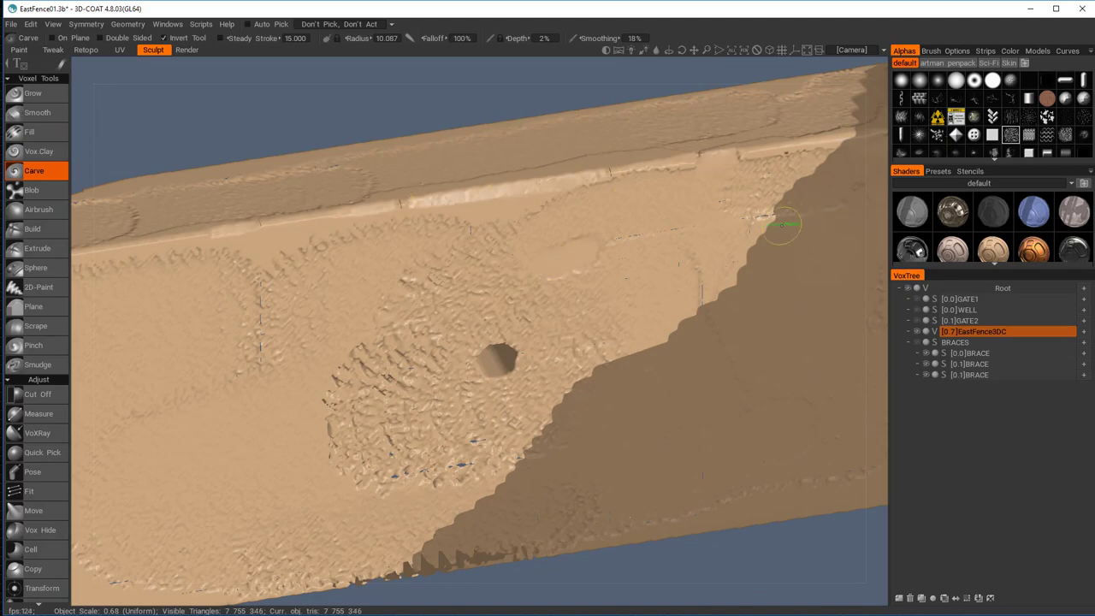
middle_click_drag(783, 225, 475, 176)
left_click(31, 131)
middle_click_drag(653, 276, 730, 333)
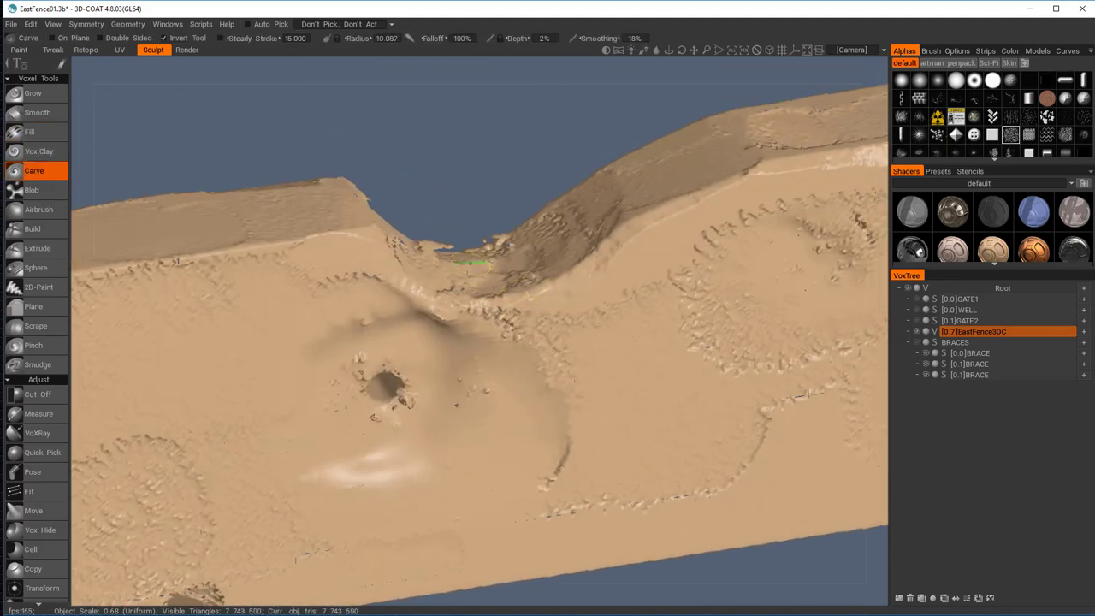
Carve small breaks into the dip's rim and along the adjoining upper edge at radius 10.087
middle_click_drag(470, 263, 547, 305)
left_click_drag(544, 295, 551, 315)
mouse_move(551, 315)
middle_mouse_down()
mouse_move(508, 191)
mouse_move(608, 266)
middle_mouse_up()
middle_click_drag(533, 357, 751, 414)
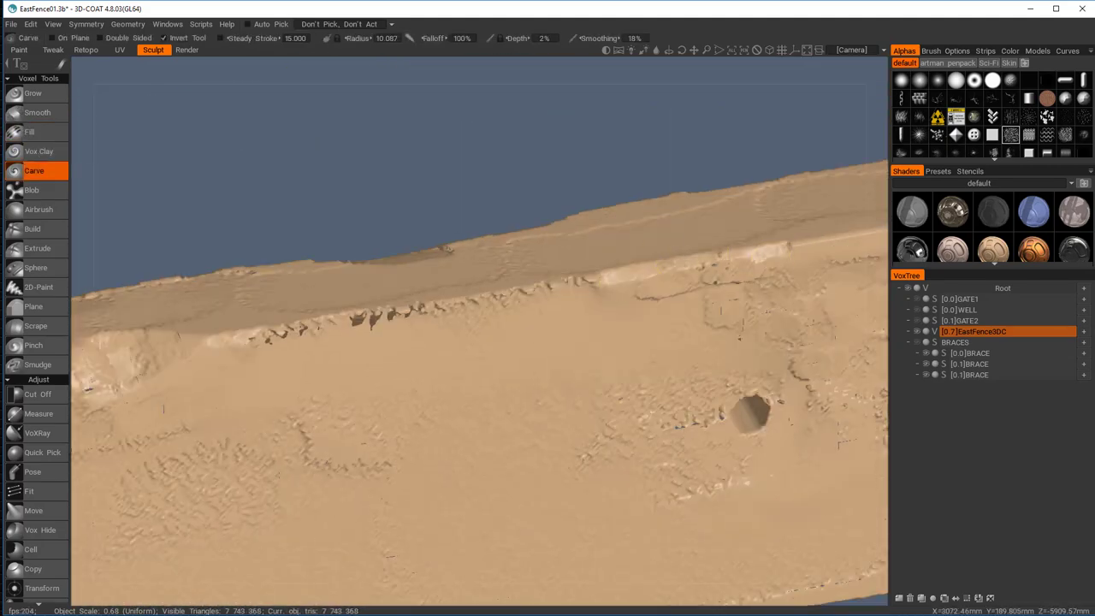
Refine the long wall face with small Carve strokes and Fill, and trim stray fragments from its top with Cut Off
right_click_drag(445, 249, 419, 351)
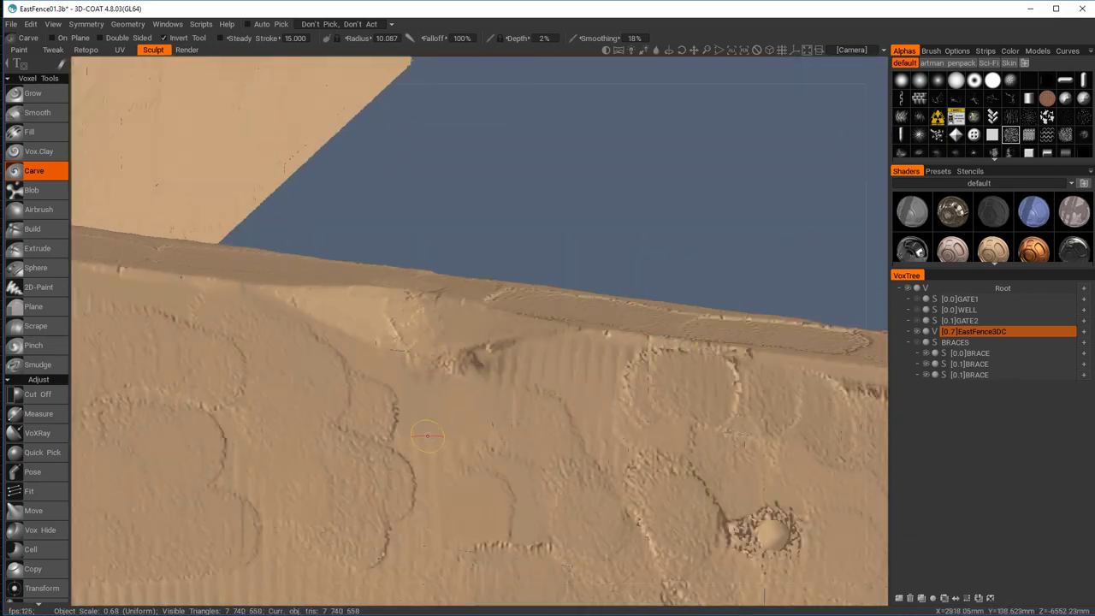
right_click_drag(428, 437, 473, 466)
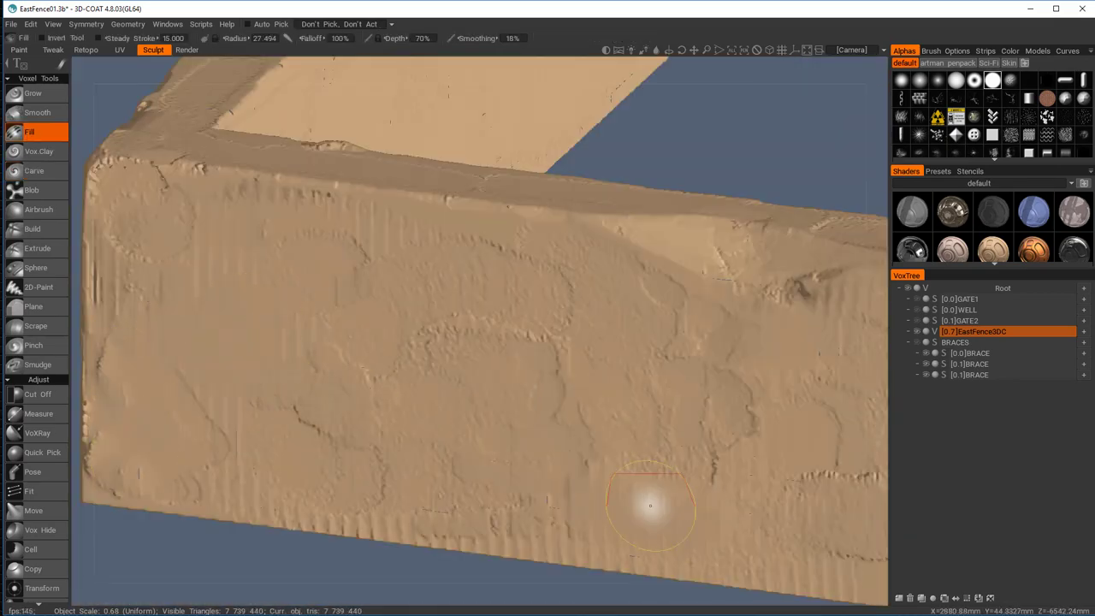
right_click_drag(650, 506, 171, 240)
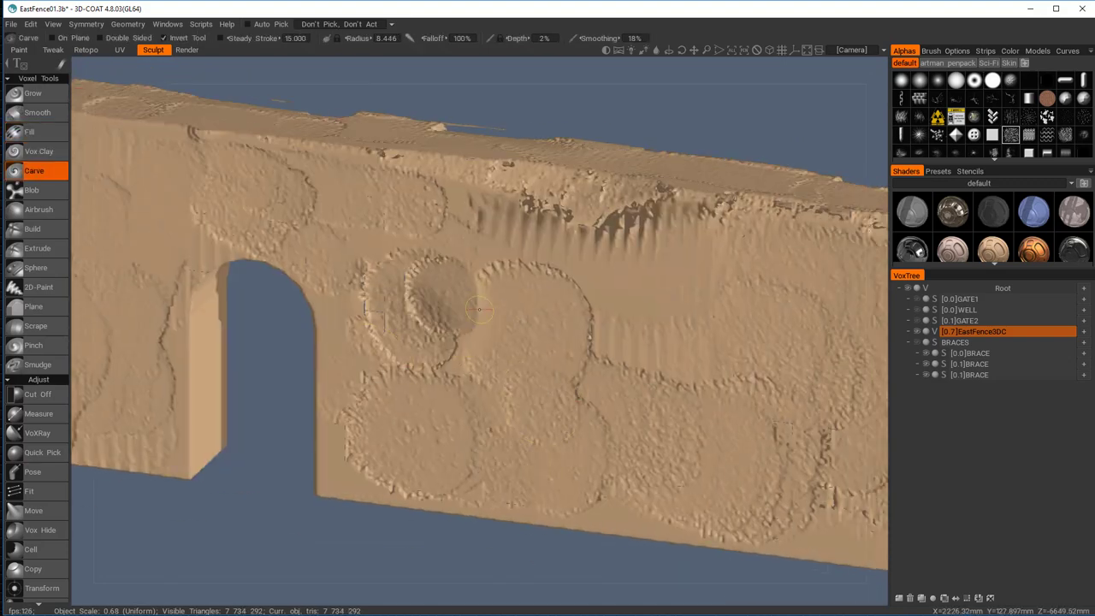
right_click_drag(514, 218, 329, 385)
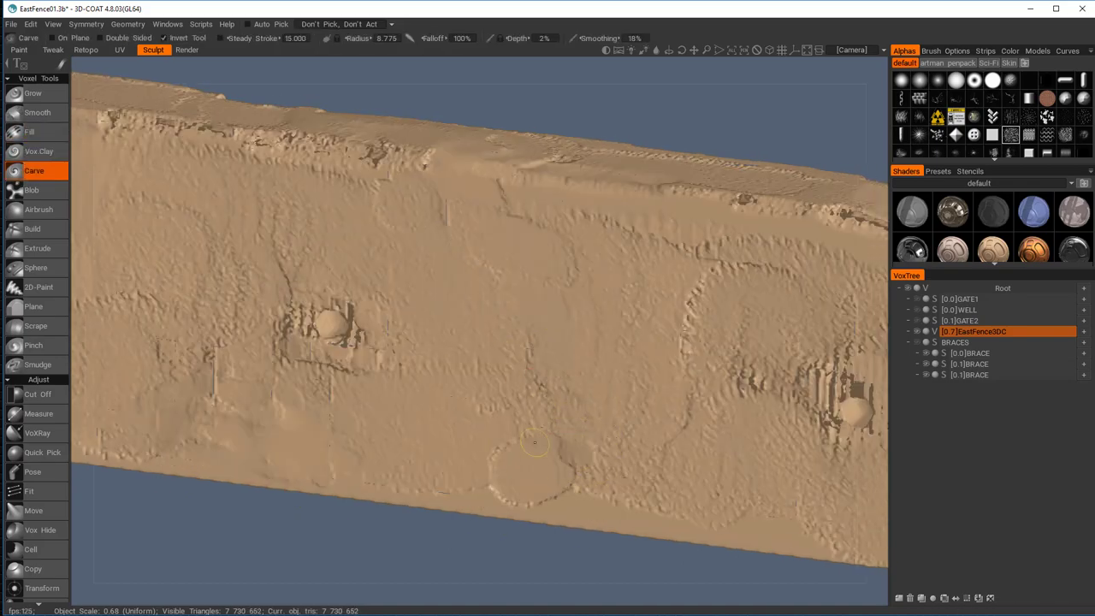
right_click_drag(534, 442, 589, 215)
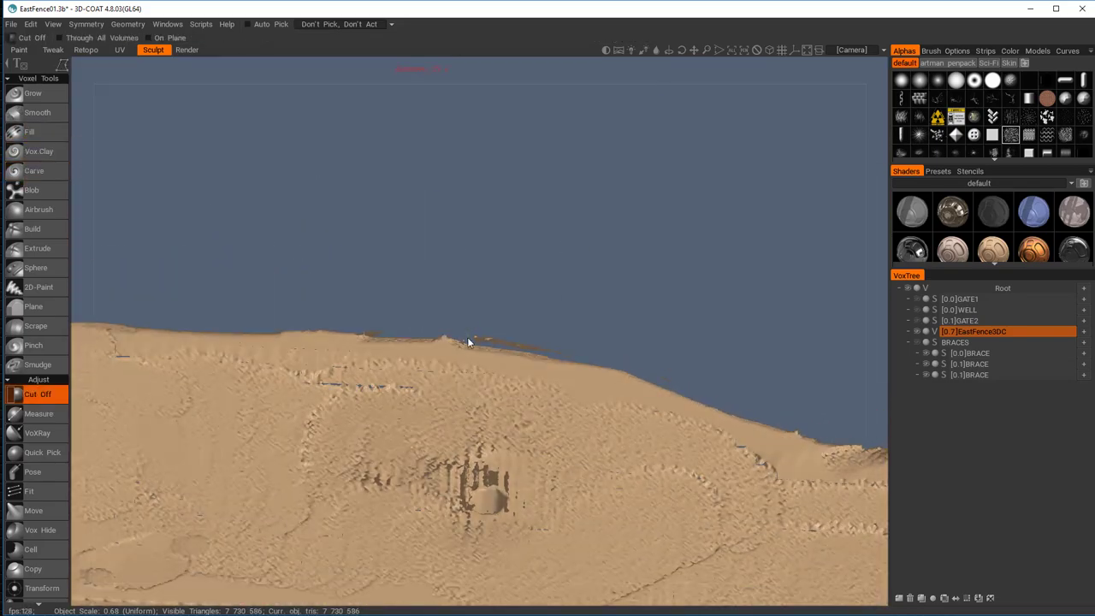
right_click_drag(467, 337, 566, 337)
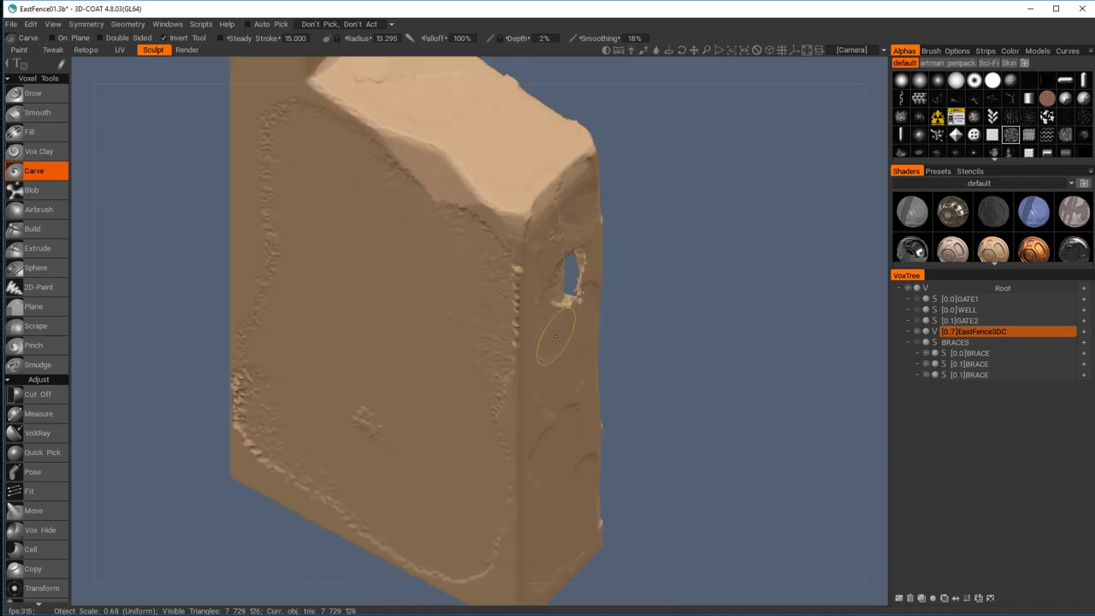
Carve worn edges and surface texture into the freestanding wall blocks, enlarging the brush radius to 19.693
left_click(34, 170)
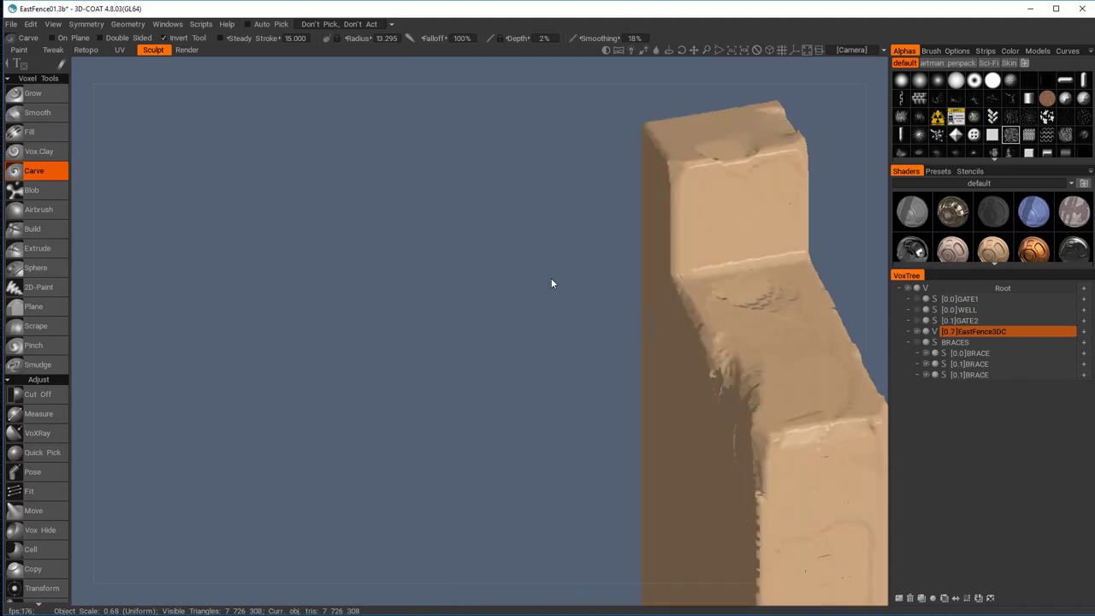
mouse_move(551, 278)
left_mouse_down()
mouse_move(565, 213)
mouse_move(611, 330)
mouse_move(659, 271)
mouse_move(853, 354)
left_mouse_up()
middle_click_drag(853, 354, 576, 262)
mouse_move(576, 262)
left_mouse_down()
mouse_move(476, 391)
mouse_move(403, 420)
mouse_move(401, 343)
mouse_move(498, 386)
mouse_move(488, 442)
mouse_move(572, 425)
mouse_move(572, 399)
mouse_move(512, 273)
mouse_move(607, 339)
mouse_move(812, 315)
left_mouse_up()
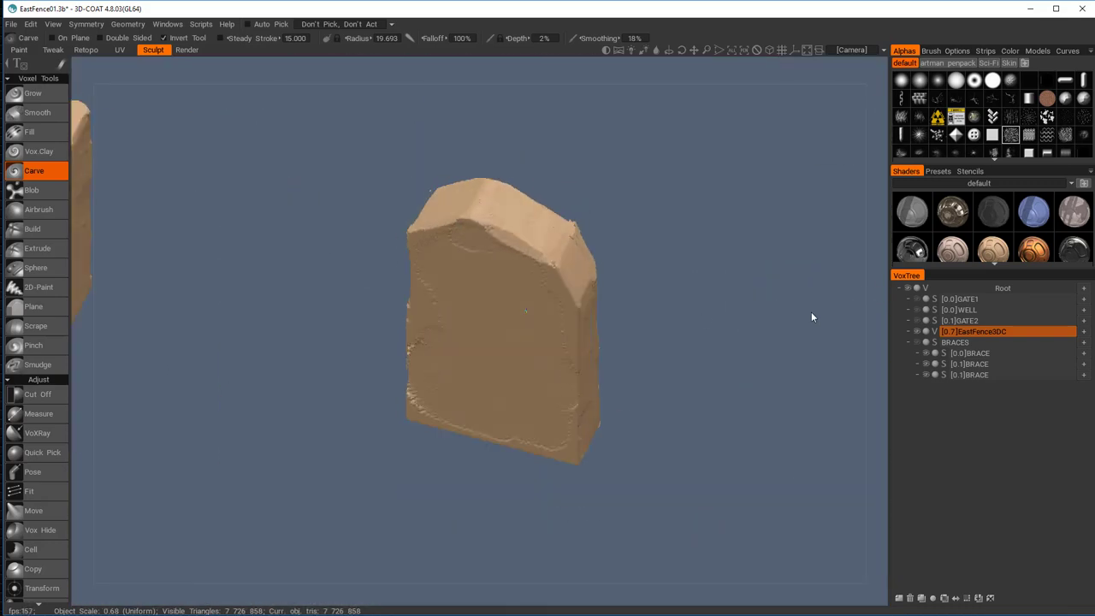
Unhide all hidden geometry of the EastFence3DC volume
scroll(351, 173, "down", 10)
mouse_move(1038, 213)
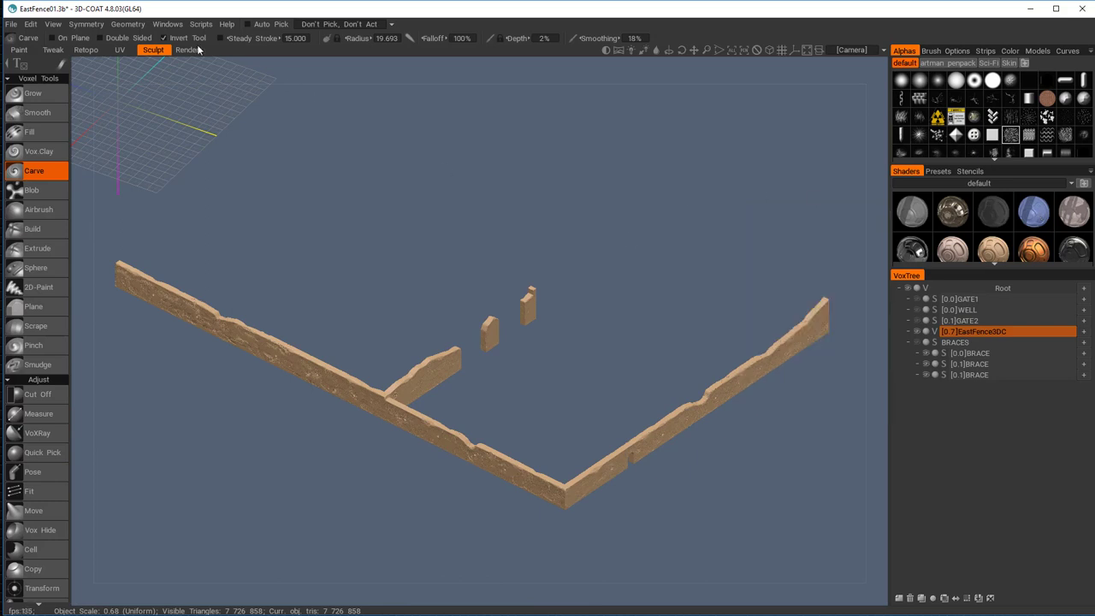
left_click(130, 24)
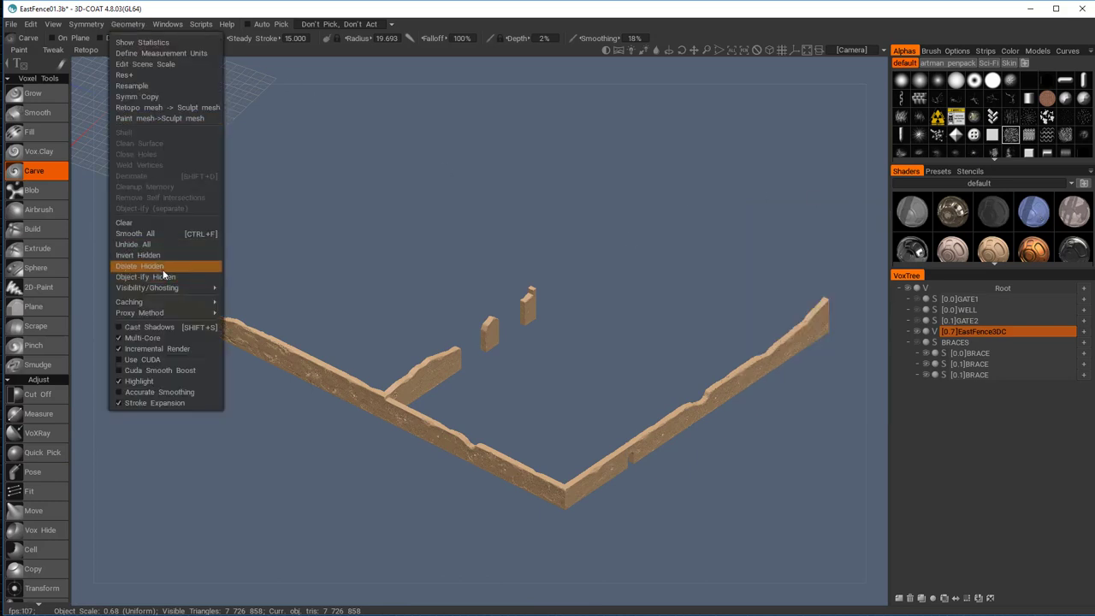
left_click(148, 246)
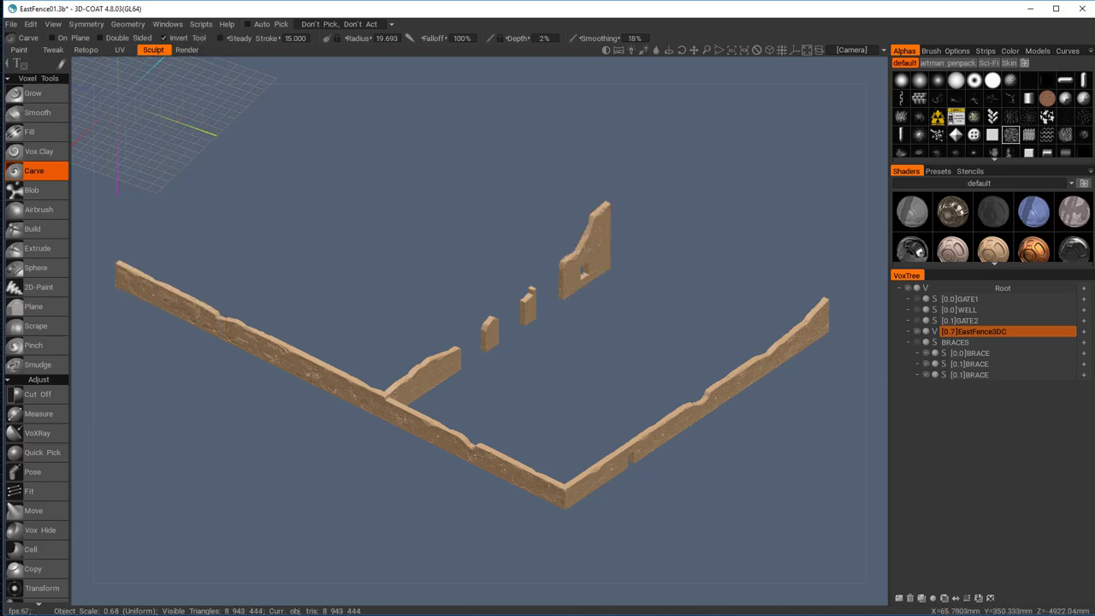
Hide the EastFence3DC volume, then show and select GATE2
middle_click_drag(608, 293, 564, 278)
left_click_drag(453, 268, 555, 271)
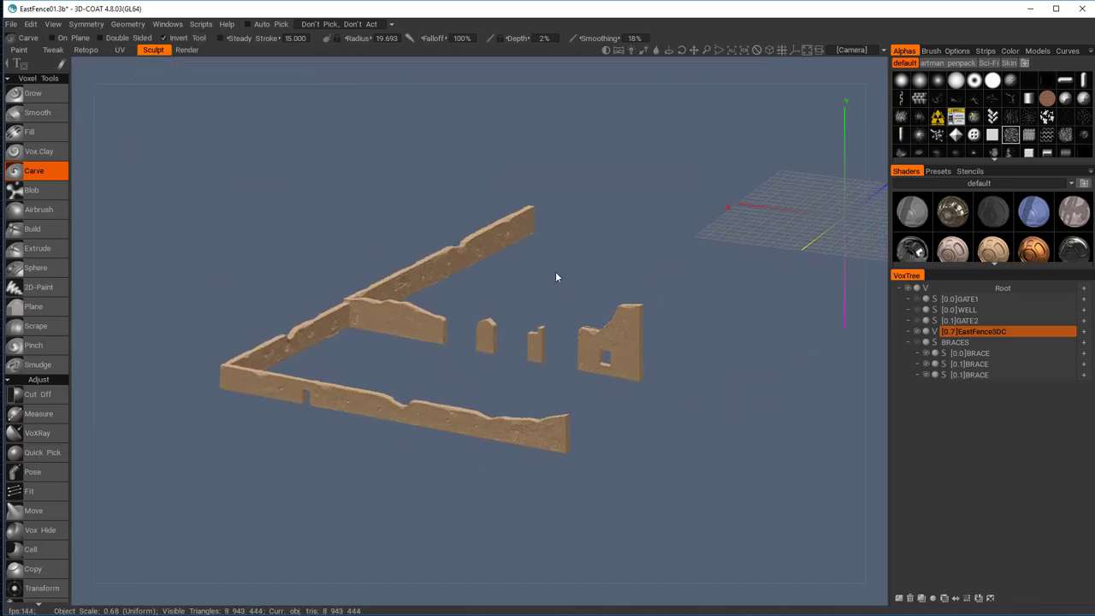
right_click_drag(555, 271, 713, 432)
middle_click_drag(716, 410, 520, 342)
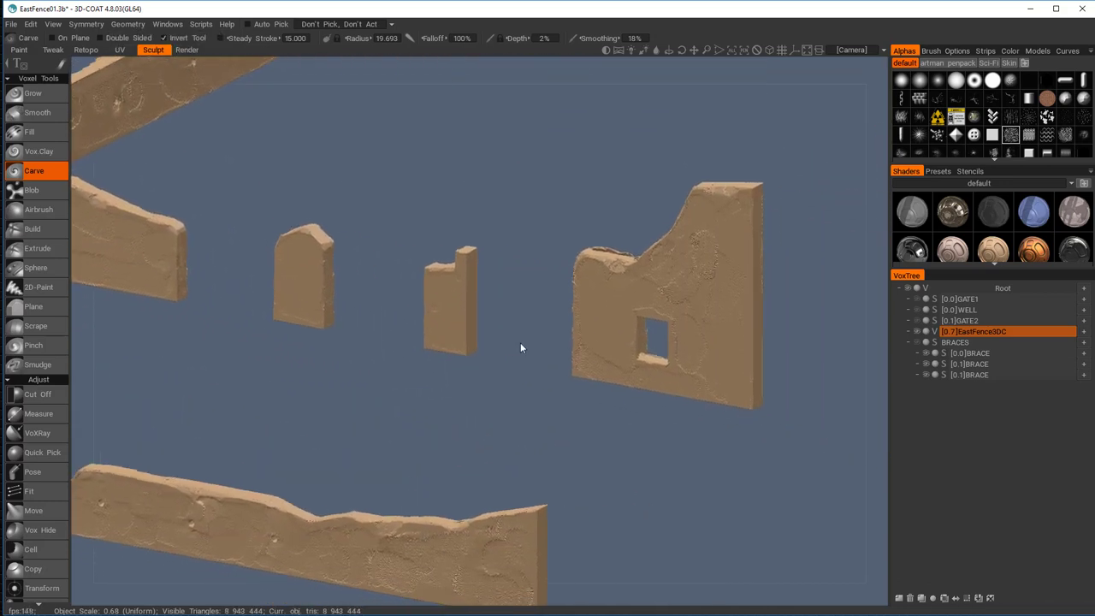
left_click_drag(520, 345, 458, 234)
right_click_drag(459, 235, 409, 193)
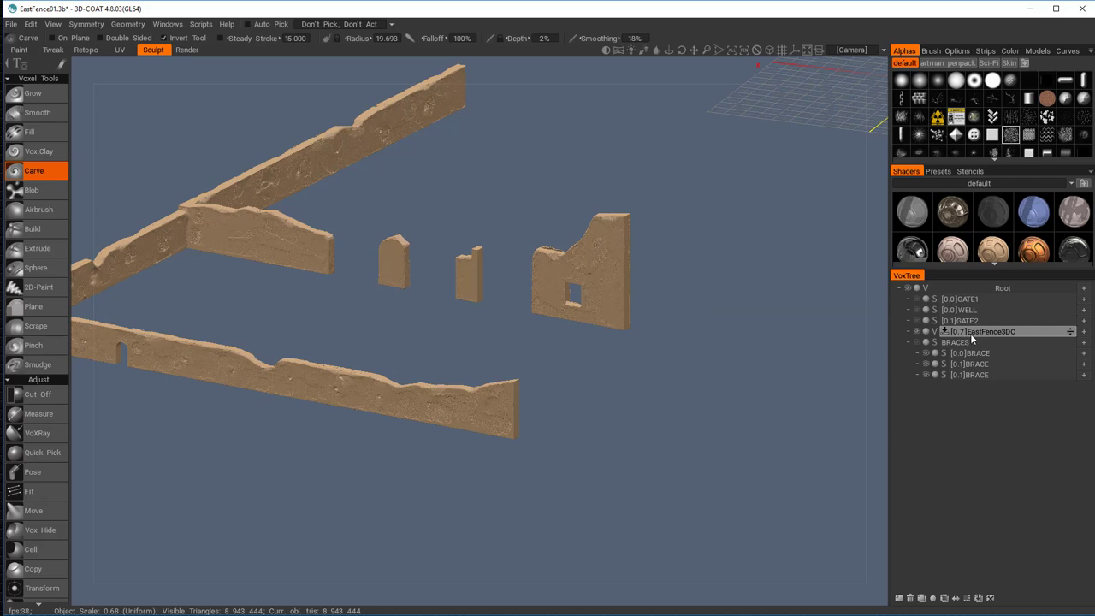
left_click(918, 333)
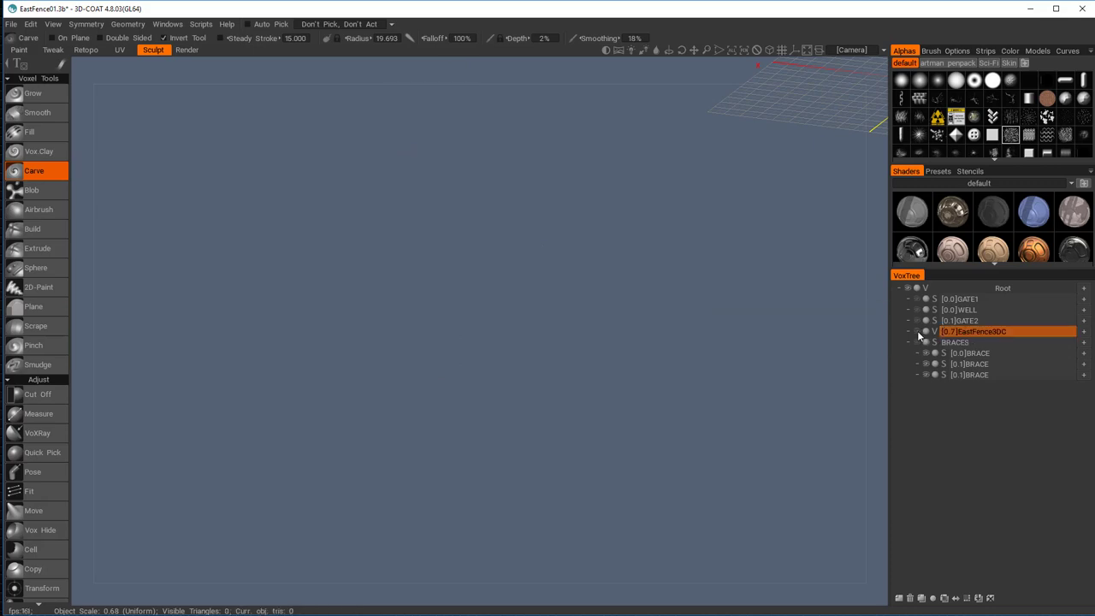
left_click(917, 320)
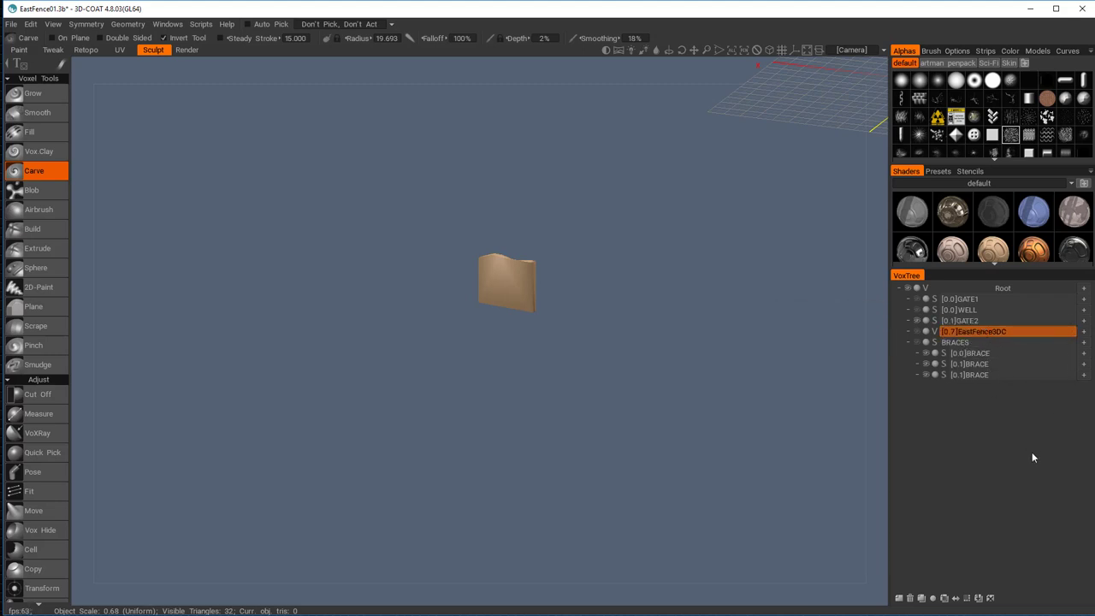
left_click(960, 321)
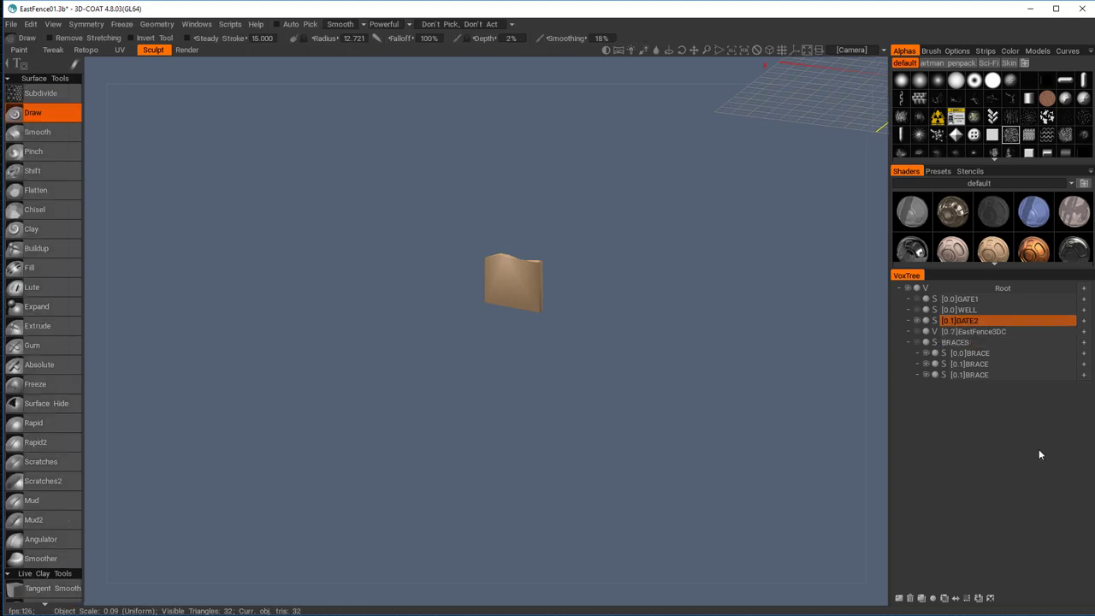
Resample GATE2 to a required poly count of 1,000,000 and convert it to voxels with a poly count of 1,082,474
key("Return")
left_click(582, 330)
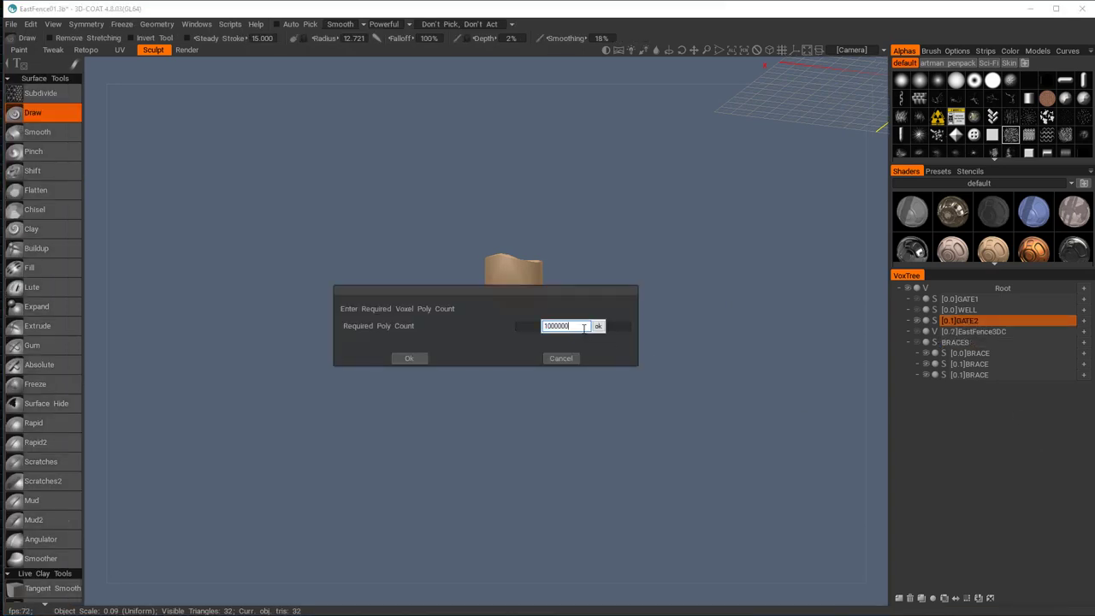
left_click(599, 326)
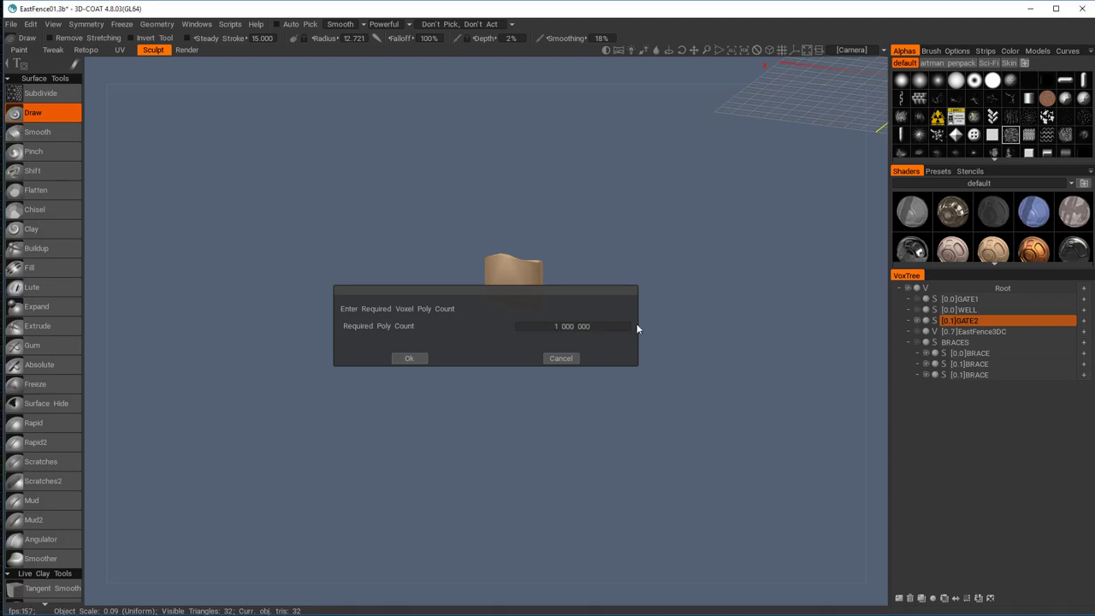
left_click(410, 358)
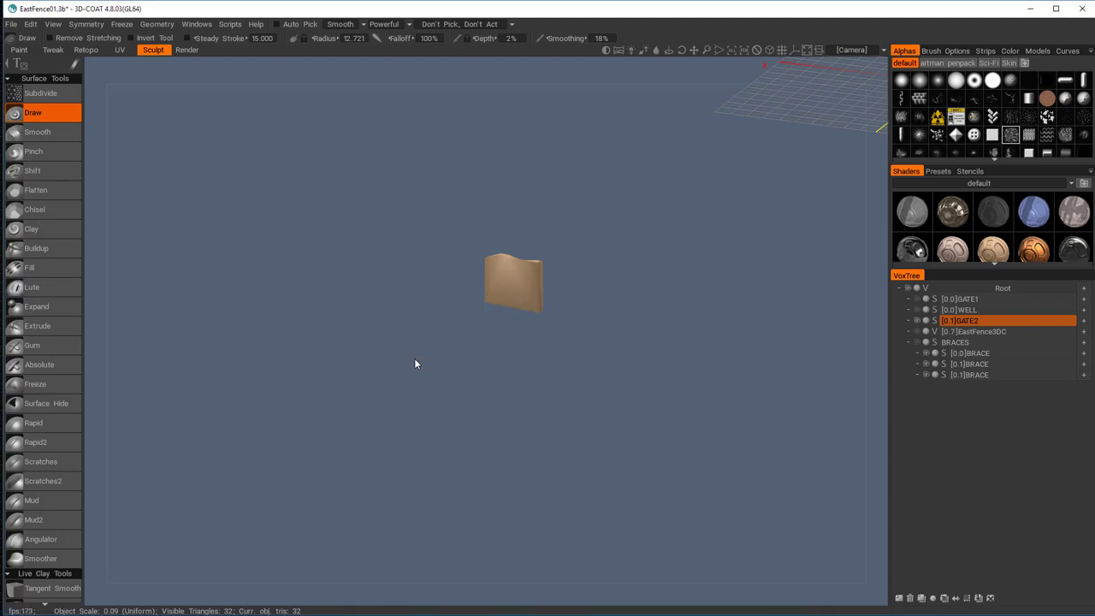
left_click(935, 322)
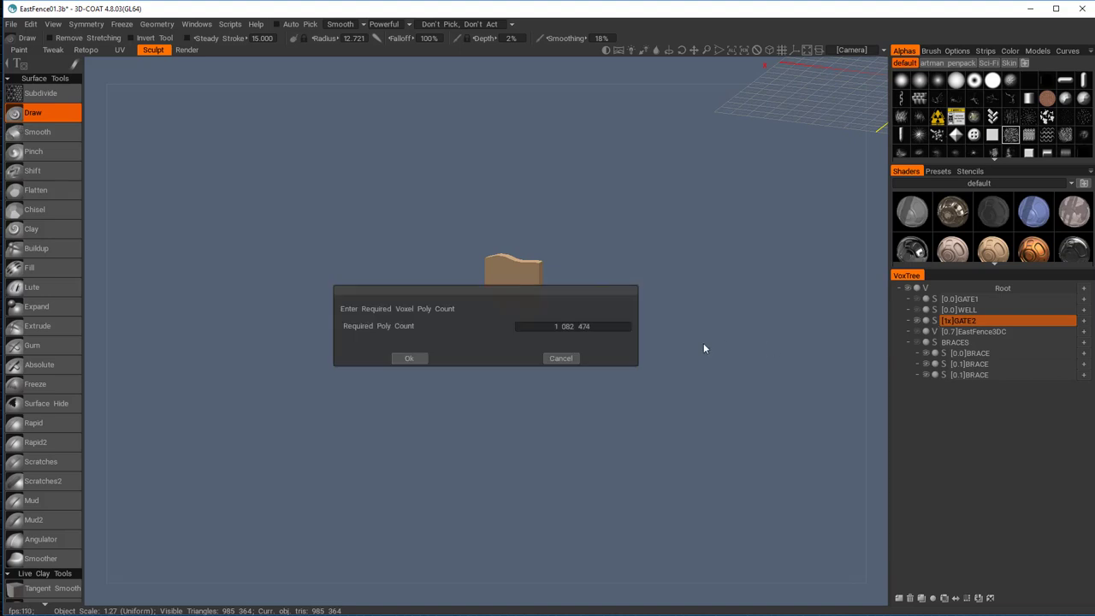
left_click(409, 359)
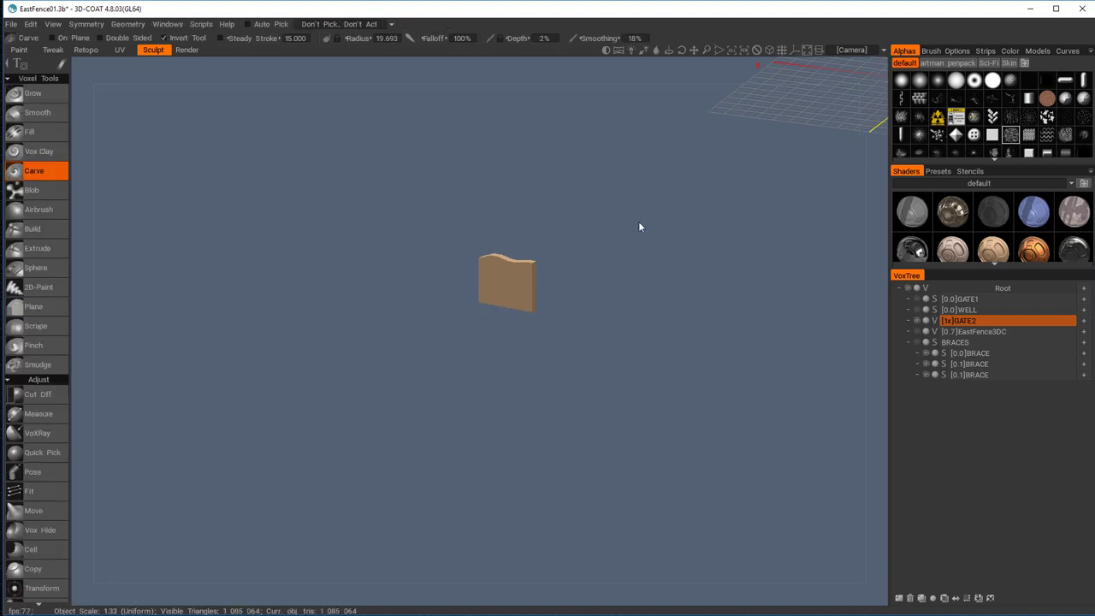
Carve weathered texture around the border of GATE2's broad face with a brush radius of 51.418
right_click_drag(510, 212, 614, 332)
middle_click_drag(547, 310, 541, 382)
right_click_drag(560, 192, 646, 270)
middle_click_drag(565, 261, 499, 303)
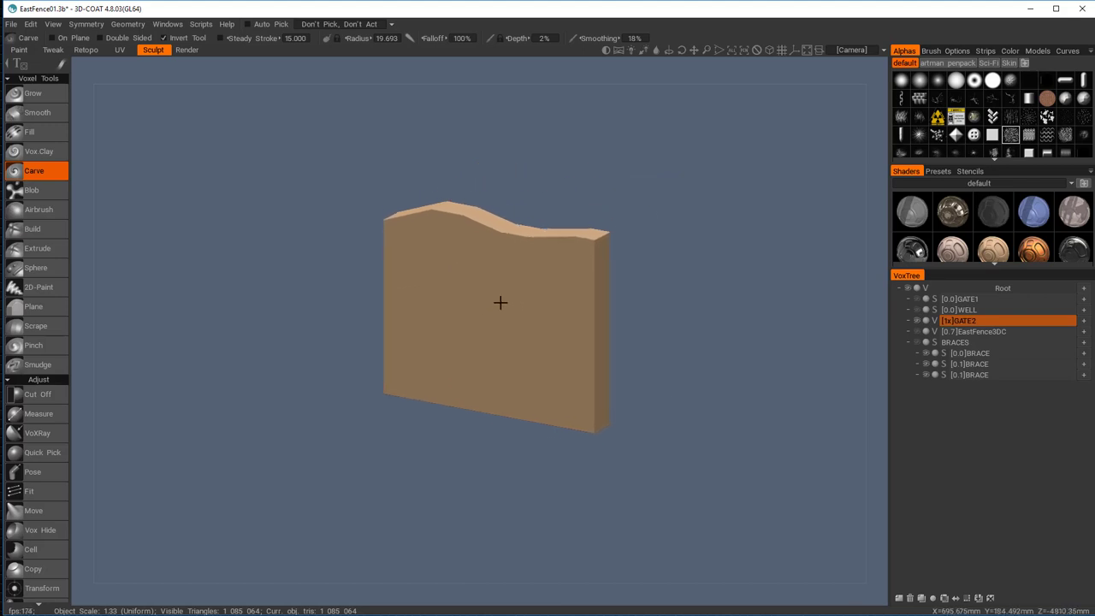
left_click_drag(498, 309, 545, 277, "alt")
middle_click_drag(545, 277, 498, 403)
mouse_move(436, 359)
left_mouse_down()
mouse_move(577, 369)
mouse_move(439, 420)
left_mouse_up()
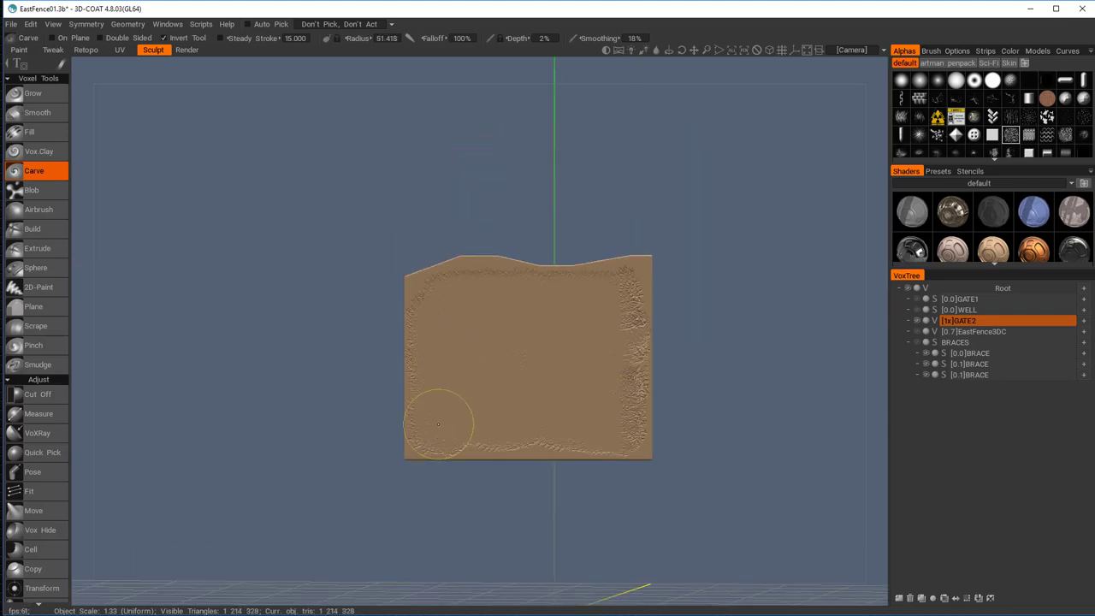
Carve weathered texture over GATE2's opposite broad face and narrow end with a brush radius of 19.736
left_click_drag(342, 402, 530, 394, "alt")
mouse_move(402, 376)
left_mouse_down()
mouse_move(560, 313)
mouse_move(400, 440)
left_mouse_up()
left_click_drag(257, 359, 462, 342, "alt")
right_click_drag(462, 342, 547, 376)
middle_click_drag(616, 342, 529, 273)
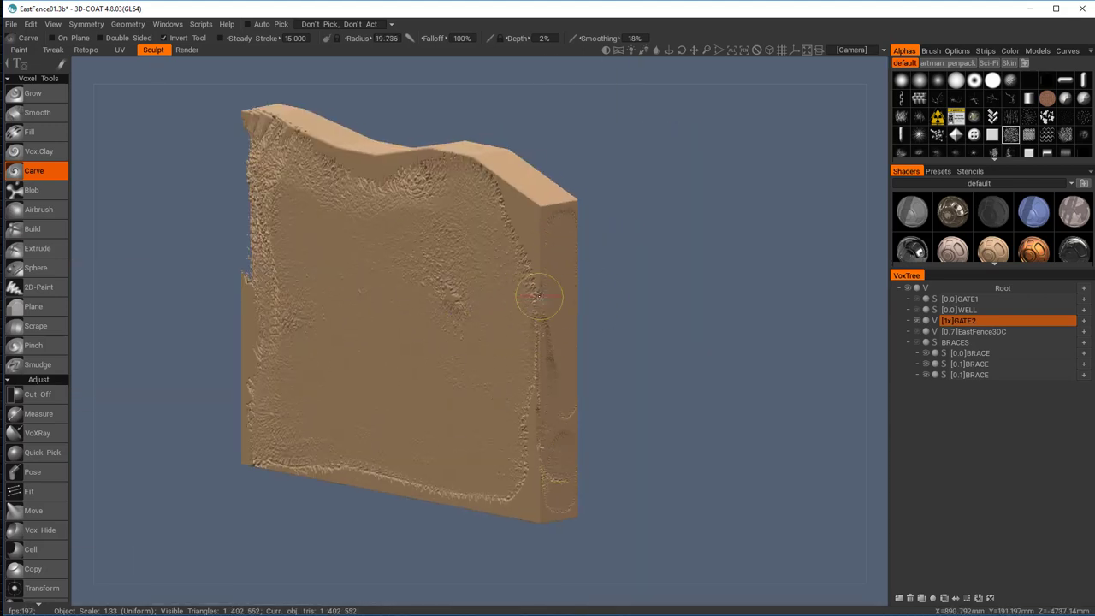
mouse_move(534, 208)
left_mouse_down("alt")
mouse_move(452, 291)
mouse_move(463, 269)
left_mouse_up("alt")
Soften the rough carving on GATE2's face with Fill and carve weathering along its upper edges and narrow end
left_click(29, 132)
left_click_drag(341, 249, 335, 391)
left_click_drag(651, 248, 511, 225, "alt")
left_click(34, 171)
mouse_move(308, 111)
left_mouse_down()
mouse_move(449, 145)
mouse_move(594, 150)
left_mouse_up()
left_click_drag(308, 111, 495, 119, "alt")
middle_click_drag(495, 119, 401, 214)
left_click_drag(561, 166, 334, 261)
left_click_drag(860, 218, 757, 210, "alt")
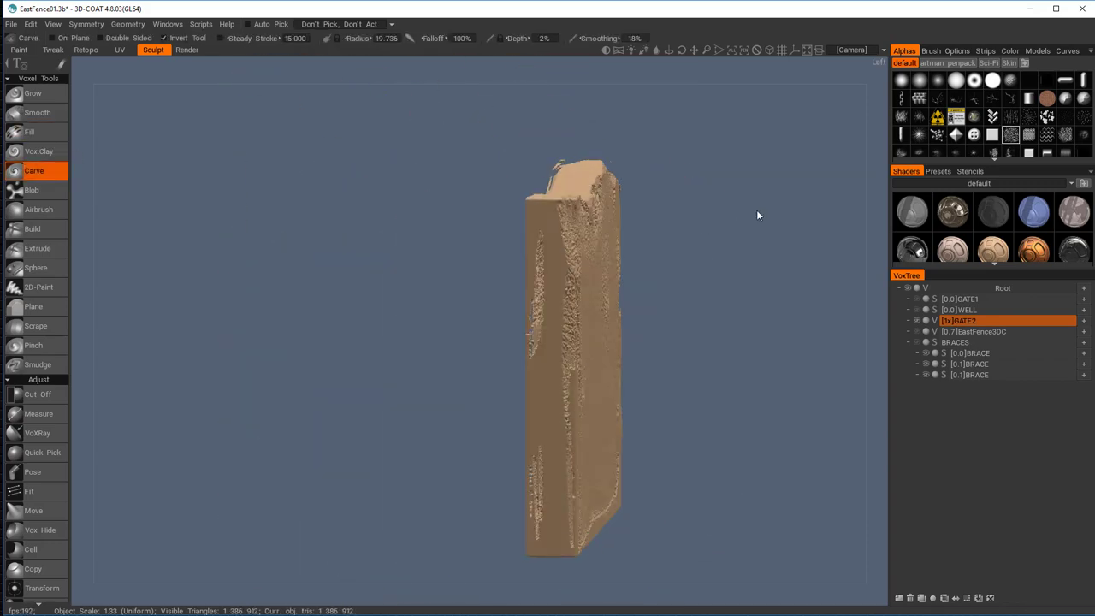
Smooth GATE2's rough end with Fill and flatten its edge using a plane defined by 3 points
left_click(29, 131)
left_click_drag(591, 368, 436, 333, "alt")
middle_click_drag(437, 333, 402, 319)
left_click(33, 306)
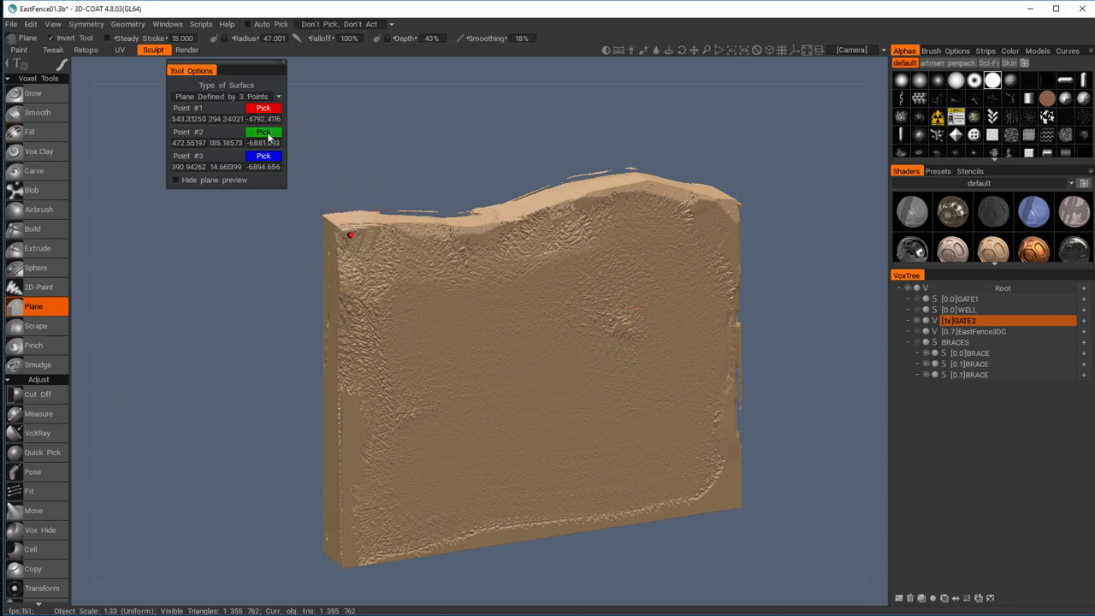
left_click_drag(371, 274, 351, 248)
Trim the excess material from GATE2's end with Cut Off and carve weathering along its top edge and corners
left_click(38, 396)
left_click_drag(479, 385, 840, 401, "alt")
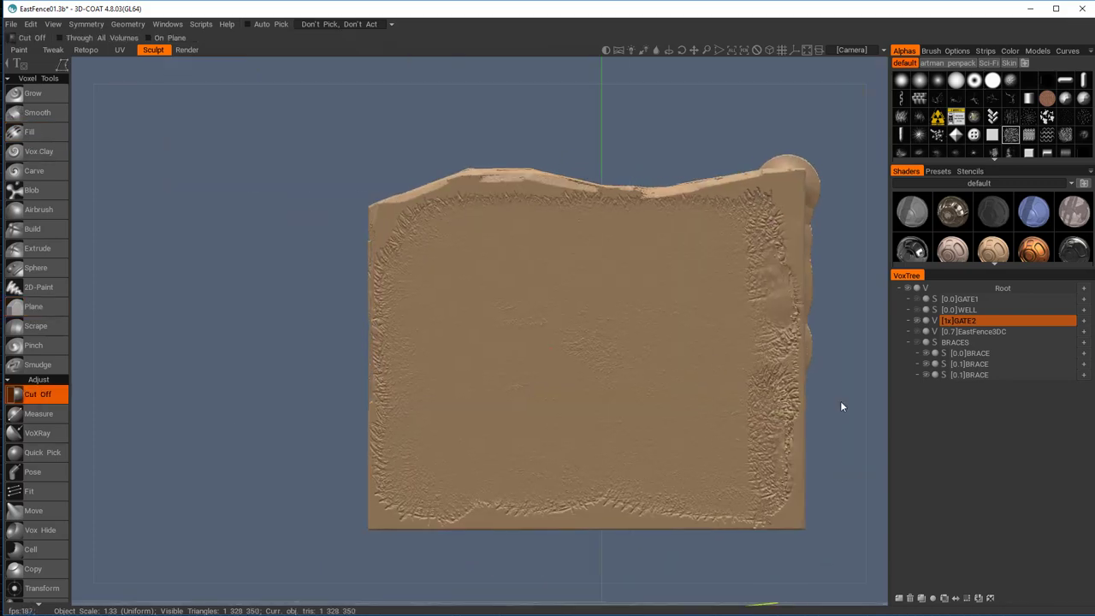
left_click(35, 170)
middle_click_drag(367, 265, 479, 384)
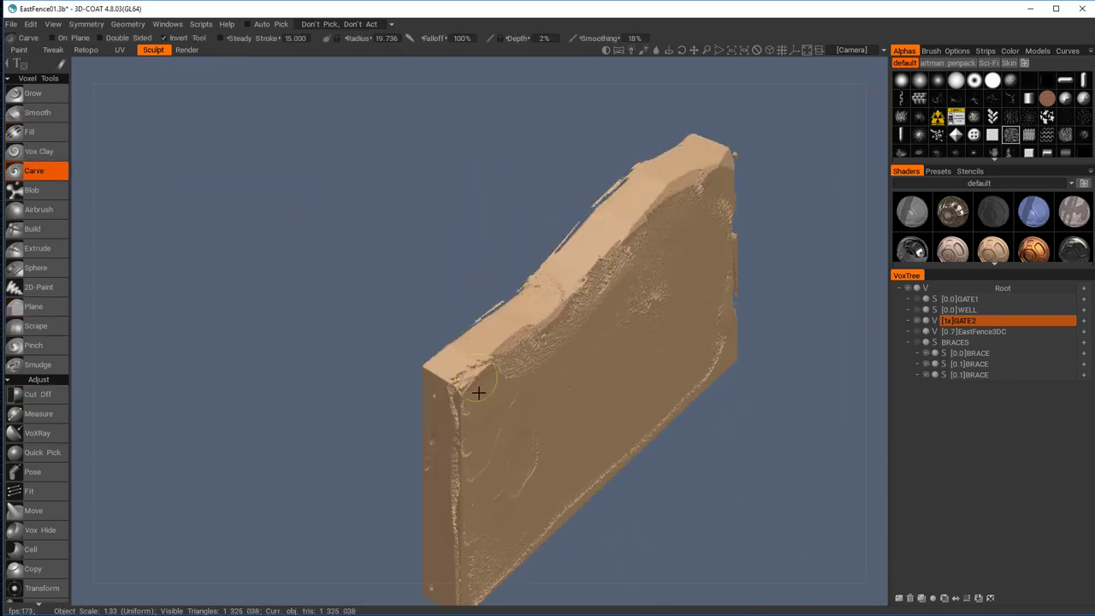
mouse_move(503, 363)
left_mouse_down("alt")
mouse_move(385, 342)
mouse_move(402, 428)
mouse_move(548, 360)
left_mouse_up("alt")
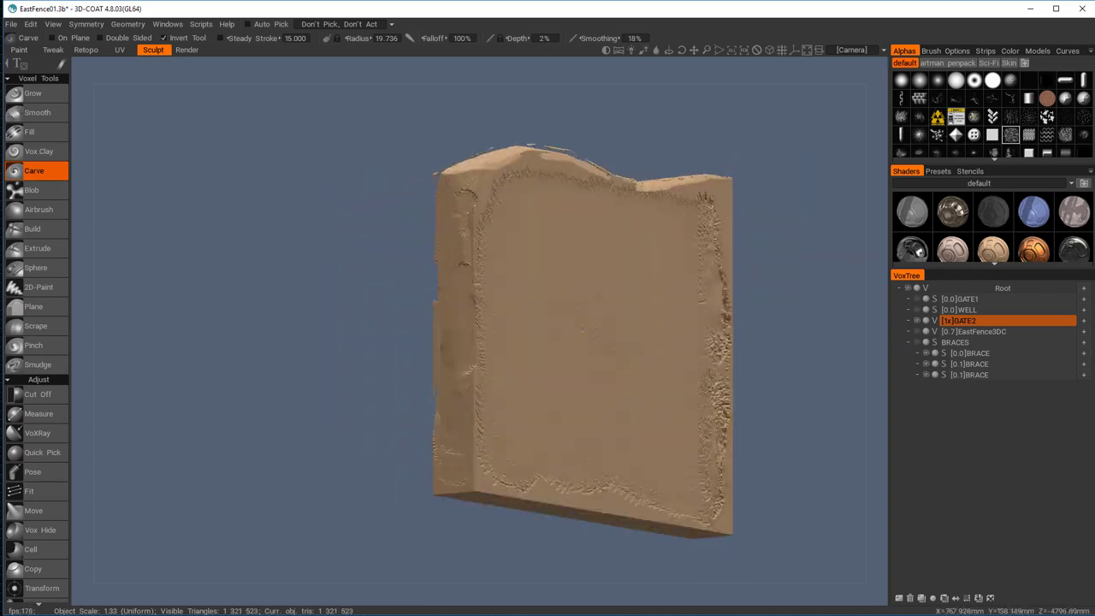
mouse_move(441, 501)
left_mouse_down()
mouse_move(542, 483)
mouse_move(638, 286)
left_mouse_up()
Hide GATE2, show the WELL volume and convert it to voxels
left_click(917, 321)
left_click(917, 309)
left_click(935, 310)
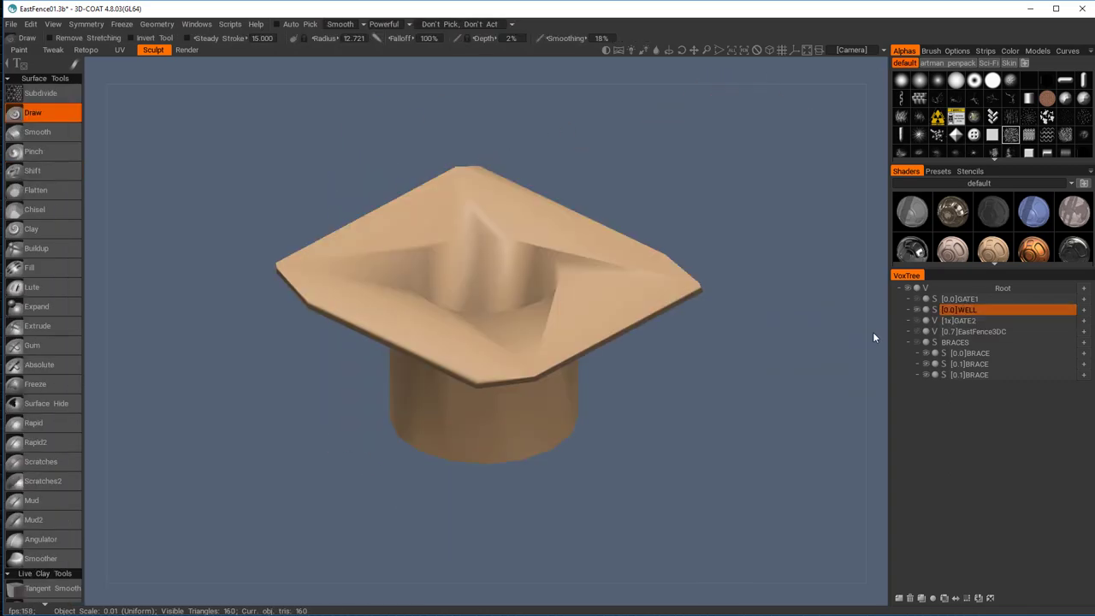
left_click(565, 326)
type("800")
left_click(411, 358)
middle_click_drag(417, 360, 460, 416)
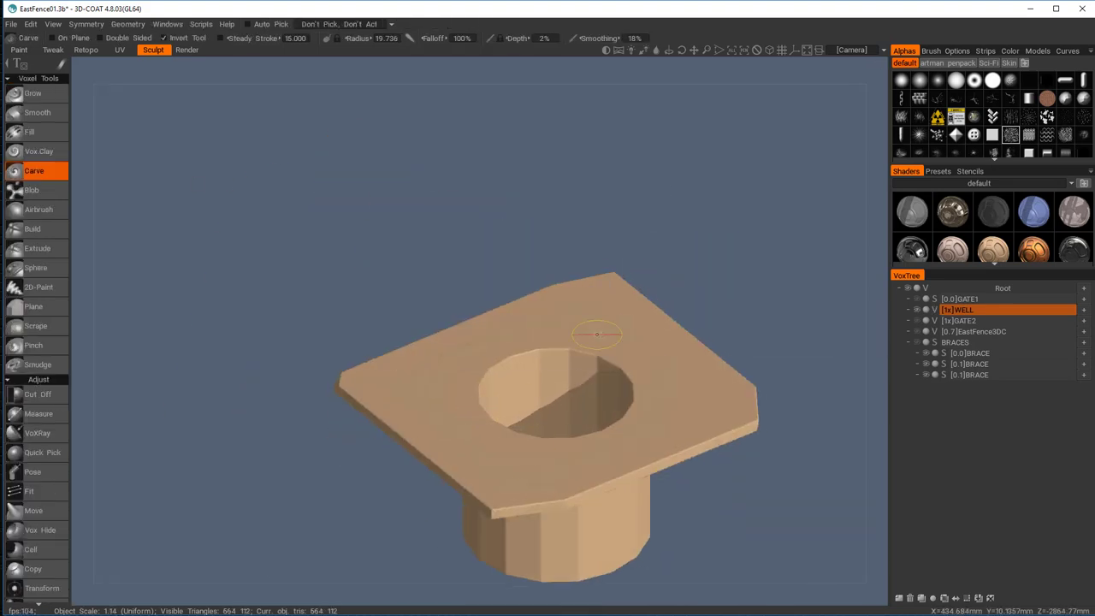
Carve weathered texture across the WELL's top slab and chip the hole's rim with a brush radius of 6.618
mouse_move(462, 393)
left_mouse_down()
mouse_move(496, 360)
mouse_move(513, 447)
left_mouse_up()
scroll(513, 448, "up", 3)
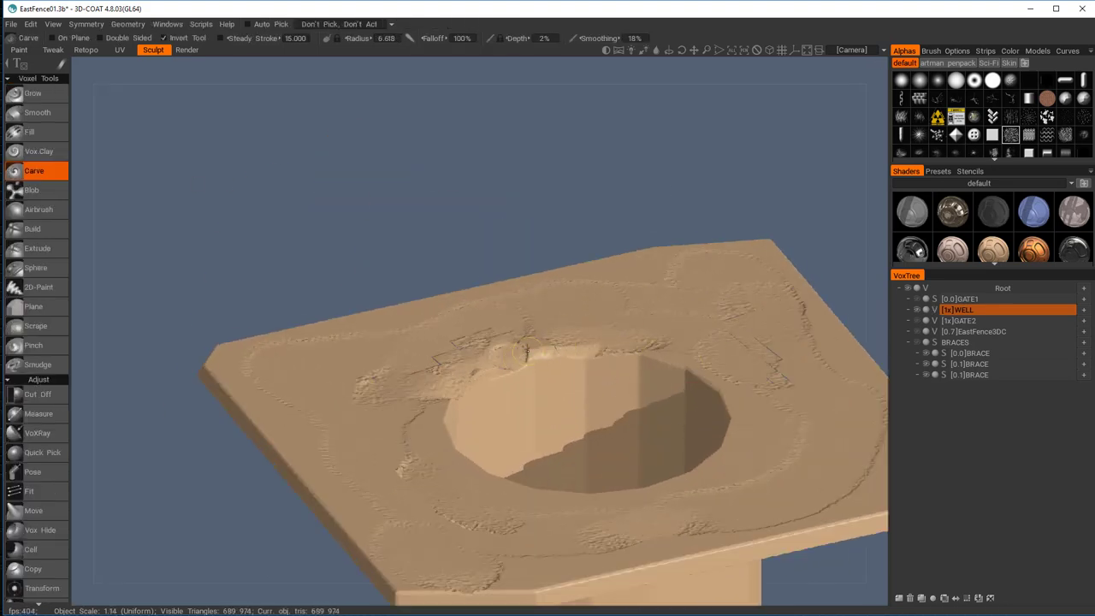
middle_click_drag(526, 352, 656, 323)
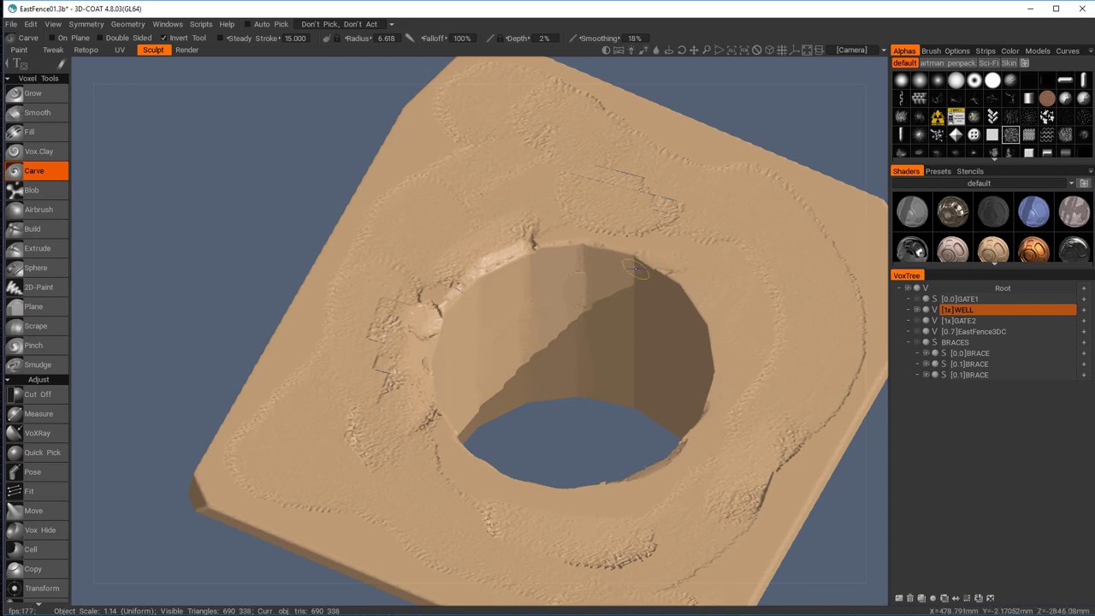
middle_click_drag(633, 270, 598, 304)
middle_click_drag(477, 317, 425, 254)
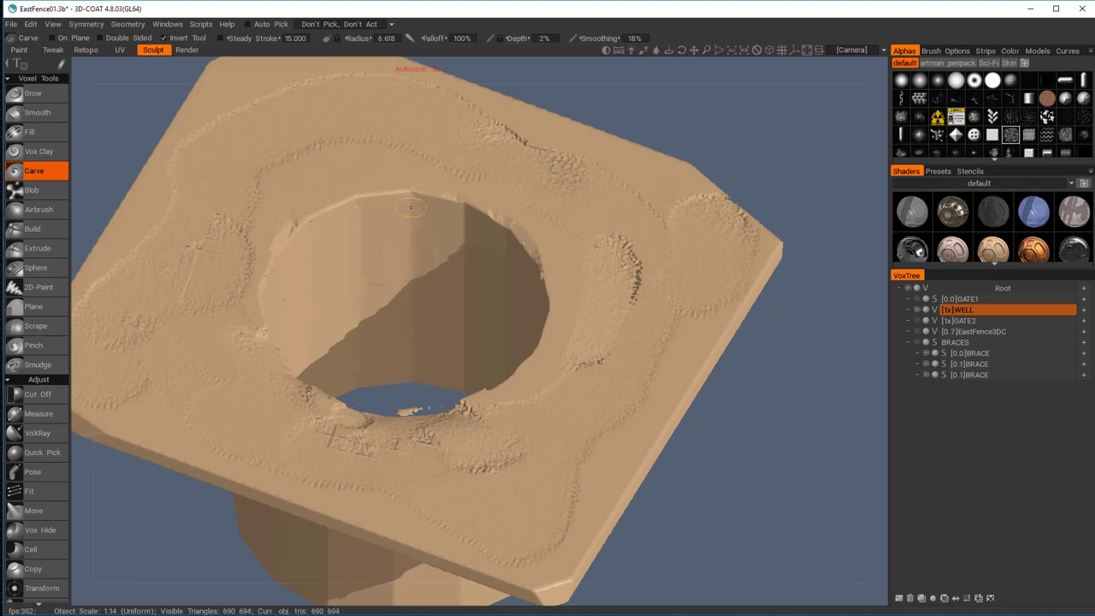
middle_click_drag(446, 308, 449, 286)
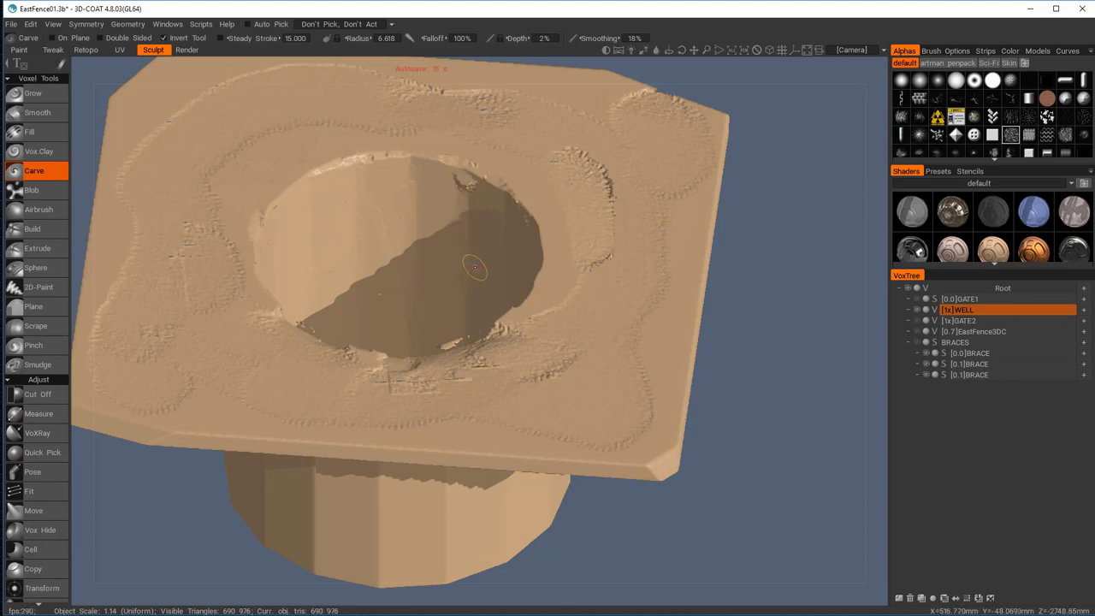
Carve small cracks into the WELL's inner wall and chips along the slab's outer edges at radius 6.618
mouse_move(475, 267)
middle_mouse_down()
mouse_move(499, 245)
mouse_move(419, 209)
middle_mouse_up()
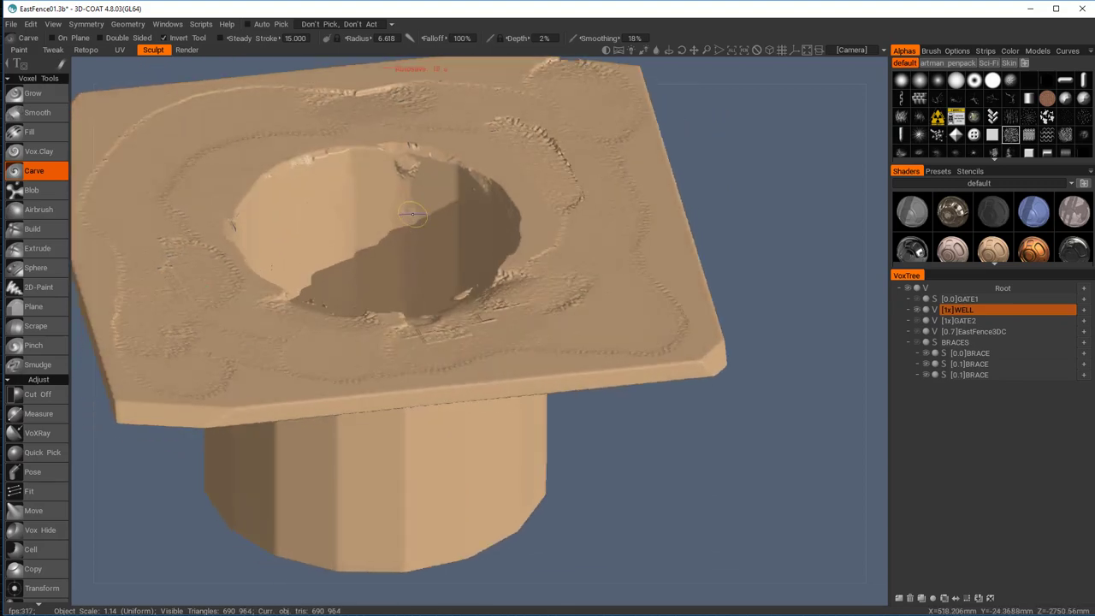
mouse_move(397, 248)
middle_mouse_down()
mouse_move(419, 259)
mouse_move(421, 282)
middle_mouse_up()
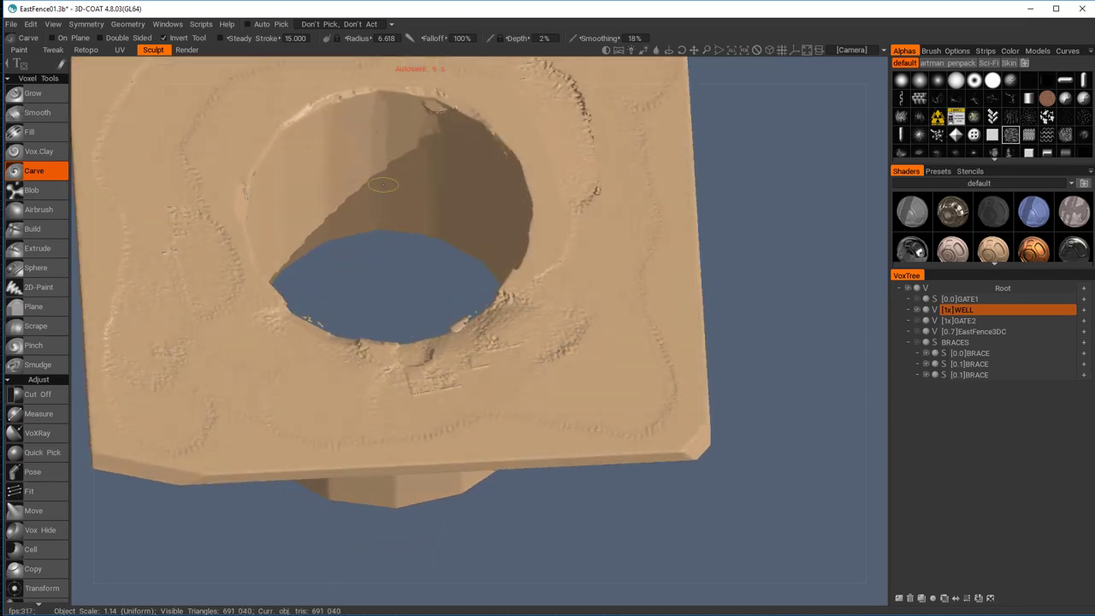
middle_click_drag(462, 220, 398, 293)
middle_click_drag(434, 361, 482, 285)
mouse_move(430, 406)
middle_mouse_down()
mouse_move(373, 345)
mouse_move(418, 244)
mouse_move(422, 289)
mouse_move(364, 338)
mouse_move(321, 291)
mouse_move(425, 367)
mouse_move(479, 279)
mouse_move(477, 302)
middle_mouse_up()
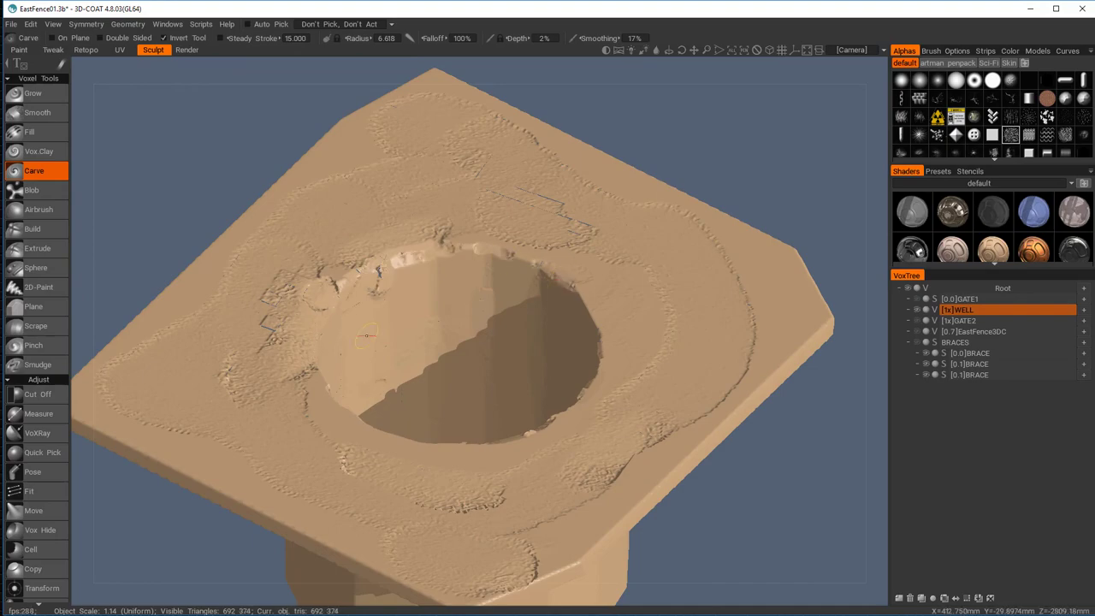
mouse_move(367, 335)
middle_mouse_down()
mouse_move(444, 317)
mouse_move(518, 317)
mouse_move(630, 408)
mouse_move(557, 215)
mouse_move(526, 237)
mouse_move(535, 317)
middle_mouse_up()
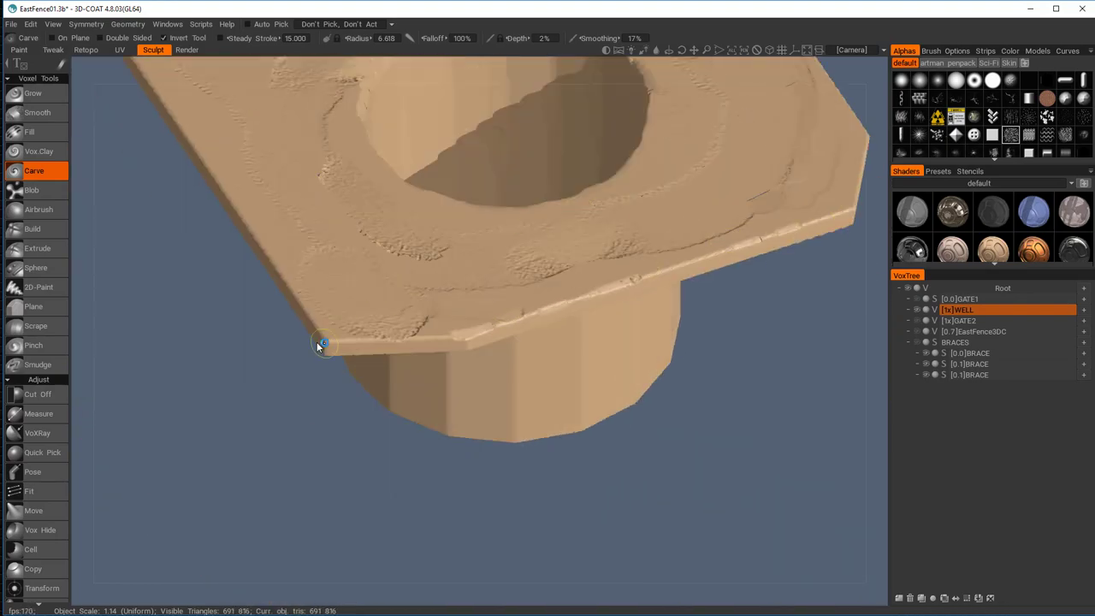
middle_click_drag(316, 342, 633, 274)
Hide the WELL, show and select GATE1, and convert it to voxels
left_click(965, 297)
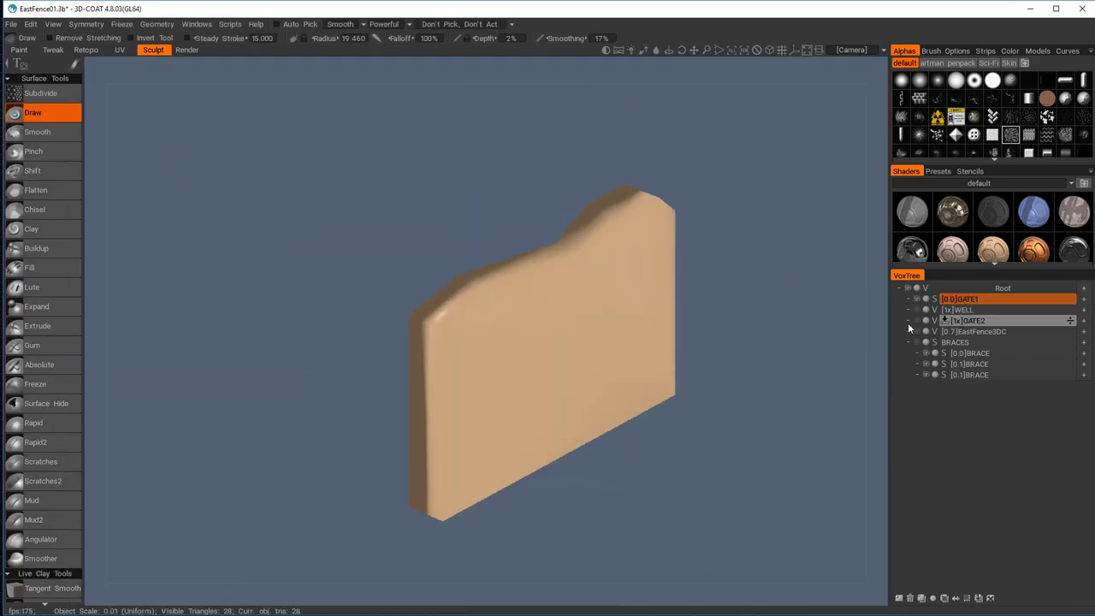
left_click(934, 300)
left_click(409, 358)
scroll(506, 291, "up", 3)
middle_click_drag(506, 291, 582, 300)
Carve weathered texture over GATE1's broad faces with a brush radius of 31.367
left_click_drag(462, 300, 708, 208)
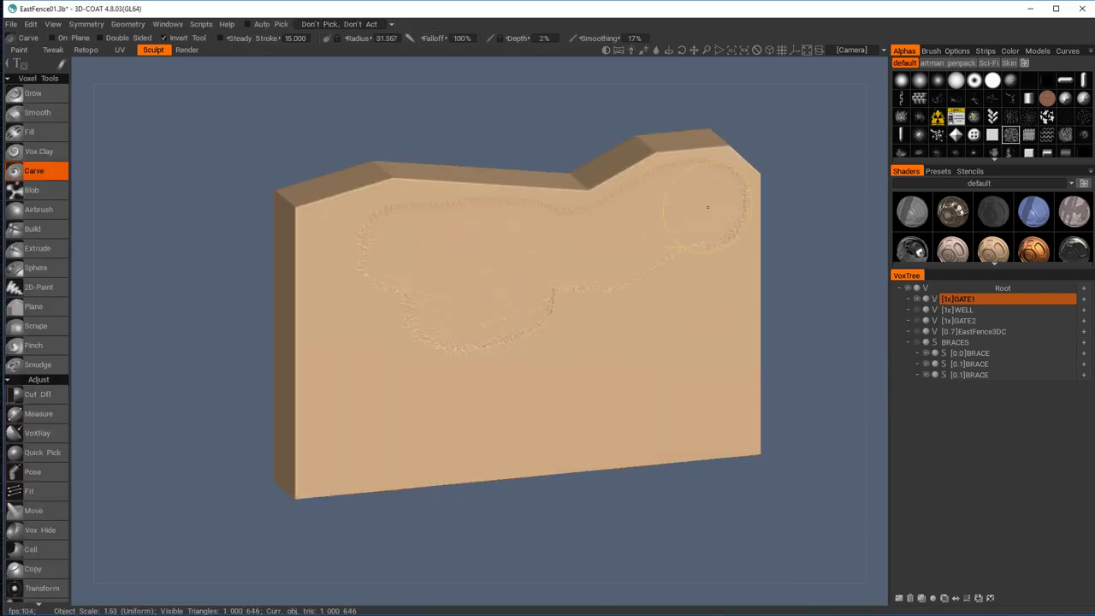
middle_click_drag(665, 357, 445, 359)
mouse_move(257, 222)
left_mouse_down()
mouse_move(364, 385)
mouse_move(567, 262)
mouse_move(616, 368)
left_mouse_up()
middle_click_drag(548, 325, 482, 382)
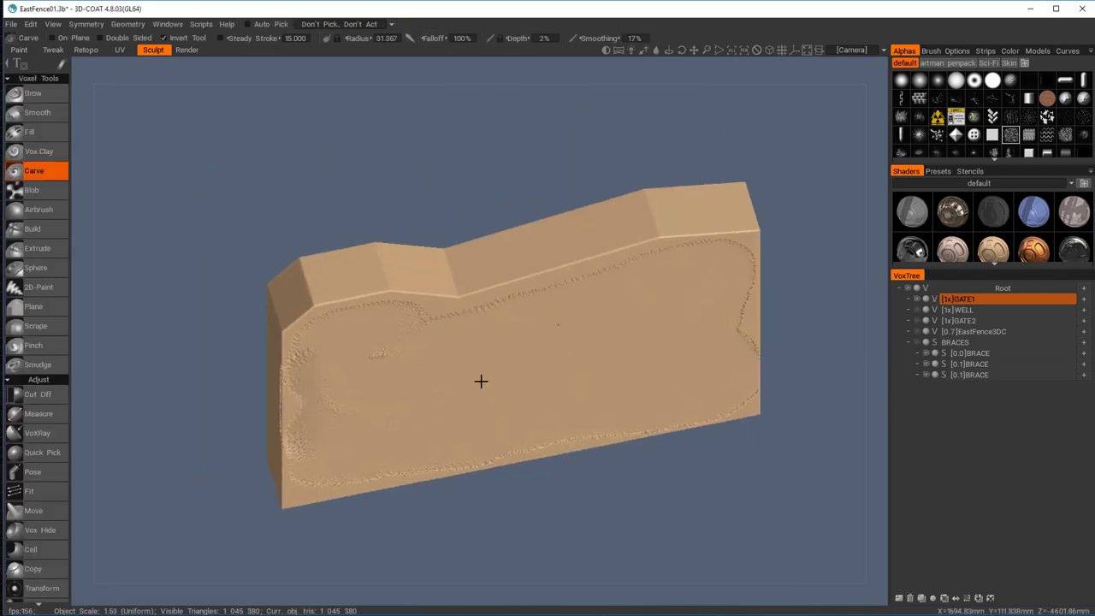
scroll(482, 381, "up", 3)
right_click_drag(548, 258, 518, 258)
Carve GATE1's narrow end and top at radius 16.746, and smooth the rough side of its broad face with Fill
mouse_move(394, 223)
middle_mouse_down()
mouse_move(607, 228)
mouse_move(650, 239)
middle_mouse_up()
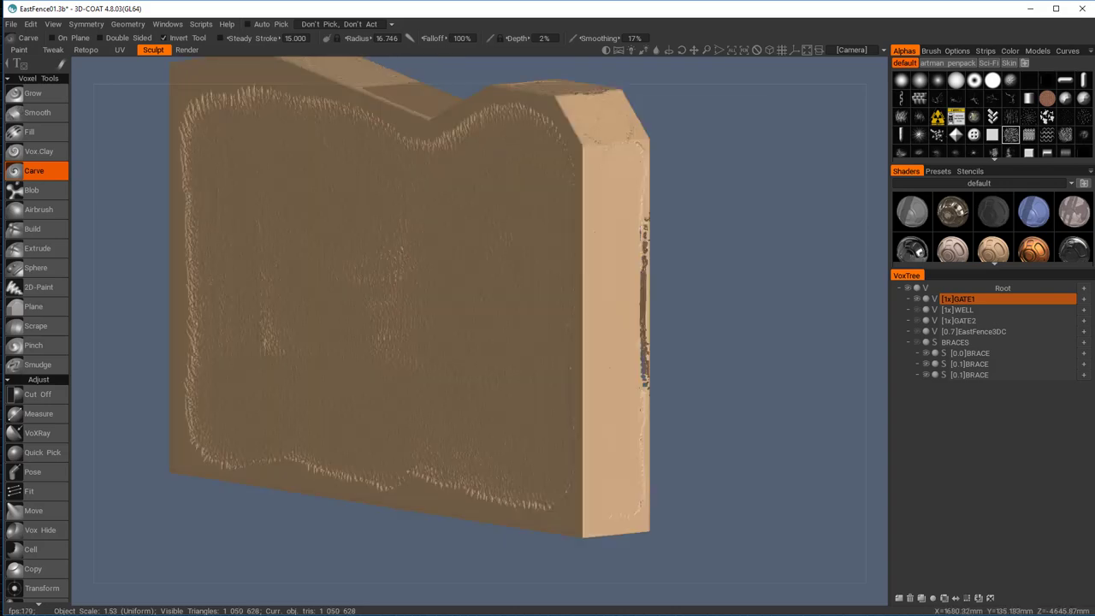
left_click_drag(616, 197, 616, 479)
mouse_move(428, 257)
middle_mouse_down()
mouse_move(369, 255)
mouse_move(428, 273)
middle_mouse_up()
left_click(30, 132)
middle_click_drag(548, 292, 582, 295)
left_click(36, 171)
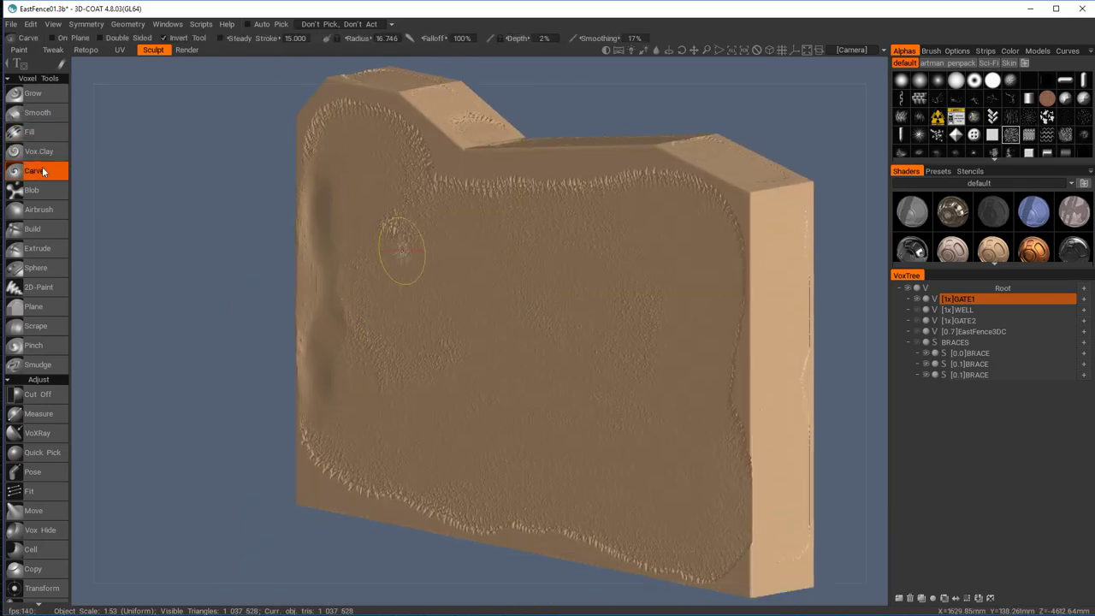
Carve worn patches beside GATE1's side edge and chips along its top edge, reducing the brush radius to 8.758
middle_click_drag(403, 252, 479, 257)
left_click_drag(368, 257, 342, 372)
mouse_move(479, 256)
middle_mouse_down()
mouse_move(518, 219)
mouse_move(606, 171)
middle_mouse_up()
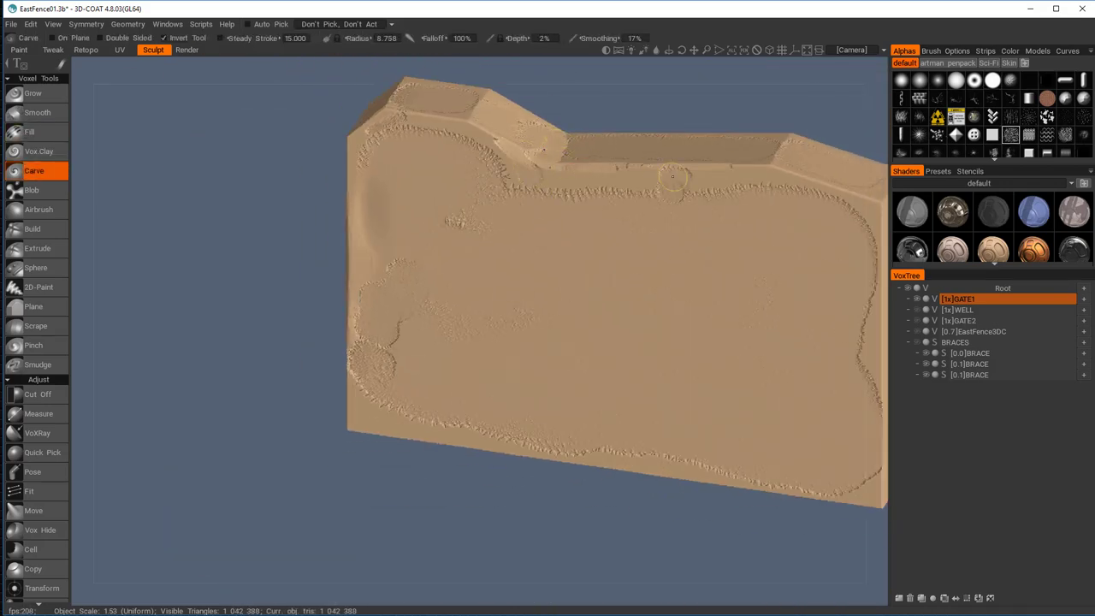
middle_click_drag(800, 288, 444, 196)
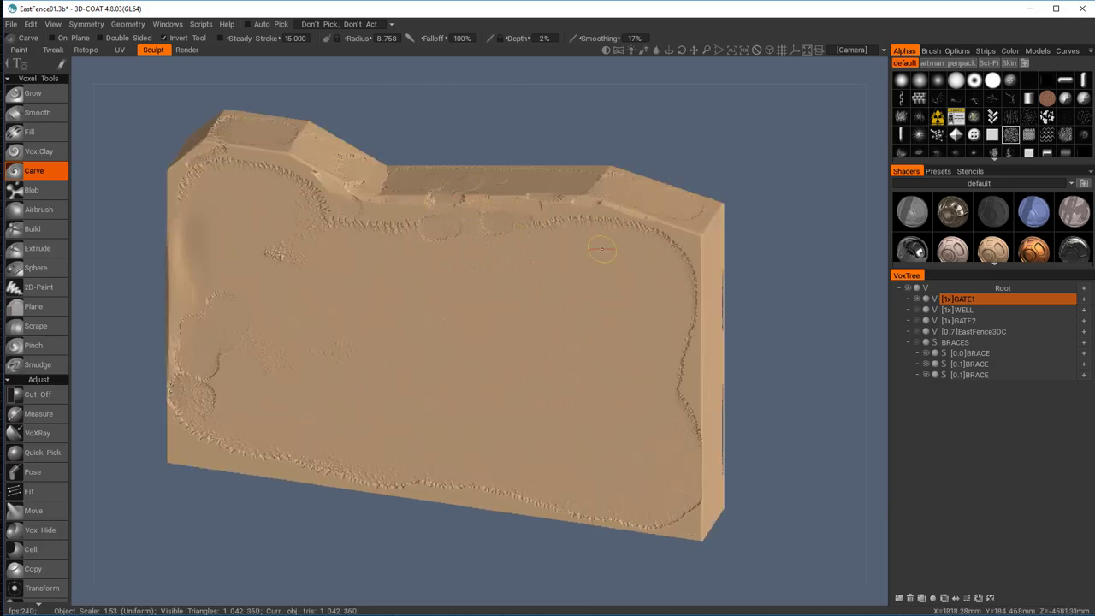
middle_click_drag(279, 158, 540, 334)
Carve large weathered patches across both broad faces of GATE1 at radius 24.477 and soften areas with Fill
left_click_drag(491, 308, 506, 402)
mouse_move(508, 565)
middle_mouse_down()
mouse_move(471, 347)
mouse_move(438, 306)
mouse_move(442, 428)
mouse_move(646, 152)
mouse_move(665, 176)
mouse_move(548, 291)
middle_mouse_up()
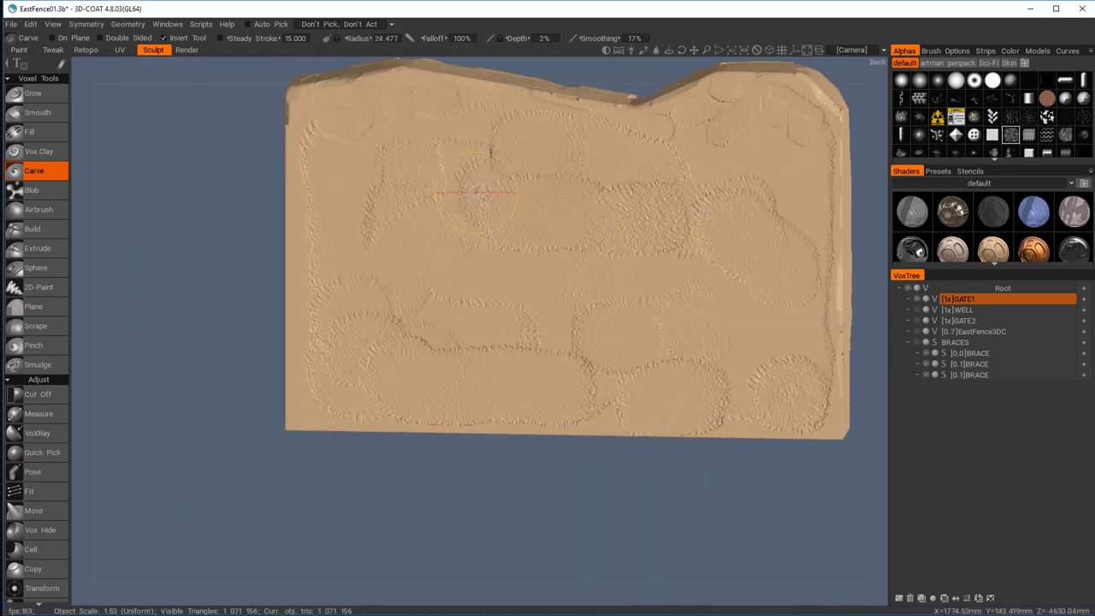
middle_click_drag(399, 373, 387, 255)
left_click(30, 132)
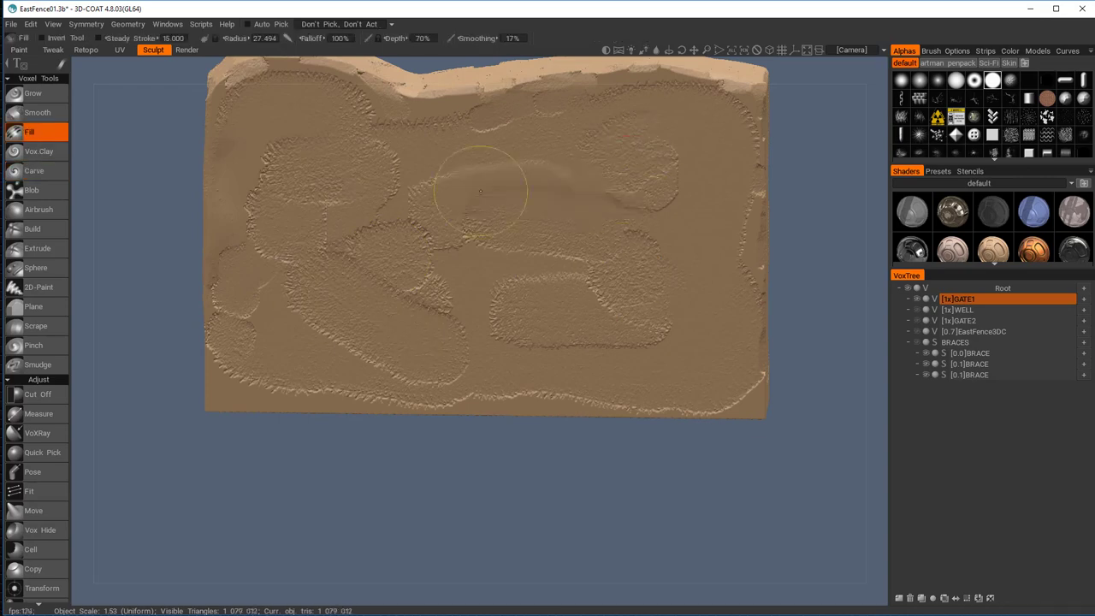
middle_click_drag(524, 226, 657, 205)
Hide GATE1, show the BRACES group and merge its sub-tree without booleans
left_click(917, 299)
left_click(917, 342)
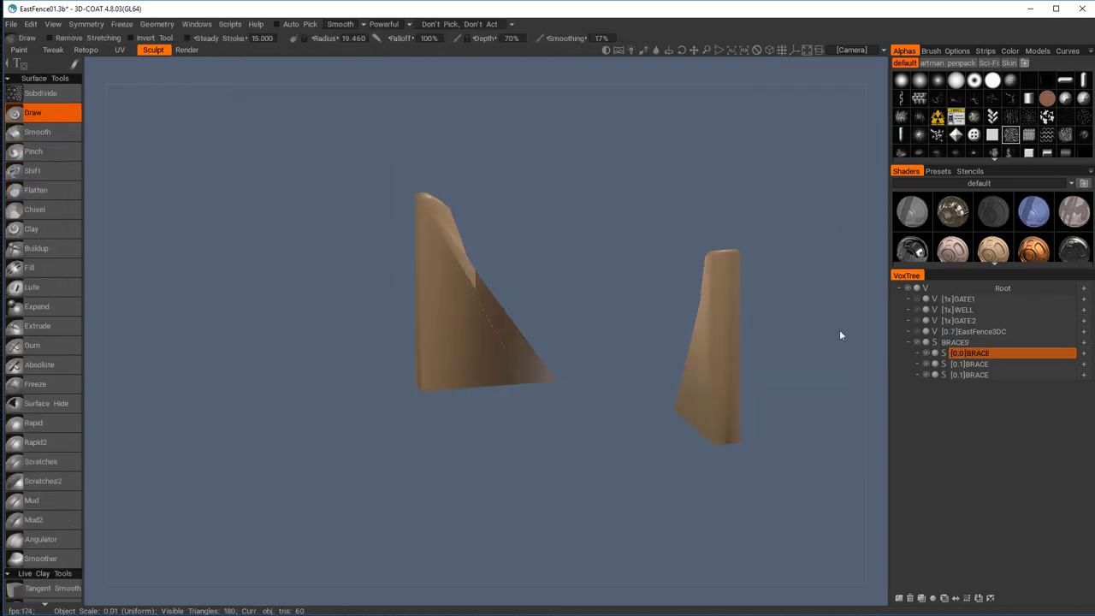
right_click(966, 341)
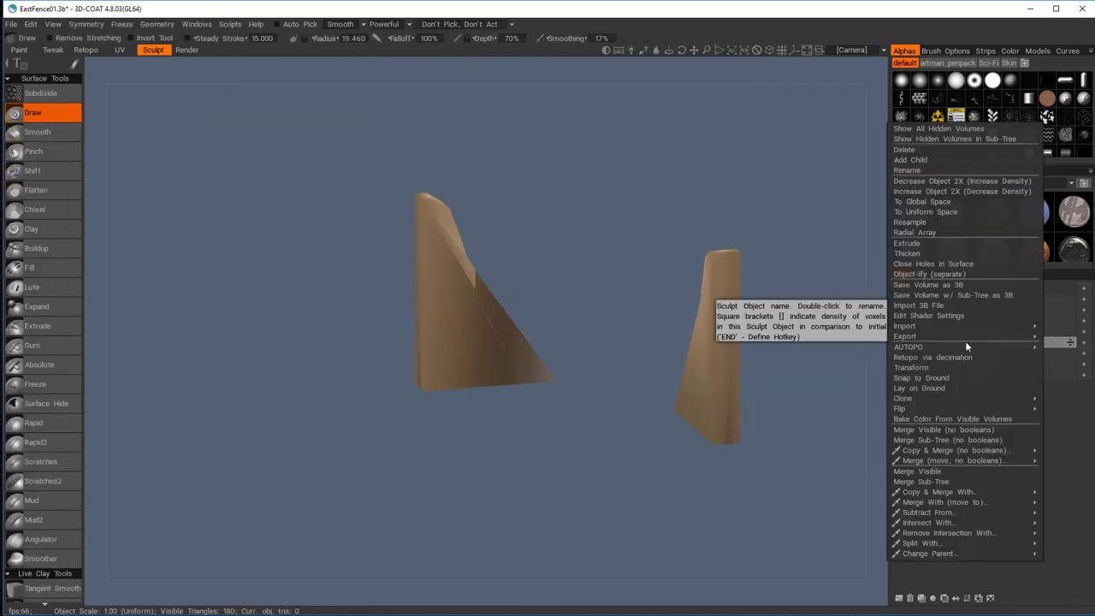
left_click(961, 440)
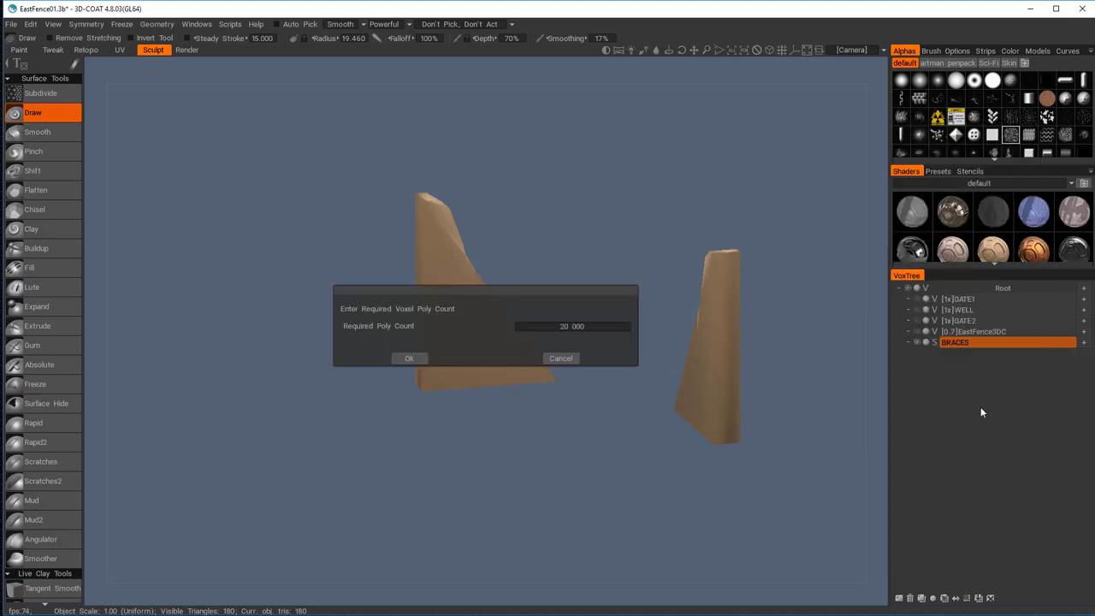
Resample BRACES to a required poly count of 2,000,000
left_click(599, 327)
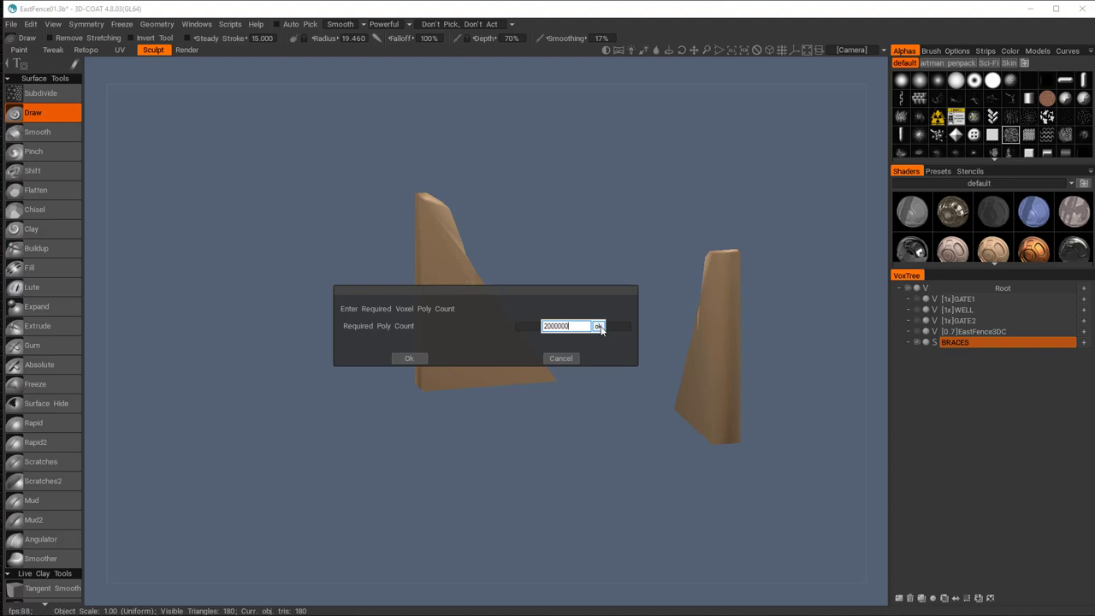
left_click(599, 327)
left_click(415, 360)
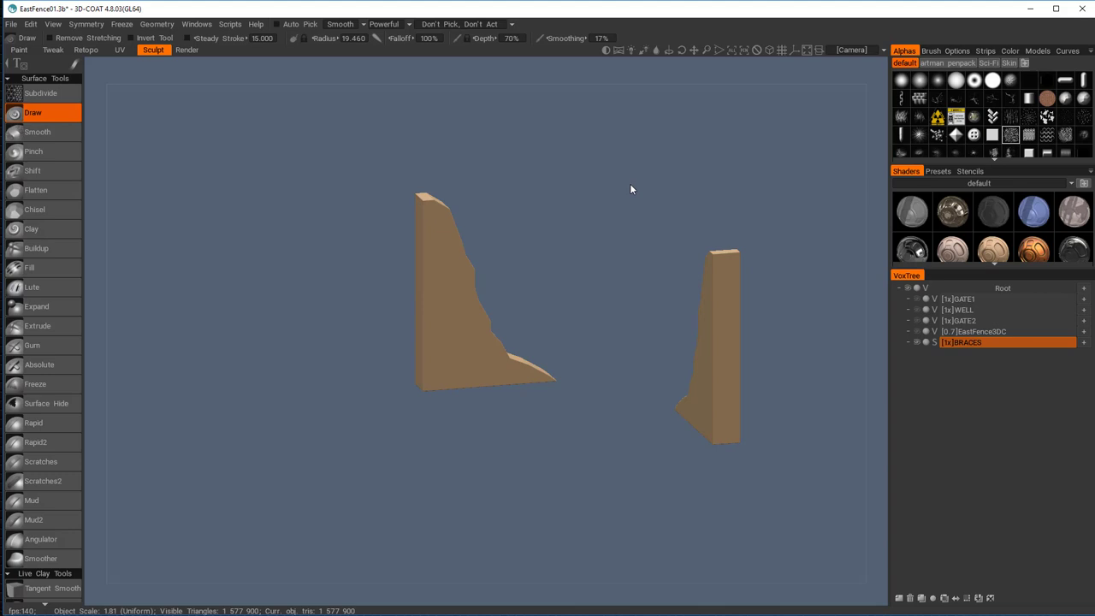
Save the scene incrementally as a new version
left_click(11, 24)
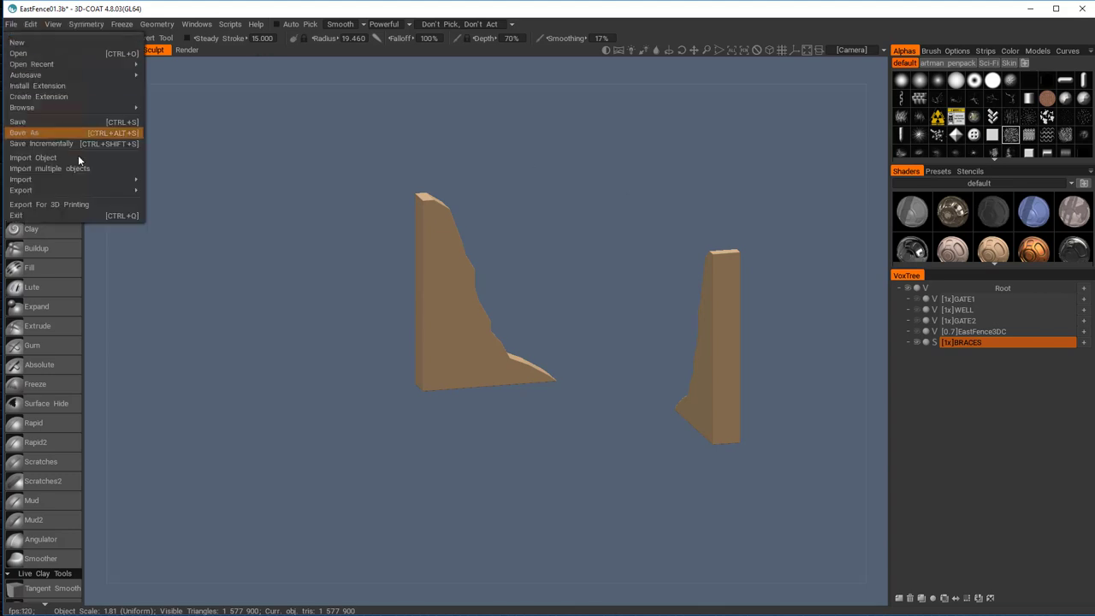
key("Return")
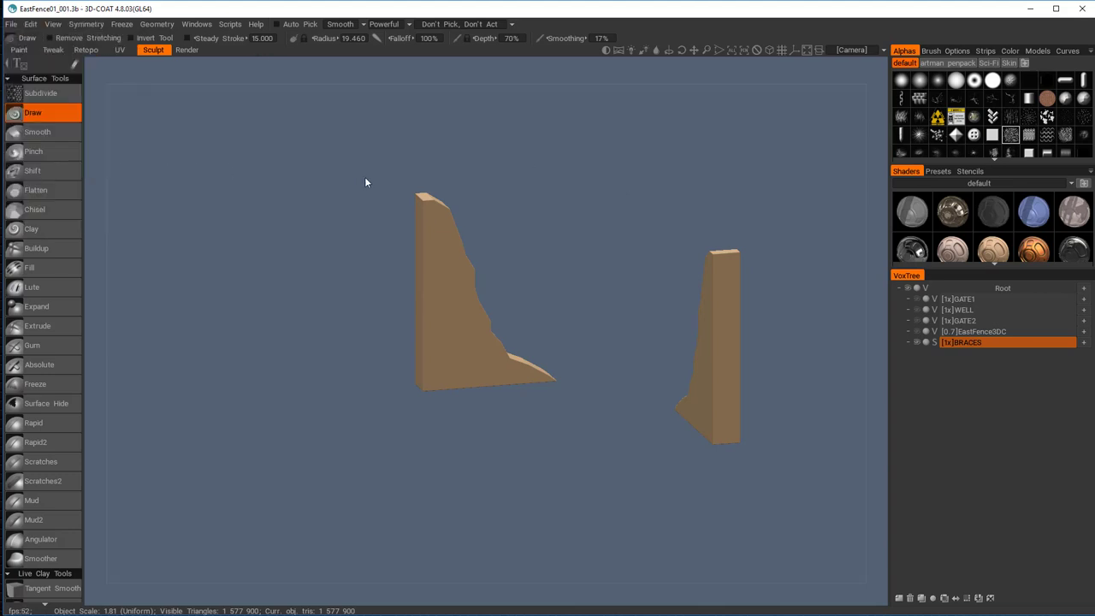
Convert the merged BRACES volume to voxels
left_click_drag(503, 183, 717, 267)
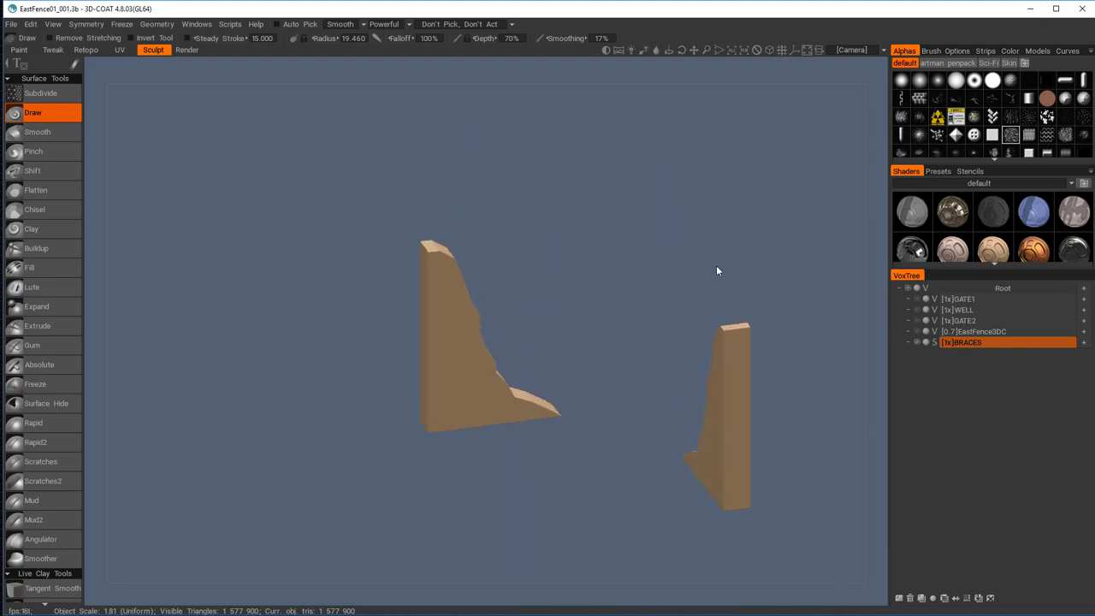
left_click(935, 342)
left_click(409, 357)
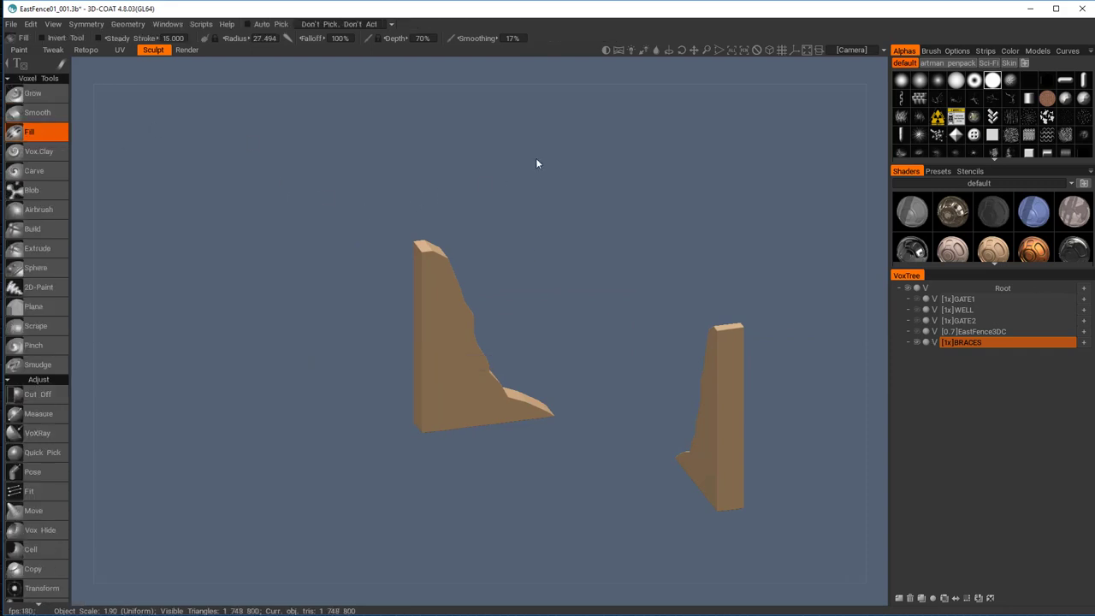
right_click_drag(537, 163, 587, 232)
middle_click_drag(587, 231, 478, 188)
left_click_drag(477, 188, 484, 239)
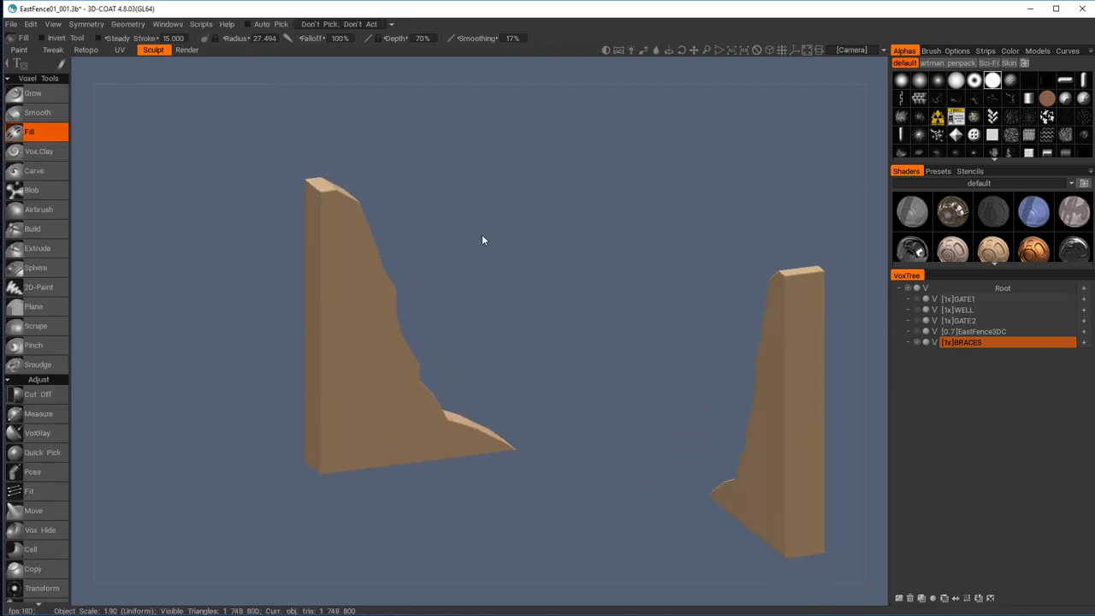
Carve weathered stone relief into the broad flat face of the first brace and around its edges
left_click(38, 171)
left_click_drag(347, 283, 364, 342)
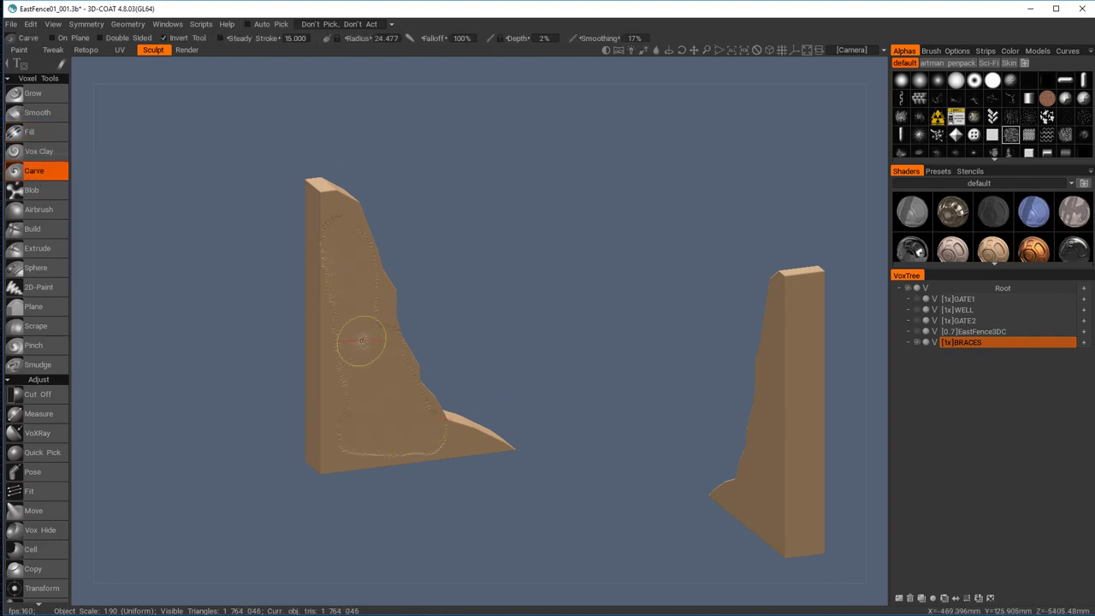
left_click_drag(479, 256, 598, 248)
left_click_drag(341, 381, 364, 450)
mouse_move(479, 256)
left_mouse_down()
mouse_move(603, 213)
mouse_move(508, 340)
mouse_move(544, 303)
mouse_move(437, 279)
mouse_move(446, 254)
mouse_move(462, 385)
left_mouse_up()
scroll(516, 496, "up", 3)
left_click_drag(516, 496, 556, 479)
Carve a row of rough, rounded patches along the sloped top face of the first brace
left_click(34, 131)
left_click_drag(388, 269, 383, 231, "alt")
left_click(34, 171)
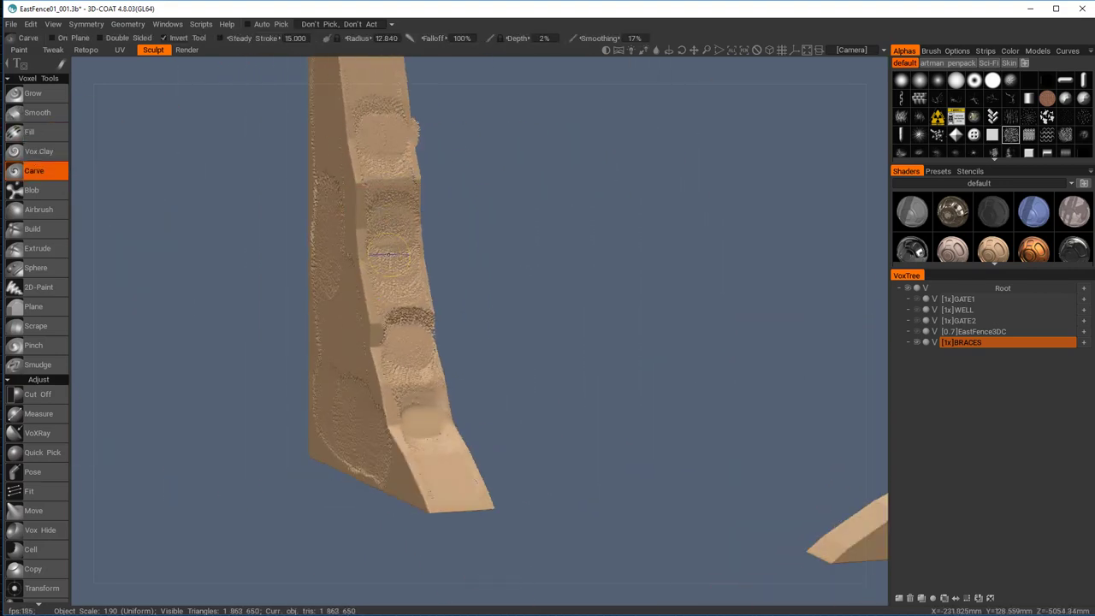
left_click_drag(398, 133, 368, 135)
left_click_drag(383, 231, 385, 228)
left_click_drag(386, 344, 397, 349)
left_click_drag(409, 421, 428, 421)
Carve further chips and worn patches along the slope, lower end and side face of the brace
mouse_move(513, 402)
left_mouse_down("alt")
mouse_move(345, 330)
mouse_move(503, 359)
mouse_move(487, 346)
mouse_move(490, 385)
mouse_move(466, 421)
left_mouse_up("alt")
left_click(418, 251)
left_click(440, 338)
mouse_move(492, 470)
left_mouse_down()
mouse_move(501, 492)
mouse_move(547, 453)
left_mouse_up()
left_click_drag(336, 428, 333, 534)
mouse_move(548, 428)
left_mouse_down("alt")
mouse_move(479, 454)
mouse_move(488, 411)
left_mouse_up("alt")
left_click_drag(437, 361, 565, 578)
mouse_move(590, 513)
left_mouse_down("alt")
mouse_move(462, 223)
mouse_move(404, 435)
mouse_move(335, 503)
left_mouse_up("alt")
Carve rough dents down the slope of the neighbouring brace and refine them with a smaller brush radius
mouse_move(479, 282)
left_mouse_down("alt")
mouse_move(429, 181)
mouse_move(768, 291)
mouse_move(581, 257)
left_mouse_up("alt")
left_click_drag(430, 168, 434, 189)
left_click_drag(448, 251, 445, 256)
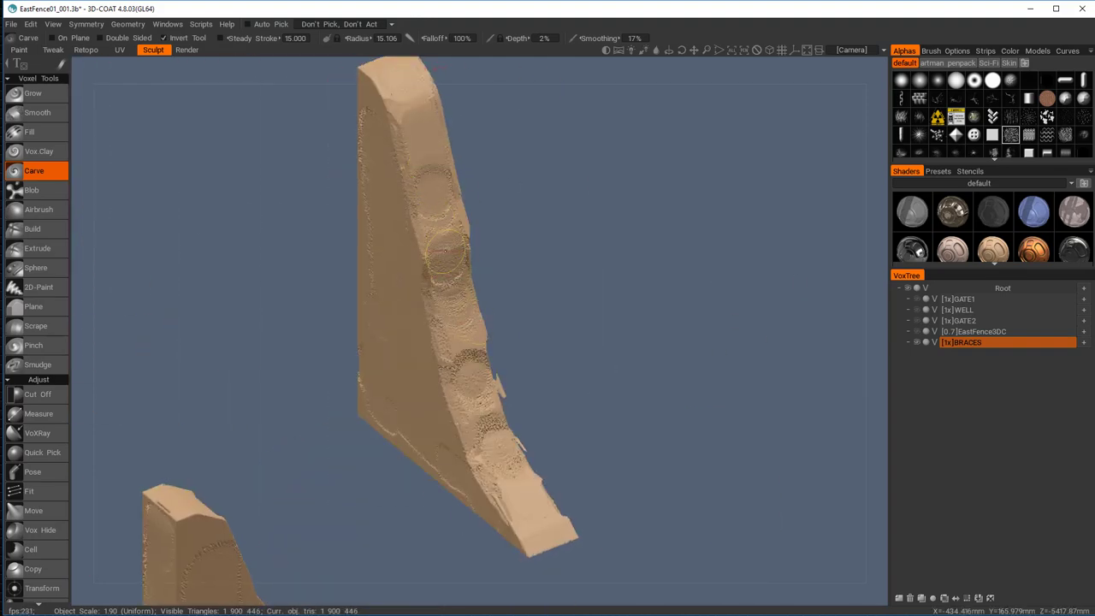
right_click(461, 343)
left_click_drag(468, 354, 481, 351)
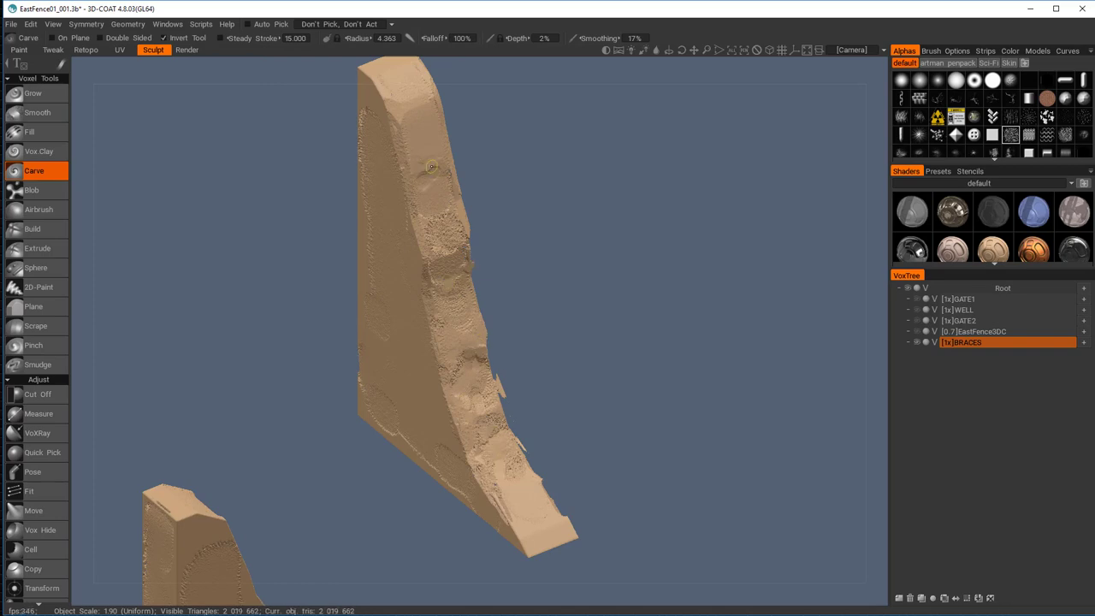
Soften the carved brace with Fill, and carve pitted stone detail into its side face near the vertical edge
left_click(30, 132)
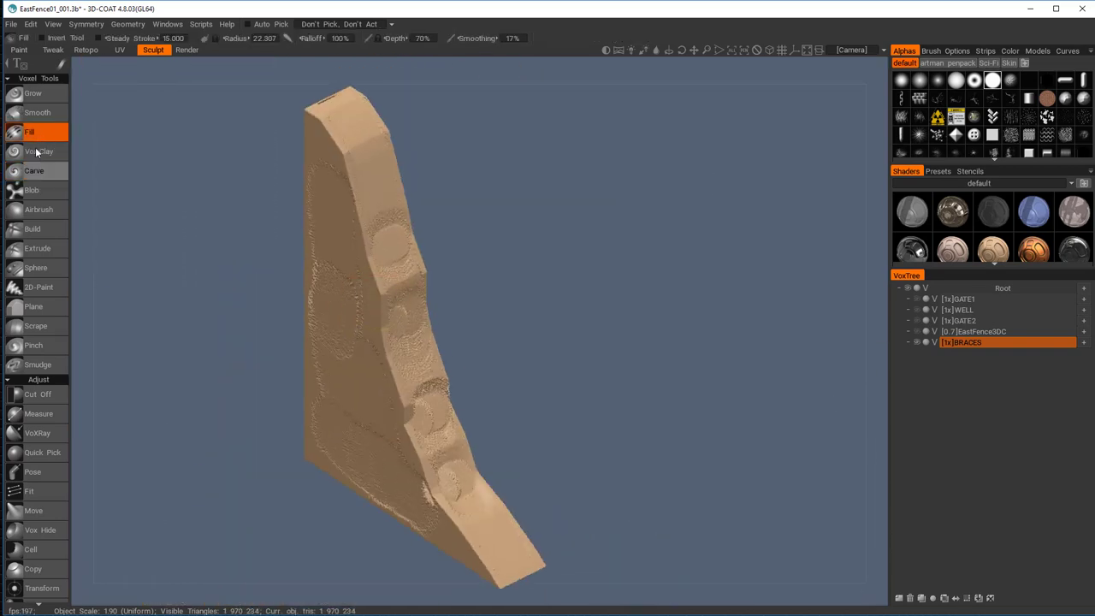
left_click(34, 171)
left_click_drag(416, 451, 235, 432, "alt")
middle_click_drag(282, 531, 329, 462, "alt")
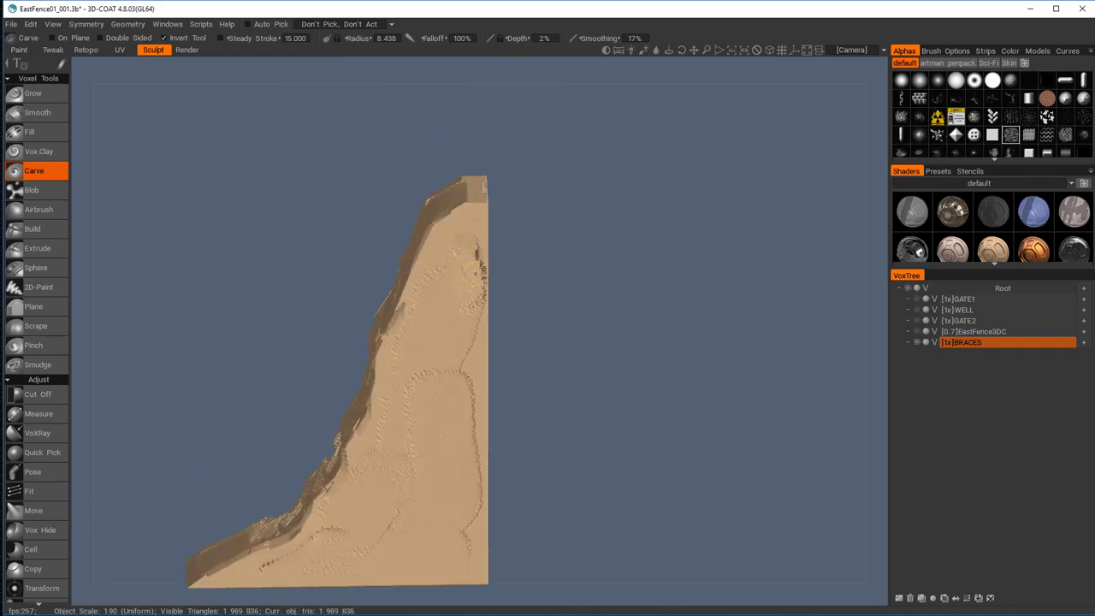
middle_click_drag(468, 306, 432, 182)
Carve worn stone detail into the faces and sloped edge of the brace at the far end of the fence
left_click_drag(411, 106, 548, 257, "alt")
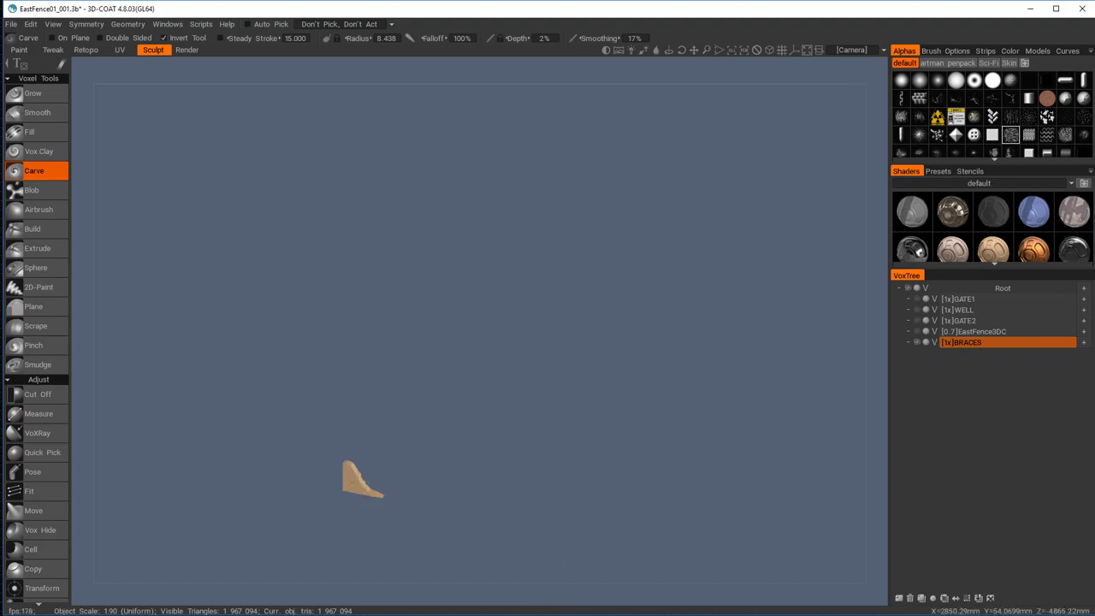
mouse_move(548, 257)
right_mouse_down("alt")
mouse_move(638, 426)
mouse_move(548, 376)
right_mouse_up("alt")
left_click_drag(594, 425, 632, 445)
left_click_drag(618, 402, 407, 381, "alt")
left_click_drag(522, 213, 532, 443)
mouse_move(420, 368)
left_mouse_down("alt")
mouse_move(532, 385)
mouse_move(514, 404)
left_mouse_up("alt")
left_click_drag(490, 241, 556, 469)
Carve small chips and rough patches along the upper slope and side corner of the far brace
left_click_drag(599, 419, 488, 411, "alt")
right_click_drag(489, 410, 548, 377, "alt")
left_click_drag(477, 299, 454, 406)
left_click_drag(505, 205, 540, 220)
middle_click_drag(539, 220, 690, 470)
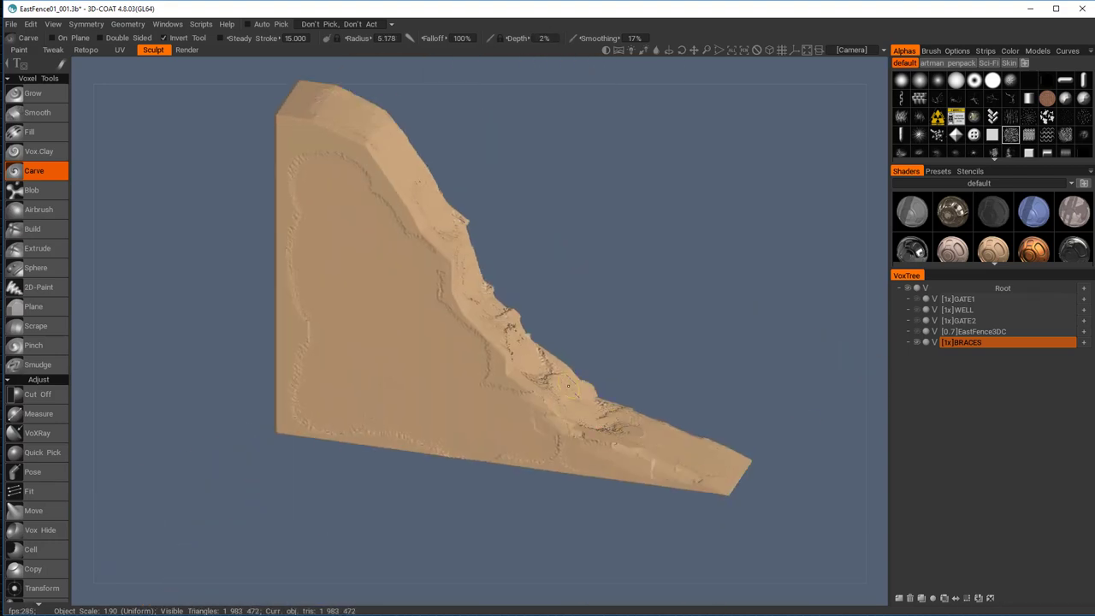
middle_click_drag(556, 385, 475, 341)
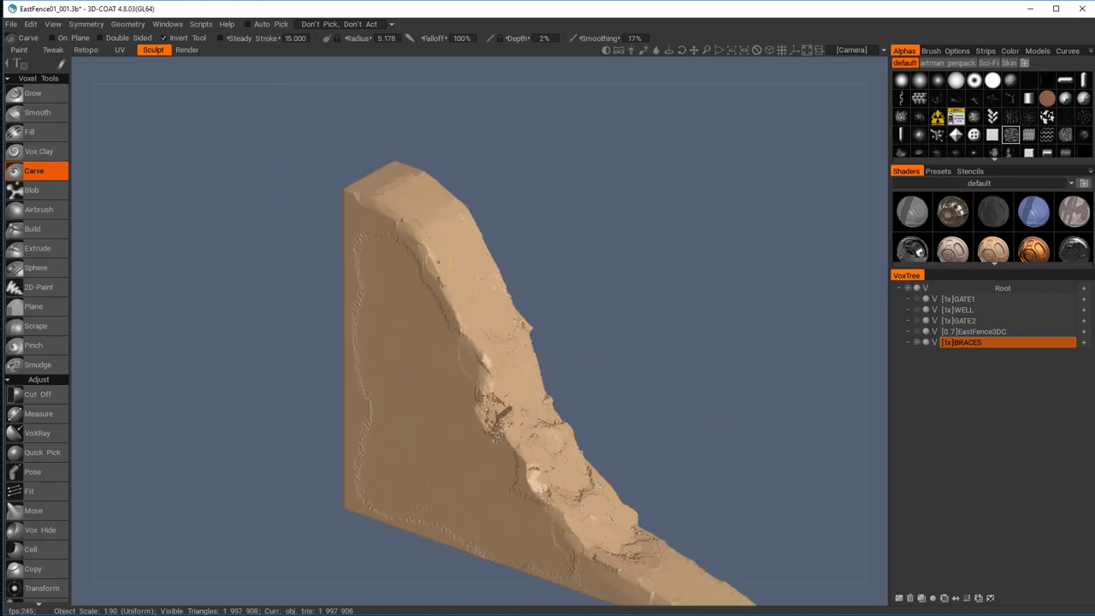
left_click_drag(436, 274, 467, 342)
Soften the far brace's slope with Fill, and cut off the lump protruding from its lower side edge
left_click(31, 131)
middle_click_drag(489, 419, 396, 445)
left_click(38, 395)
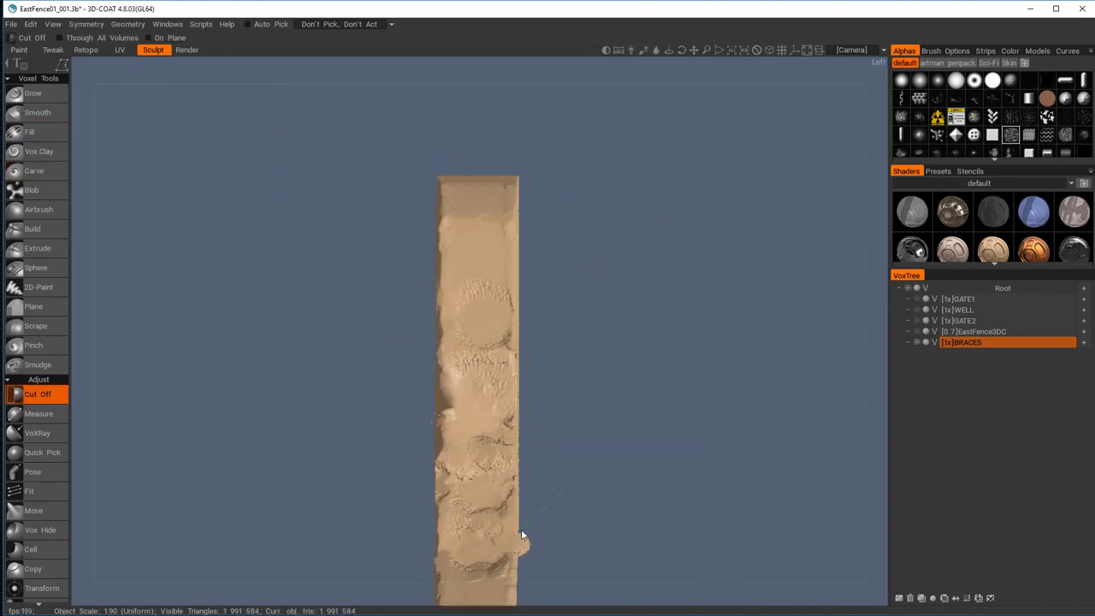
left_click_drag(521, 543, 565, 590)
middle_click_drag(513, 479, 342, 428)
Smooth the far brace's damaged corner with Fill and carve finer chips into it with a small brush
left_click(35, 132)
middle_click_drag(411, 444, 685, 454)
left_click(36, 170)
middle_click_drag(522, 342, 437, 386)
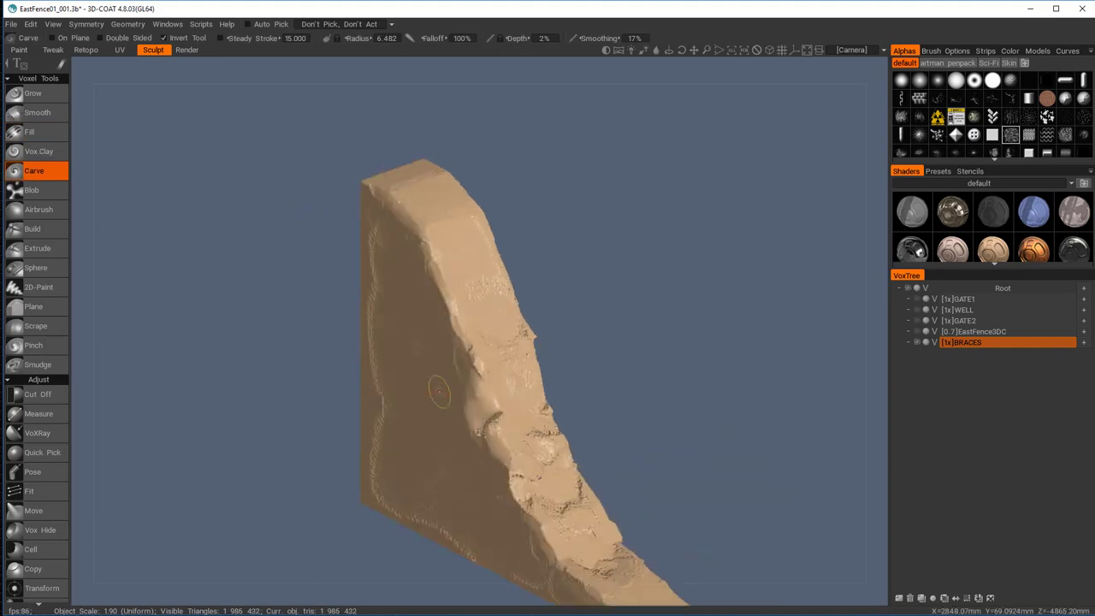
left_click_drag(476, 423, 496, 428)
middle_click_drag(497, 427, 564, 453)
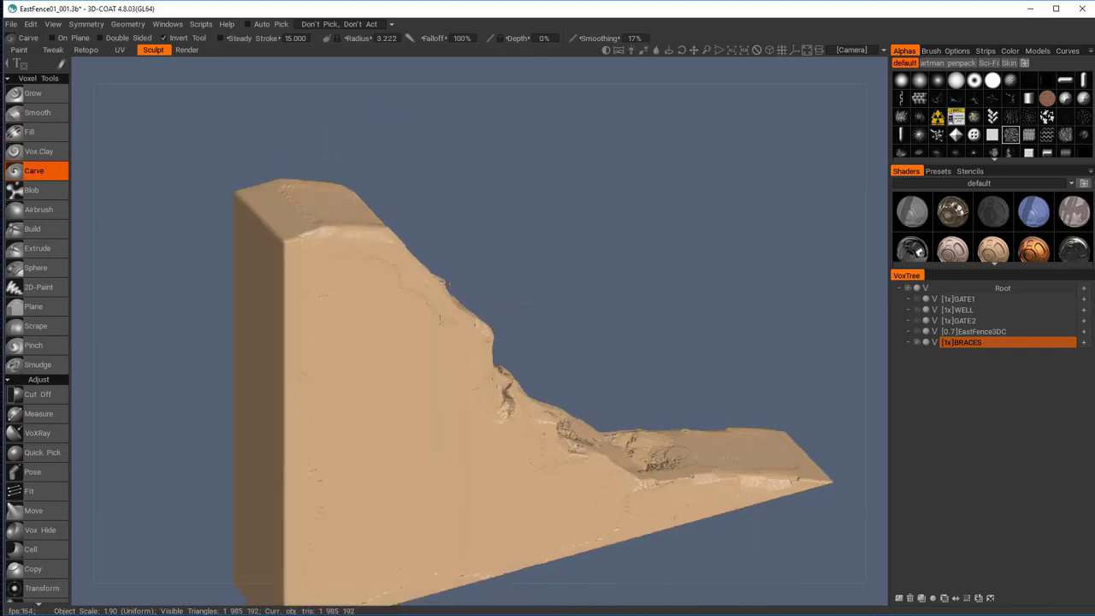
left_click_drag(504, 407, 501, 393)
Carve rough stone texture along the opposite side of the far brace's slope and its upper corner
middle_click_drag(481, 440, 454, 342)
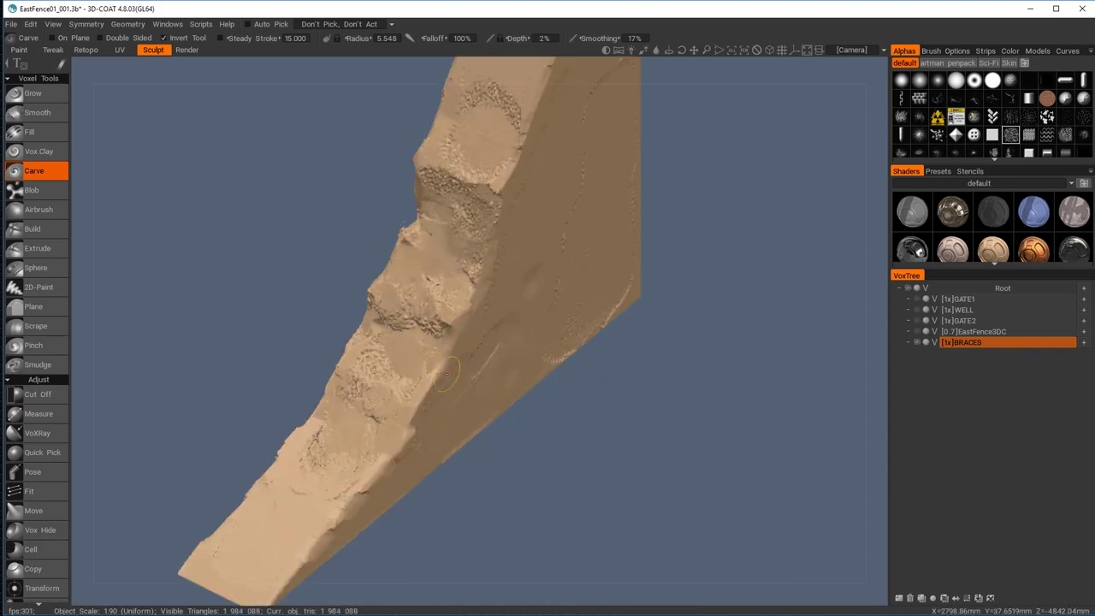
middle_click_drag(402, 444, 542, 206)
left_click_drag(542, 206, 519, 223)
middle_click_drag(518, 222, 411, 269)
scroll(445, 299, "down", 4)
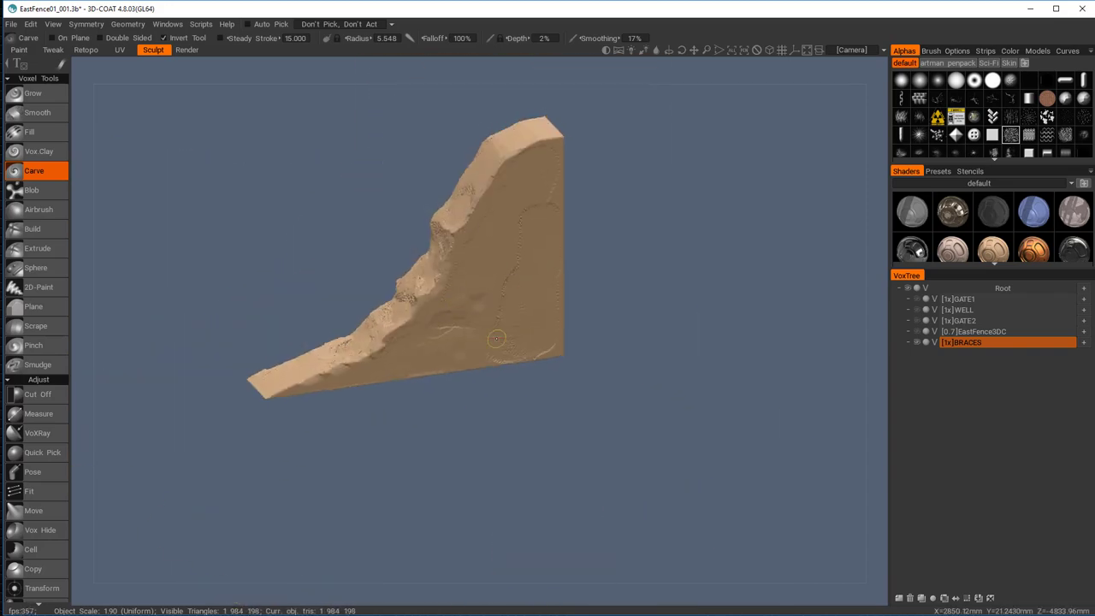
Soften the slope with Fill and carve worn patches into the broad back face of the far brace
left_click(31, 132)
middle_click_drag(223, 256, 409, 271)
scroll(409, 271, "up", 4)
left_click(34, 171)
left_click_drag(528, 425, 379, 220)
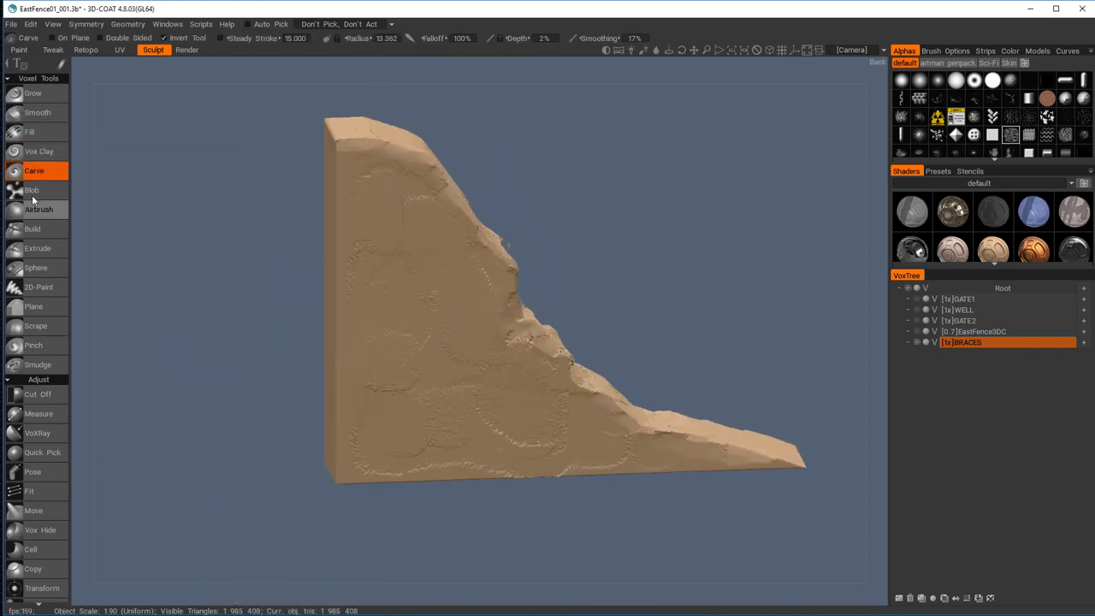
Smooth the harsh carve marks on the far brace with Fill, and save the scene incrementally as a new version
left_click(30, 132)
middle_click_drag(420, 302, 513, 376)
mouse_move(11, 21)
left_click(42, 88)
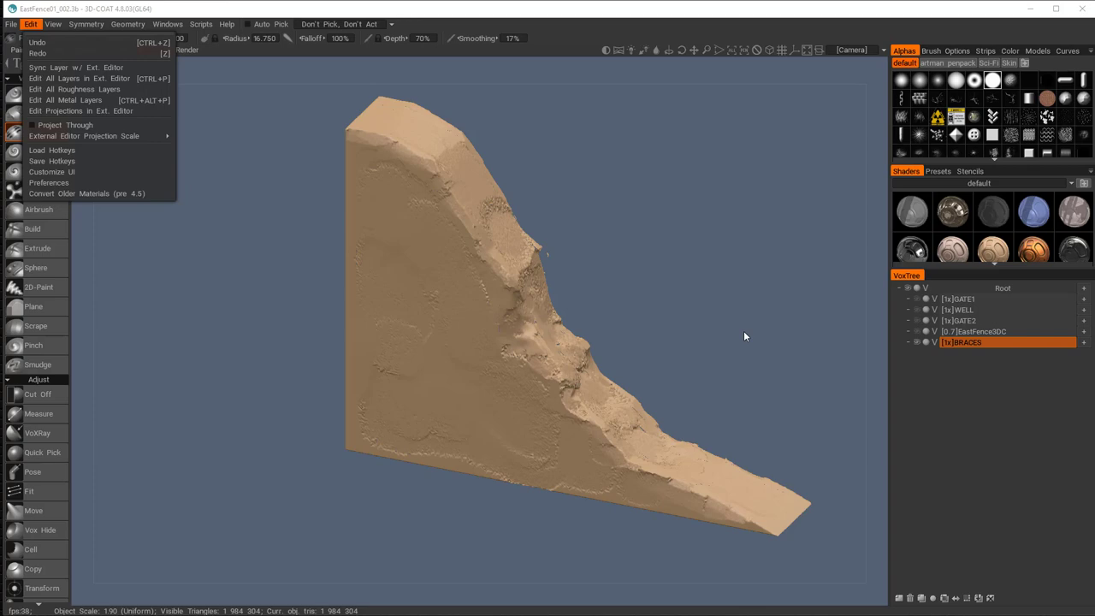
Switch to the ChippScene project in Unity, enlarge the Scene view and maximize it
key("alt+Tab")
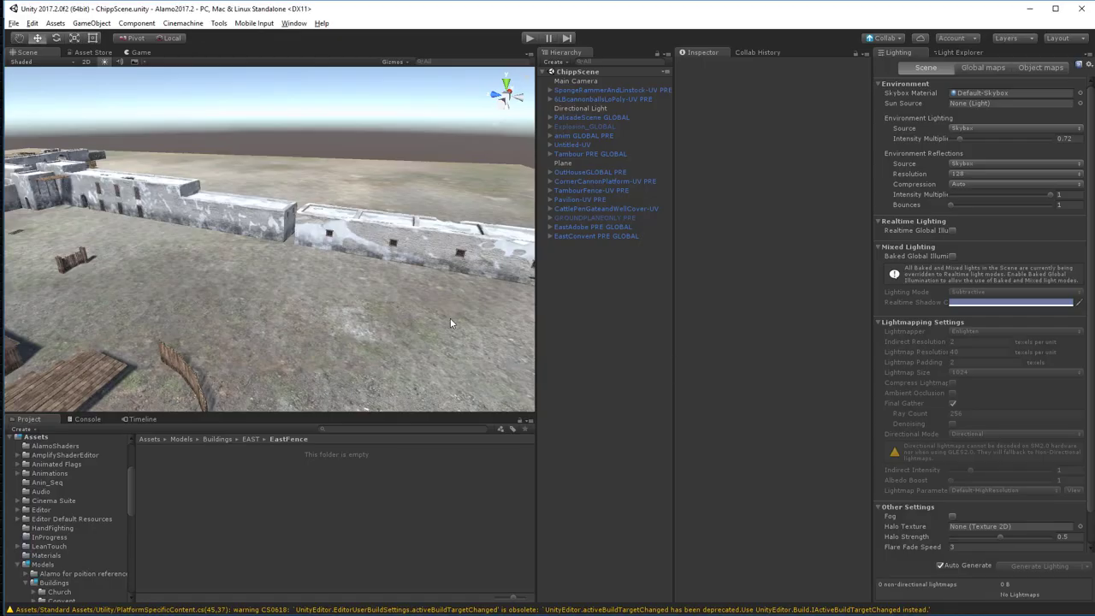
left_click_drag(551, 405, 701, 403)
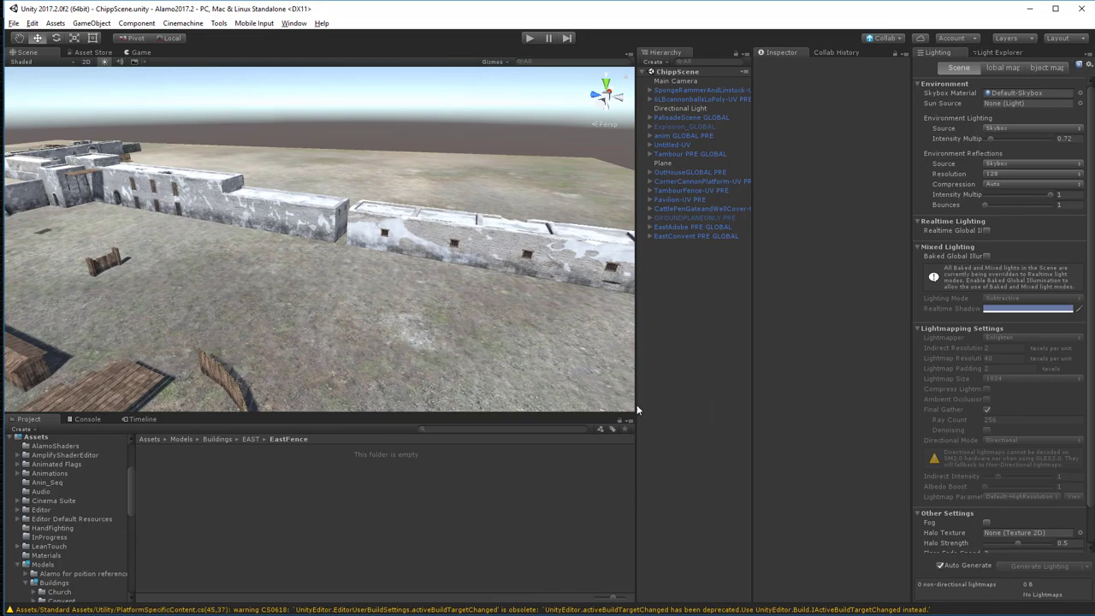
left_click_drag(597, 412, 601, 471)
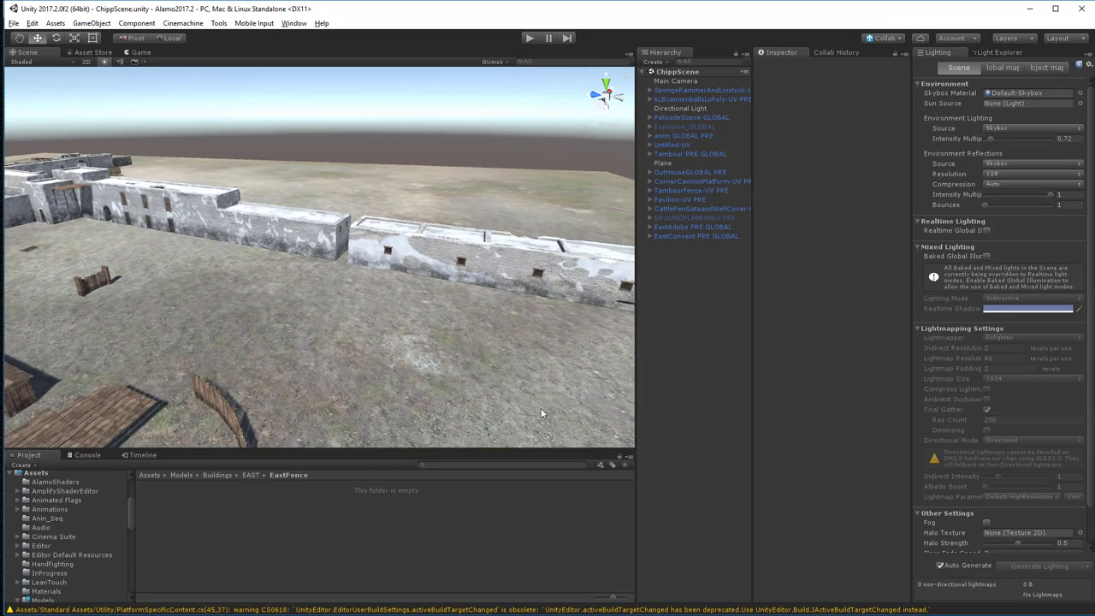
right_click_drag(448, 297, 361, 258, "alt")
left_click_drag(382, 272, 559, 268, "alt")
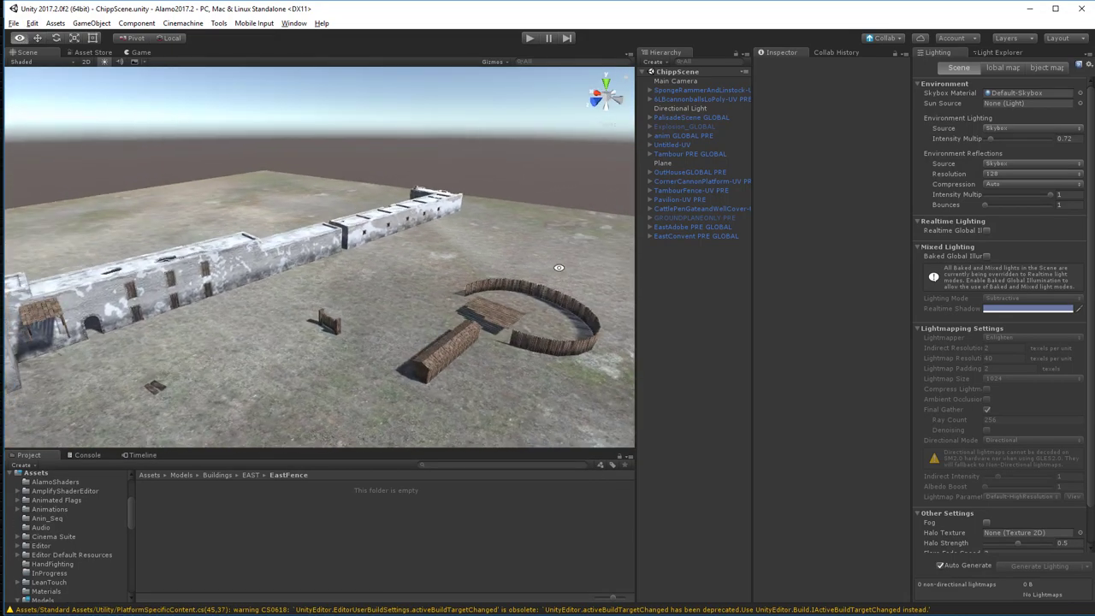
right_click_drag(558, 267, 612, 146)
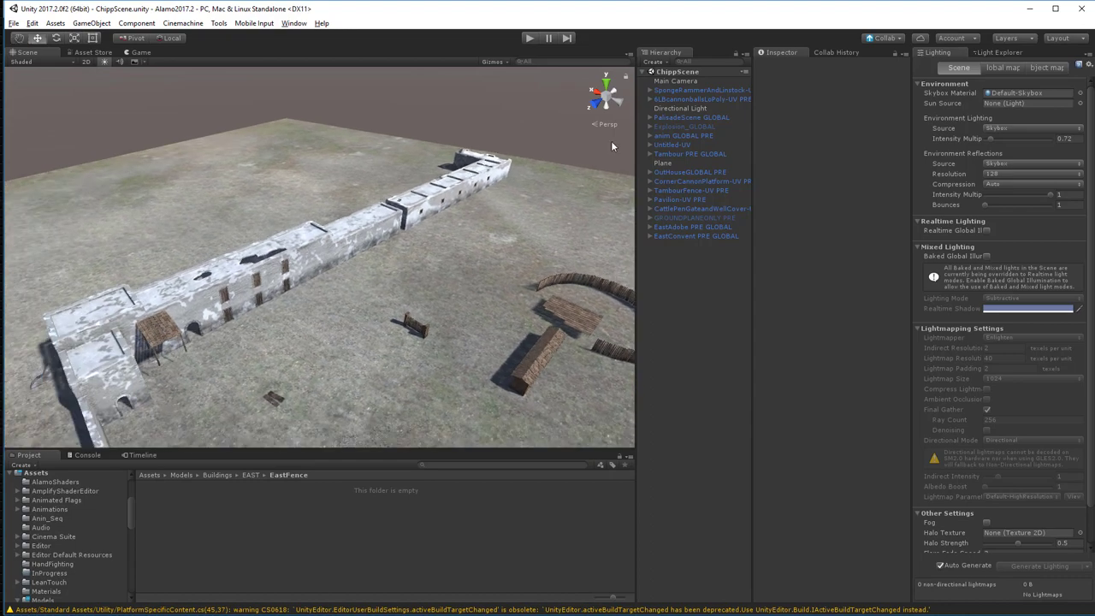
left_click(629, 56)
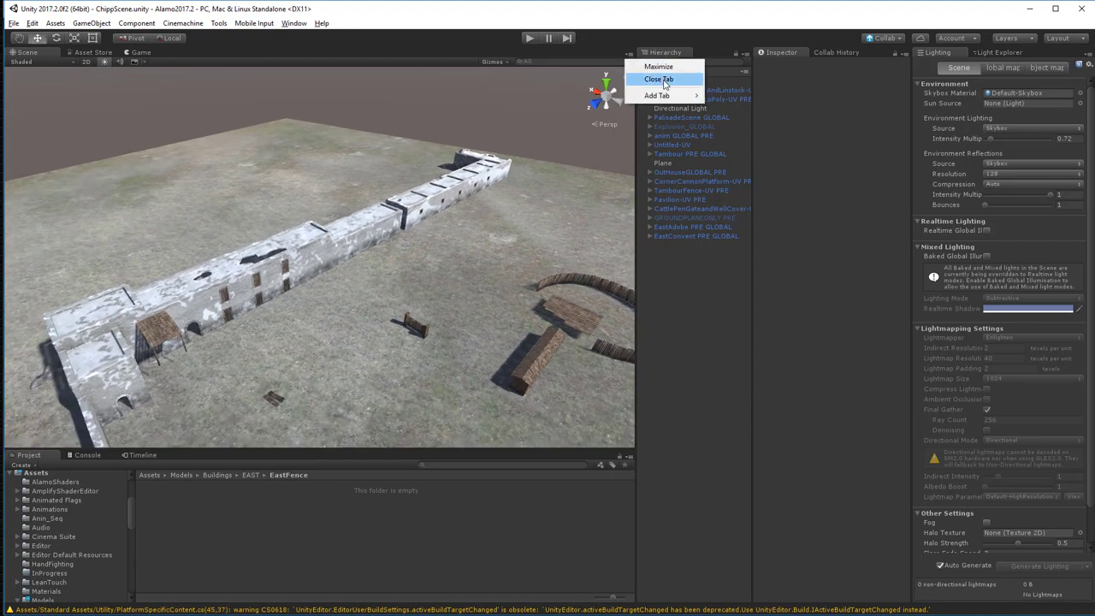
left_click(662, 70)
Examine the long row of east buildings and the gap between the two adjoining adobe structures
left_click_drag(752, 374, 699, 333, "alt")
right_click_drag(699, 333, 631, 317, "alt")
middle_click_drag(631, 317, 651, 218, "alt")
right_click_drag(658, 265, 160, 338, "alt")
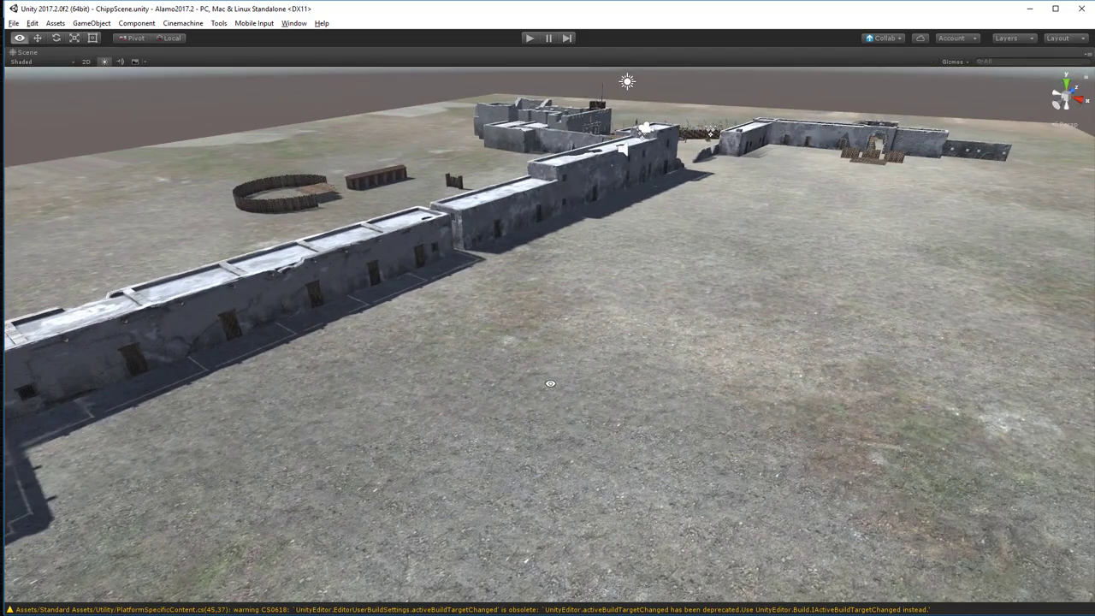
right_click_drag(550, 383, 710, 272)
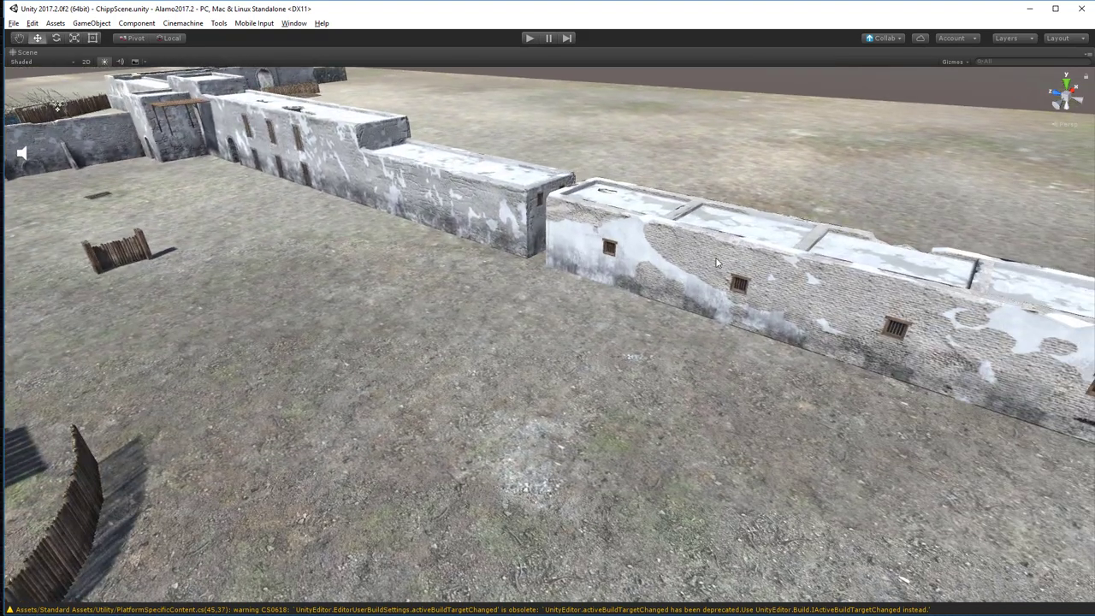
right_click_drag(439, 196, 698, 313)
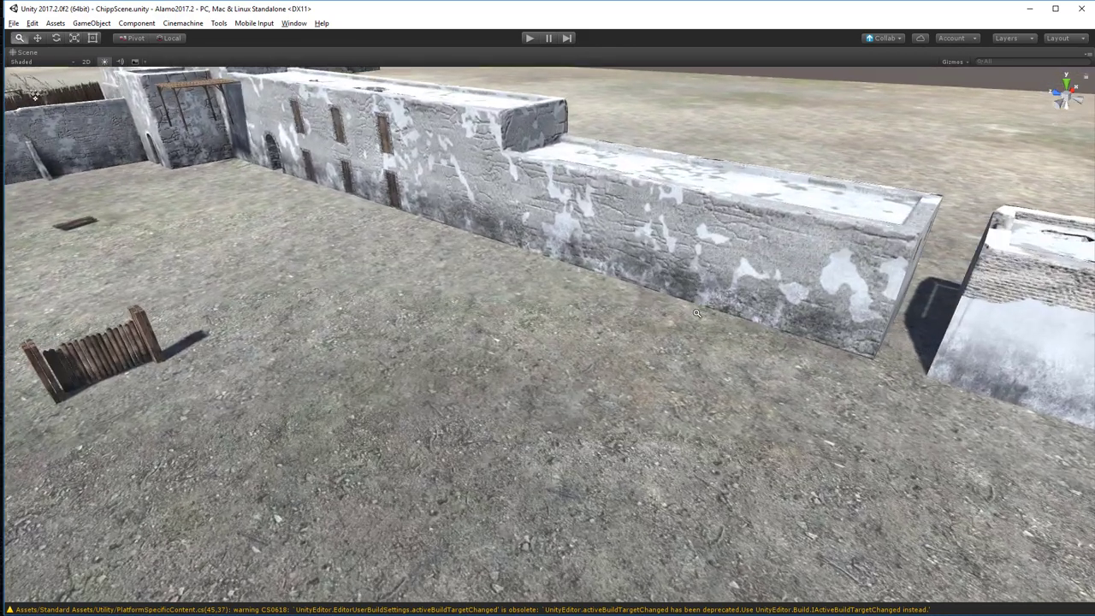
middle_click_drag(798, 264, 718, 246)
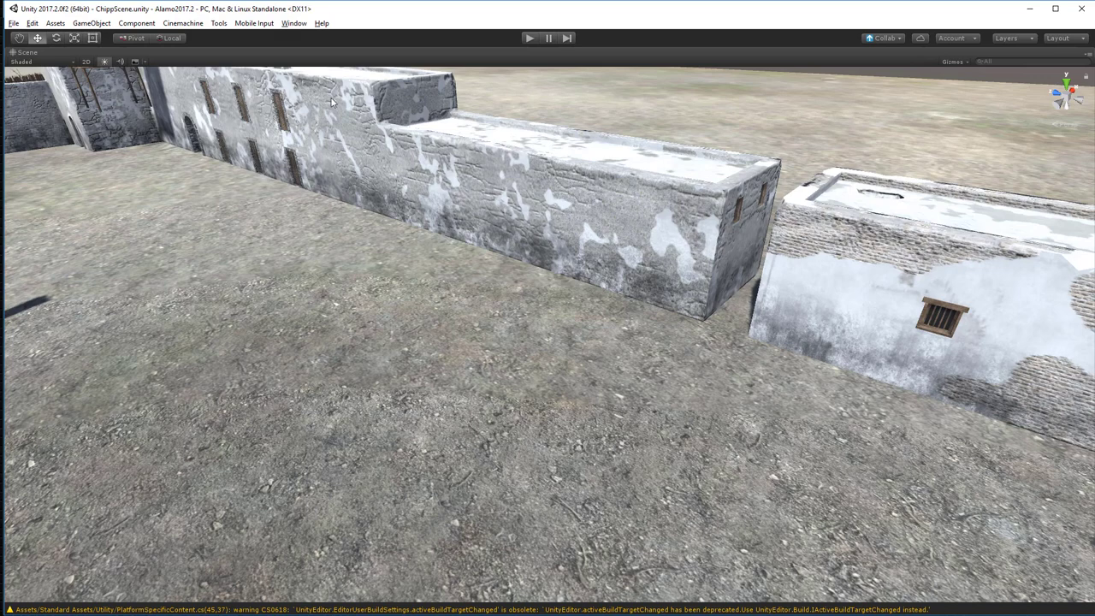
mouse_move(463, 218)
middle_mouse_down()
mouse_move(501, 245)
mouse_move(460, 233)
middle_mouse_up()
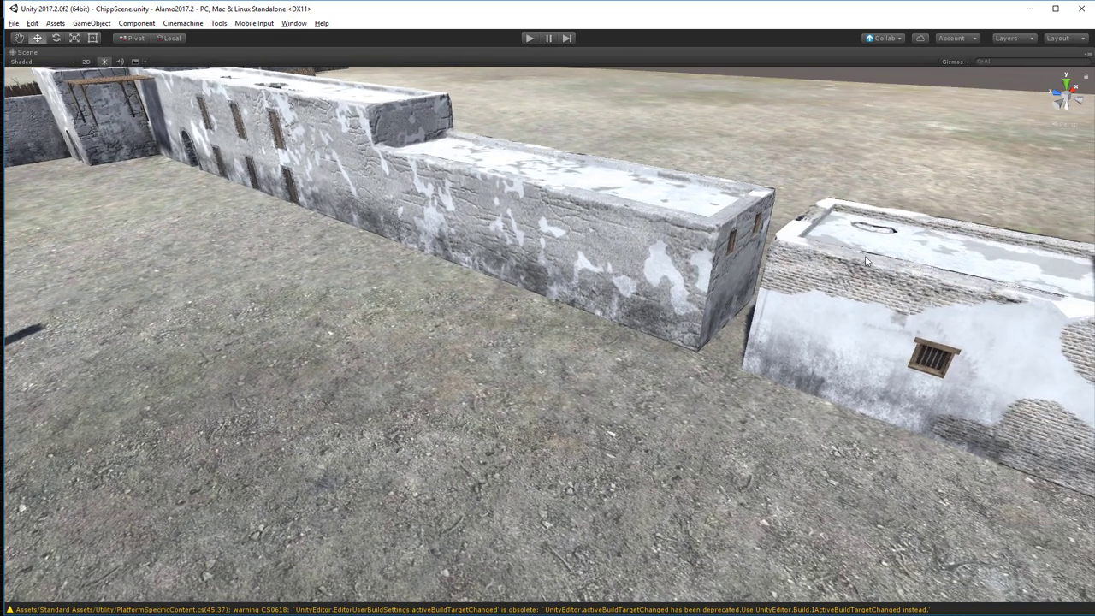
Inspect the weathered plaster and carved stone surface on the end building's wall up close
right_click_drag(651, 270, 724, 417, "alt")
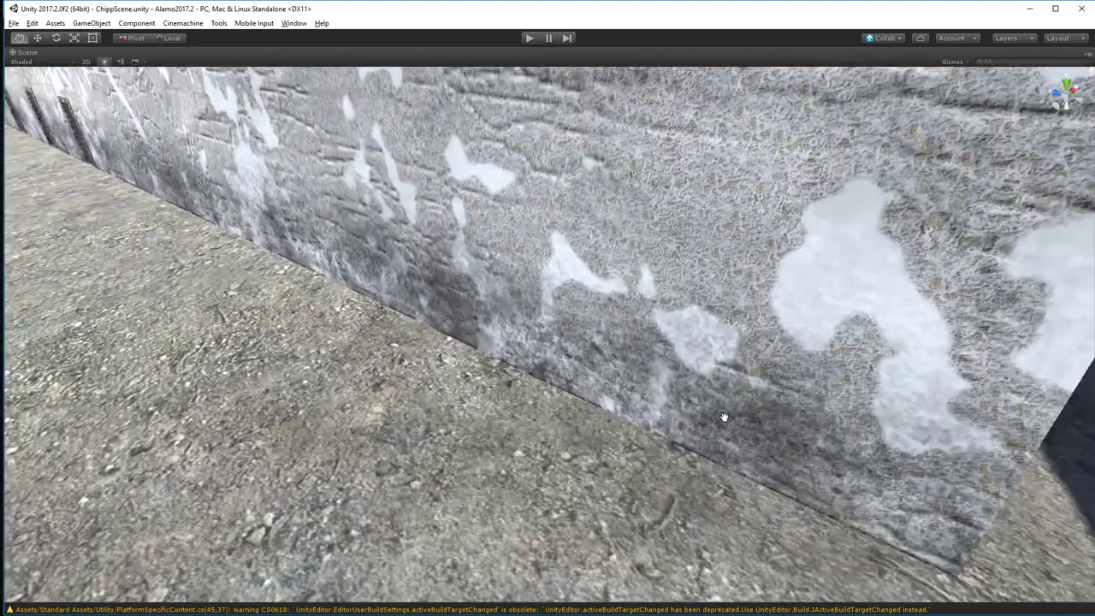
middle_click_drag(723, 417, 703, 426)
right_click_drag(655, 239, 622, 209, "alt")
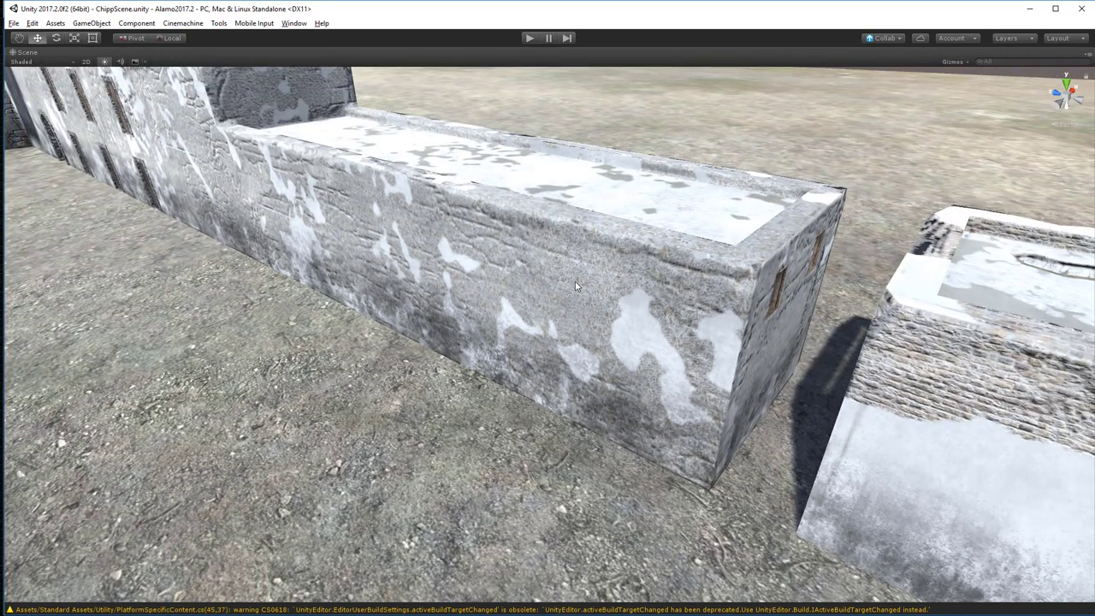
right_click_drag(576, 287, 616, 315, "alt")
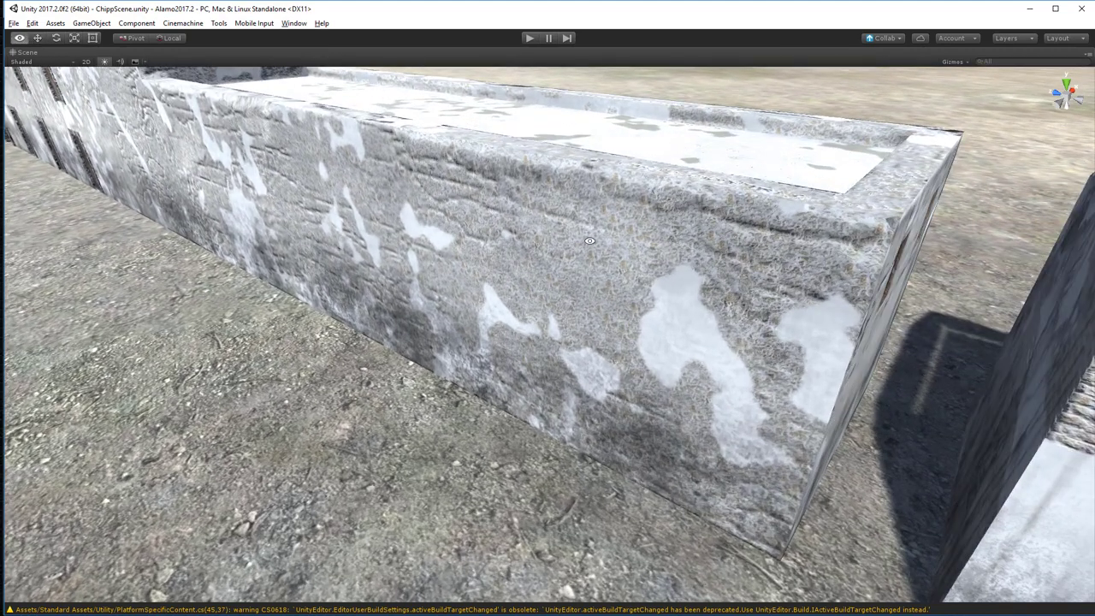
right_click_drag(589, 240, 513, 228, "alt")
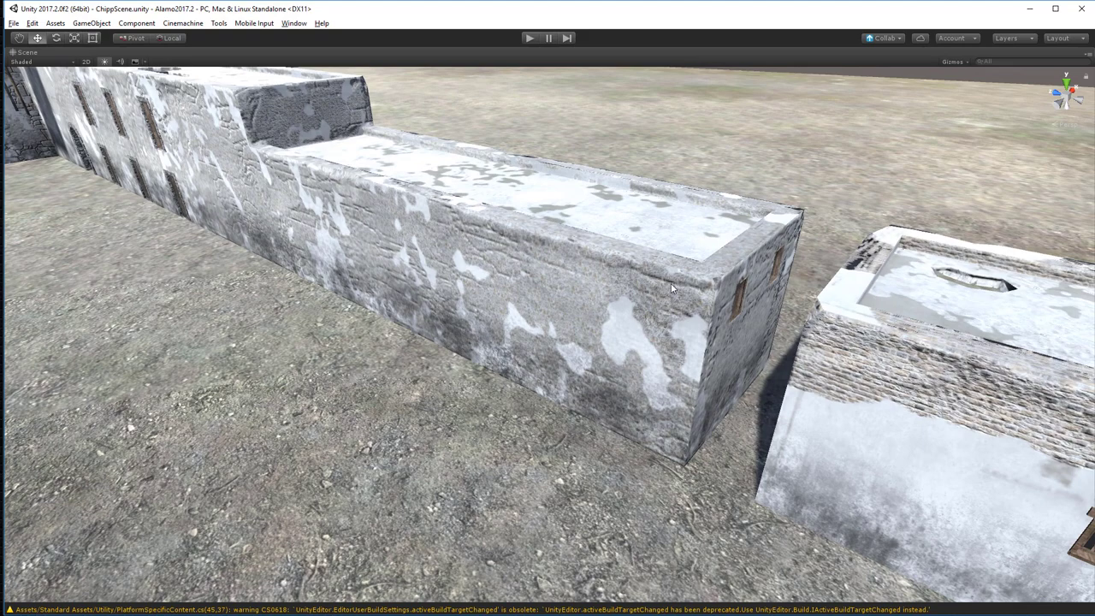
scroll(436, 239, "up", 1)
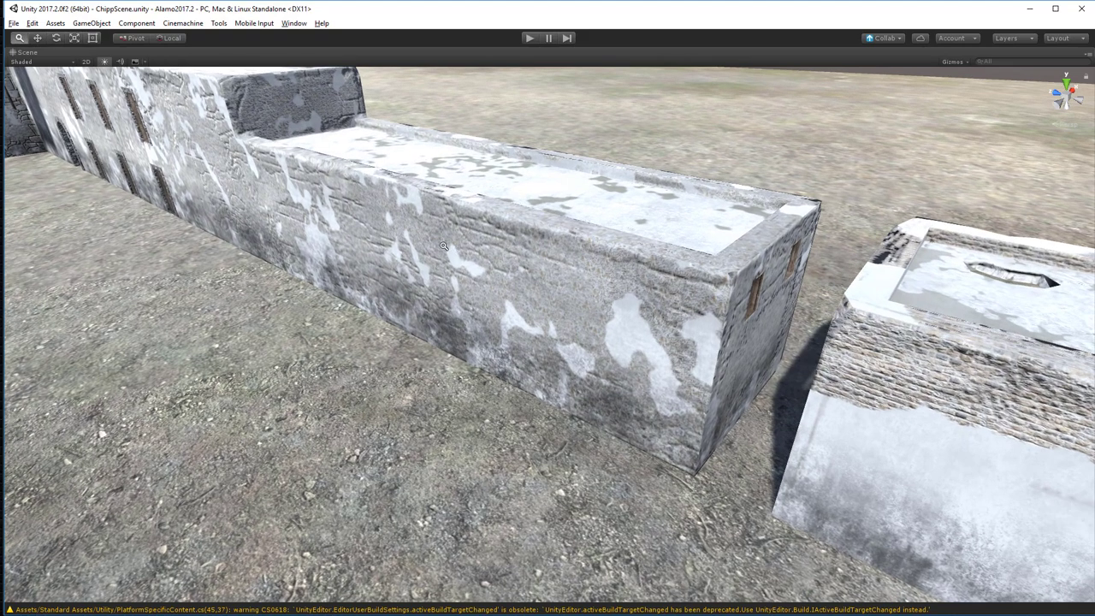
scroll(437, 239, "down", 7)
middle_click_drag(344, 241, 411, 243)
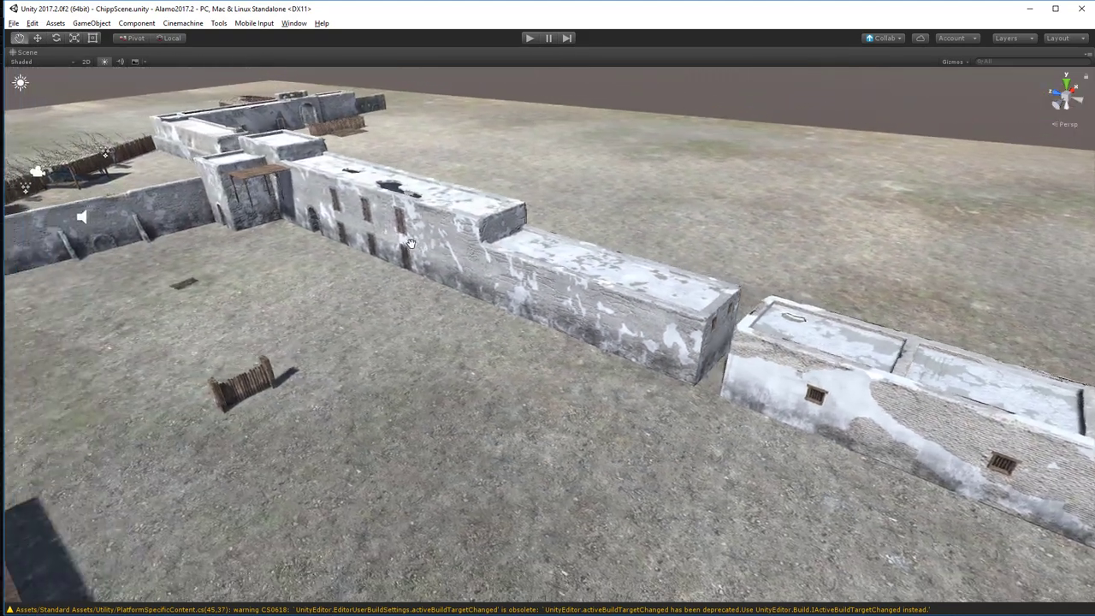
Compare the rough stone on the church's outer walls and rear block with the patchy plaster on the long row of buildings
left_click_drag(411, 243, 507, 226, "alt")
right_click_drag(507, 226, 553, 237, "alt")
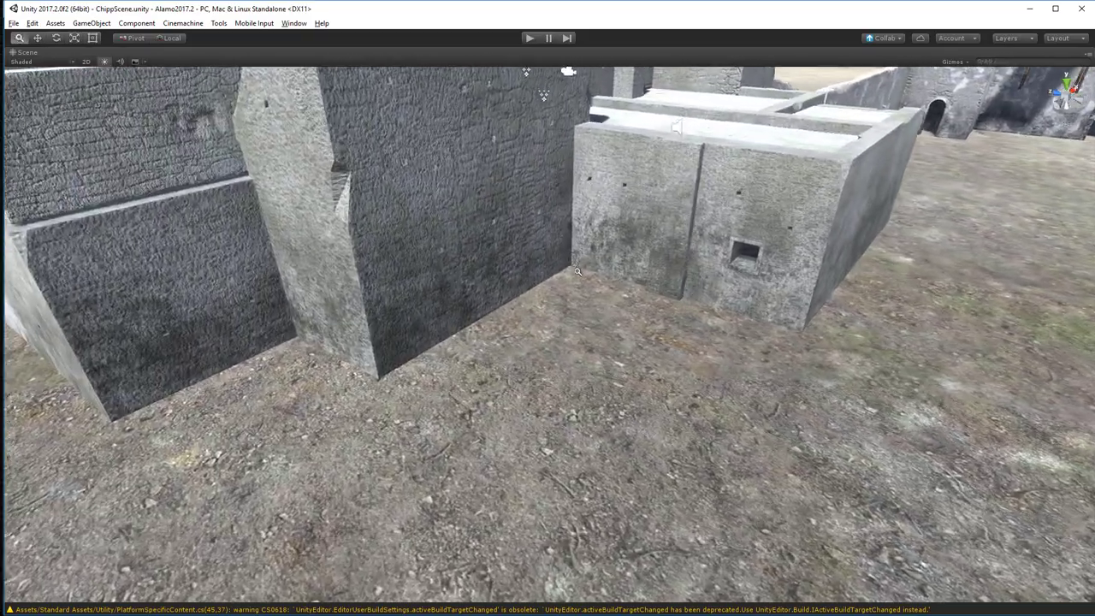
left_click_drag(524, 257, 653, 268, "alt")
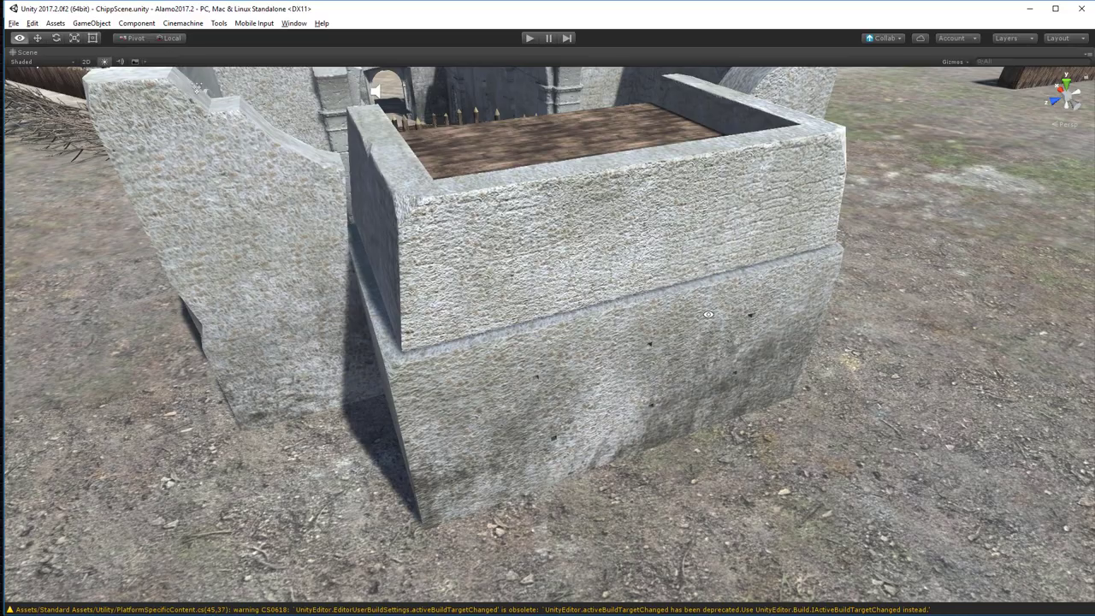
scroll(708, 314, "up", 2)
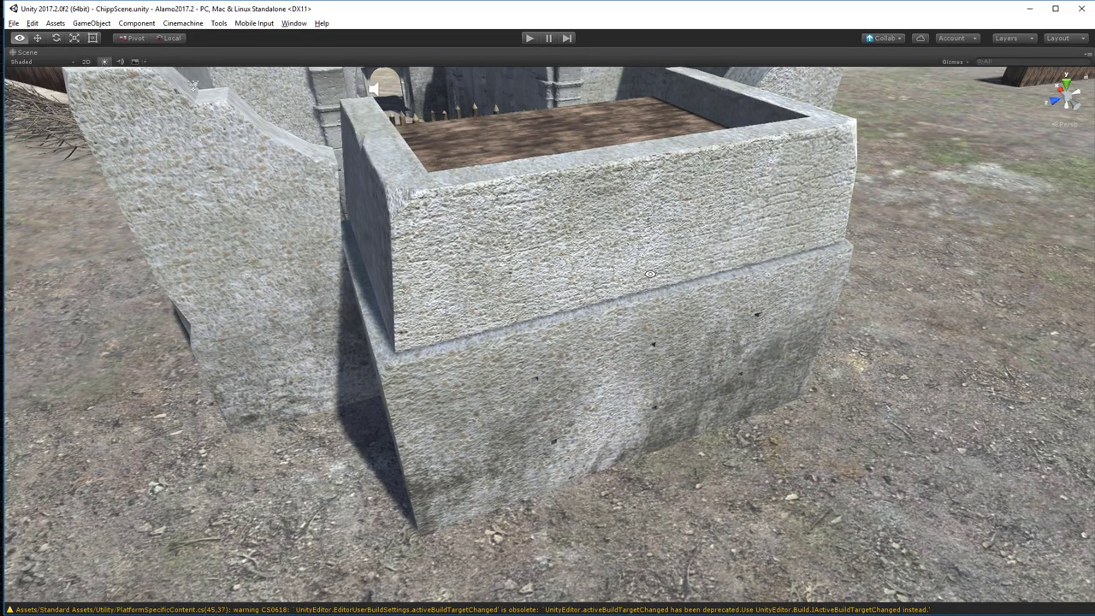
scroll(610, 244, "down", 9)
middle_click_drag(609, 244, 329, 304)
scroll(615, 223, "up", 3)
right_click_drag(615, 223, 738, 210)
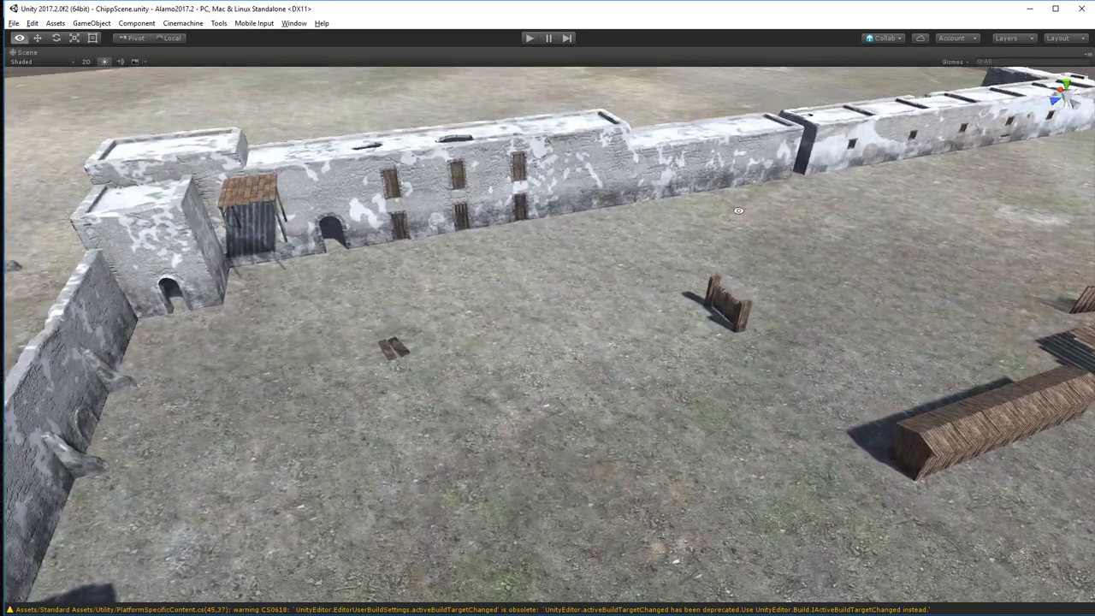
right_click_drag(628, 172, 688, 284, "alt")
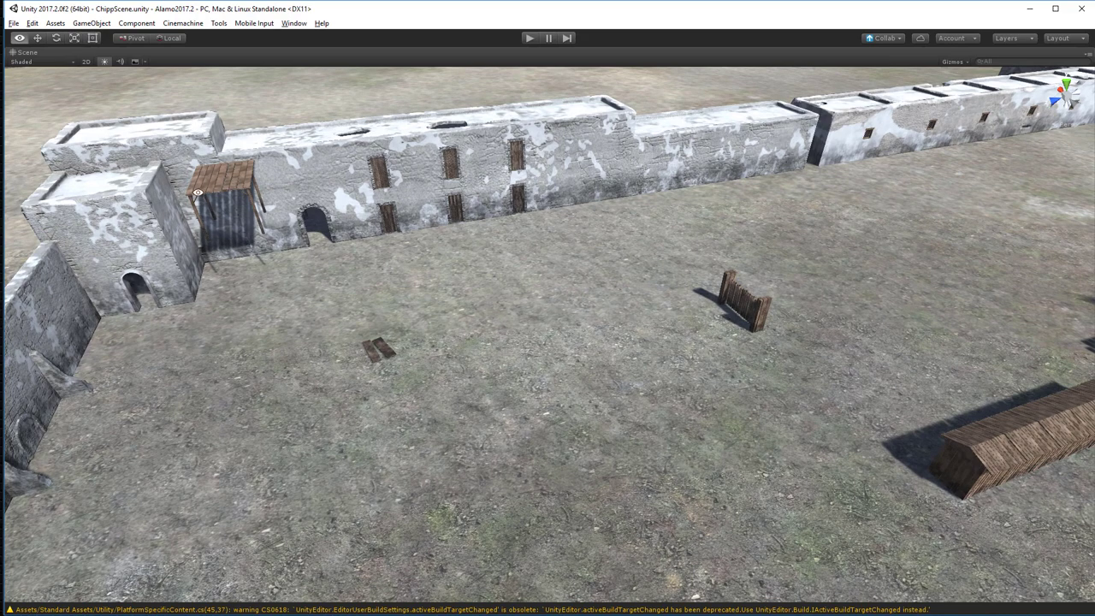
Examine the church's interior pillars, thick wall tops and rear stone wall surface, up close and from an overview
middle_click_drag(141, 372, 603, 57, "alt")
right_click_drag(521, 248, 446, 313, "alt")
middle_click_drag(446, 312, 532, 218, "alt")
right_click_drag(531, 219, 573, 213)
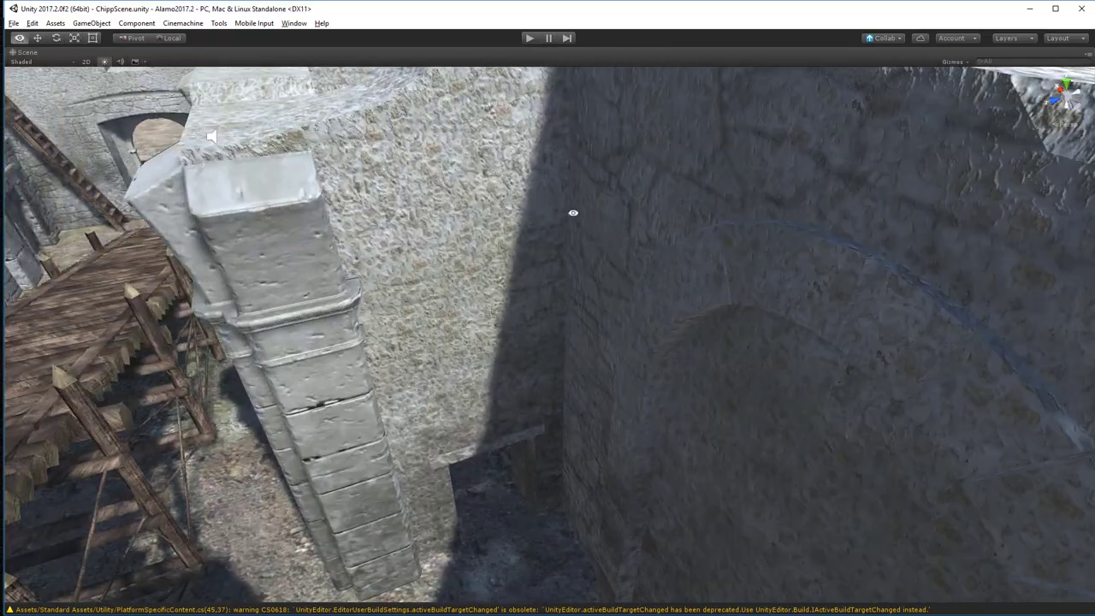
left_click_drag(820, 218, 794, 220, "alt")
right_click_drag(795, 220, 717, 168, "alt")
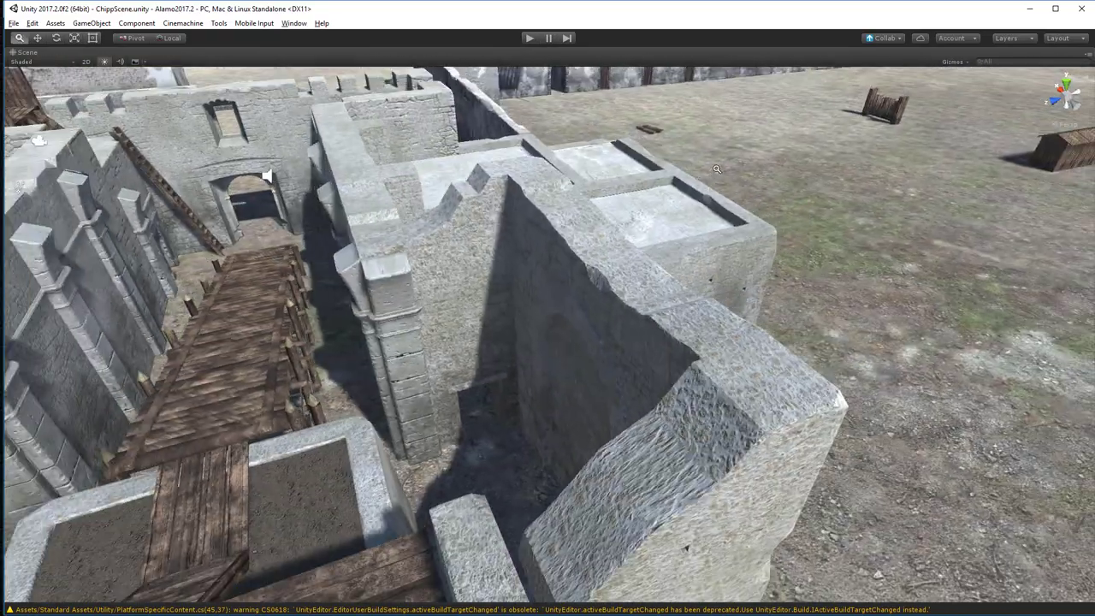
scroll(759, 338, "up", 10)
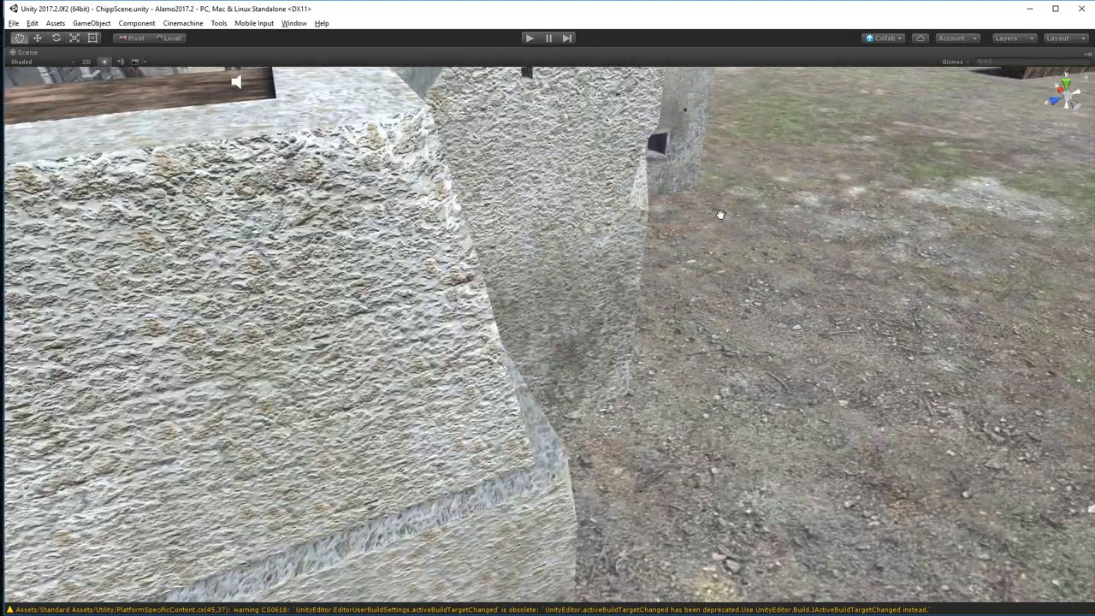
scroll(735, 257, "down", 8)
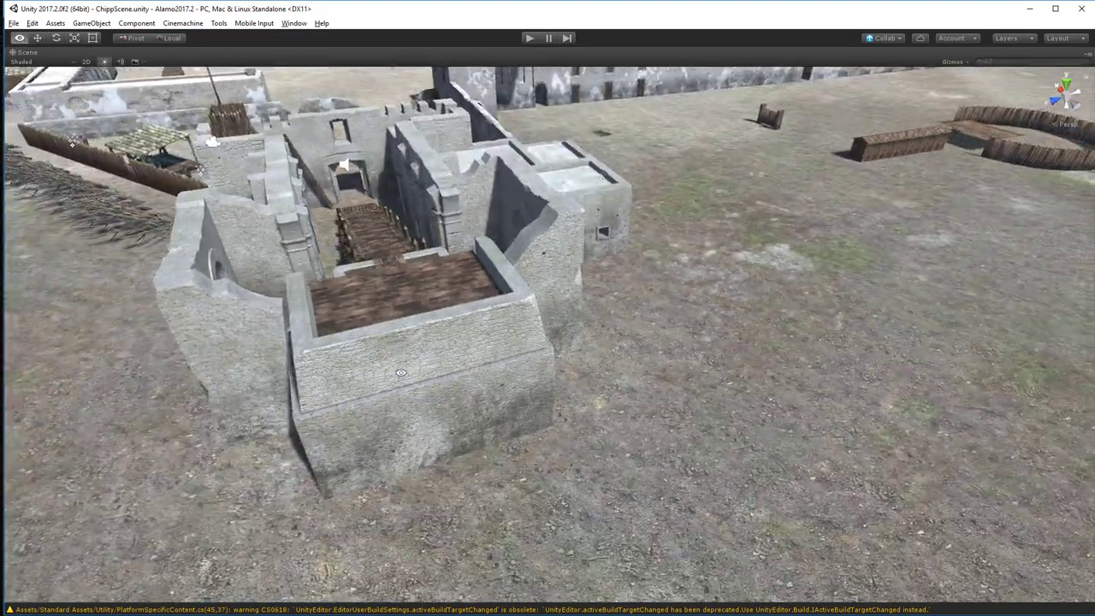
left_click_drag(468, 300, 344, 300, "alt")
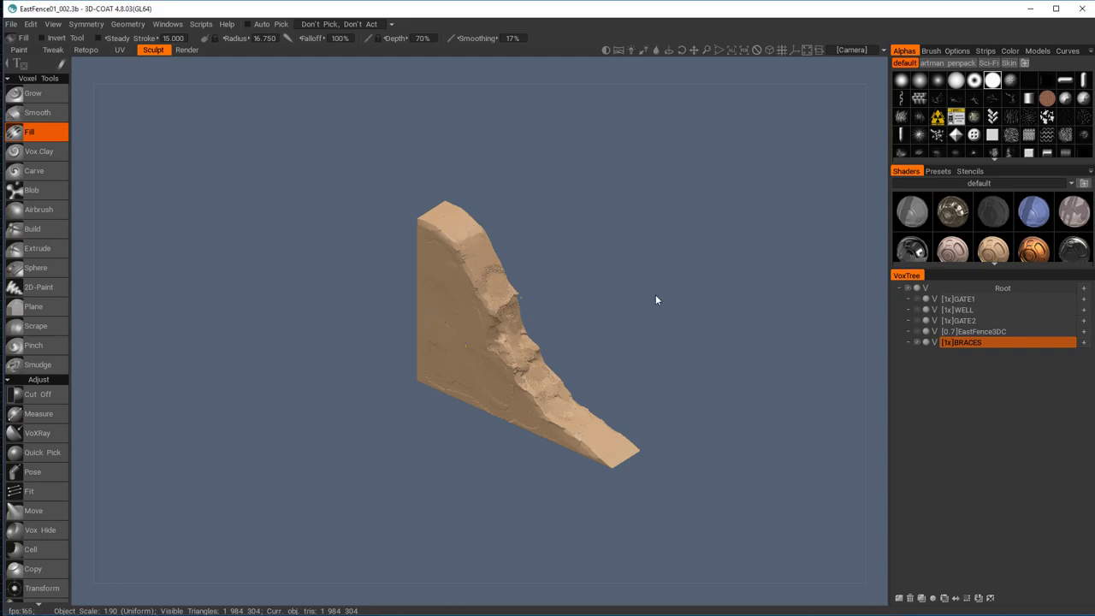
Return to 3D-Coat and load the flat stone-pattern mesh from the Geometry model category for import
right_click_drag(655, 299, 722, 360)
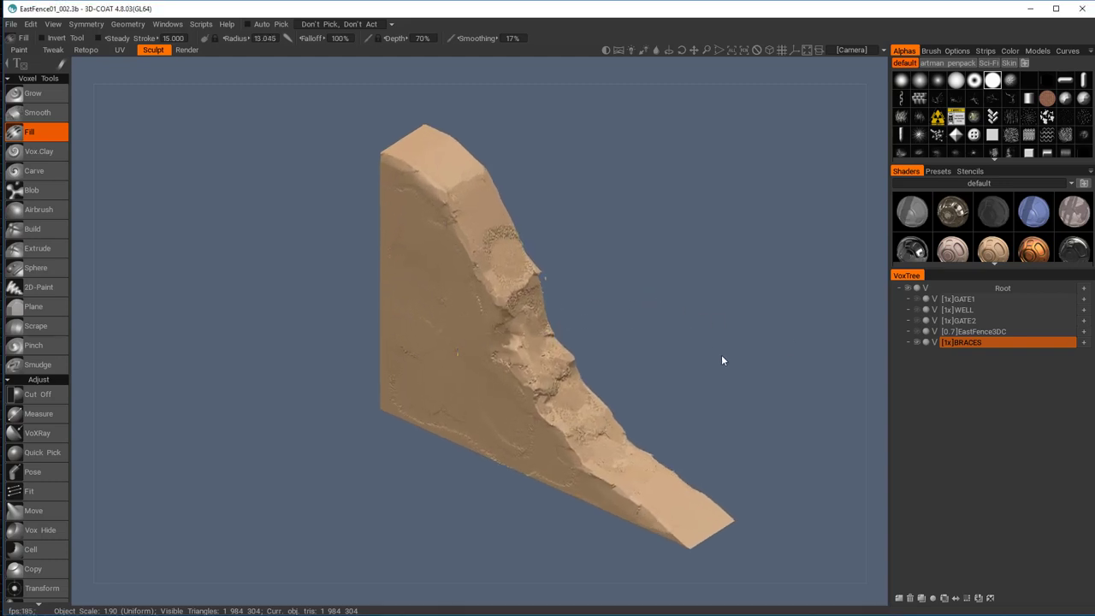
middle_click_drag(661, 330, 656, 330)
scroll(655, 331, "up", 3)
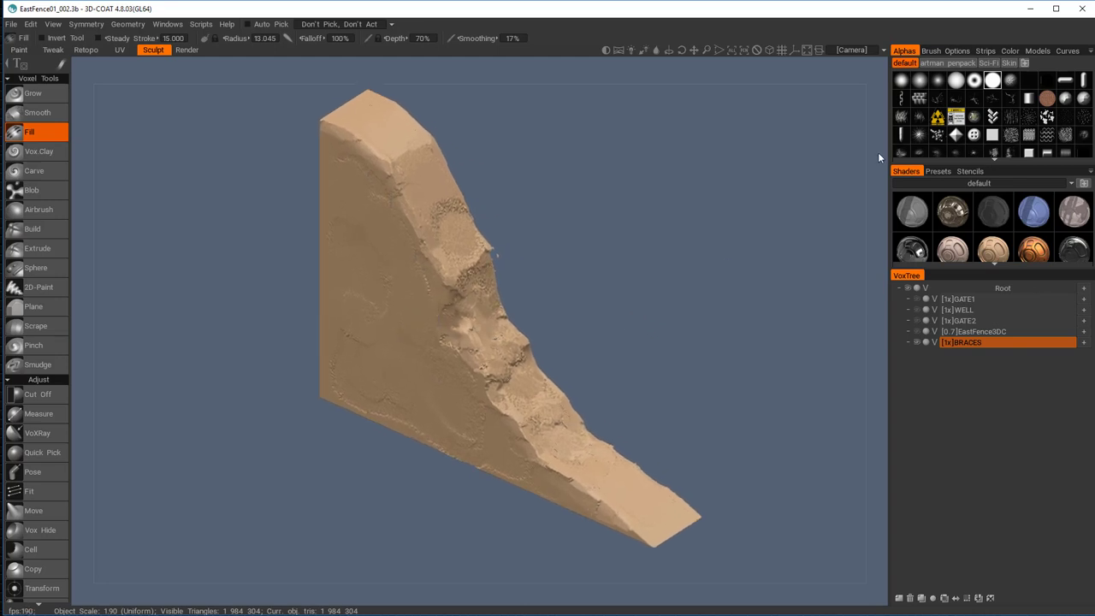
left_click(1037, 51)
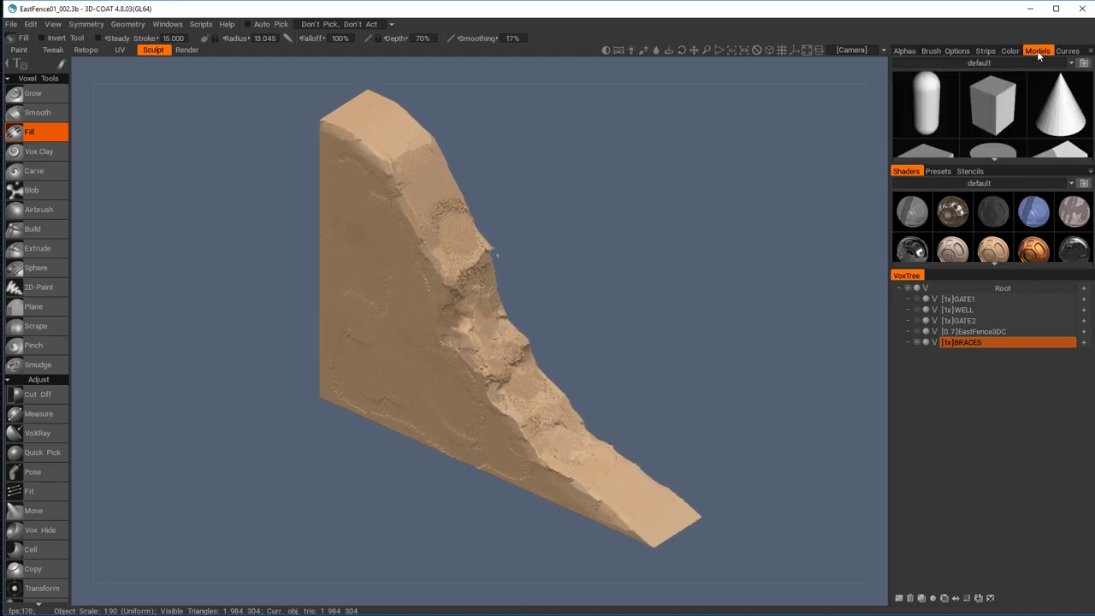
left_click(1081, 64)
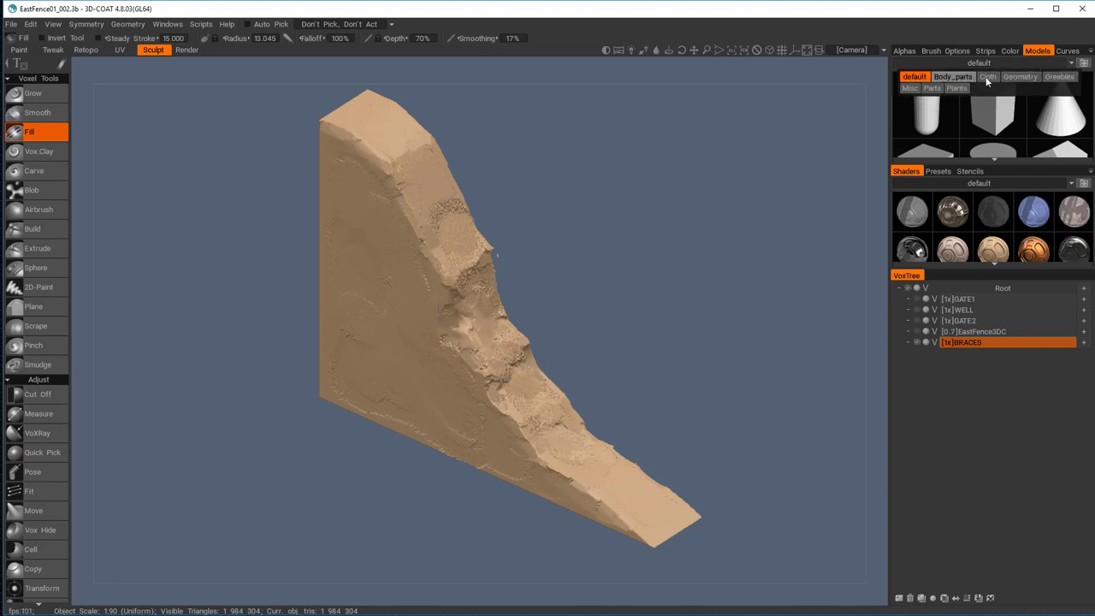
left_click(1027, 77)
scroll(1038, 124, "down", 3)
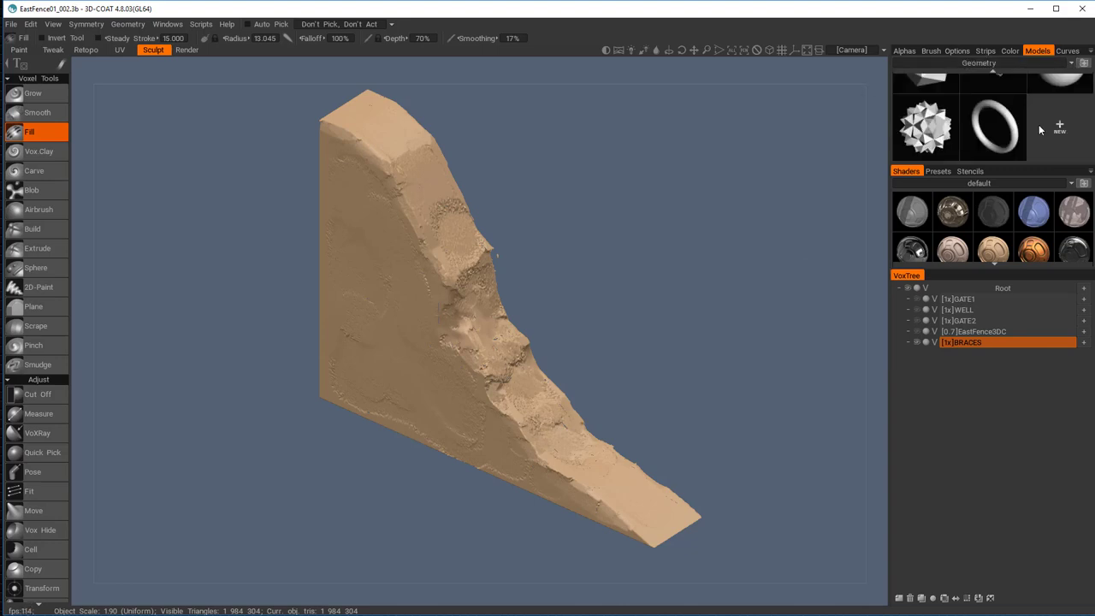
scroll(1035, 123, "up", 1)
scroll(1018, 133, "up", 1)
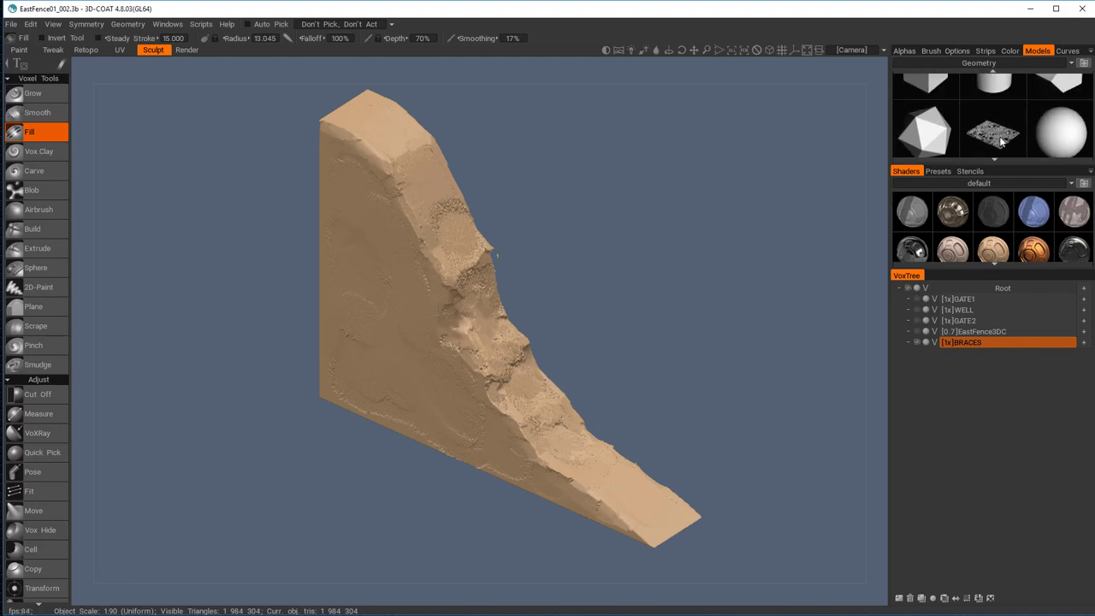
scroll(720, 177, "down", 5)
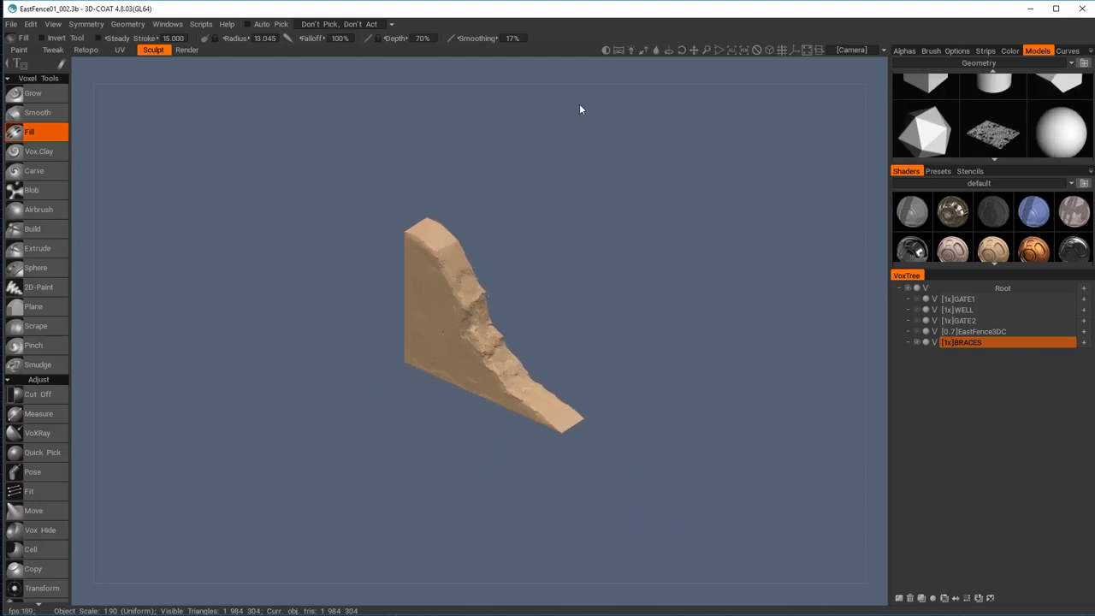
scroll(616, 227, "down", 2)
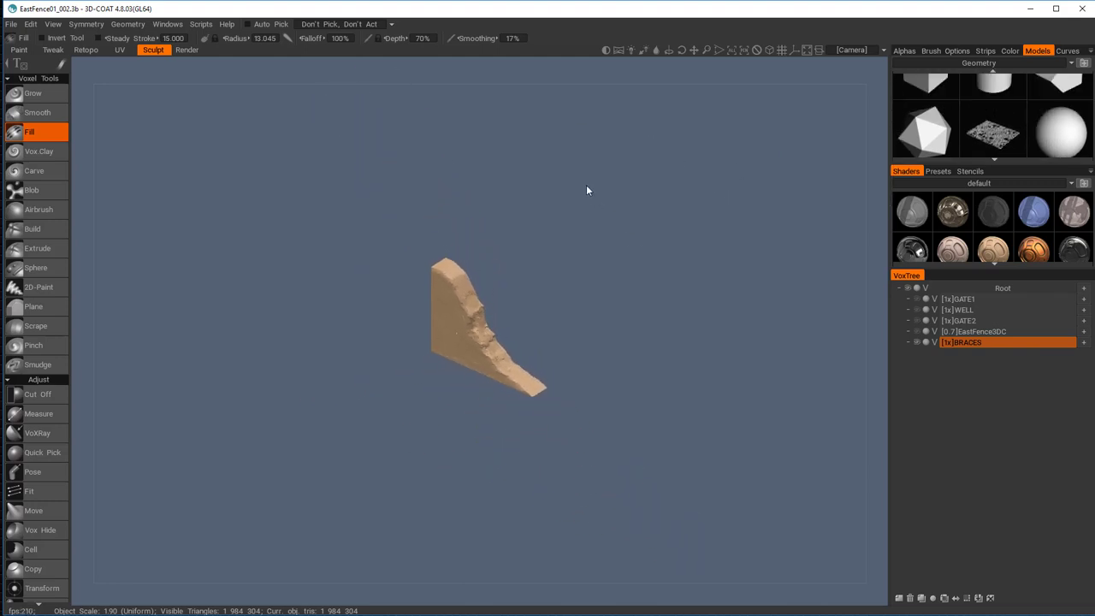
left_click(994, 135)
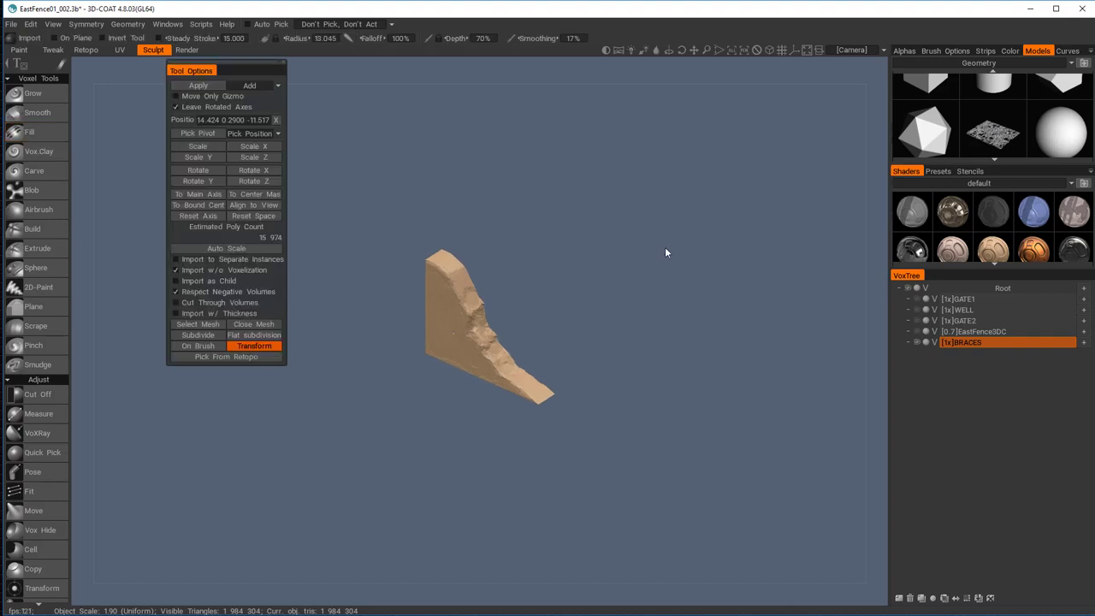
Show the GATE1, WELL, GATE2 and EastFence3DC layers alongside the imported stone-pattern mesh
scroll(577, 337, "down", 8)
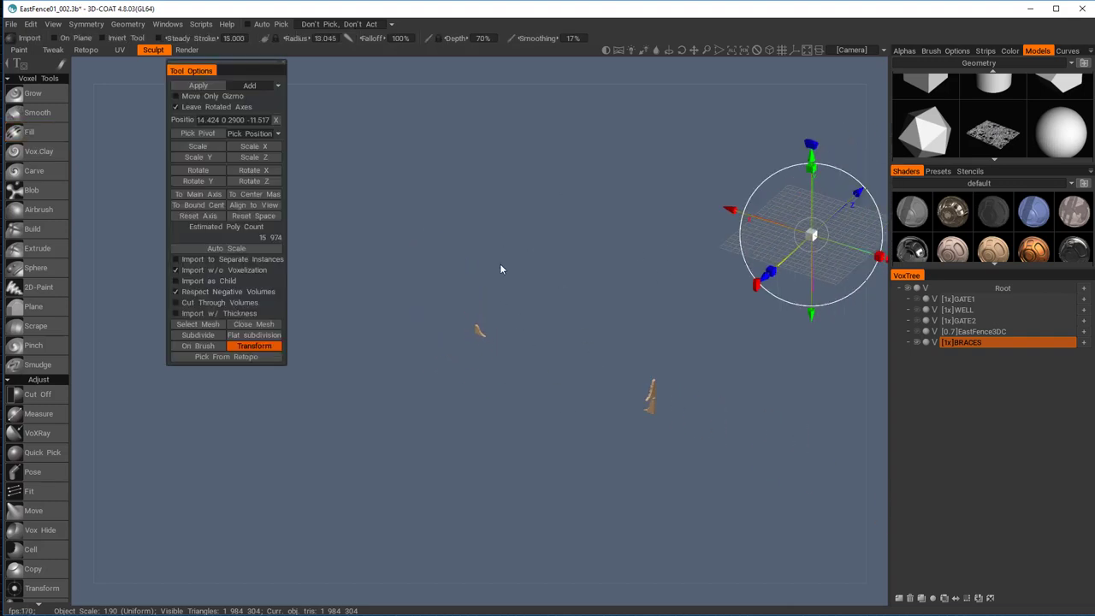
middle_click_drag(573, 308, 439, 310)
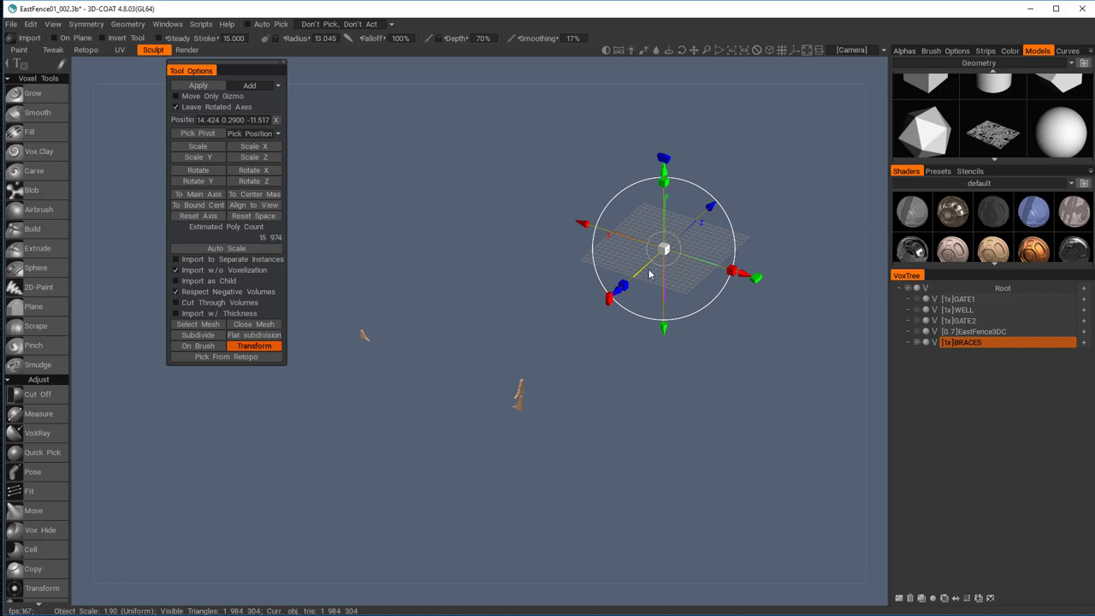
left_click(922, 300)
left_click(919, 310)
left_click(917, 320)
left_click(917, 331)
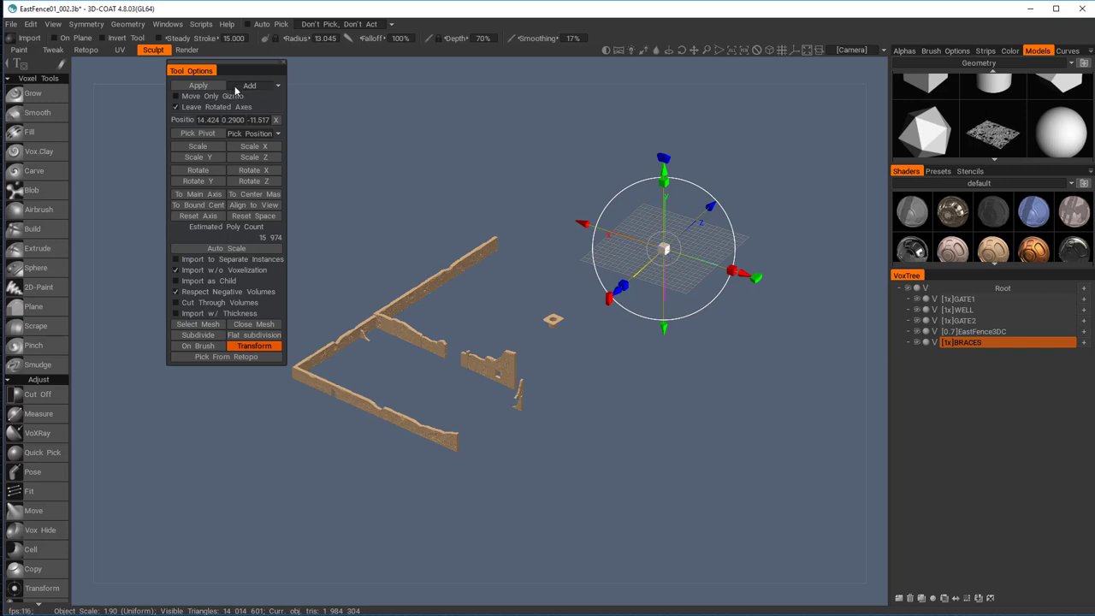
Scale the imported stone-pattern mesh up to a large panel comparable in size to the fence walls
scroll(716, 165, "up", 5)
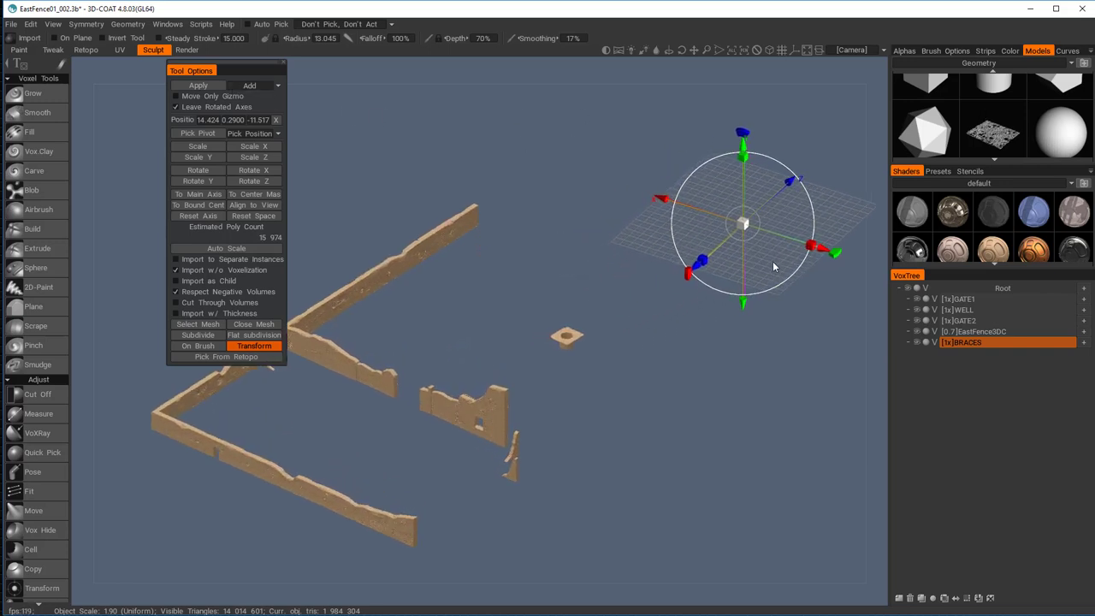
middle_click_drag(743, 266, 757, 267)
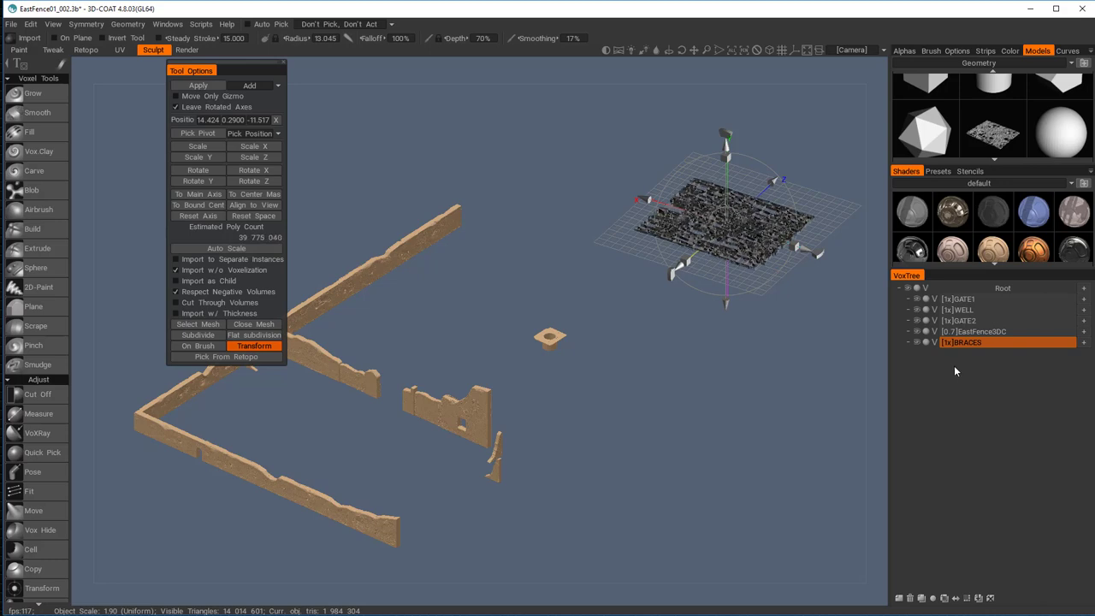
middle_click_drag(804, 310, 698, 399)
right_click_drag(772, 289, 712, 387)
middle_click_drag(710, 388, 419, 413)
right_click_drag(614, 195, 743, 248)
scroll(744, 248, "up", 6)
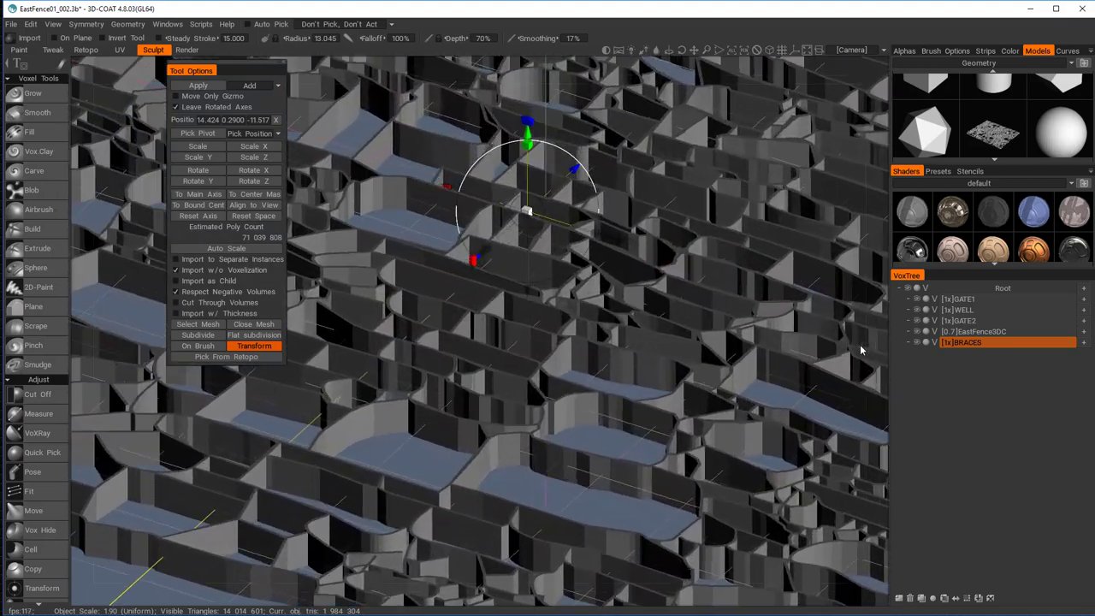
scroll(724, 285, "down", 4)
scroll(528, 171, "down", 3)
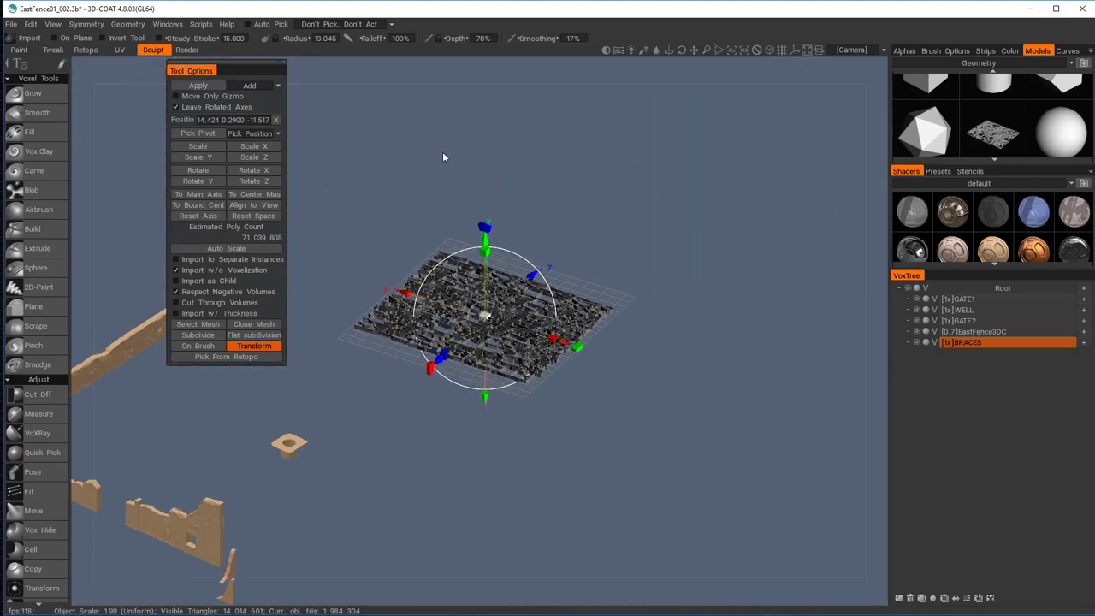
middle_click_drag(662, 253, 844, 177)
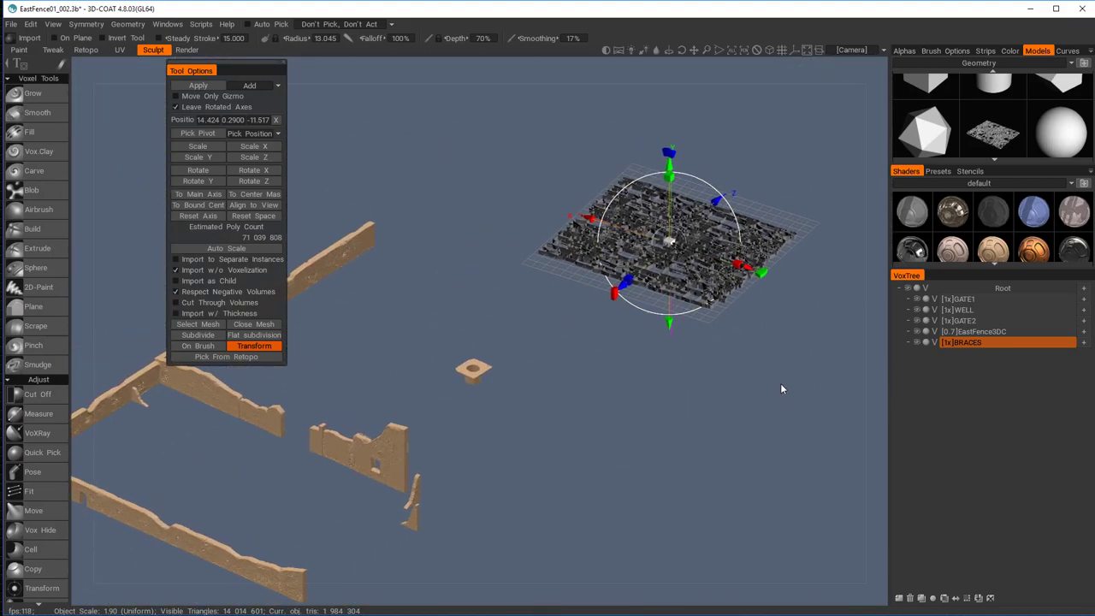
scroll(753, 368, "down", 3)
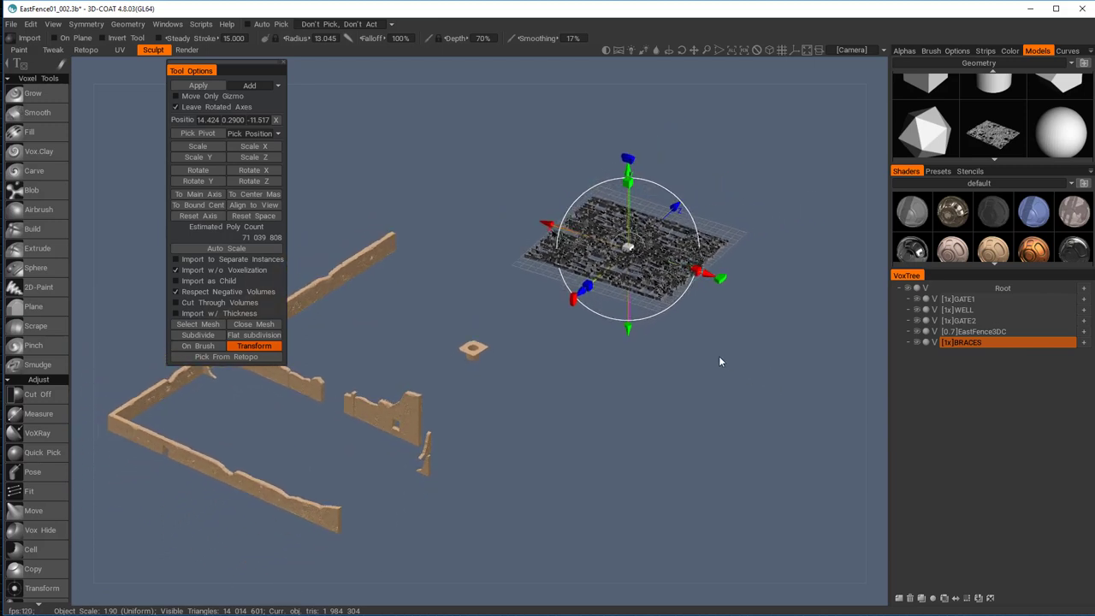
middle_click_drag(717, 359, 761, 357)
middle_click_drag(668, 317, 584, 399)
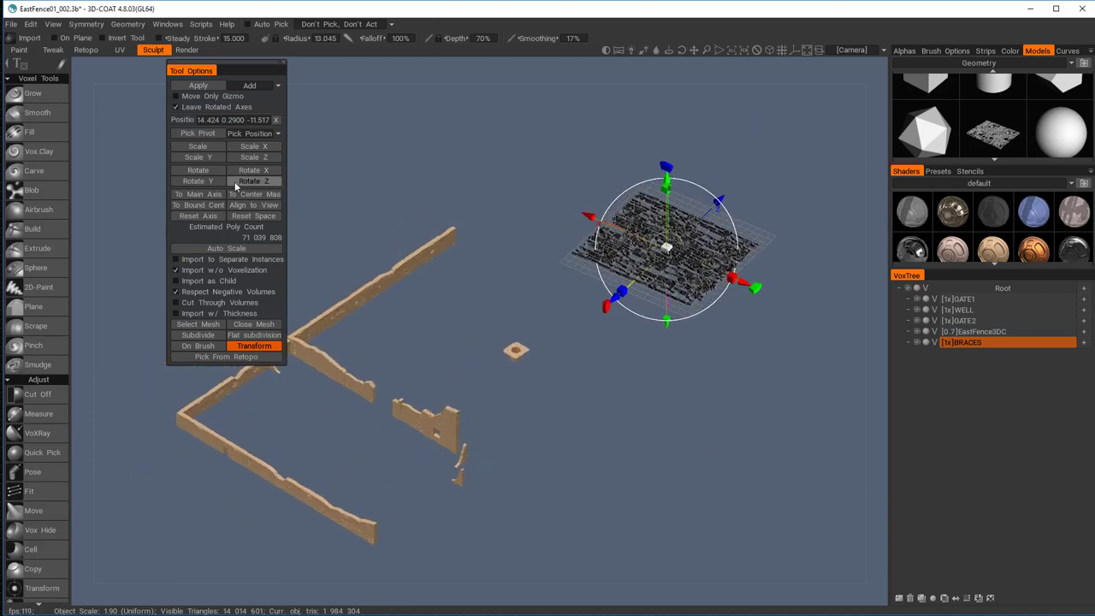
Rotate the stone-pattern panel about the Y axis and by 90 degrees about the Z axis so it stands upright
left_click(197, 180)
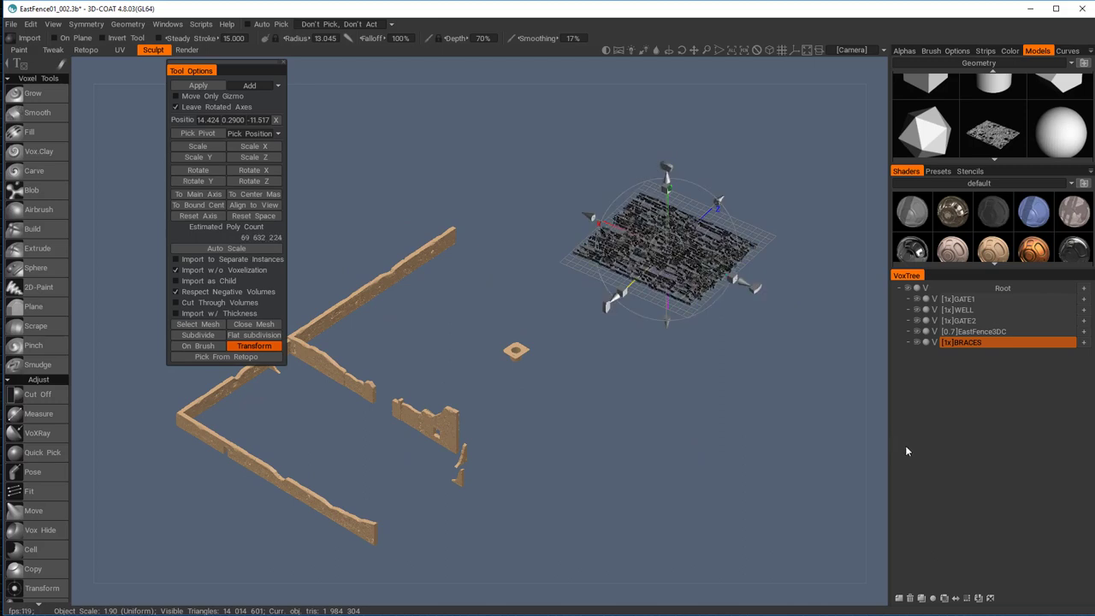
left_click(205, 183)
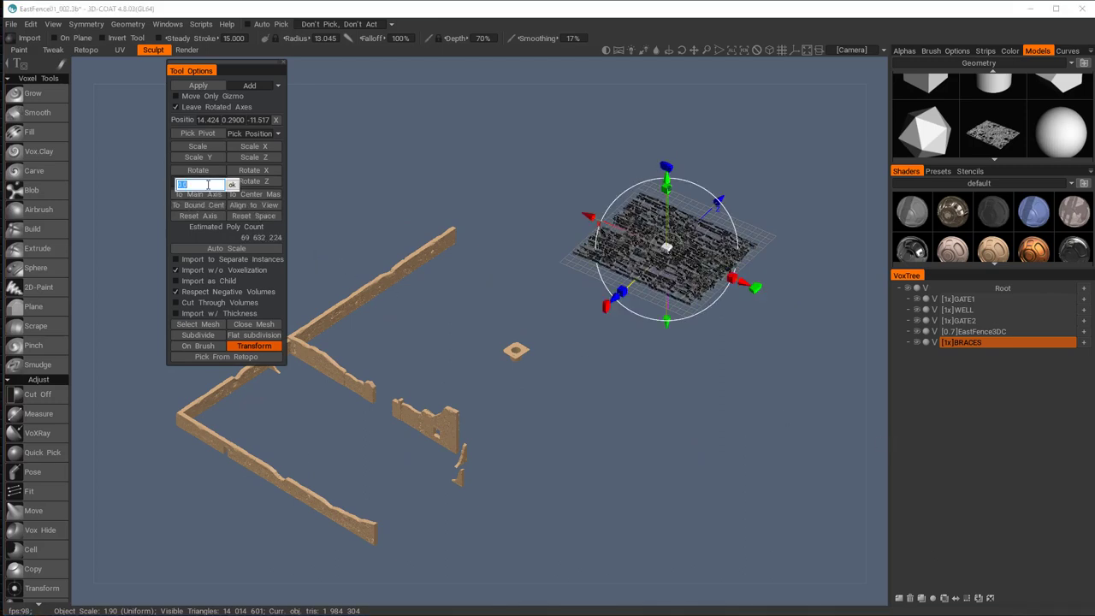
key("Return")
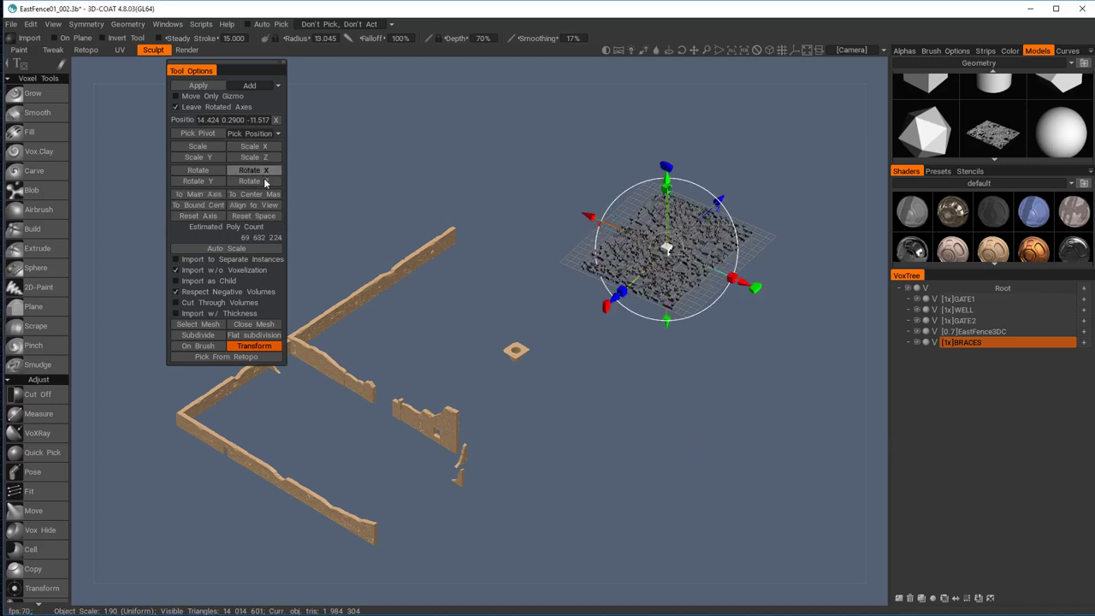
left_click(259, 182)
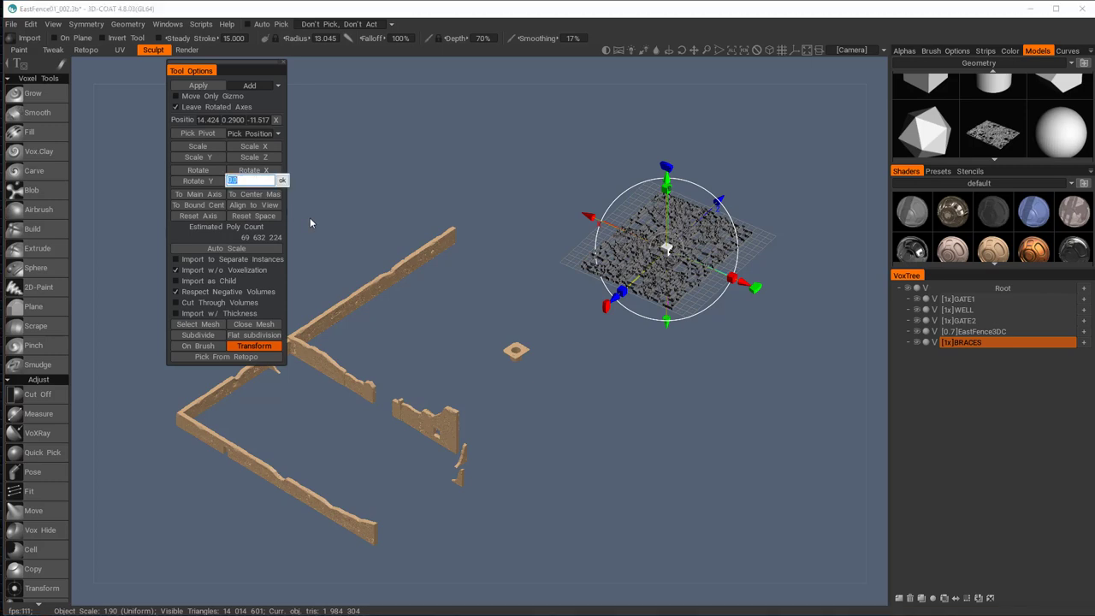
type("90")
key("Return")
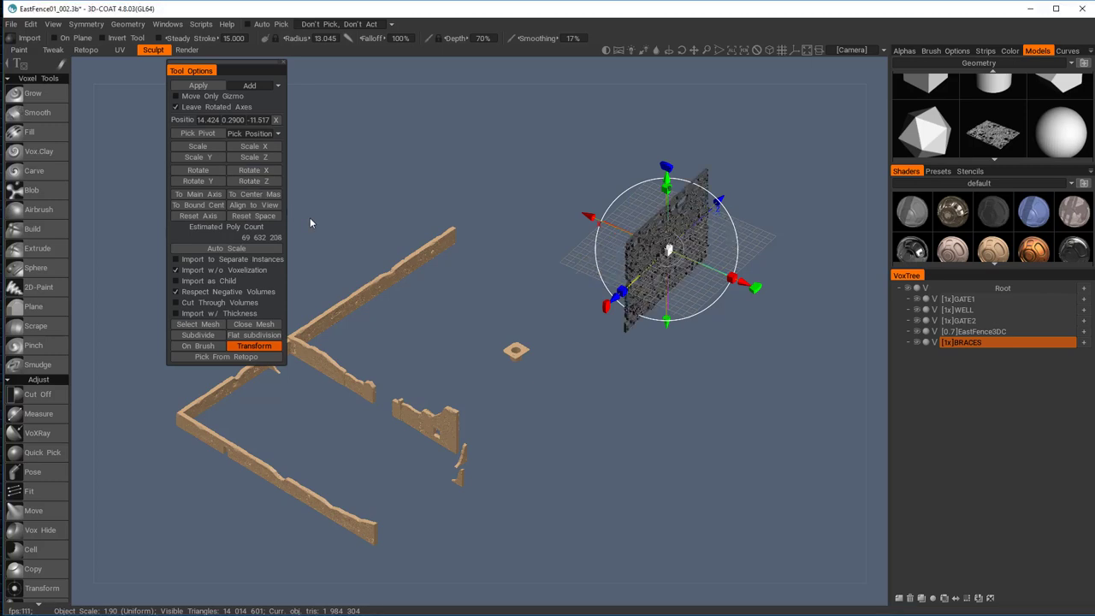
Move the upright stone-pattern panel away from the grid origin to a spot beside the long fence wall
left_click_drag(732, 272, 531, 236)
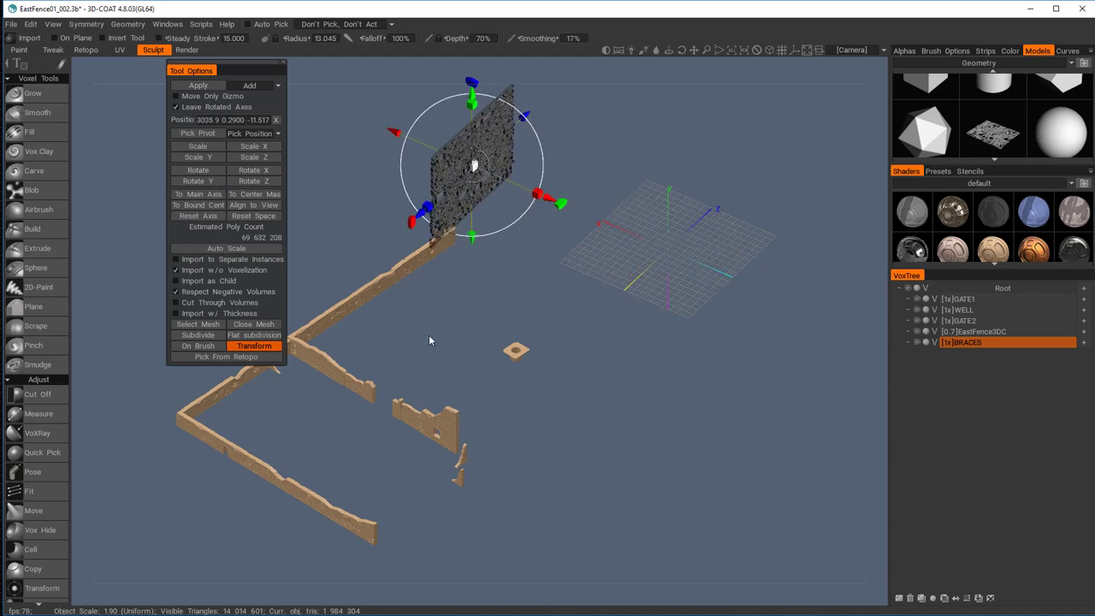
left_click_drag(429, 334, 534, 393)
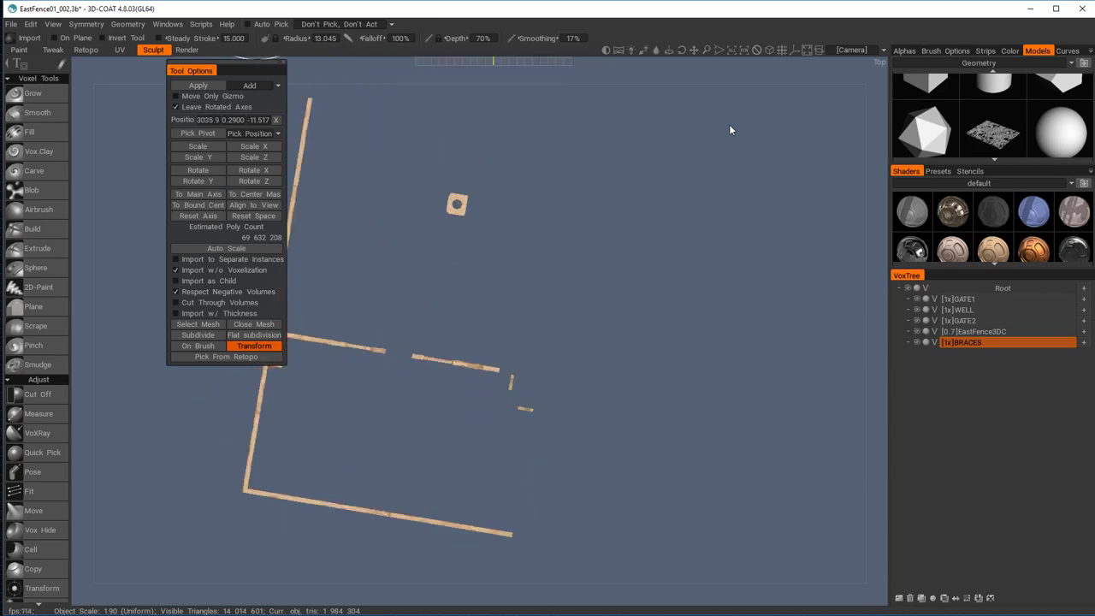
middle_click_drag(622, 216, 837, 328)
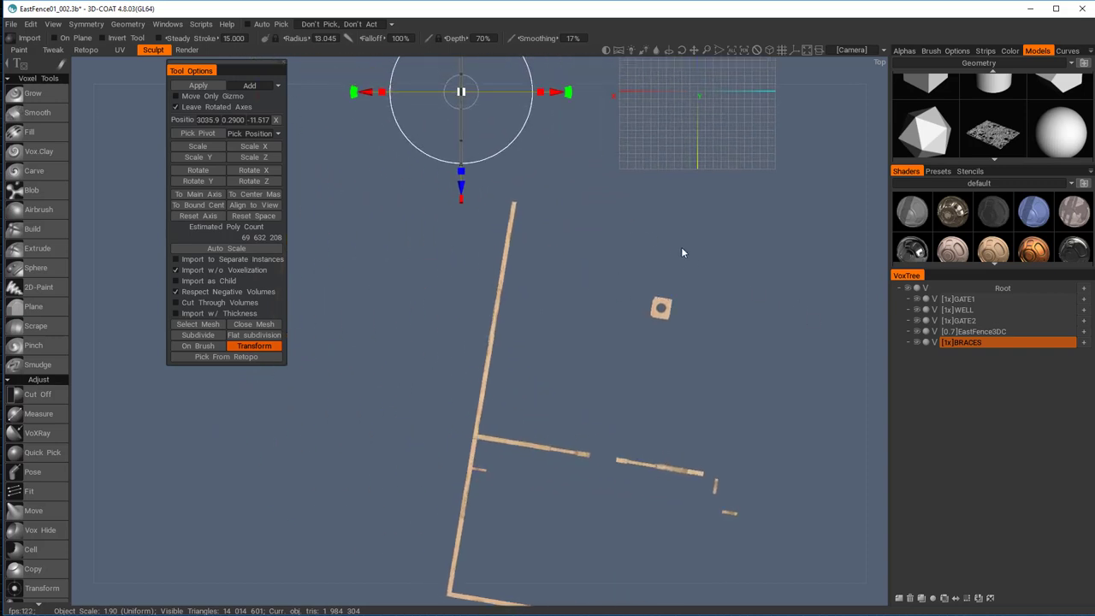
right_click_drag(681, 247, 641, 211)
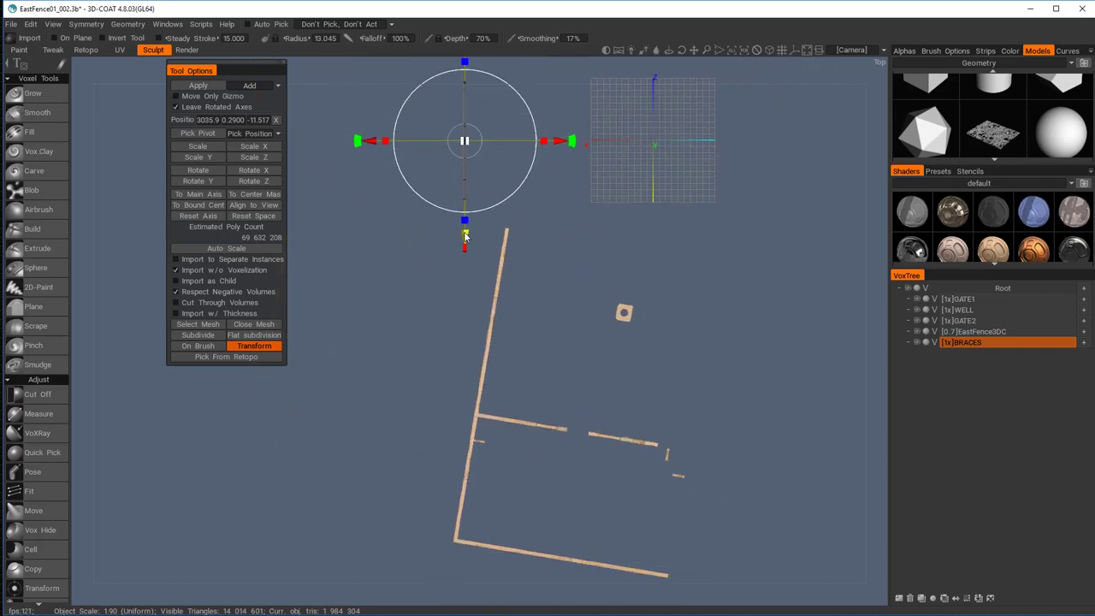
left_click_drag(464, 236, 466, 451)
Rotate the stone-pattern panel parallel to the long fence wall and move it against the wall's outer face
middle_click_drag(560, 416, 578, 246)
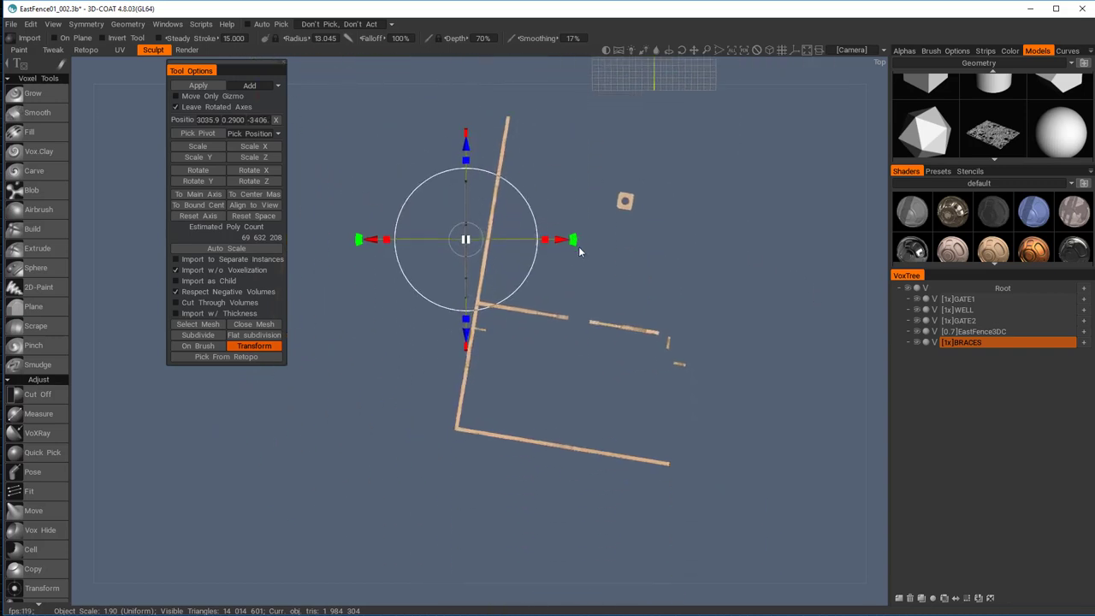
right_click_drag(607, 233, 650, 319)
middle_click_drag(650, 319, 674, 451)
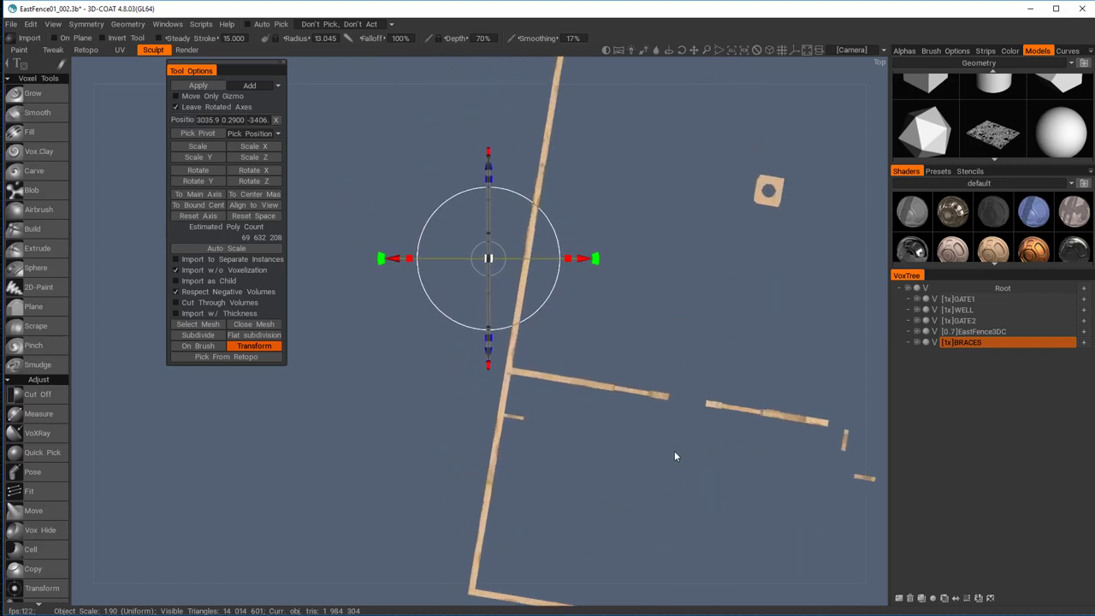
middle_click_drag(680, 327, 714, 392)
right_click_drag(682, 256, 772, 402)
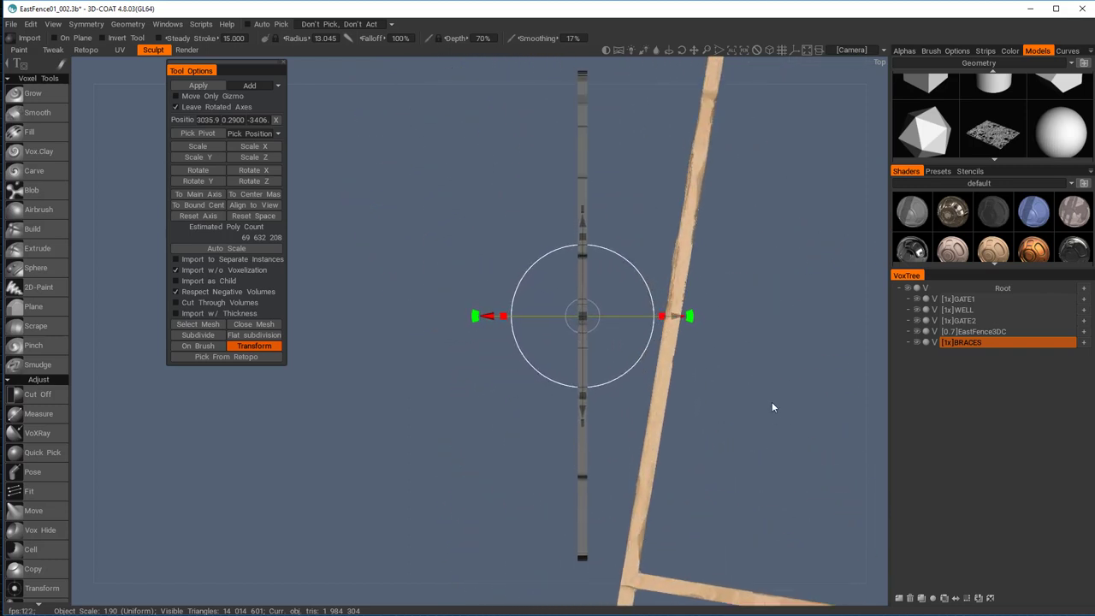
middle_click_drag(756, 377, 622, 290)
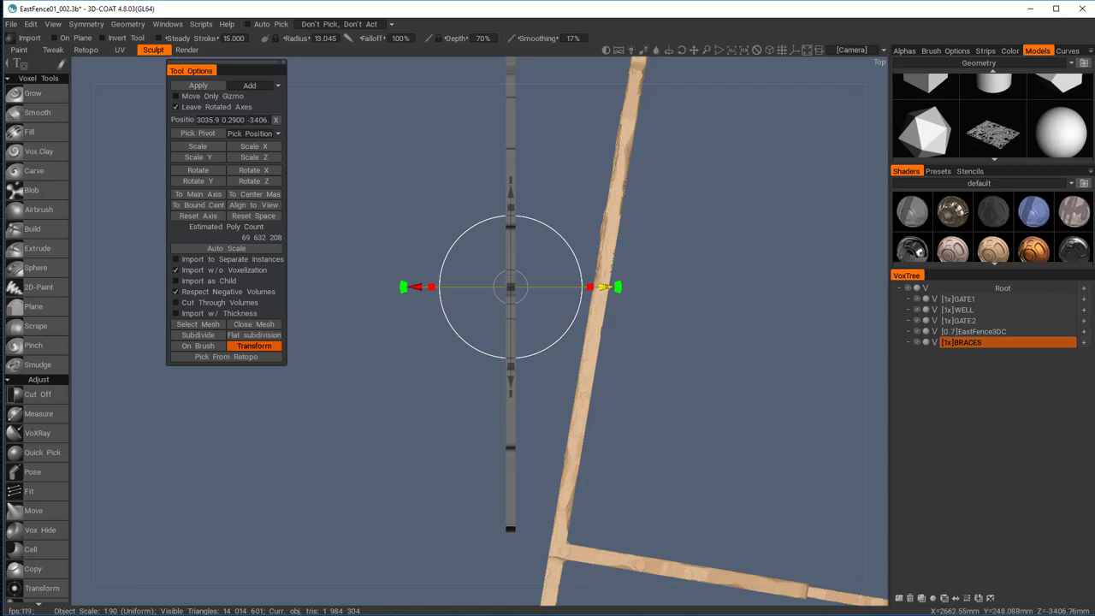
left_click_drag(622, 290, 675, 312)
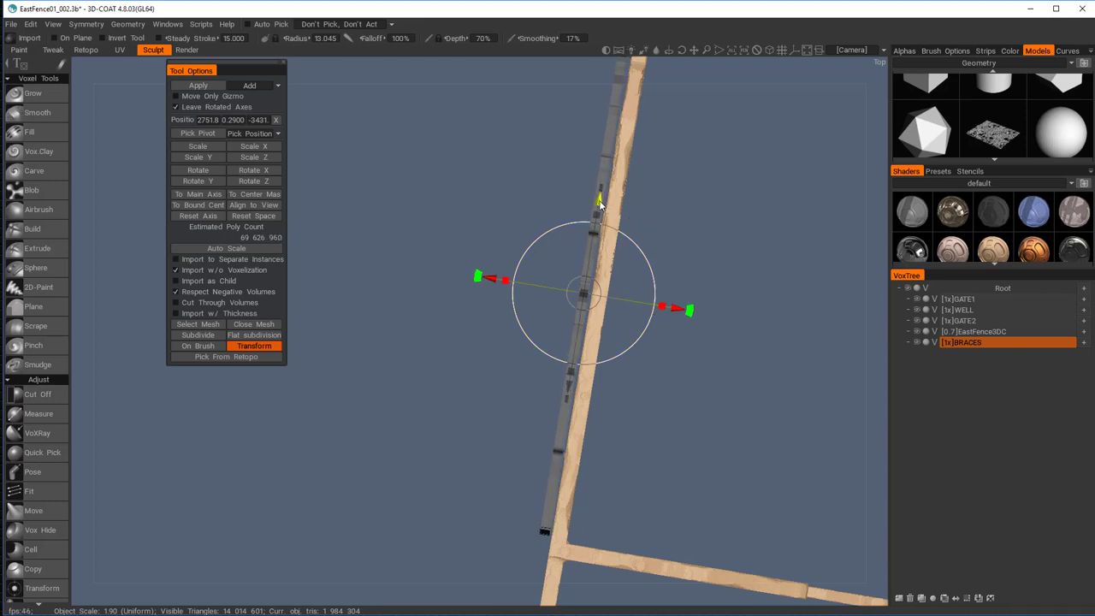
Slide the stone-pattern panel along the long fence wall until it reaches the wall's free end
left_click_drag(600, 203, 634, 184)
middle_click_drag(714, 290, 720, 149)
right_click_drag(725, 194, 603, 86)
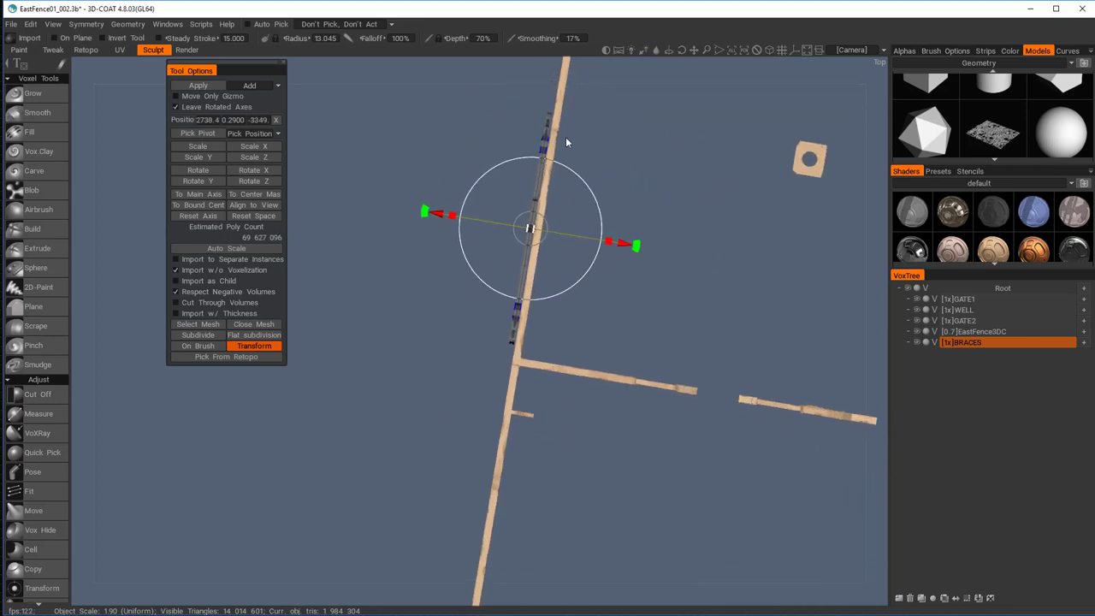
mouse_move(545, 137)
left_mouse_down()
mouse_move(528, 232)
mouse_move(530, 402)
mouse_move(532, 214)
mouse_move(546, 137)
left_mouse_up()
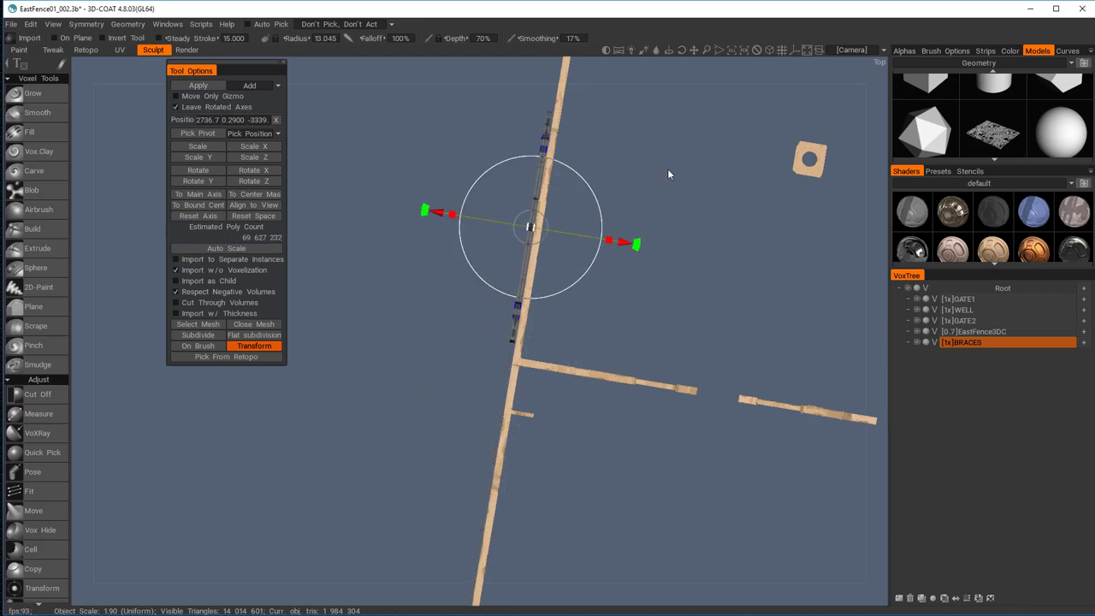
right_click_drag(669, 171, 708, 313)
middle_click_drag(706, 317, 663, 481)
middle_click_drag(703, 236, 703, 276)
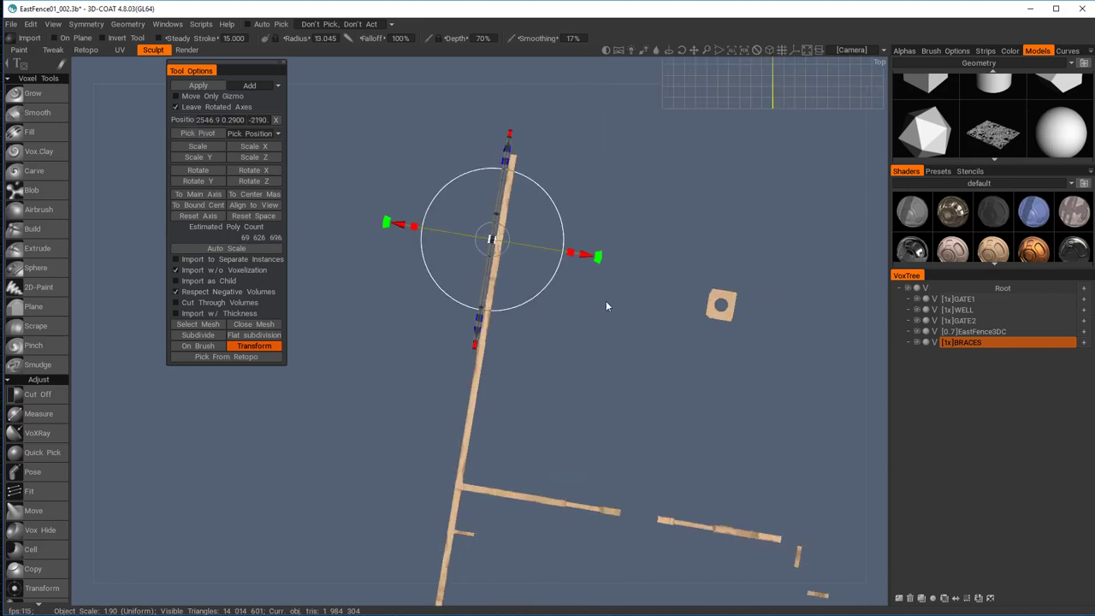
Slide the stone-pattern panel back along the wall so it overlaps the corner with the outer side wall
middle_click_drag(606, 301, 615, 188)
left_click_drag(525, 198, 460, 579)
scroll(647, 565, "up", 3)
middle_click_drag(647, 560, 633, 204)
right_click_drag(633, 205, 641, 228)
left_click_drag(640, 231, 612, 216)
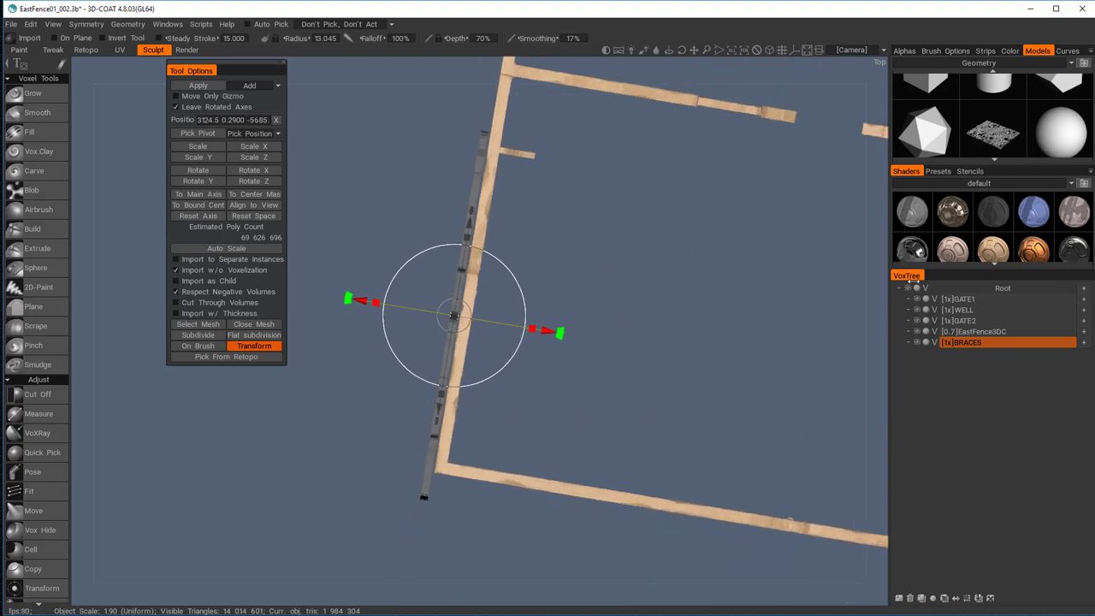
Add a new sculpt layer in surface mode, apply the stone-pattern import into it and switch to the Draw tool
left_click(1084, 289)
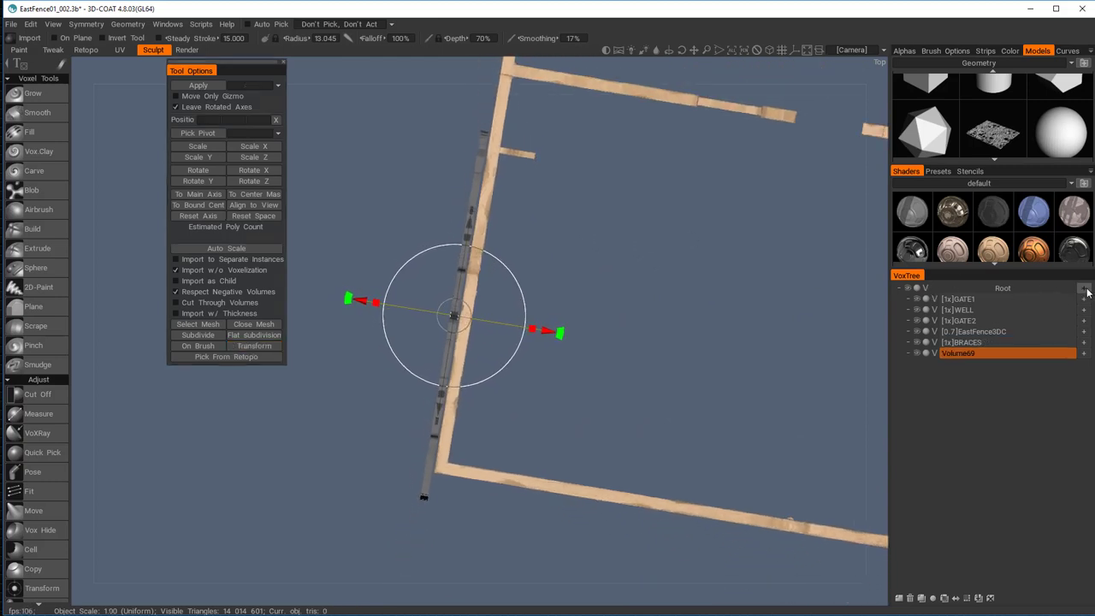
left_click(934, 353)
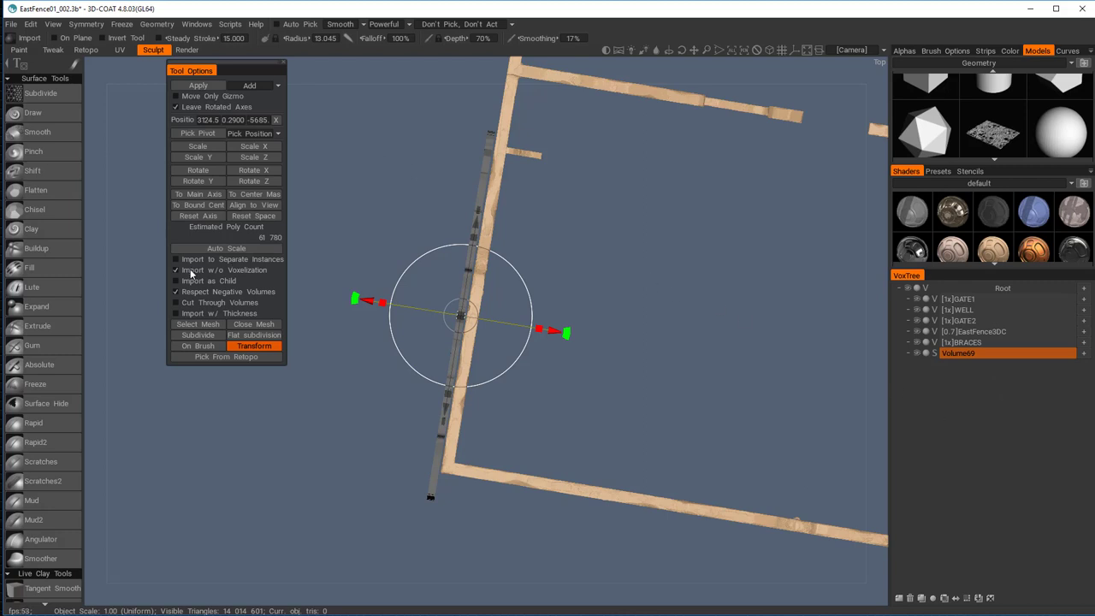
left_click(197, 85)
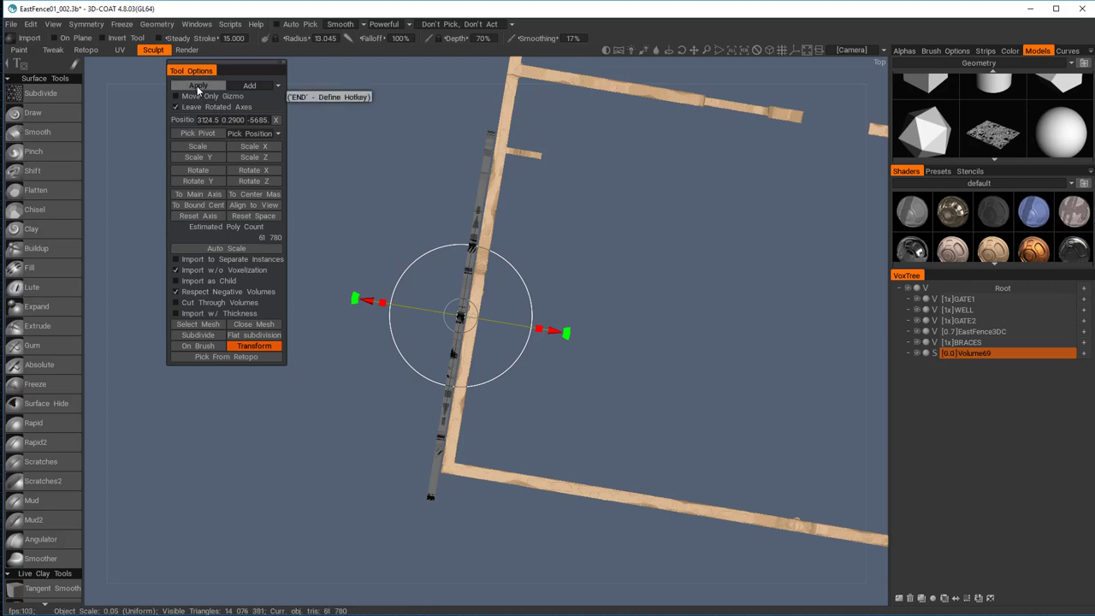
left_click(33, 113)
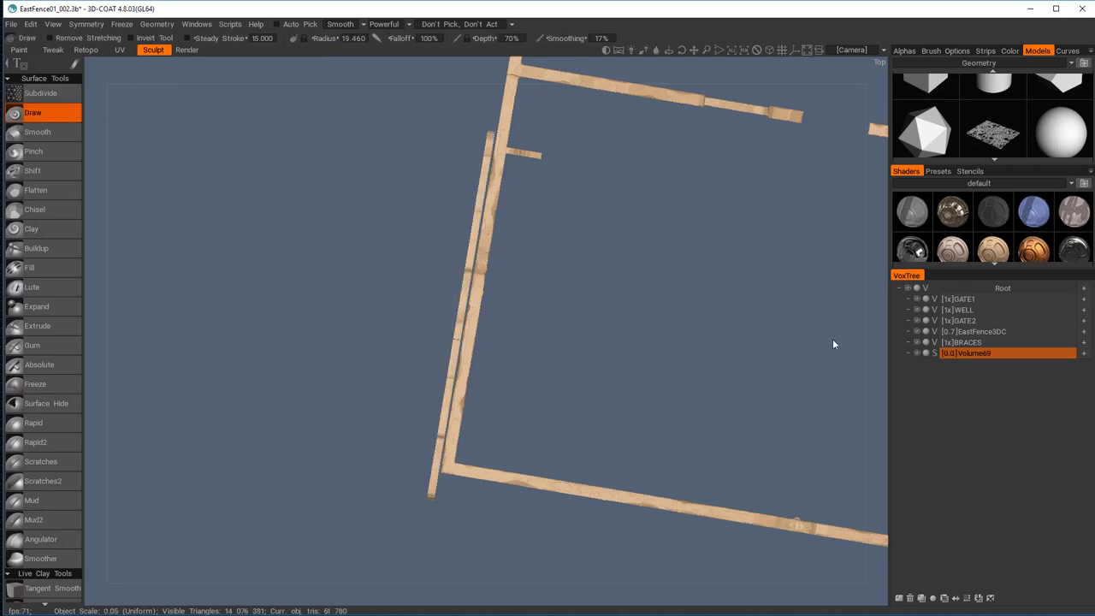
Give the imported stone-pattern layer the dark grey shader and rename it CUTTER
double_click(991, 353)
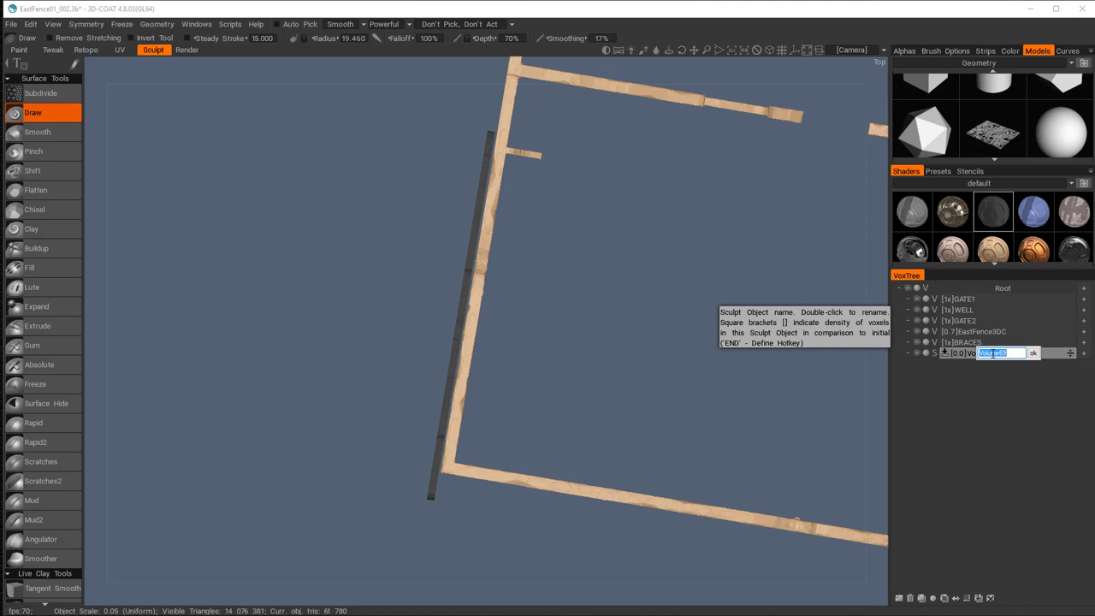
type("CUTTER")
key("Return")
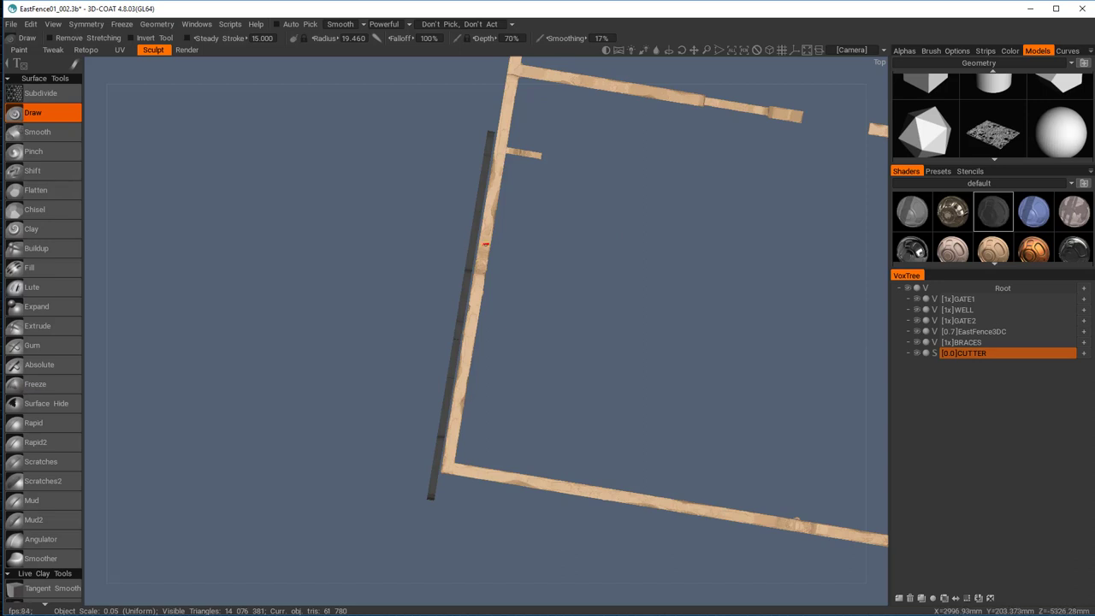
Rename the EastFence3DC layer as MAIN
double_click(986, 329)
type("MAIN")
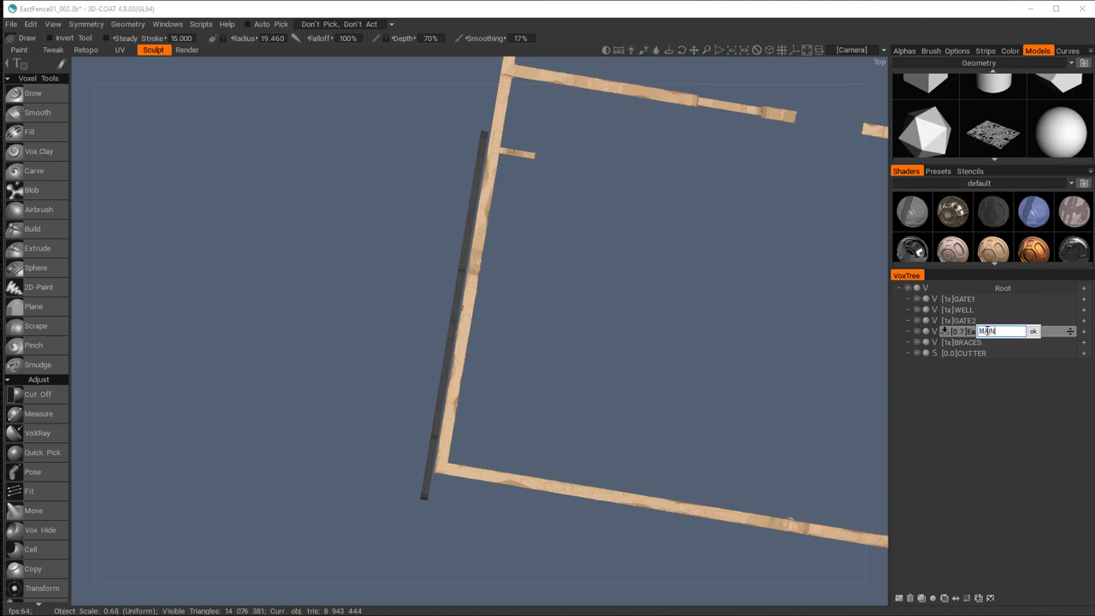
key("Return")
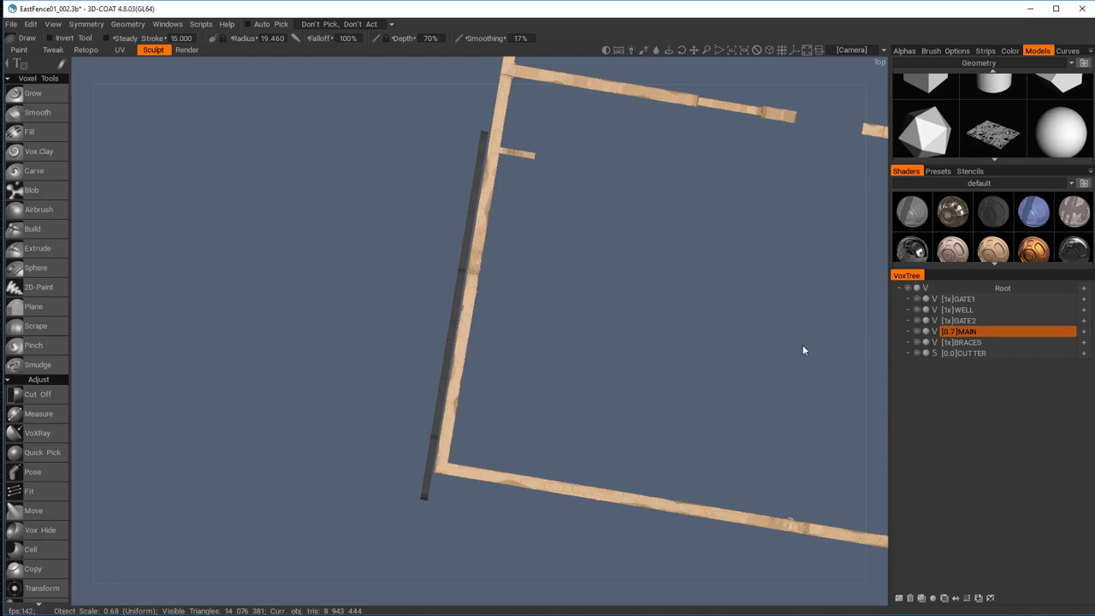
Hide the GATE1, WELL, GATE2 and BRACES layers, keeping MAIN and CUTTER shown
left_click(920, 320)
left_click(917, 299)
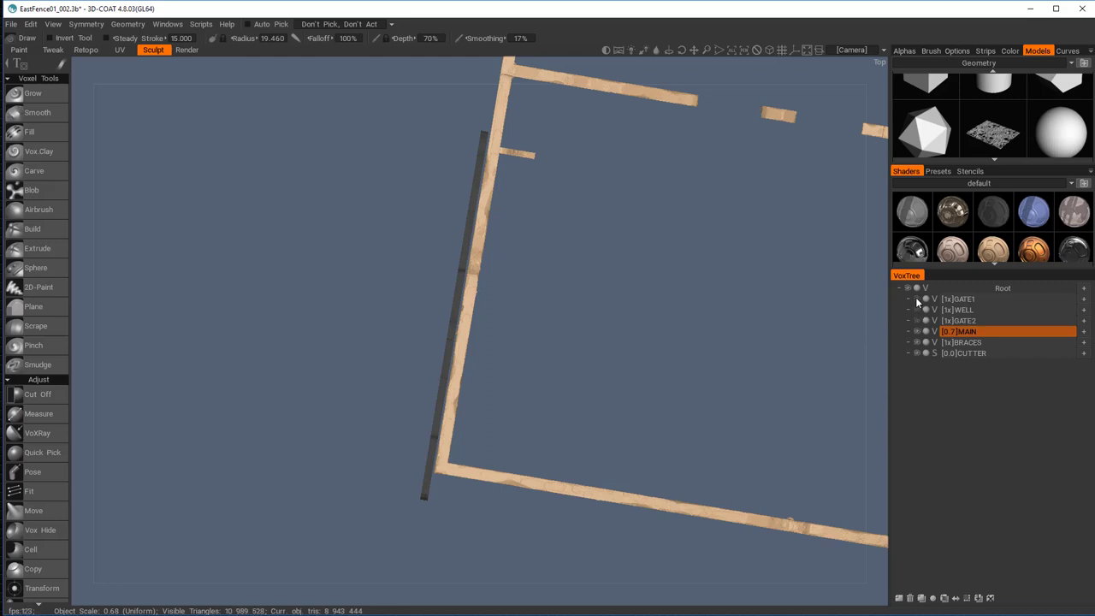
left_click(918, 342)
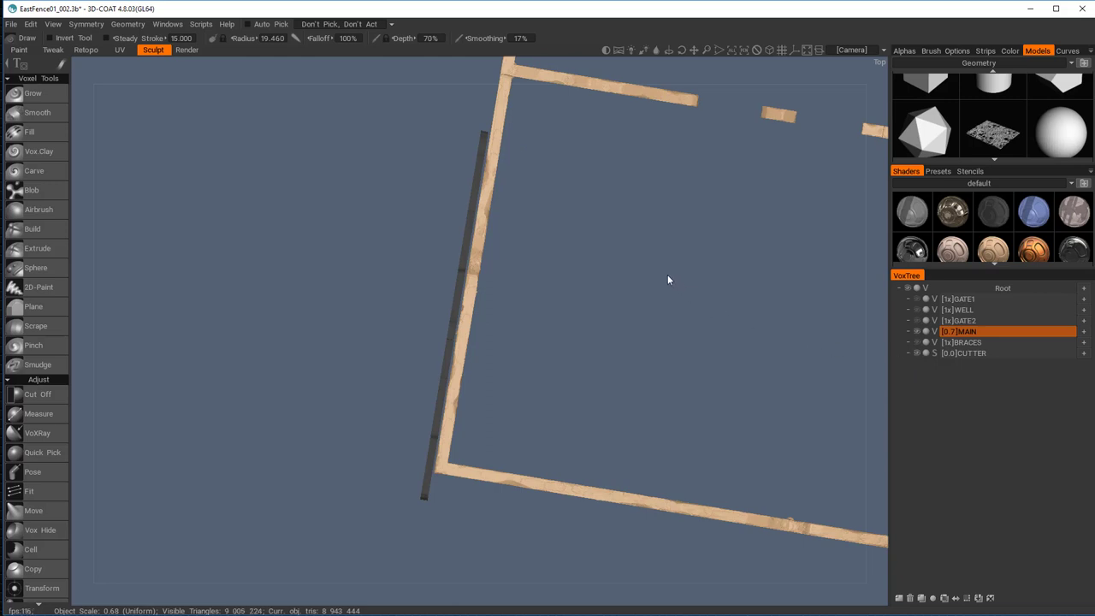
Select the CUTTER layer, start the Transform tool and align its gizmo to the mesh's main axis
middle_click_drag(668, 275, 499, 252)
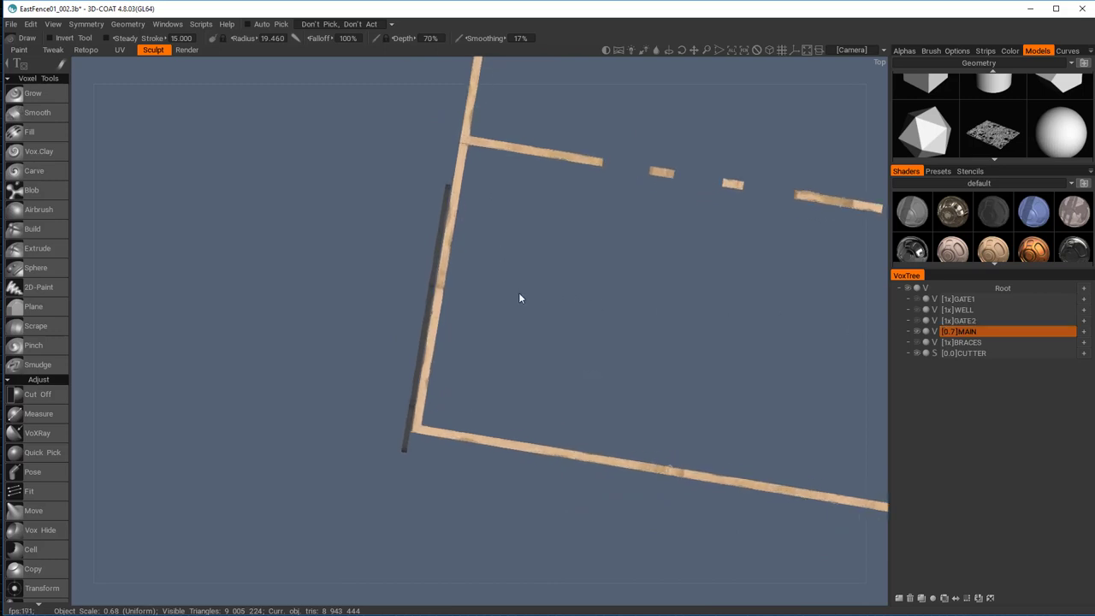
middle_click_drag(519, 293, 530, 281)
right_click_drag(529, 281, 590, 381)
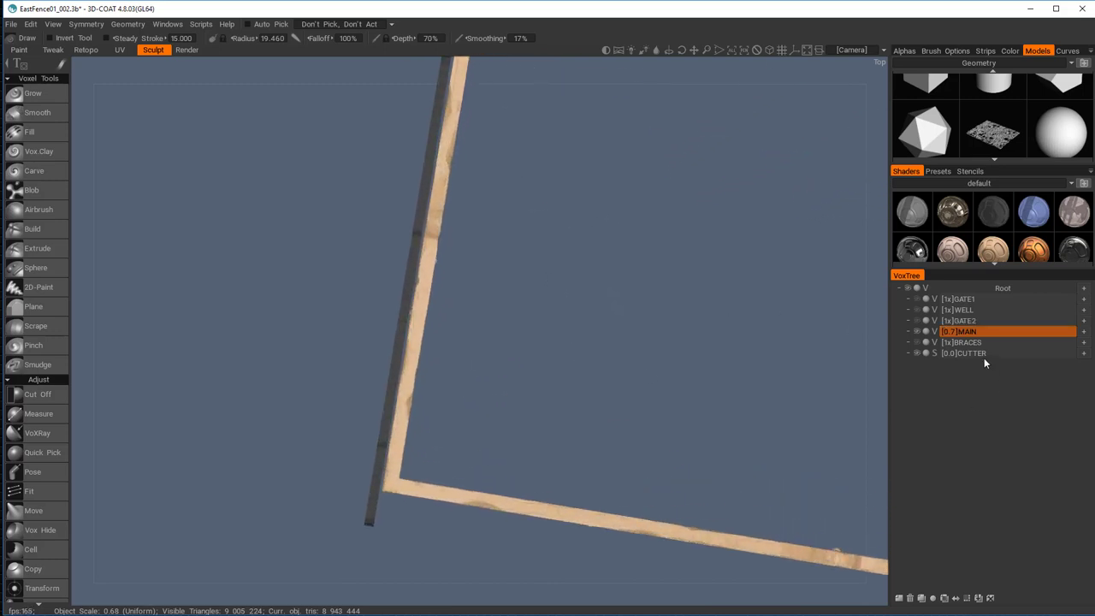
left_click(984, 358)
middle_click_drag(560, 310, 525, 408)
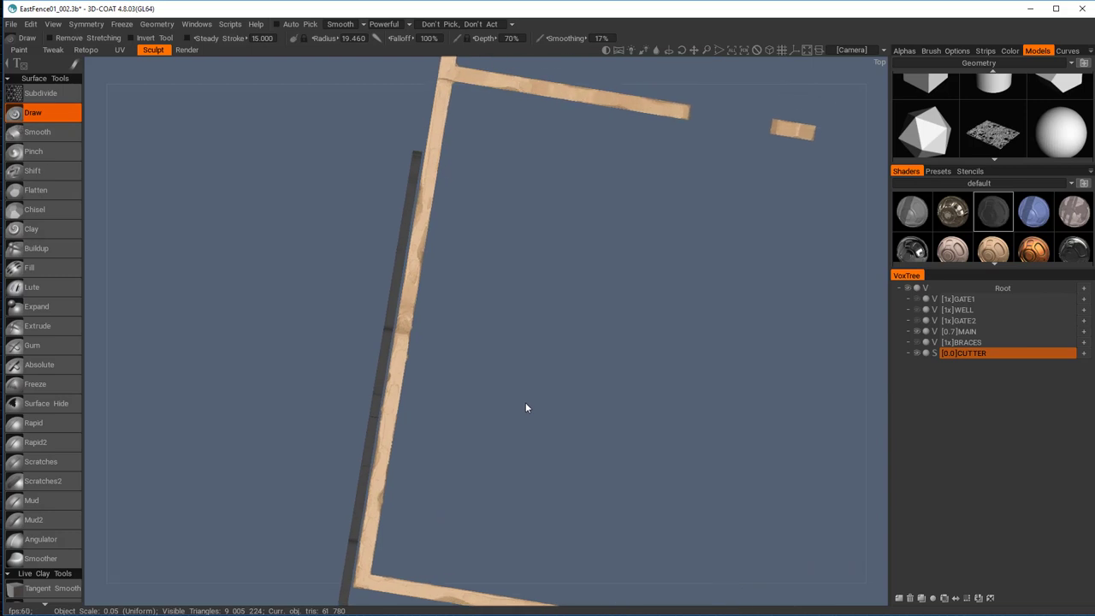
key("t")
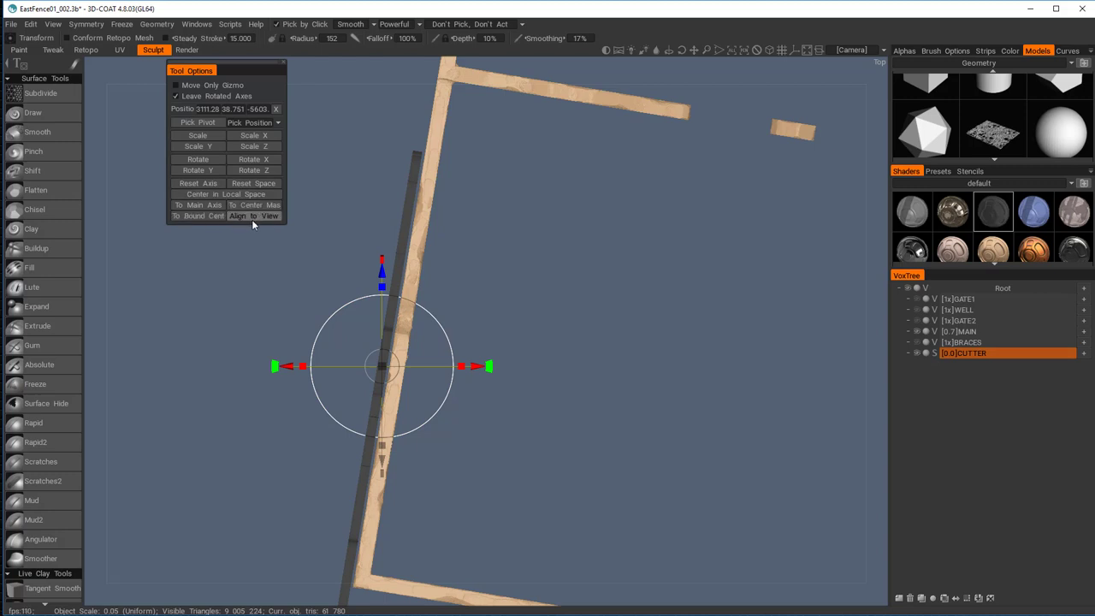
left_click(206, 208)
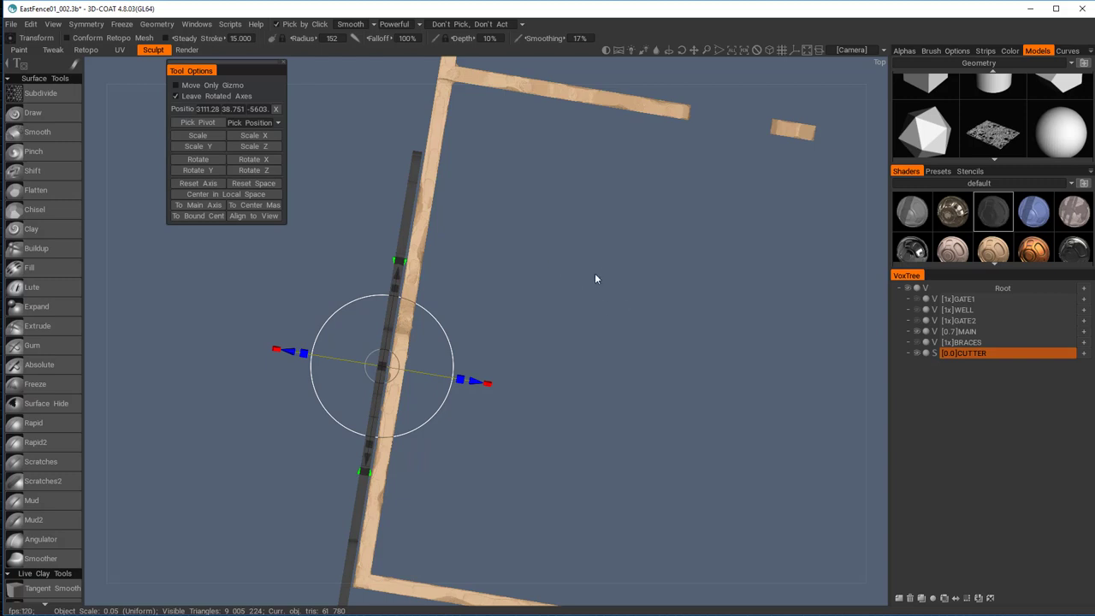
Move the CUTTER panel perpendicular to the long fence wall, closer into the wall's outer face
right_click_drag(594, 273, 528, 284)
middle_click_drag(538, 360, 546, 332)
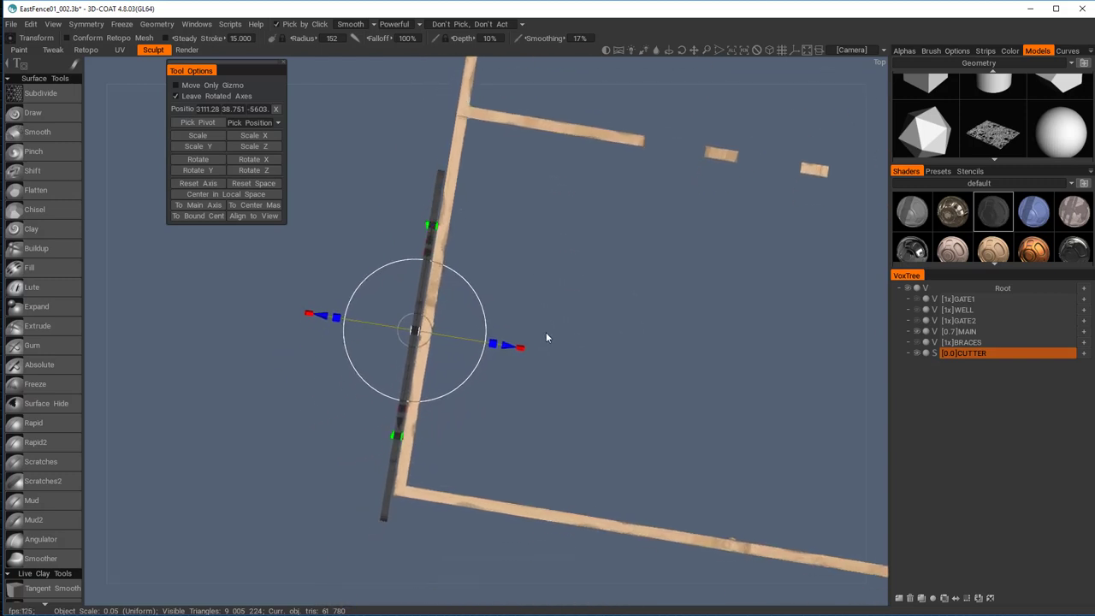
left_click_drag(545, 337, 574, 308)
left_click_drag(555, 388, 730, 305)
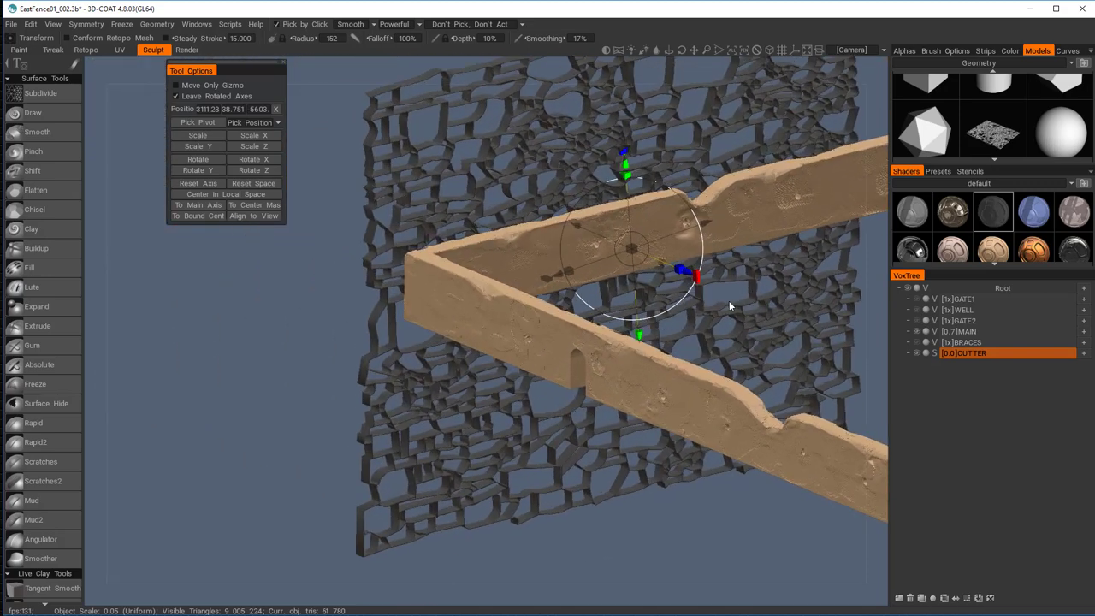
right_click_drag(730, 306, 794, 425)
middle_click_drag(715, 318, 692, 479)
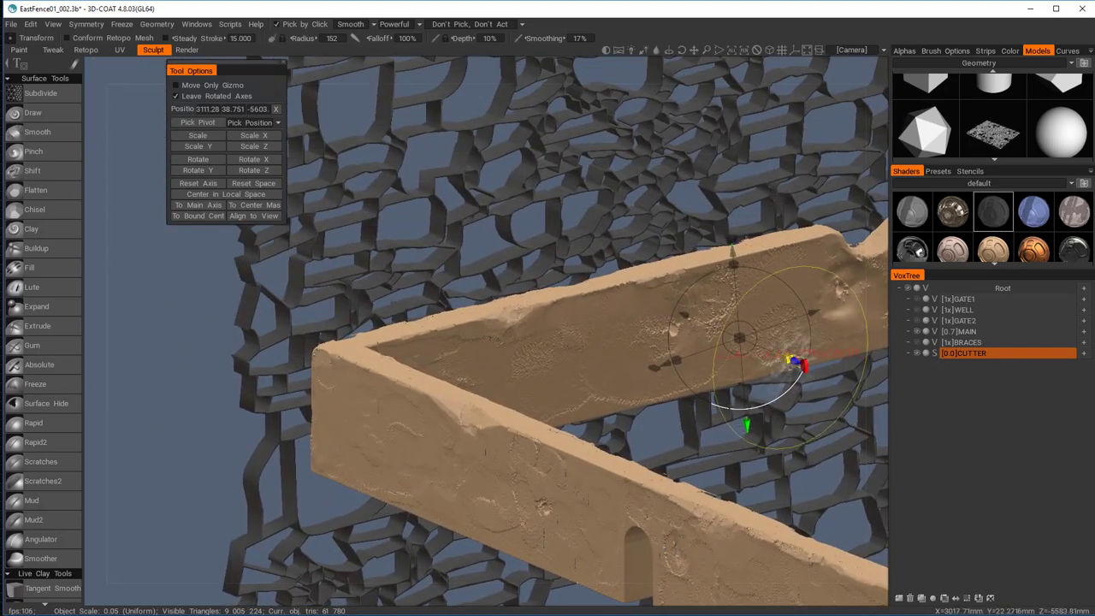
left_click_drag(792, 360, 804, 367)
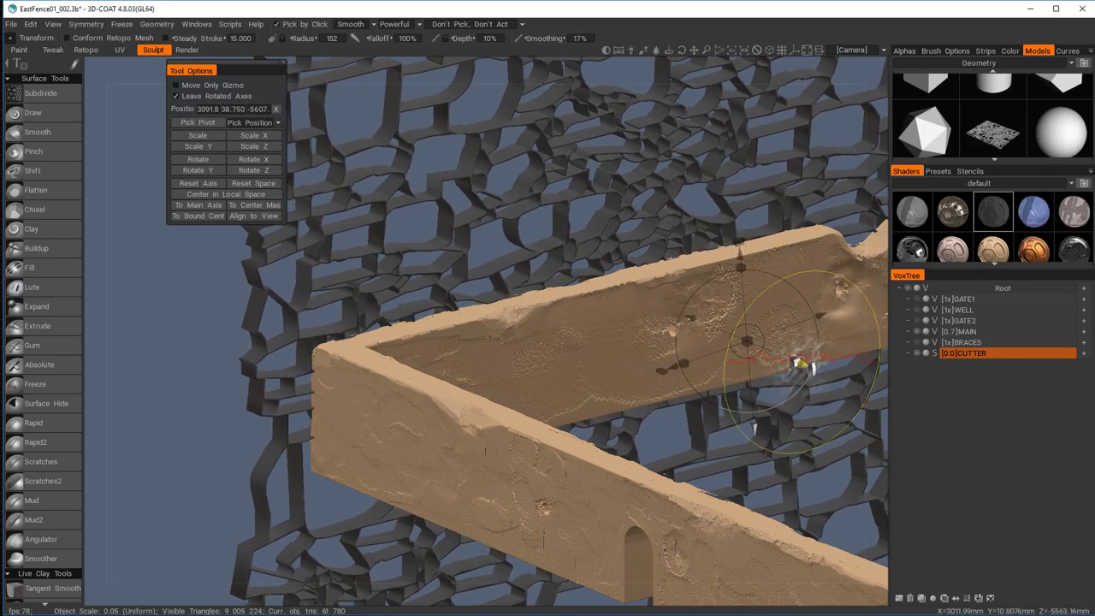
View the stone pattern face-on over the wall and scale the CUTTER mesh down slightly and uniformly
left_click_drag(462, 282, 758, 264)
middle_click_drag(758, 264, 7, 268)
middle_click_drag(339, 318, 252, 320)
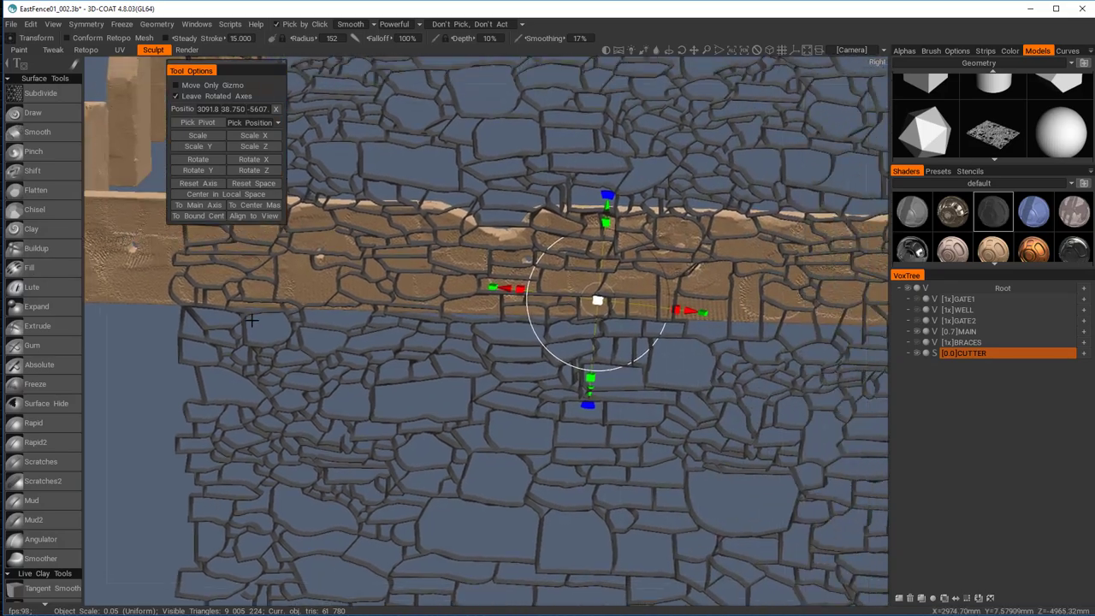
left_click_drag(251, 320, 383, 280)
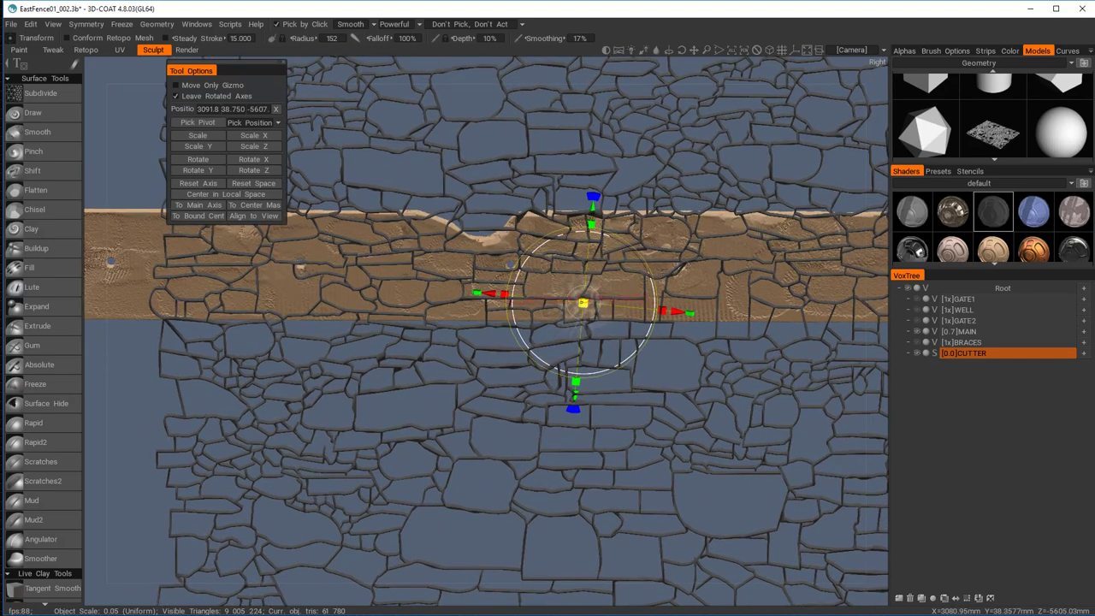
left_click_drag(583, 303, 505, 307)
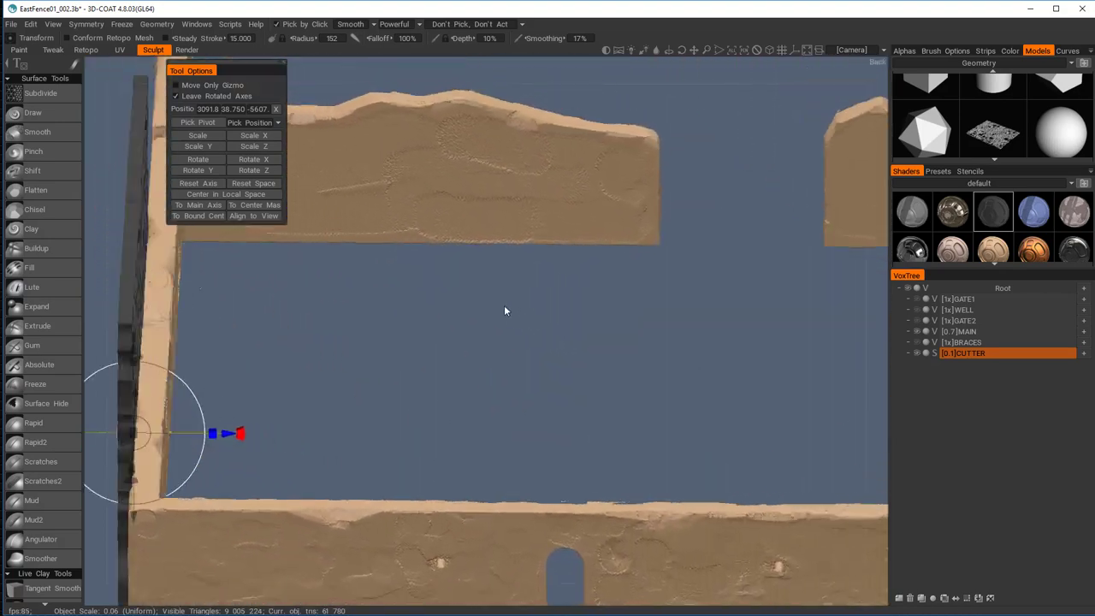
Shrink and lower the CUTTER mesh slightly over the long wall, rotating it level with the wall
middle_click_drag(504, 307, 702, 272, "alt")
left_click_drag(703, 273, 770, 283, "alt")
left_click_drag(650, 223, 721, 184, "alt")
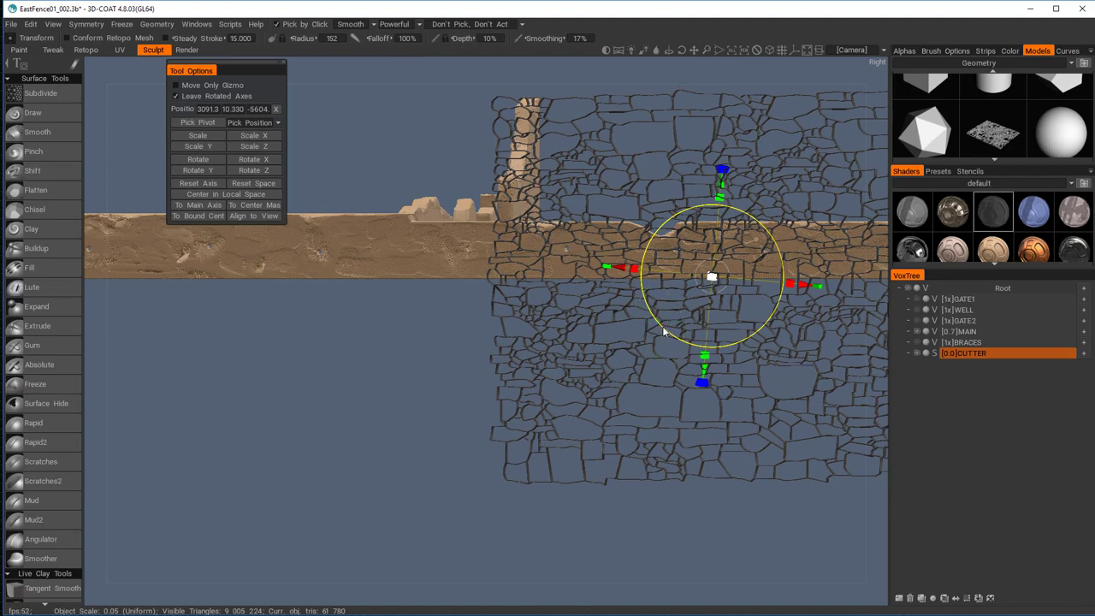
left_click_drag(662, 326, 663, 326)
left_click_drag(664, 329, 667, 332)
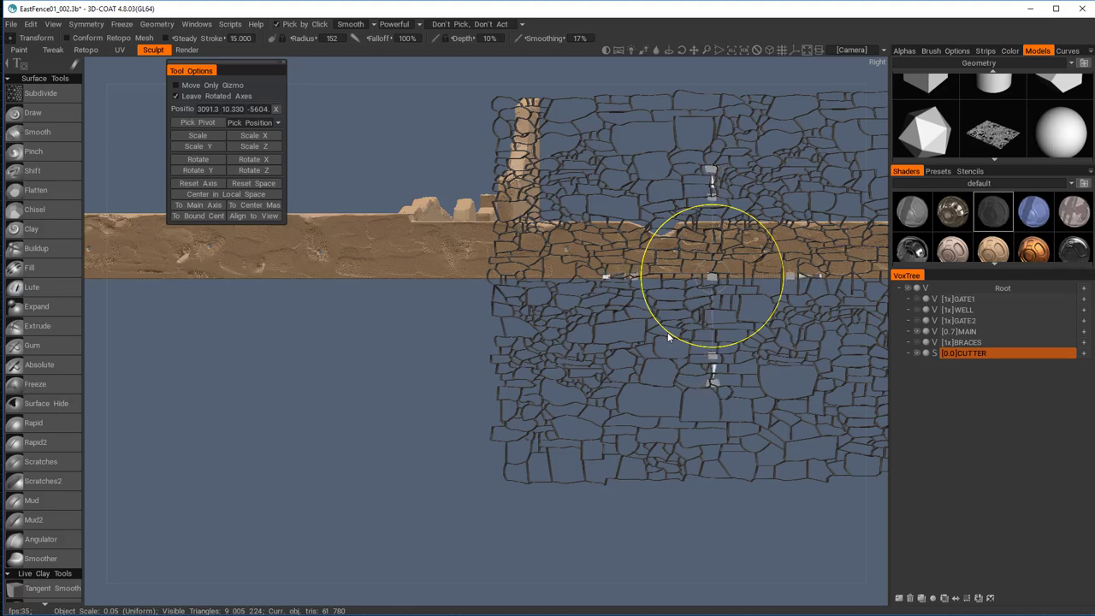
Shift the CUTTER perpendicular to the wall so that it only shallowly penetrates the outer face
left_click_drag(777, 229, 671, 253, "alt")
middle_click_drag(672, 252, 621, 285)
left_click_drag(620, 286, 585, 296, "alt")
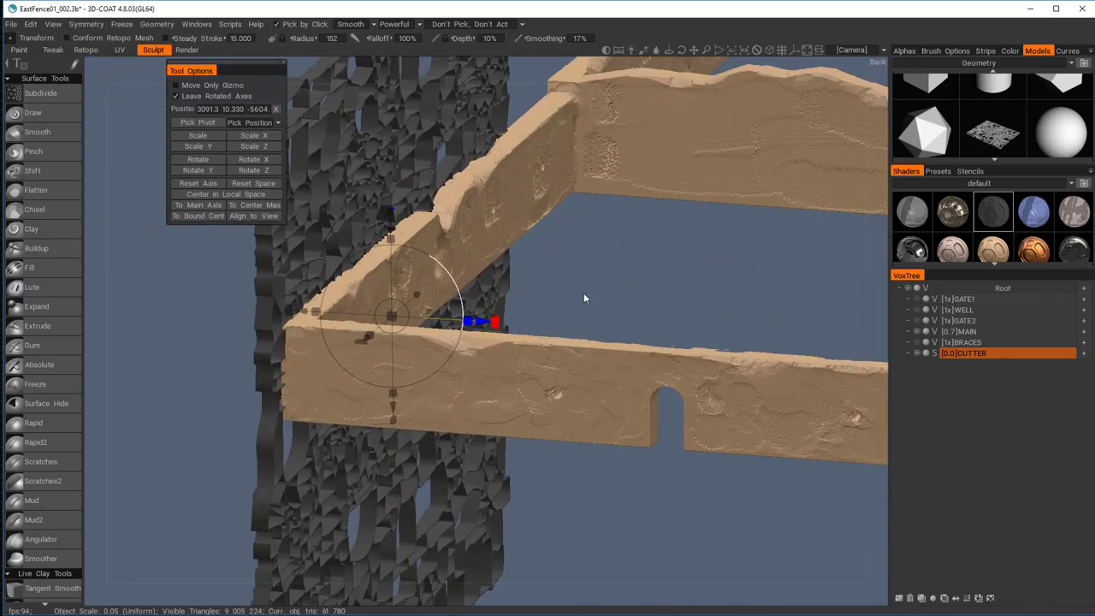
middle_click_drag(586, 296, 734, 259, "alt")
right_click_drag(638, 219, 703, 263, "alt")
middle_click_drag(704, 261, 814, 332)
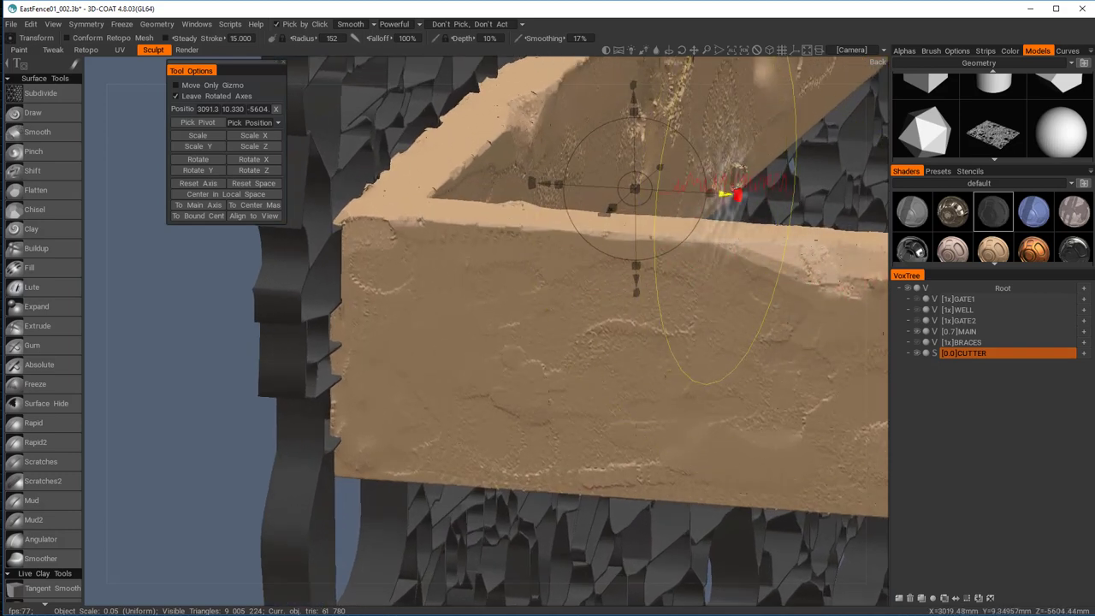
scroll(726, 193, "down", 14)
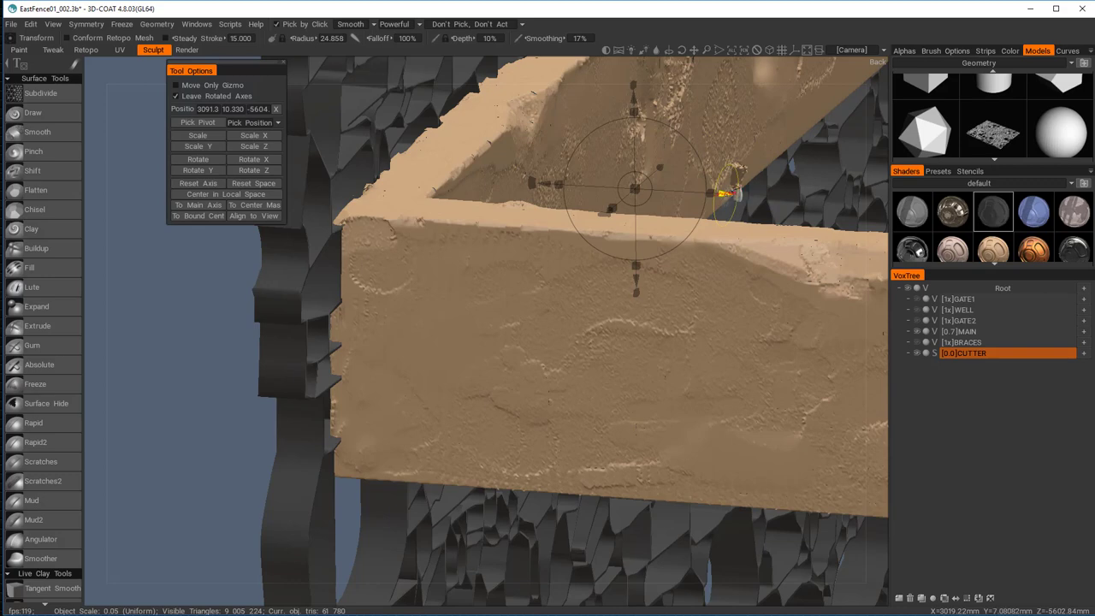
left_click_drag(727, 193, 718, 193)
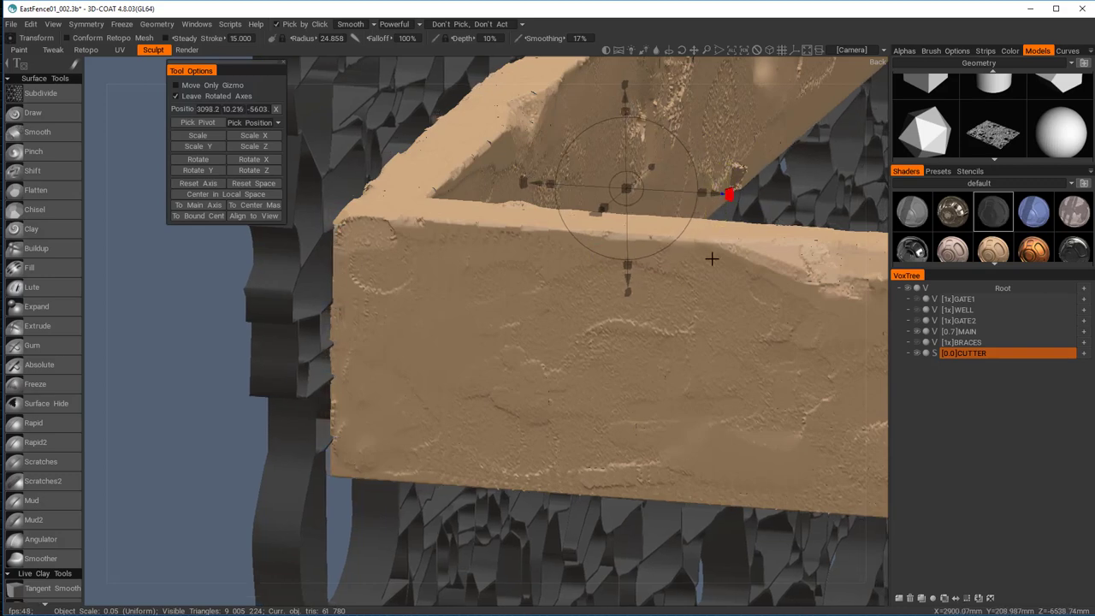
Duplicate the CUTTER layer, hide the copy and subtract the original CUTTER from MAIN
middle_click_drag(711, 257, 736, 415)
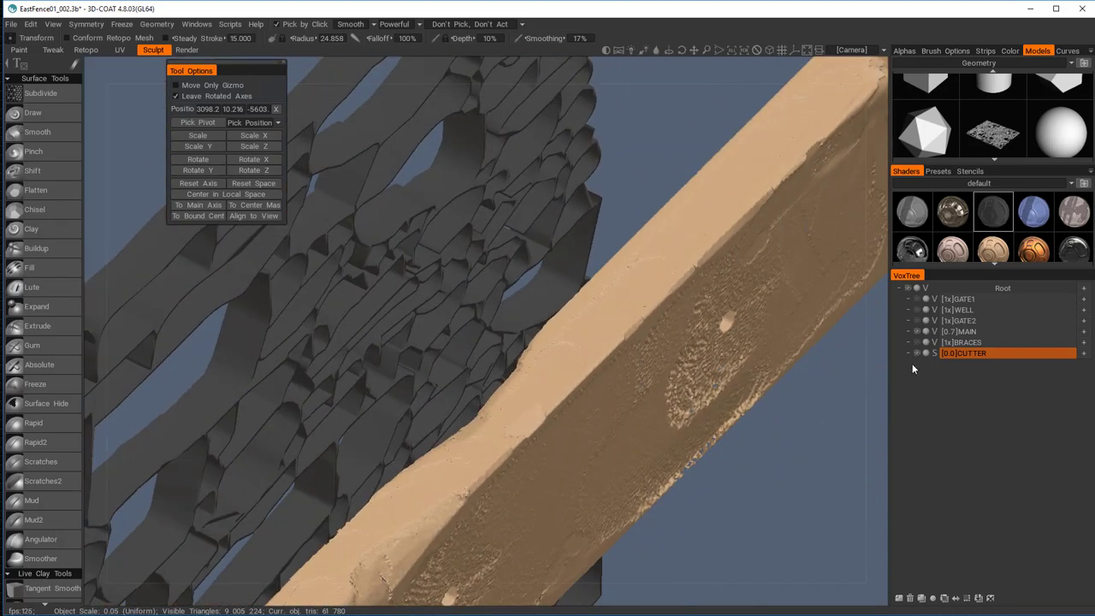
left_click(921, 599)
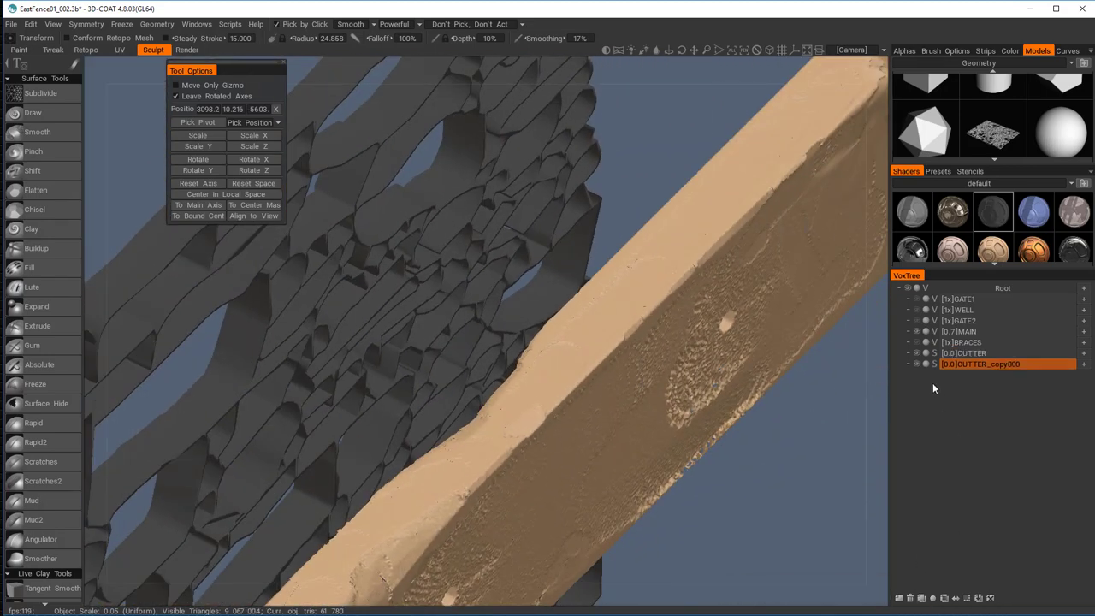
left_click(981, 352)
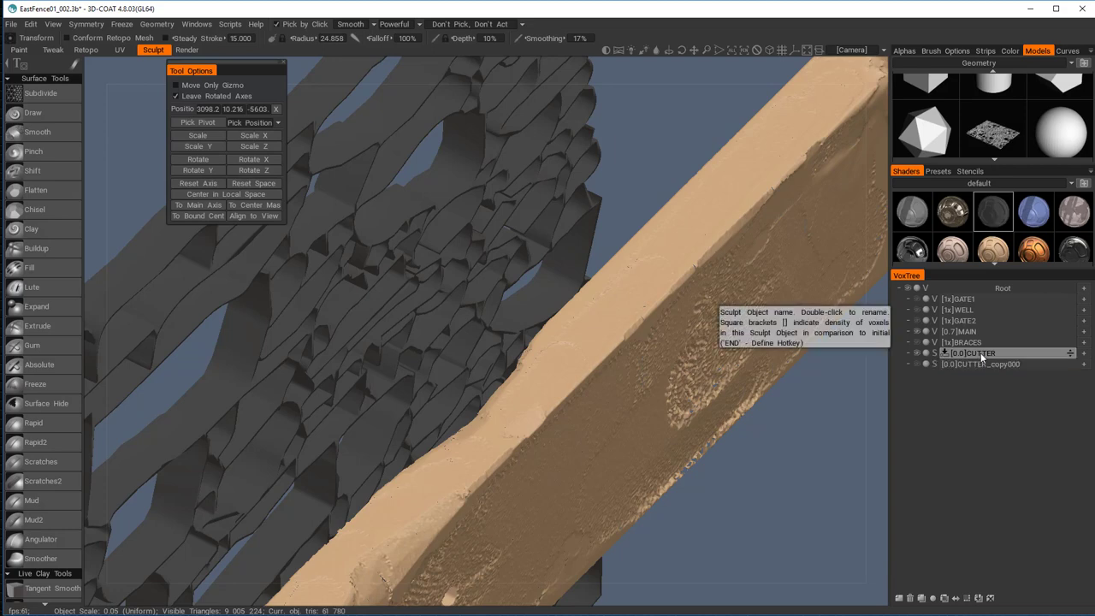
right_click(979, 356)
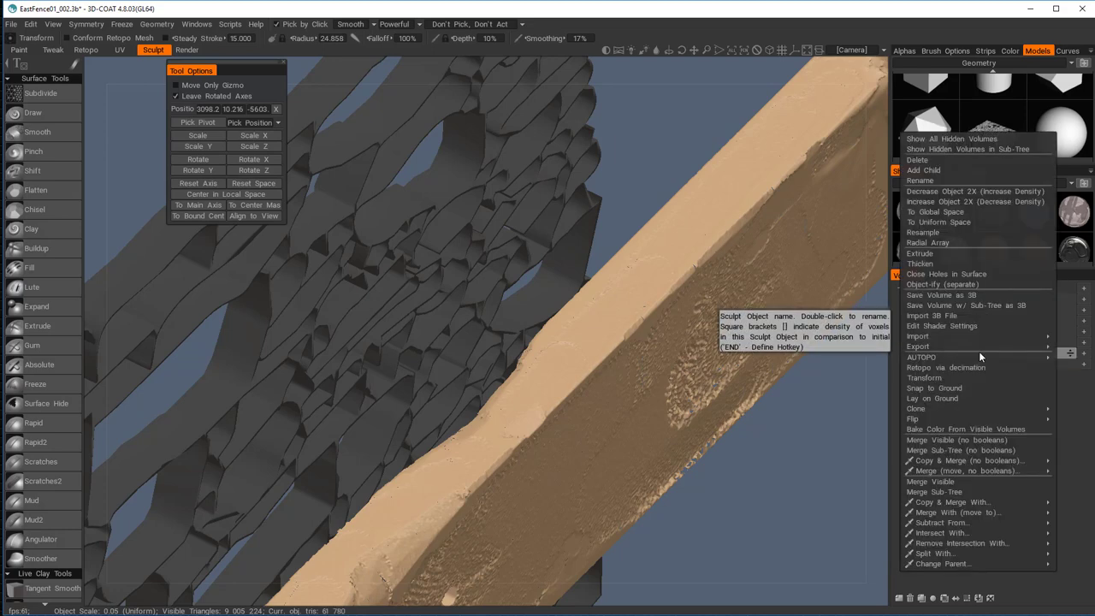
mouse_move(980, 356)
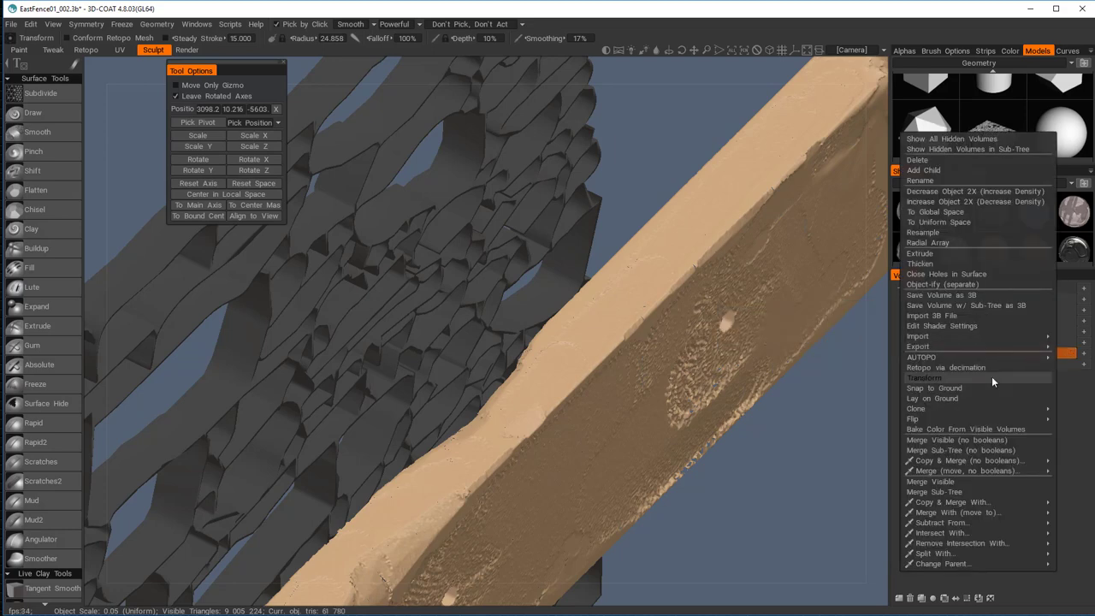
mouse_move(952, 526)
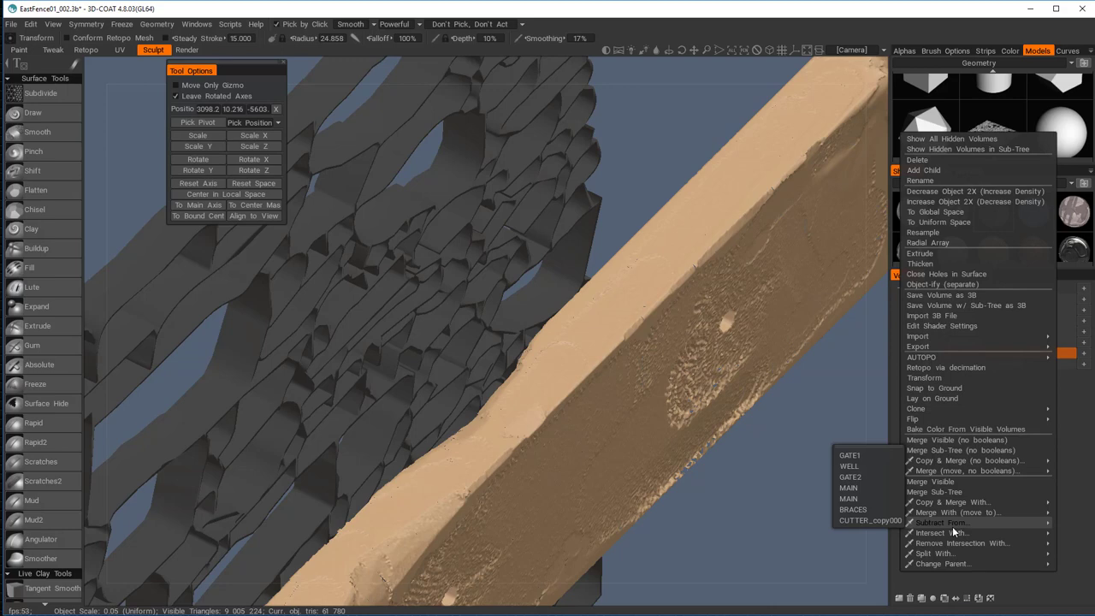
left_click(865, 488)
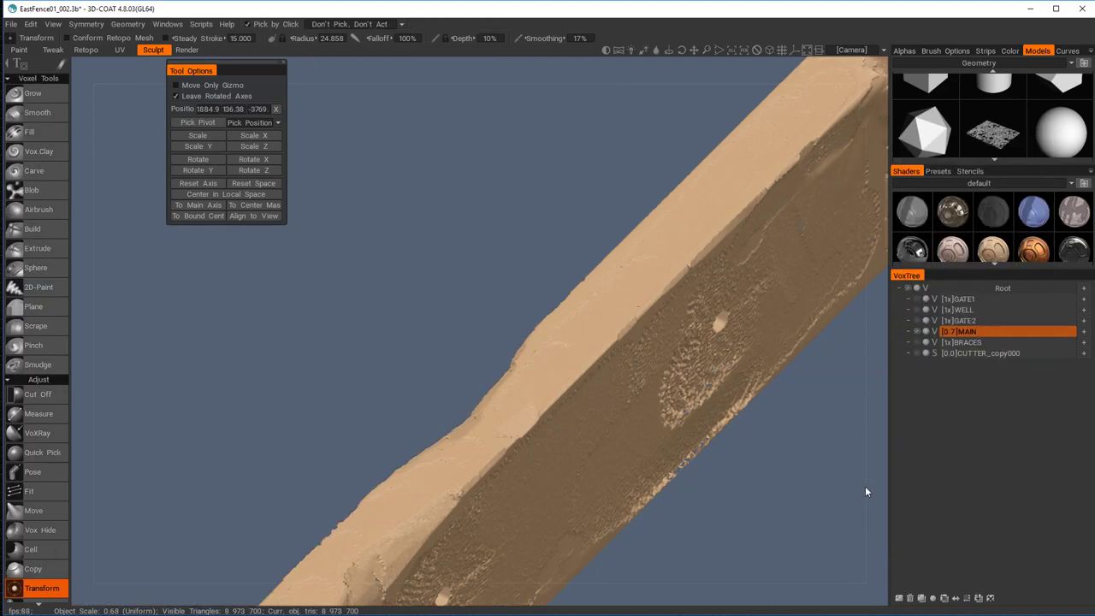
Show CUTTER_copy000 beside the carved wall, duplicate it and hide the source layer
left_click_drag(530, 388, 709, 430, "alt")
middle_click_drag(709, 431, 475, 292, "alt")
right_click_drag(475, 293, 589, 454, "alt")
middle_click_drag(589, 399, 627, 358)
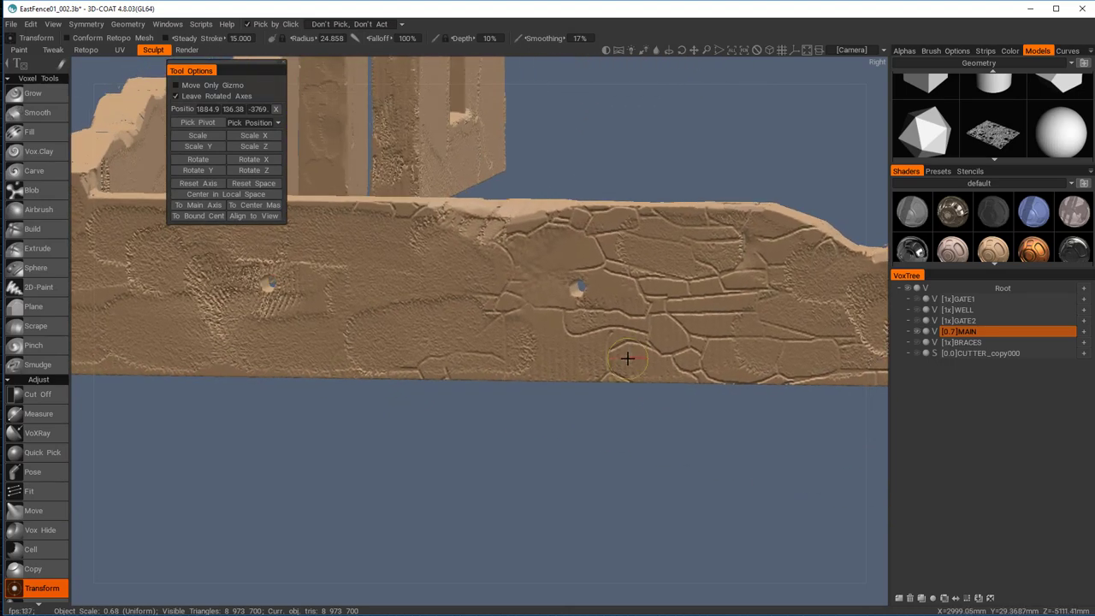
left_click(918, 353)
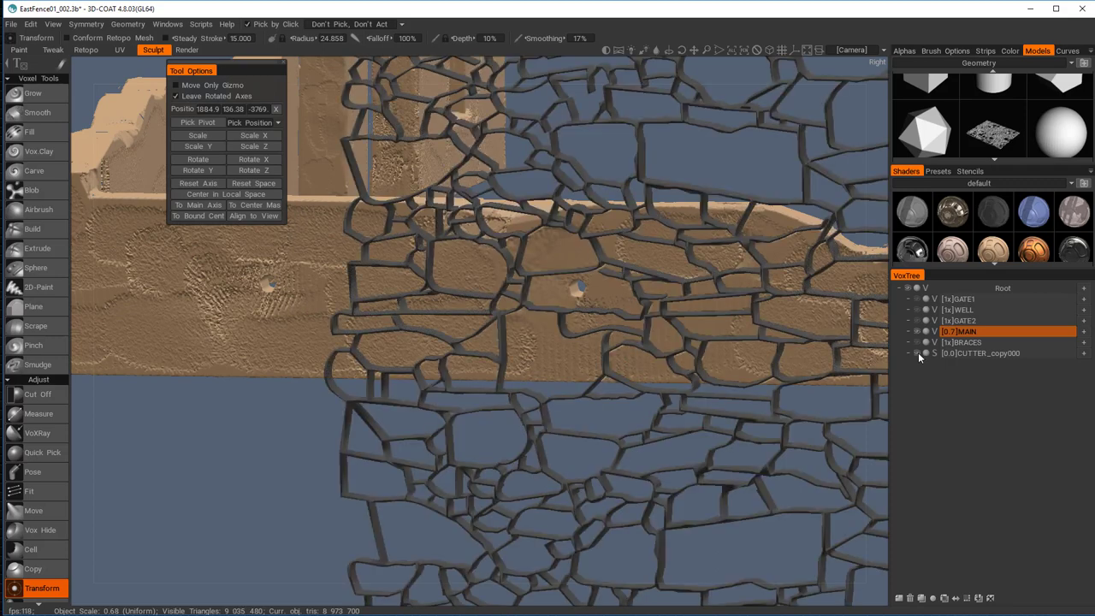
left_click(974, 355)
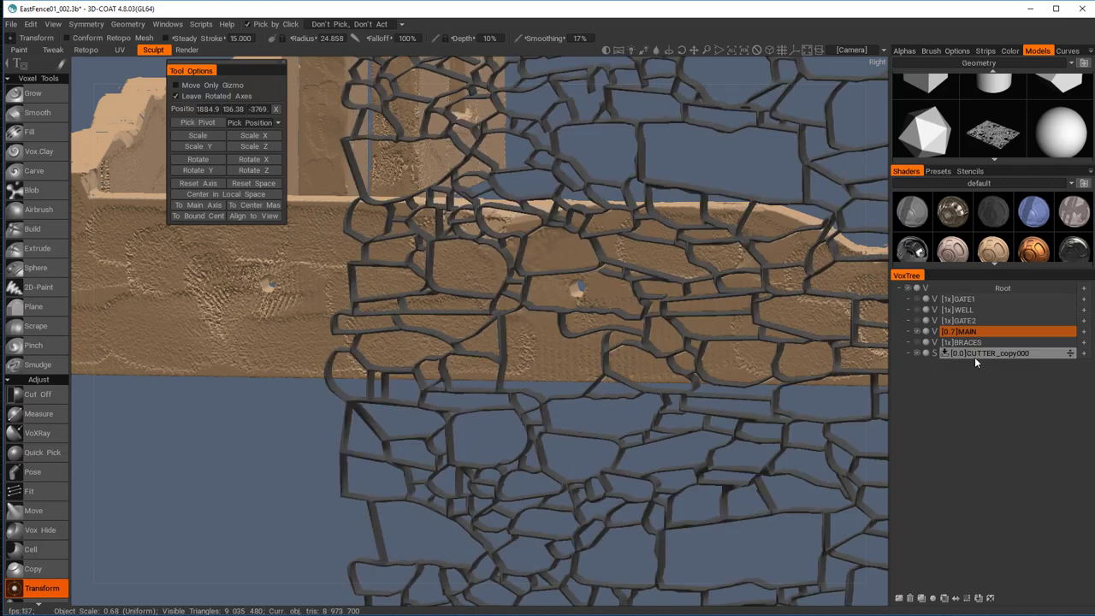
left_click(922, 599)
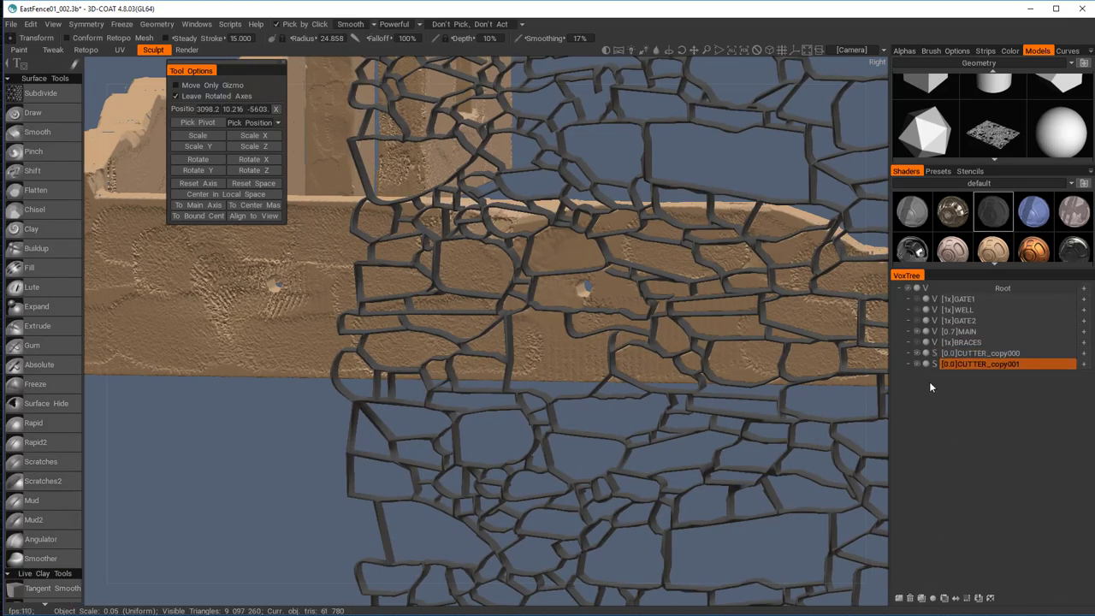
scroll(658, 279, "down", 10)
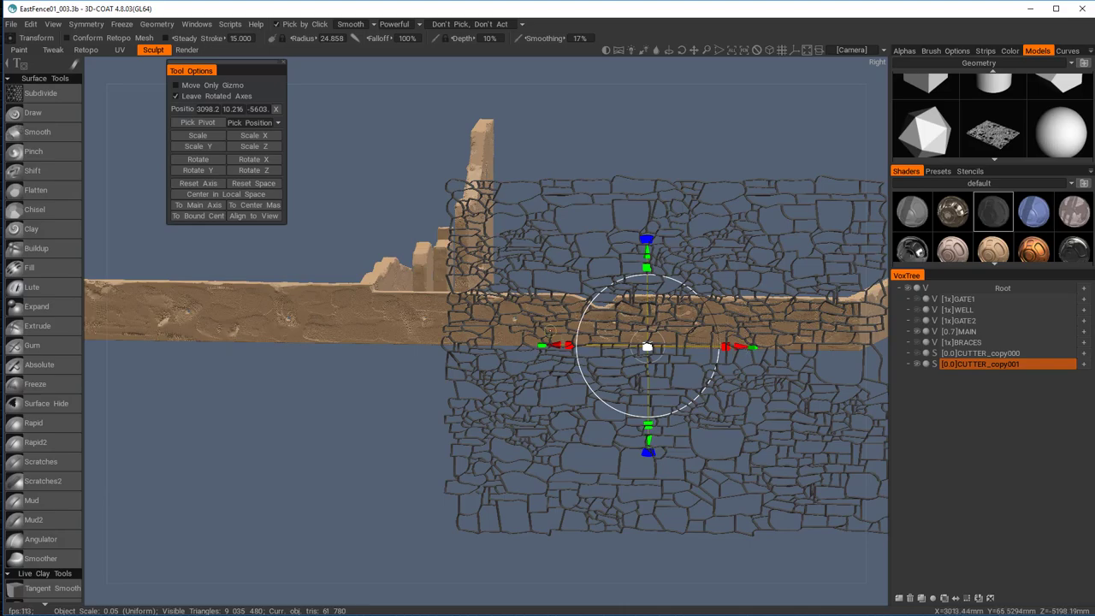
Slide CUTTER_copy001 along the long wall onto the uncarved section next to the carved stones
key("KP_5")
left_click_drag(561, 345, 181, 343)
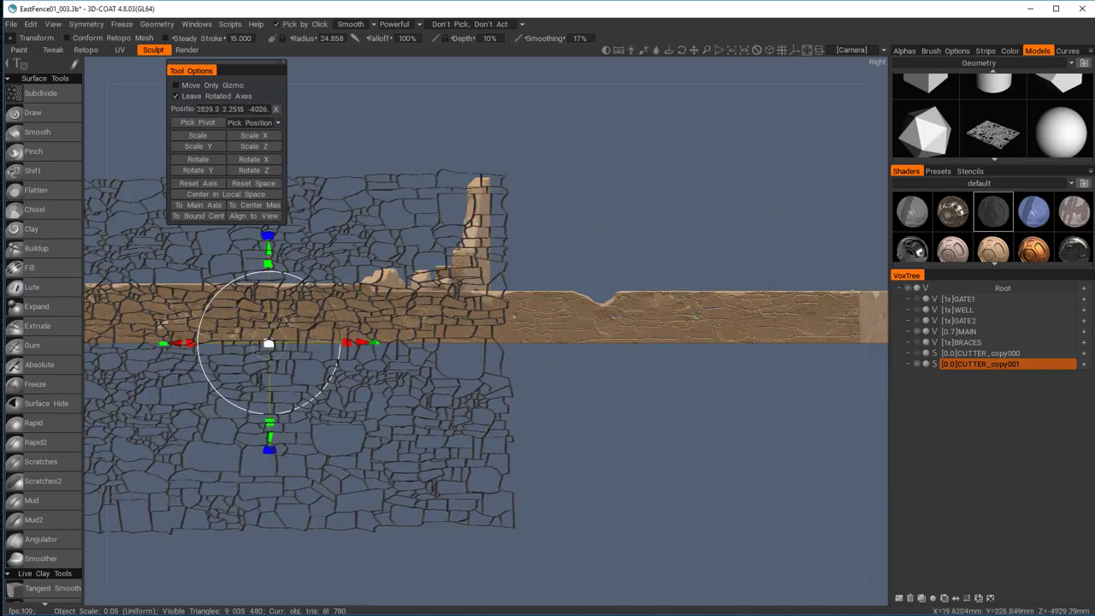
right_click_drag(360, 343, 408, 374)
middle_click_drag(408, 375, 637, 375)
left_click_drag(145, 353, 74, 334)
key("KP_5")
left_click_drag(205, 355, 306, 430)
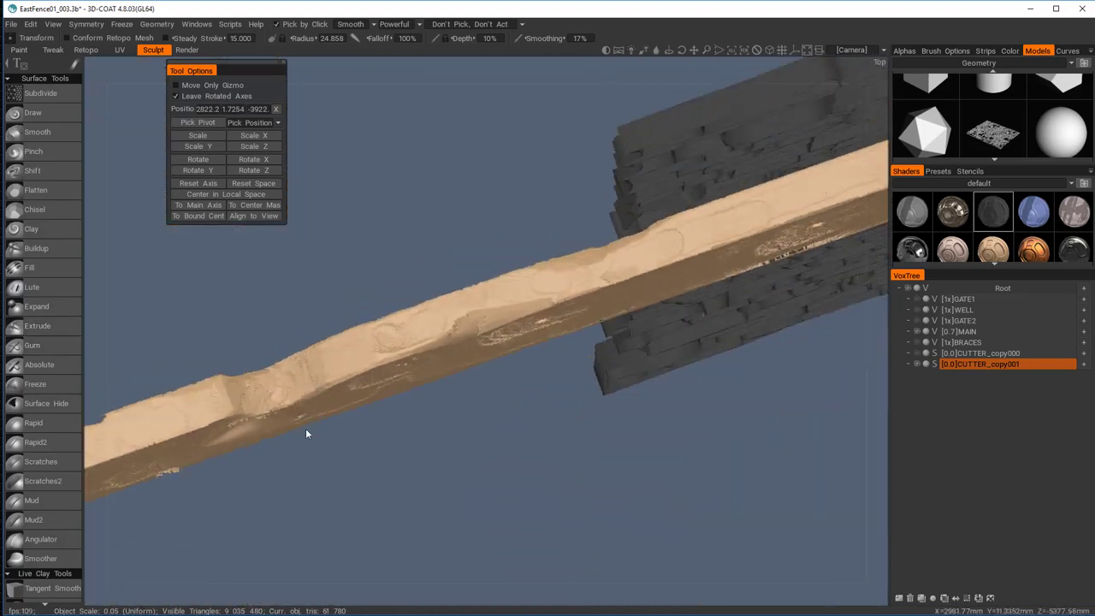
Nudge CUTTER_copy001 perpendicular to the wall to set its cutting depth in the outer face
middle_click_drag(727, 256, 770, 419)
left_click_drag(770, 419, 604, 362)
right_click_drag(604, 362, 484, 334)
middle_click_drag(571, 315, 336, 445)
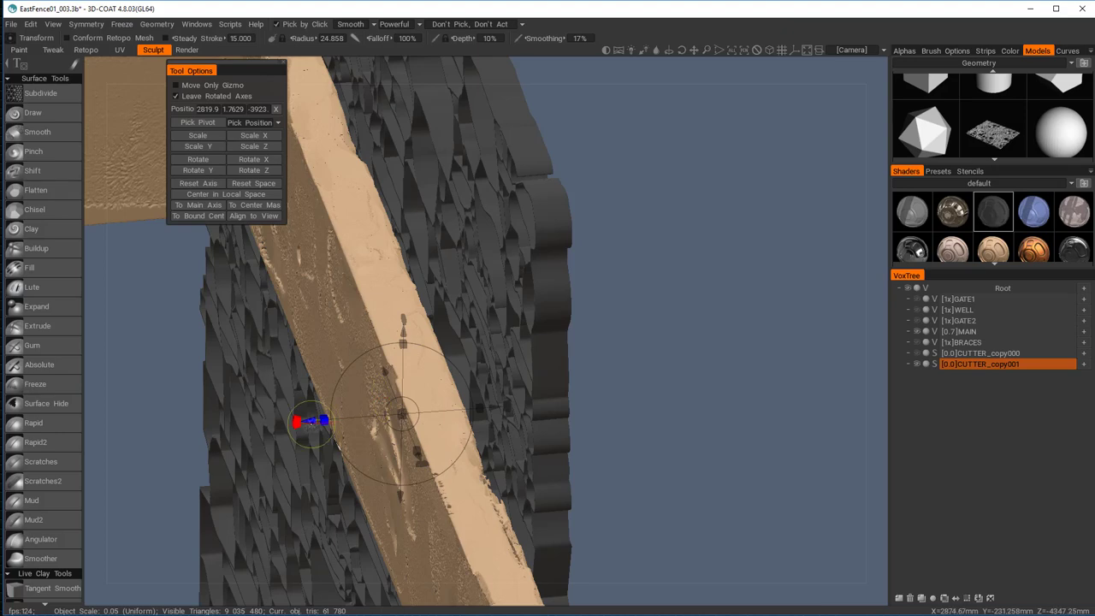
left_click_drag(311, 421, 310, 422)
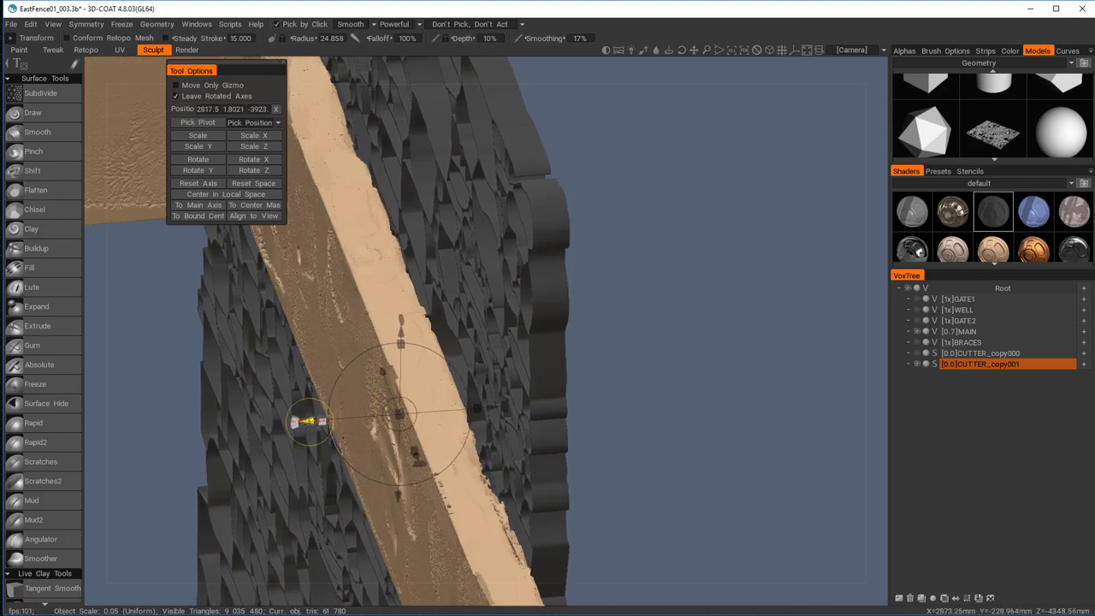
Duplicate CUTTER_copy001 as a hidden spare and subtract CUTTER_copy001 from MAIN
middle_click_drag(767, 369, 697, 334)
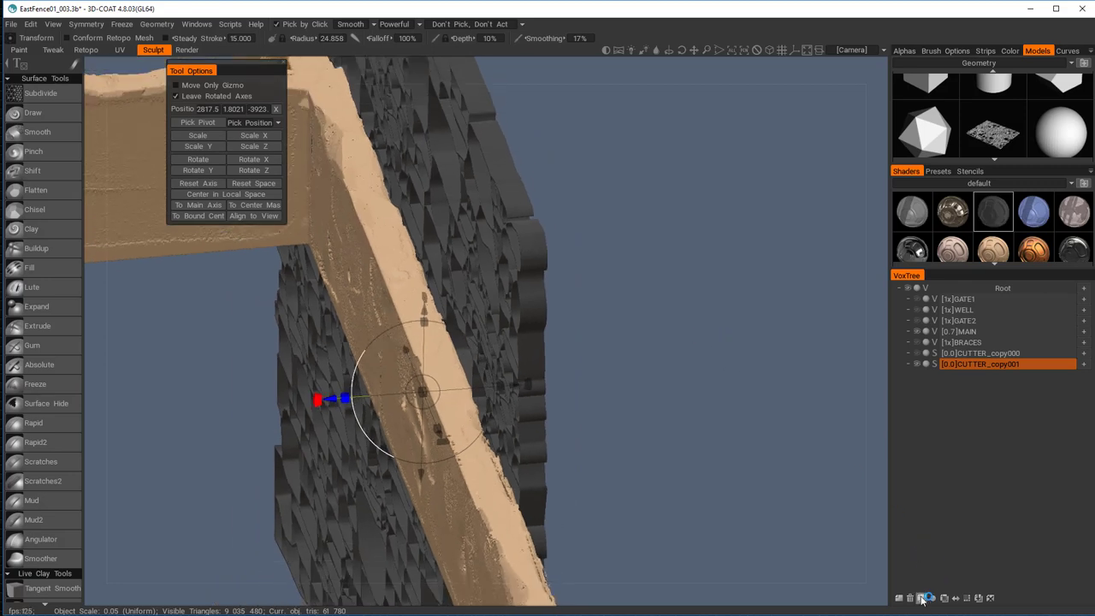
left_click(922, 598)
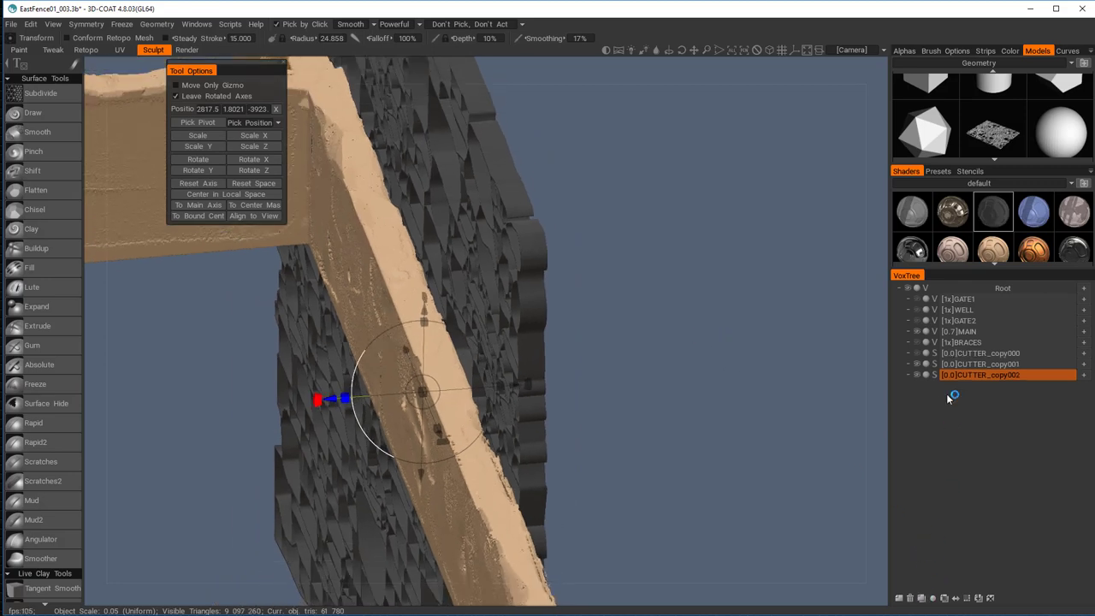
right_click(984, 363)
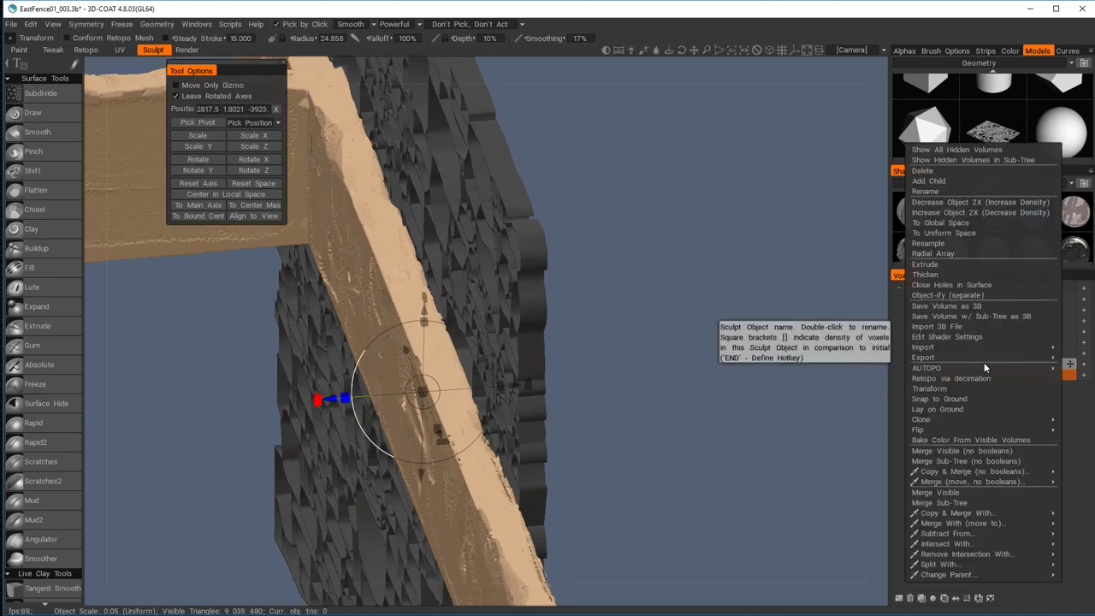
mouse_move(982, 532)
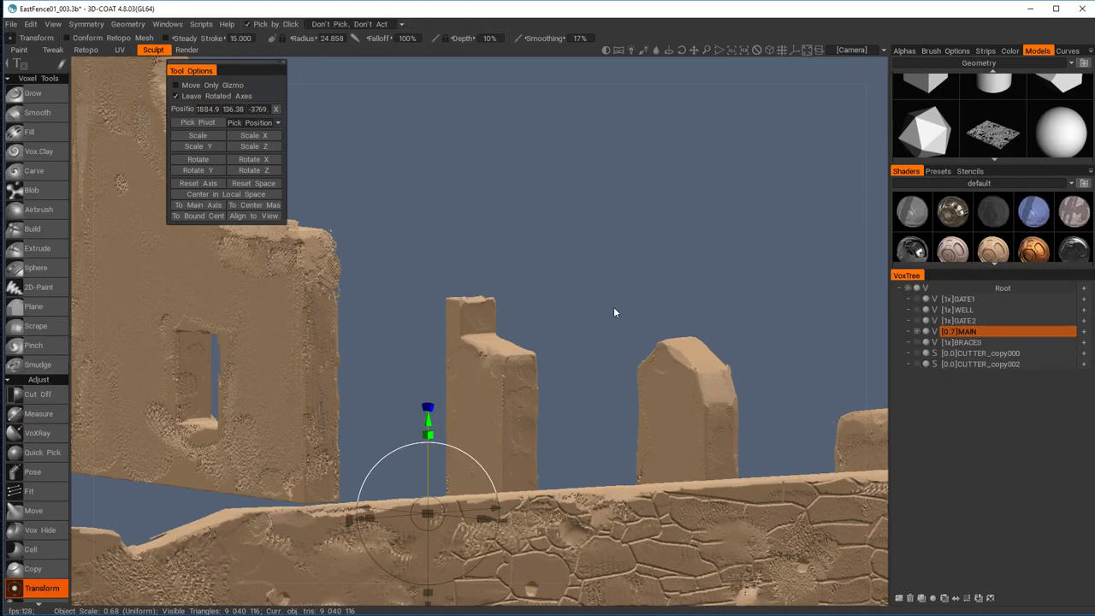
Lasso the building walls from the top view with Vox Hide, leaving only the long fence wall of MAIN shown
left_click_drag(616, 308, 772, 367)
right_click_drag(773, 362, 725, 235)
key("space")
left_click(511, 276)
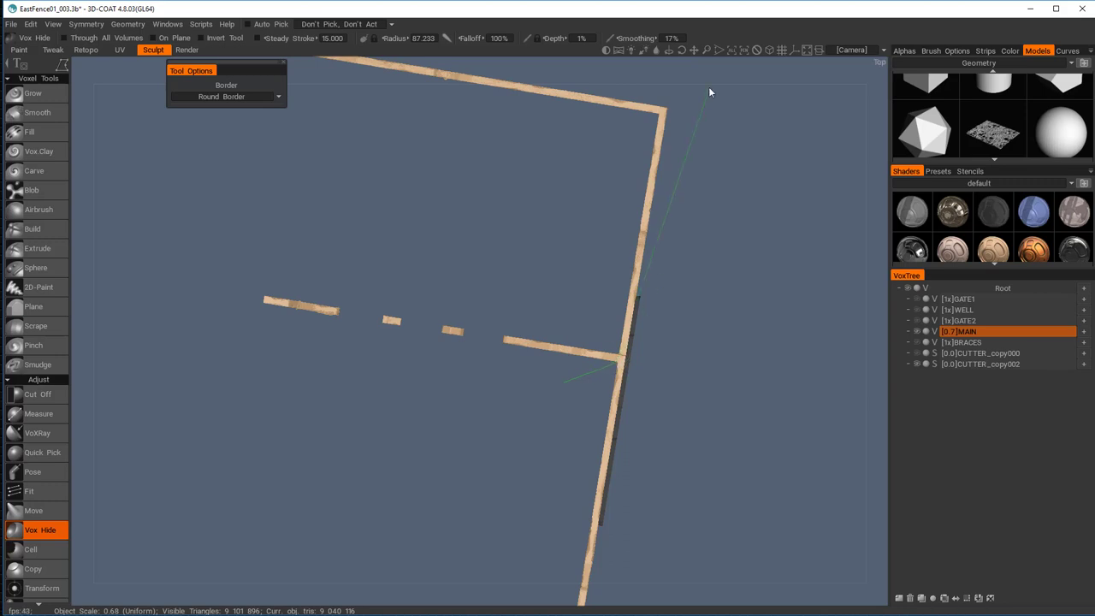
left_click(663, 89)
right_click_drag(745, 102, 699, 43)
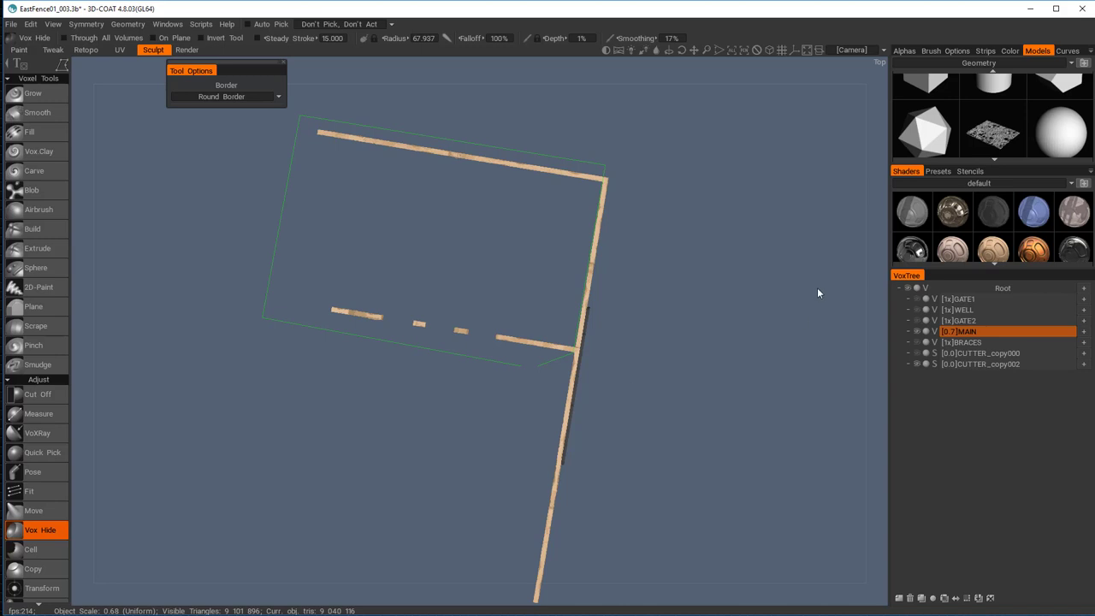
mouse_move(682, 333)
left_mouse_down()
mouse_move(708, 290)
mouse_move(778, 252)
mouse_move(697, 260)
mouse_move(709, 262)
left_mouse_up()
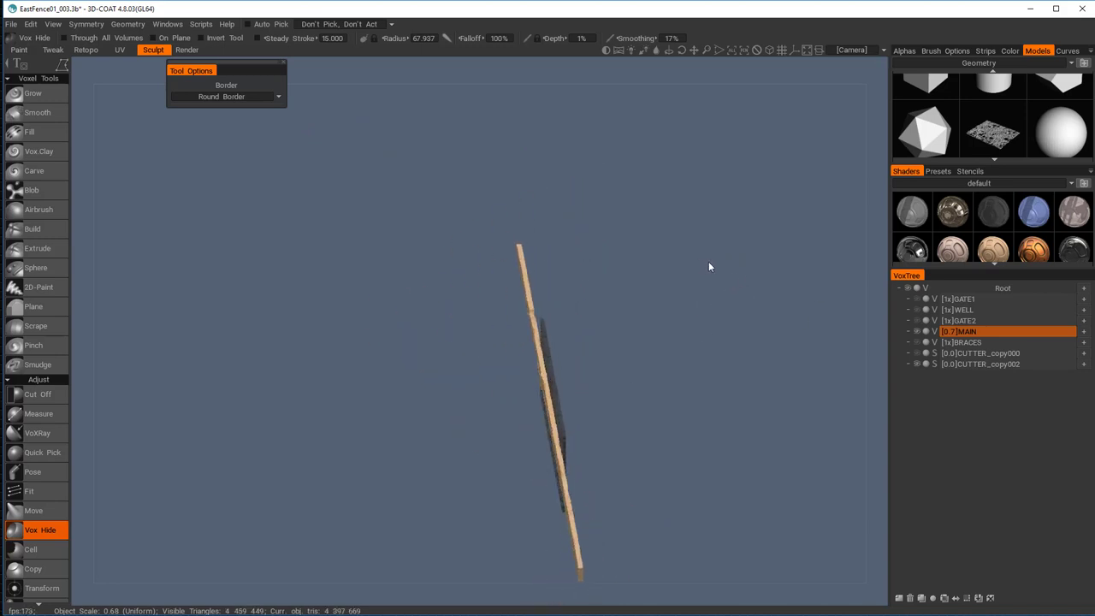
Show and duplicate CUTTER_copy000, placing the duplicate against the inner face of the long wall
left_click(916, 352)
left_click_drag(689, 312, 742, 340, "alt")
left_click(990, 355)
key("ctrl+d")
scroll(638, 237, "up", 4)
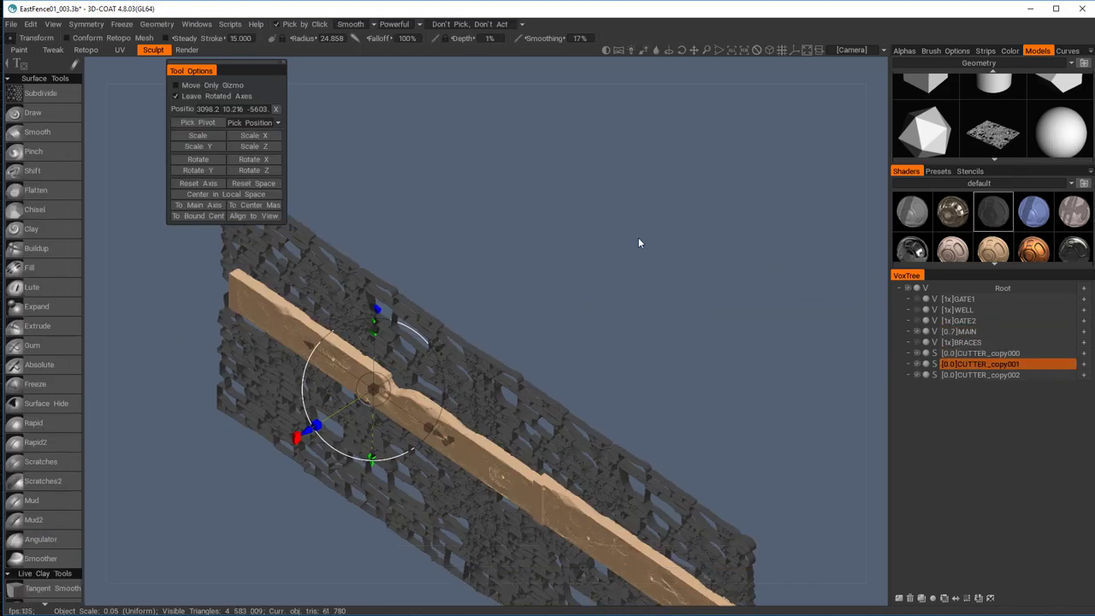
mouse_move(639, 237)
left_mouse_down("alt")
mouse_move(499, 258)
mouse_move(682, 400)
mouse_move(625, 283)
mouse_move(650, 229)
left_mouse_up("alt")
left_click_drag(654, 196, 610, 167, "alt")
Duplicate CUTTER_copy001 as hidden spare CUTTER_copy003, and duplicate CUTTER_copy002 for the neighbouring inner section
left_click(921, 600)
left_click(917, 375)
left_click(978, 386)
key("ctrl+d")
Move CUTTER_copy004 perpendicular through the wall so that it penetrates the inner face
left_click_drag(671, 462, 722, 404, "alt")
left_click_drag(753, 445, 775, 411, "alt")
left_click_drag(705, 280, 638, 251)
left_click_drag(758, 383, 728, 343, "alt")
left_click_drag(626, 356, 628, 356)
left_click_drag(611, 248, 659, 145, "alt")
Duplicate CUTTER_copy004 as a hidden spare, and hide the outer-face cutters CUTTER_copy000 and CUTTER_copy002
left_click(921, 600)
left_click(917, 407)
left_click(978, 353)
left_click(917, 353)
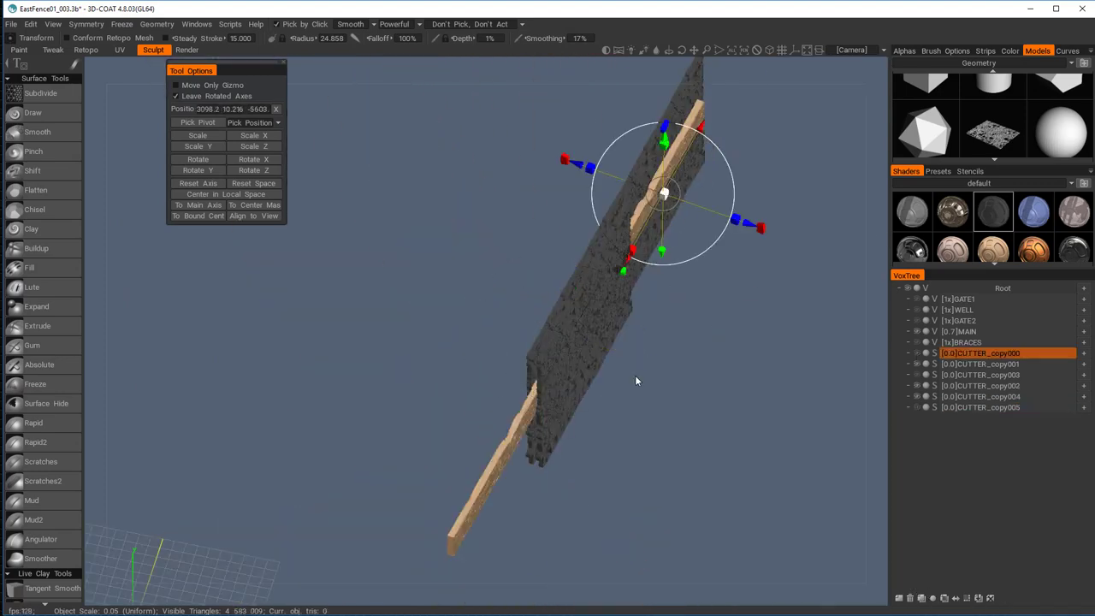
left_click(978, 386)
left_click(917, 386)
left_click_drag(650, 402, 780, 450, "alt")
middle_click_drag(780, 450, 870, 486, "alt")
Subtract CUTTER_copy004 from MAIN to carve stones into the inner face of the wall
left_click(992, 397)
right_click(1012, 399)
mouse_move(967, 560)
left_click(885, 478)
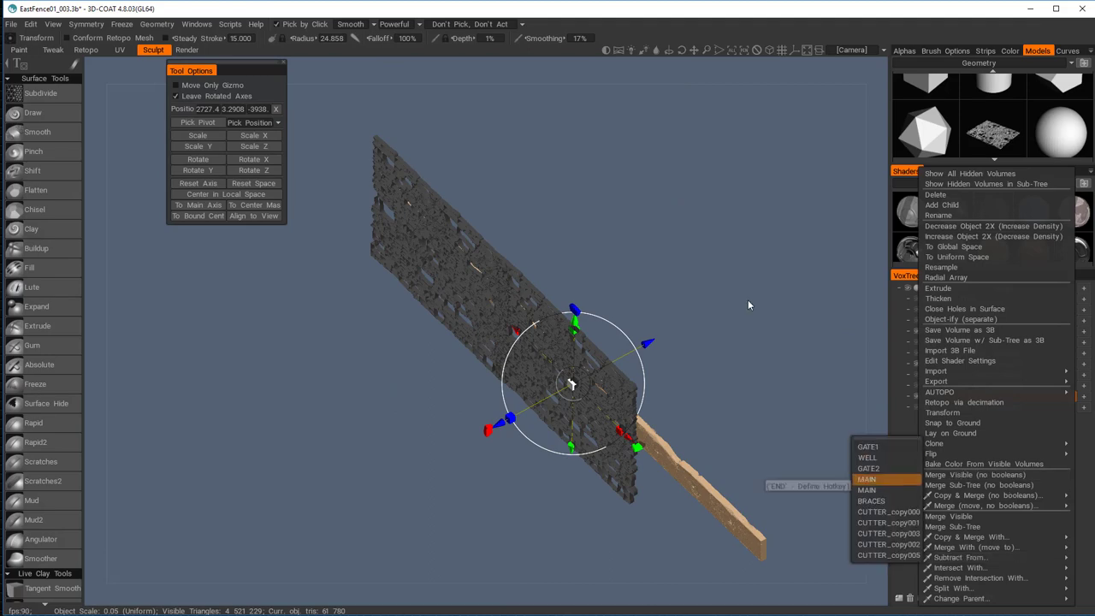
scroll(523, 275, "up", 3)
Try to subtract CUTTER_copy001 from MAIN on the wall's inner face, and undo it
left_click(1019, 364)
right_click(1034, 366)
mouse_move(976, 534)
left_click(889, 468)
left_click_drag(726, 306, 618, 303, "alt")
middle_click_drag(618, 303, 589, 374, "alt")
key("ctrl+z")
Nudge CUTTER_copy001 against the wall's inner face and subtract it from MAIN
left_click(981, 364)
left_click_drag(761, 358, 611, 340, "alt")
left_click_drag(743, 258, 749, 259)
right_click(981, 364)
left_click(877, 468)
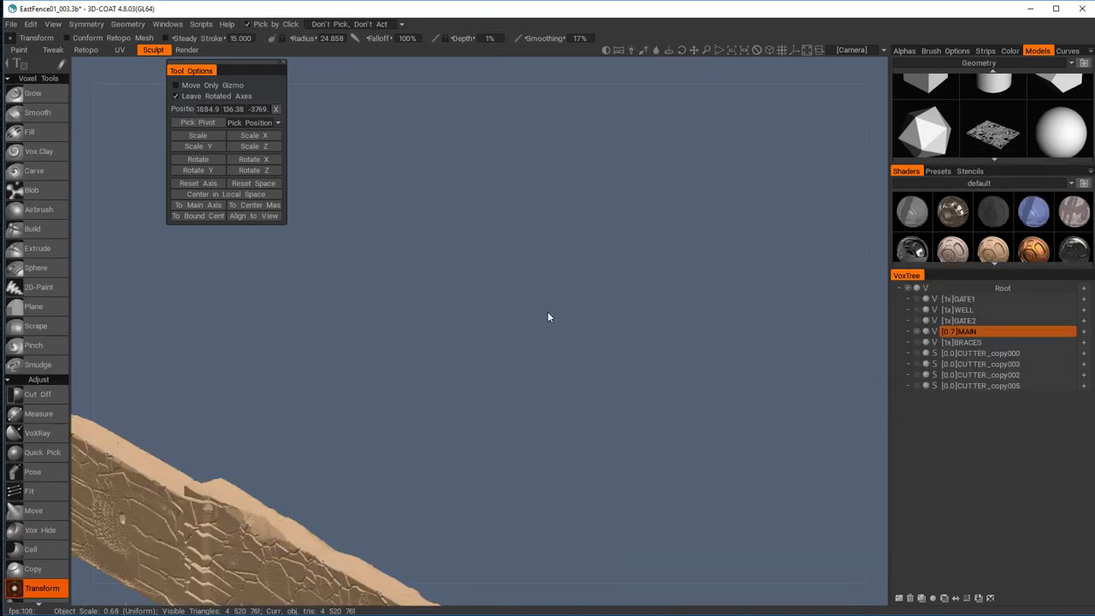
Show CUTTER_copy002 and slide it along the long wall onto the uncarved end section
left_click_drag(547, 311, 548, 224, "alt")
left_click(917, 374)
left_click(981, 375)
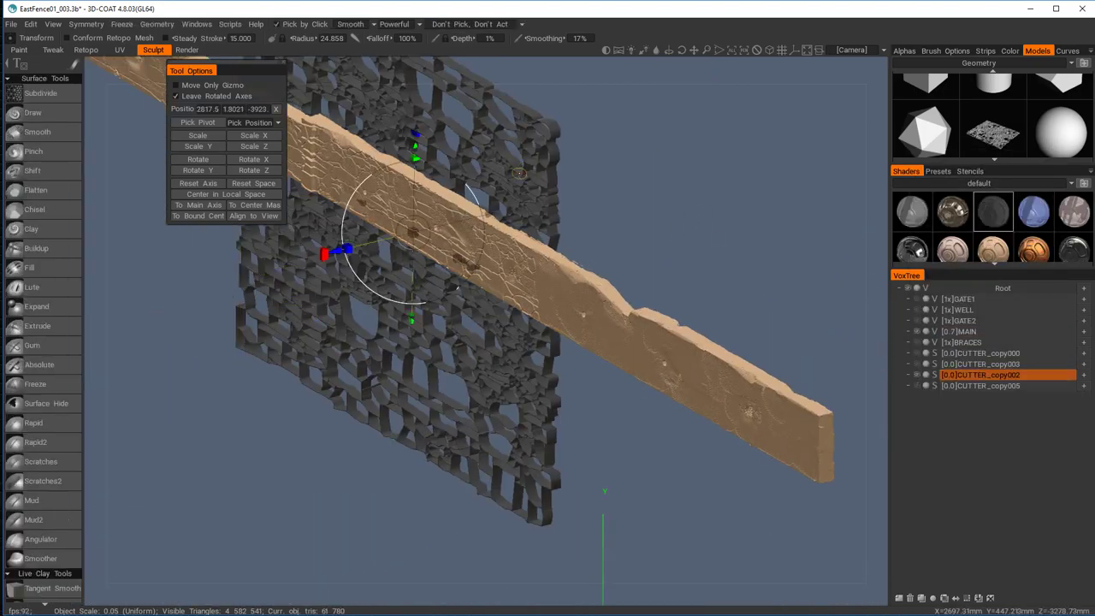
left_click_drag(477, 196, 650, 175, "alt")
left_click_drag(762, 241, 278, 299)
left_click_drag(531, 326, 640, 254, "alt")
left_click_drag(385, 253, 394, 262)
Shift CUTTER_copy002 perpendicular to the wall to adjust its depth in the outer face
left_click_drag(513, 257, 801, 340, "alt")
scroll(801, 340, "up", 5)
left_click_drag(586, 217, 576, 221)
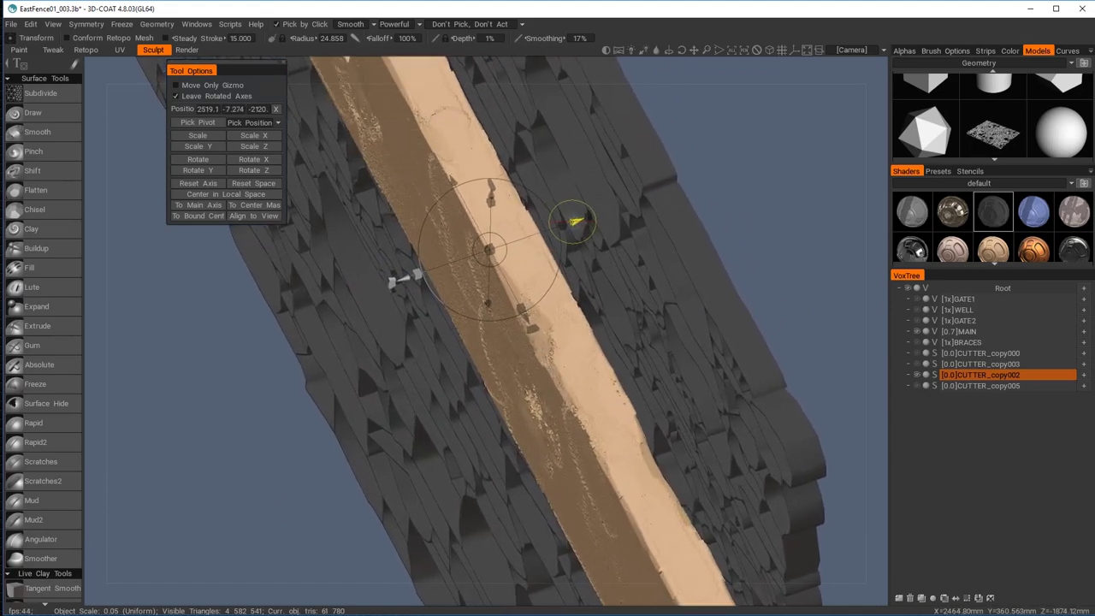
Duplicate CUTTER_copy002, hide the duplicate, and subtract CUTTER_copy002 from MAIN on the outer face of the long wall's end section
left_click(923, 598)
left_click(917, 386)
right_click(984, 374)
mouse_move(948, 543)
left_click(879, 477)
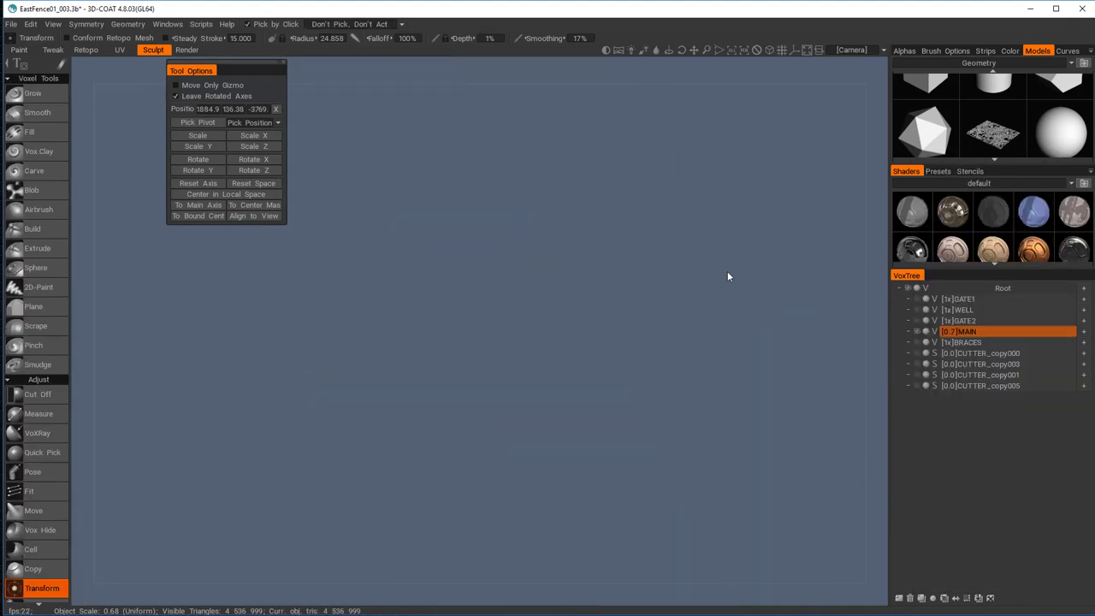
Show CUTTER_copy001 and shift it across the wall to the opposite face of the end section
mouse_move(727, 273)
left_mouse_down("alt")
mouse_move(495, 258)
mouse_move(763, 285)
left_mouse_up("alt")
scroll(763, 285, "down", 5)
left_click(917, 376)
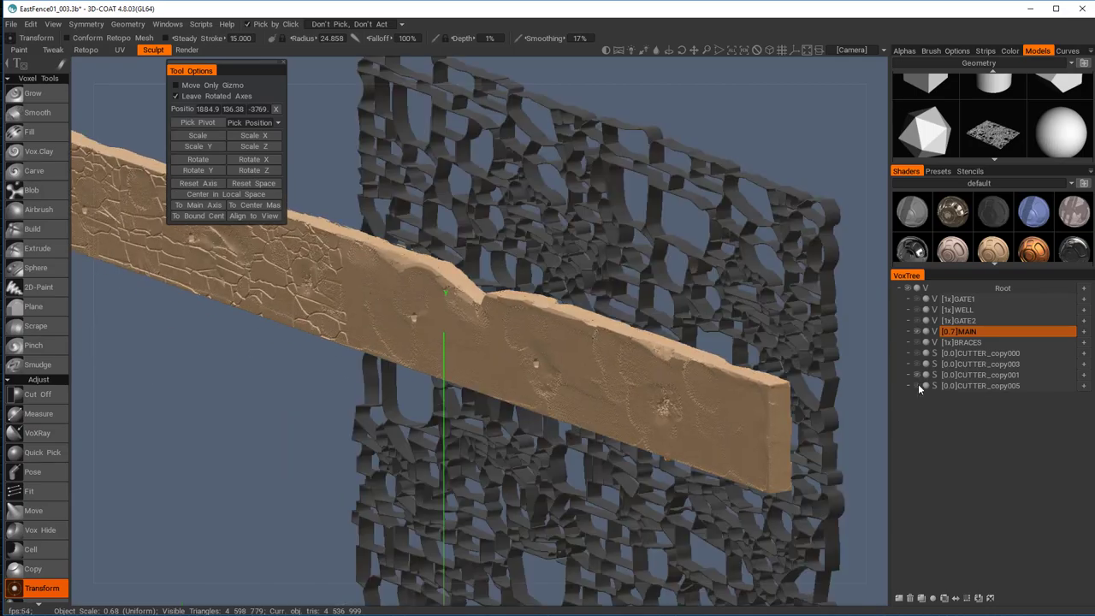
left_click(982, 374)
left_click_drag(787, 403, 843, 419, "alt")
scroll(843, 419, "up", 5)
left_click_drag(696, 223, 706, 228)
Try to subtract CUTTER_copy001 from MAIN on the end section's opposite face, and undo it
right_click(984, 375)
mouse_move(982, 545)
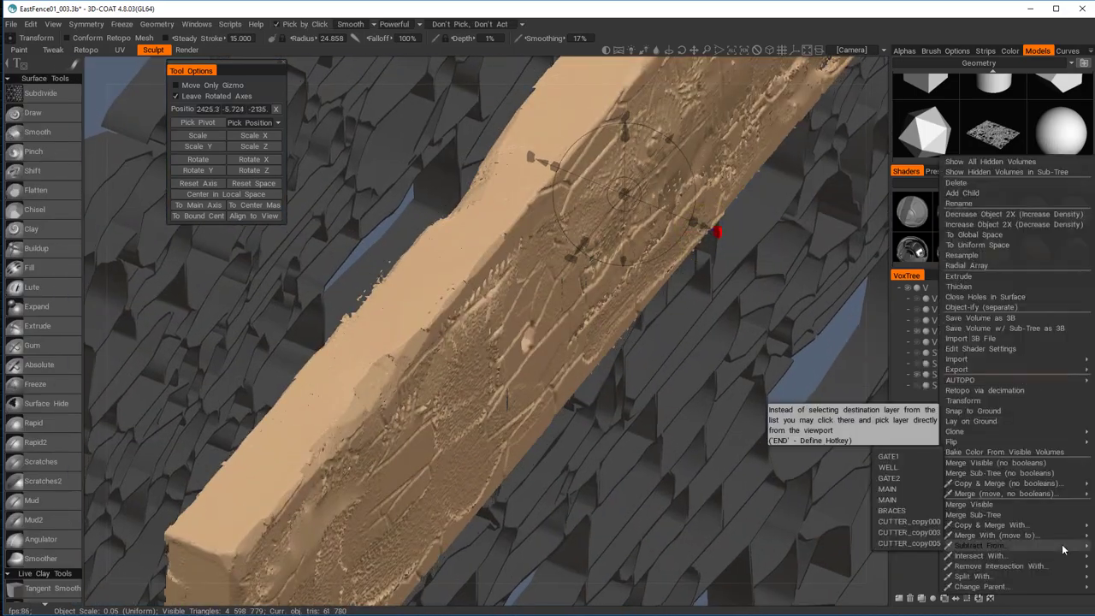
left_click(888, 490)
left_click_drag(733, 446, 642, 355, "alt")
key("ctrl+z")
Nudge CUTTER_copy001 to adjust its depth in the end section's face and subtract it from MAIN
left_click_drag(728, 317, 650, 329, "alt")
left_click(982, 375)
left_click_drag(622, 397, 626, 397)
right_click(996, 379)
mouse_move(982, 545)
left_click(877, 488)
left_click_drag(669, 358, 647, 256, "alt")
scroll(635, 266, "down", 5)
middle_click_drag(647, 255, 603, 320, "alt")
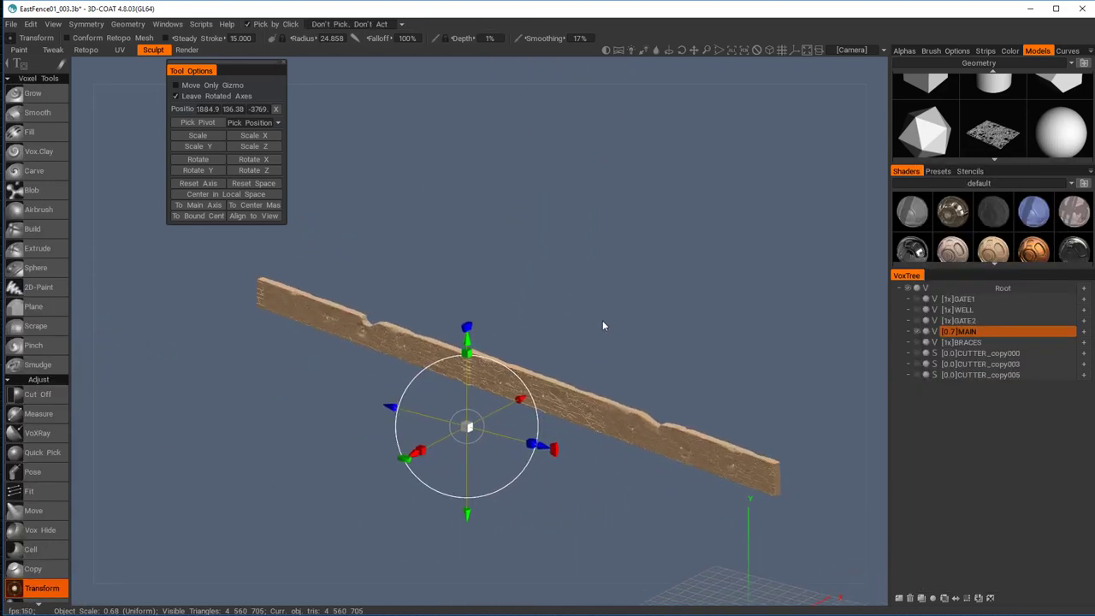
Save the scene incrementally as EastFence01_004.3b and invert the hidden part of MAIN to work on the remaining walls
left_click(12, 24)
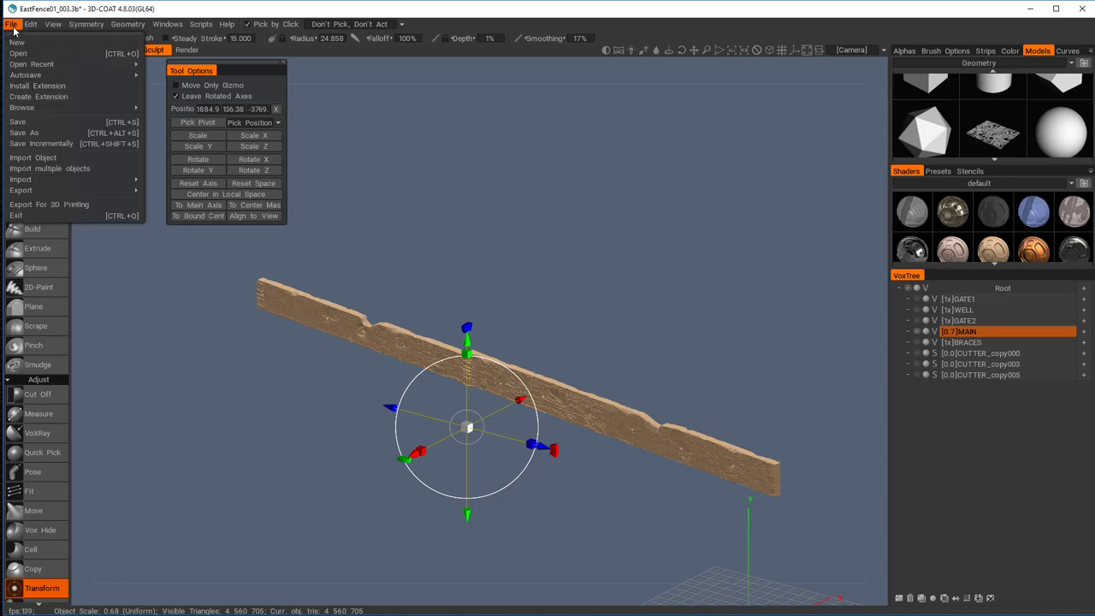
left_click(70, 142)
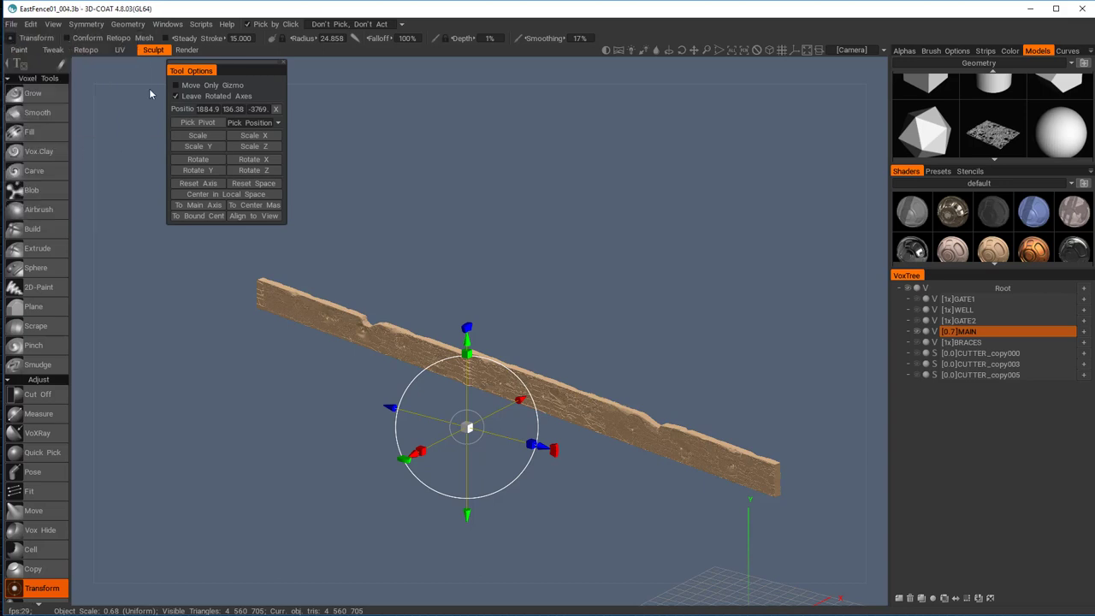
left_click(128, 24)
mouse_move(84, 25)
mouse_move(128, 24)
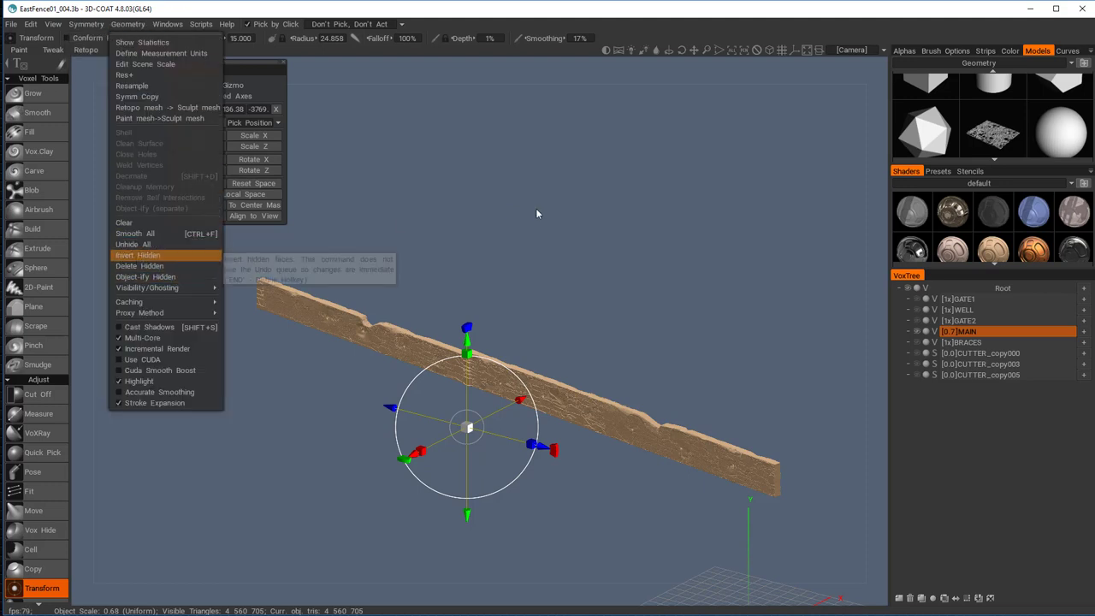
key("Return")
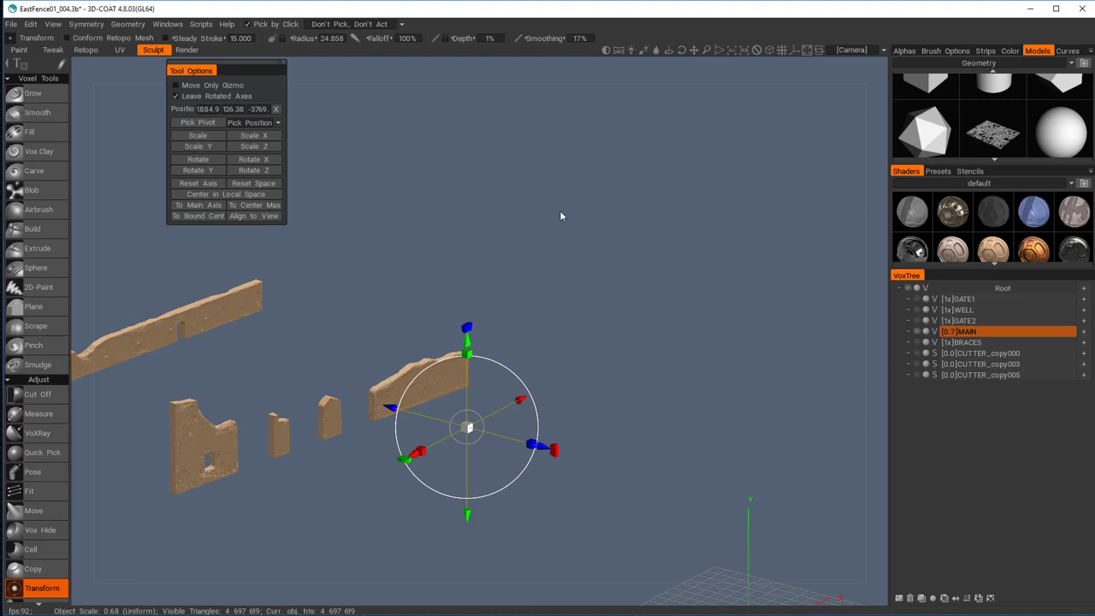
Select CUTTER_copy000 and rotate it 90 degrees about the Y axis to match the perpendicular walls
left_click_drag(560, 210, 555, 229)
right_click_drag(554, 229, 450, 175)
left_click_drag(450, 174, 517, 184)
left_click(978, 355)
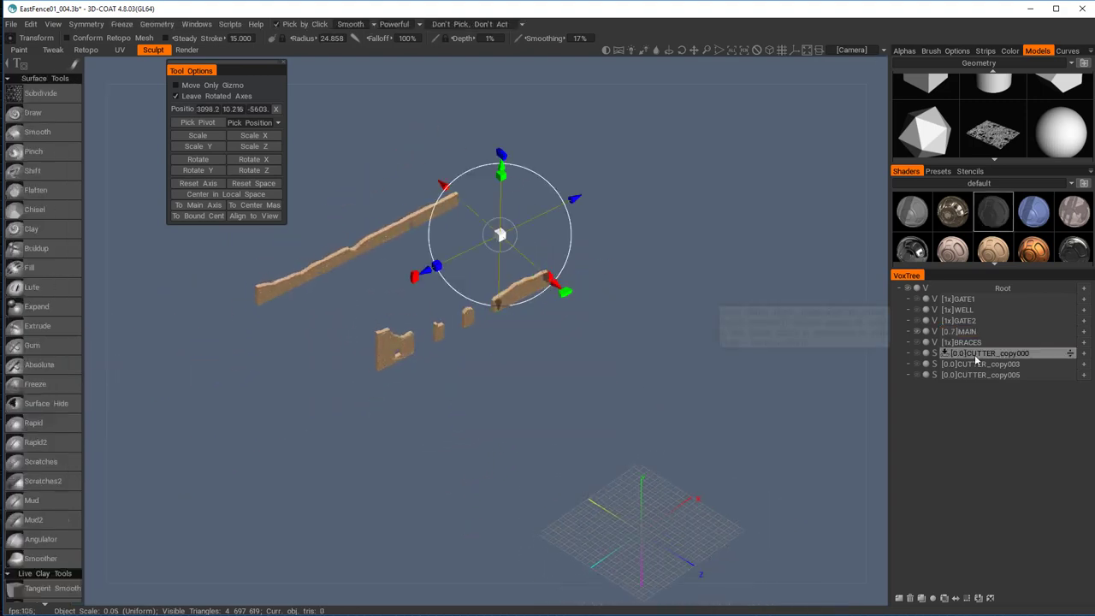
left_click_drag(753, 248, 787, 329)
left_click(201, 171)
type("90")
key("Return")
Move CUTTER_copy000 onto the perpendicular wall with the arched opening and set its depth in the wall's face
left_click_drag(368, 402, 577, 252)
left_click_drag(529, 287, 584, 302)
left_click_drag(556, 367, 612, 368)
right_click_drag(612, 368, 597, 446)
mouse_move(597, 447)
left_mouse_down()
mouse_move(308, 460)
mouse_move(570, 408)
mouse_move(599, 274)
mouse_move(604, 205)
mouse_move(587, 205)
left_mouse_up()
left_click_drag(650, 282, 616, 231)
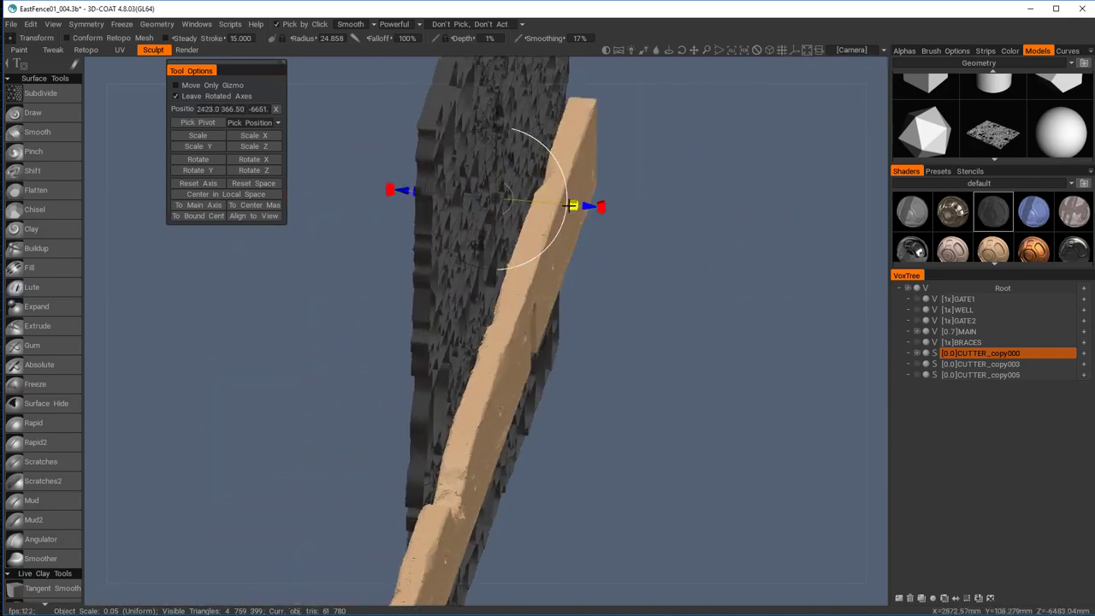
right_click_drag(616, 231, 650, 282)
left_click_drag(582, 228, 602, 228)
Clone CUTTER_copy000 in place and hide the clone
right_click(957, 354)
left_click(955, 412)
left_click(917, 363)
Try to subtract CUTTER_copy000 from MAIN on the arched wall's face, and undo it
right_click(987, 353)
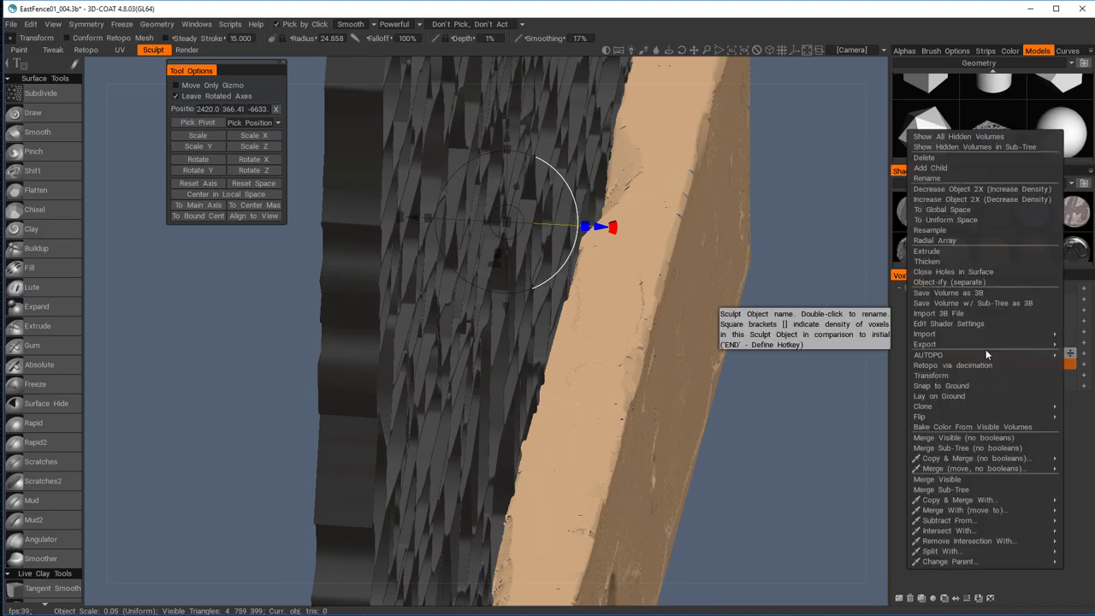
mouse_move(935, 520)
left_click(857, 464)
right_click_drag(645, 386, 591, 291)
left_click_drag(590, 291, 539, 270)
key("ctrl+z")
Nudge CUTTER_copy000 slightly deeper into the arched wall's face and subtract it from MAIN
scroll(576, 297, "up", 5)
left_click(980, 353)
left_click(993, 213)
right_click(984, 353)
mouse_move(1017, 530)
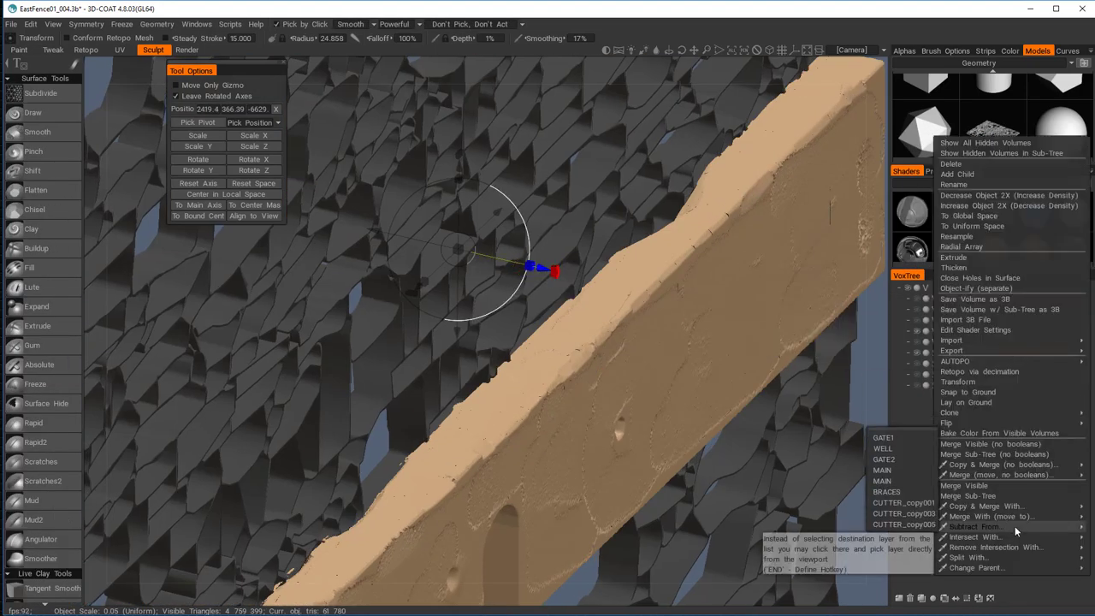
left_click(890, 470)
Show CUTTER_copy001 and slide it along the arched wall onto the uncarved section, adjusting its depth in the face
left_click_drag(650, 368, 747, 330)
right_click_drag(748, 330, 715, 295)
left_click(918, 353)
left_click(980, 353)
left_click_drag(386, 223, 406, 230)
left_click_drag(548, 372, 642, 371)
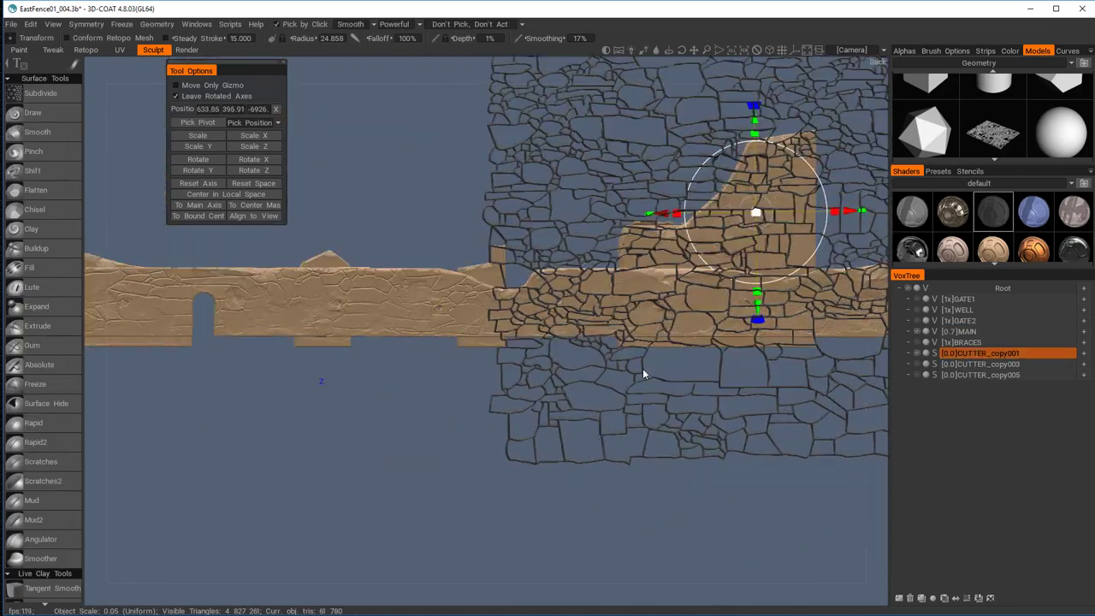
right_click_drag(643, 371, 642, 299)
middle_click_drag(642, 299, 508, 409)
left_click_drag(821, 139, 881, 138)
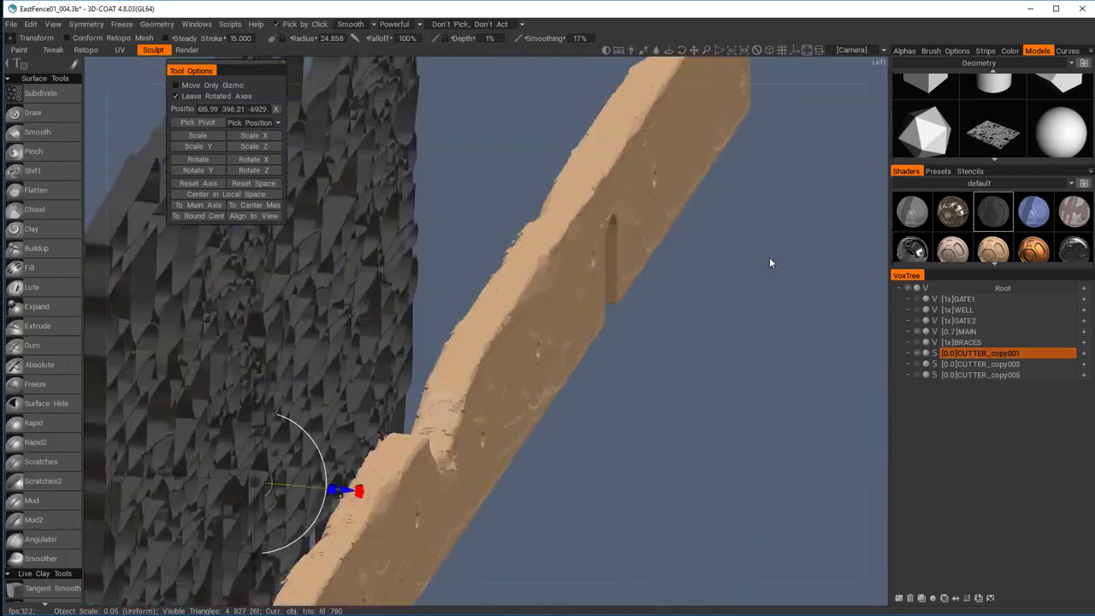
Duplicate CUTTER_copy001 and subtract the original from MAIN on the arched wall's second section
scroll(685, 330, "up", 5)
right_click(976, 363)
mouse_move(977, 352)
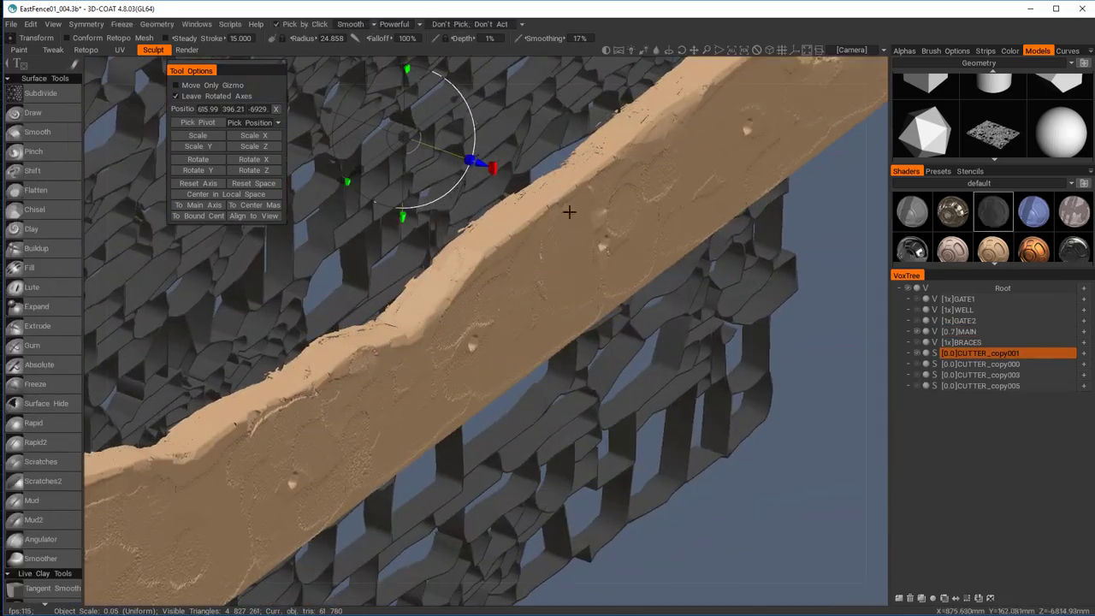
right_click(980, 352)
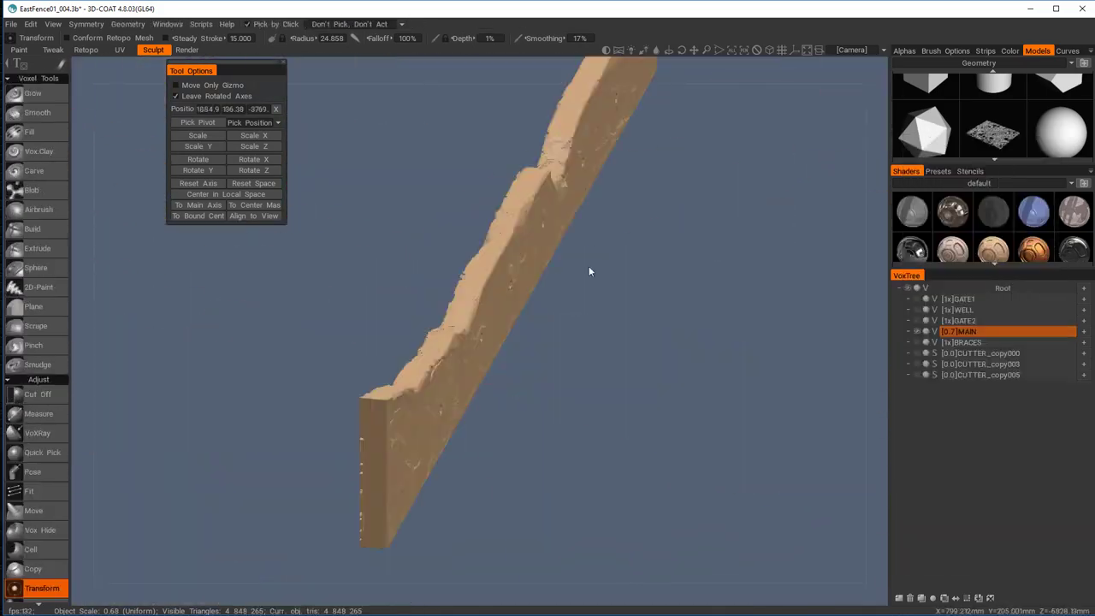
Show CUTTER_copy000, fit it into the opposite face of the arched wall's second section, and subtract it from MAIN
left_click(918, 353)
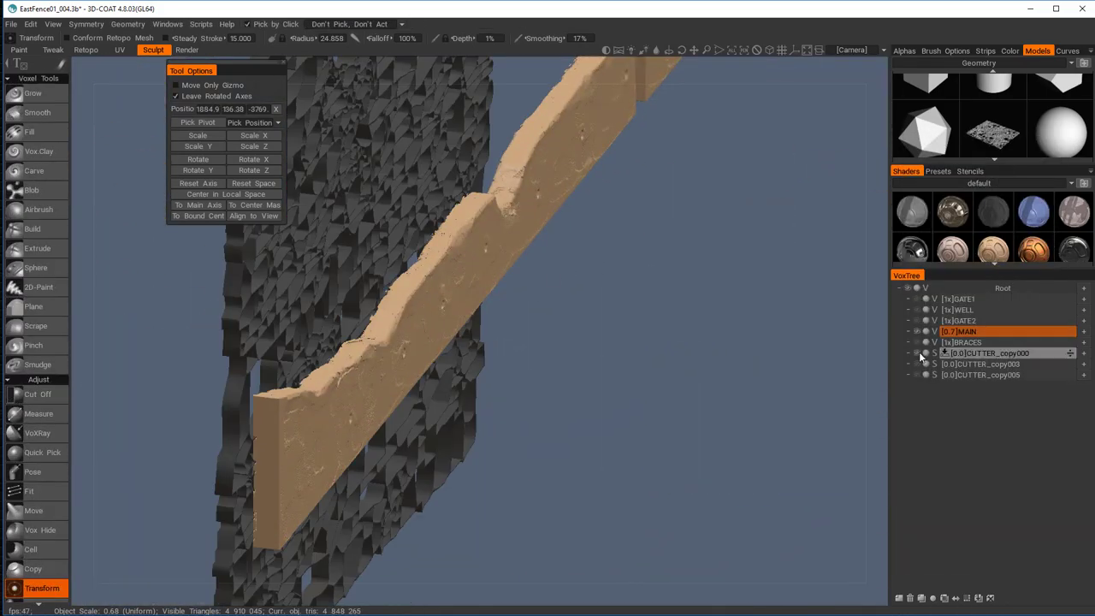
left_click(980, 353)
scroll(548, 330, "up", 5)
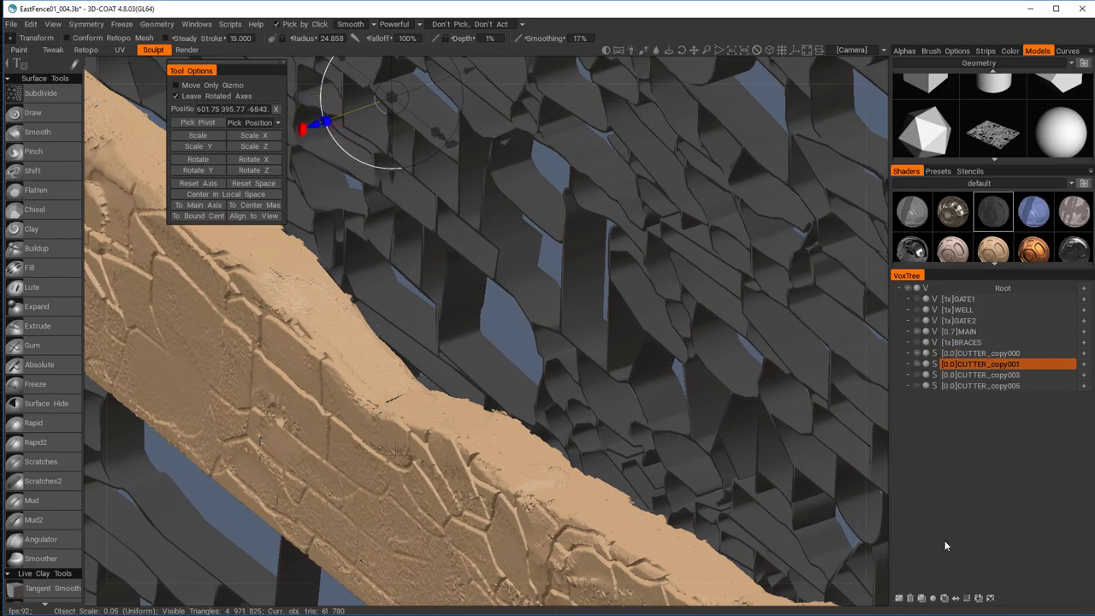
right_click(945, 540)
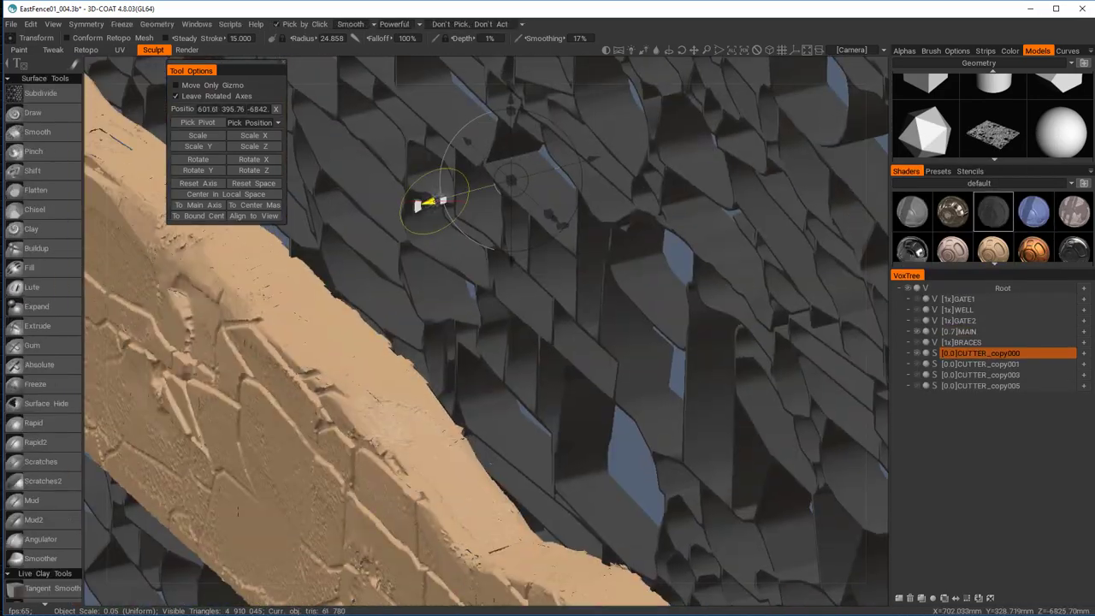
right_click(886, 473)
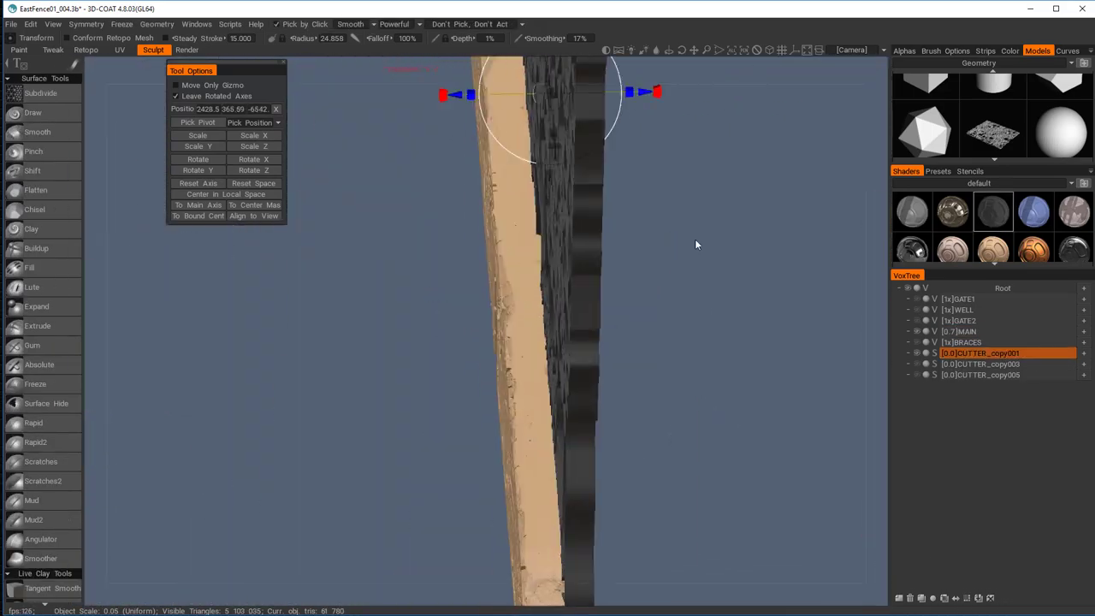
Subtract the repositioned CUTTER_copy001 from MAIN on the remaining section of the arched wall's opposite face
left_click(981, 364)
right_click(981, 364)
mouse_move(951, 522)
left_click(835, 466)
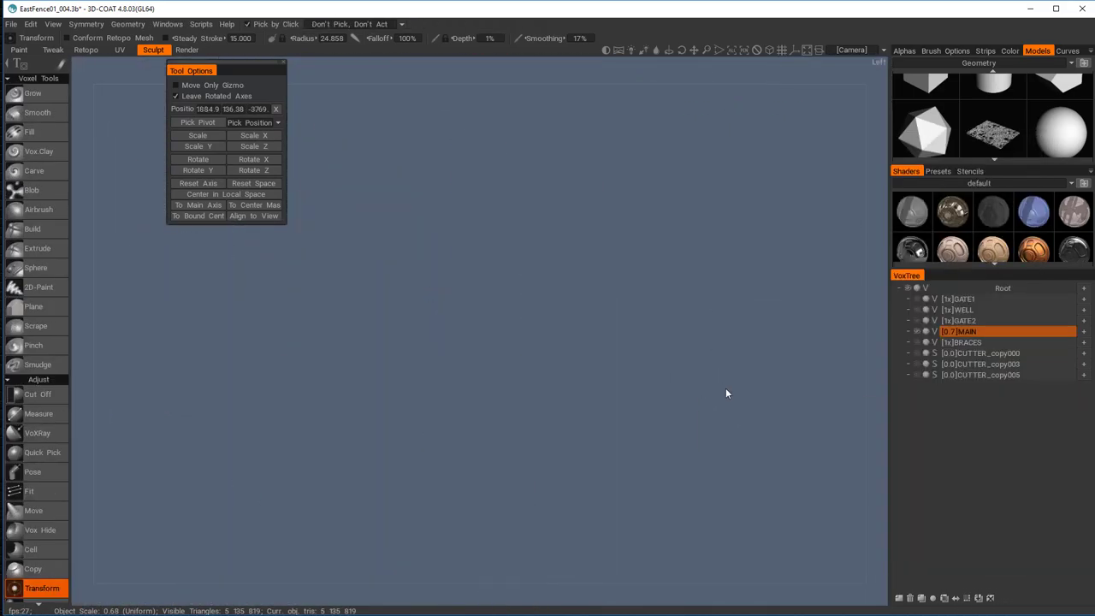
scroll(725, 387, "down", 5)
left_click_drag(725, 388, 416, 217)
Show CUTTER_copy000 and move it from the arched wall onto the row of short wall pieces
left_click(917, 354)
left_click(976, 352)
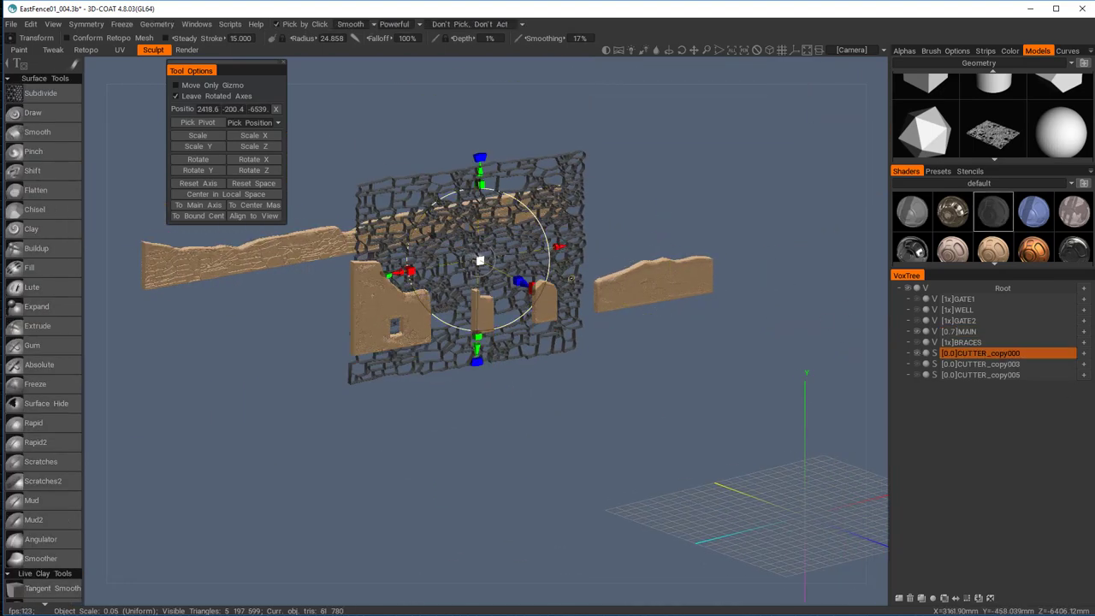
left_click_drag(602, 373, 612, 374)
left_click_drag(658, 299, 682, 260)
scroll(682, 260, "down", 5)
left_click_drag(571, 392, 609, 195)
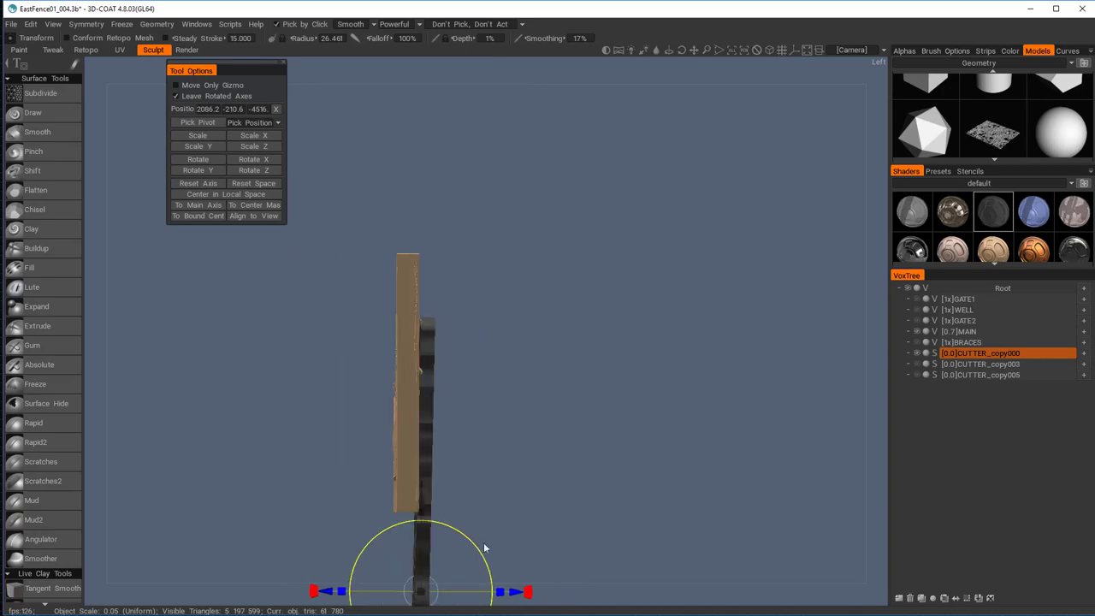
Align CUTTER_copy000 with the short wall pieces and adjust its depth in their face
left_click_drag(648, 437, 597, 442)
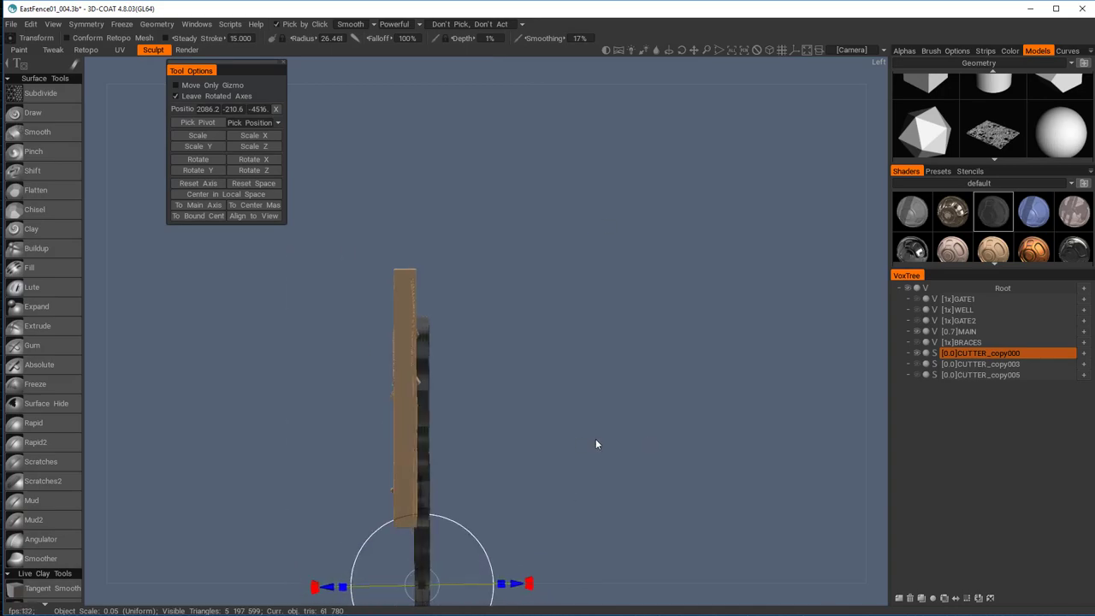
left_click_drag(493, 539, 480, 591)
scroll(480, 513, "up", 5)
left_click_drag(528, 413, 544, 413)
Duplicate CUTTER_copy000 and shift the duplicate to the opposite face of the short walls
key("ctrl+d")
scroll(544, 412, "down", 5)
left_click_drag(382, 361, 352, 364)
left_click_drag(710, 248, 719, 184)
left_click_drag(626, 121, 636, 122)
left_click_drag(684, 197, 770, 256)
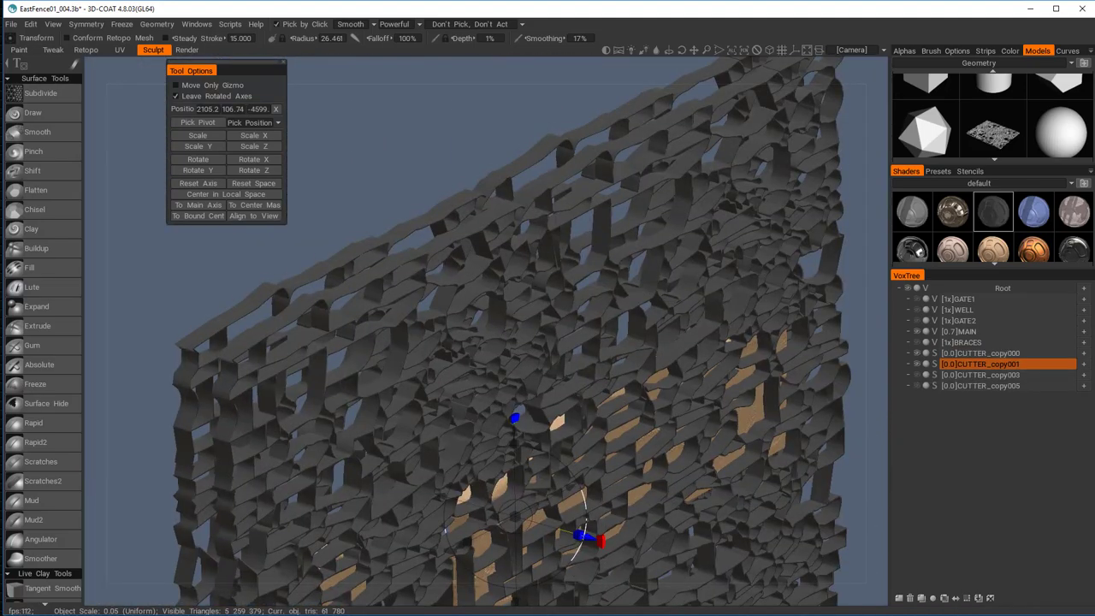
Duplicate CUTTER_copy001 and CUTTER_copy000 in place and hide both duplicates
key("ctrl+d")
left_click(917, 375)
left_click(958, 354)
key("ctrl+d")
left_click(917, 366)
Subtract CUTTER_copy000 from MAIN on the first face of the short walls
left_click(984, 354)
right_click(984, 353)
mouse_move(981, 519)
left_click(856, 453)
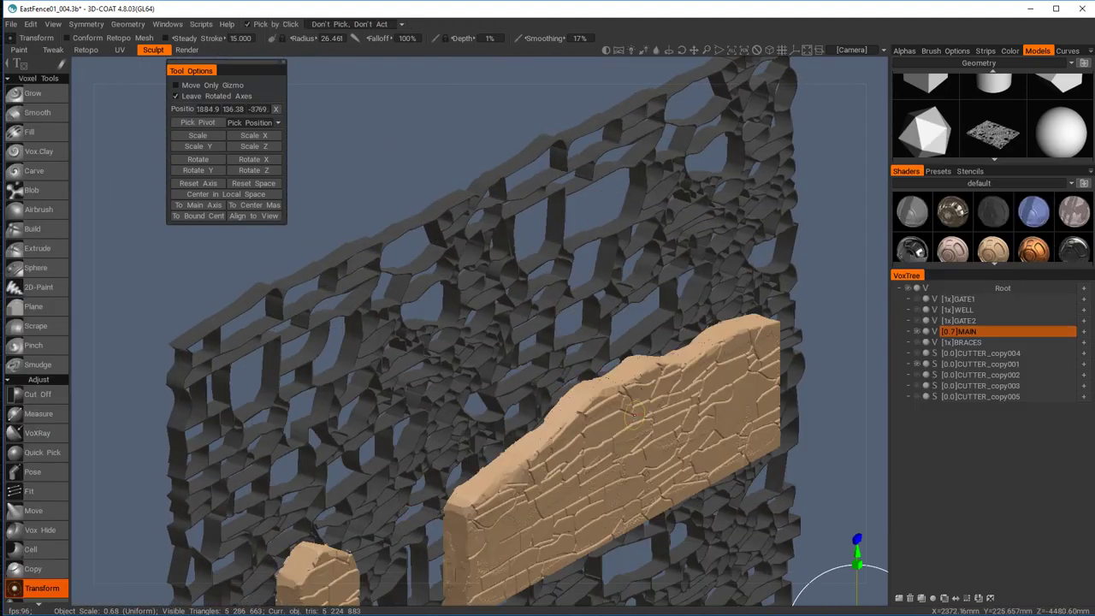
Subtract CUTTER_copy001 from MAIN on the short walls' opposite face, and show CUTTER_copy004
left_click(984, 364)
left_click_drag(684, 197, 809, 205)
right_click(990, 363)
left_click(862, 464)
left_click(861, 462)
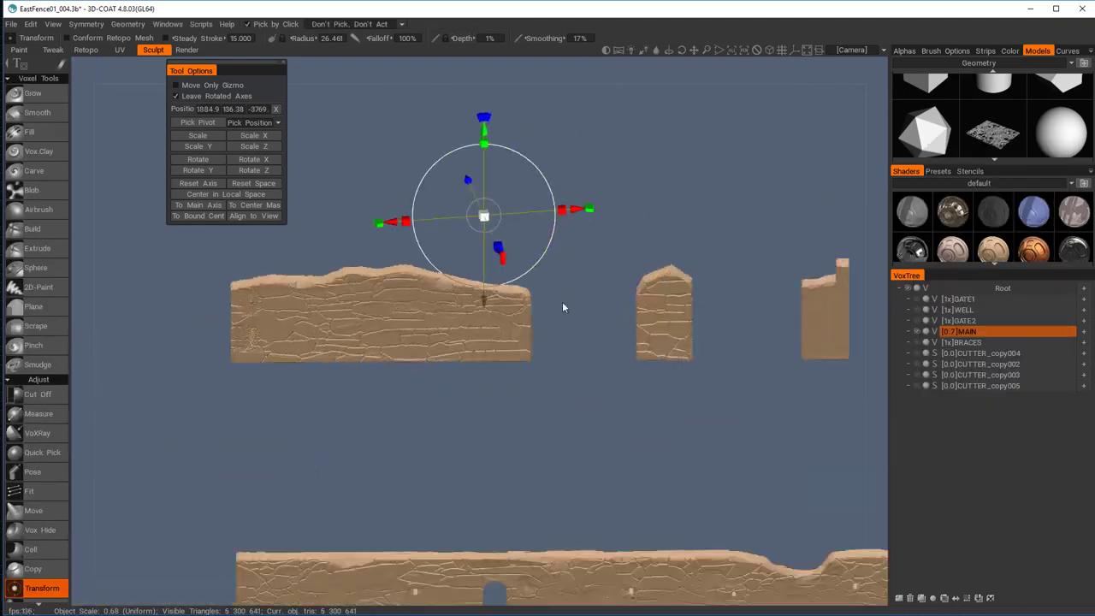
left_click(916, 352)
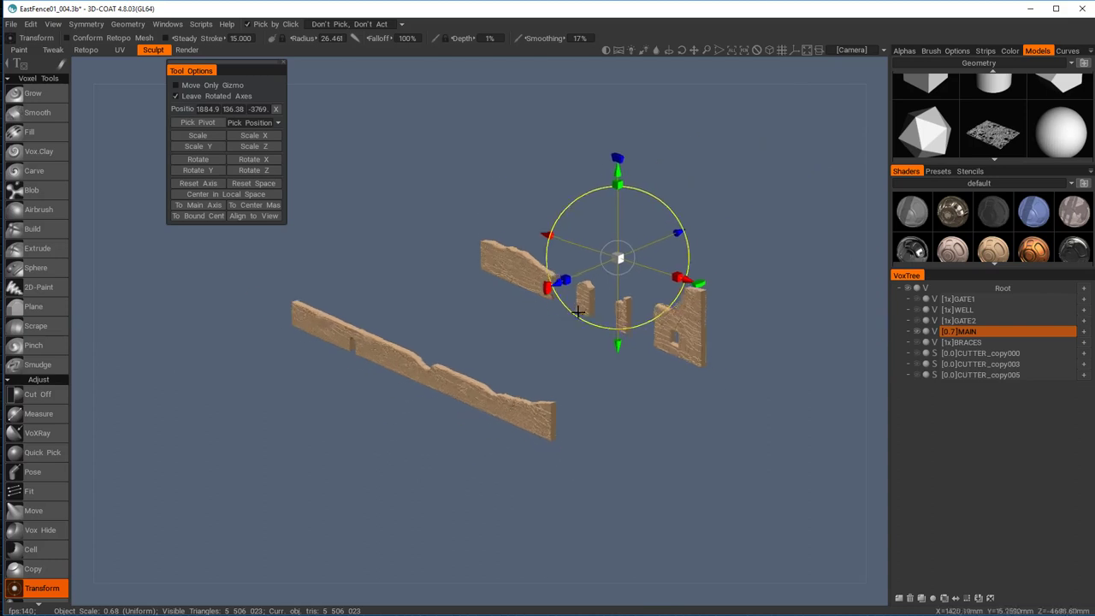
Unhide all hidden parts of MAIN so the whole east fence is shown
right_click_drag(579, 313, 511, 315, "alt")
mouse_move(472, 321)
middle_mouse_down("alt")
mouse_move(481, 338)
mouse_move(457, 320)
middle_mouse_up("alt")
right_click_drag(457, 320, 503, 349, "alt")
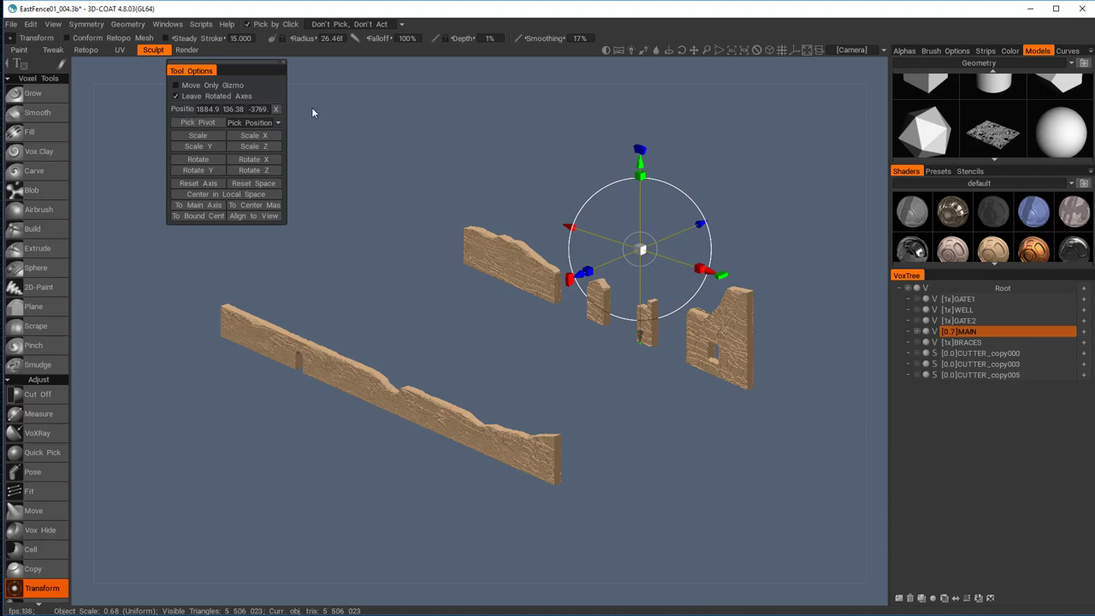
left_click(128, 24)
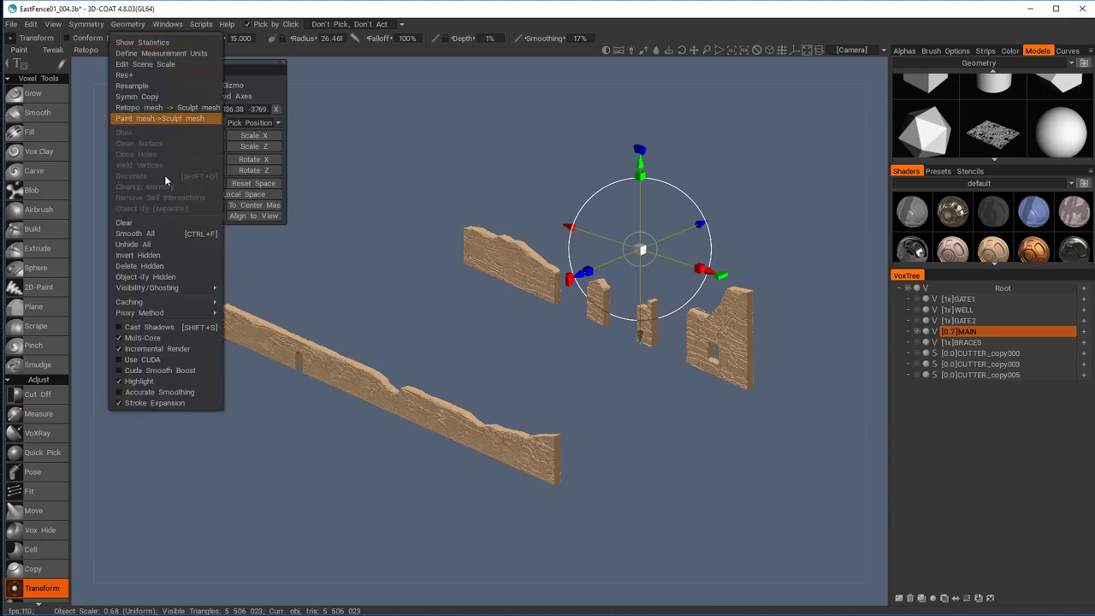
left_click(157, 247)
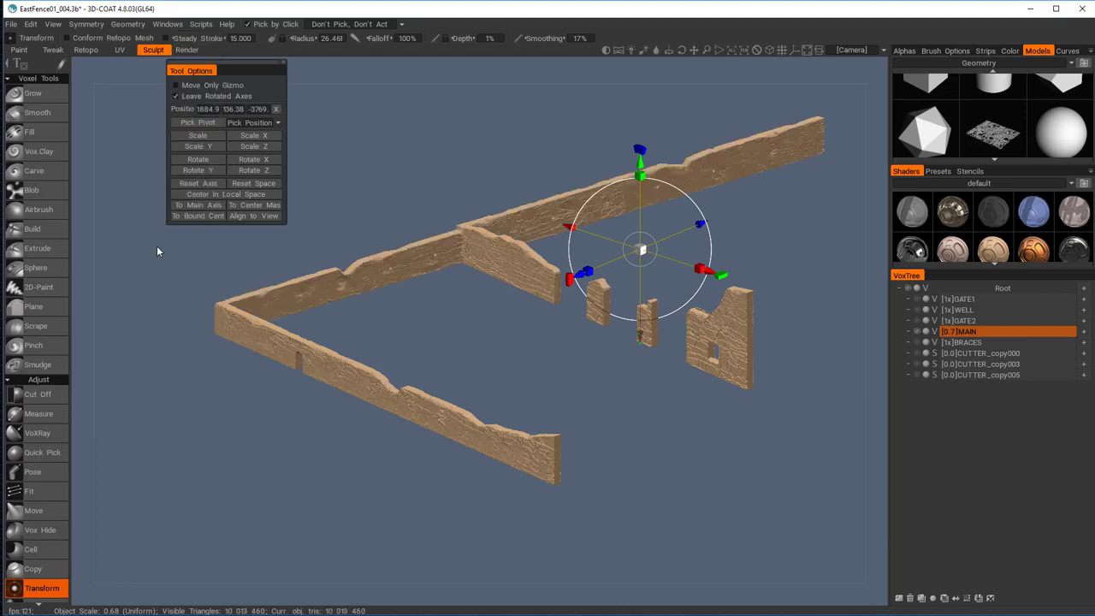
Inspect the carved fence's corners and short walls, and save the scene incrementally as EastFence01_005.3b
left_click_drag(291, 255, 396, 269)
scroll(541, 495, "up", 4)
scroll(541, 494, "up", 5)
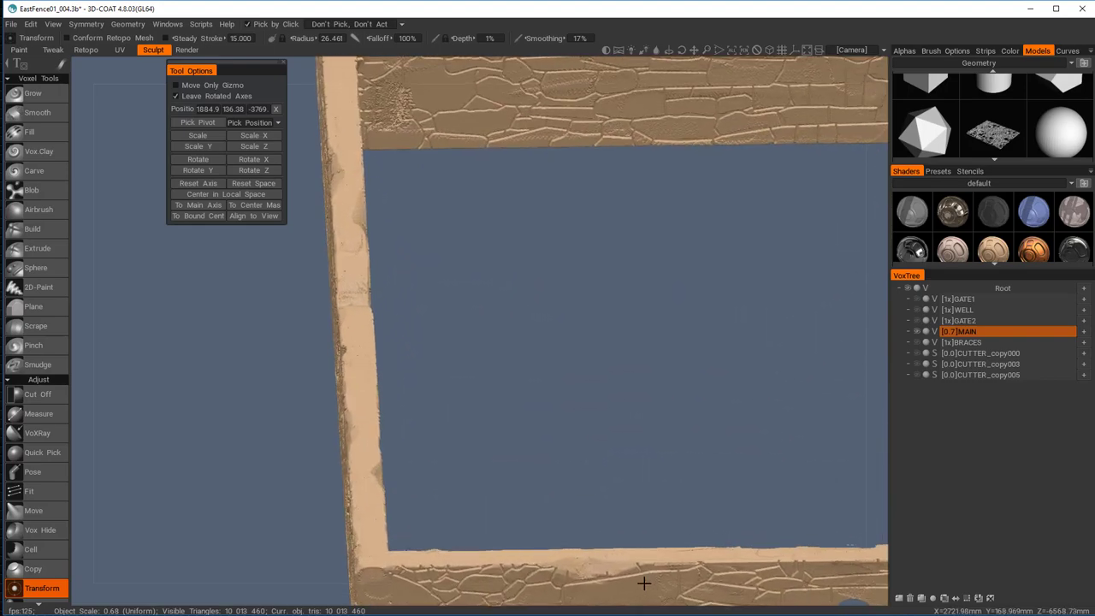
scroll(643, 585, "down", 1)
middle_click_drag(493, 226, 526, 326)
left_click_drag(525, 330, 278, 322)
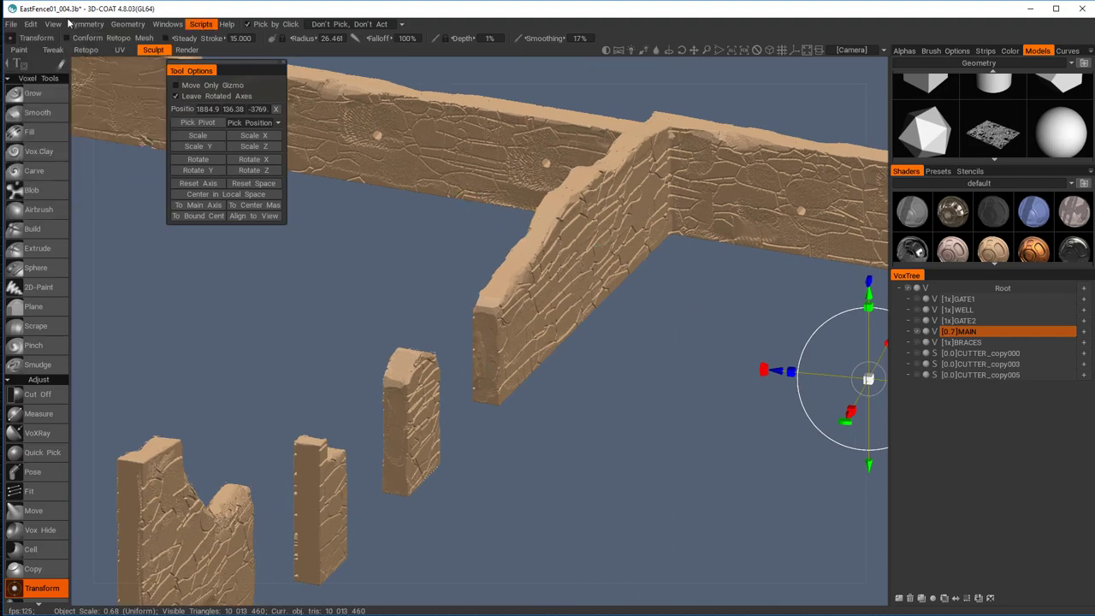
mouse_move(36, 25)
left_click_drag(703, 358, 630, 334)
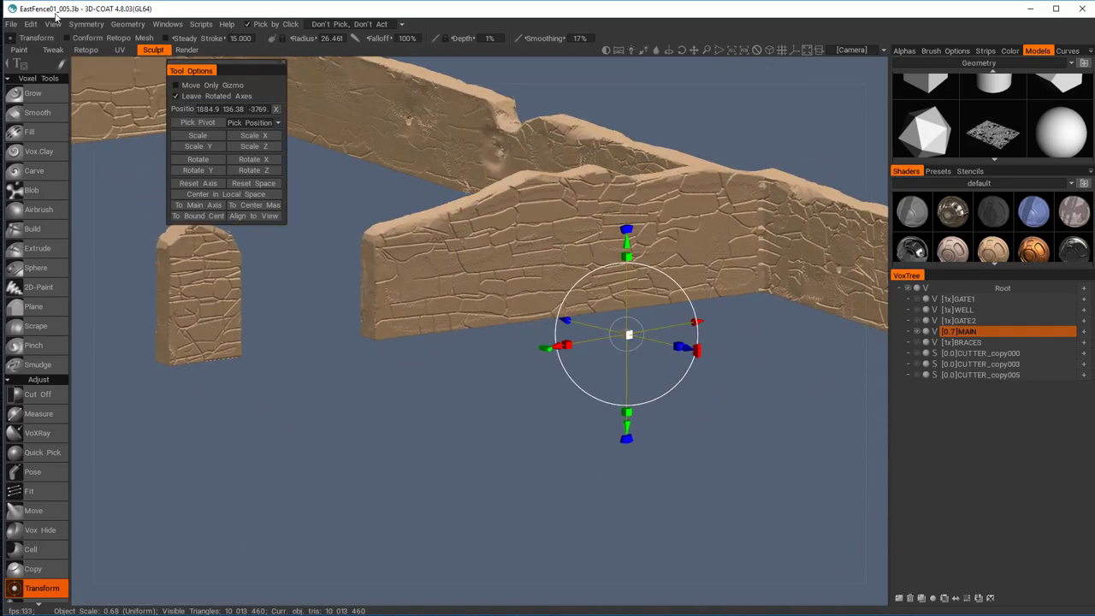
Soften the carved grooves in patches across MAIN's short and long walls with the Fill tool
left_click(11, 131)
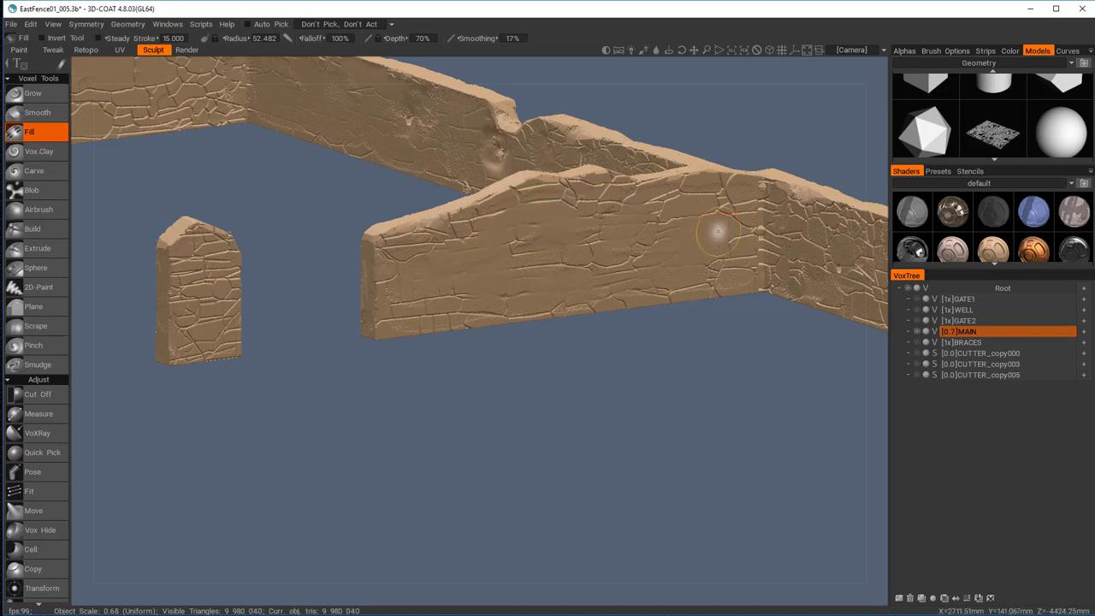
left_click_drag(636, 251, 606, 256, "alt")
middle_click_drag(656, 242, 503, 205, "alt")
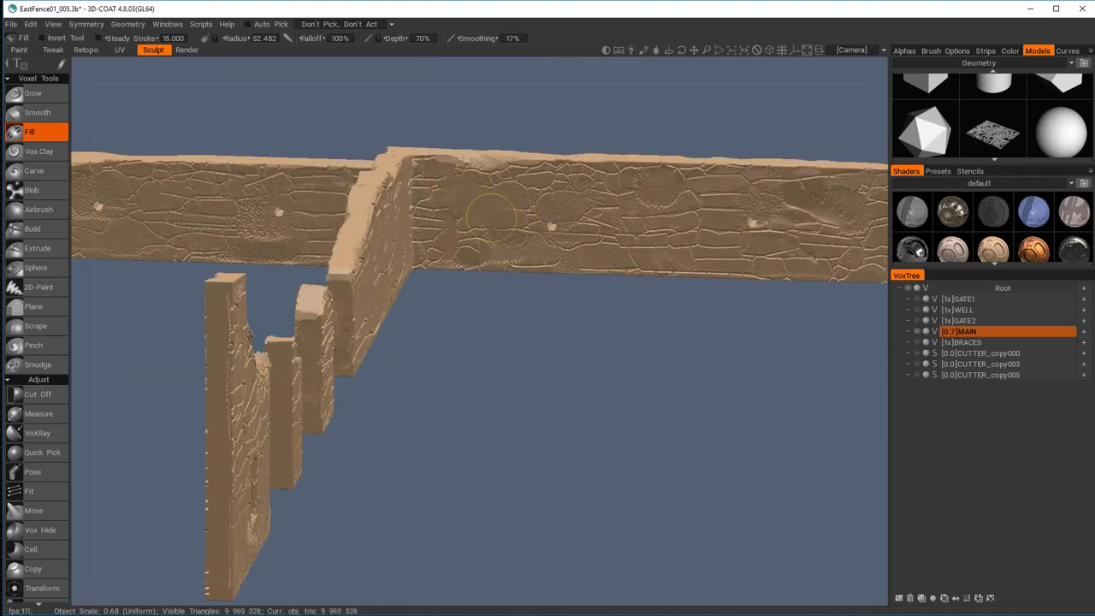
middle_click_drag(710, 218, 531, 246)
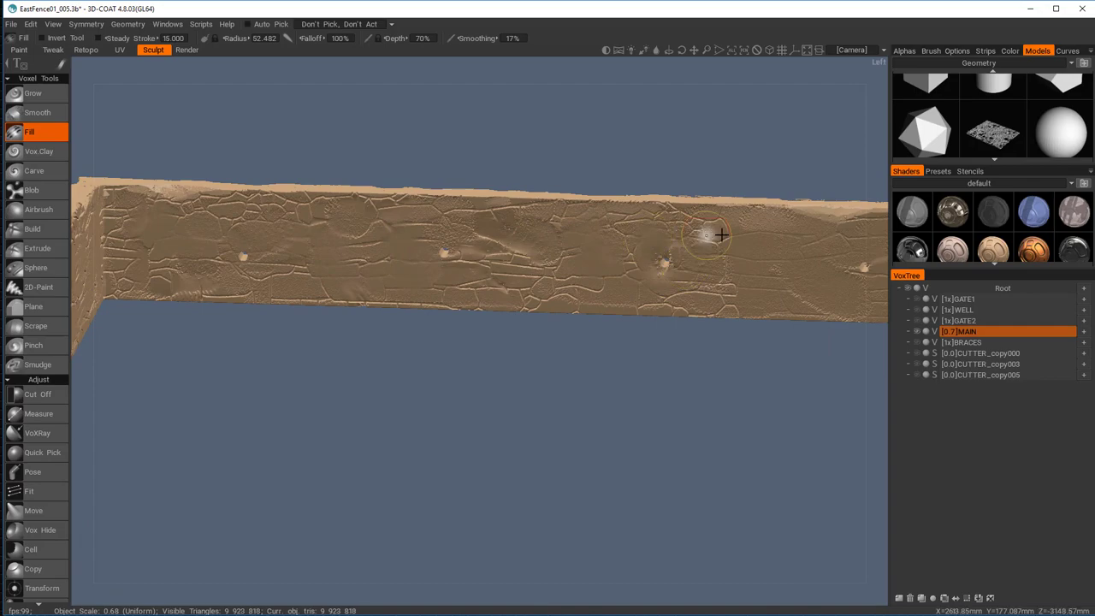
middle_click_drag(721, 235, 494, 231)
middle_click_drag(562, 259, 743, 319)
Hide MAIN, show BRACES with CUTTER_copy000, and move the cutter up to the first brace
left_click_drag(917, 331, 919, 363)
key("h")
left_click_drag(455, 333, 413, 340)
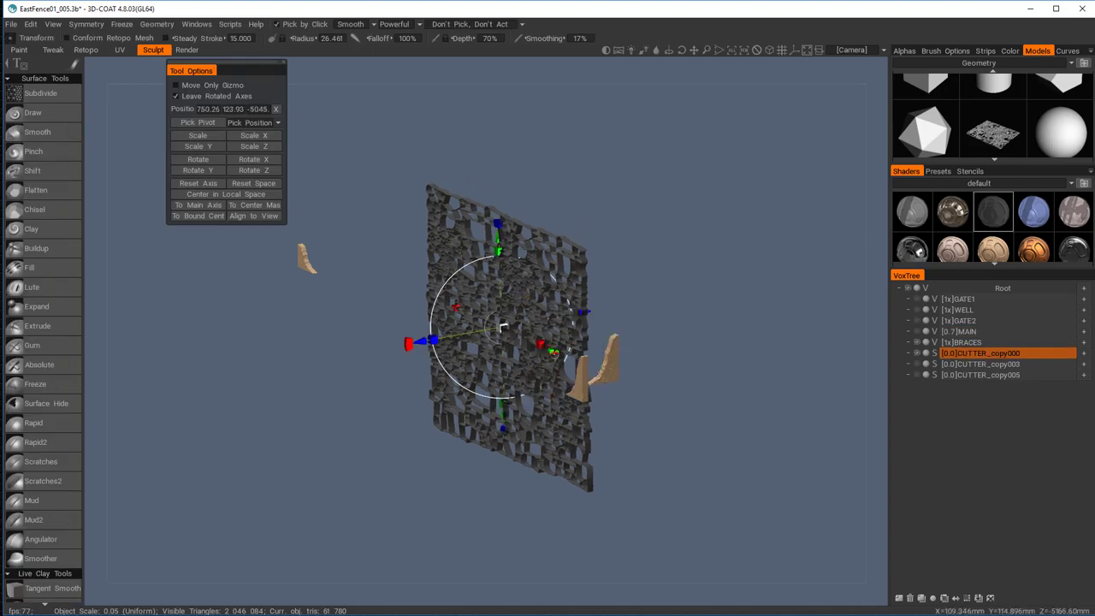
scroll(768, 367, "up", 5)
middle_click_drag(767, 367, 681, 333)
left_click_drag(352, 366, 404, 366)
Clone the cutter for the brace's other face, fit the copies against it, and subtract CUTTER_copy001 from BRACES
left_click(921, 598)
key("h")
middle_click_drag(629, 315, 749, 309)
left_click_drag(548, 318, 562, 317)
scroll(565, 410, "up", 4)
left_click_drag(566, 410, 599, 376)
left_click_drag(589, 143, 581, 144)
left_click(980, 364)
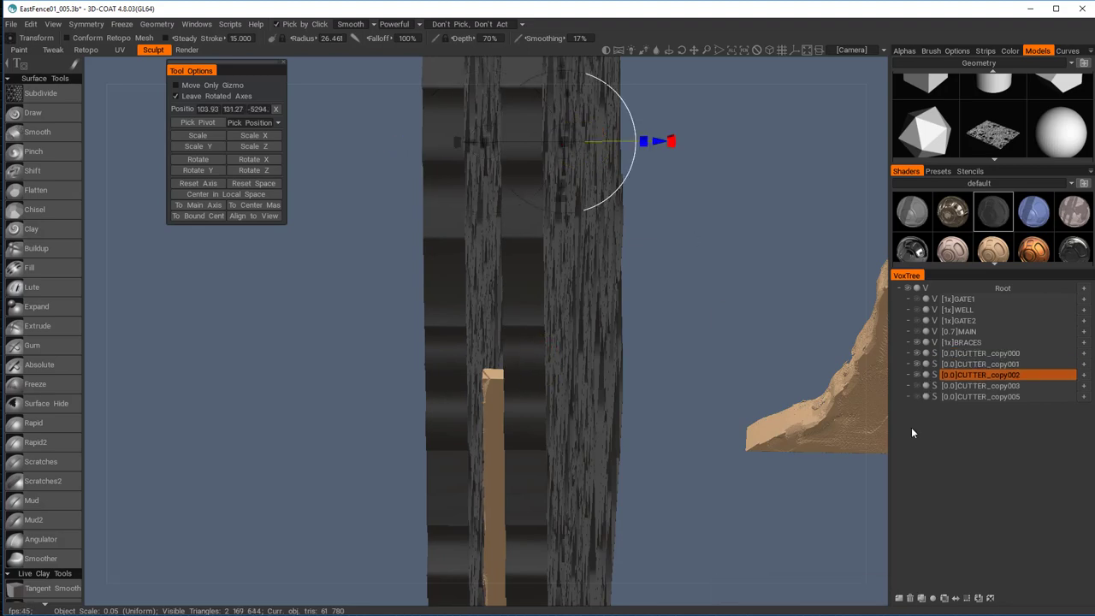
right_click(979, 364)
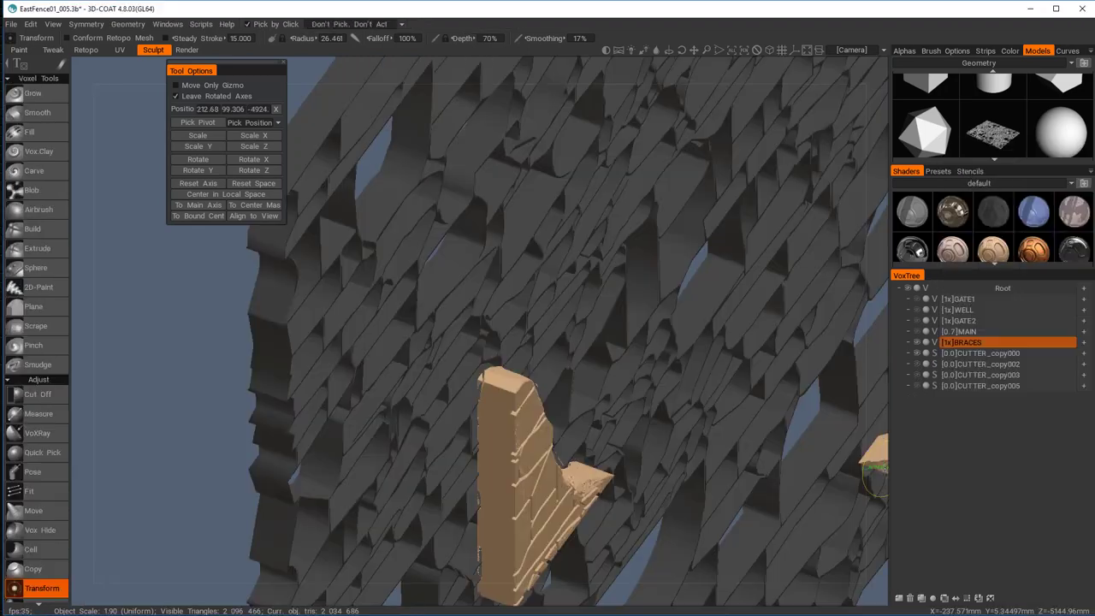
Save the scene incrementally as EastFence01_006.3b, and resample BRACES to a required poly count of 1 535 627
left_click_drag(691, 384, 727, 374)
middle_click_drag(728, 377, 726, 382)
left_click_drag(727, 381, 682, 390)
middle_click_drag(672, 359, 581, 287)
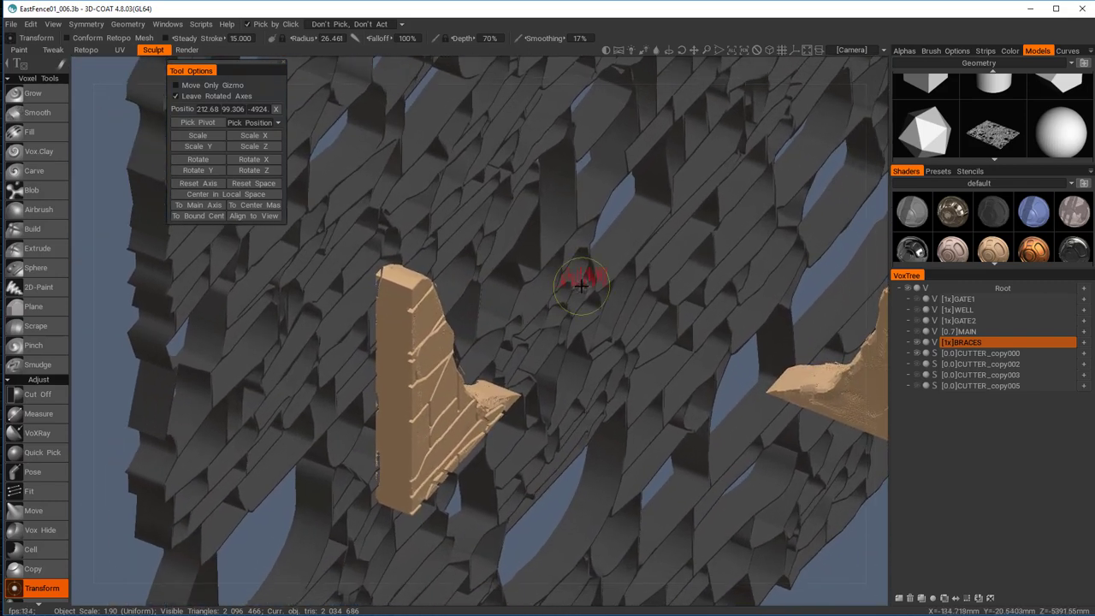
left_click_drag(969, 343, 978, 346)
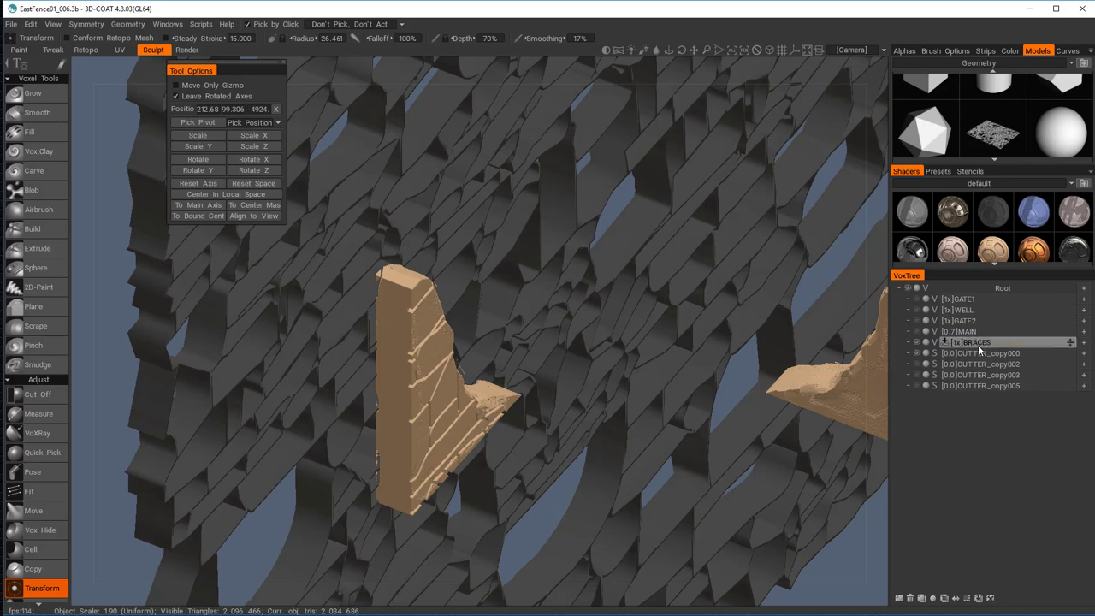
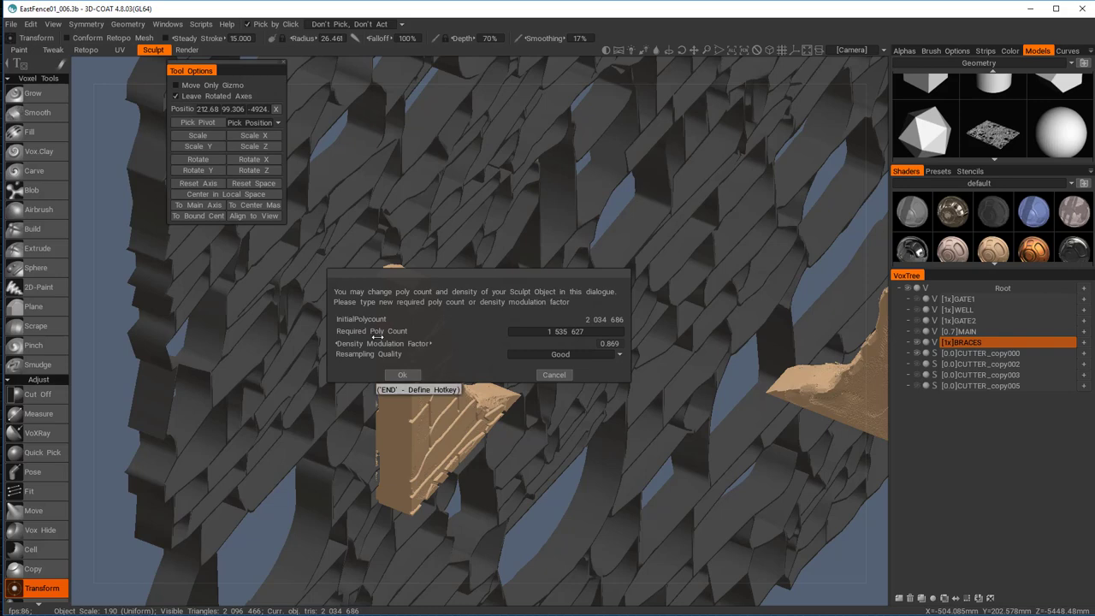
left_click(400, 375)
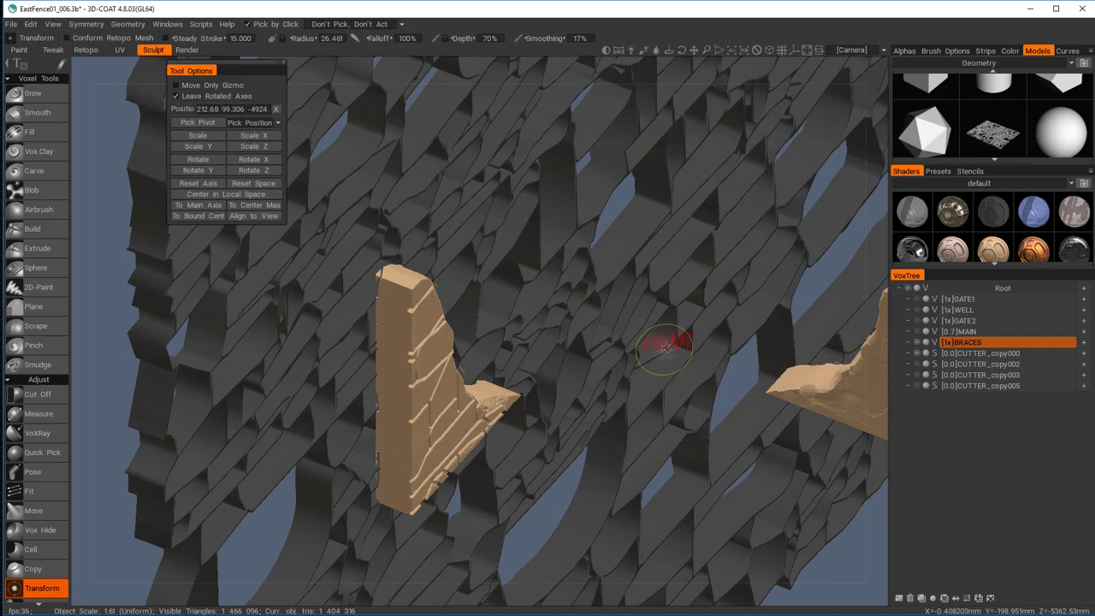
Subtract CUTTER_copy000 from BRACES on the first brace's opposite face
mouse_move(668, 339)
right_mouse_down("alt")
mouse_move(675, 343)
mouse_move(602, 302)
right_mouse_up("alt")
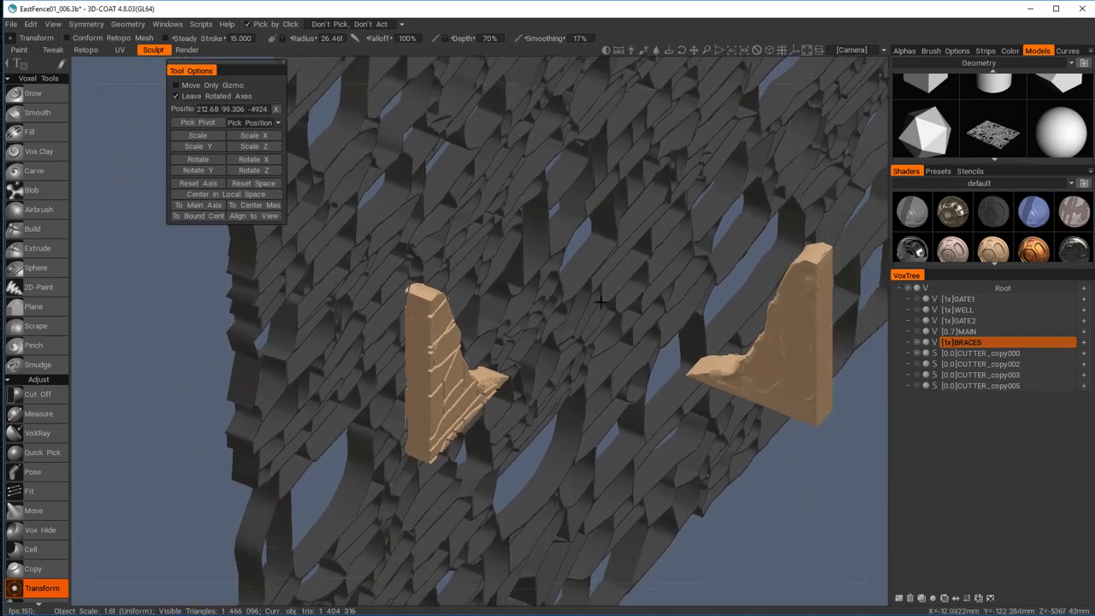
middle_click_drag(601, 301, 568, 316)
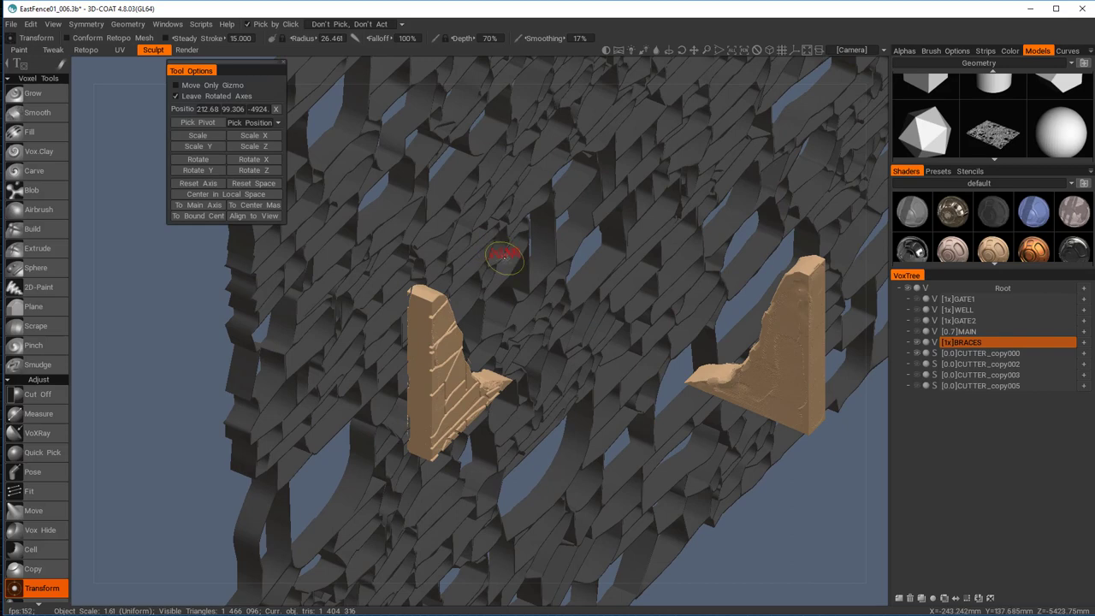
left_click(503, 255)
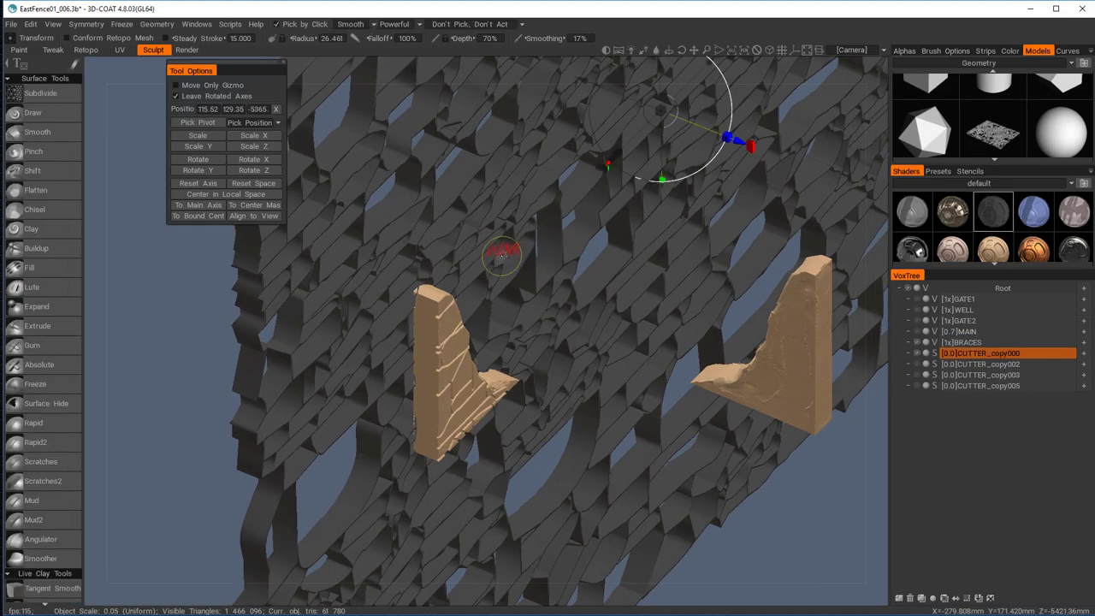
right_click(988, 357)
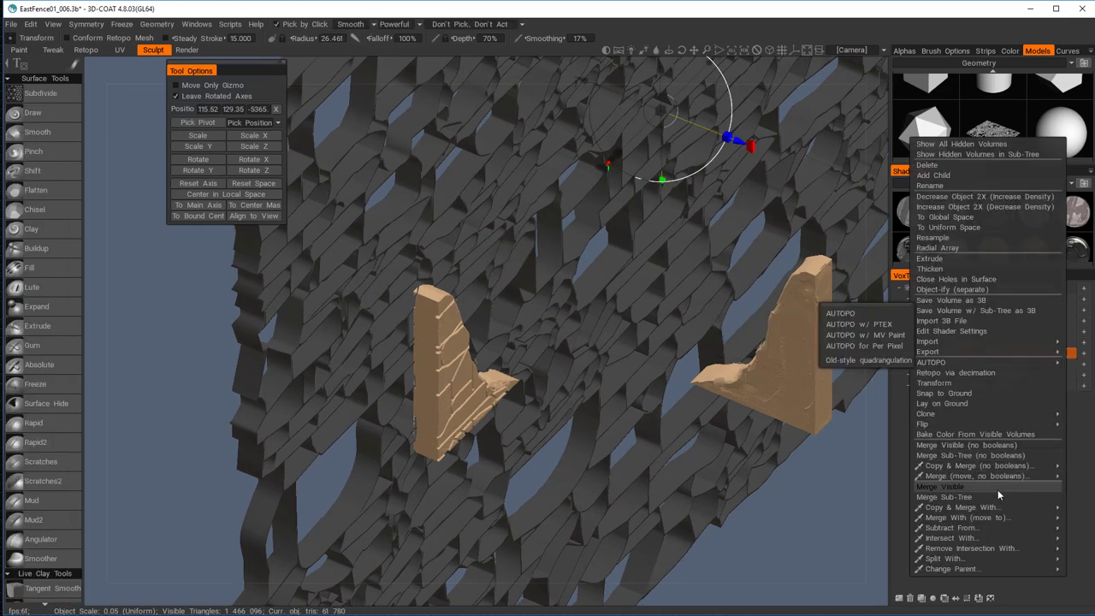
mouse_move(1004, 506)
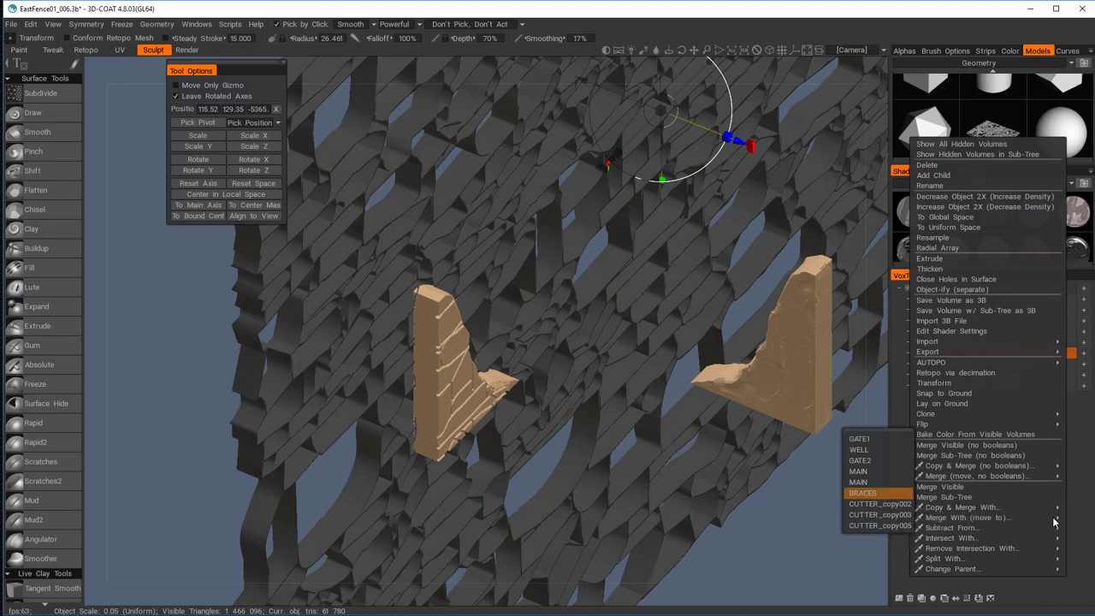
left_click(863, 493)
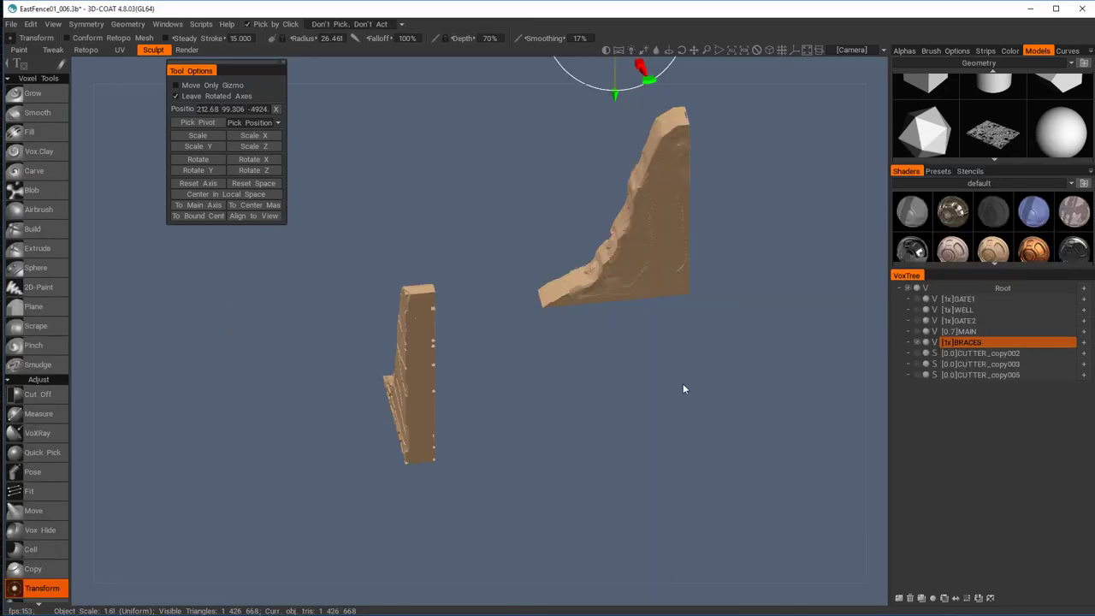
Check the carved brace from several sides, and show and select CUTTER_copy002
left_click_drag(683, 384, 533, 324)
right_click_drag(533, 319, 631, 426)
middle_click_drag(626, 382, 754, 282)
right_click_drag(744, 282, 697, 297)
left_click_drag(697, 297, 782, 369)
right_click_drag(766, 306, 707, 285)
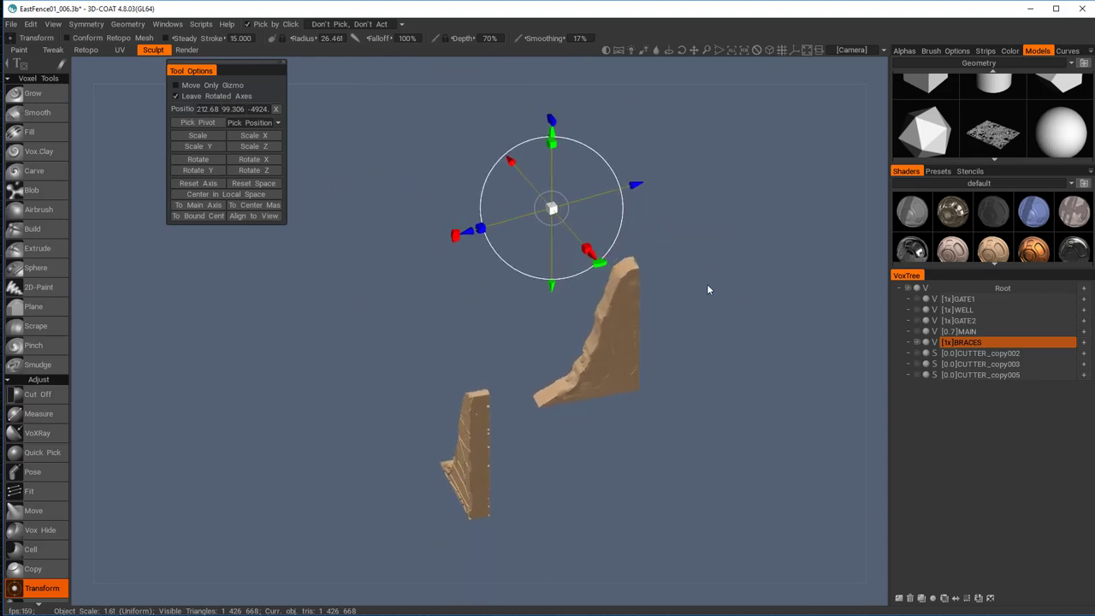
left_click(915, 354)
left_click(460, 316)
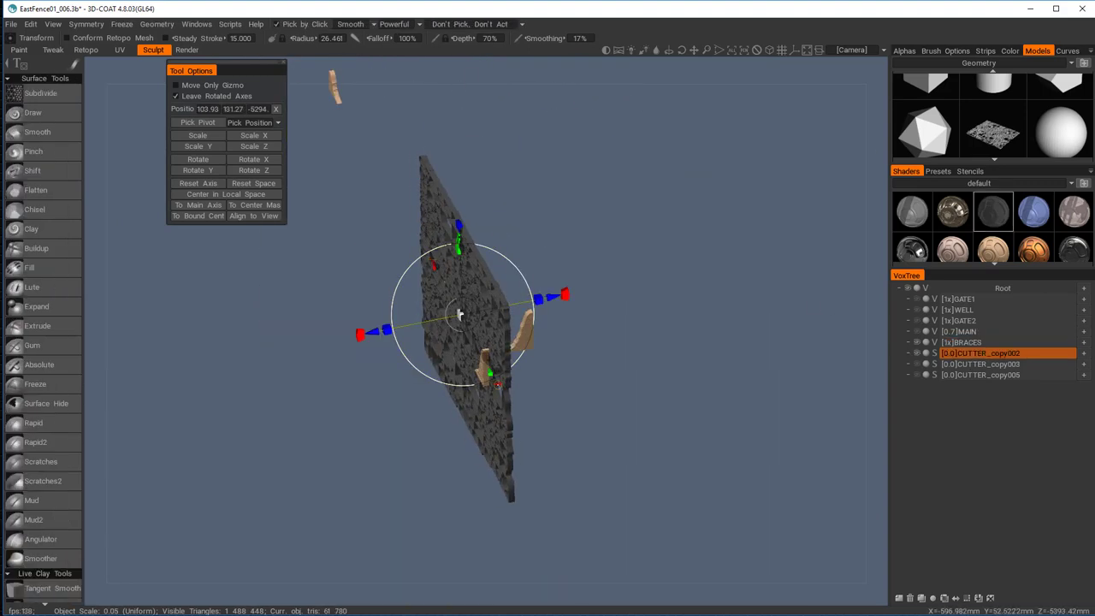
Move and enlarge CUTTER_copy002 over the far brace's side face, and subtract it from BRACES, keeping a clone
left_click_drag(460, 315, 332, 76)
middle_click_drag(332, 75, 508, 332)
left_click_drag(592, 254, 664, 376)
middle_click_drag(664, 376, 816, 388)
left_click_drag(606, 298, 599, 206)
right_click_drag(599, 205, 565, 154)
left_click_drag(411, 147, 423, 379)
left_click_drag(599, 256, 648, 323)
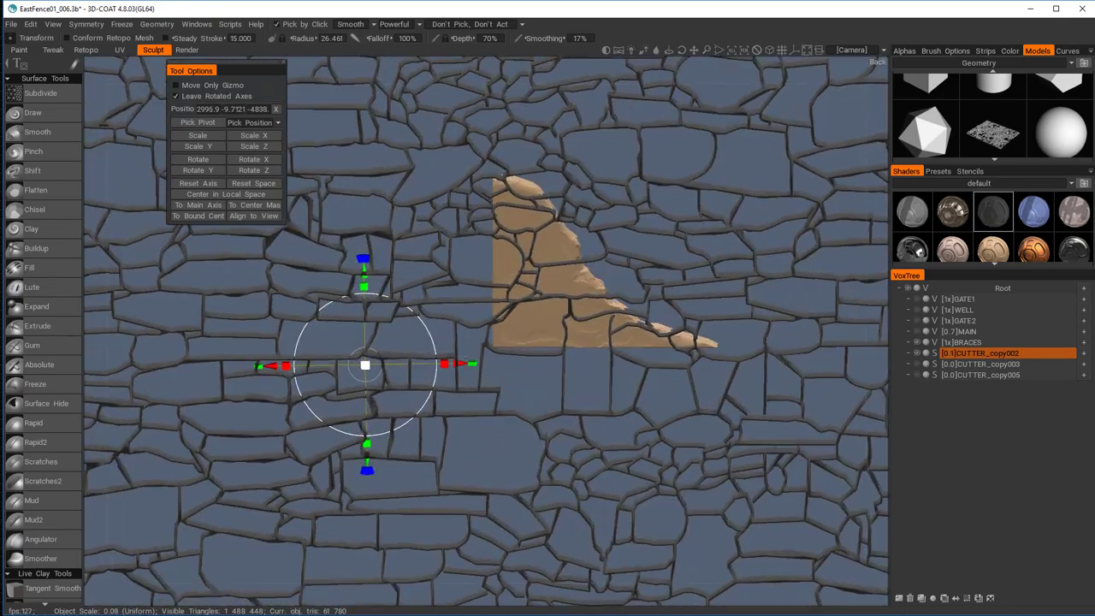
left_click_drag(364, 365, 599, 226)
mouse_move(938, 522)
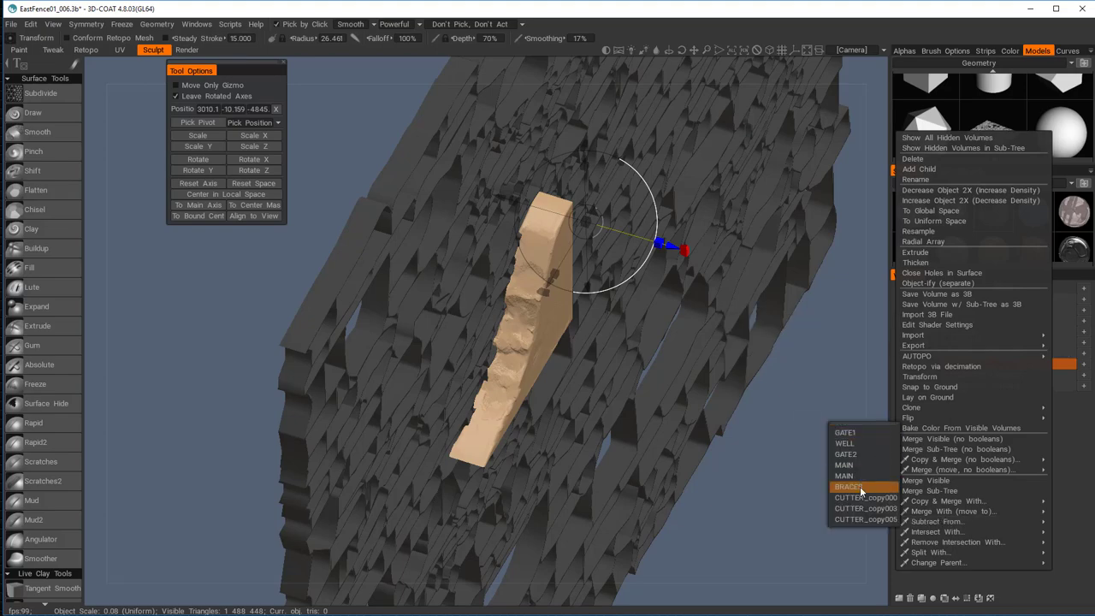
left_click(860, 488)
Show the remaining clone CUTTER_copy000 and shift it onto the far brace's opposite face
left_click_drag(462, 367, 428, 376)
left_click(917, 354)
left_click(975, 354)
left_click_drag(513, 385, 701, 418)
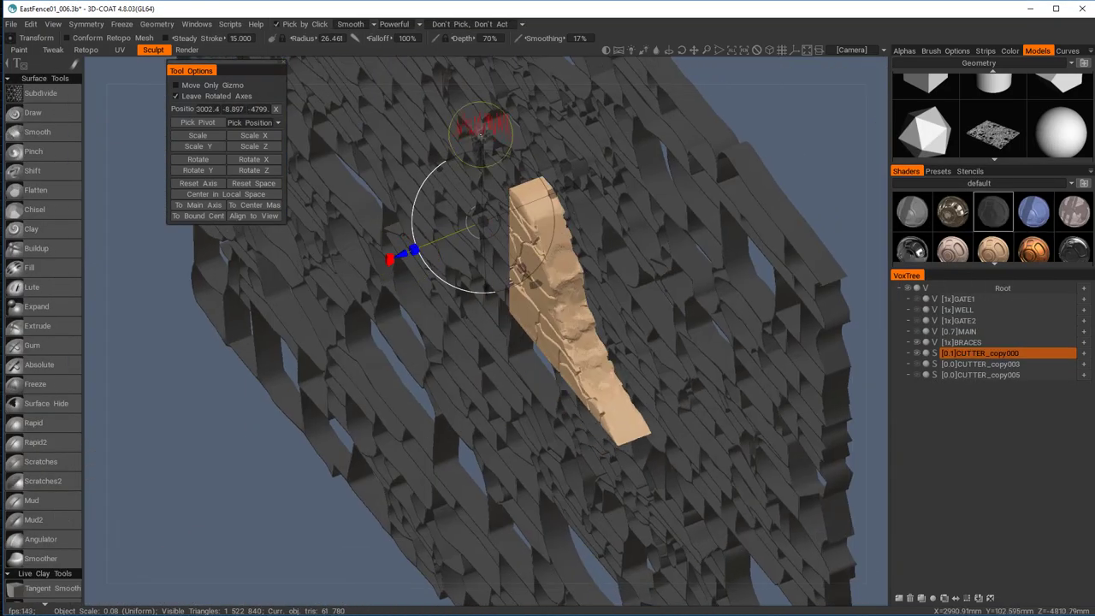
left_click_drag(528, 358, 462, 343, "alt")
left_click_drag(475, 186, 473, 162)
left_click_drag(473, 256, 539, 274, "alt")
scroll(368, 317, "up", 5)
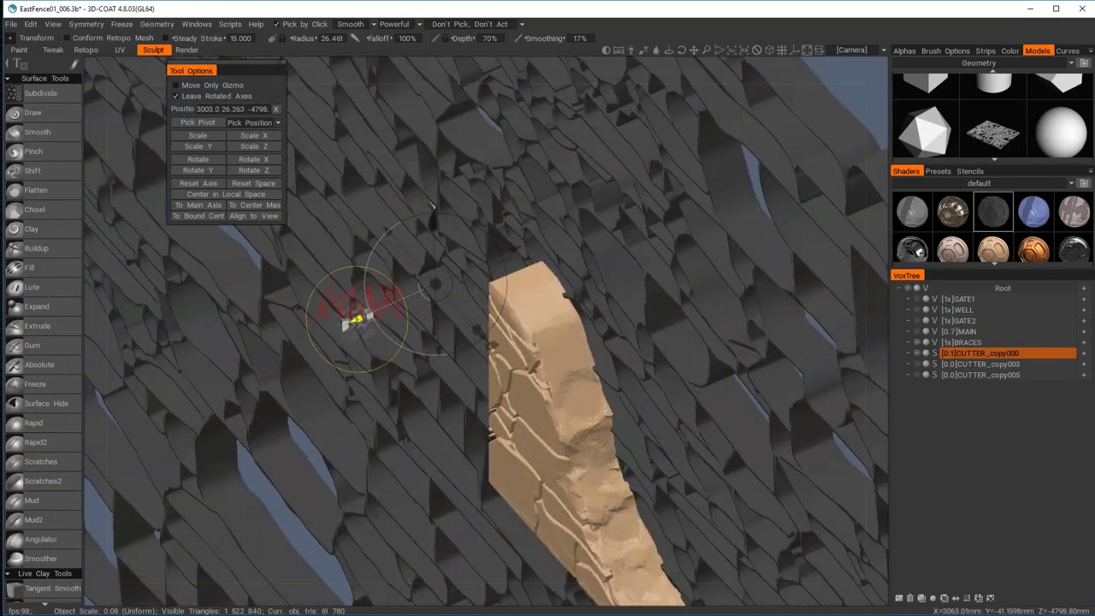
Clone CUTTER_copy000 and subtract the original from BRACES on the far brace
left_click(921, 598)
right_click(978, 354)
mouse_move(1012, 512)
left_click(866, 460)
right_click(983, 354)
mouse_move(958, 523)
left_click(879, 489)
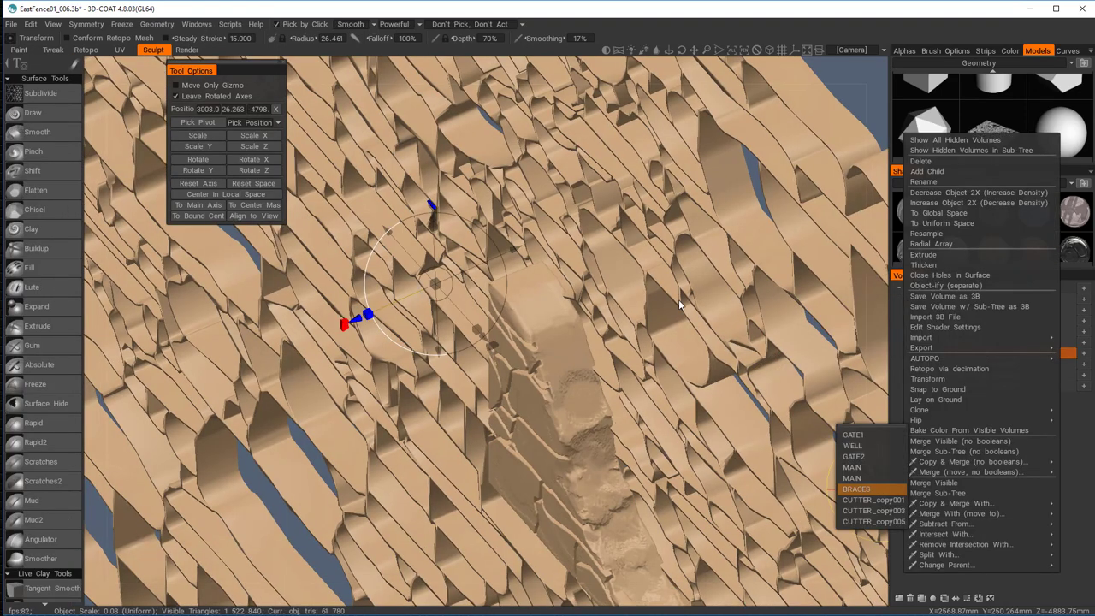
Show CUTTER_copy003 and move it towards the remaining uncarved brace
left_click_drag(680, 301, 510, 258, "alt")
scroll(513, 266, "down", 10)
middle_click_drag(596, 339, 774, 343, "alt")
left_click_drag(574, 302, 719, 312, "alt")
scroll(719, 313, "up", 5)
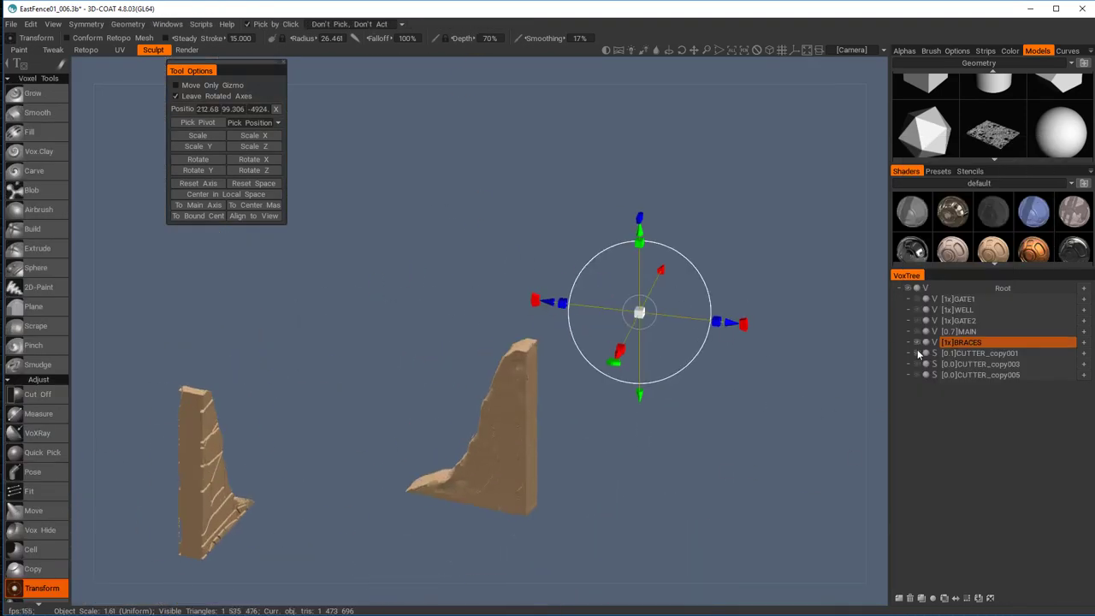
left_click(918, 364)
key("shift+a")
scroll(512, 325, "down", 6)
left_click_drag(479, 357, 355, 488)
left_click_drag(556, 475, 381, 499, "alt")
middle_click_drag(382, 499, 547, 548, "alt")
left_click_drag(665, 401, 442, 357)
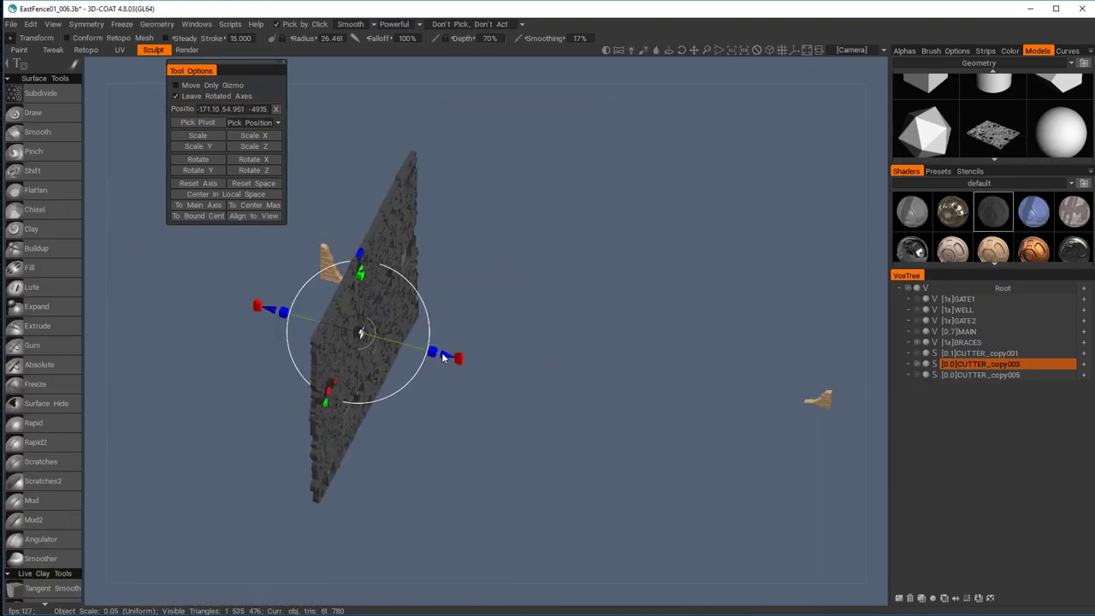
Enlarge and fit CUTTER_copy003 on the uncarved brace's first face, and subtract it from BRACES, keeping a clone
scroll(761, 254, "up", 6)
left_click_drag(547, 299, 710, 283, "alt")
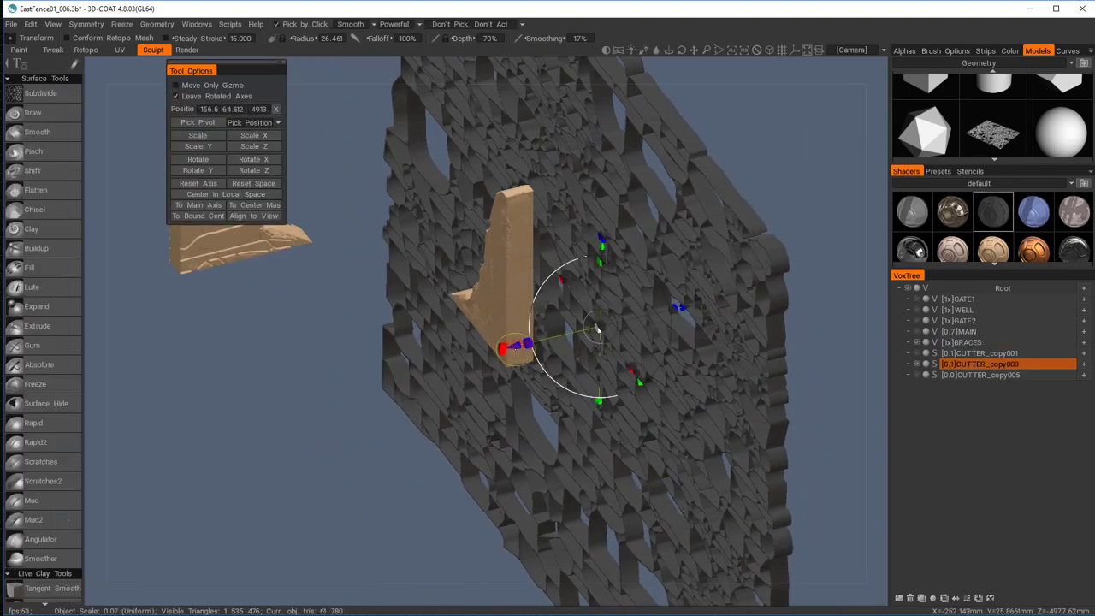
left_click_drag(710, 283, 631, 320)
right_click(985, 372)
mouse_move(946, 536)
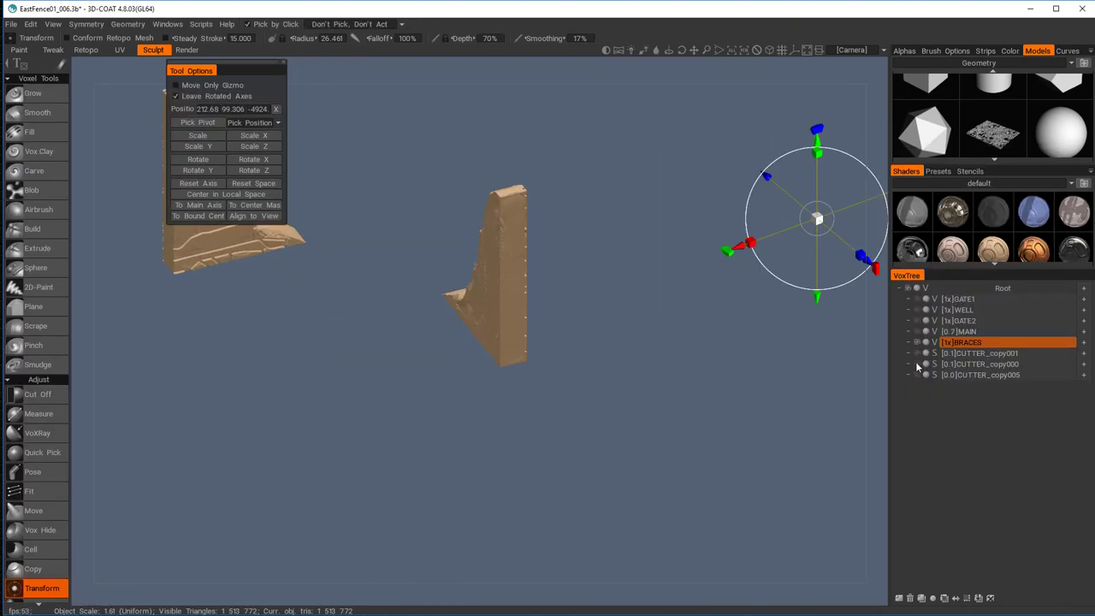
Show the clone CUTTER_copy000, place it on that brace's opposite face, and subtract it from BRACES
left_click(918, 366)
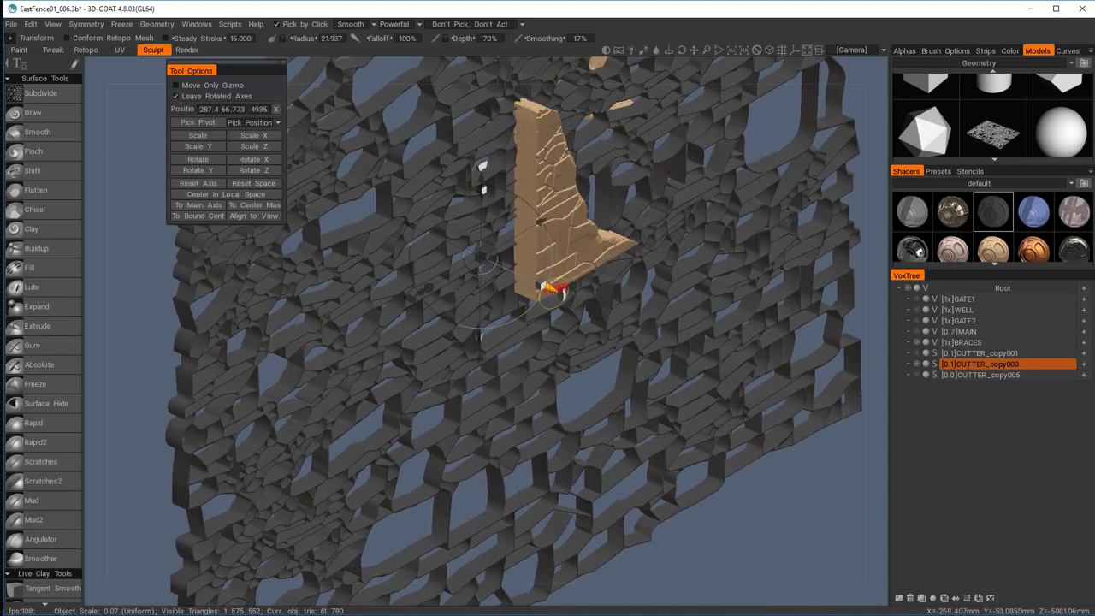
right_click(972, 365)
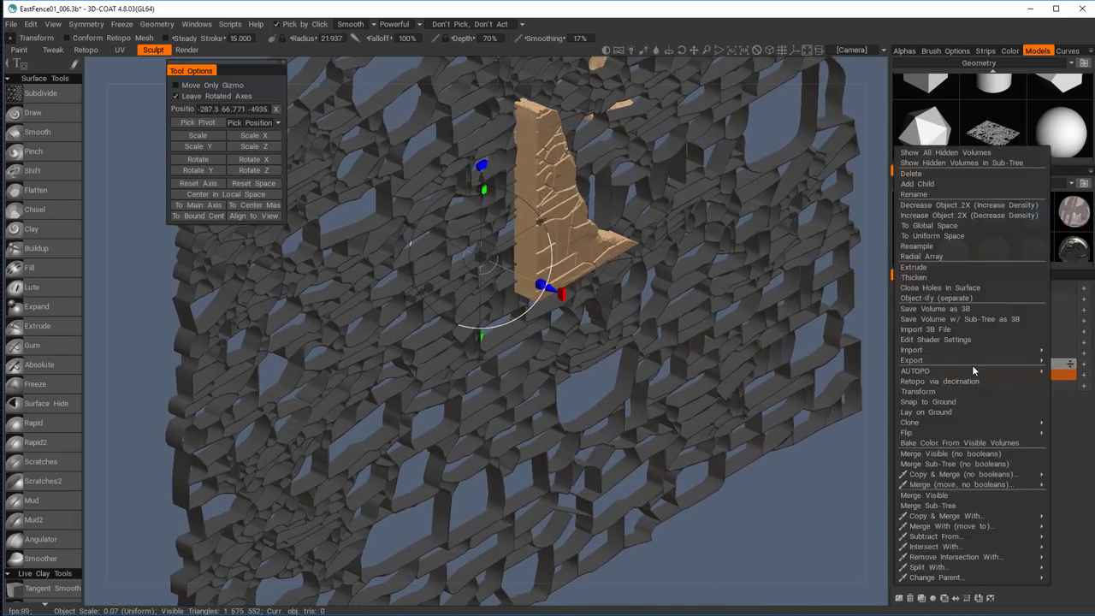
mouse_move(949, 484)
scroll(726, 438, "down", 5)
left_click_drag(727, 438, 551, 354)
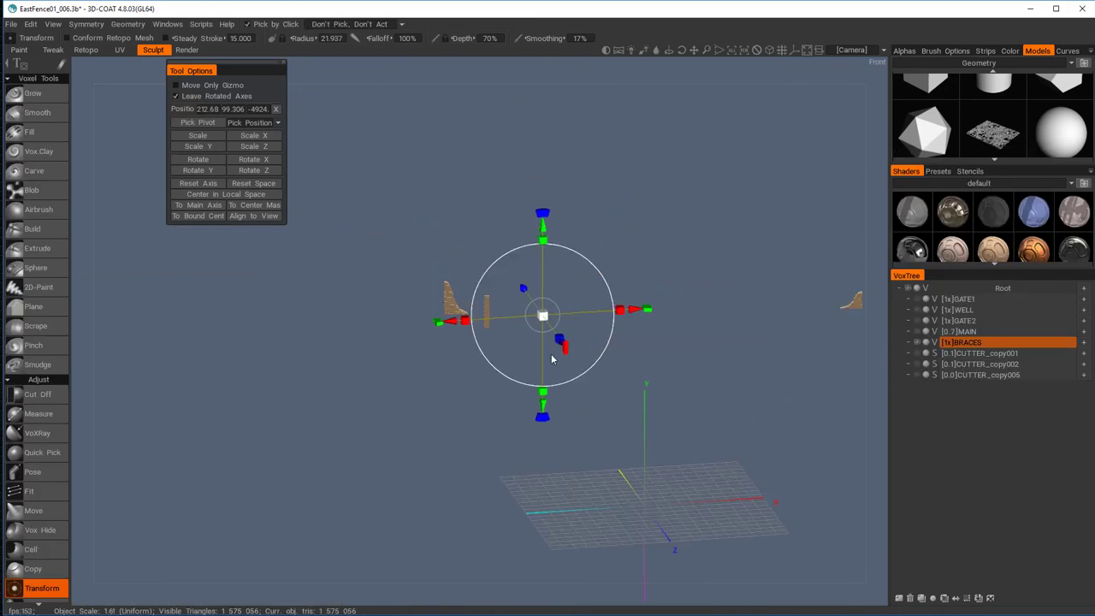
Leave the Transform tool, show GATE2, and hide BRACES
key("Escape")
middle_click_drag(718, 430, 650, 408)
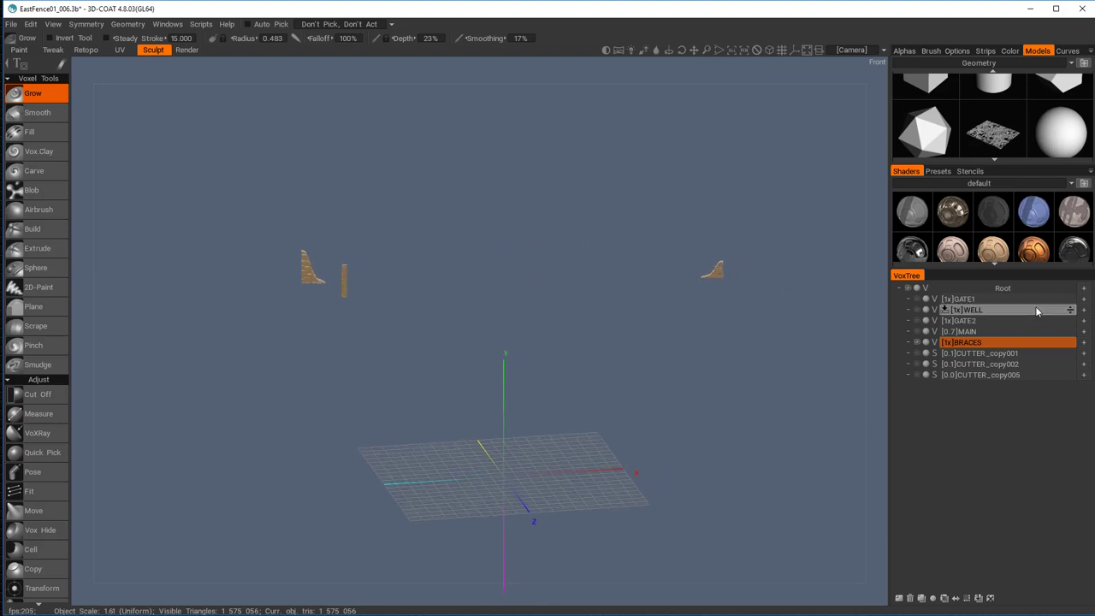
mouse_move(1043, 223)
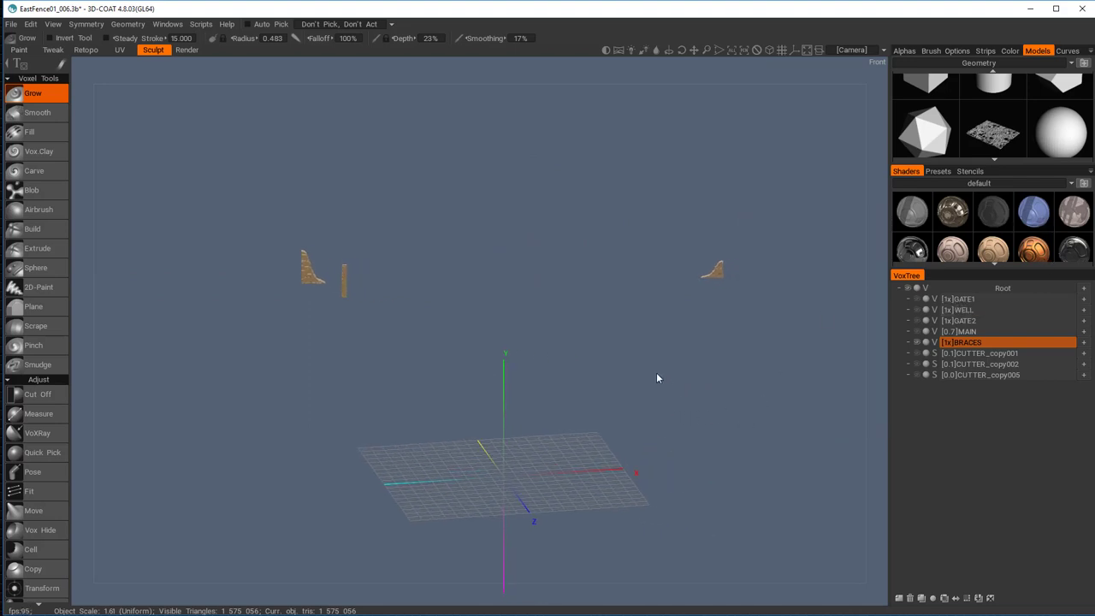
left_click_drag(624, 355, 668, 370)
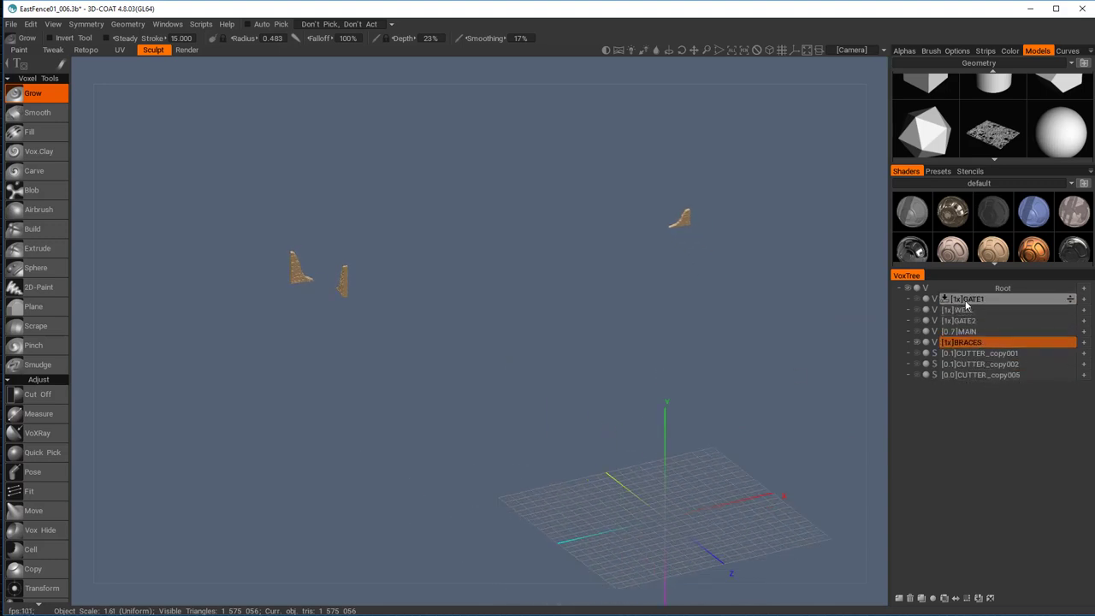
left_click(918, 322)
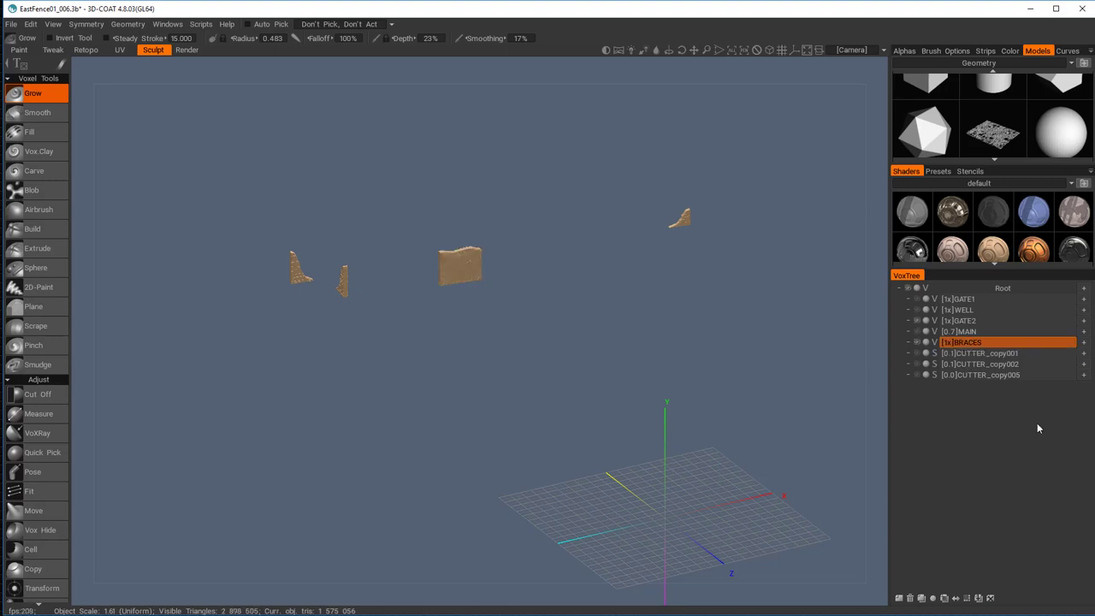
left_click(919, 343)
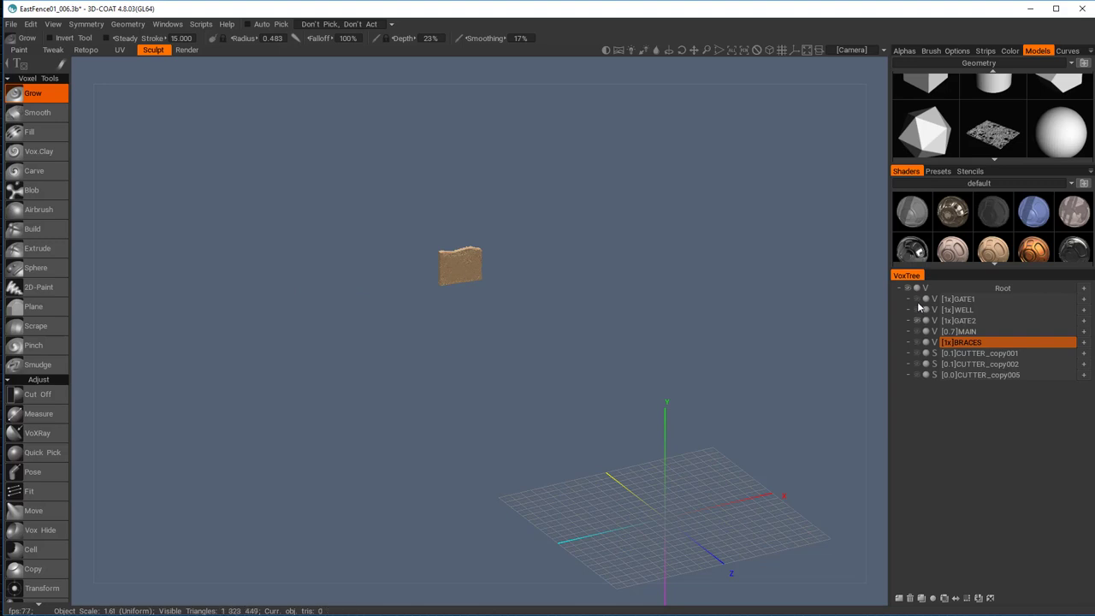
Show GATE1 alongside GATE2, and merge the GATE2 volume into GATE1, moving it rather than keeping a copy
left_click(918, 300)
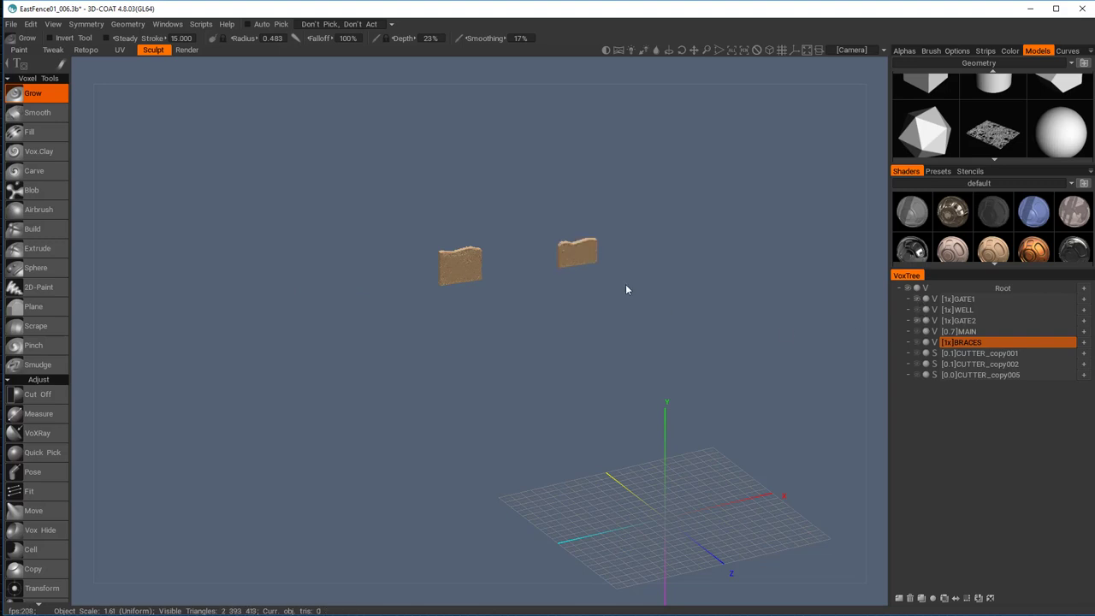
left_click_drag(626, 290, 541, 283)
right_click_drag(562, 220, 711, 390)
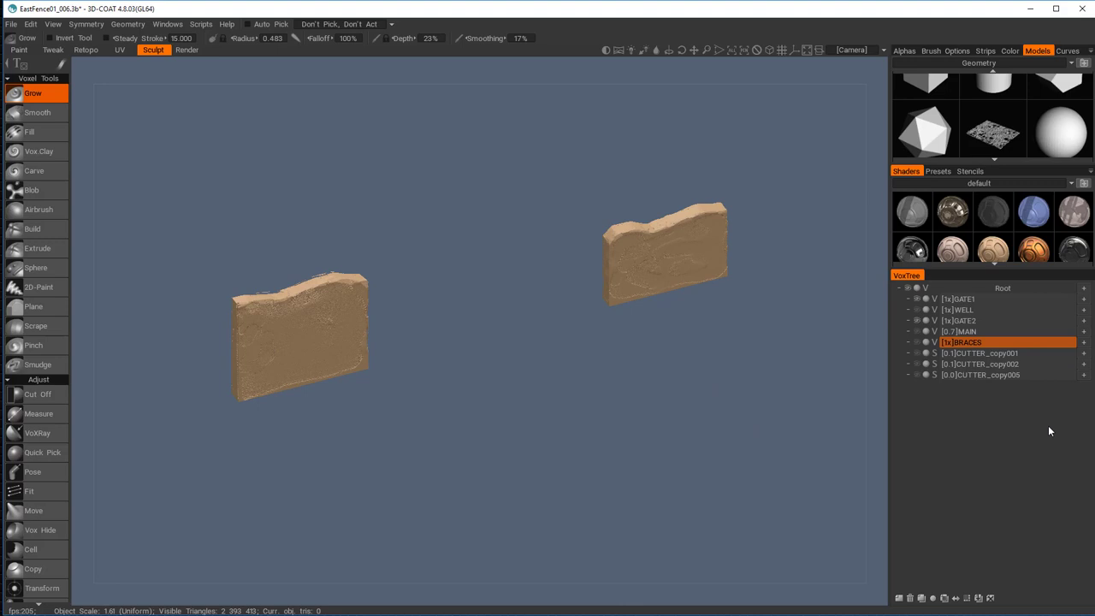
left_click(982, 320)
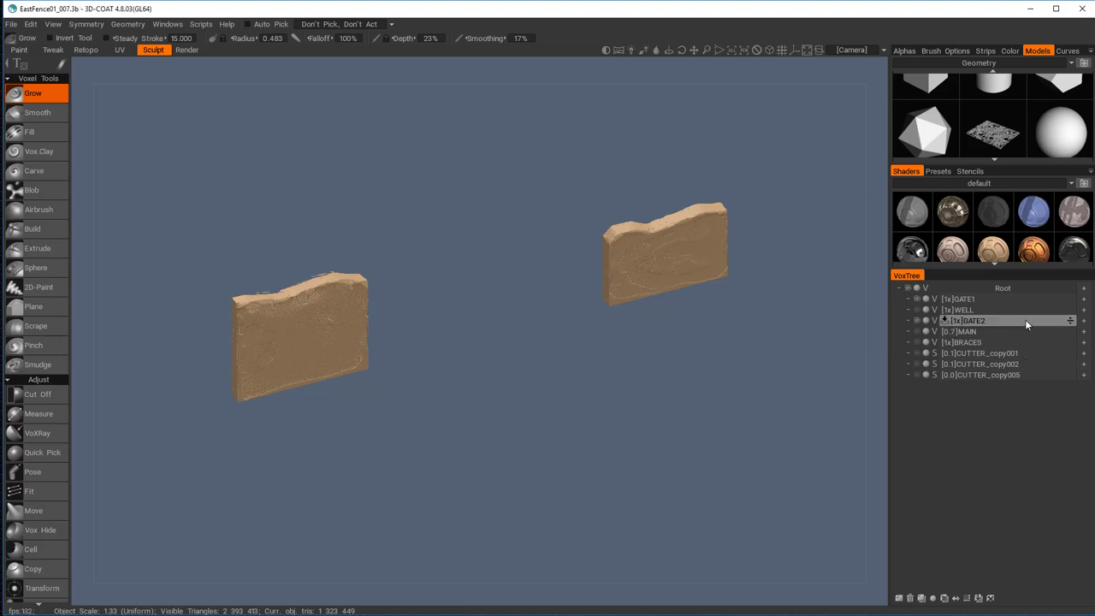
right_click(1025, 319)
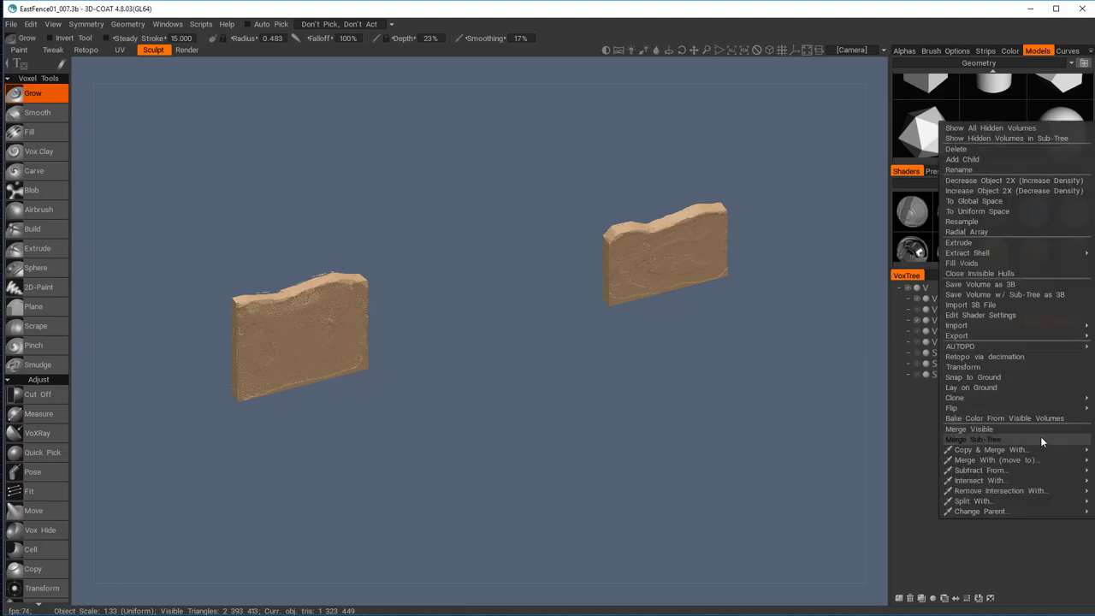
mouse_move(1043, 460)
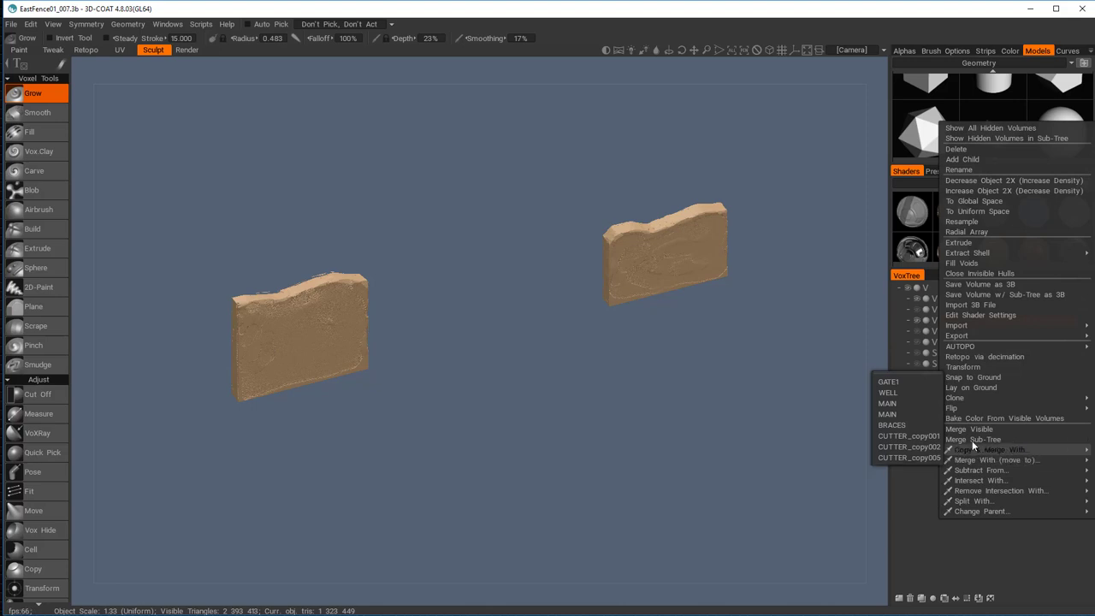
left_click(890, 382)
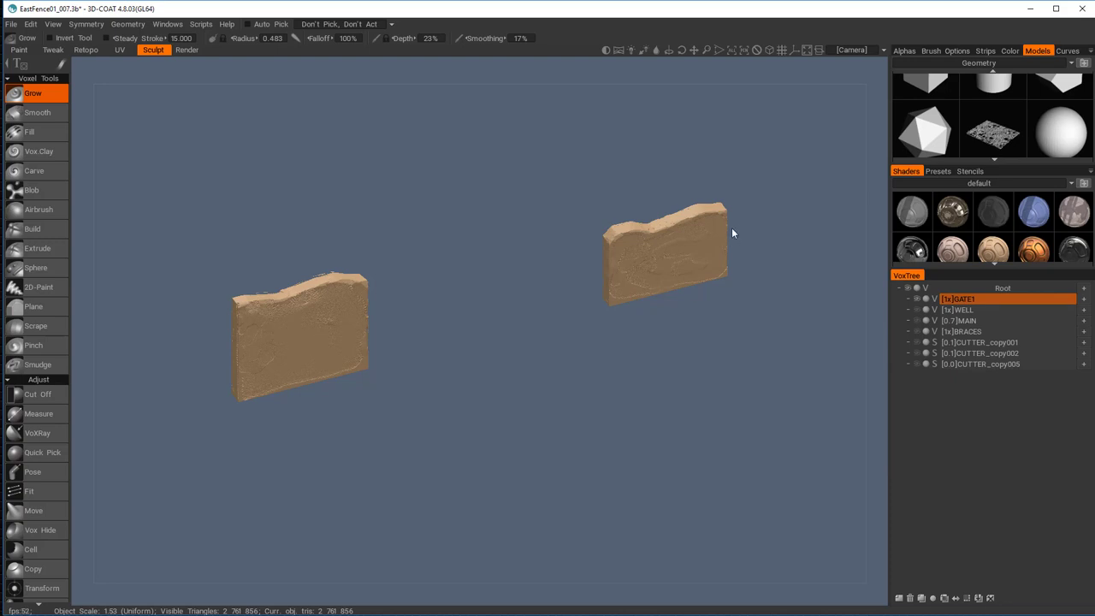
Show the CUTTER_copy001 volume together with GATE1
left_click(917, 320)
left_click(917, 320)
left_click(917, 320)
left_click(917, 320)
left_click(914, 341)
left_click(914, 340)
left_click(915, 340)
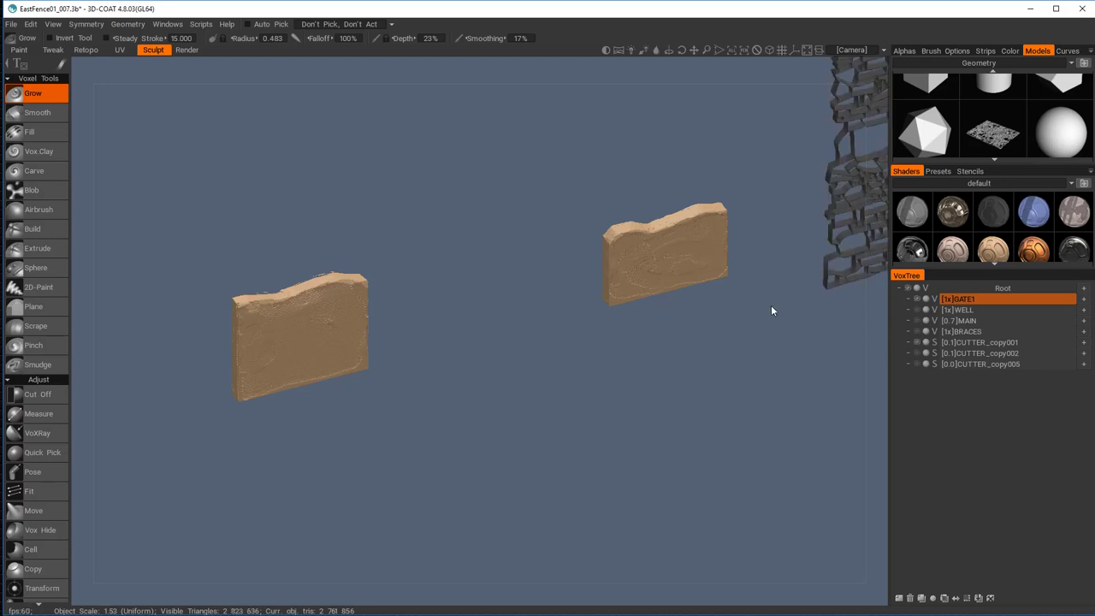
Pick CUTTER_copy001 with Transform and move it alongside the two GATE1 wall pieces, centred between them
left_click_drag(771, 304, 625, 324)
middle_click_drag(625, 324, 792, 342)
right_click_drag(792, 343, 620, 241)
middle_click_drag(686, 302, 694, 327)
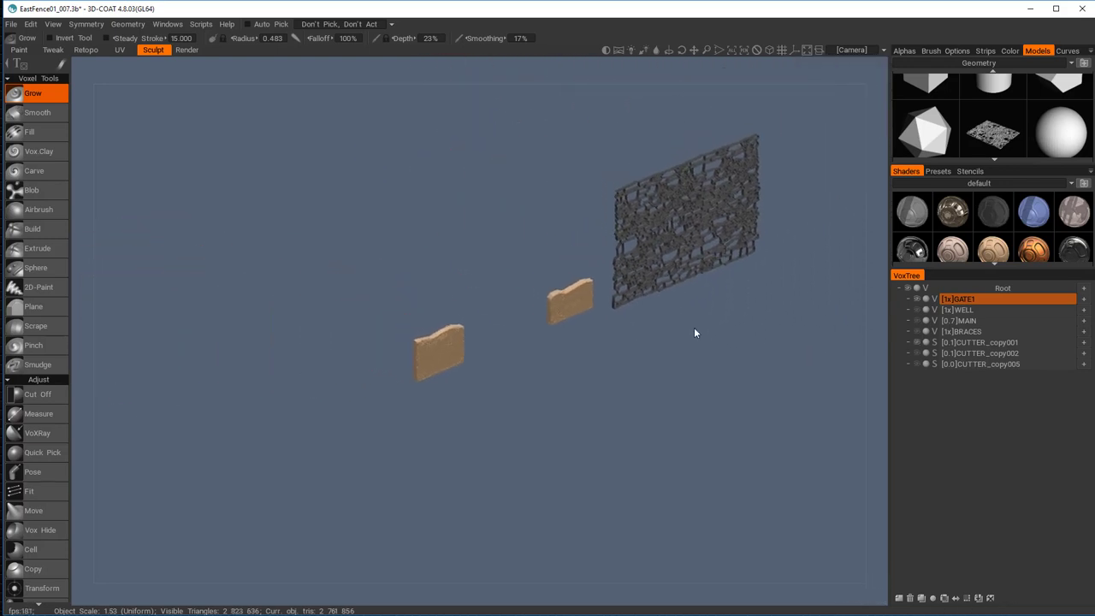
left_click_drag(694, 327, 611, 377)
middle_click_drag(614, 344, 655, 358)
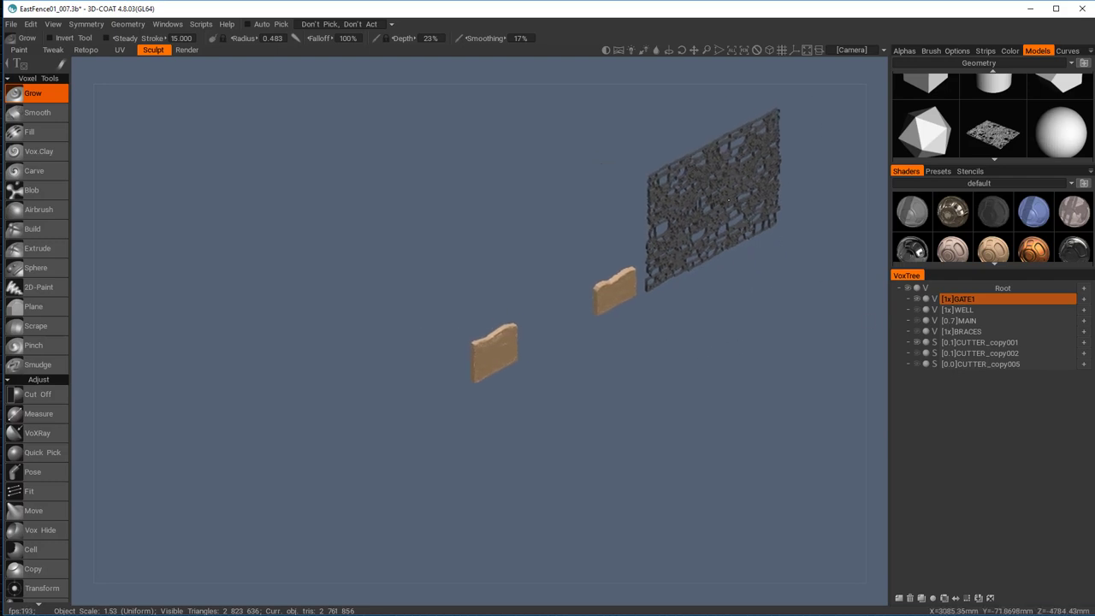
key("h")
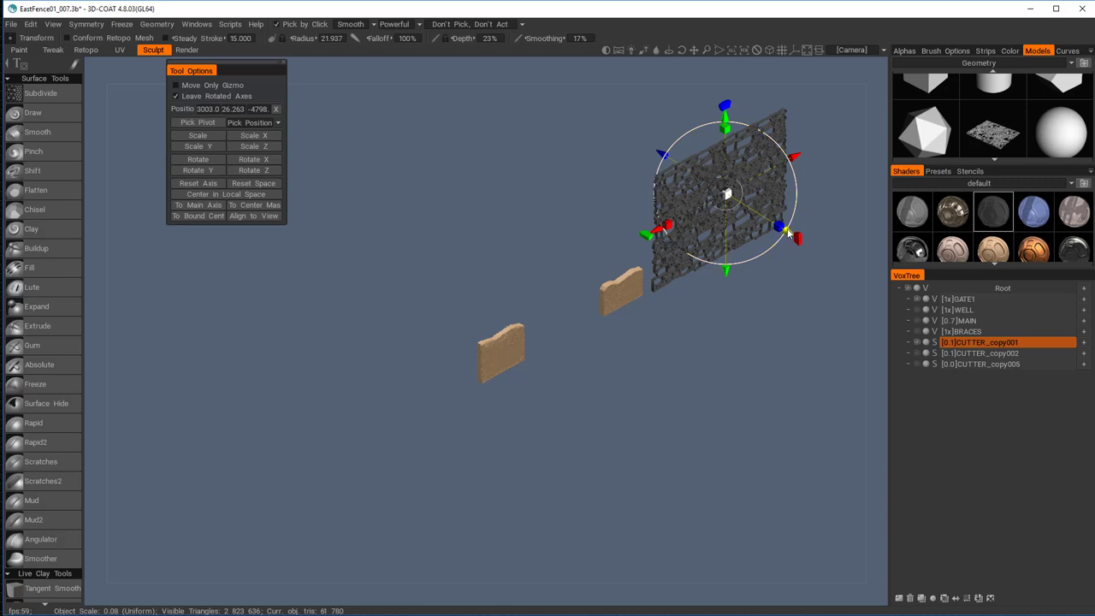
left_click_drag(788, 233, 794, 238)
left_click_drag(697, 335, 718, 379)
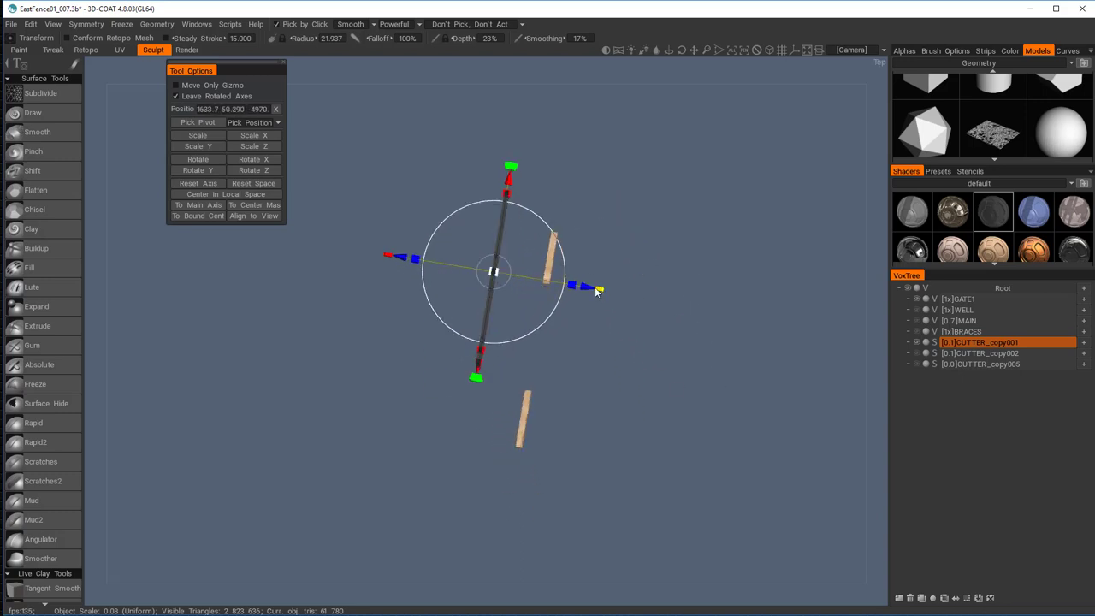
left_click_drag(590, 291, 631, 299)
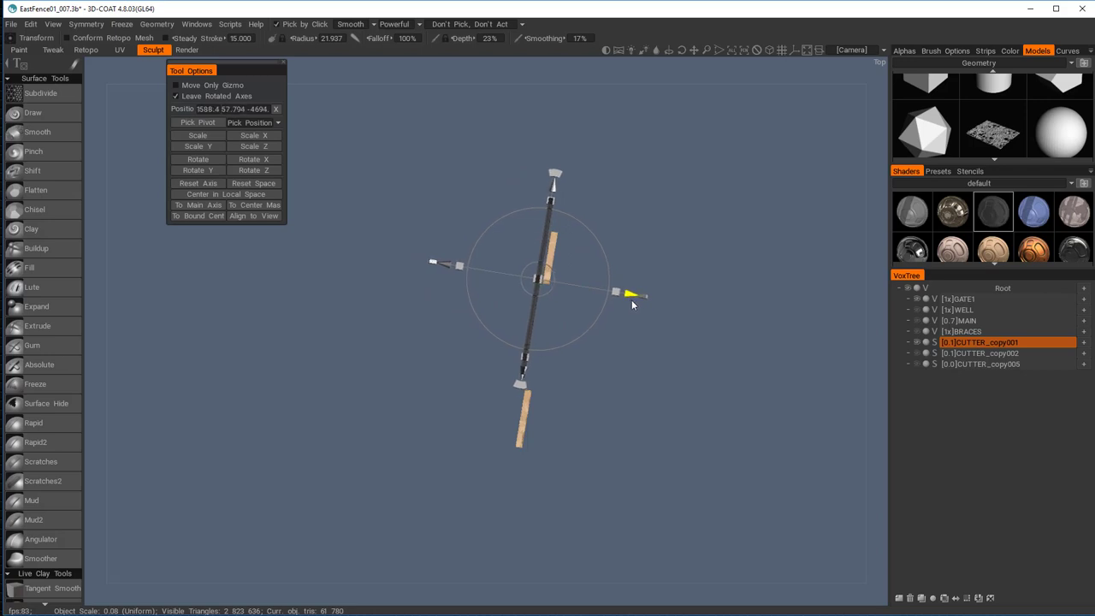
left_click_drag(556, 190, 549, 242)
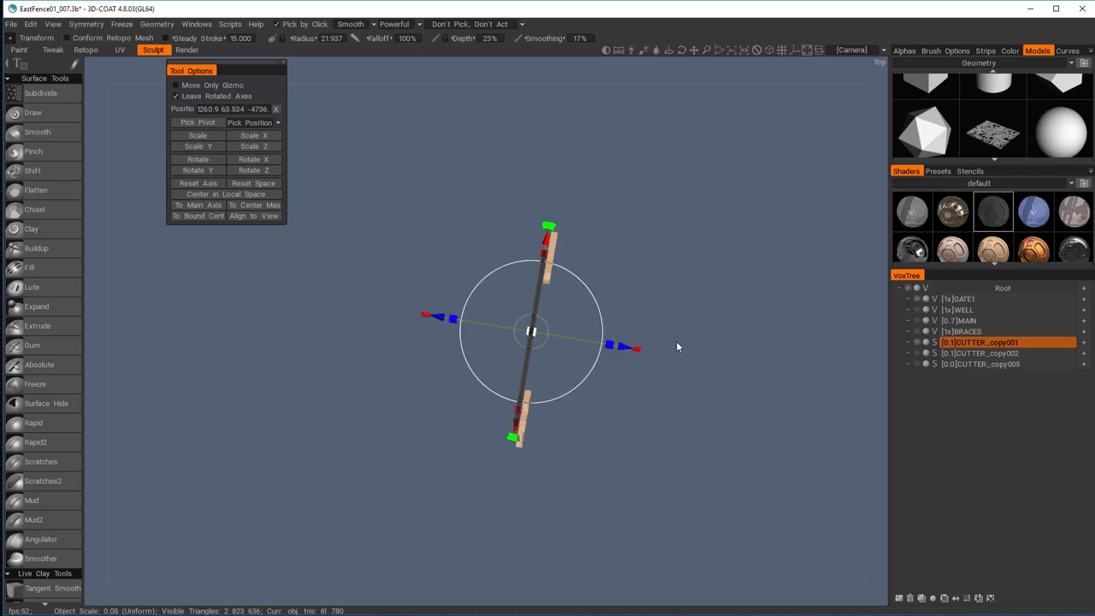
Scale the cutter non-uniformly, lowering its height and adjusting its length to span both gate walls
left_click_drag(676, 340, 625, 183)
middle_click_drag(624, 183, 599, 160)
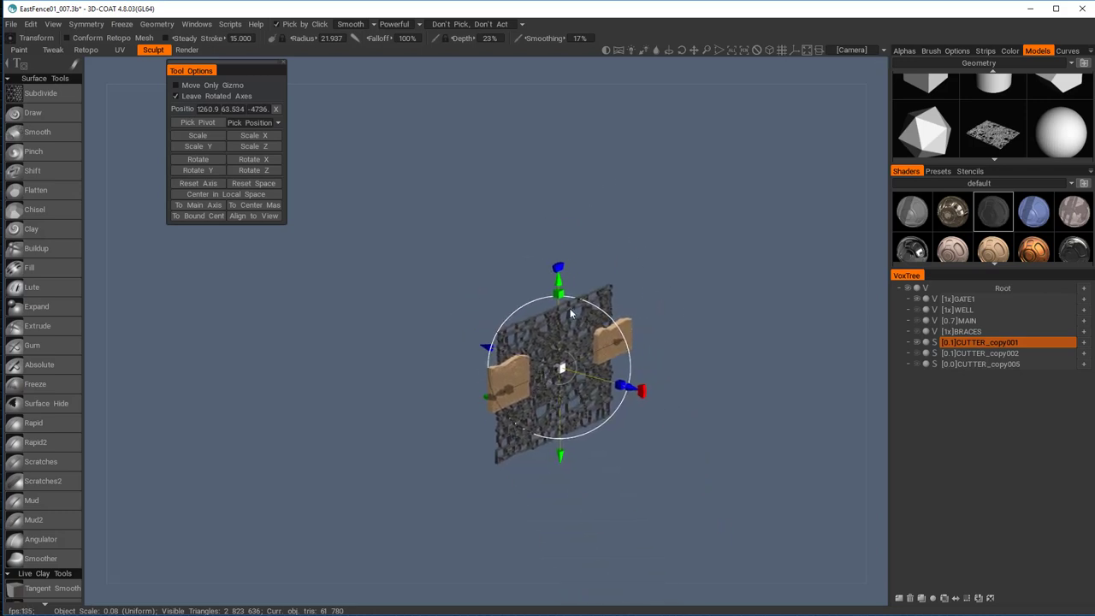
left_click_drag(511, 390, 481, 400)
left_click_drag(561, 297, 557, 326)
left_click_drag(495, 292, 493, 278)
middle_click_drag(493, 278, 481, 215)
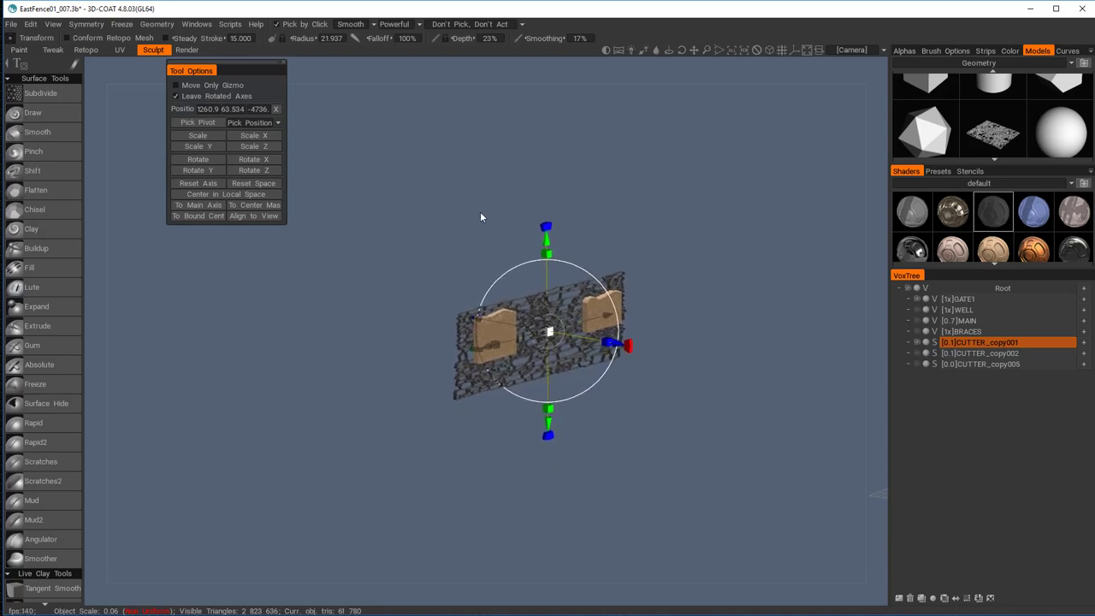
left_click_drag(480, 218, 851, 300)
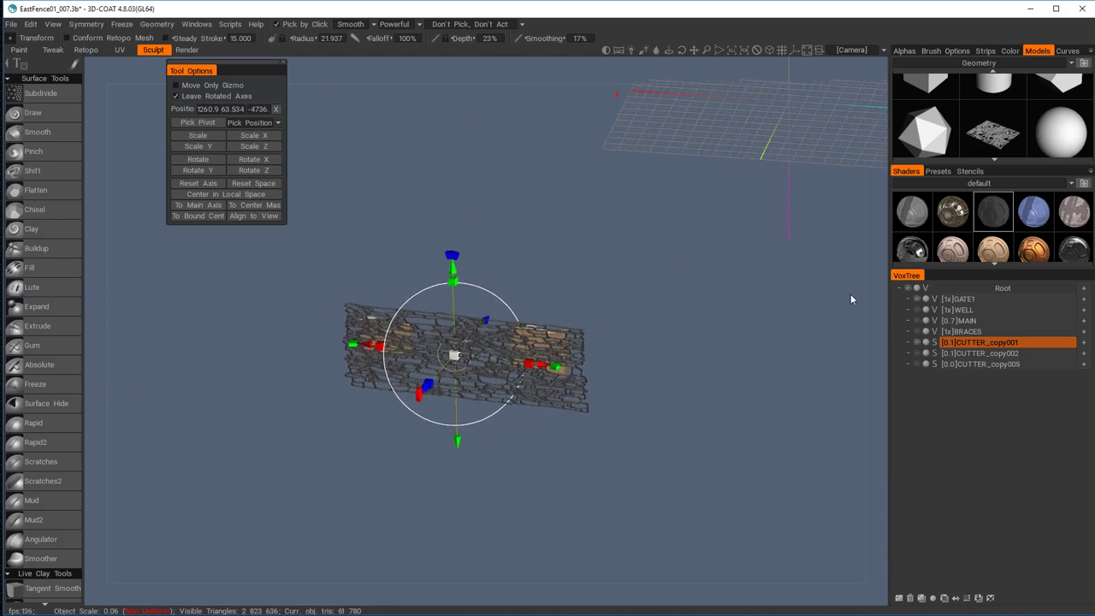
middle_click_drag(850, 300, 852, 299)
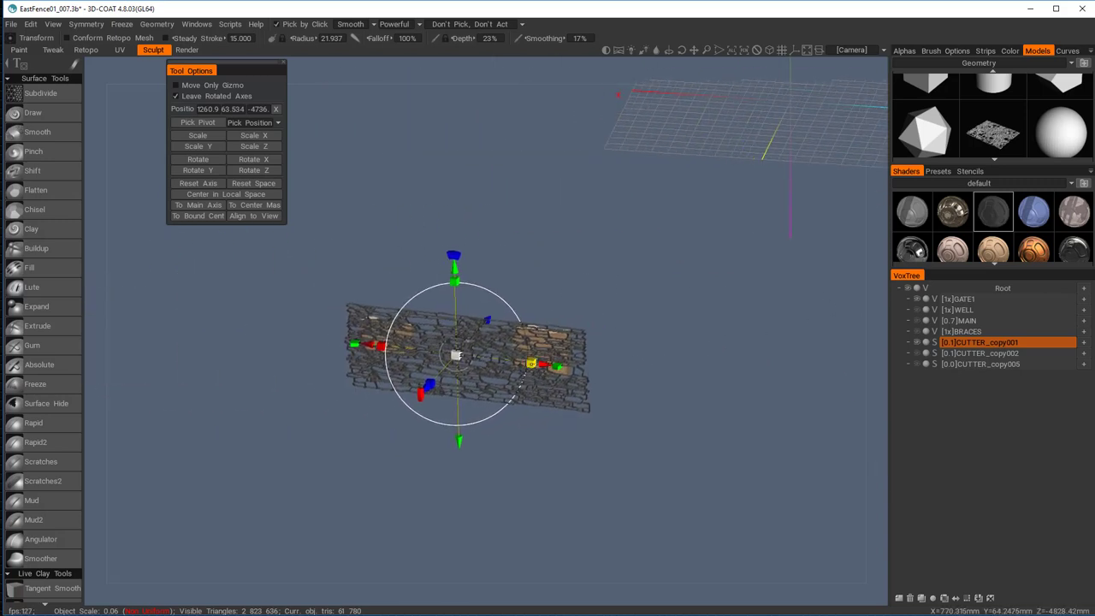
left_click_drag(531, 363, 524, 362)
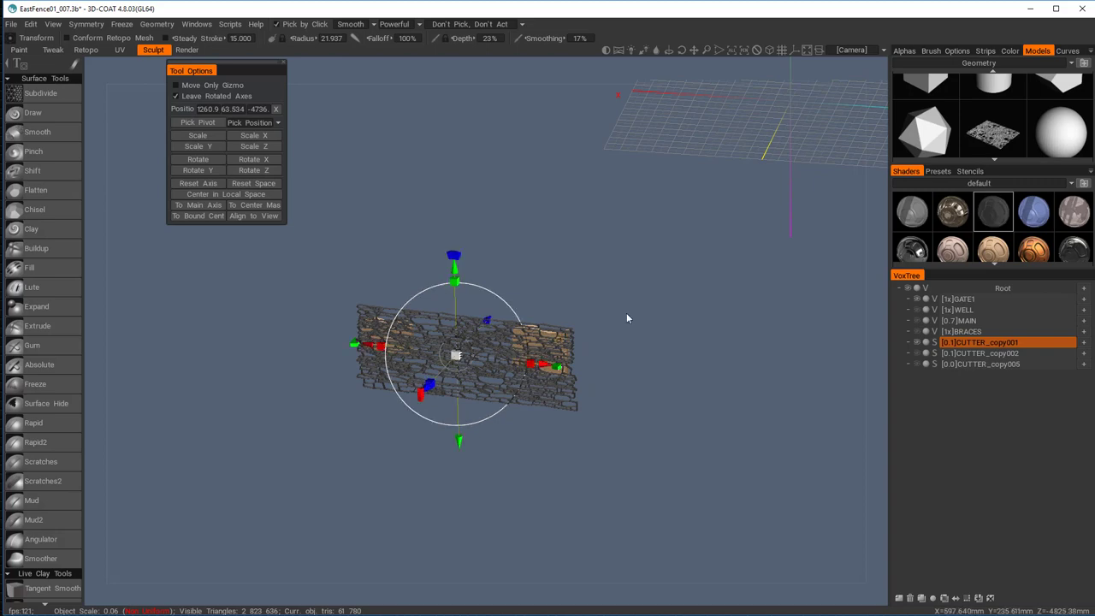
Push the cutter sideways into the near faces of the two gate walls
left_click_drag(627, 318, 657, 400)
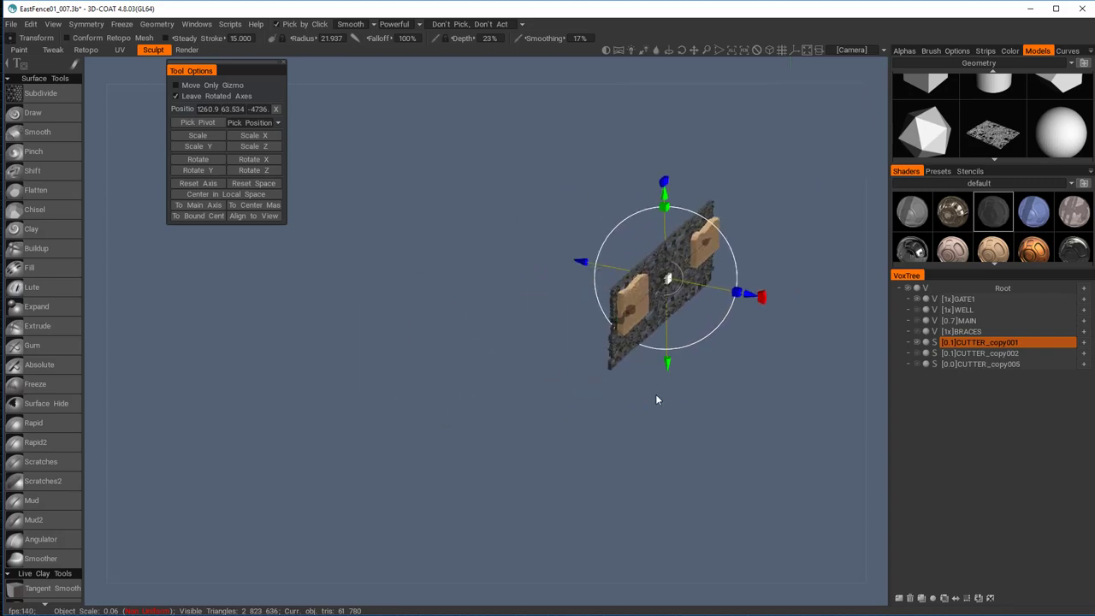
middle_click_drag(796, 283, 665, 316)
right_click_drag(665, 316, 782, 405)
middle_click_drag(782, 364, 643, 440)
right_click_drag(643, 441, 684, 434)
left_click_drag(584, 375, 596, 379)
Duplicate the cutter and subtract one copy from GATE1
left_click(921, 598)
right_click(933, 343)
mouse_move(941, 511)
left_click(849, 434)
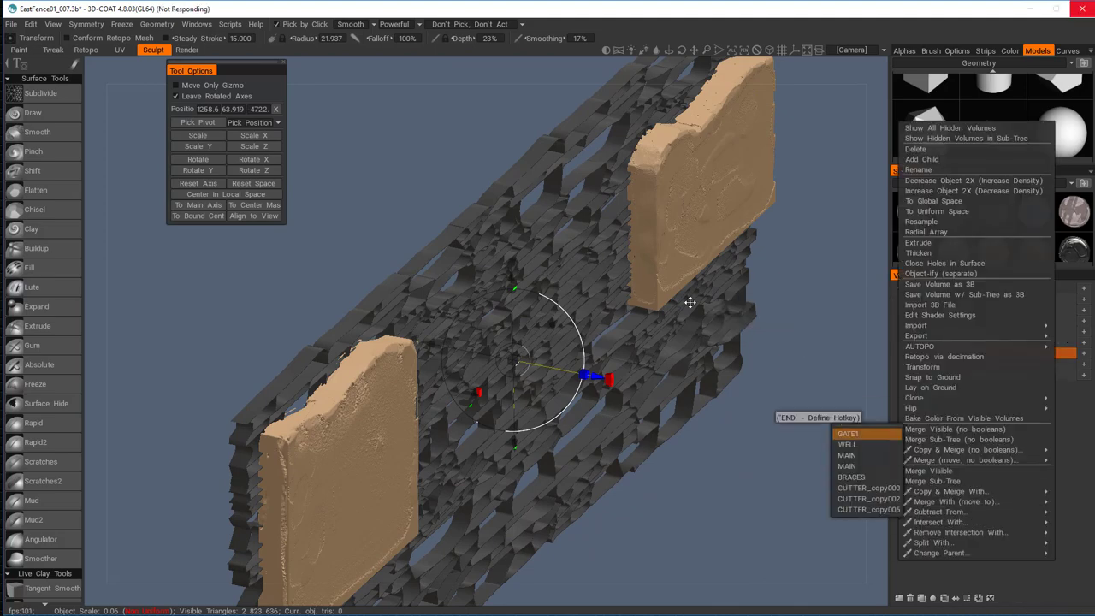
Show the remaining CUTTER_copy001 and shift it into the opposite faces of the gate walls
right_click_drag(691, 302, 634, 265)
middle_click_drag(436, 332, 626, 319)
left_click(917, 342)
key("h")
left_click_drag(735, 356, 873, 373)
left_click_drag(561, 289, 554, 291)
left_click_drag(753, 306, 694, 225)
Subtract the repositioned CUTTER_copy001 from GATE1
right_click(984, 343)
mouse_move(957, 514)
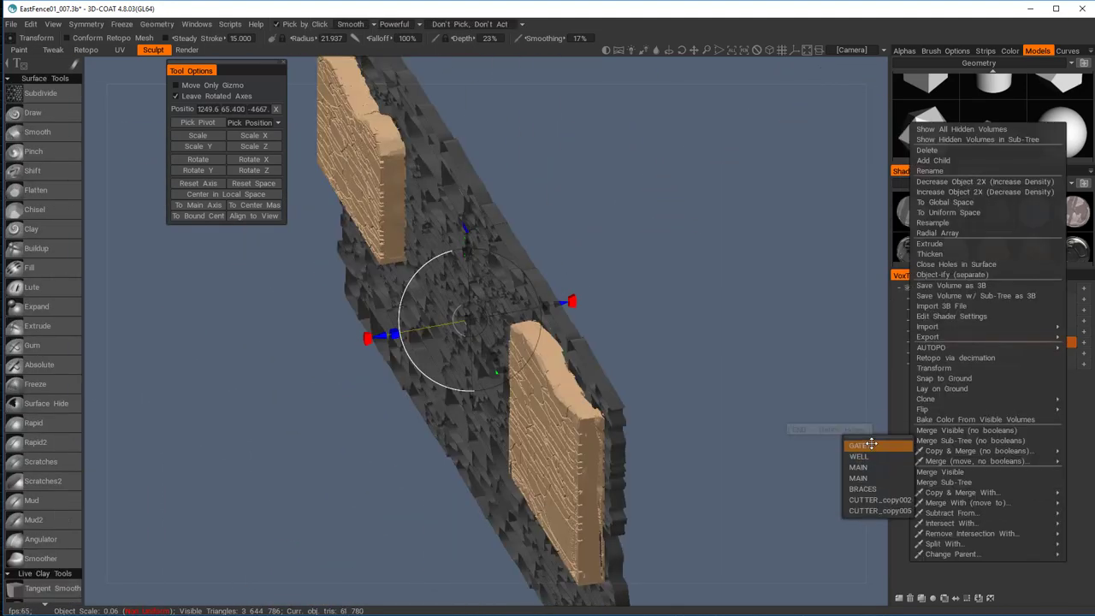
left_click(871, 444)
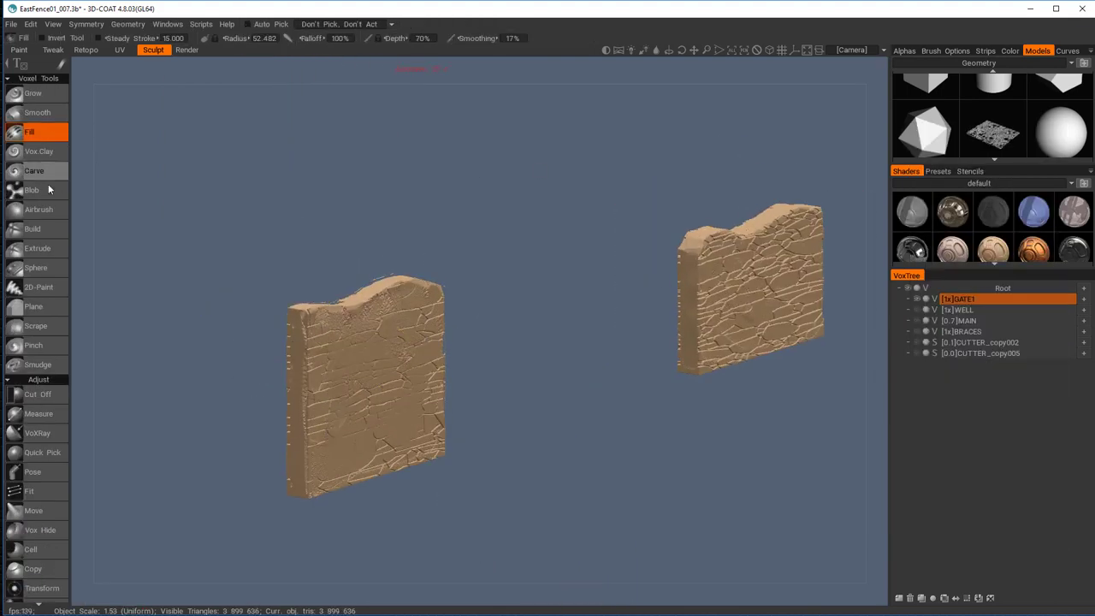
Soften and break up the cut stone lines on the gate walls with Fill and inverted Carve strokes
left_click(41, 171)
middle_click_drag(864, 276, 762, 281)
left_click_drag(762, 281, 744, 281)
left_click(38, 132)
mouse_move(633, 291)
left_mouse_down()
mouse_move(712, 313)
mouse_move(629, 321)
left_mouse_up()
mouse_move(496, 377)
left_mouse_down()
mouse_move(608, 376)
mouse_move(773, 408)
mouse_move(610, 308)
left_mouse_up()
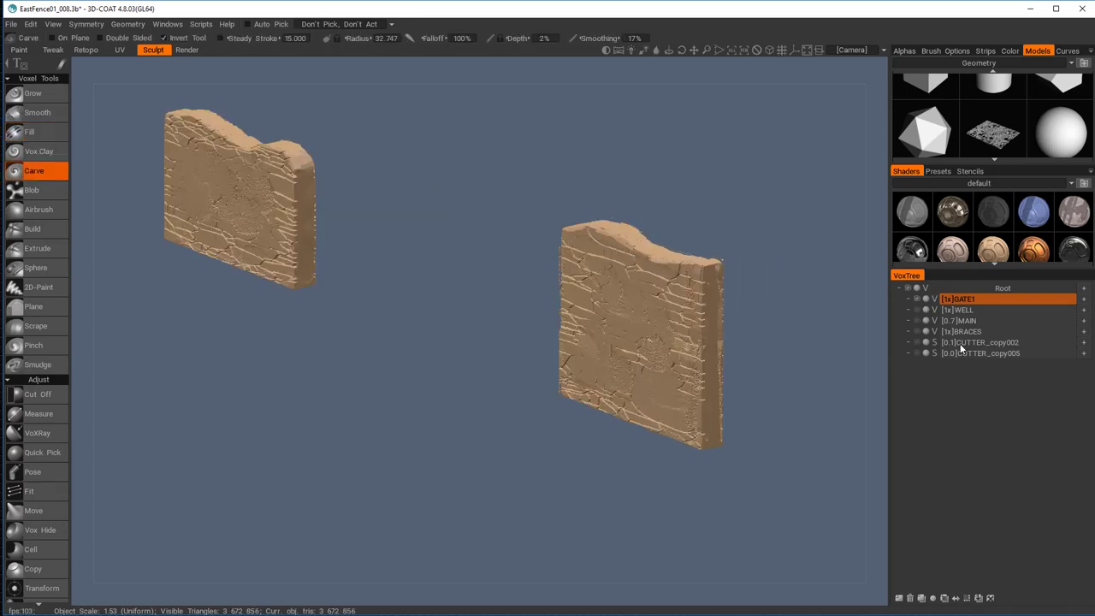
Hide GATE1 and inspect the WELL volume on its own
left_click(917, 300)
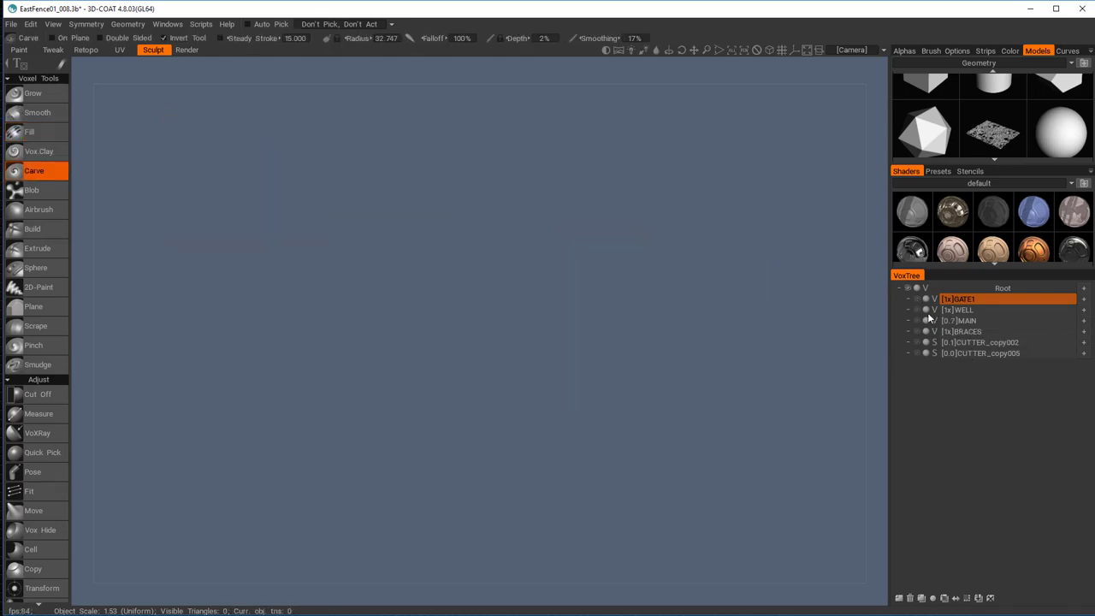
left_click(976, 311)
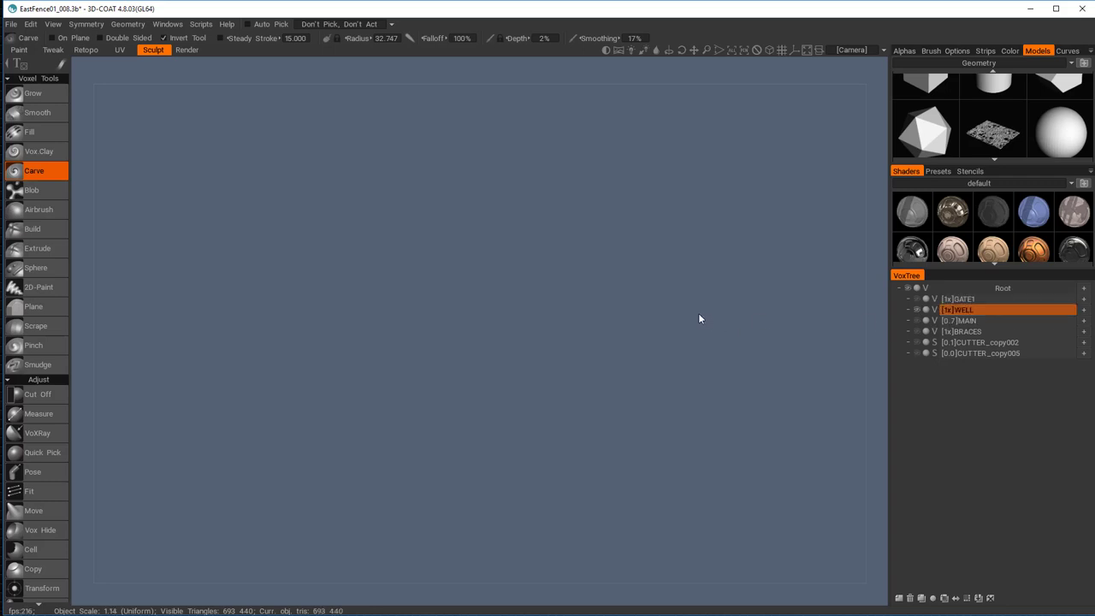
left_click(918, 311)
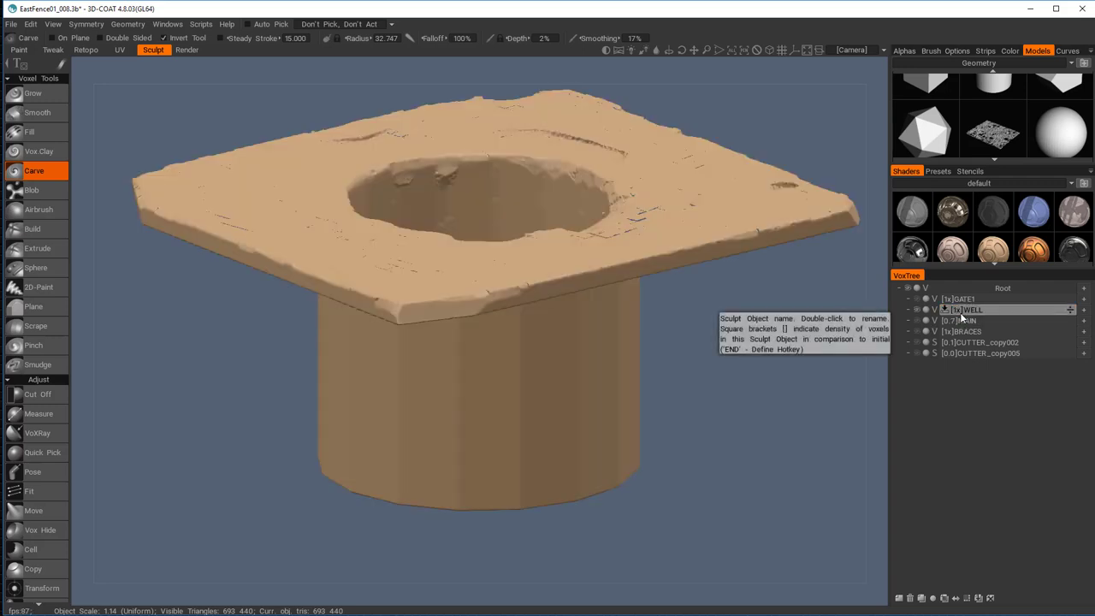
left_click(960, 312)
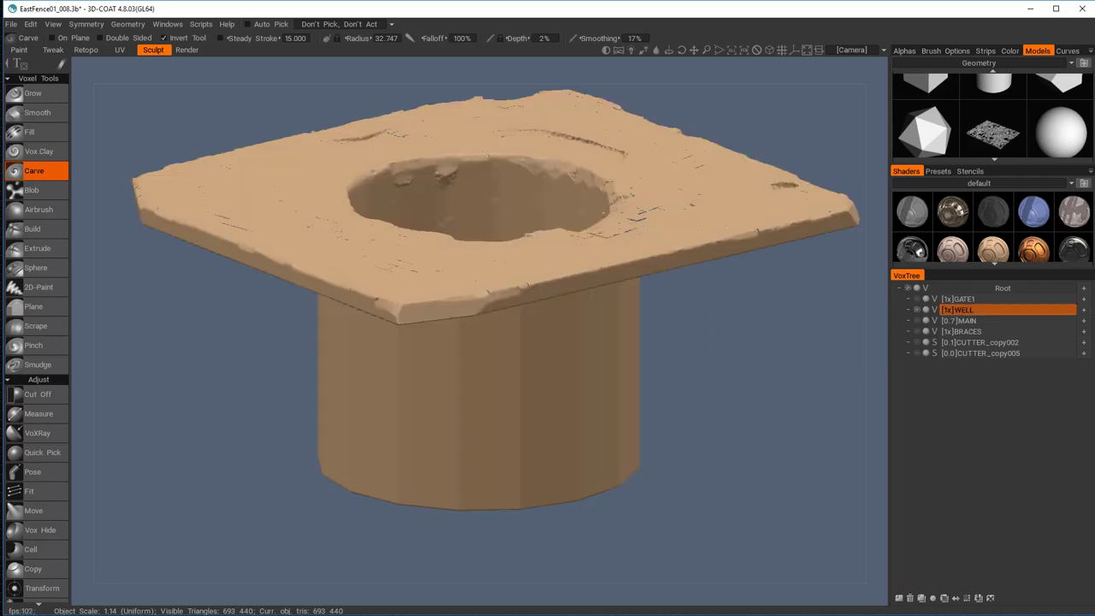
Hide WELL, then show, select and frame the BRACES volume on its own
left_click(916, 309)
left_click(917, 319)
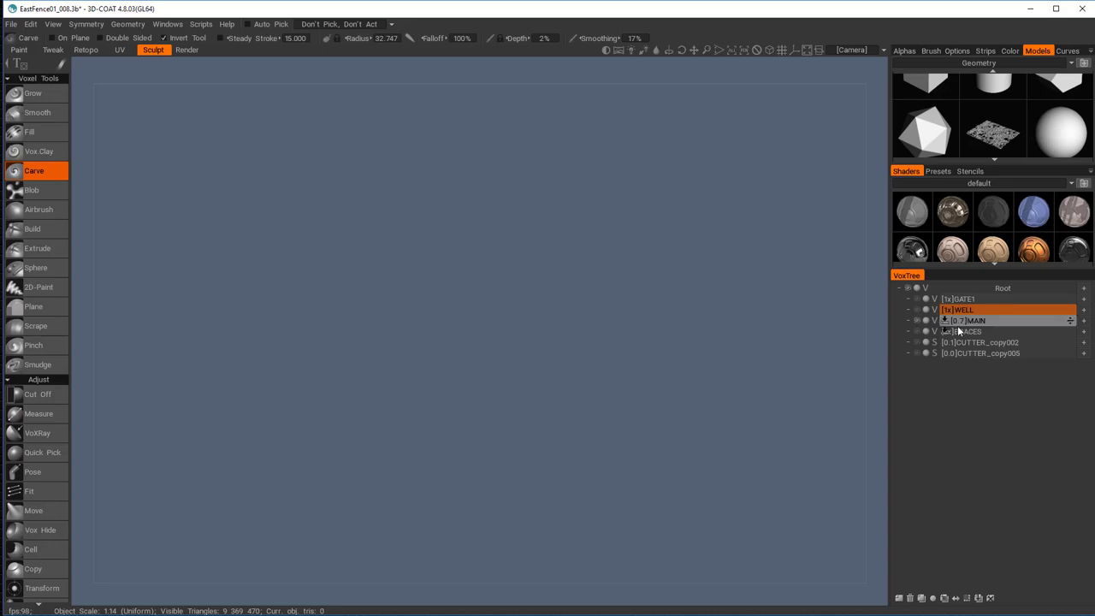
left_click(918, 320)
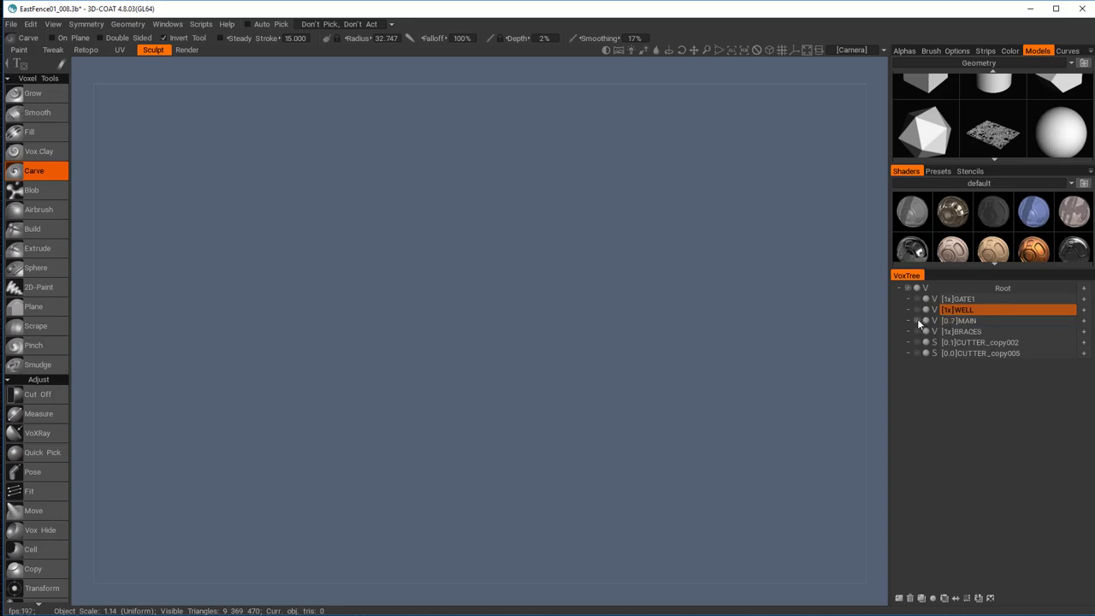
left_click(918, 332)
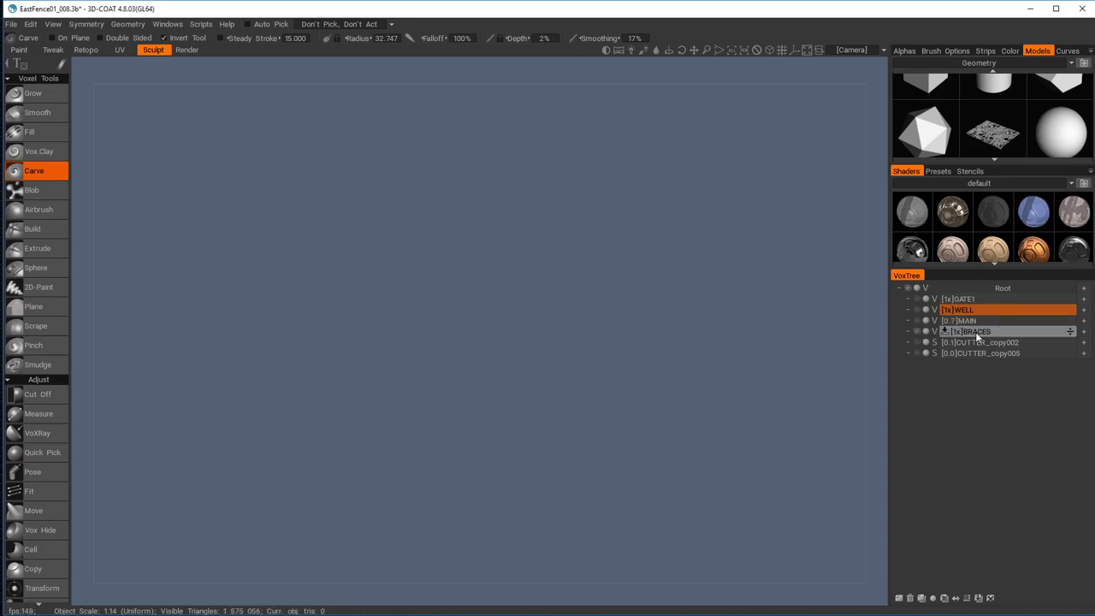
left_click(977, 336)
key("shift+a")
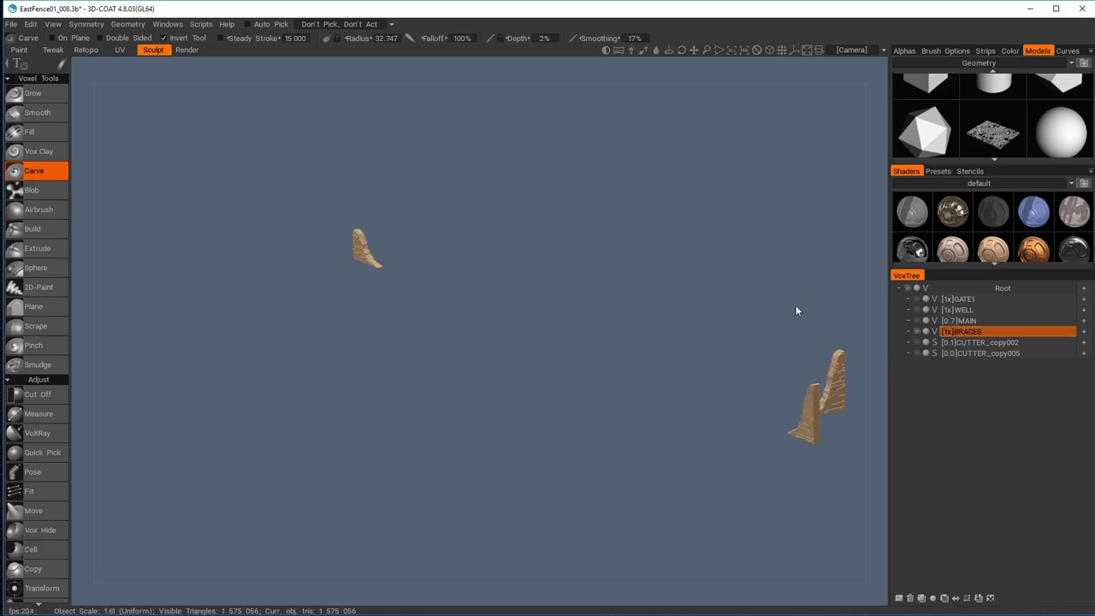
Partly fill the cut stone lines on the first brace's side, try a Carve stroke and undo it
middle_click_drag(653, 252, 522, 221, "alt")
right_click_drag(521, 220, 752, 317, "alt")
middle_click_drag(752, 318, 406, 188, "alt")
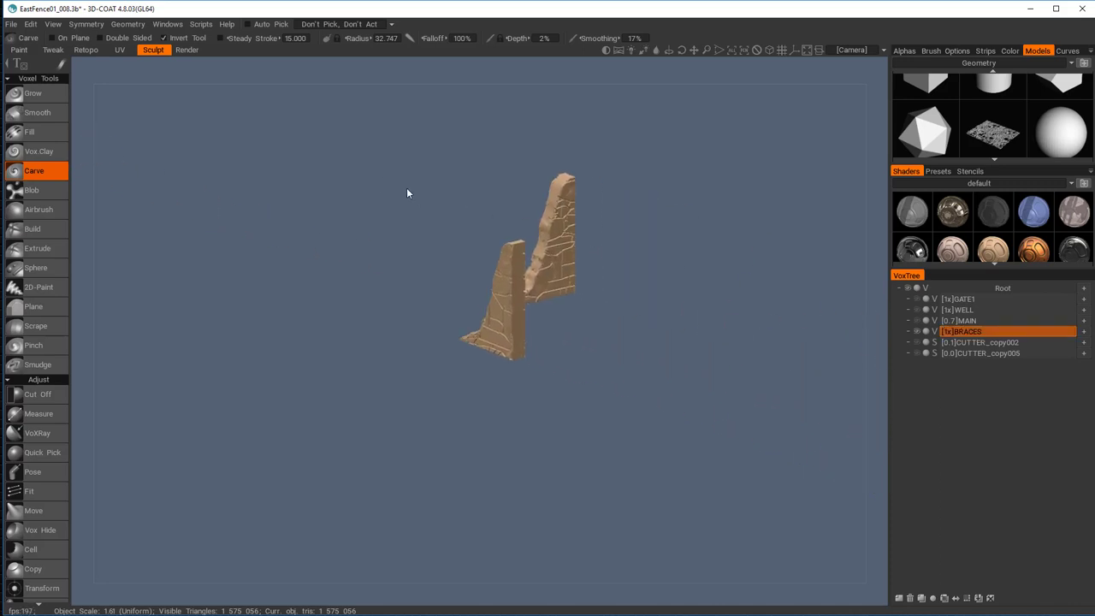
right_click_drag(406, 188, 571, 360, "alt")
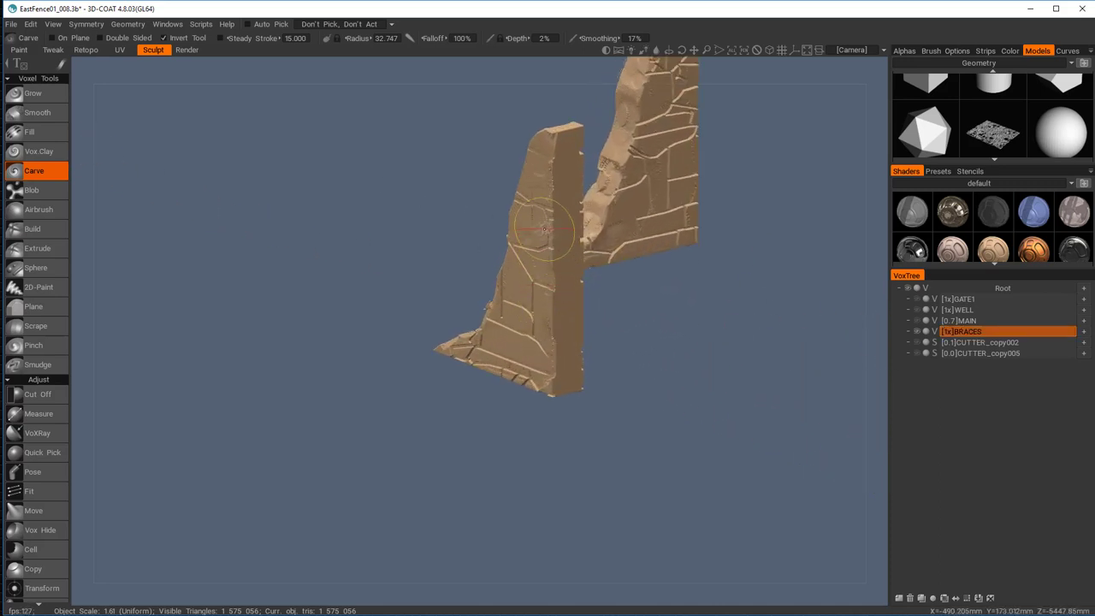
right_click_drag(556, 227, 608, 338, "alt")
middle_click_drag(607, 338, 608, 426, "alt")
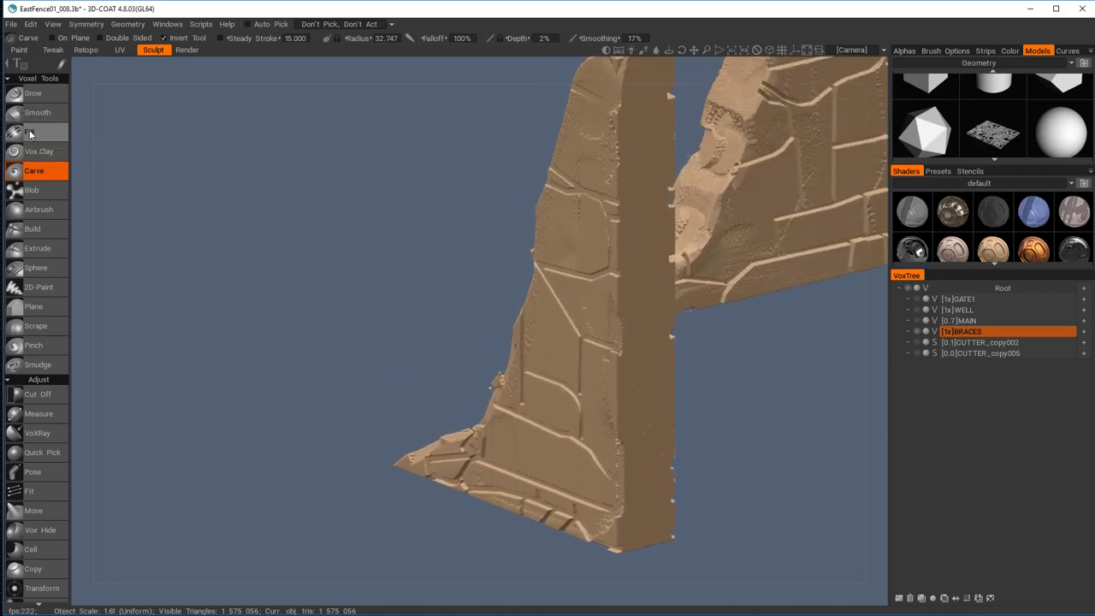
left_click(30, 132)
mouse_move(556, 325)
left_mouse_down()
mouse_move(581, 308)
mouse_move(582, 256)
mouse_move(593, 244)
mouse_move(567, 215)
mouse_move(571, 357)
mouse_move(559, 409)
left_mouse_up()
left_click(35, 171)
left_click_drag(555, 350, 559, 378)
key("ctrl+z")
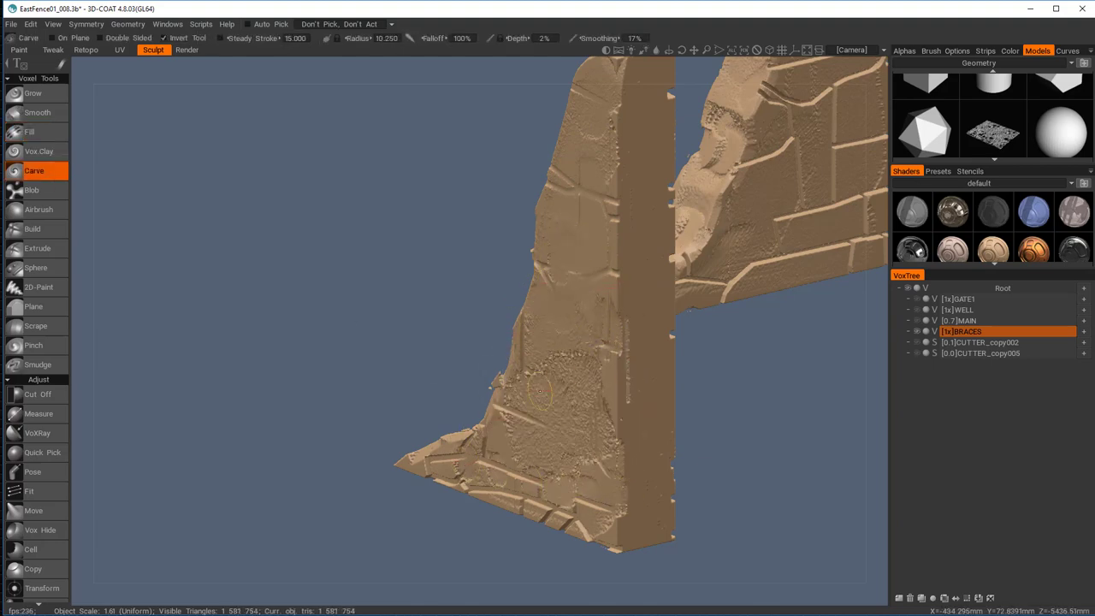
Partly fill the stone lines on the brace's front face and switch to the Carve brush
scroll(505, 442, "down", 3)
left_click(39, 133)
key("KP_2")
left_click_drag(657, 484, 591, 295)
left_click(34, 171)
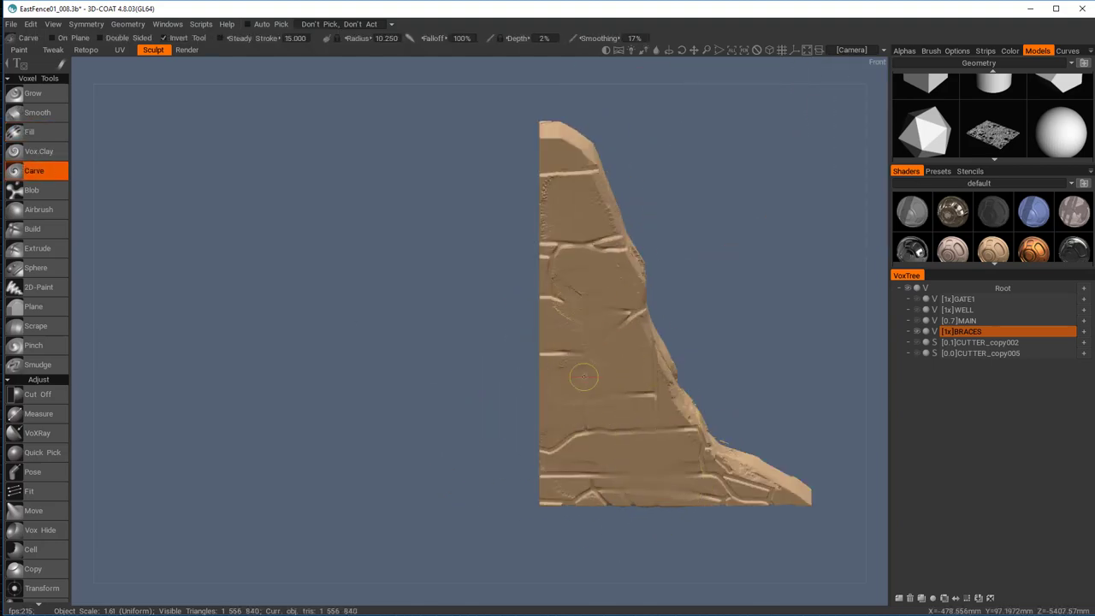
Fill stone lines on the next brace from both sides and undo the last stroke
key("KP_6")
middle_click_drag(682, 368, 513, 282)
left_click(34, 132)
left_click_drag(539, 312, 514, 205)
key("KP_4")
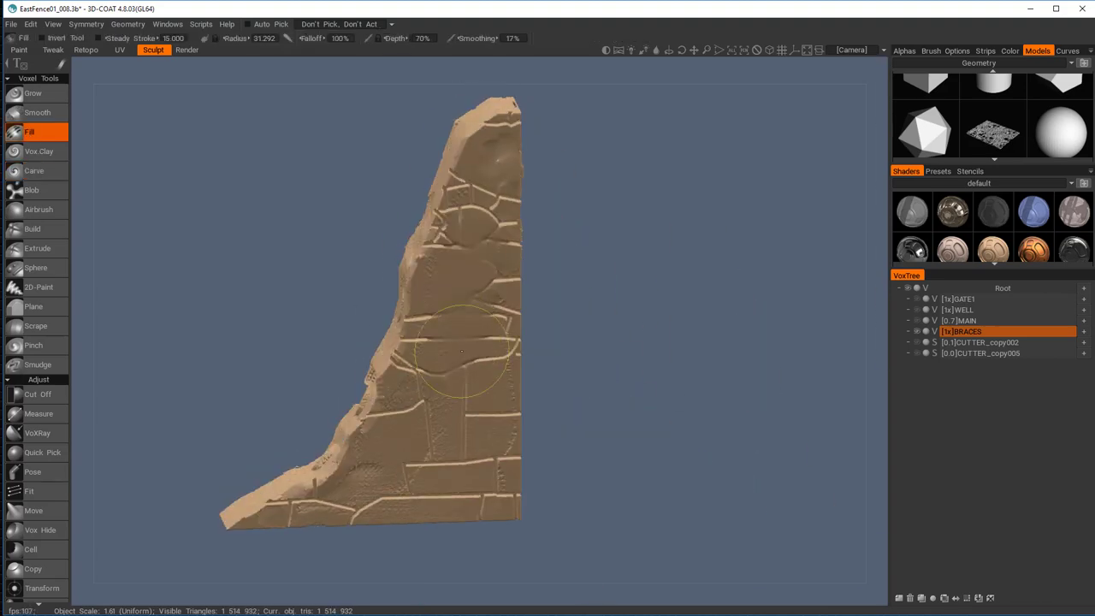
left_click_drag(454, 462, 484, 202)
key("ctrl+z")
Touch up the cut stone lines on the remaining brace faces with the Fill and Carve brushes
middle_click_drag(325, 359, 605, 381)
key("KP_2")
left_click(38, 395)
key("KP_4")
left_click(34, 171)
middle_click_drag(448, 323, 788, 412)
scroll(789, 412, "down", 10)
scroll(547, 342, "up", 10)
left_click(34, 133)
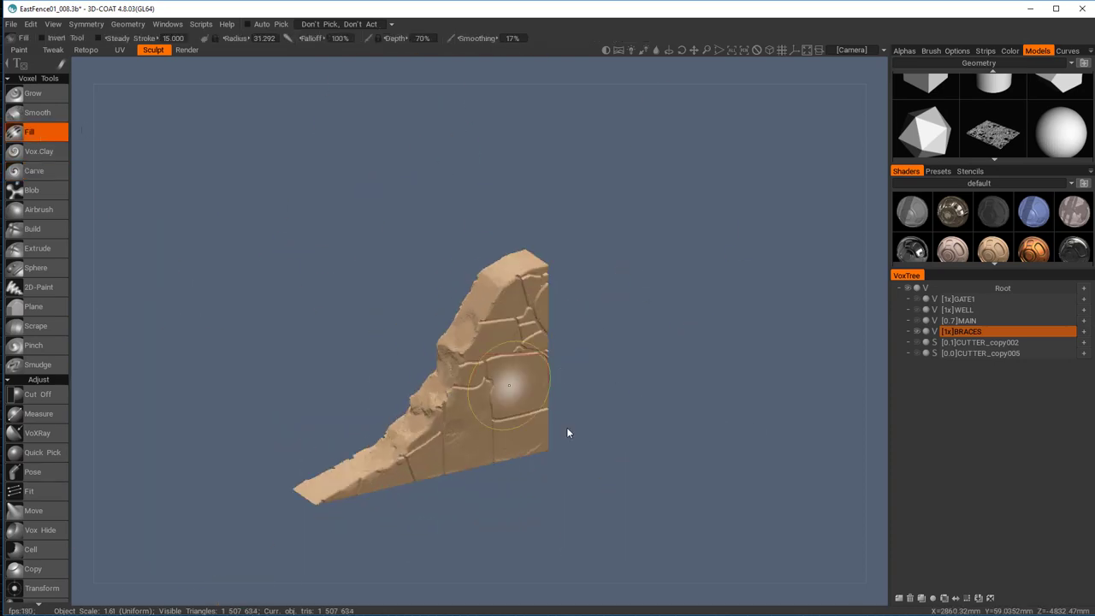
key("KP_8")
left_click(38, 152)
left_click(34, 171)
key("KP_2")
Hide BRACES, then show MAIN and make it the current volume
left_click(917, 331)
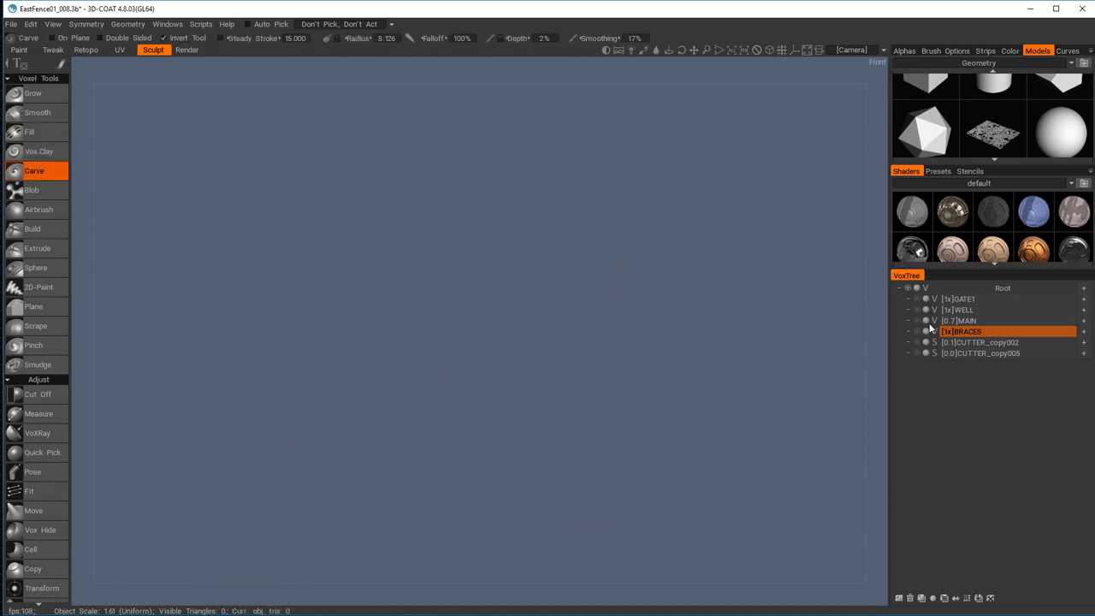
left_click(917, 321)
middle_click_drag(462, 317, 534, 333)
key("h")
Carve worn patches over the stone lines on the front face of MAIN's short wall segment, with a brush radius of about 40
left_click_drag(467, 349, 541, 318)
middle_click_drag(575, 319, 858, 338)
left_click_drag(468, 340, 484, 322)
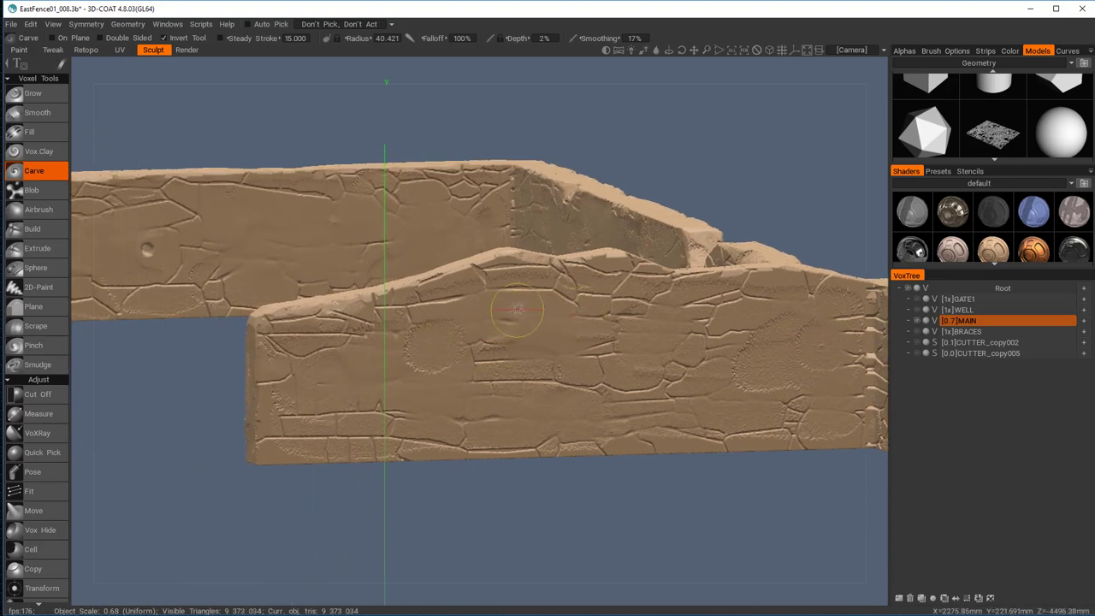
left_click(384, 365)
left_click(361, 386)
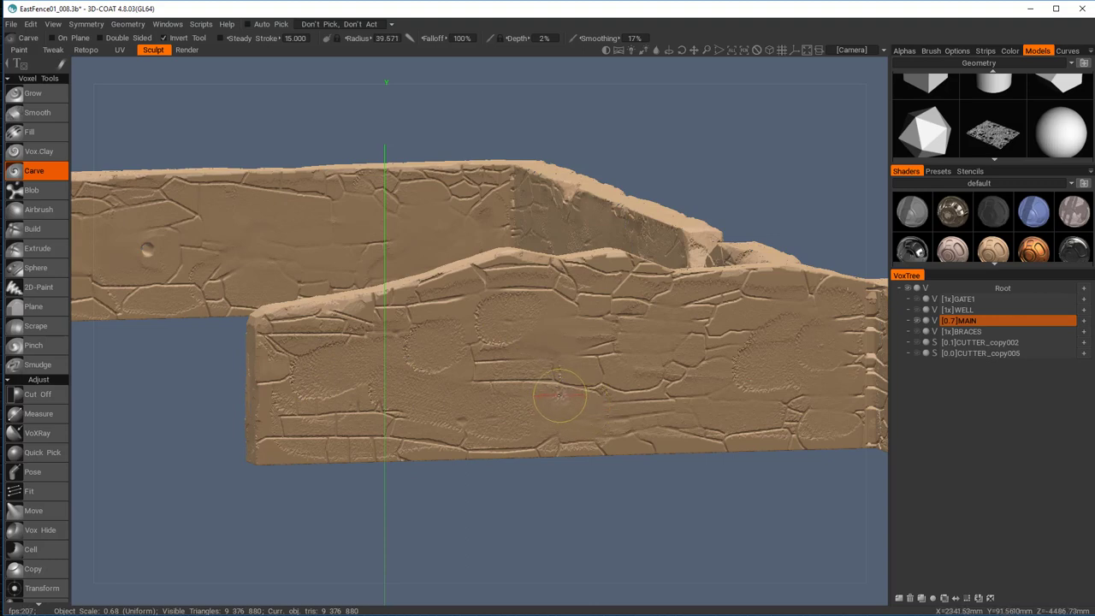
left_click_drag(369, 360, 407, 369)
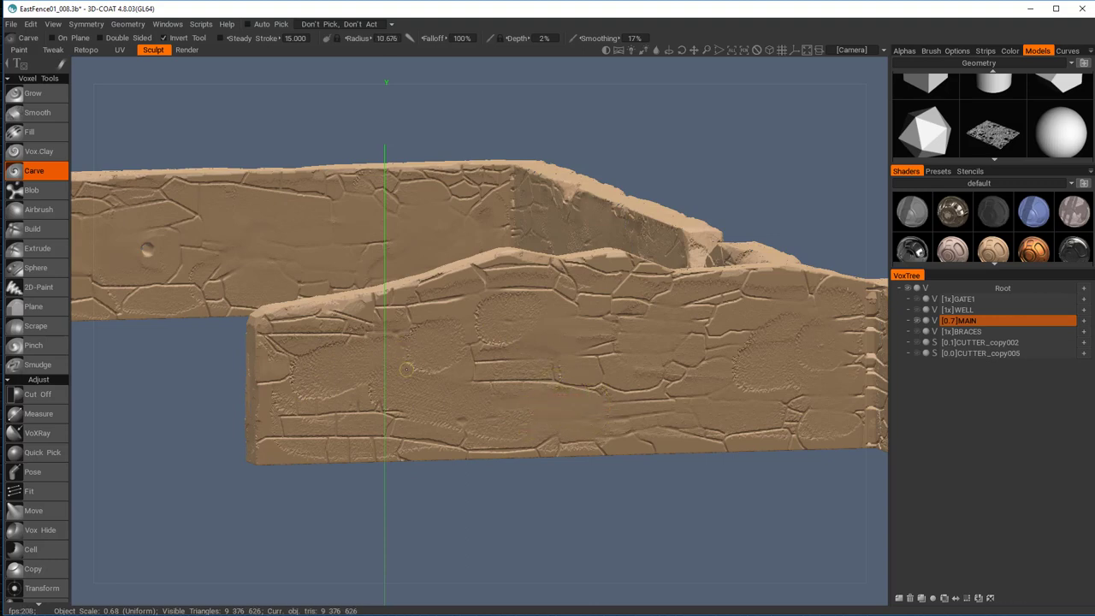
Carve worn patches around MAIN's wall corner and along the adjoining long wall with the Carve brush
middle_click_drag(745, 349, 563, 371)
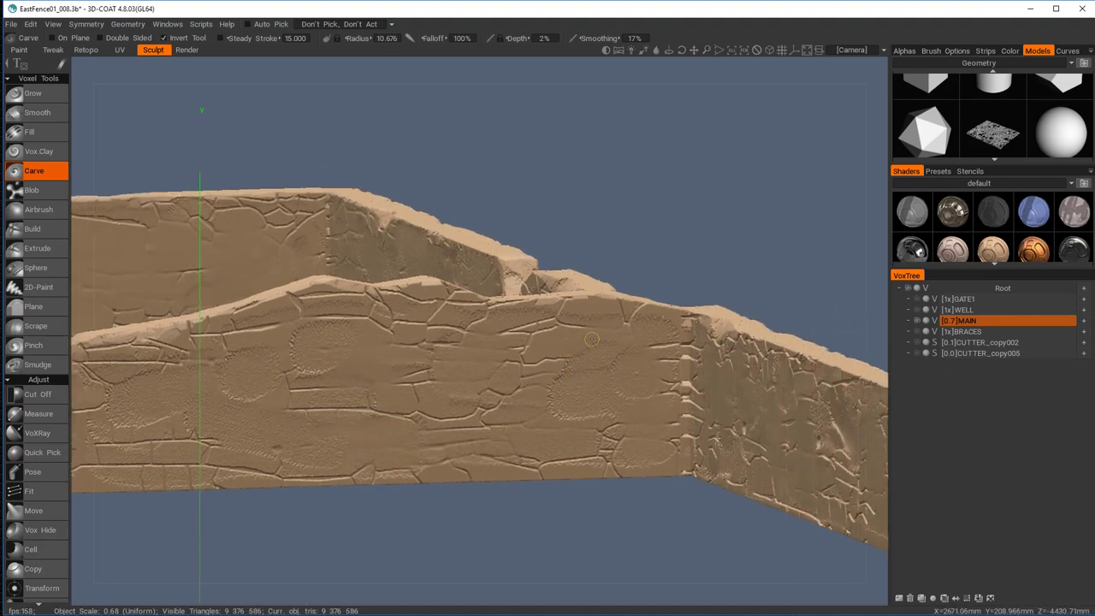
left_click_drag(429, 415, 283, 412, "alt")
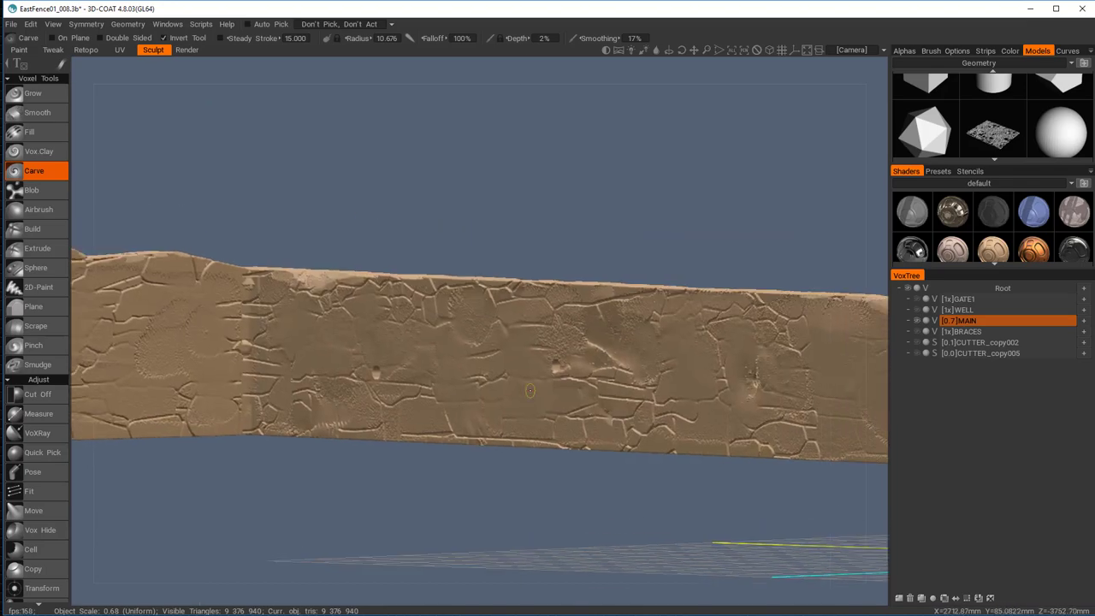
right_click_drag(685, 368, 736, 368)
middle_click_drag(787, 372, 137, 369)
right_click_drag(801, 377, 497, 419)
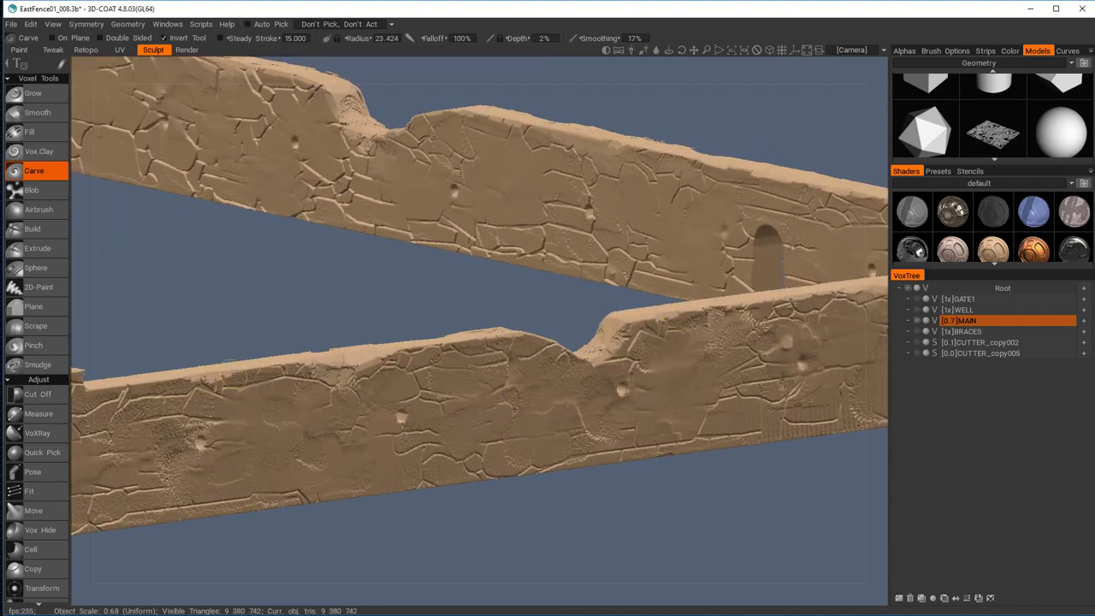
Carve worn patches across the stone face of the tall wall piece with the window opening
mouse_move(490, 417)
left_mouse_down("alt")
mouse_move(573, 372)
mouse_move(489, 386)
mouse_move(587, 266)
left_mouse_up("alt")
left_click_drag(578, 270, 600, 262)
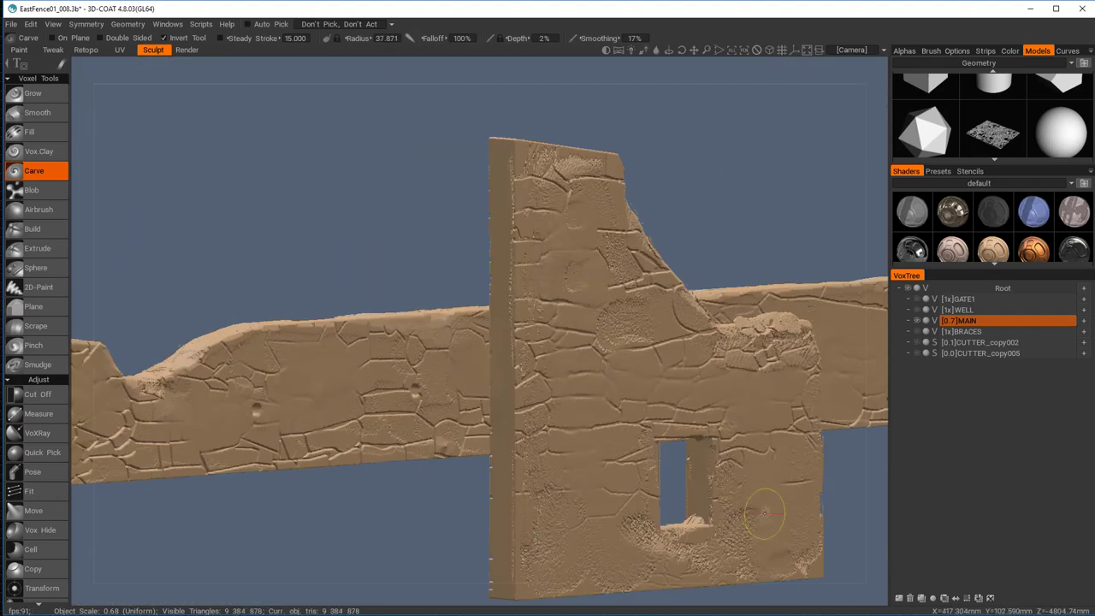
left_click_drag(692, 383, 746, 408)
left_click_drag(746, 480, 787, 525)
left_click_drag(597, 397, 588, 453)
Soften the stone pattern on the narrow freestanding wall piece beside the windowed wall with the Carve brush
left_click_drag(601, 316, 674, 462, "alt")
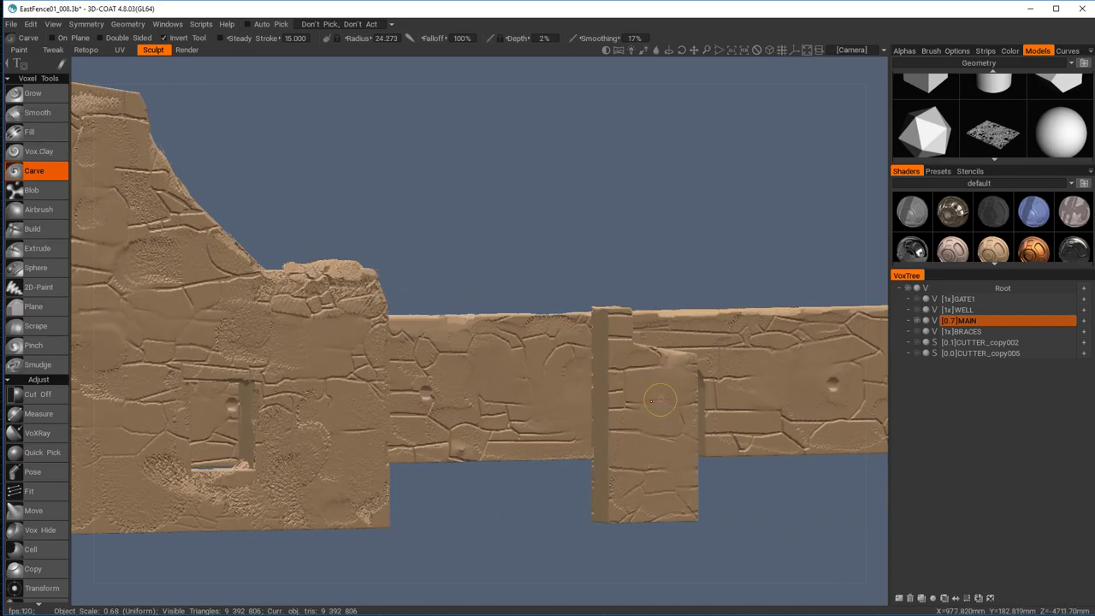
middle_click_drag(674, 462, 582, 487)
middle_click_drag(697, 413, 487, 400)
middle_click_drag(768, 395, 489, 423)
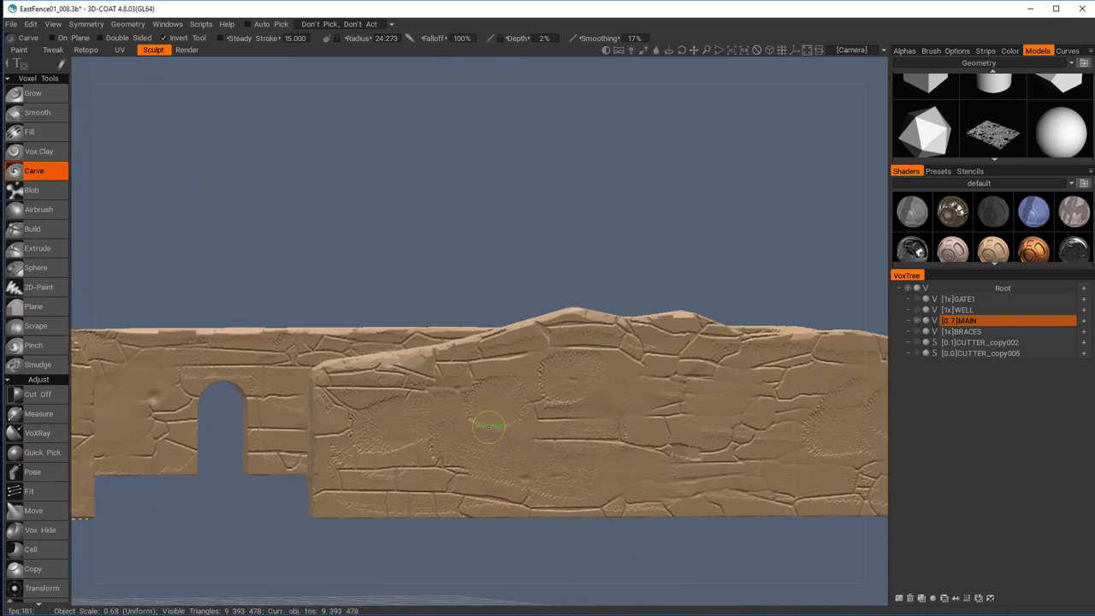
Carve worn patches along the stone face of the long wall up to its square-cut free end
left_click_drag(489, 423, 750, 470, "alt")
middle_click_drag(751, 470, 855, 402)
middle_click_drag(376, 411, 770, 326)
middle_click_drag(317, 475, 709, 398)
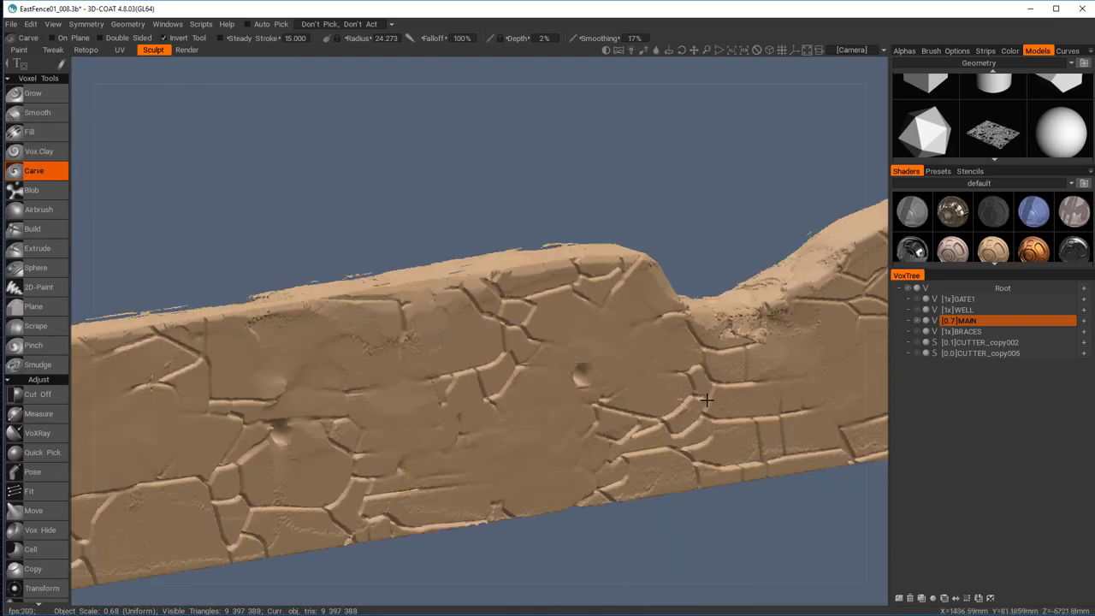
middle_click_drag(163, 462, 574, 426)
middle_click_drag(273, 455, 573, 391)
middle_click_drag(273, 428, 658, 378)
mouse_move(265, 349)
left_mouse_down()
mouse_move(288, 387)
mouse_move(296, 353)
left_mouse_up()
scroll(607, 340, "down", 4)
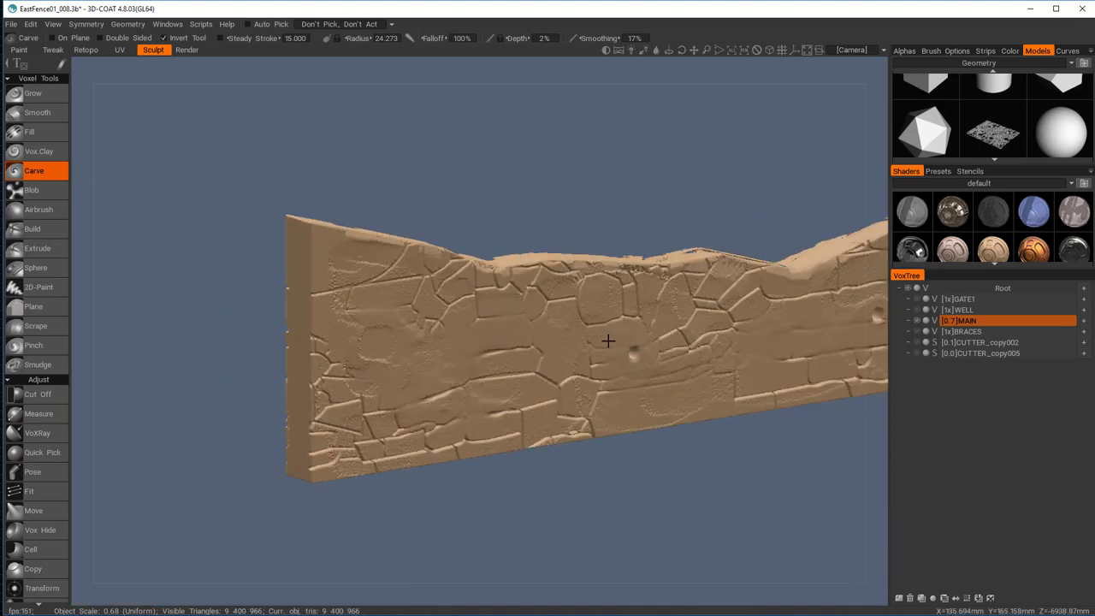
Carve the opposite faces of the short wall and freestanding pieces, and save an incremental version as EastFence01_009.3b
mouse_move(607, 340)
left_mouse_down("alt")
mouse_move(625, 364)
mouse_move(528, 388)
left_mouse_up("alt")
scroll(684, 359, "up", 3)
right_click_drag(644, 288, 417, 407)
left_click_drag(417, 407, 450, 381)
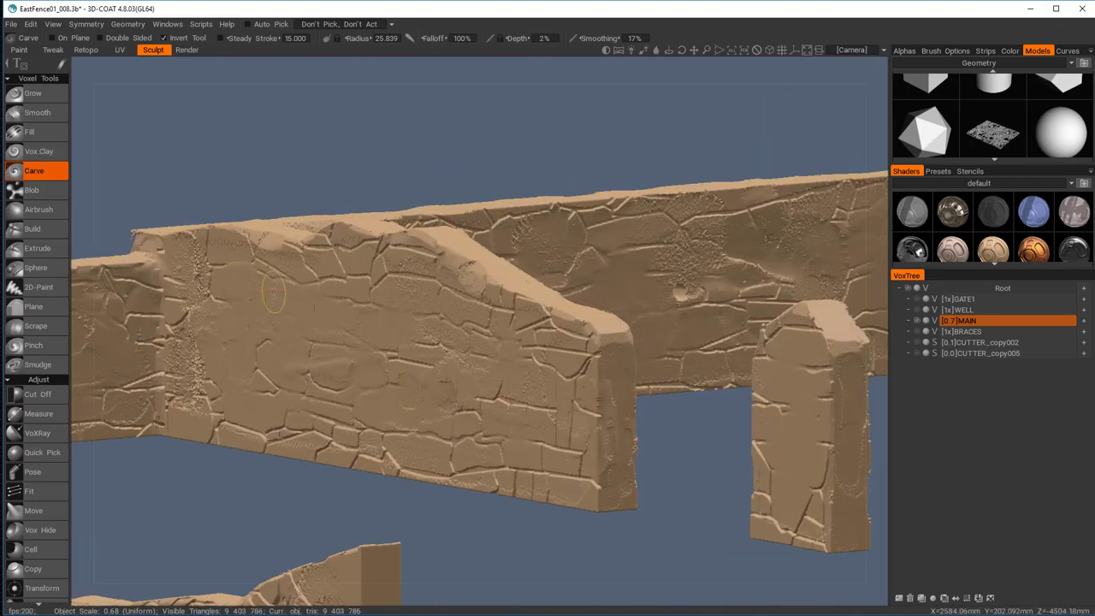
middle_click_drag(805, 384, 518, 298)
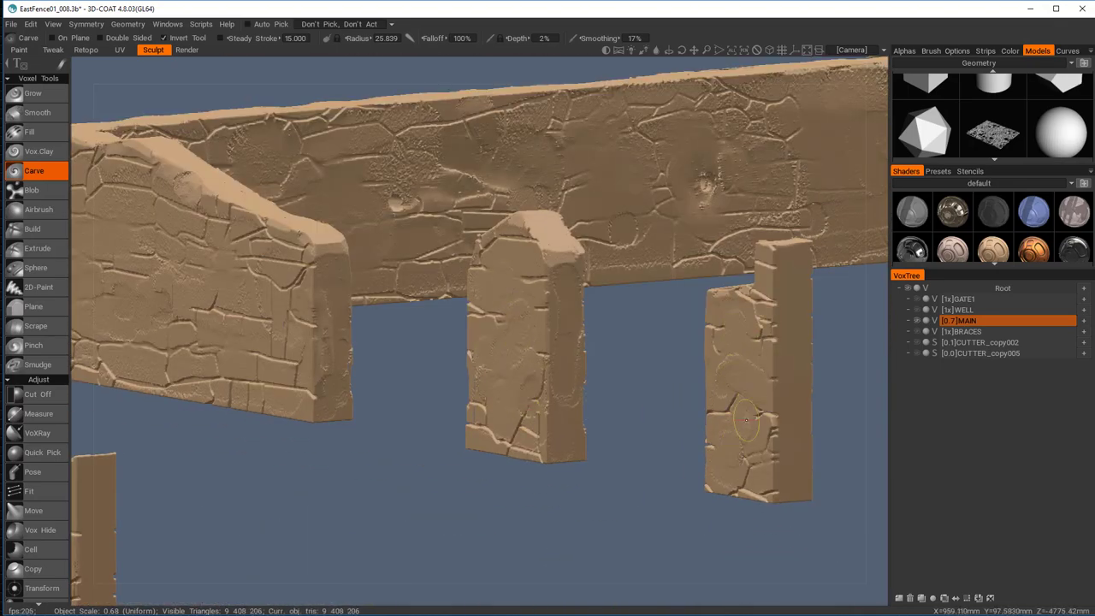
right_click_drag(627, 365, 774, 303)
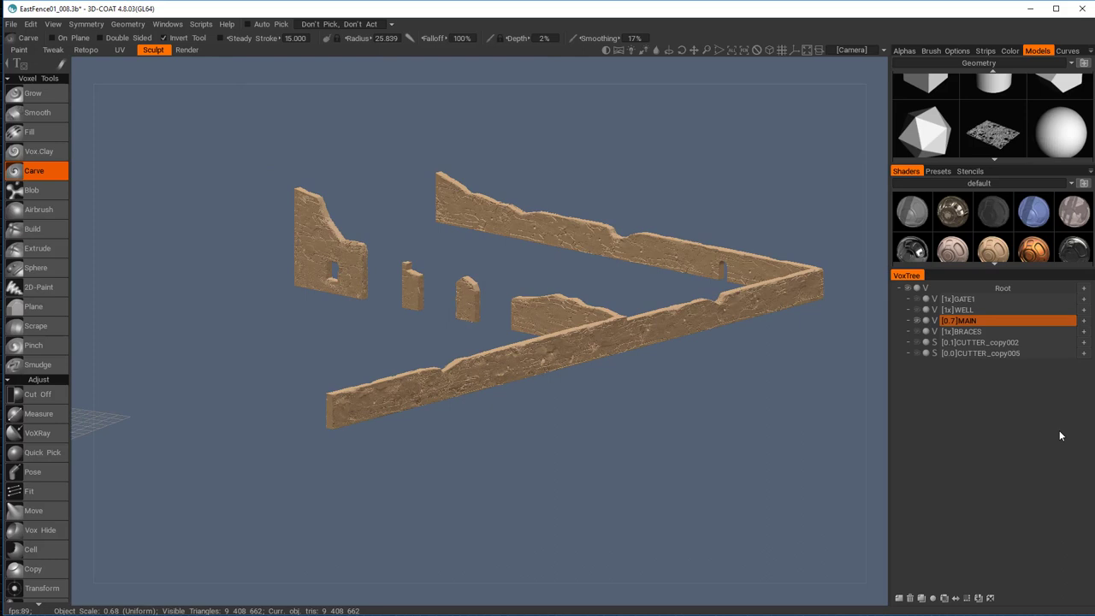
key("ctrl+alt+s")
mouse_move(969, 314)
left_mouse_down()
mouse_move(957, 322)
mouse_move(985, 320)
mouse_move(970, 296)
mouse_move(972, 311)
mouse_move(984, 309)
left_mouse_up()
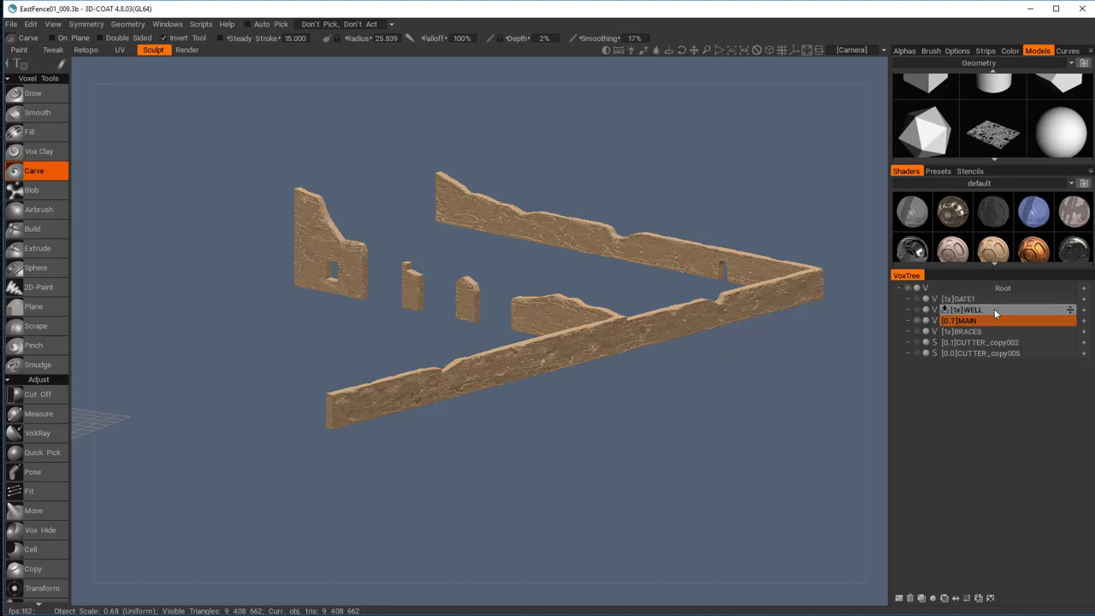
right_click(994, 310)
mouse_move(1002, 438)
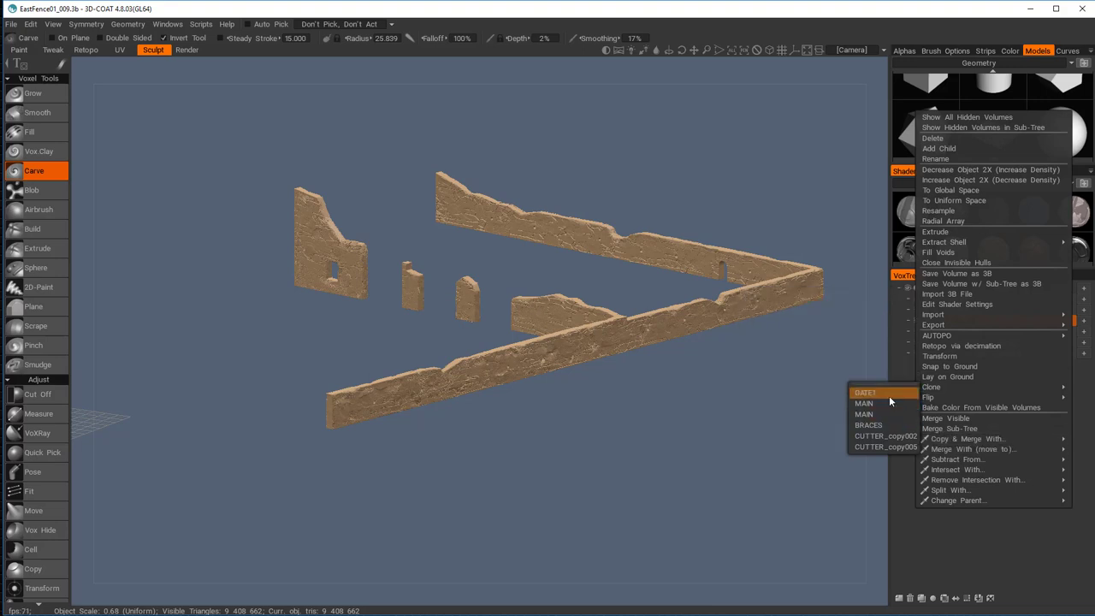
left_click(889, 393)
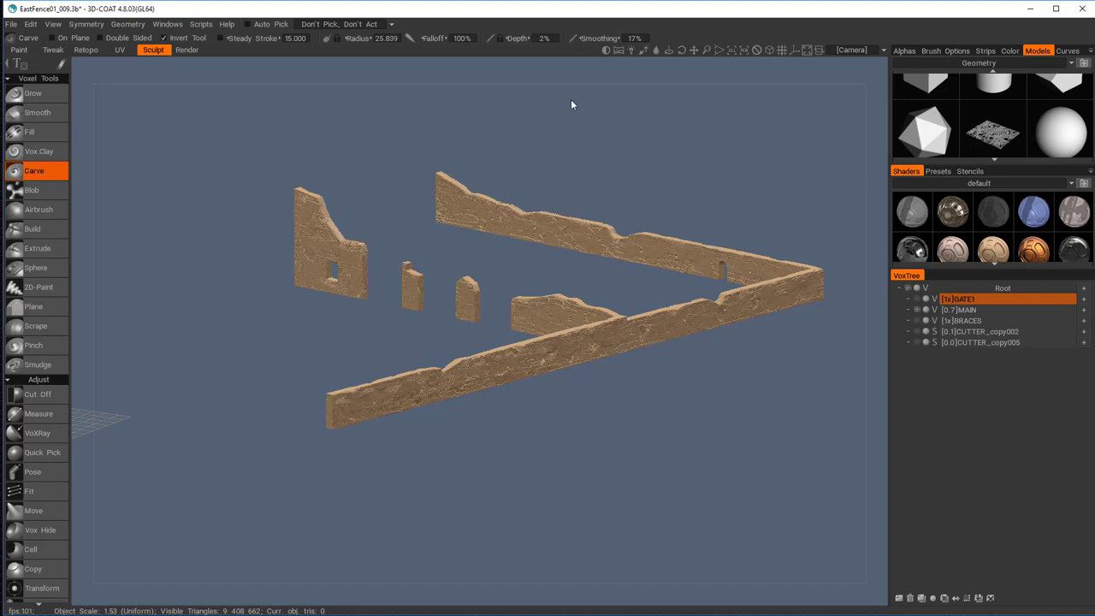
key("ctrl+z")
Show the WELL and GATE1 volumes and merge WELL into GATE1
left_click(918, 309)
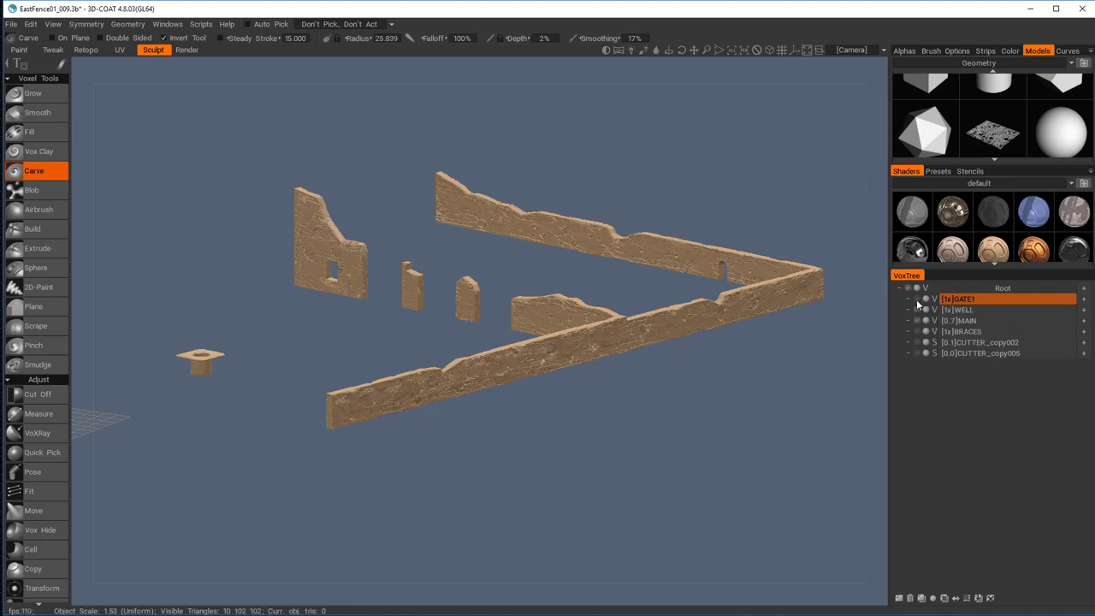
left_click(917, 301)
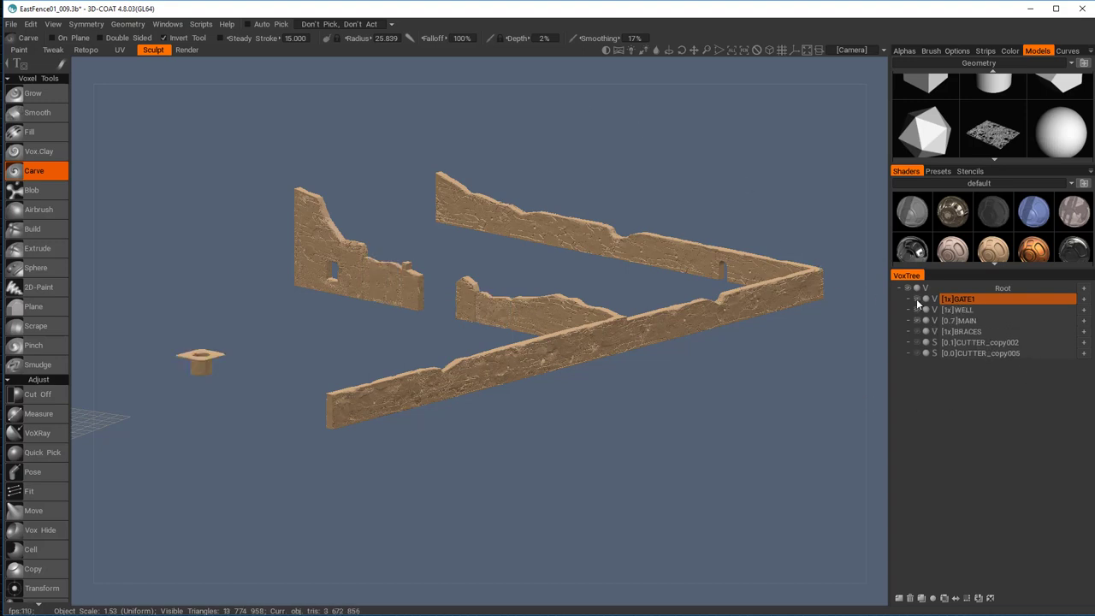
right_click(976, 308)
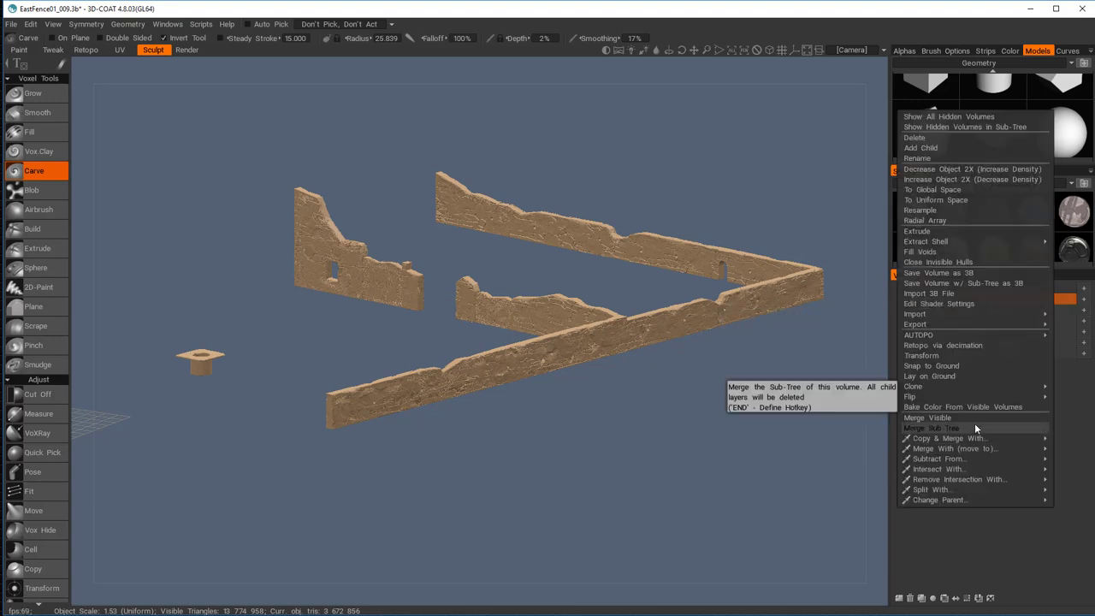
mouse_move(983, 451)
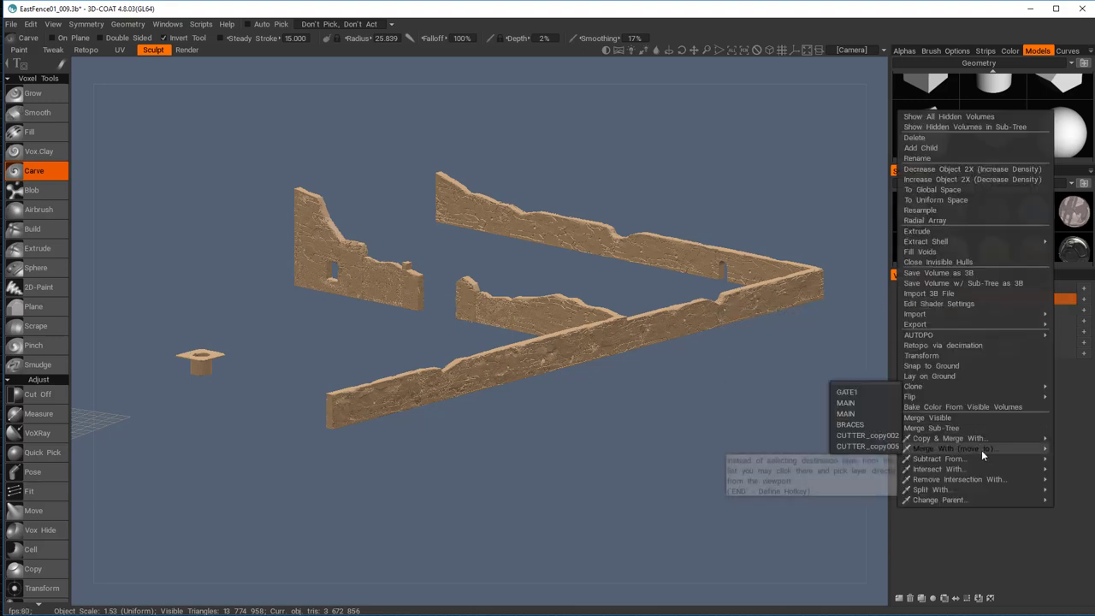
left_click(864, 394)
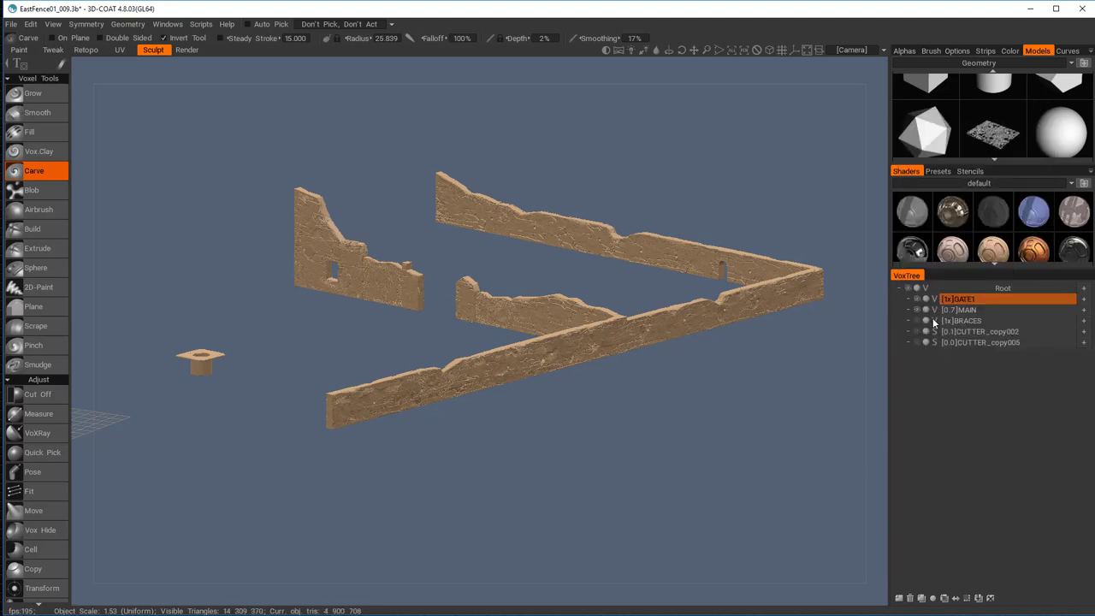
right_click(991, 309)
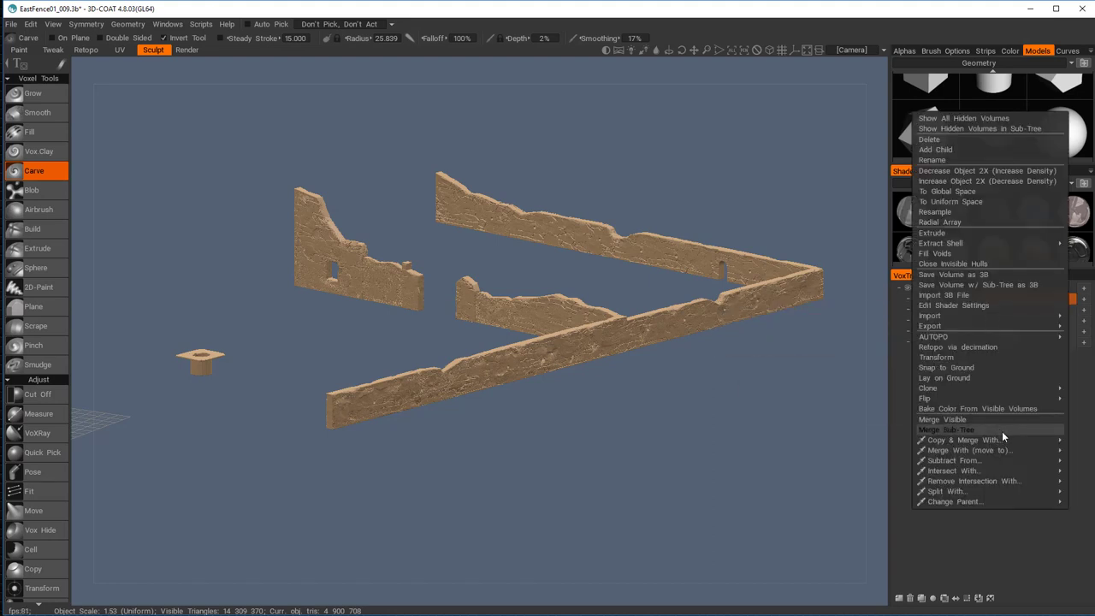
mouse_move(996, 451)
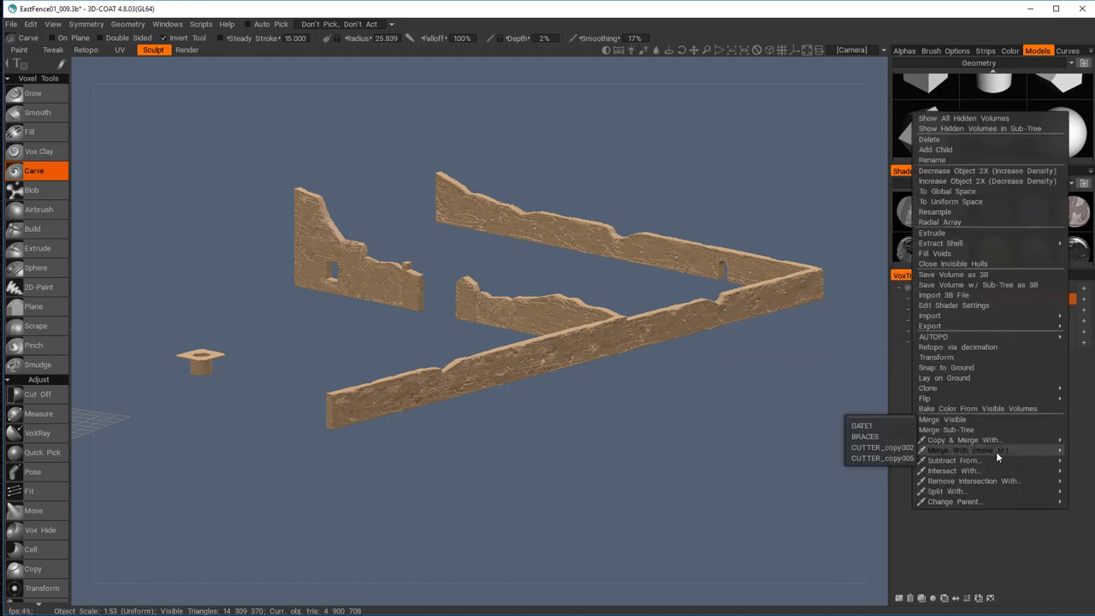
left_click(1022, 569)
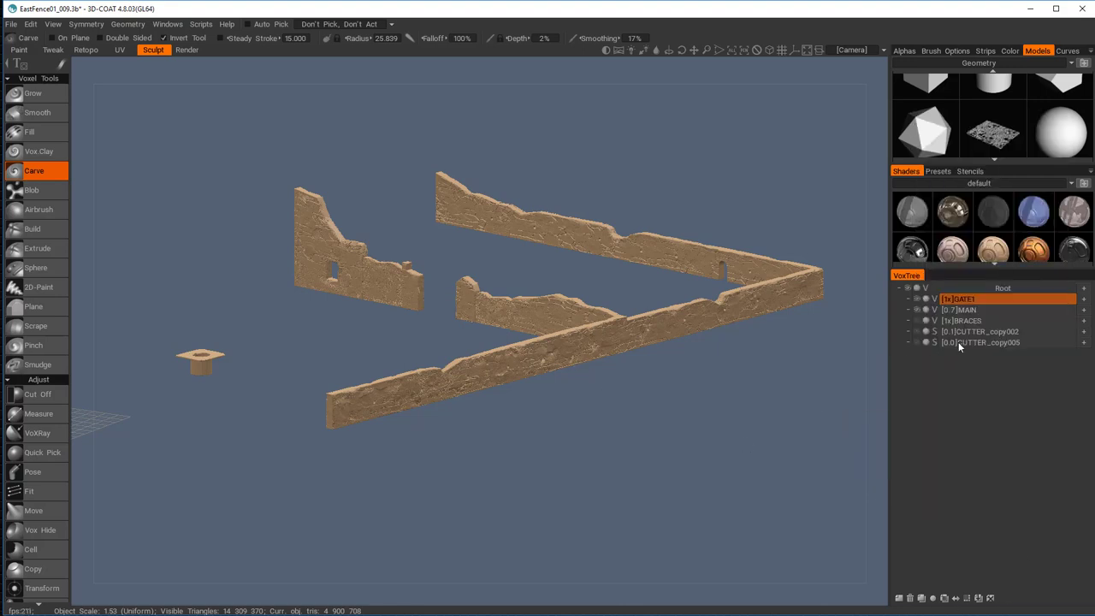
Merge GATE1 into MAIN and save an incremental version as EastFence01_010.3b
right_click(992, 298)
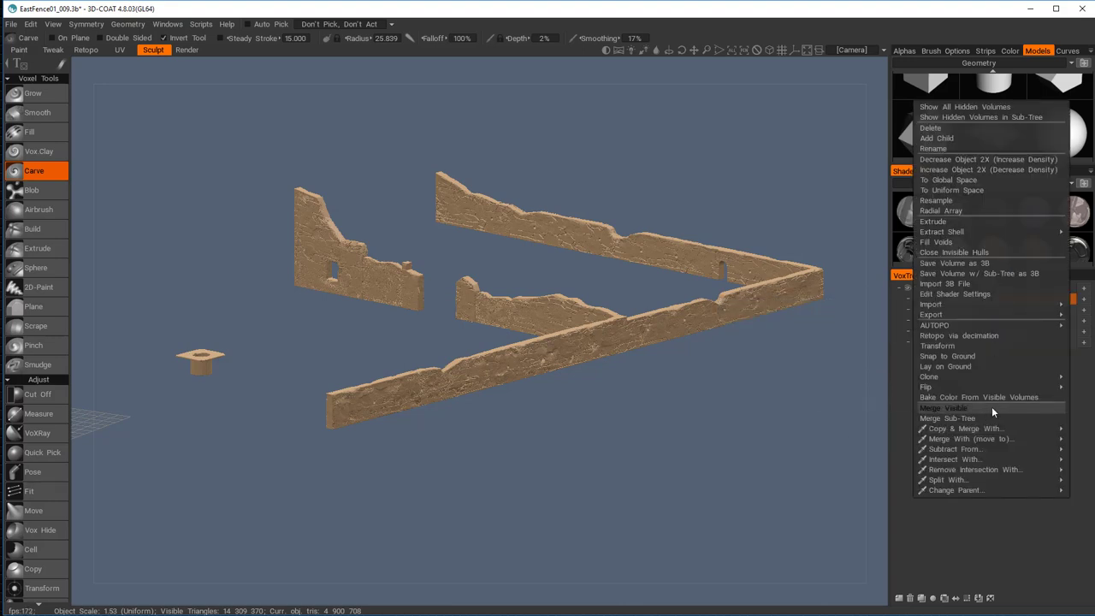
mouse_move(989, 436)
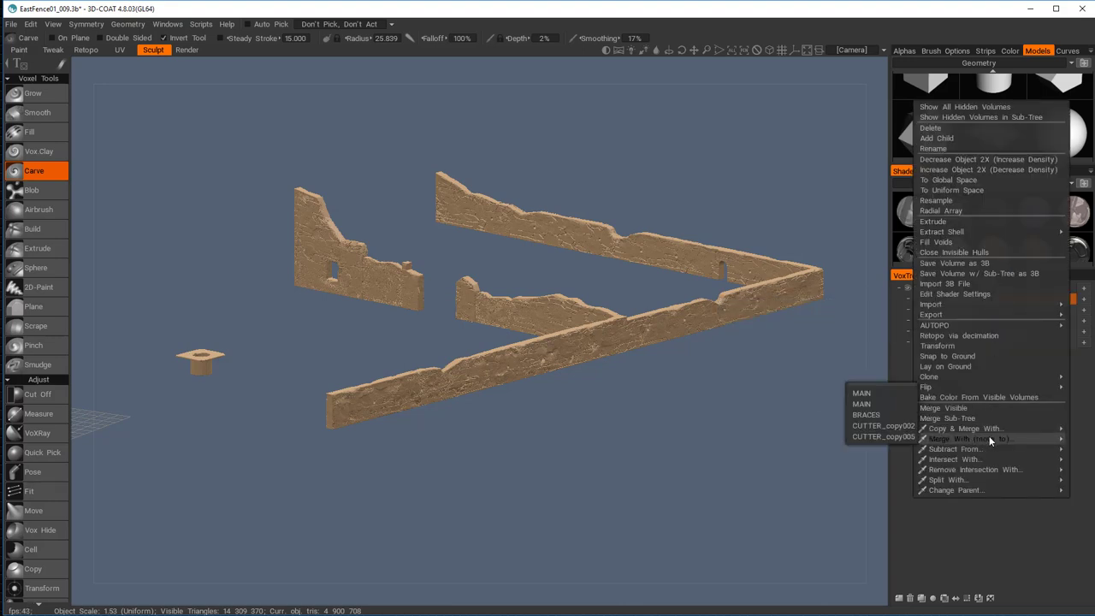
left_click(867, 396)
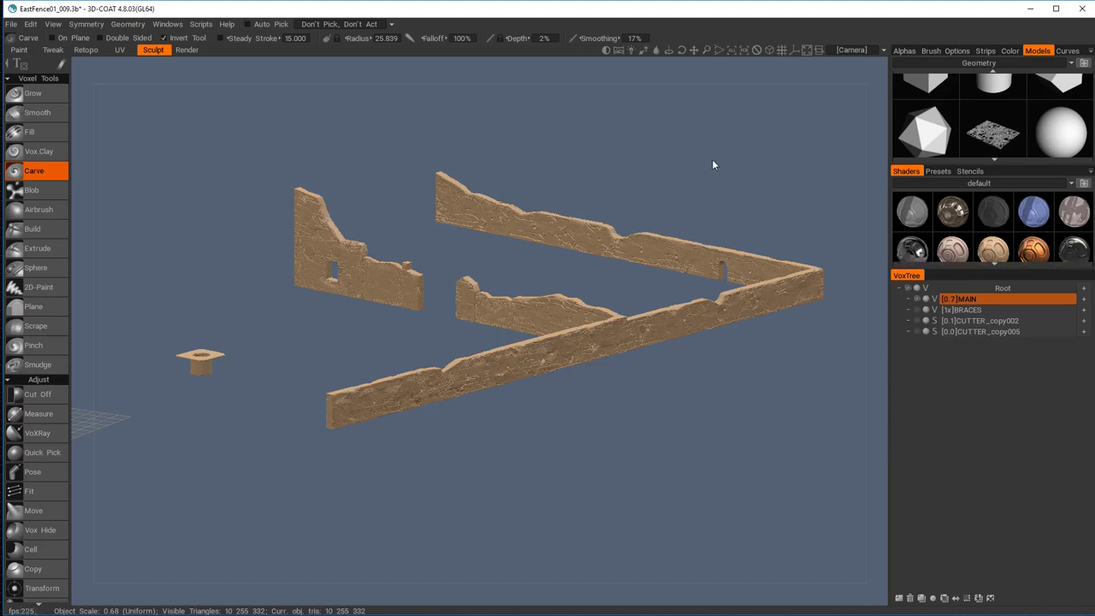
right_click_drag(713, 164, 698, 163)
left_click_drag(697, 162, 753, 202)
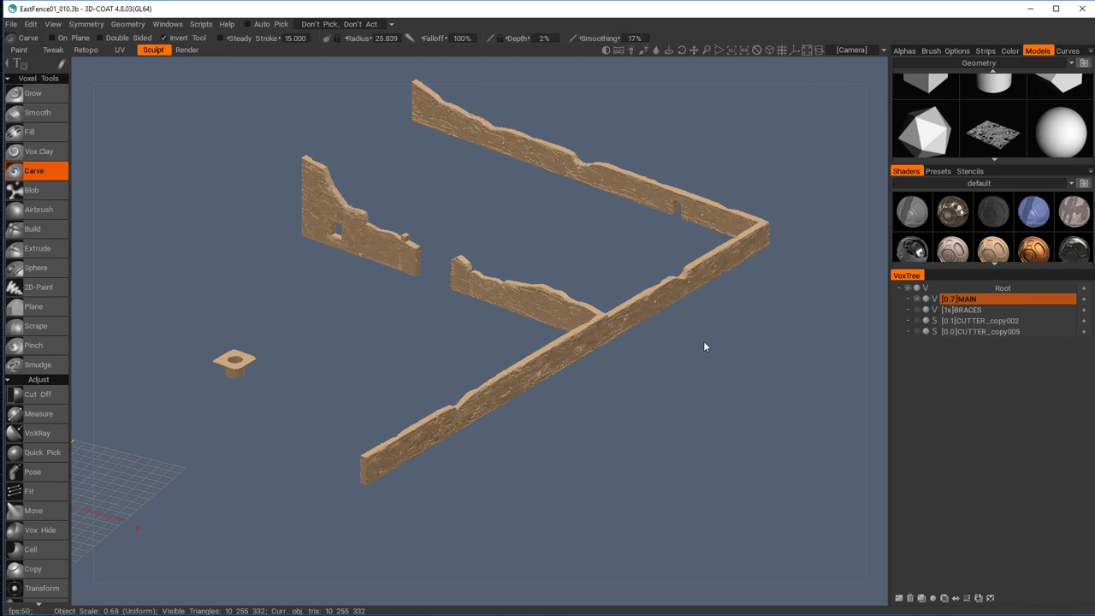
scroll(46, 556, "down", 10)
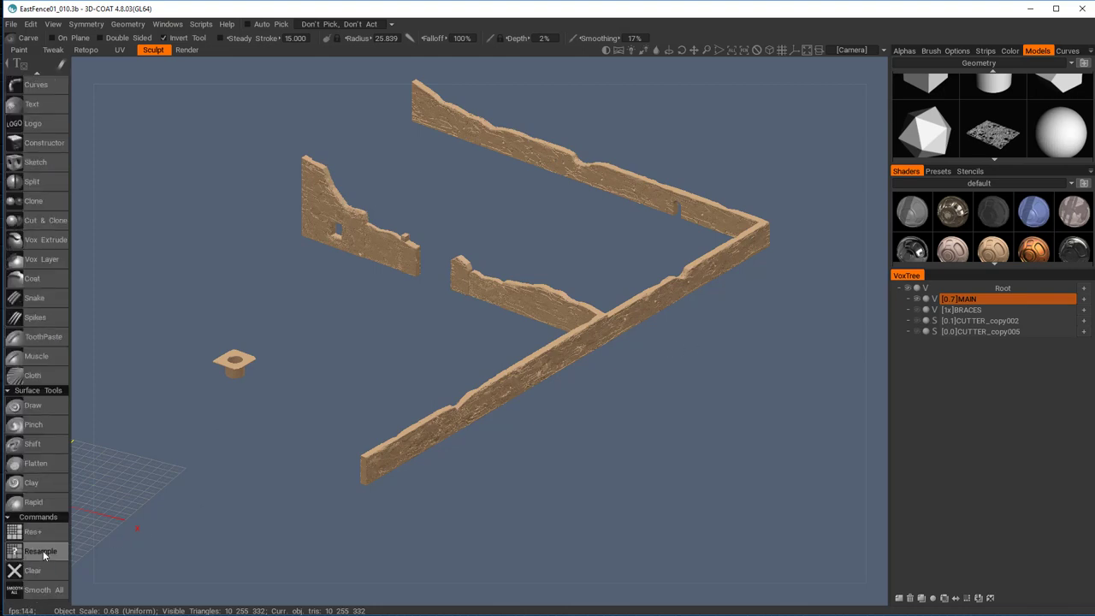
scroll(43, 554, "down", 3)
left_click(43, 552)
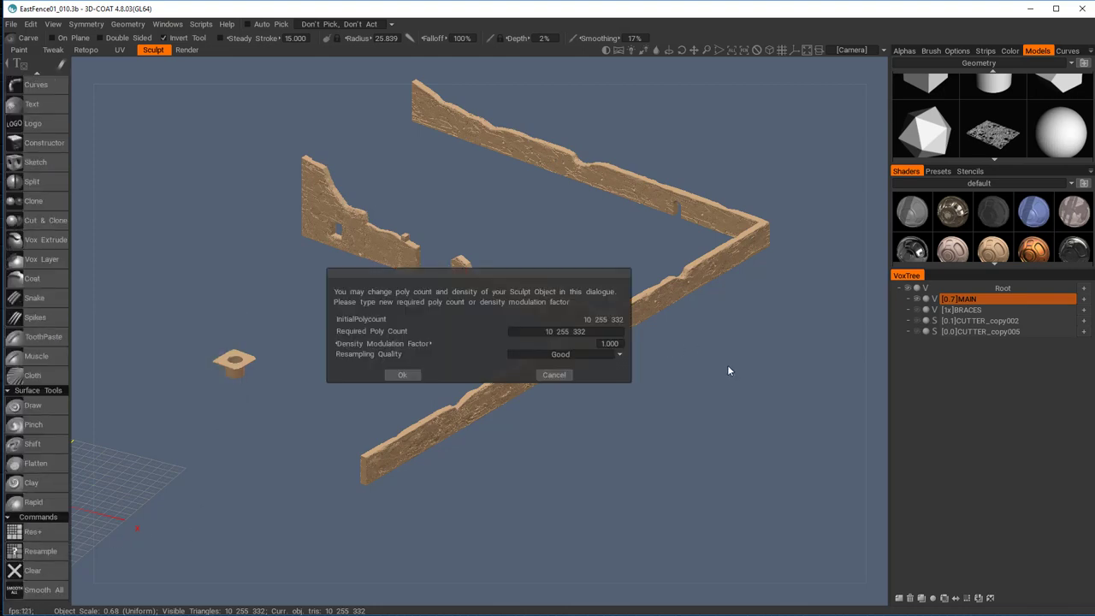
left_click(555, 376)
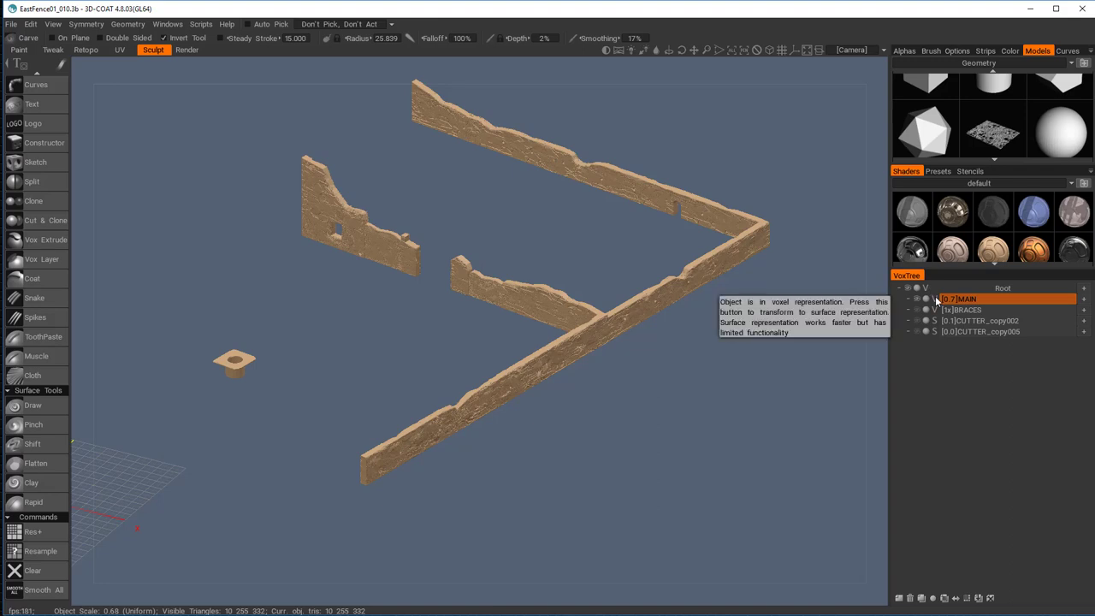
Convert the MAIN volume from voxel to surface representation and activate the Draw brush
right_click_drag(937, 300, 937, 300)
left_click(937, 299)
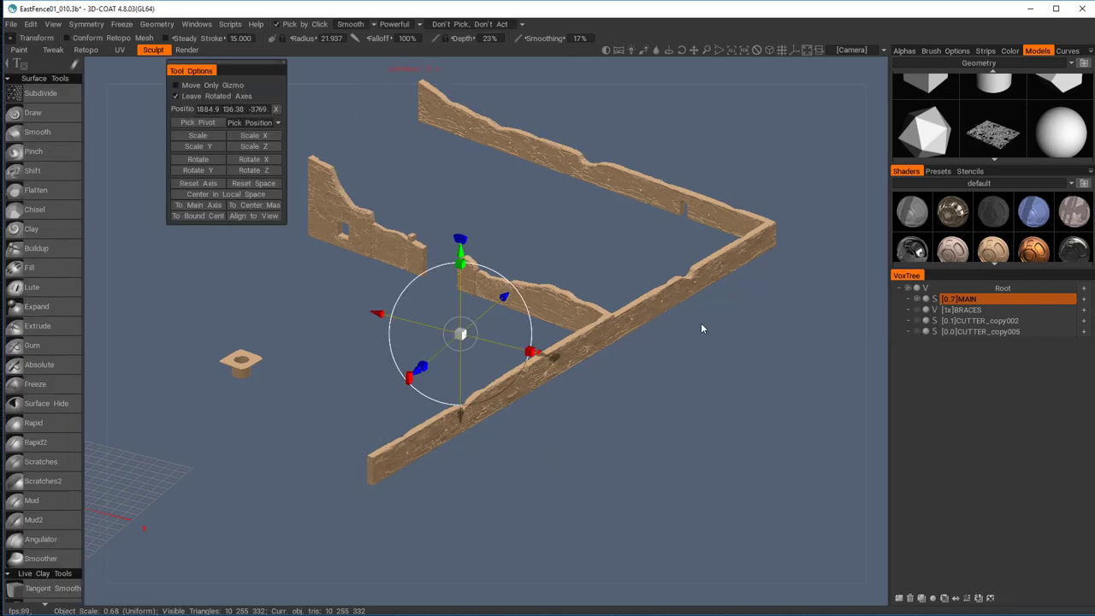
left_click(67, 114)
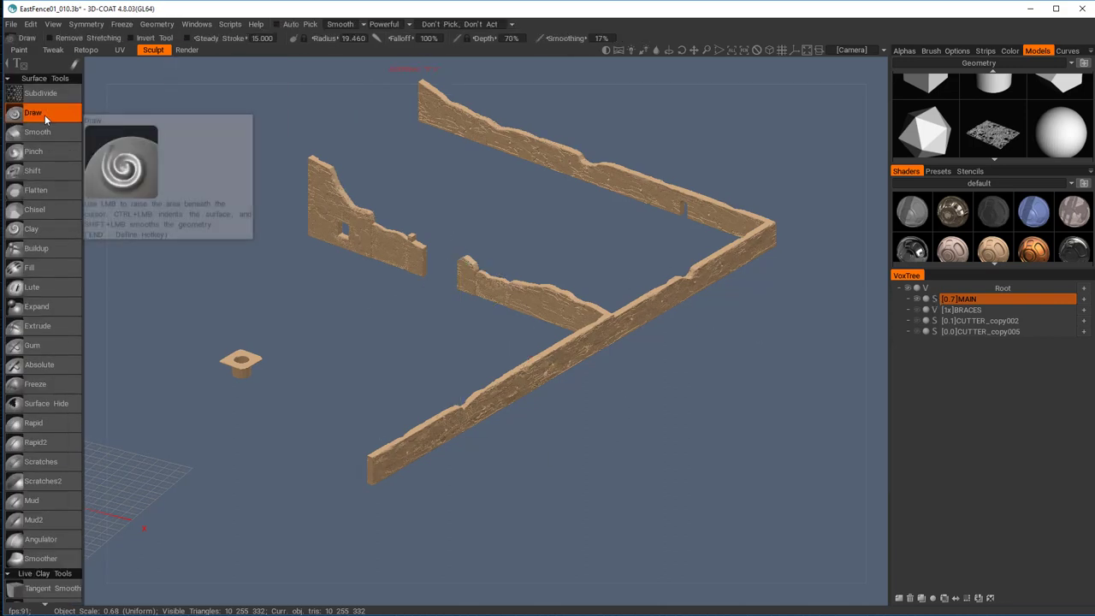
right_click_drag(756, 347, 700, 401)
middle_click_drag(717, 414, 699, 449)
left_click_drag(699, 454, 701, 437)
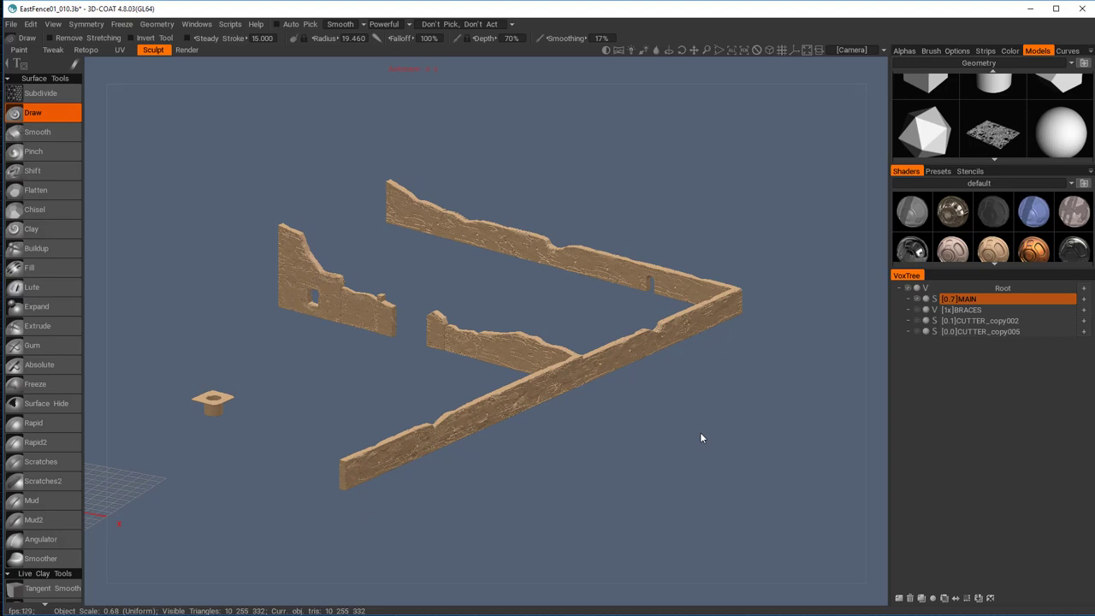
Save an incremental version as EastFence01_011.3b and decimate MAIN to about 4.1 million triangles
key("ctrl+shift+s")
left_click(152, 26)
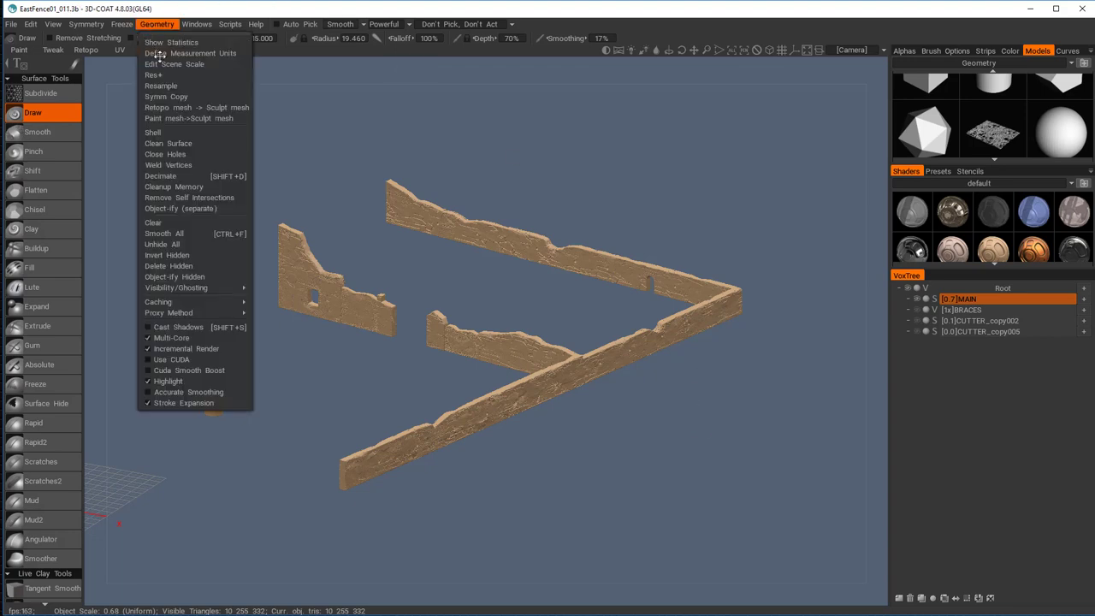
left_click(194, 175)
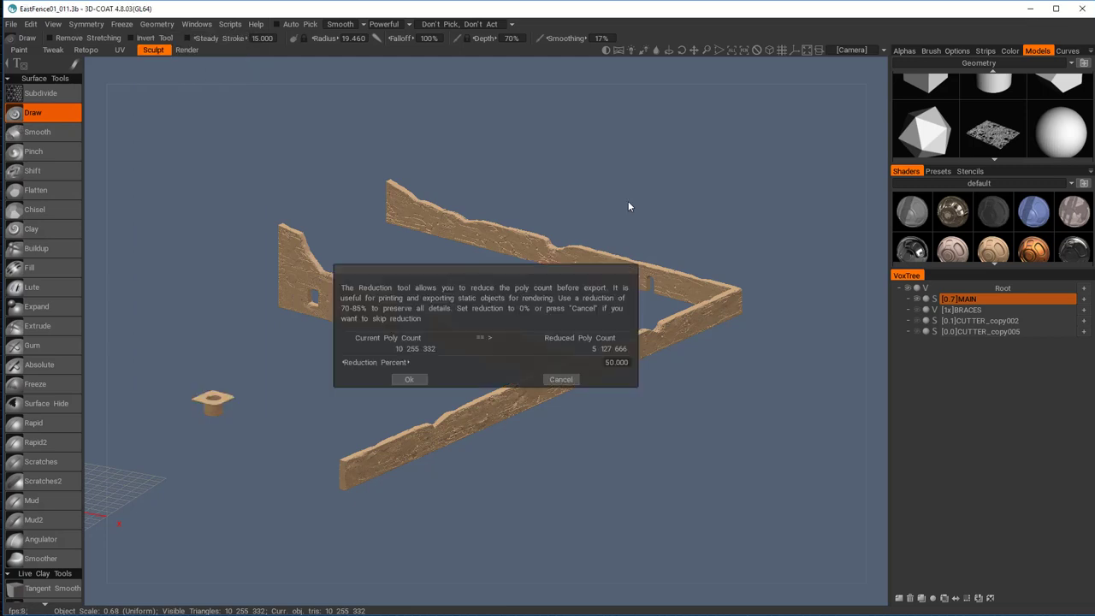
left_click_drag(371, 363, 384, 364)
left_click(412, 380)
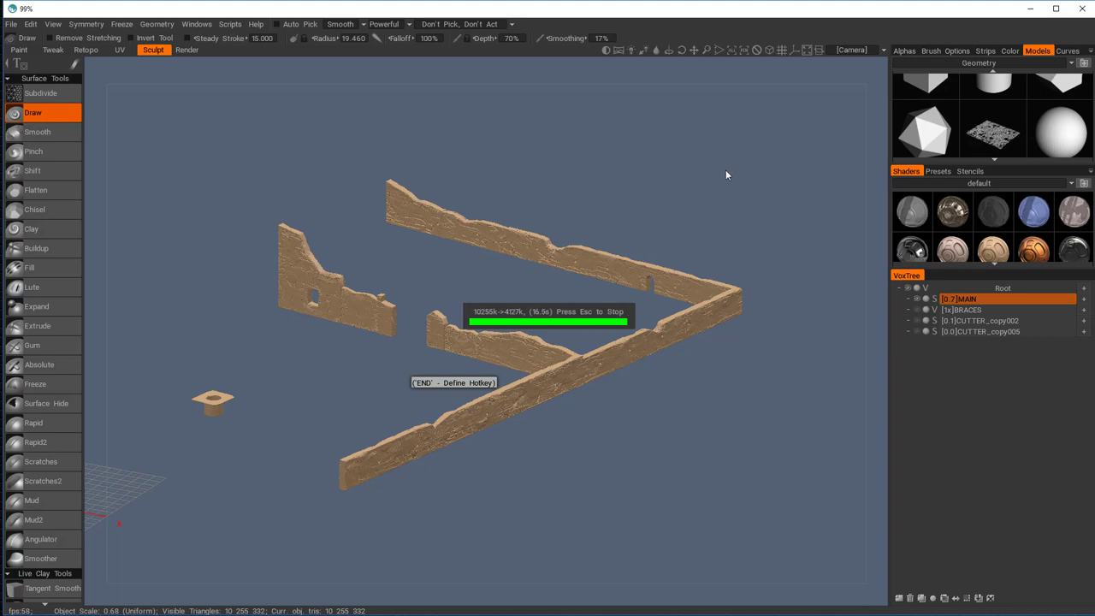
left_click(488, 346)
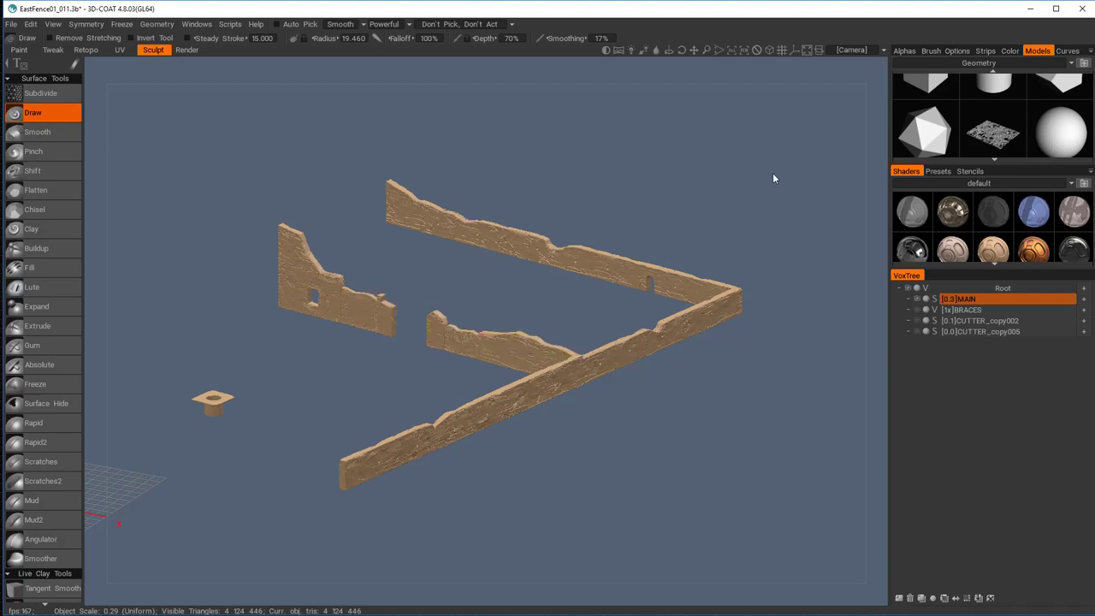
Inspect the decimated wall surfaces and wireframe up close and save an incremental version as EastFence01_012.3b
left_click_drag(774, 178, 738, 187)
right_click_drag(788, 240, 939, 395)
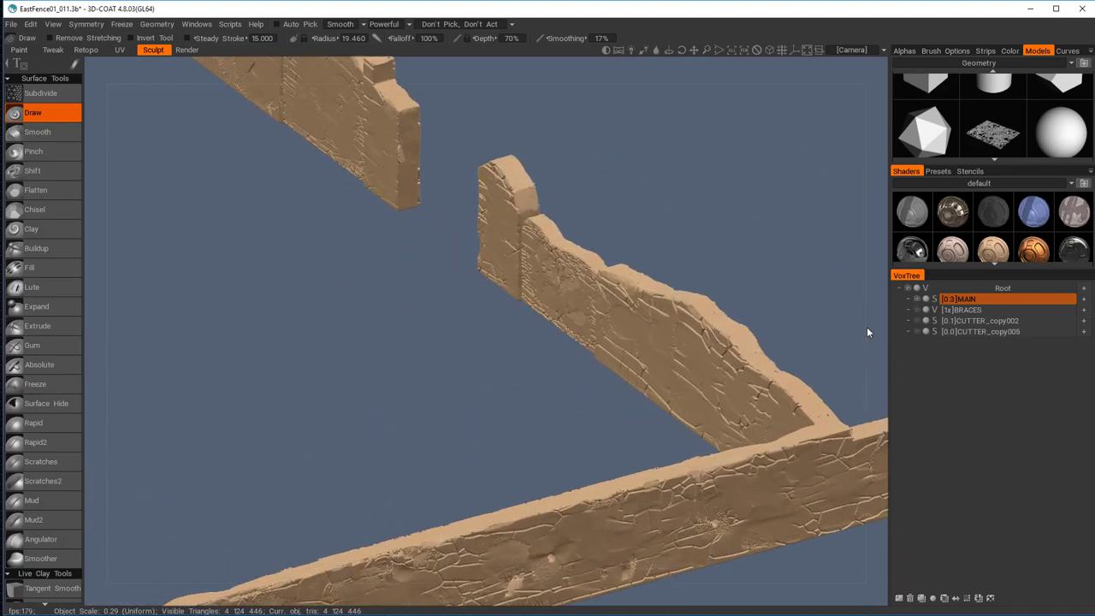
right_click_drag(866, 327, 913, 377)
middle_click_drag(758, 312, 452, 283)
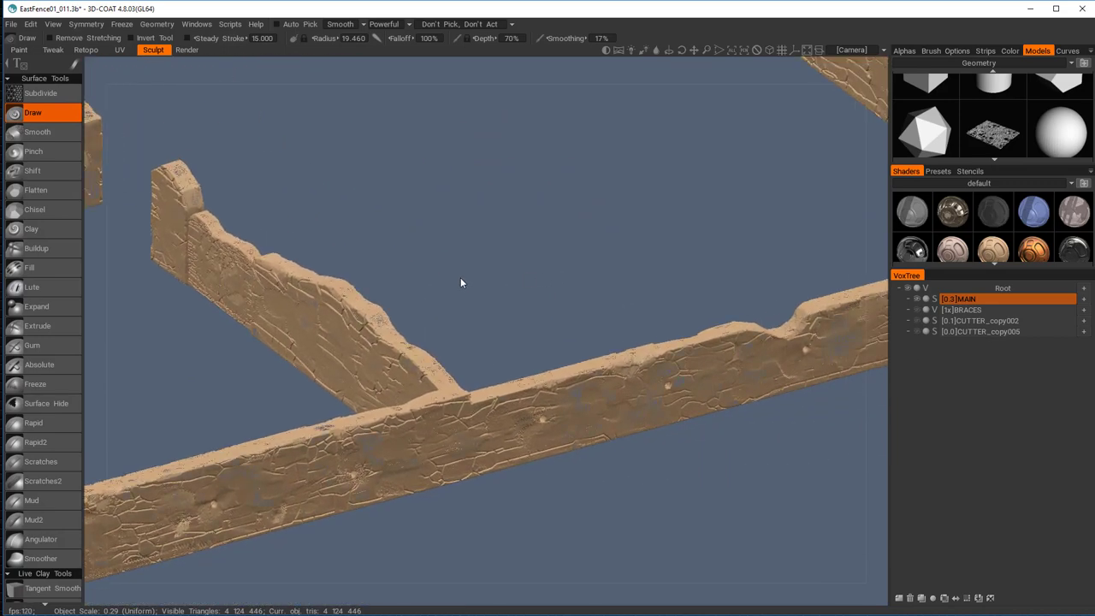
left_click_drag(525, 279, 534, 230)
right_click_drag(534, 230, 629, 335)
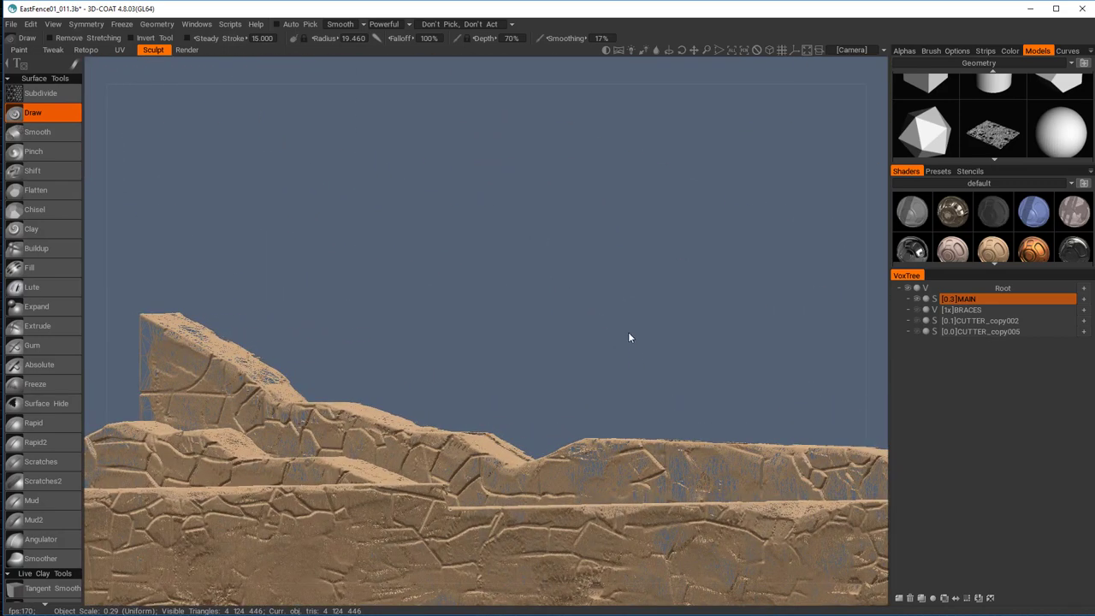
middle_click_drag(571, 213, 521, 137)
right_click_drag(520, 141, 695, 408)
left_click_drag(582, 254, 587, 302, "alt")
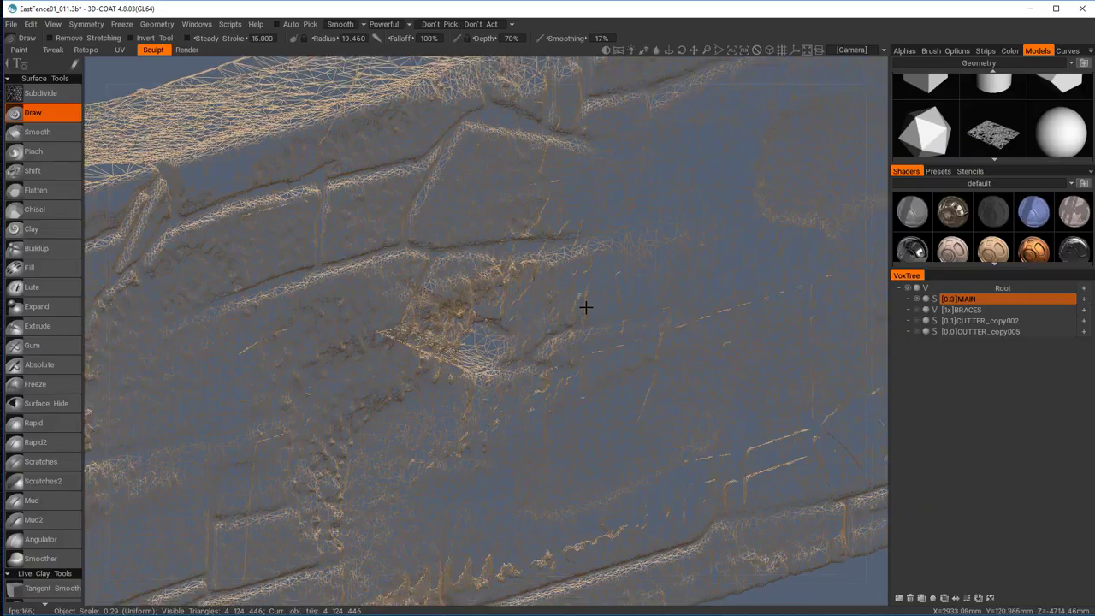
key("ctrl+z")
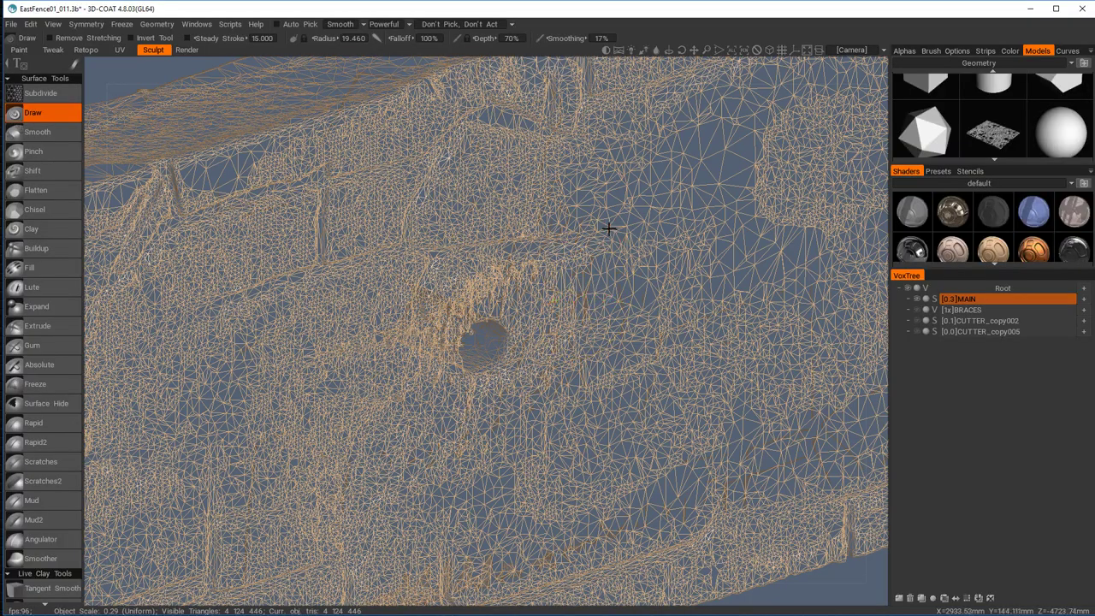
mouse_move(608, 228)
right_mouse_down("alt")
mouse_move(590, 228)
mouse_move(466, 145)
right_mouse_up("alt")
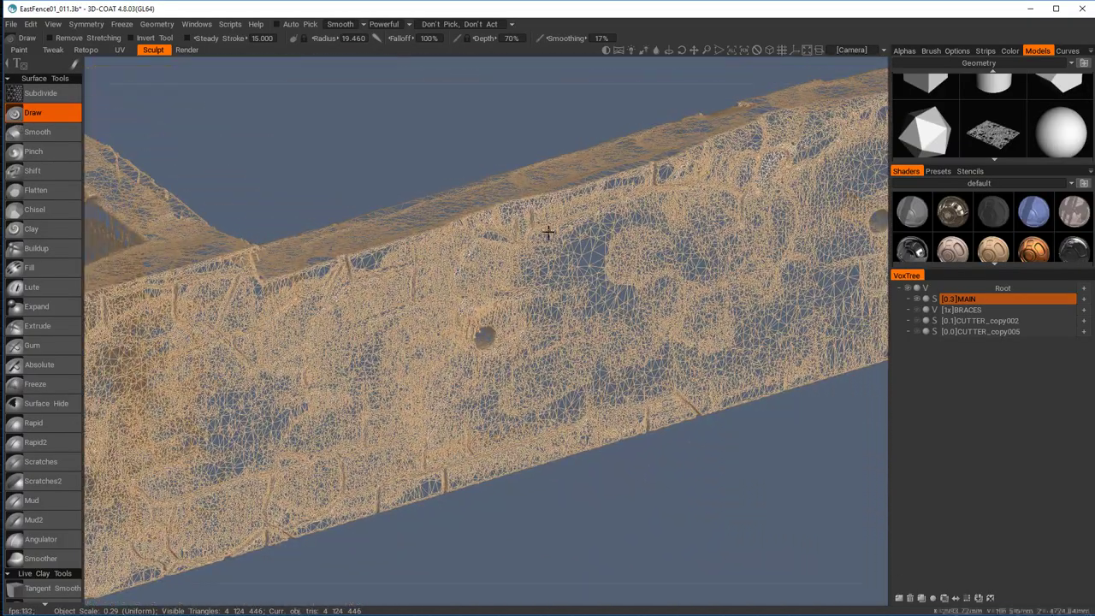
right_click_drag(565, 271, 290, 153, "alt")
middle_click_drag(414, 241, 566, 294, "alt")
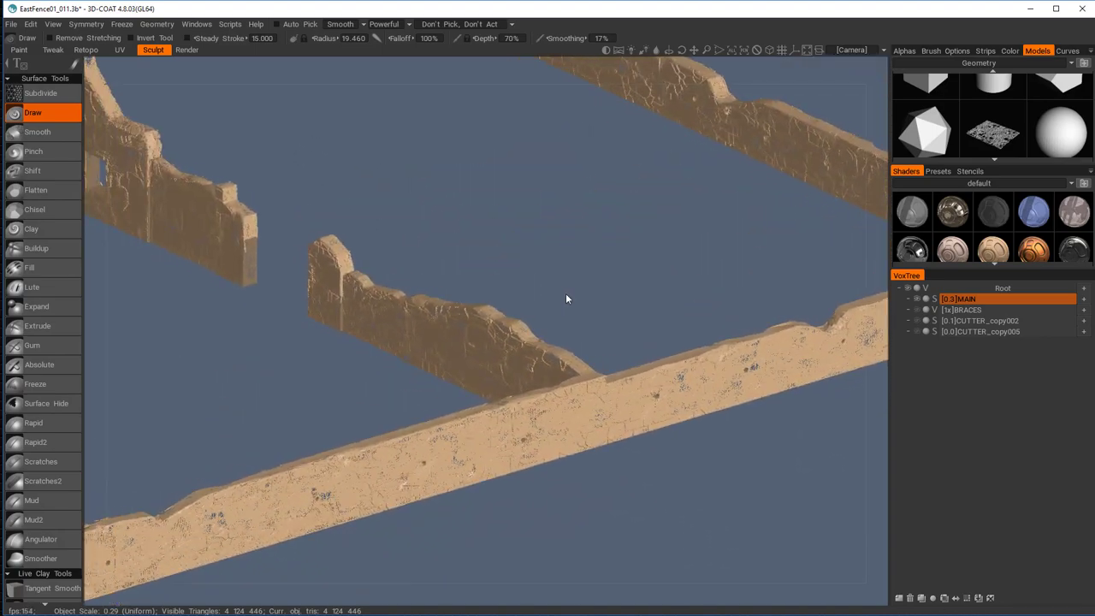
right_click_drag(566, 295, 424, 223, "alt")
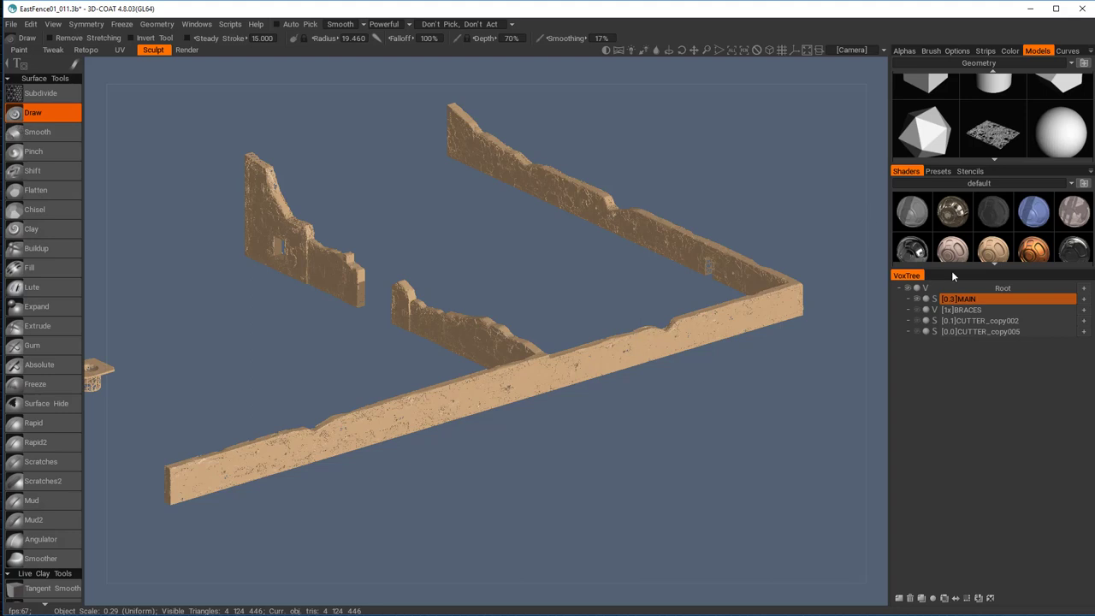
key("ctrl+shift+s")
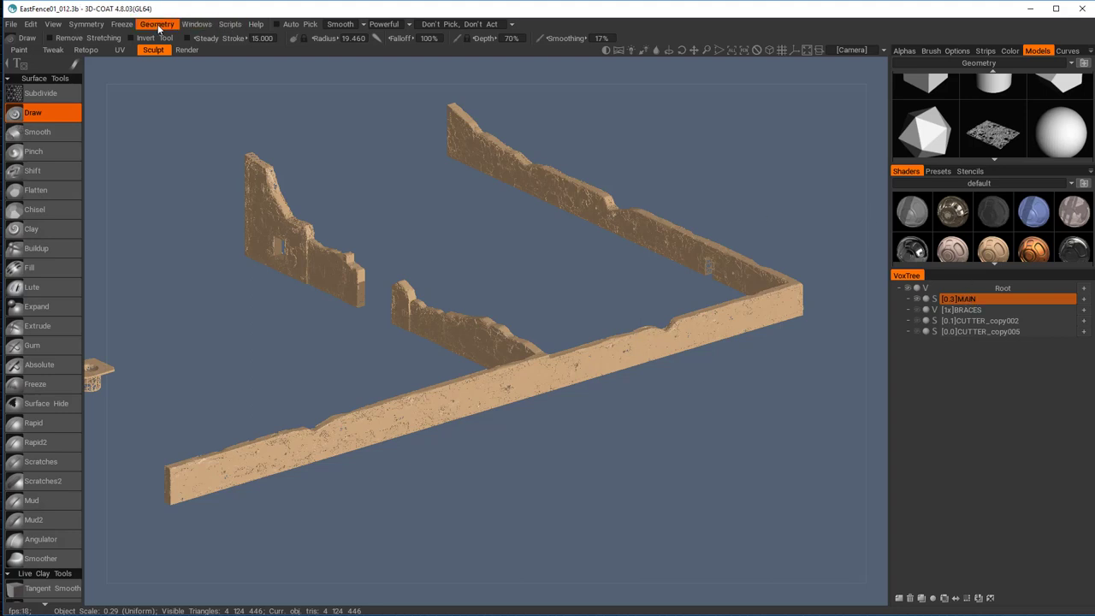
Separate MAIN's disconnected pieces into individual volumes with Object-ify, setting the size of pieces to delete to 20
left_click(157, 24)
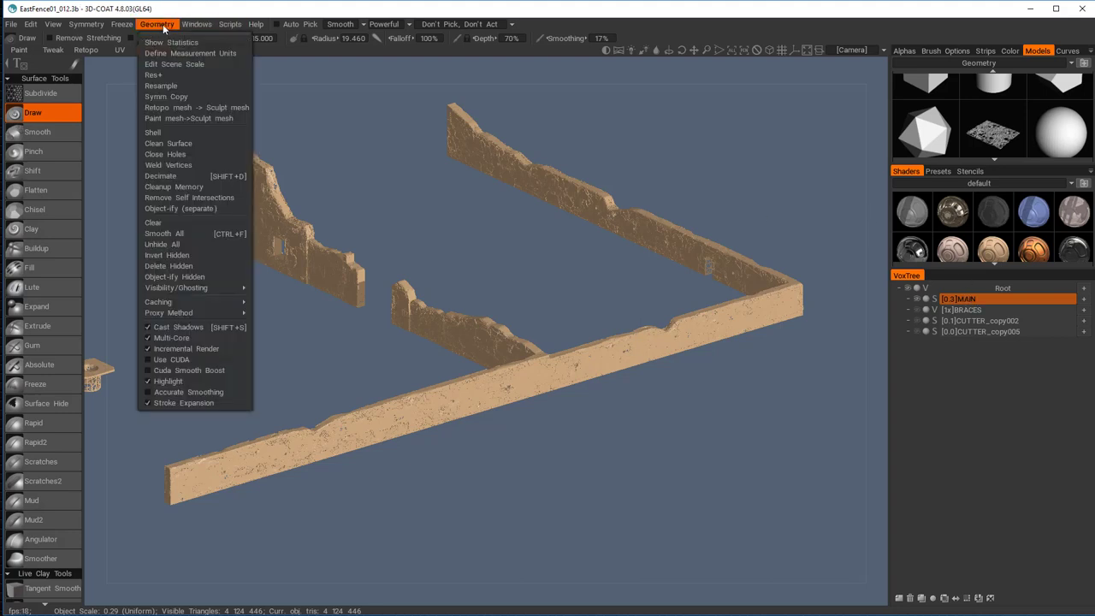
left_click(171, 208)
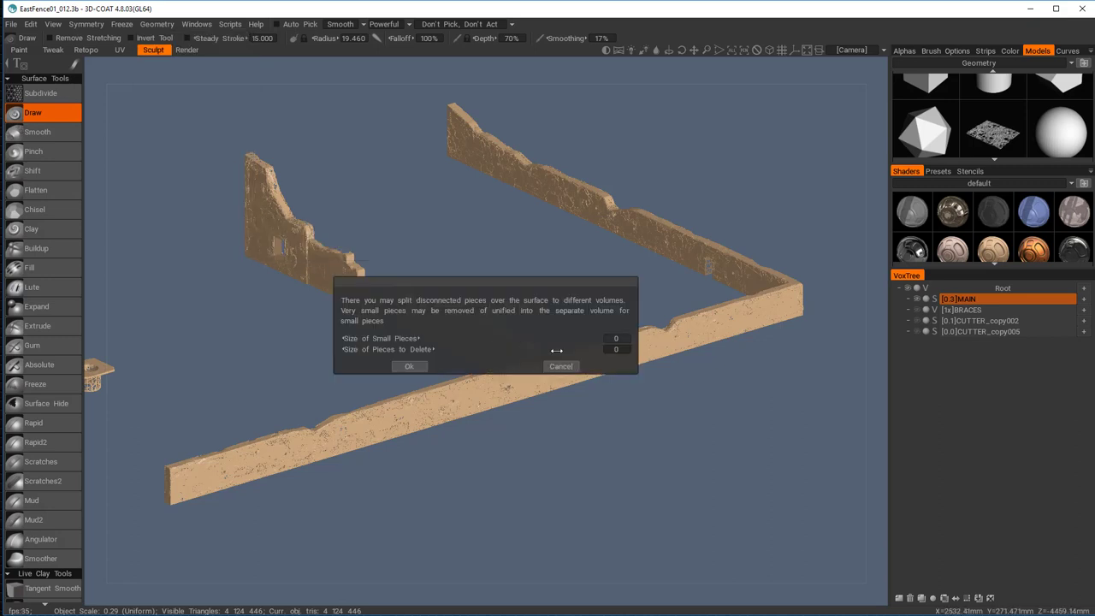
left_click(620, 349)
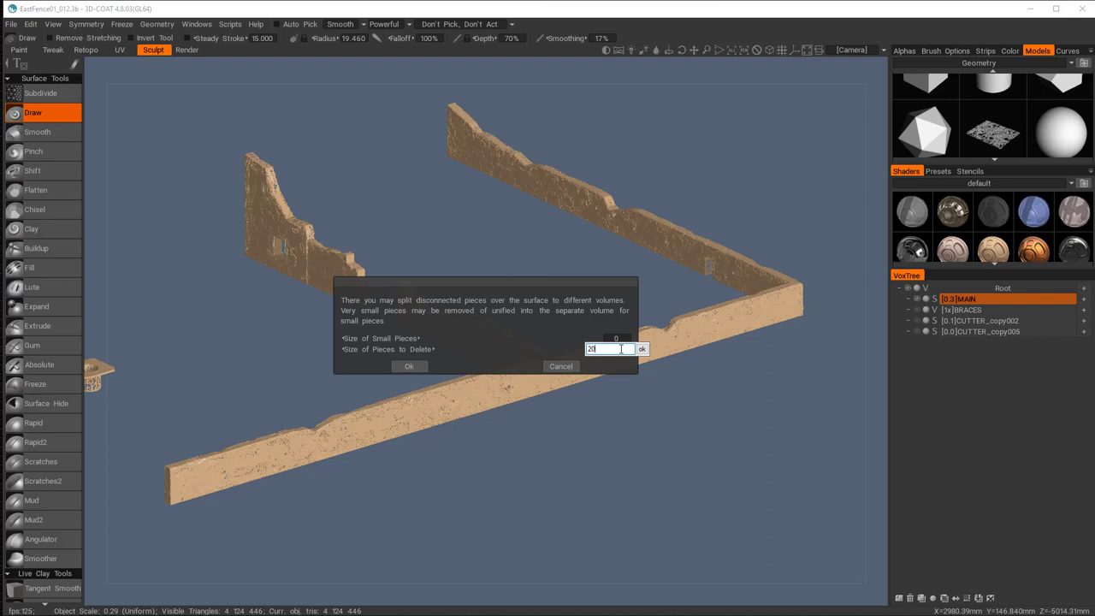
left_click(643, 349)
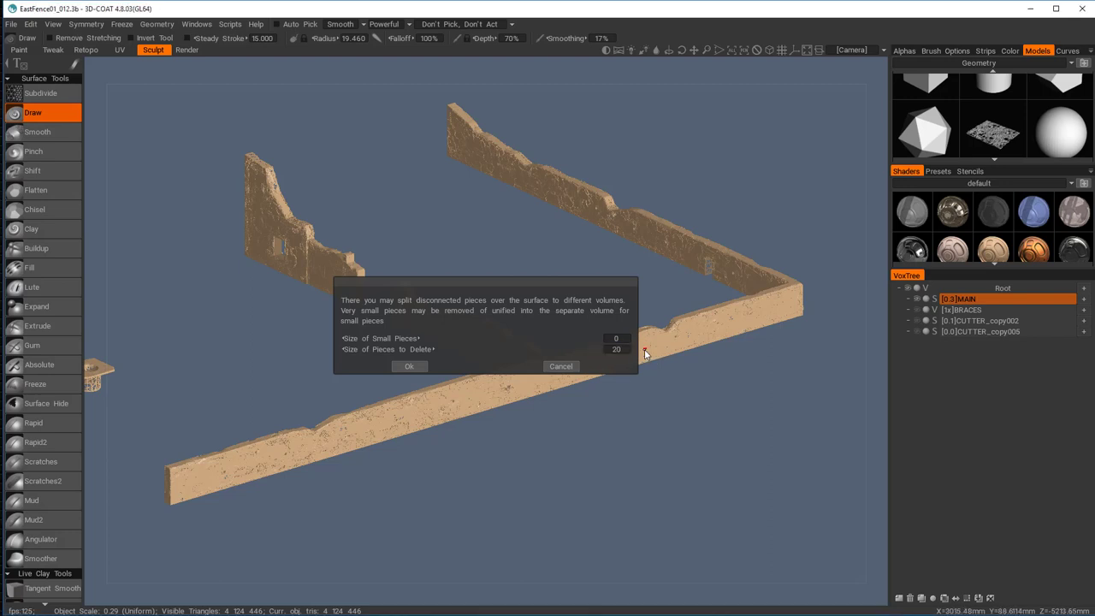
left_click(416, 366)
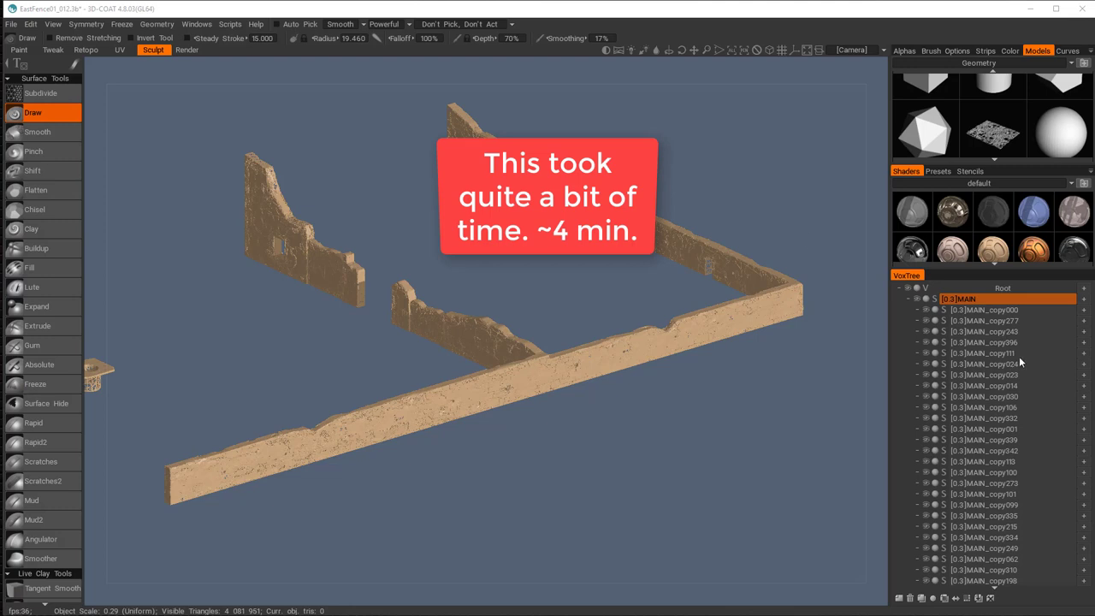
Hide the three large separated volumes MAIN_copy000, MAIN_copy277 and MAIN_copy243 to isolate the small floating fragments
left_click(972, 309)
scroll(995, 370, "down", 2)
scroll(997, 374, "up", 2)
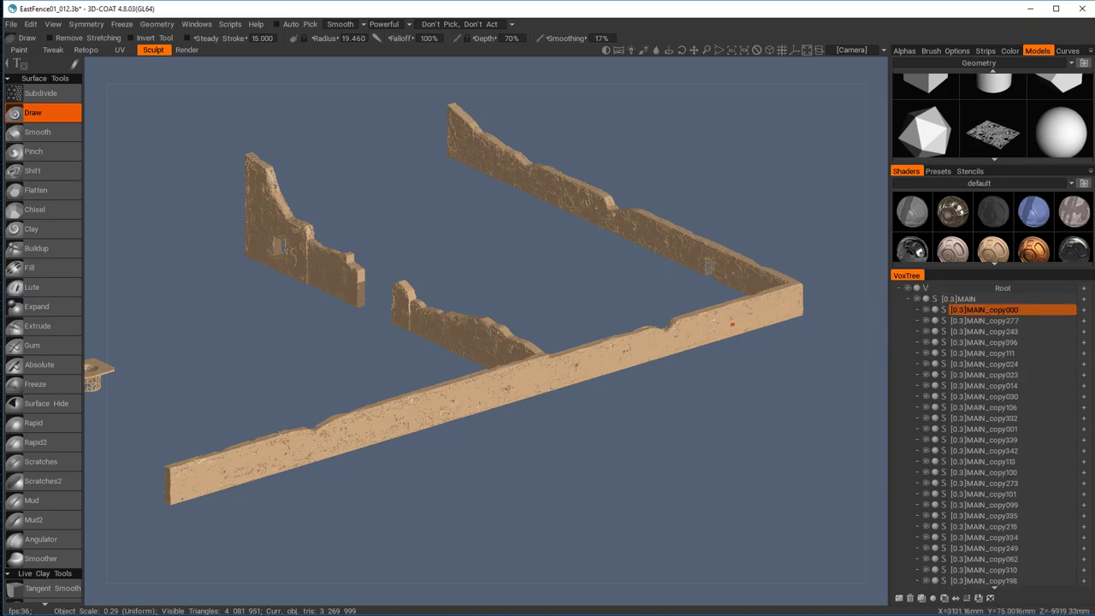
left_click(926, 311)
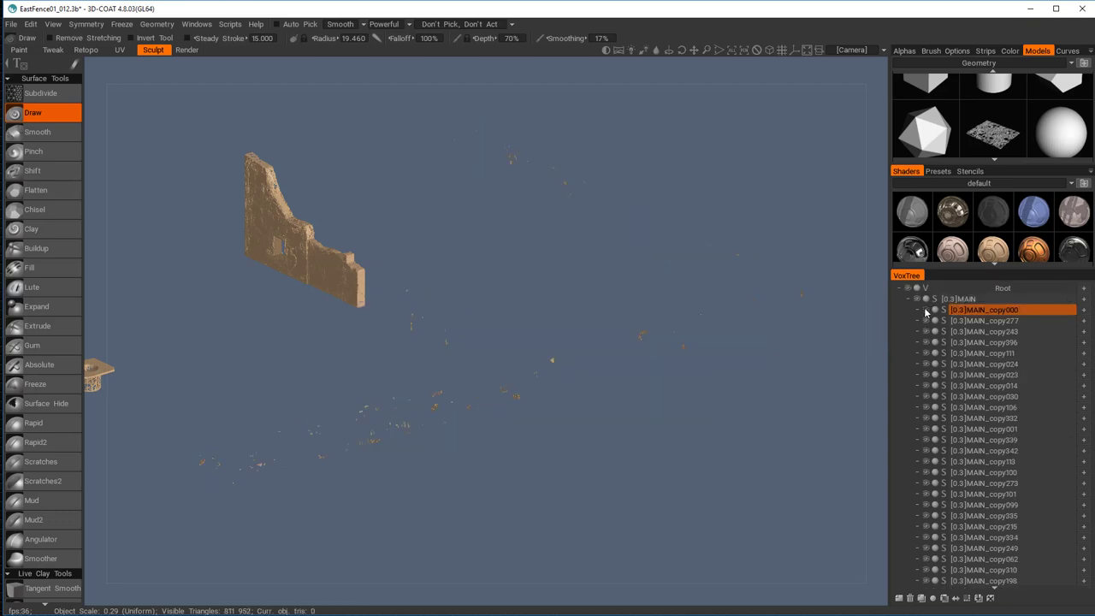
left_click(926, 322)
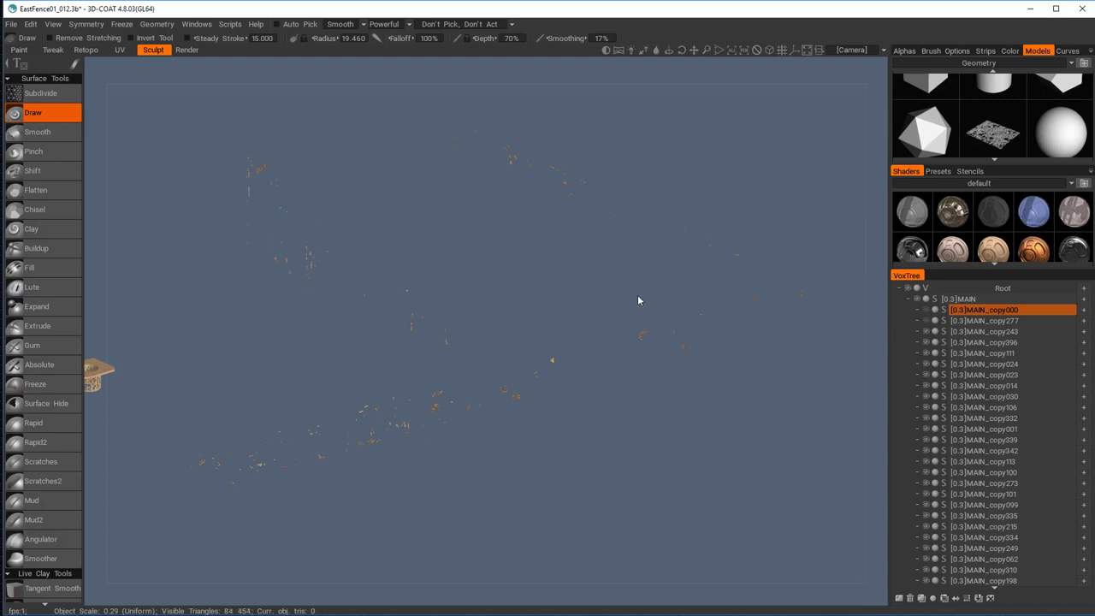
middle_click_drag(596, 298, 691, 294)
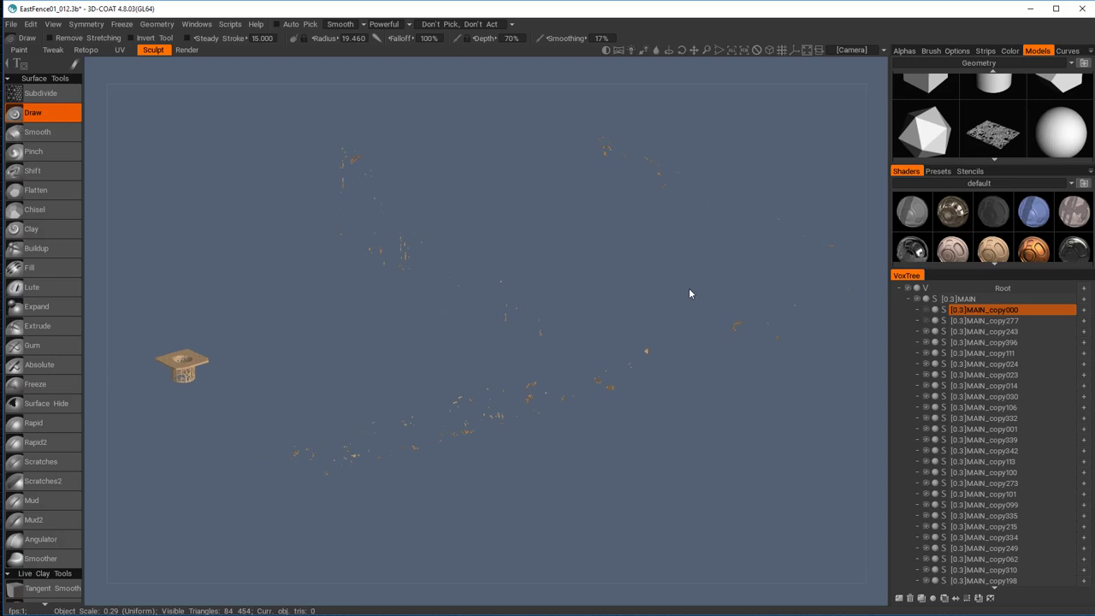
left_click(926, 331)
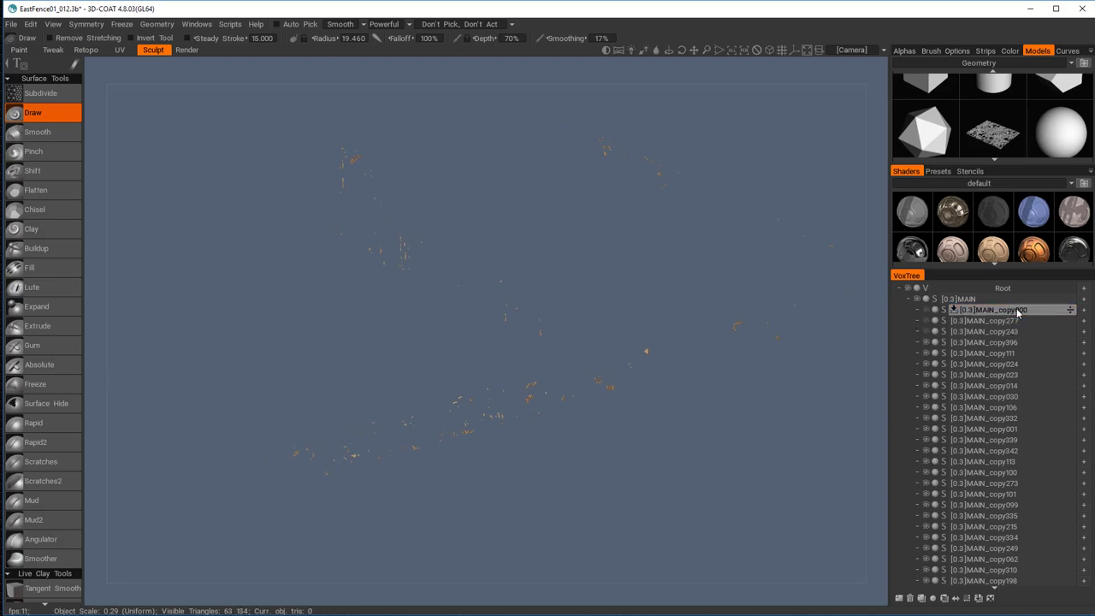
Move MAIN_copy000, MAIN_copy277 and MAIN_copy243 out of MAIN to the root level and select MAIN
mouse_move(1057, 316)
left_mouse_down()
mouse_move(1067, 297)
mouse_move(1068, 320)
mouse_move(1068, 305)
left_mouse_up()
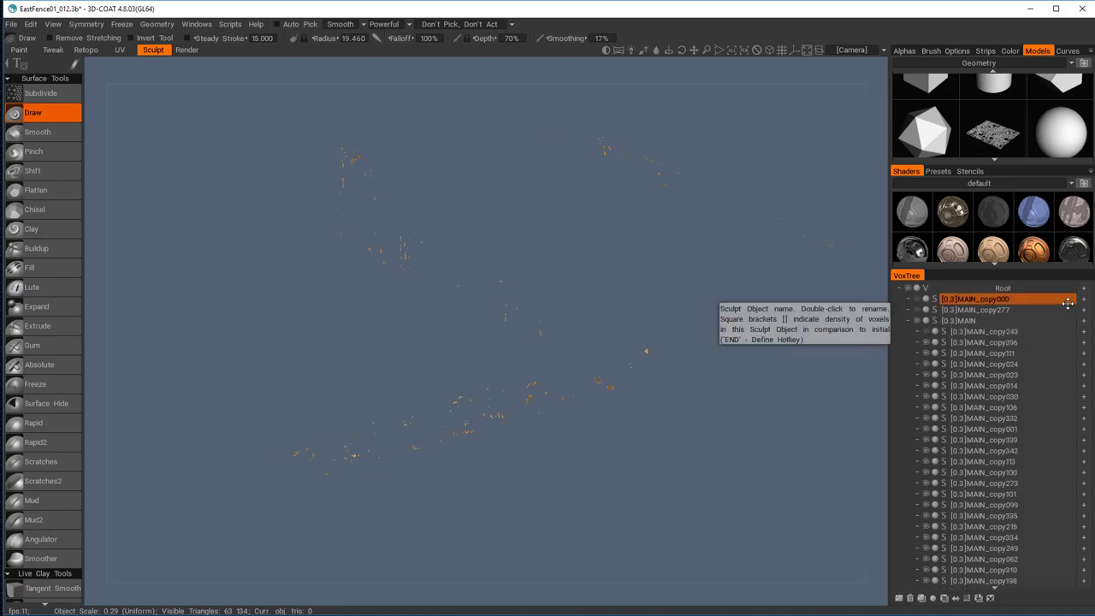
left_click_drag(984, 331, 1068, 313)
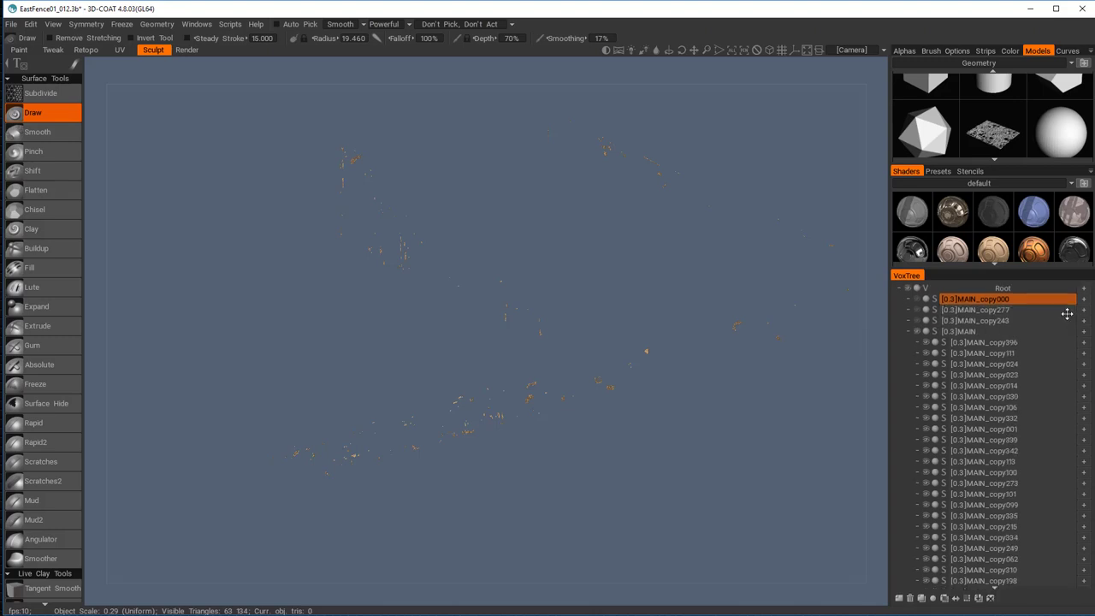
left_click(974, 332)
left_click_drag(973, 329, 973, 329)
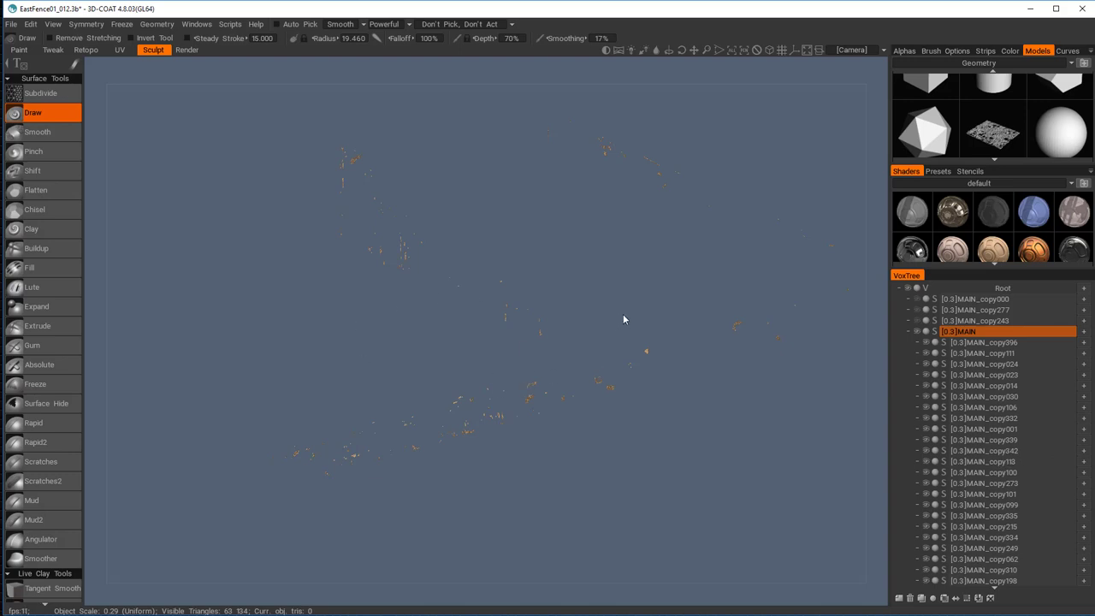
Examine the remaining floating fragments and delete MAIN together with all its fragment child volumes
right_click_drag(681, 360, 809, 469)
mouse_move(799, 459)
middle_mouse_down()
mouse_move(642, 338)
mouse_move(680, 322)
middle_mouse_up()
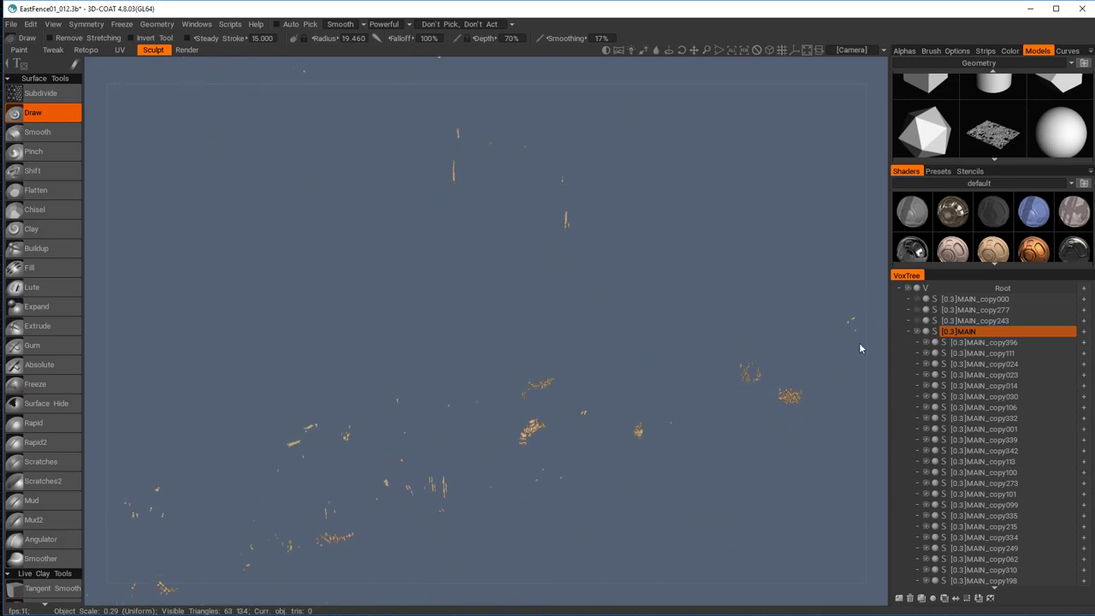
left_click(910, 599)
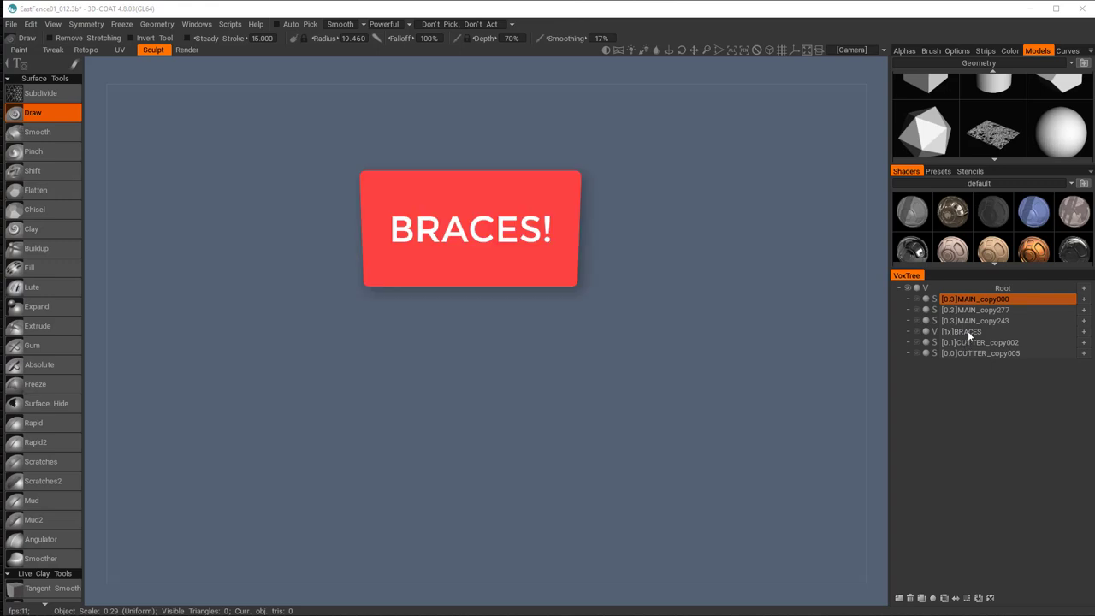
Show the BRACES volume along with MAIN_copy243, MAIN_copy277 and MAIN_copy000
left_click(917, 332)
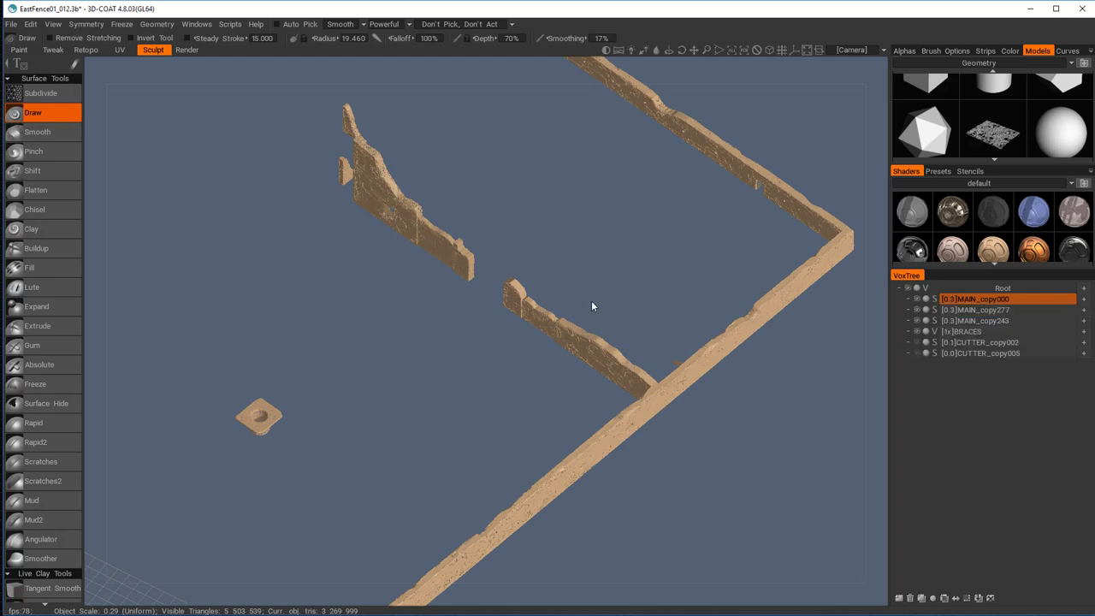
left_click(918, 322)
left_click(916, 309)
left_click(915, 299)
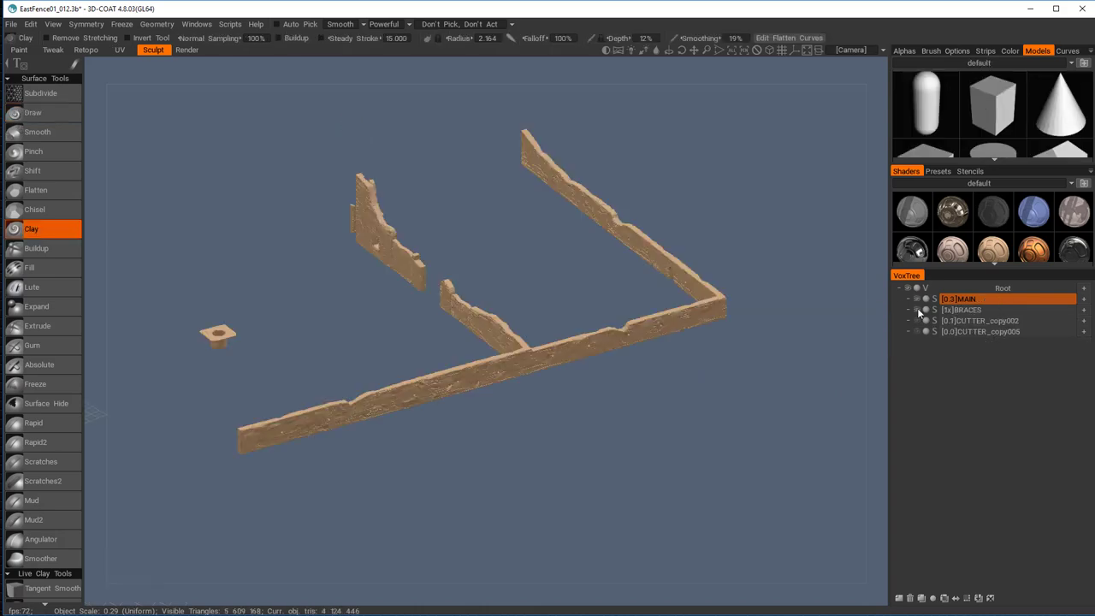
Make BRACES a child of MAIN and merge the sub-tree into the single MAIN volume
left_click(989, 299)
left_click_drag(541, 229, 571, 288)
middle_click_drag(571, 287, 582, 302)
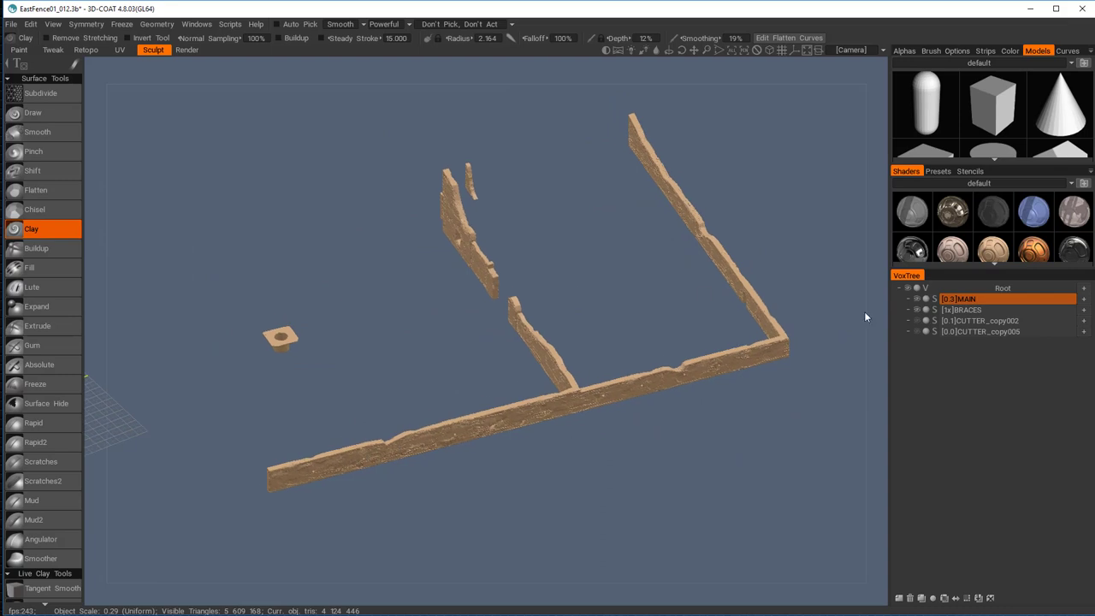
left_click(985, 299)
right_click(976, 313)
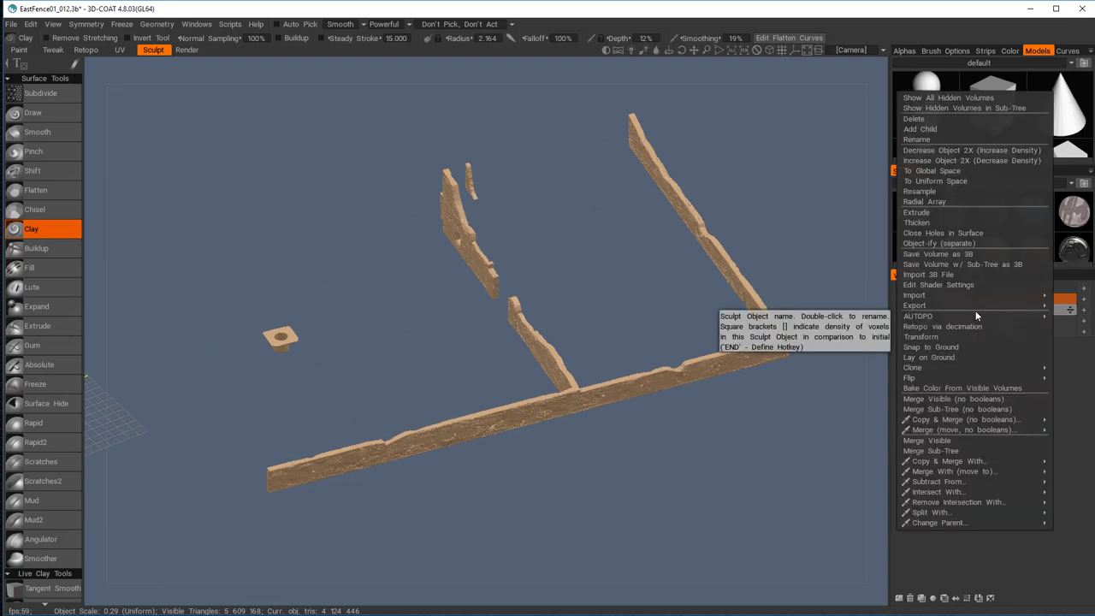
left_click(1051, 562)
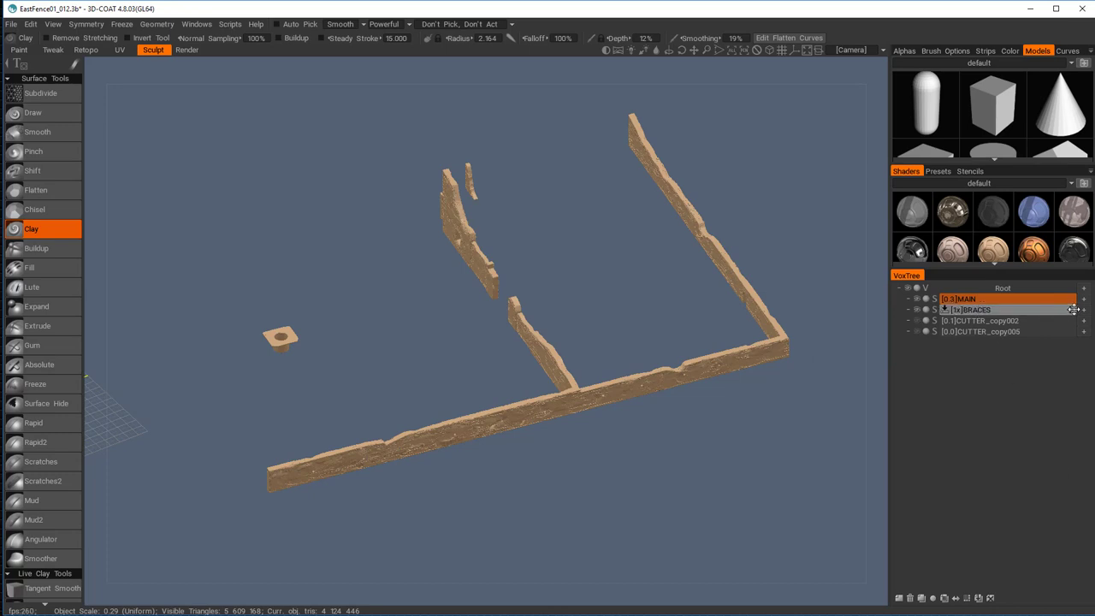
left_click_drag(1070, 310, 1083, 299)
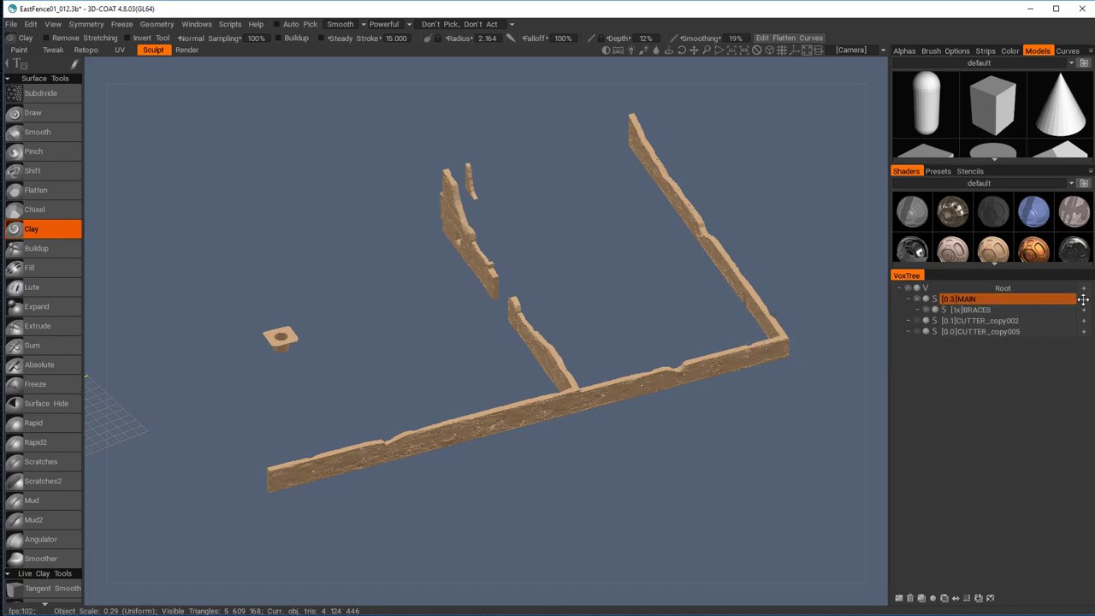
right_click(1001, 297)
mouse_move(1000, 297)
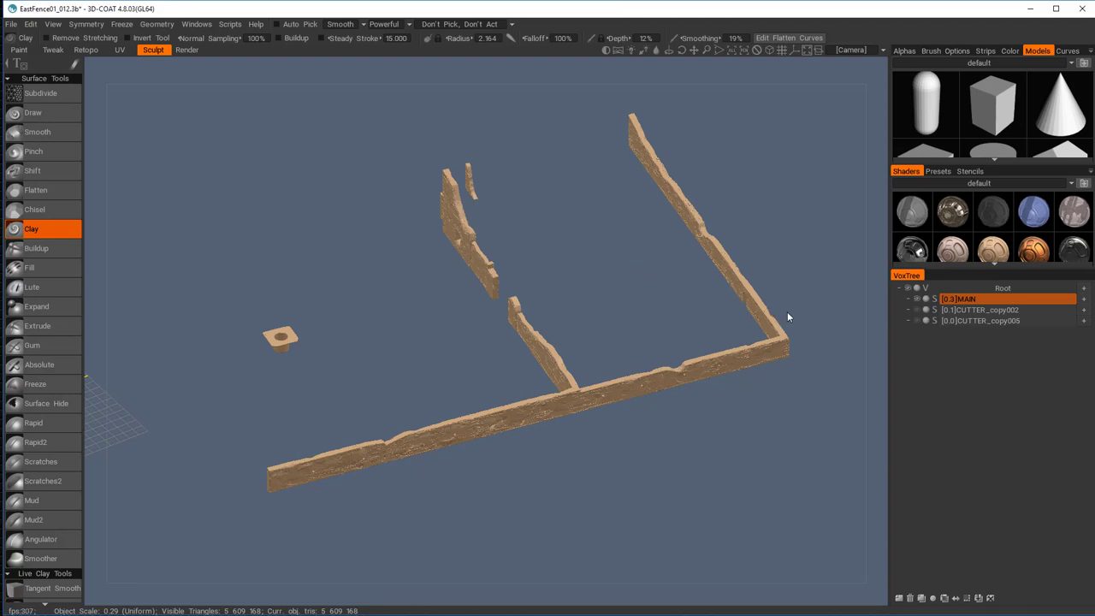
Delete the volumes CUTTER_copy002 and CUTTER_copy005 so that only MAIN is left under Root
middle_click_drag(788, 318, 795, 276)
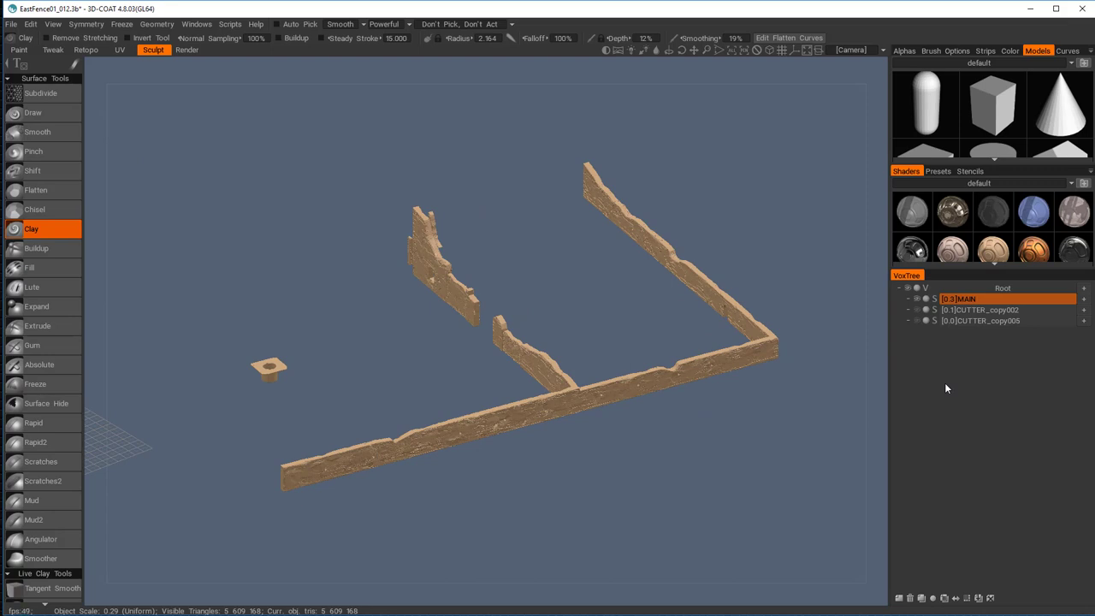
left_click(966, 311)
left_click(912, 597)
left_click(977, 311)
left_click(910, 597)
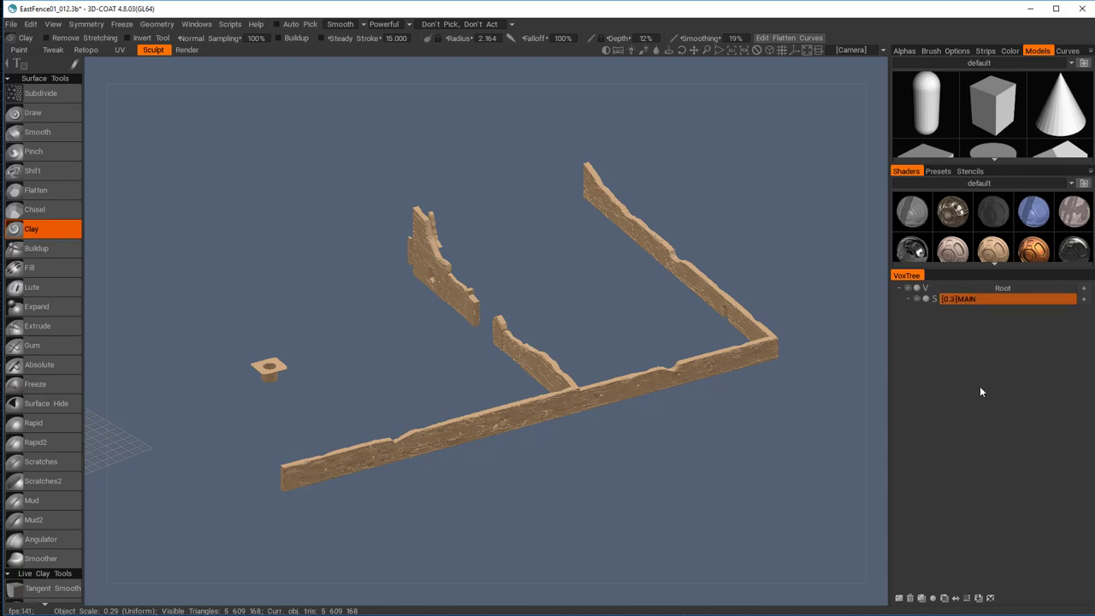
Export the MAIN object to the Buildings folder as EastFenceBAKE.obj, basing the name on the existing EastFence3DC.obj
left_click(13, 25)
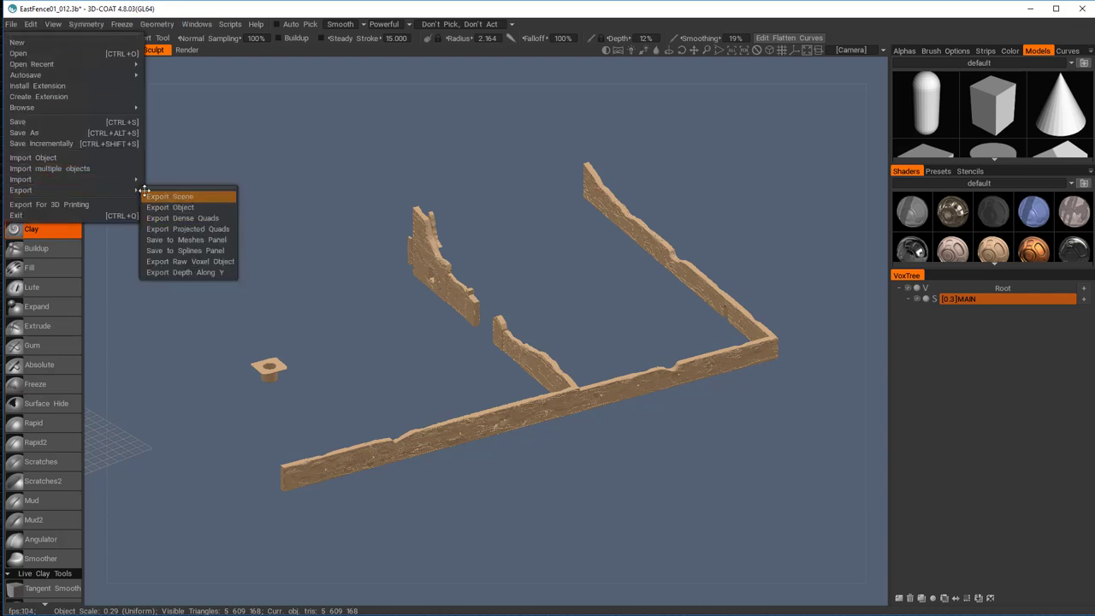
mouse_move(86, 192)
left_click(194, 206)
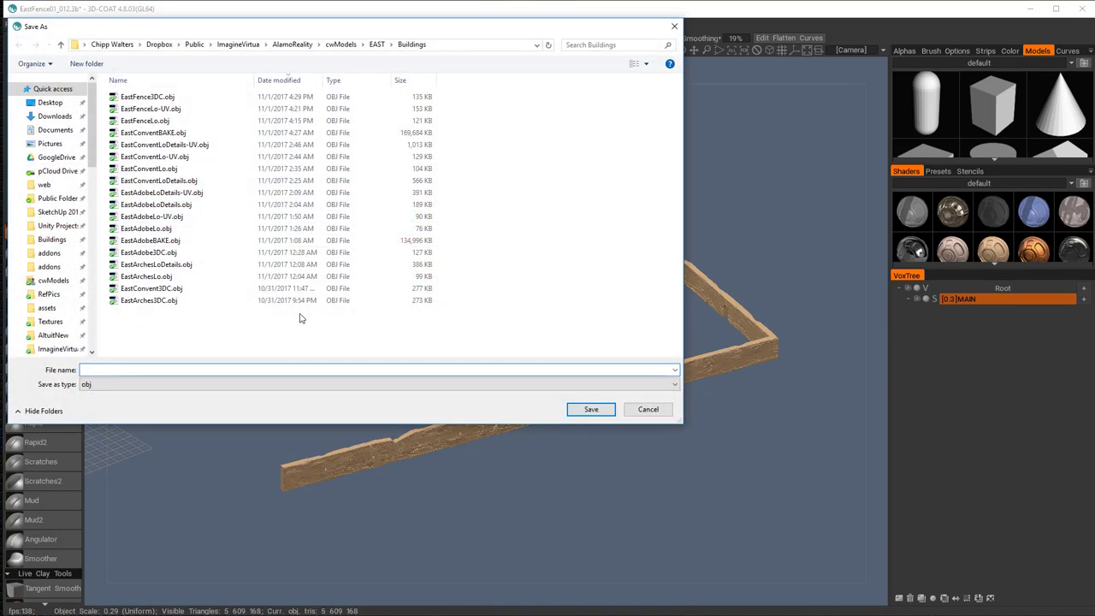
left_click(142, 100)
left_click(118, 369)
double_click(125, 368)
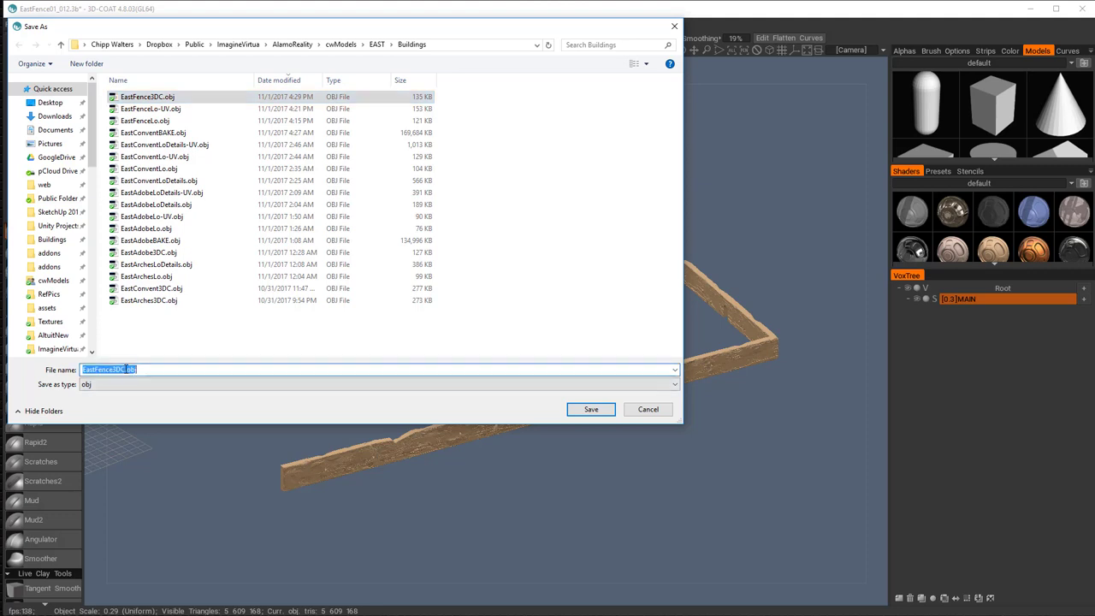
left_click(125, 368)
key("BackSpace")
key("BackSpace")
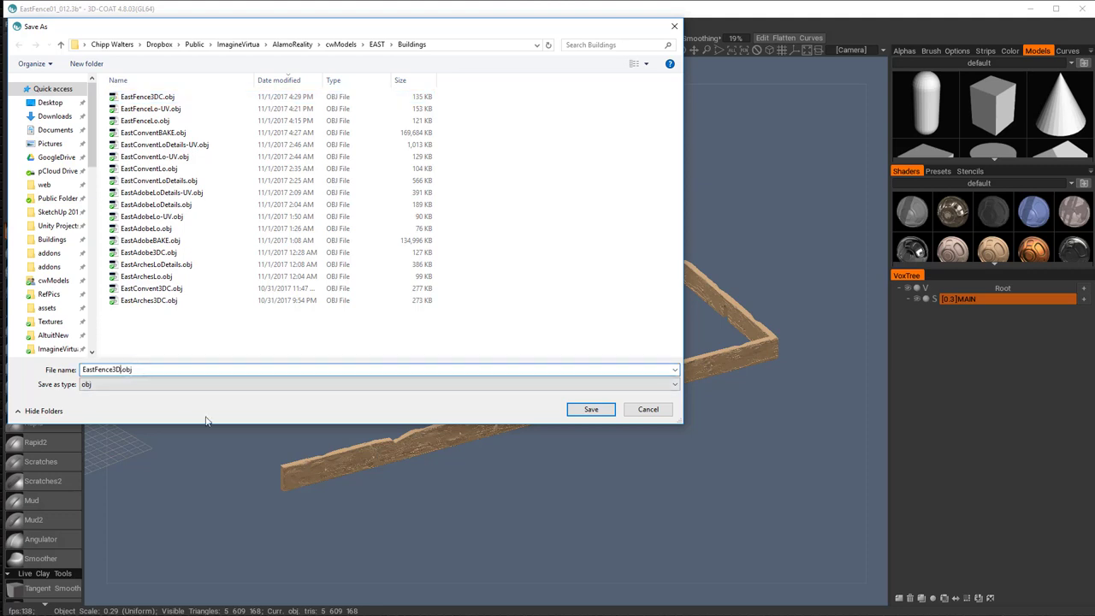
key("BackSpace")
type("BAKE")
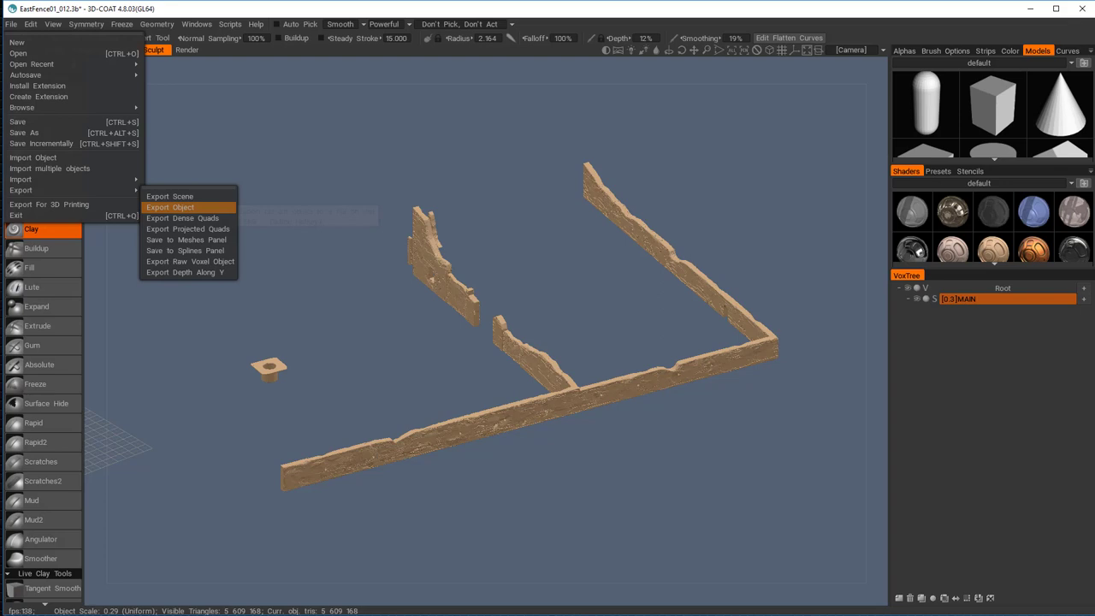
Adjust the export's reduction percent and accept it to write the high-poly fence mesh
left_click(170, 207)
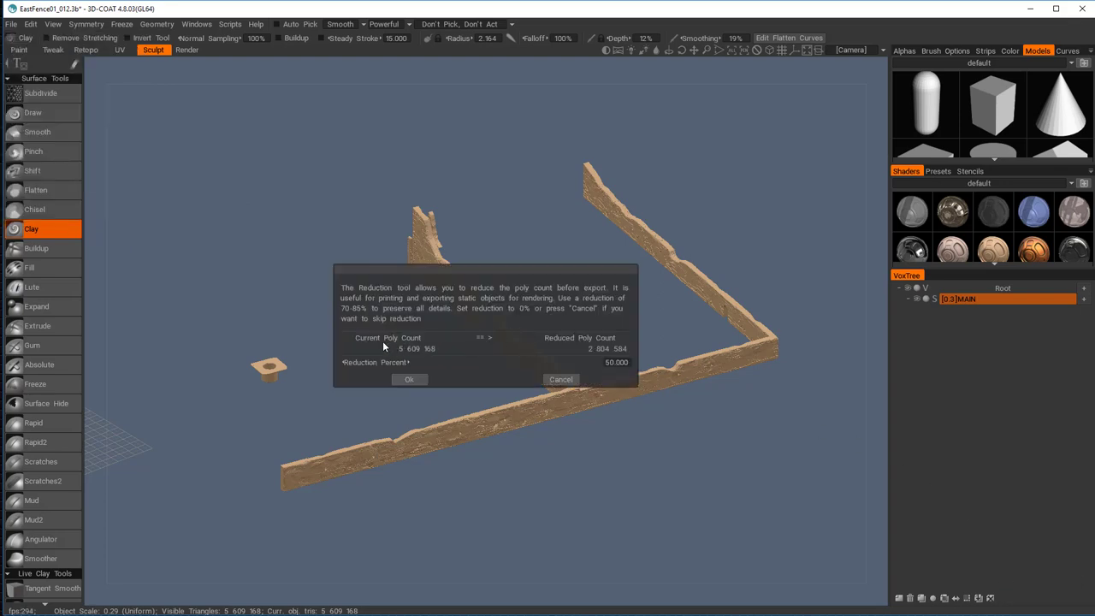
left_click_drag(383, 363, 349, 362)
left_click(411, 379)
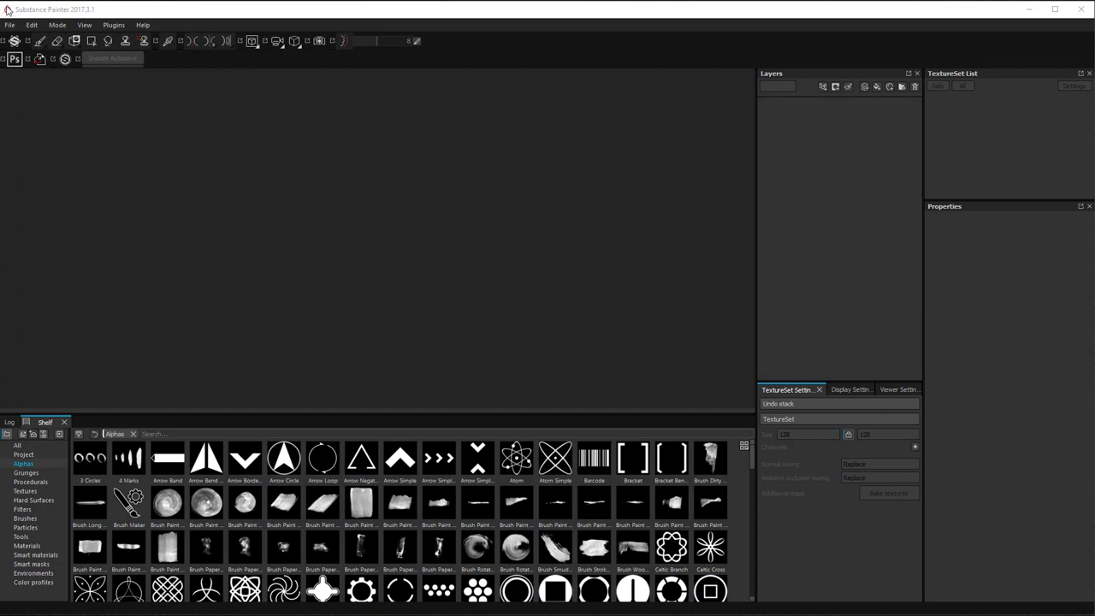
Switch to Substance Painter and create a new project from the mesh EastFenceLo-UV.obj, with OpenGL normals and 2048 resolution
left_click(10, 26)
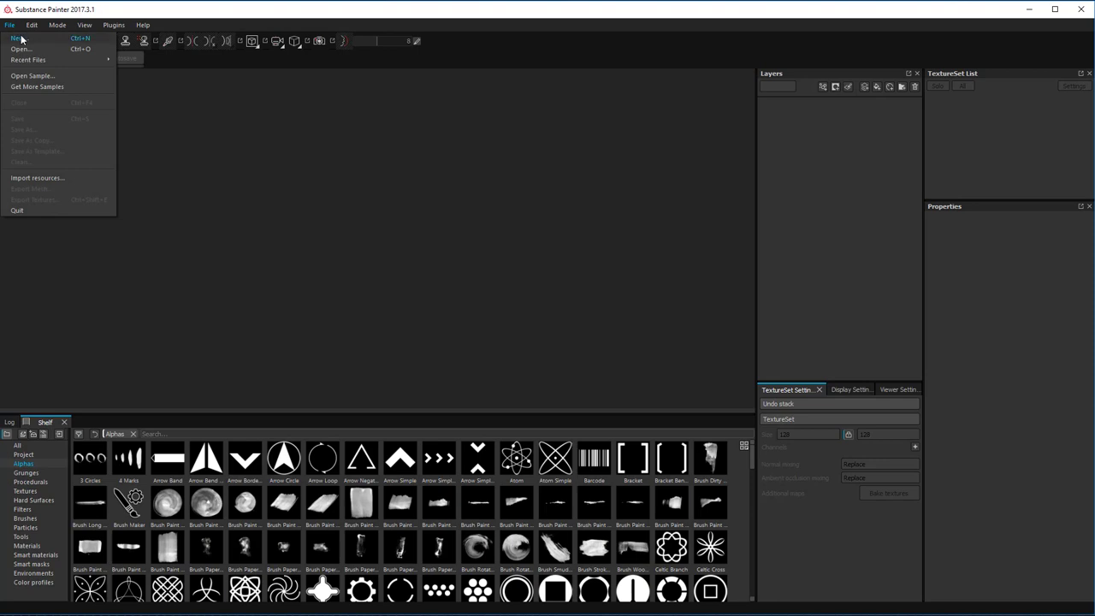
left_click(19, 40)
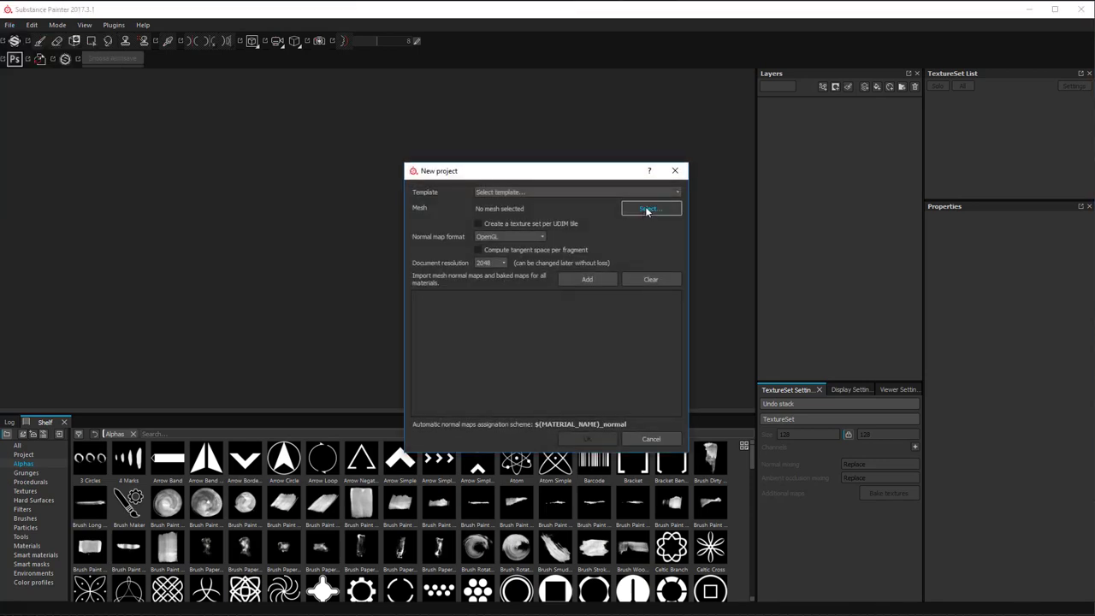
left_click(647, 210)
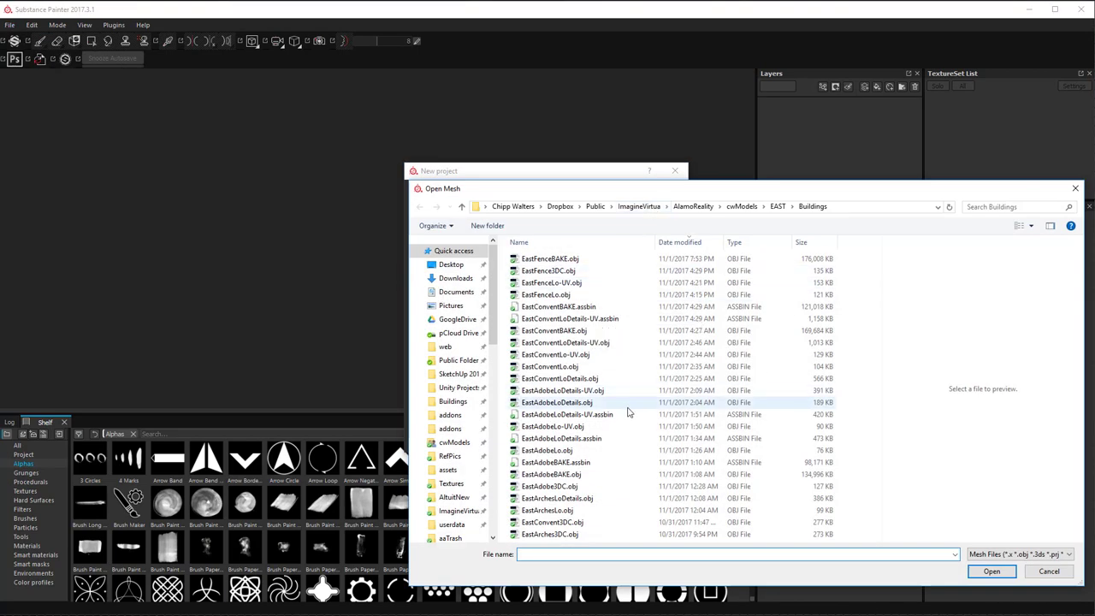
left_click(551, 284)
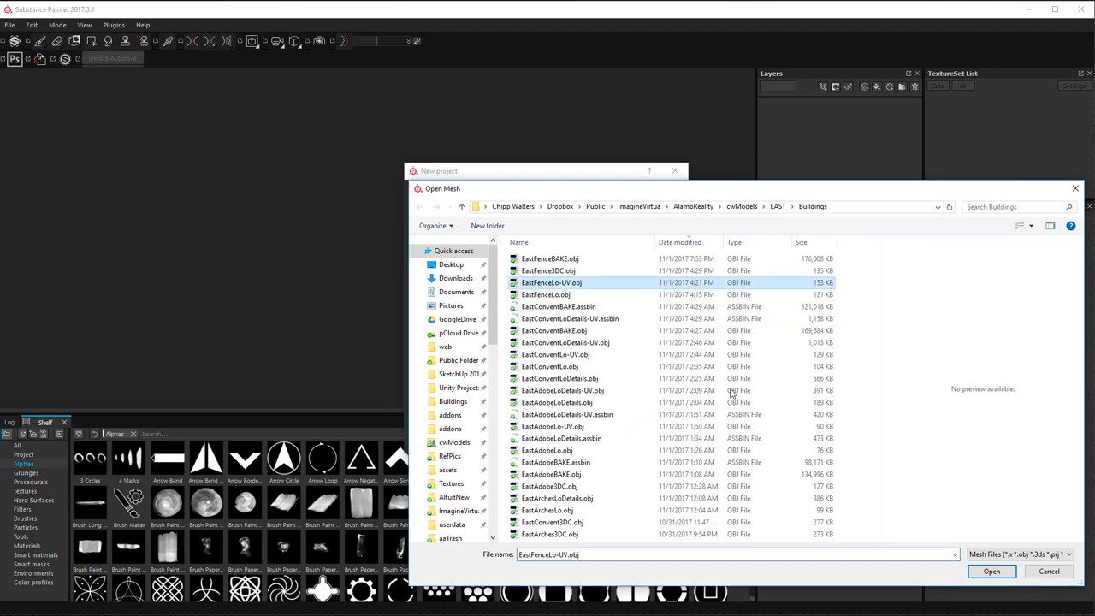
left_click(991, 571)
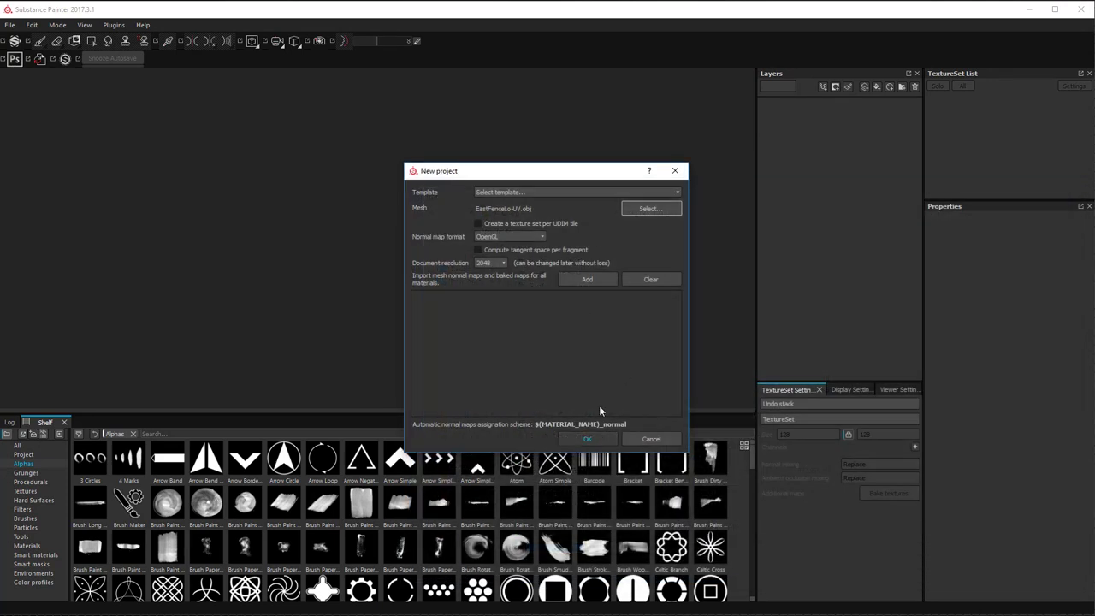
left_click(587, 439)
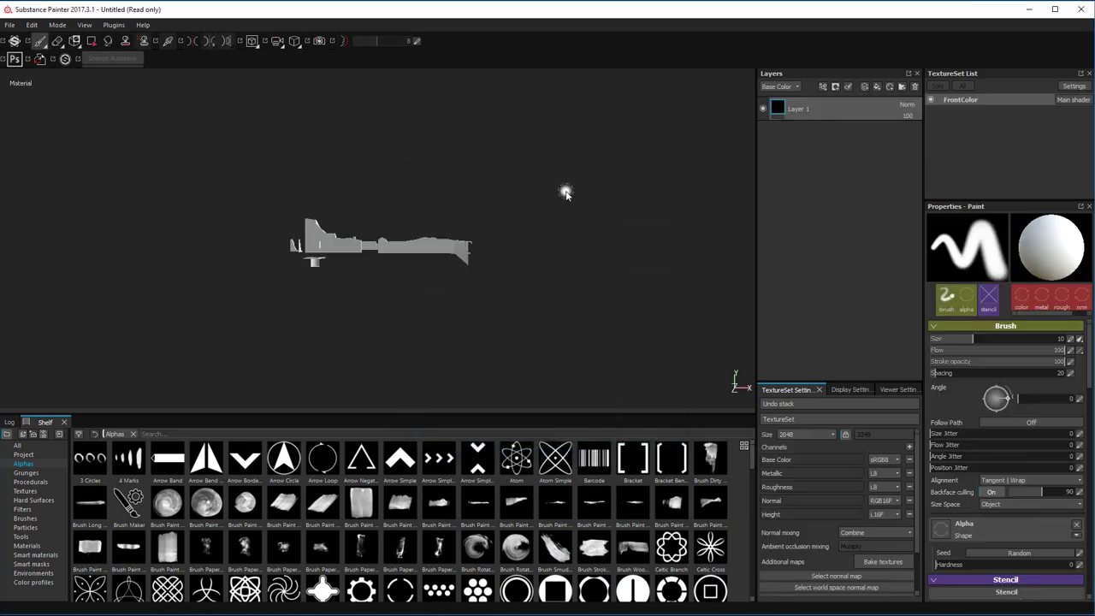
Examine the low-poly fence's topology with the wireframe overlay temporarily turned on
left_click_drag(502, 178, 745, 338, "alt")
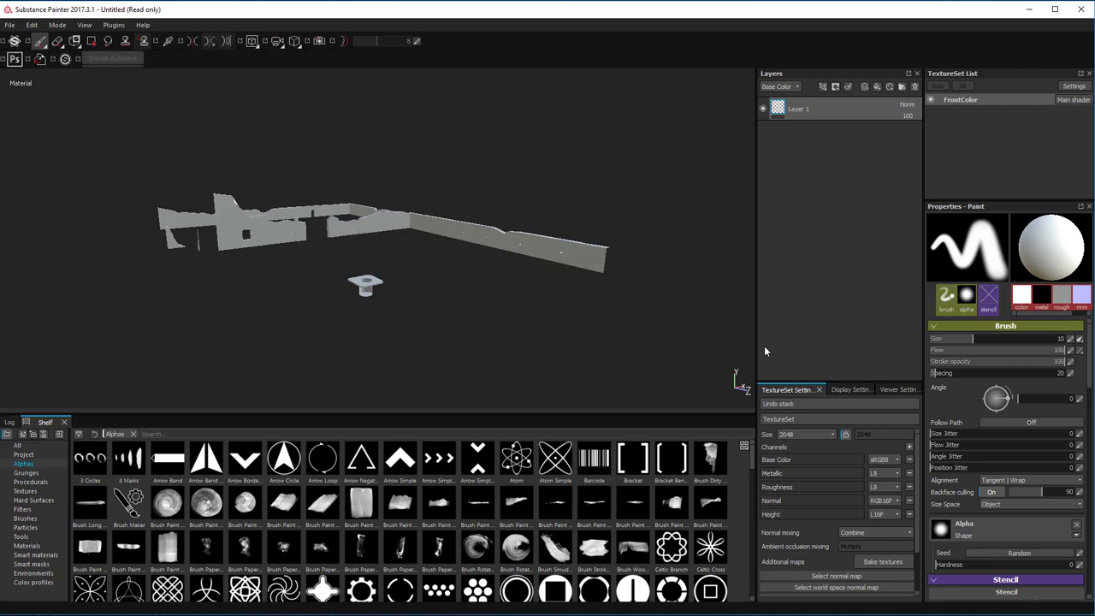
left_click(891, 390)
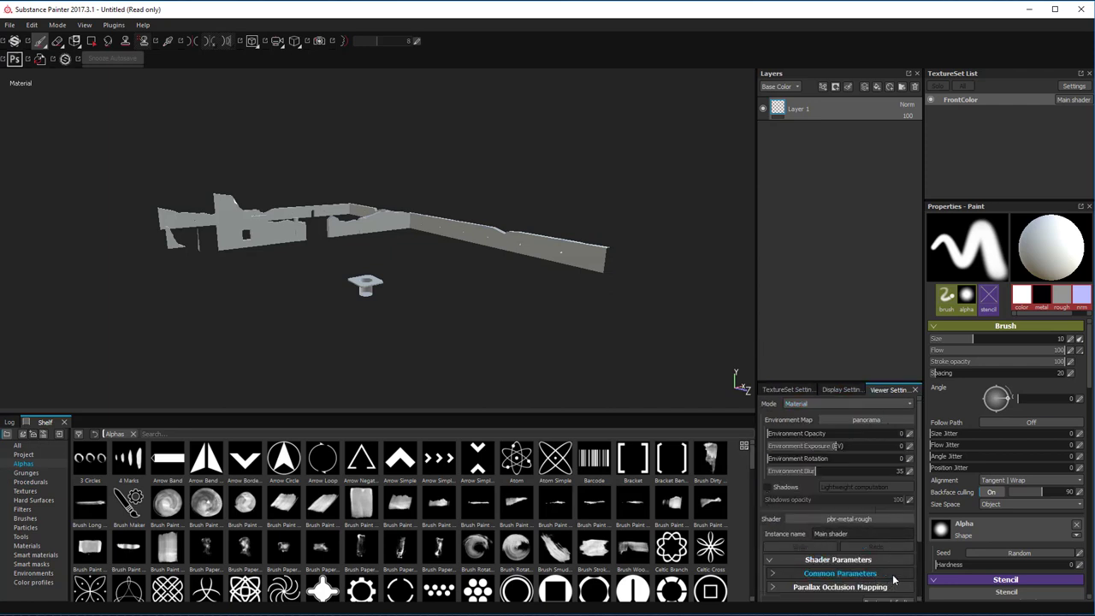
scroll(887, 574, "down", 3)
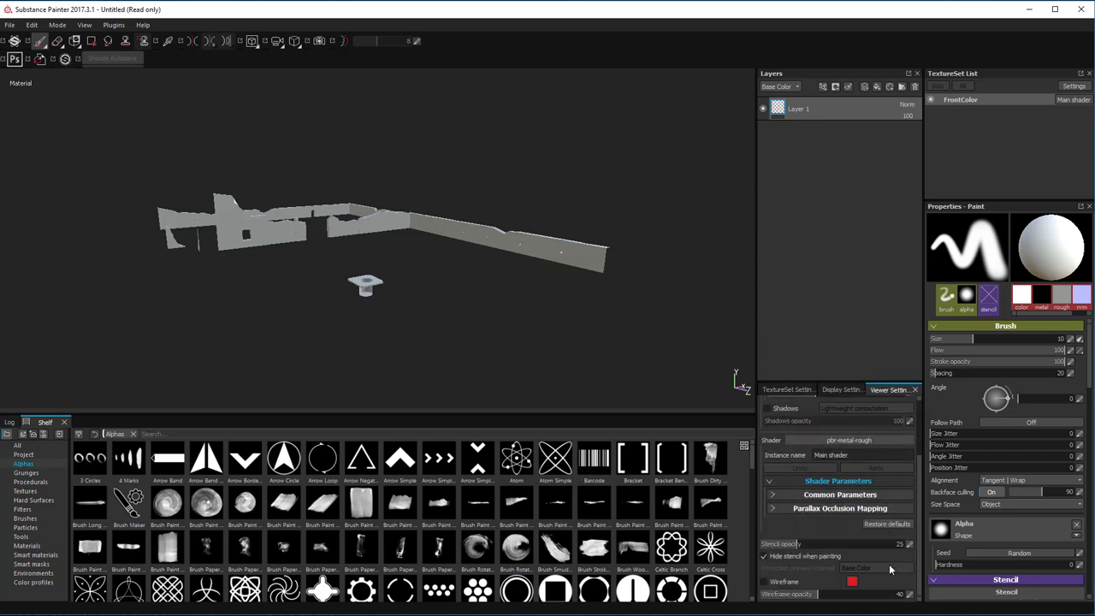
left_click(764, 583)
left_click_drag(459, 229, 501, 306, "alt")
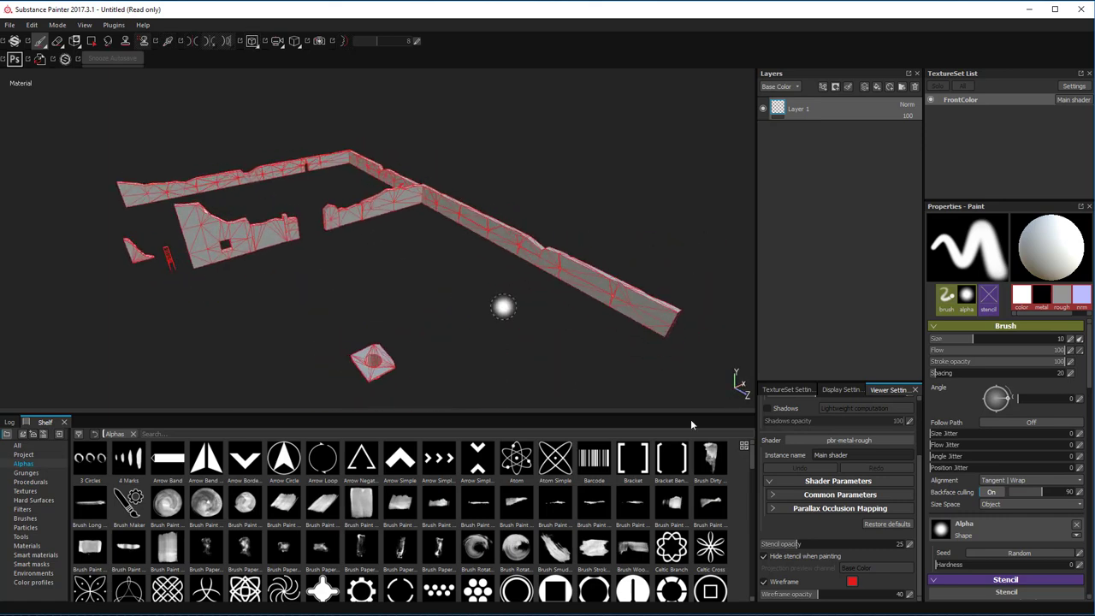
left_click(764, 581)
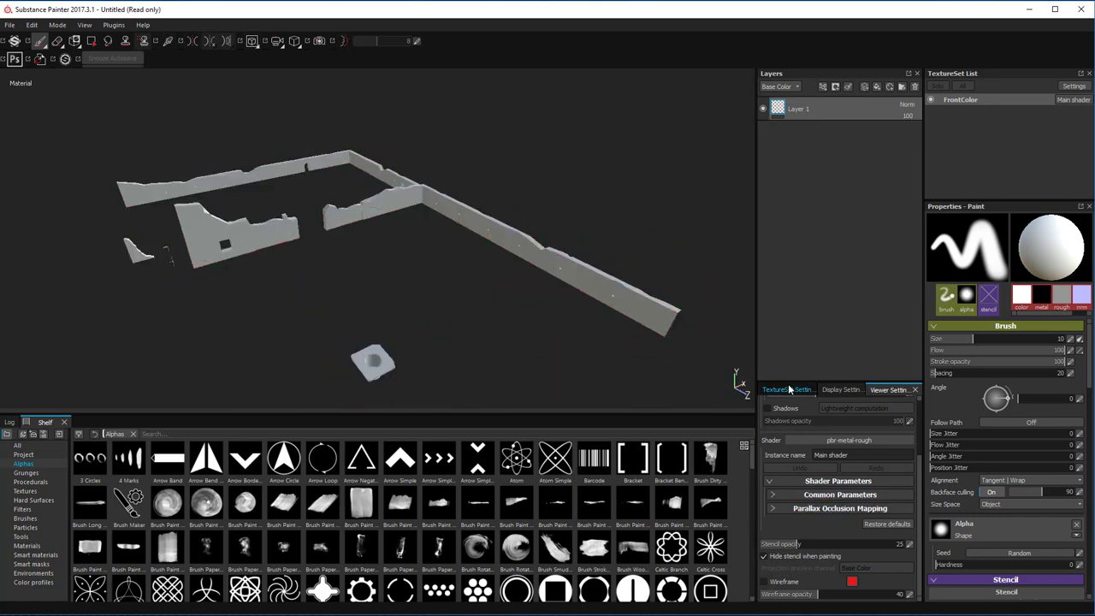
Open the texture baking settings, keep the output size at 512 and load the exported high-poly fence as the high definition mesh
left_click(785, 391)
left_click_drag(523, 219, 513, 163, "alt")
mouse_move(322, 247)
left_mouse_down("alt")
mouse_move(497, 237)
mouse_move(847, 250)
mouse_move(604, 232)
mouse_move(574, 186)
mouse_move(523, 191)
mouse_move(420, 269)
mouse_move(318, 247)
mouse_move(355, 247)
mouse_move(330, 249)
left_mouse_up("alt")
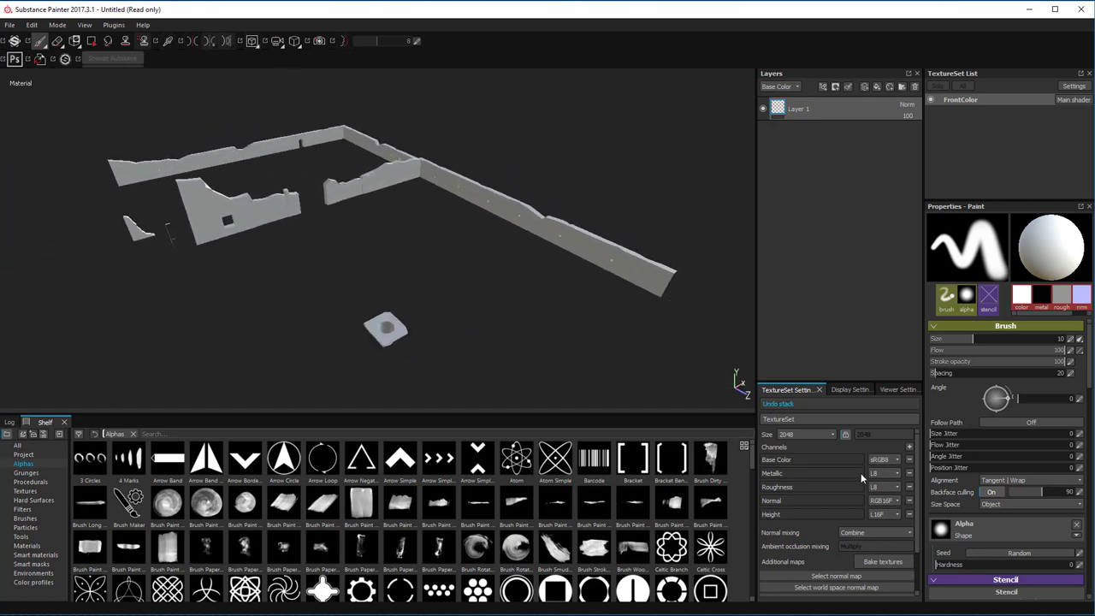
left_click(882, 562)
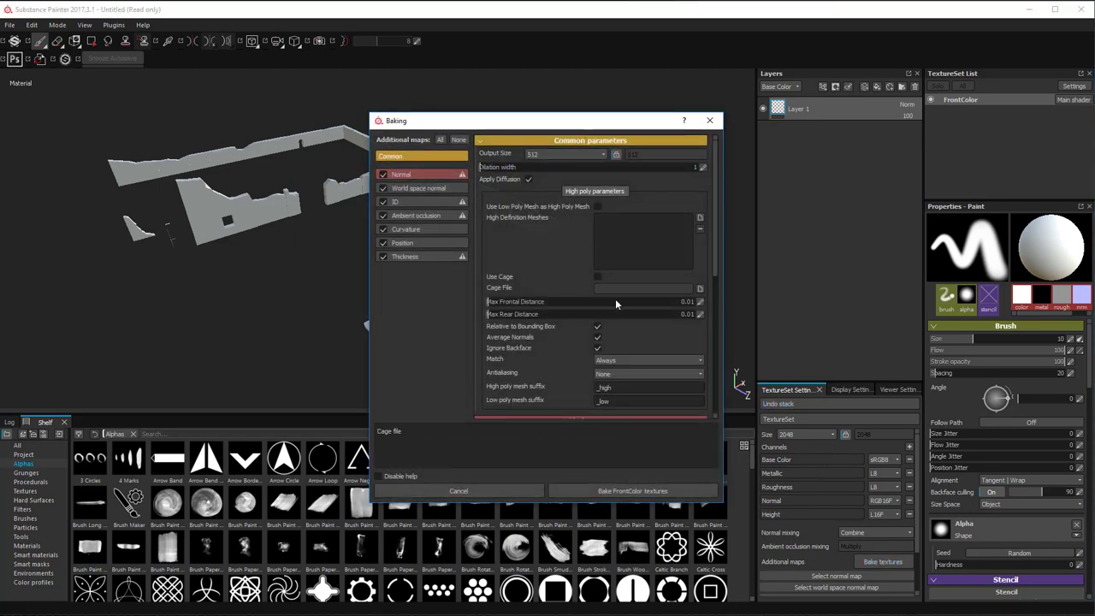
left_click(557, 156)
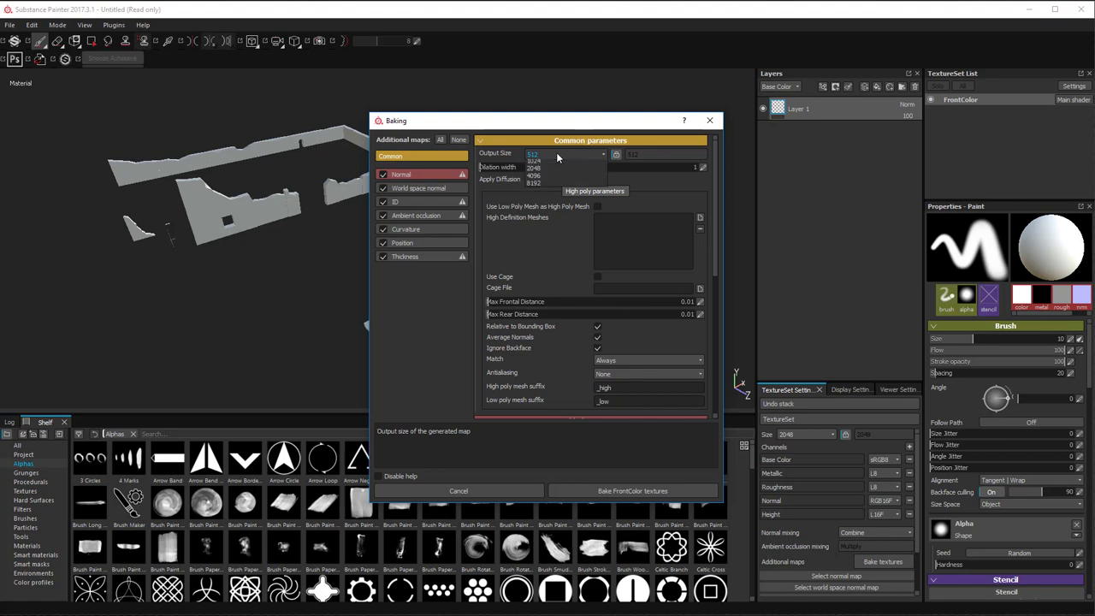
left_click(544, 126)
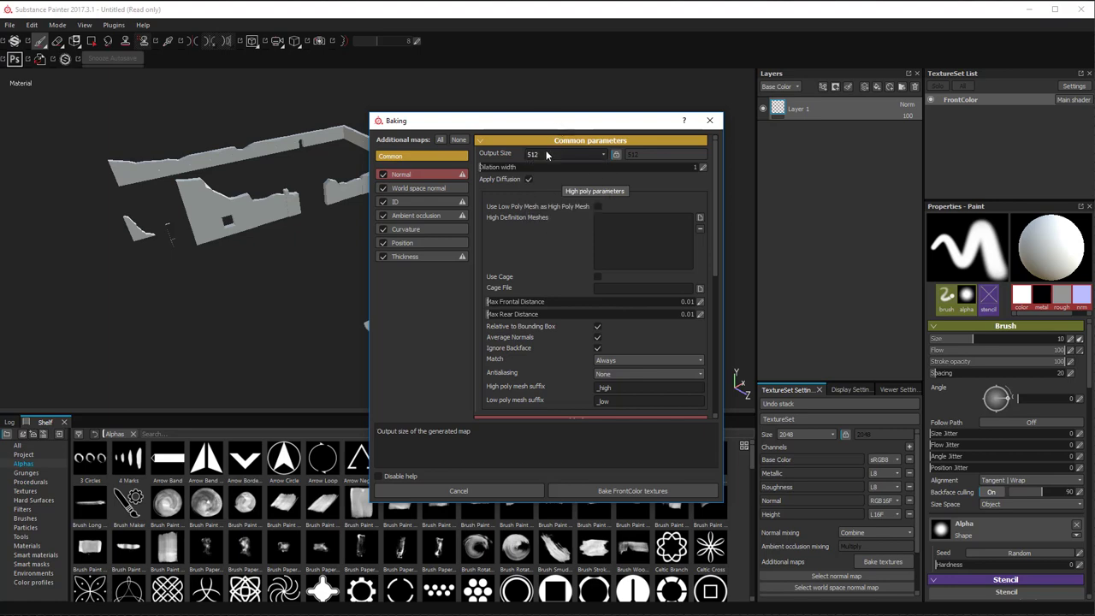
left_click(699, 217)
double_click(521, 209)
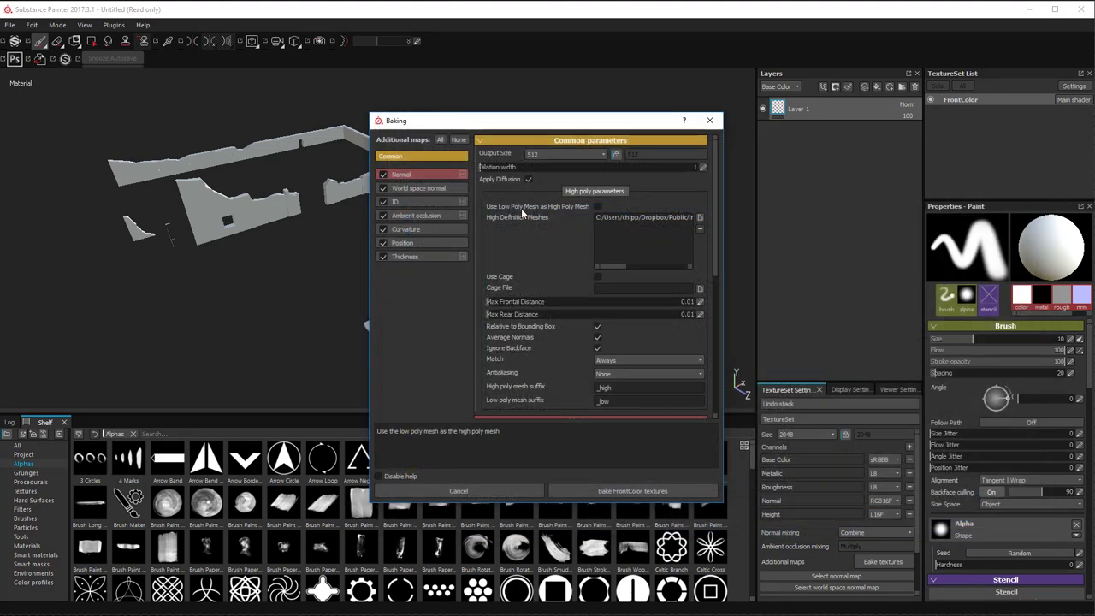
Exclude every additional map except Normal from the bake and bake the FrontColor textures
left_click(383, 188)
left_click(382, 202)
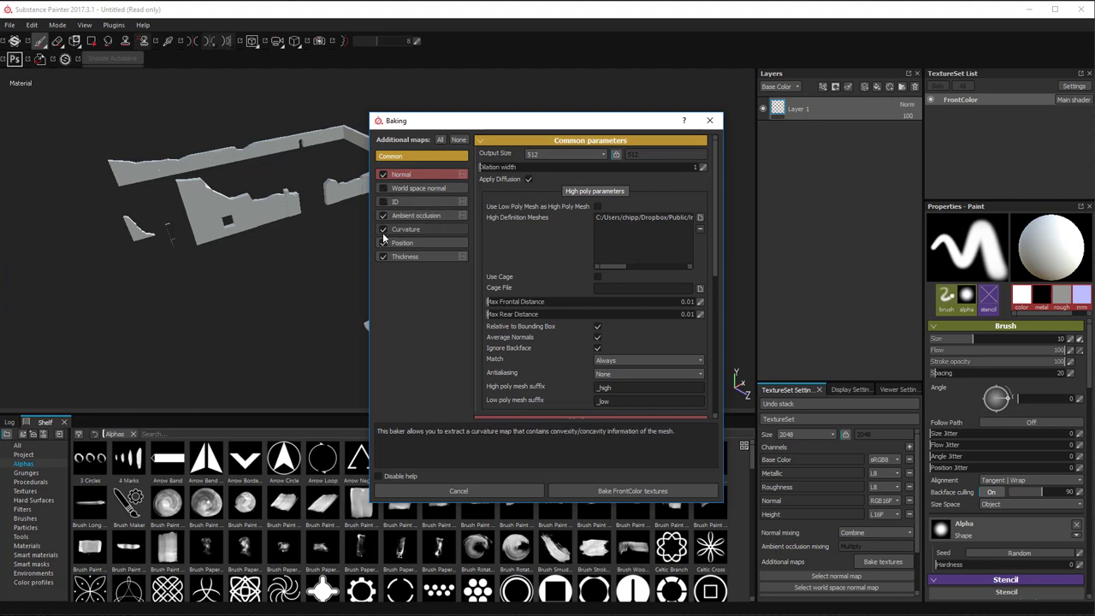
left_click(384, 217)
left_click(383, 229)
left_click(384, 244)
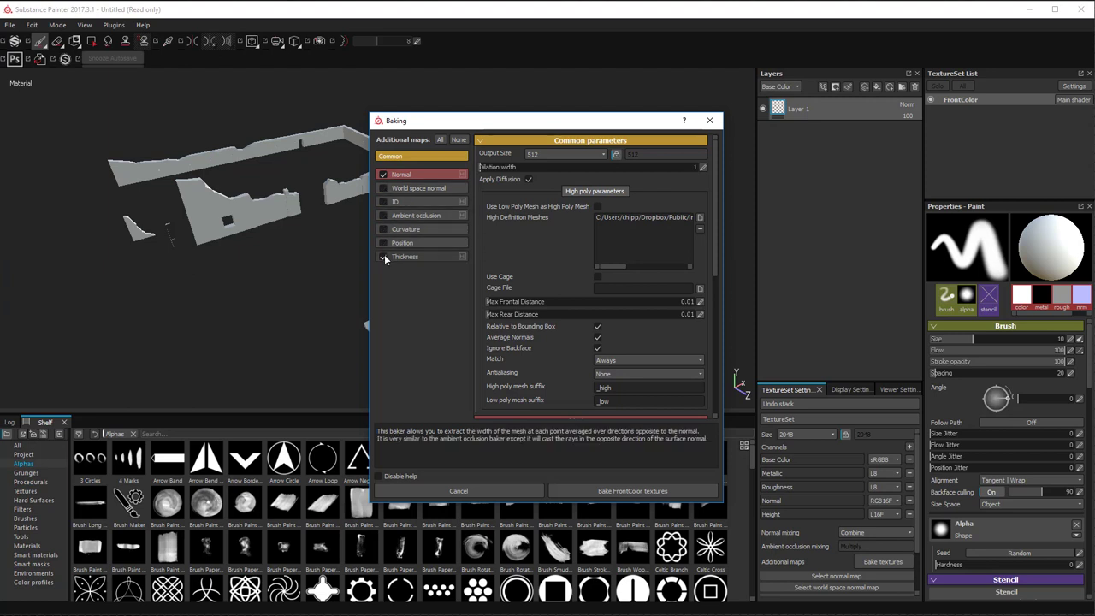
left_click(609, 490)
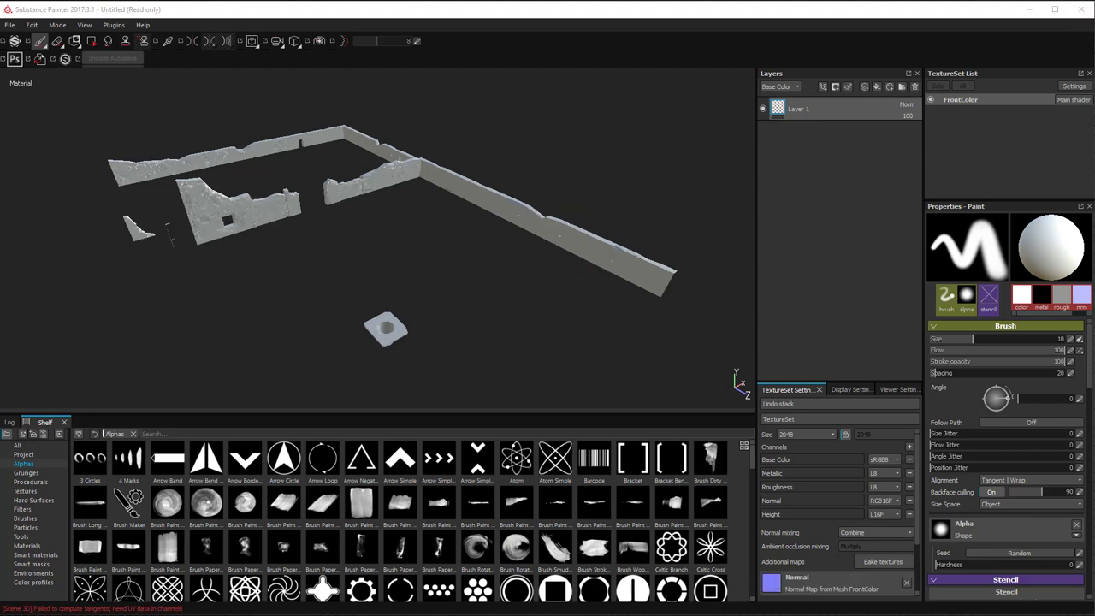
Inspect the baked wall detail up close and remove the normal map from the FrontColor texture set
right_click_drag(518, 255, 683, 432, "alt")
mouse_move(548, 308)
left_mouse_down("alt")
mouse_move(494, 264)
mouse_move(430, 259)
mouse_move(377, 294)
mouse_move(222, 283)
mouse_move(447, 284)
mouse_move(525, 315)
mouse_move(540, 303)
left_mouse_up("alt")
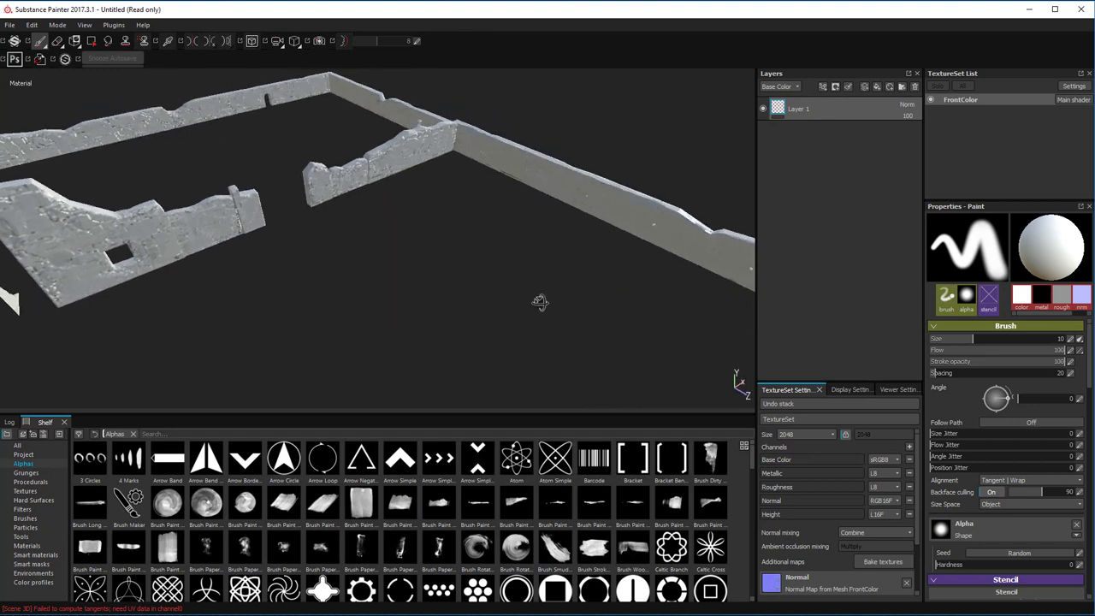
scroll(864, 449, "down", 2)
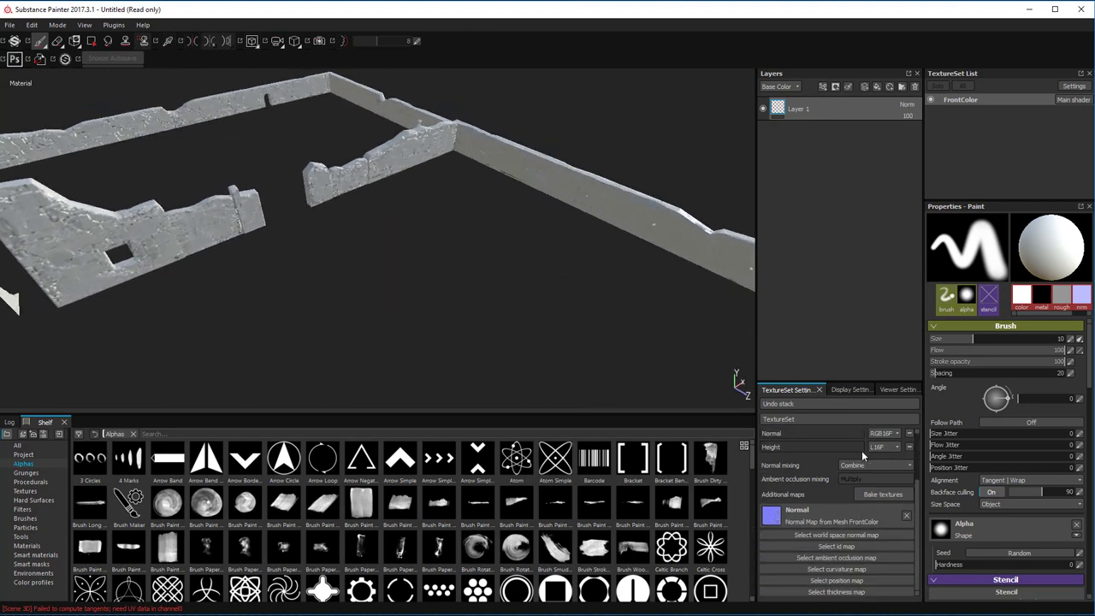
left_click(907, 517)
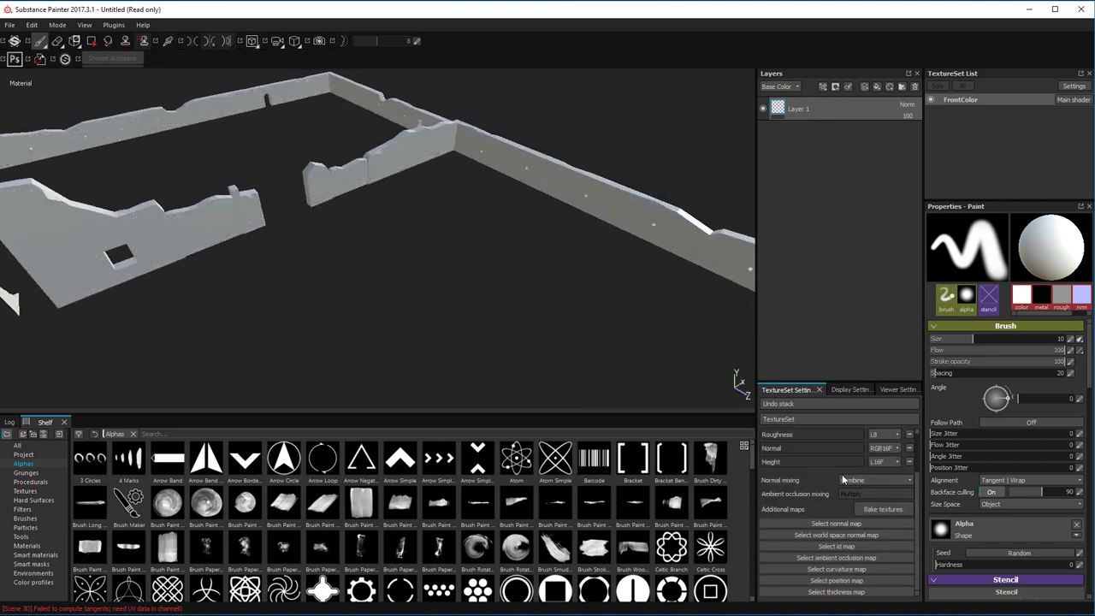
Reopen the texture baking settings, include the Normal and Ambient occlusion maps and set the output size to 2048
scroll(814, 469, "up", 2)
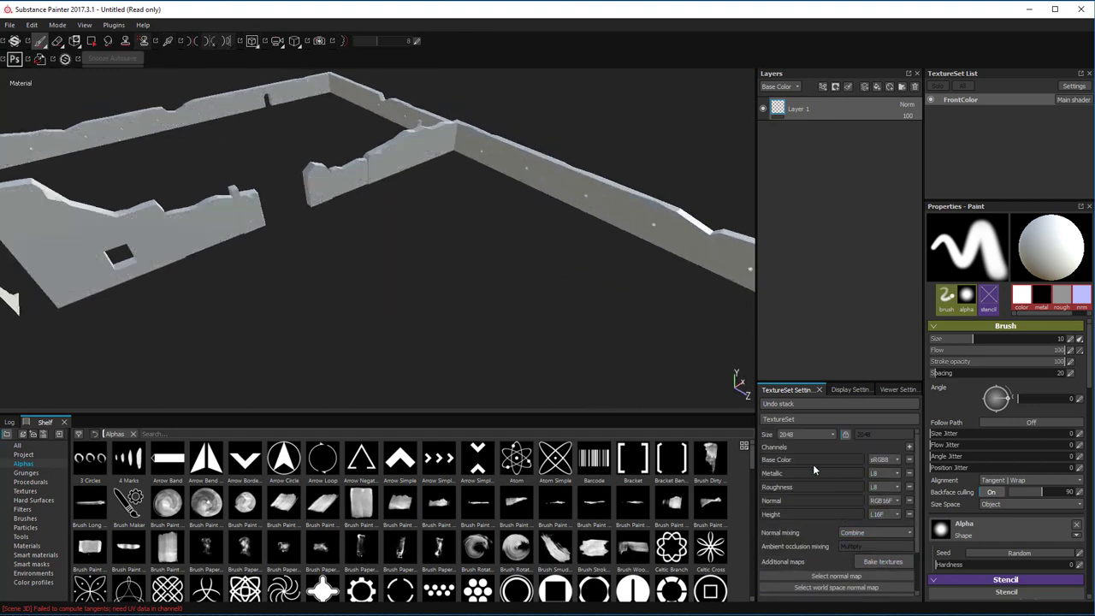
left_click(886, 563)
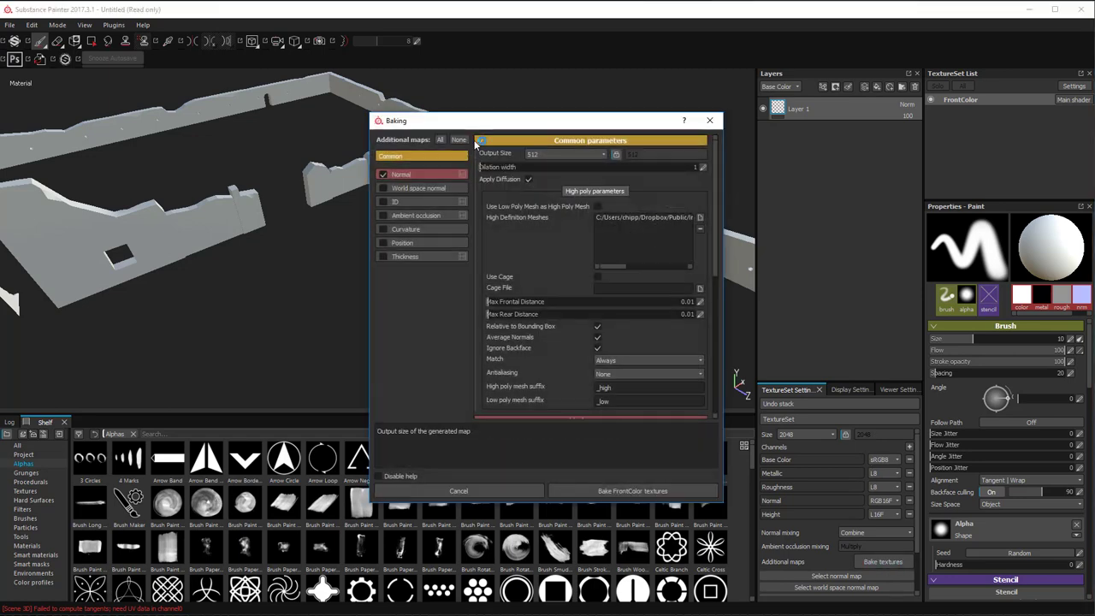
left_click(383, 174)
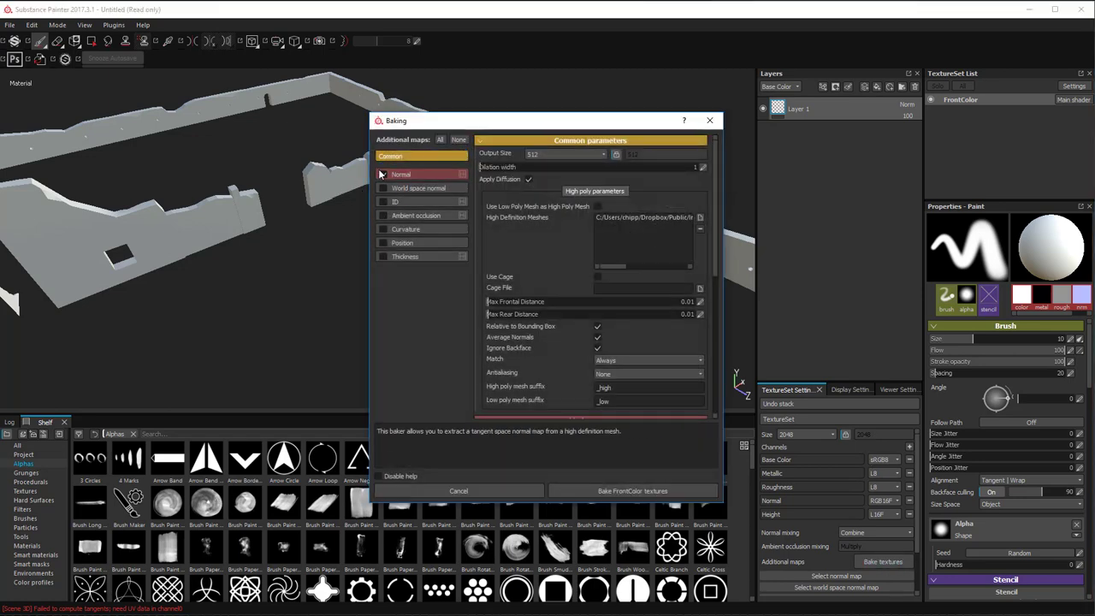
left_click(383, 174)
left_click(382, 215)
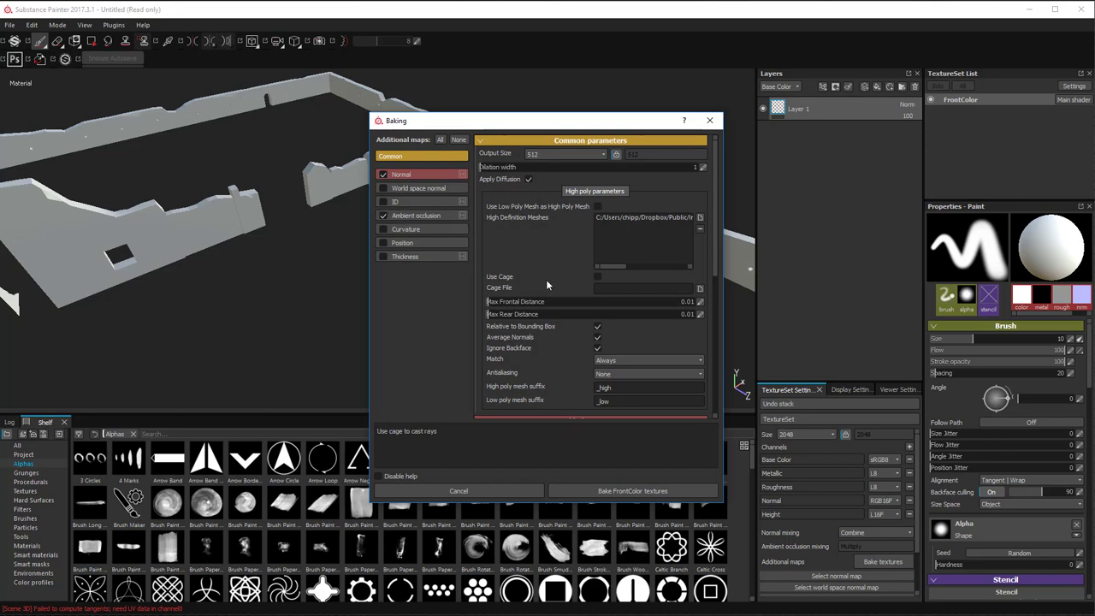
left_click(554, 155)
left_click(537, 211)
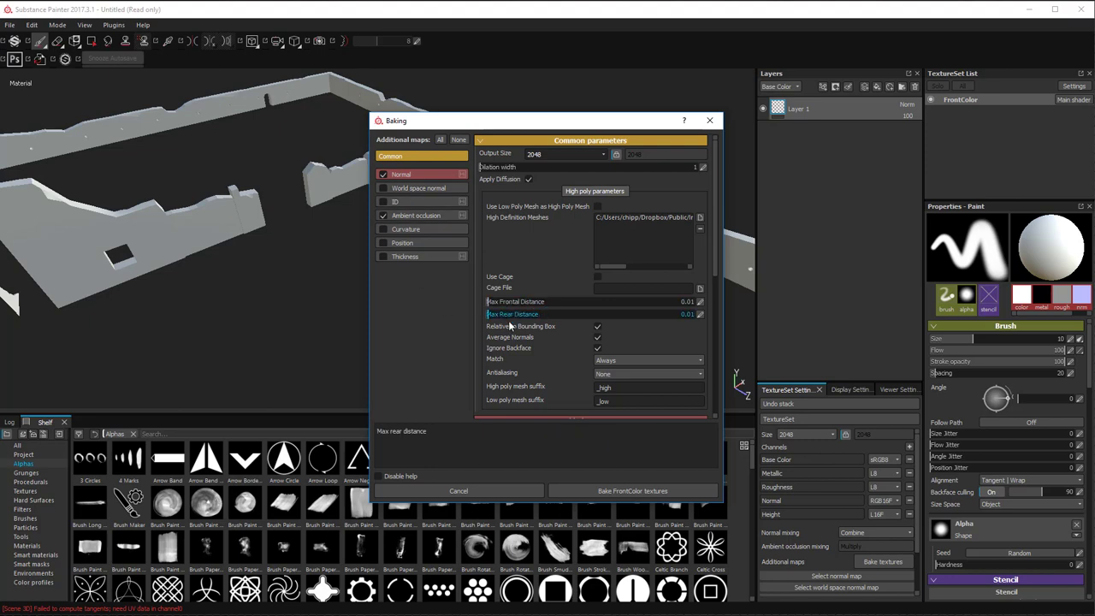
Disable Average Normals, set antialiasing to Subsampling 4x4 and bake the FrontColor textures
left_click(598, 337)
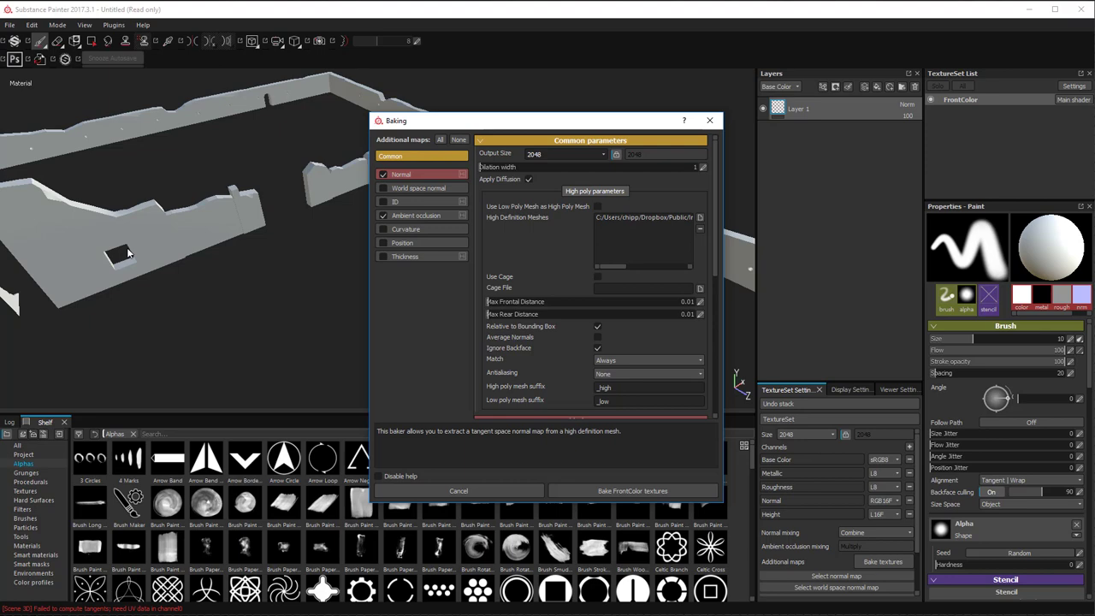
left_click(631, 375)
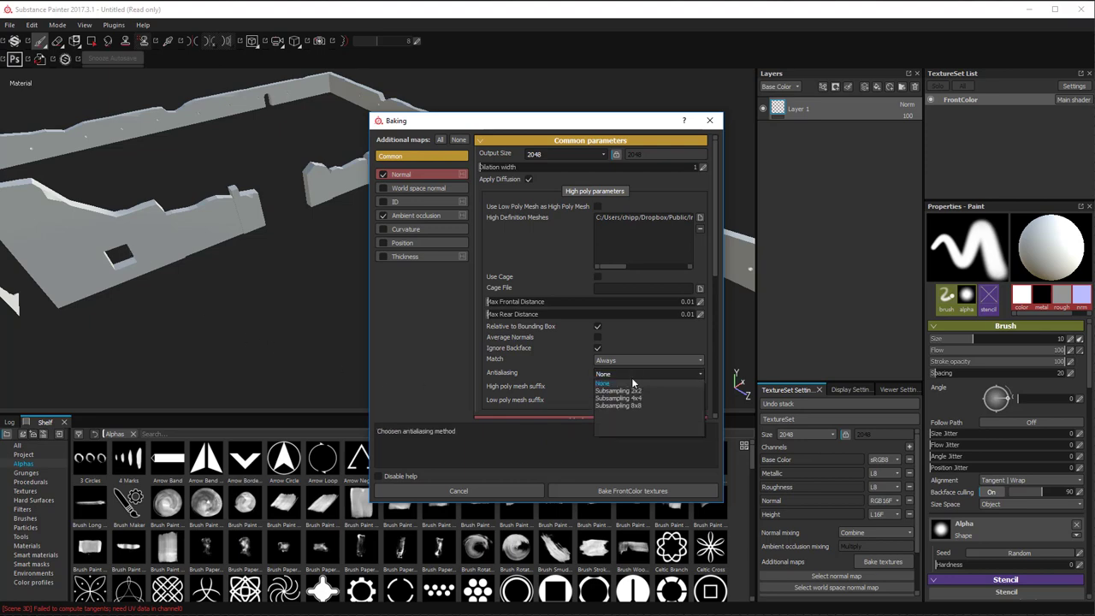
left_click(648, 398)
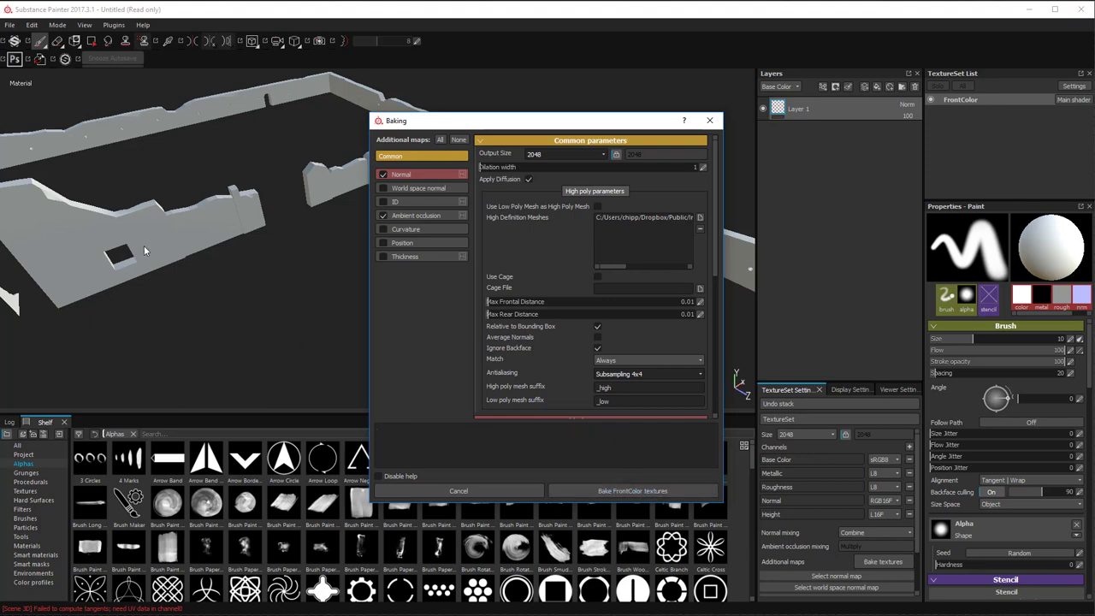
left_click(647, 491)
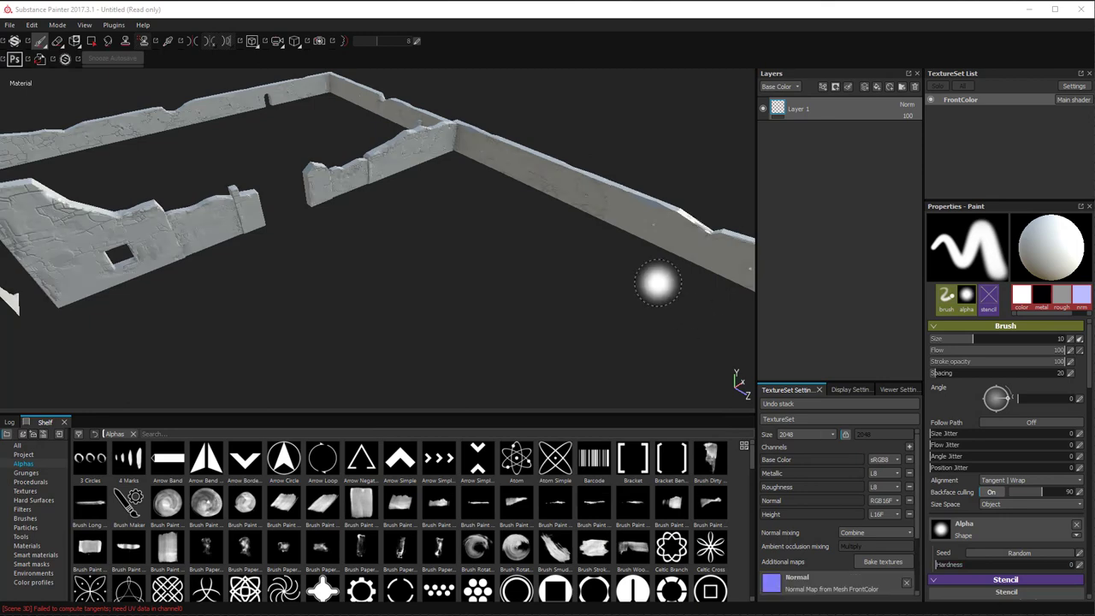
Examine the baked crack and brick detail on the fence walls, corners and buttress from several angles and distances
mouse_move(545, 315)
left_mouse_down("alt")
mouse_move(622, 288)
mouse_move(609, 276)
mouse_move(501, 274)
mouse_move(509, 286)
mouse_move(902, 271)
mouse_move(557, 281)
left_mouse_up("alt")
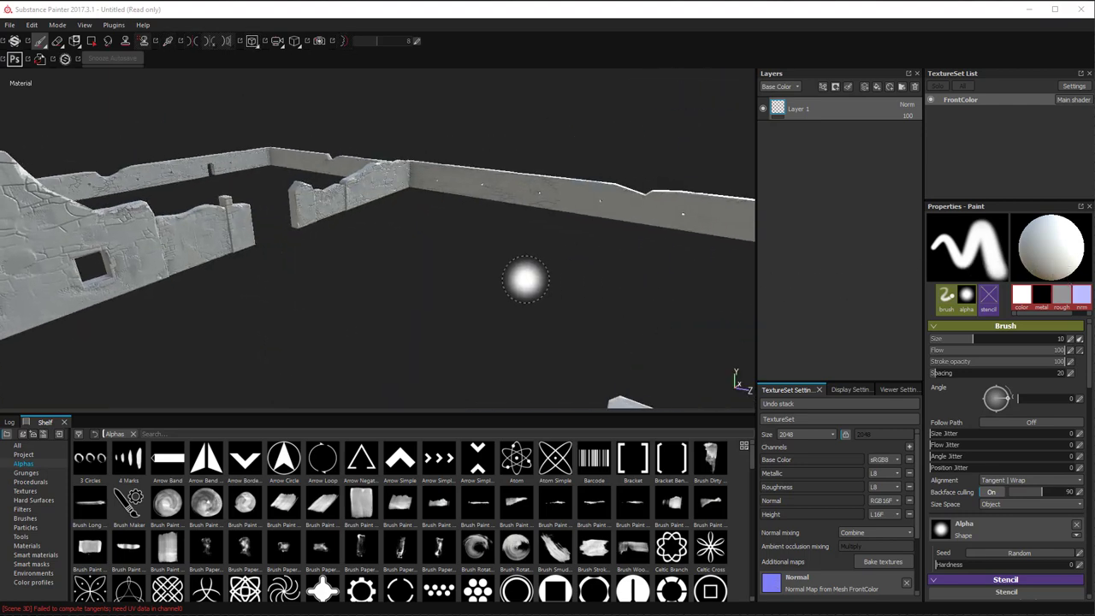
middle_click_drag(525, 279, 667, 306, "alt")
right_click_drag(599, 289, 563, 281, "alt")
mouse_move(563, 281)
left_mouse_down("alt")
mouse_move(557, 264)
mouse_move(523, 294)
mouse_move(470, 287)
mouse_move(655, 264)
mouse_move(778, 272)
mouse_move(501, 284)
mouse_move(414, 251)
mouse_move(470, 257)
mouse_move(653, 356)
mouse_move(533, 271)
mouse_move(579, 282)
mouse_move(574, 265)
left_mouse_up("alt")
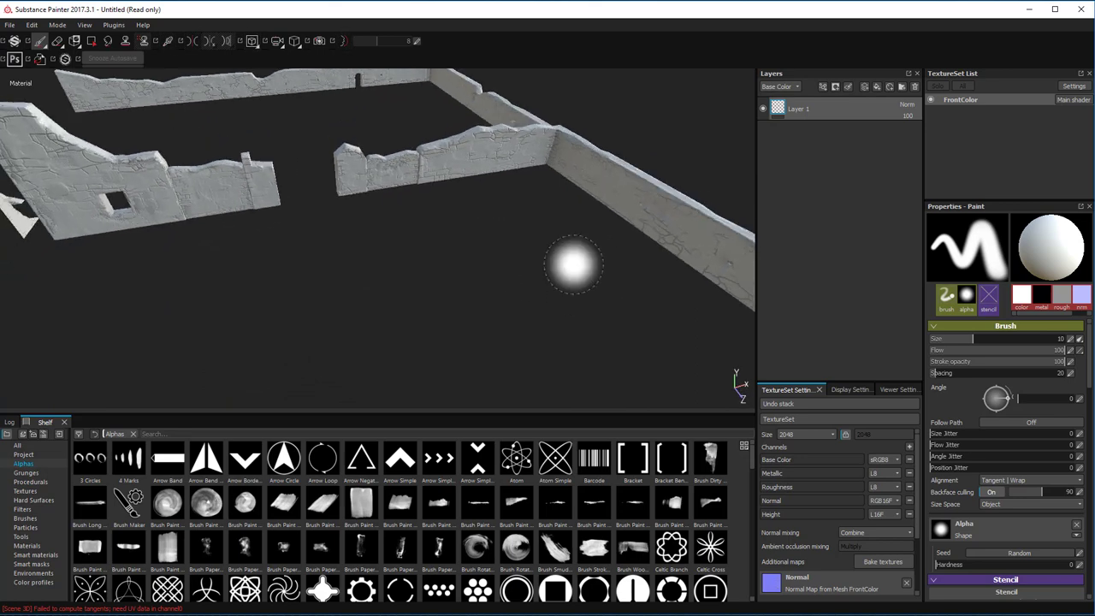
middle_click_drag(574, 264, 567, 303, "alt")
mouse_move(567, 302)
right_mouse_down("alt")
mouse_move(584, 270)
mouse_move(578, 240)
right_mouse_up("alt")
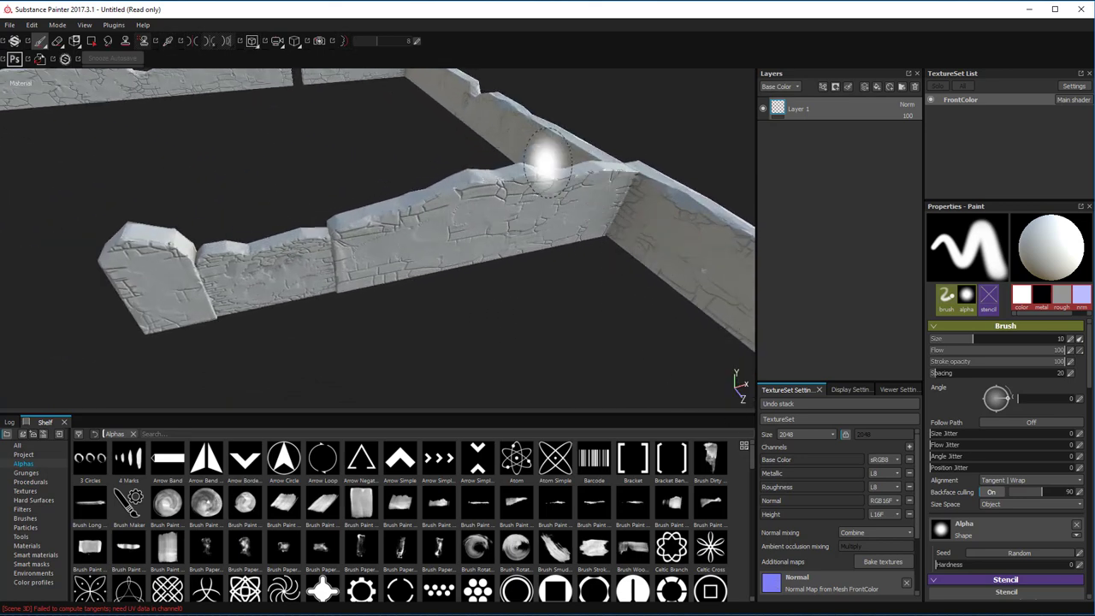
left_click_drag(445, 221, 858, 257, "alt")
middle_click_drag(208, 171, 276, 196, "alt")
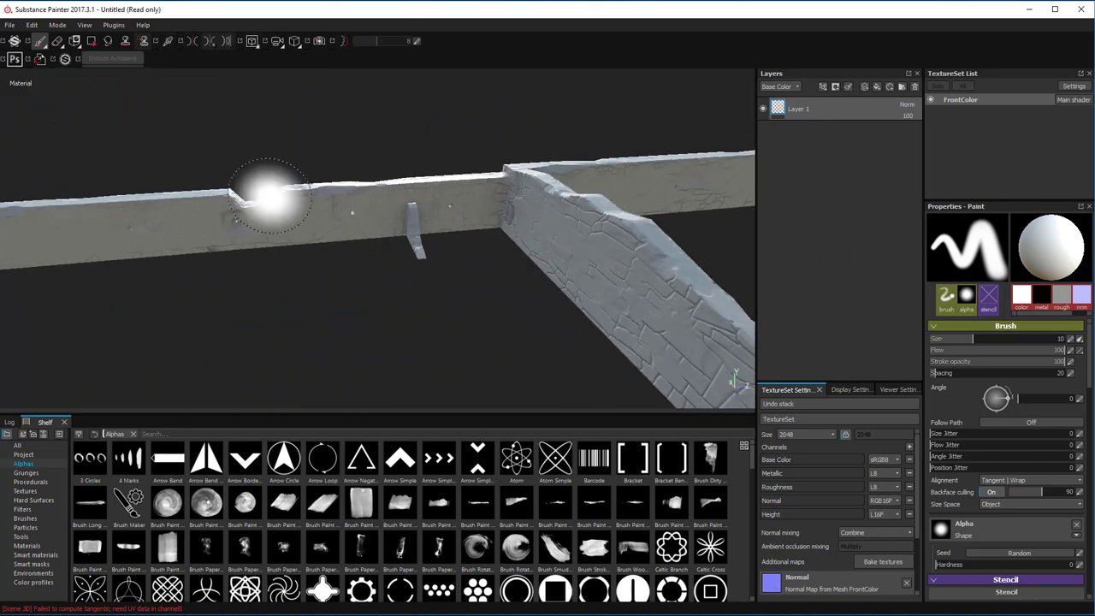
right_click_drag(276, 196, 582, 398, "alt")
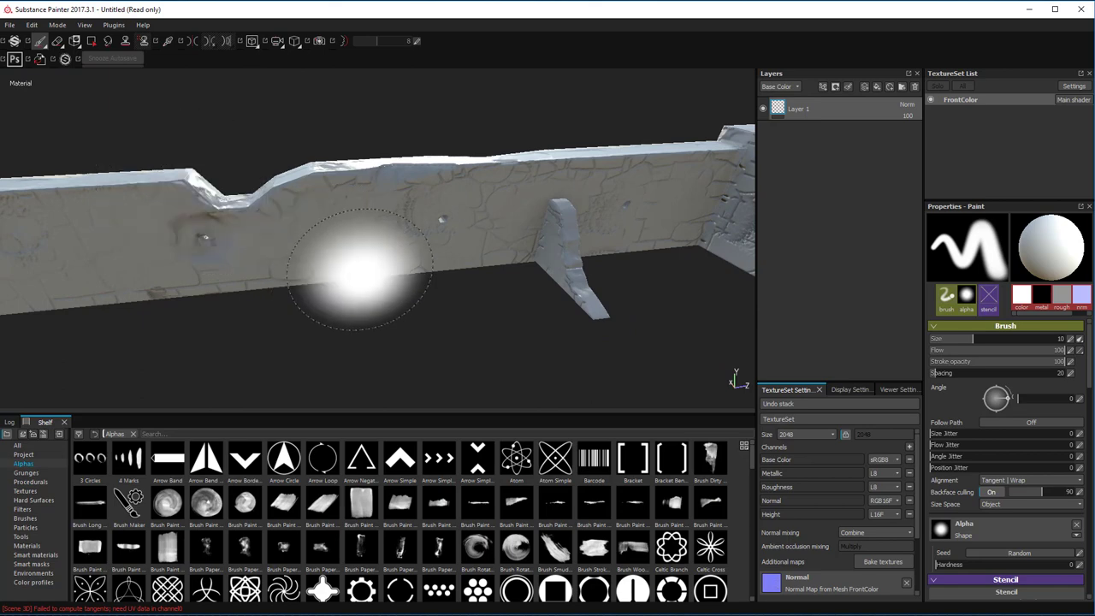
right_click_drag(494, 307, 227, 120, "alt")
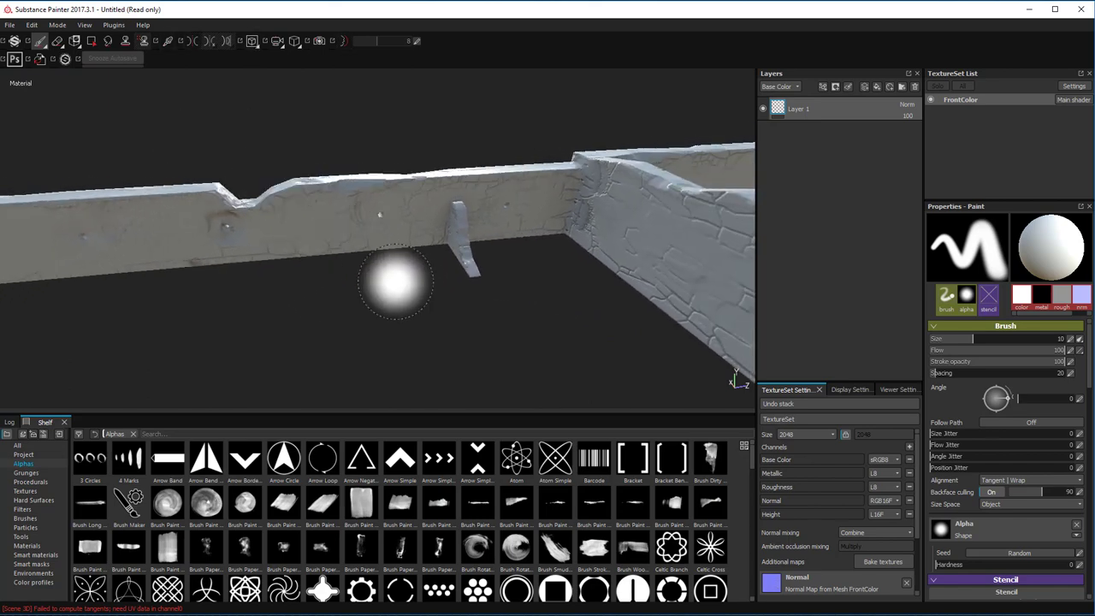
right_click_drag(396, 282, 246, 161, "alt")
mouse_move(312, 251)
left_mouse_down("alt")
mouse_move(572, 288)
mouse_move(899, 467)
mouse_move(887, 453)
left_mouse_up("alt")
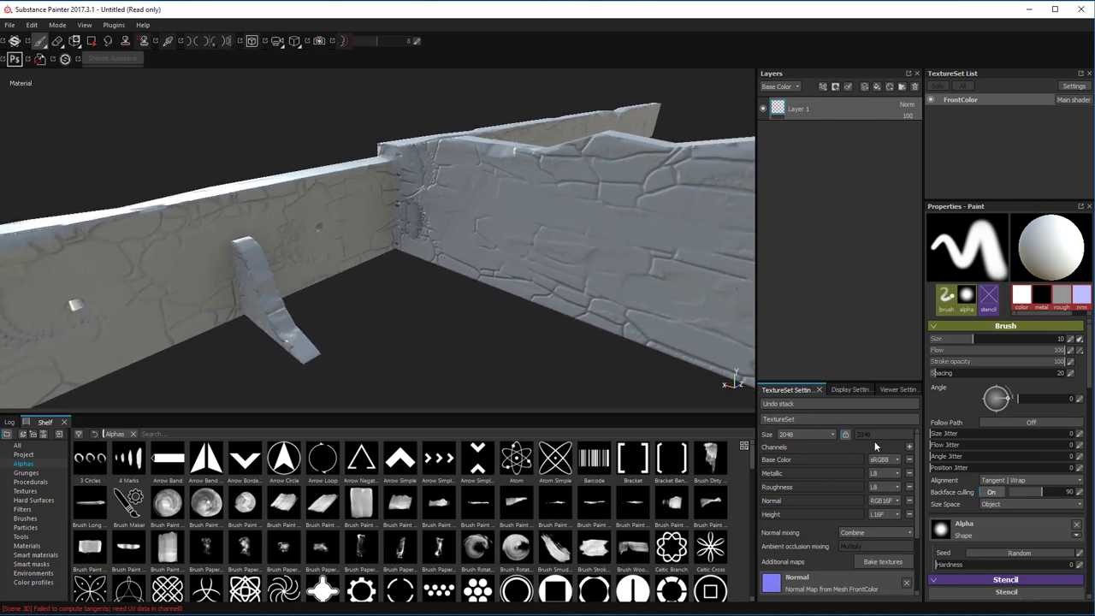
mouse_move(498, 332)
left_mouse_down("alt")
mouse_move(249, 128)
mouse_move(514, 308)
mouse_move(386, 225)
mouse_move(501, 300)
mouse_move(249, 314)
left_mouse_up("alt")
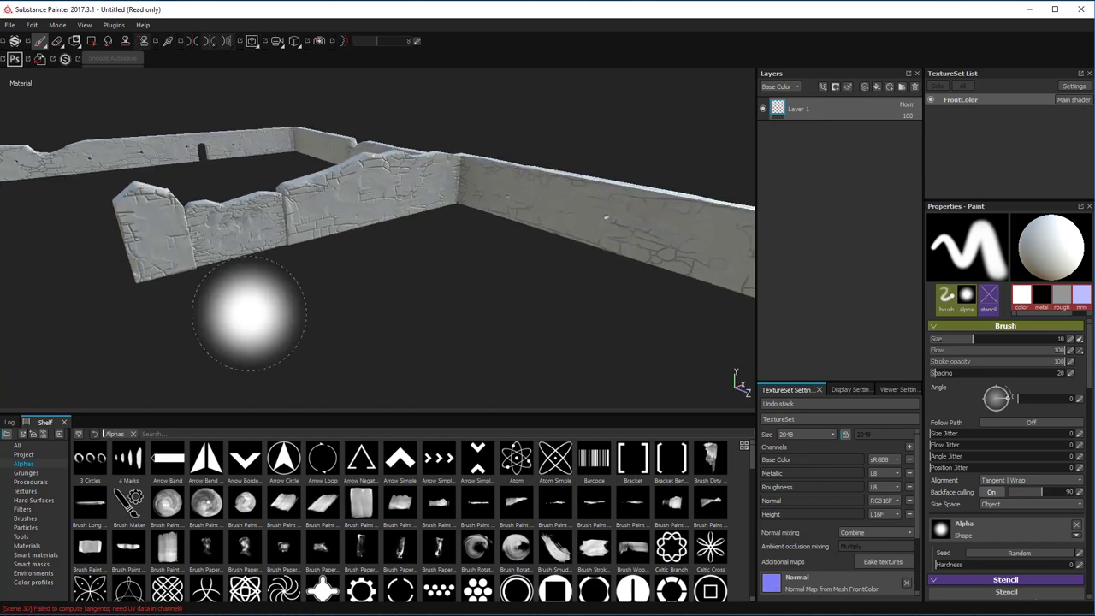
Apply the Concrete Clean material to the whole fence as a fill layer beneath Layer 1
left_click(25, 546)
left_click_drag(89, 462, 796, 287)
left_click_drag(514, 266, 467, 259, "alt")
right_click_drag(467, 259, 567, 299, "alt")
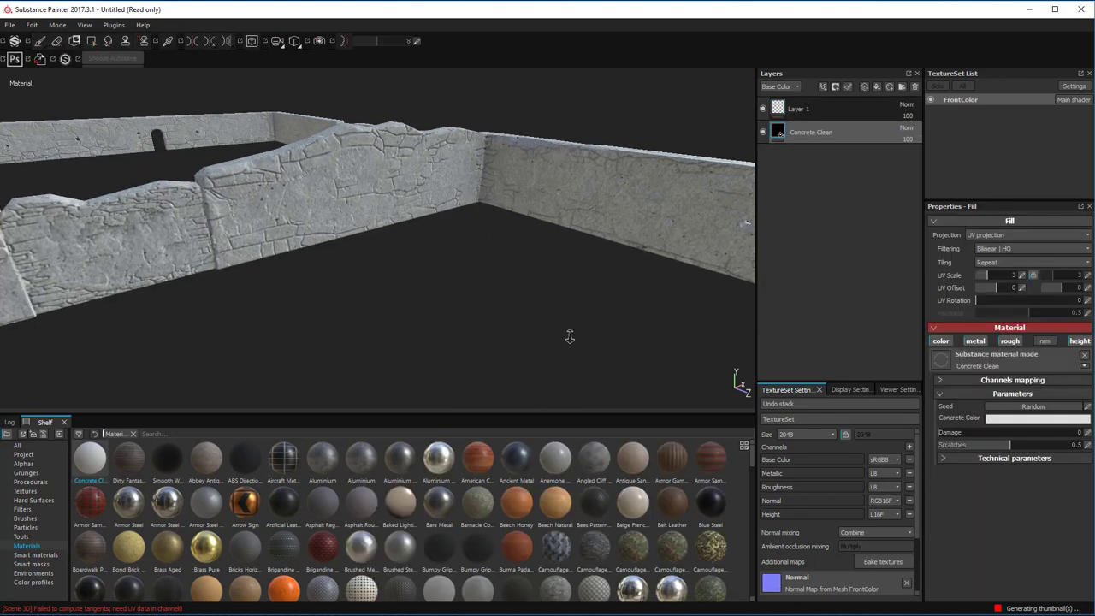
Set the Concrete Clean layer's UV scale to 3.82 and check the material's tiling across the walls
left_click(988, 276)
scroll(363, 211, "up", 3)
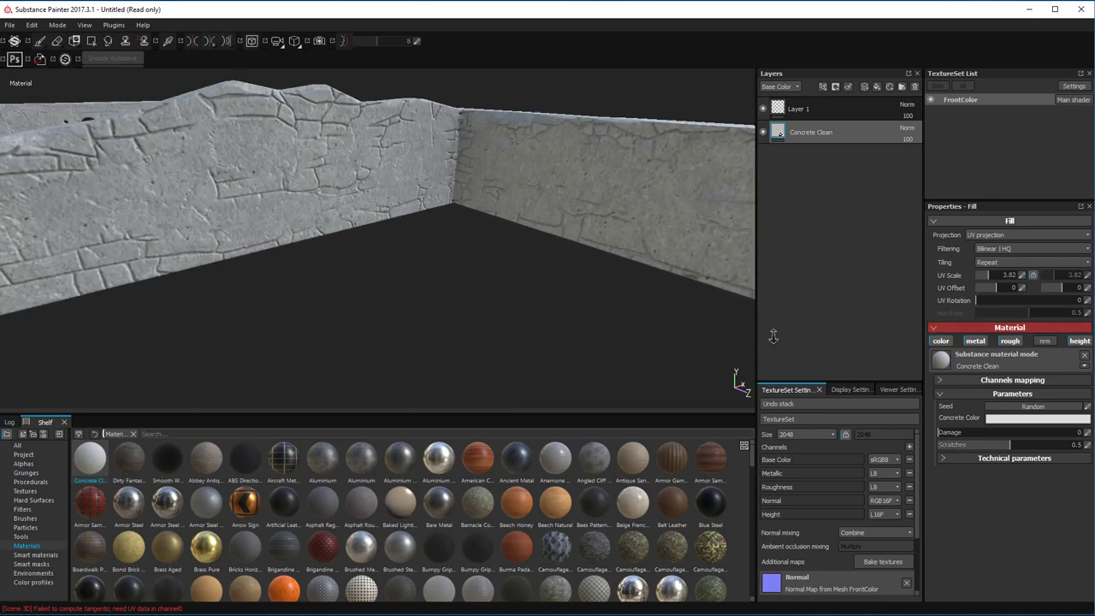
scroll(503, 205, "down", 3)
mouse_move(503, 205)
middle_mouse_down("alt")
mouse_move(535, 218)
mouse_move(504, 206)
middle_mouse_up("alt")
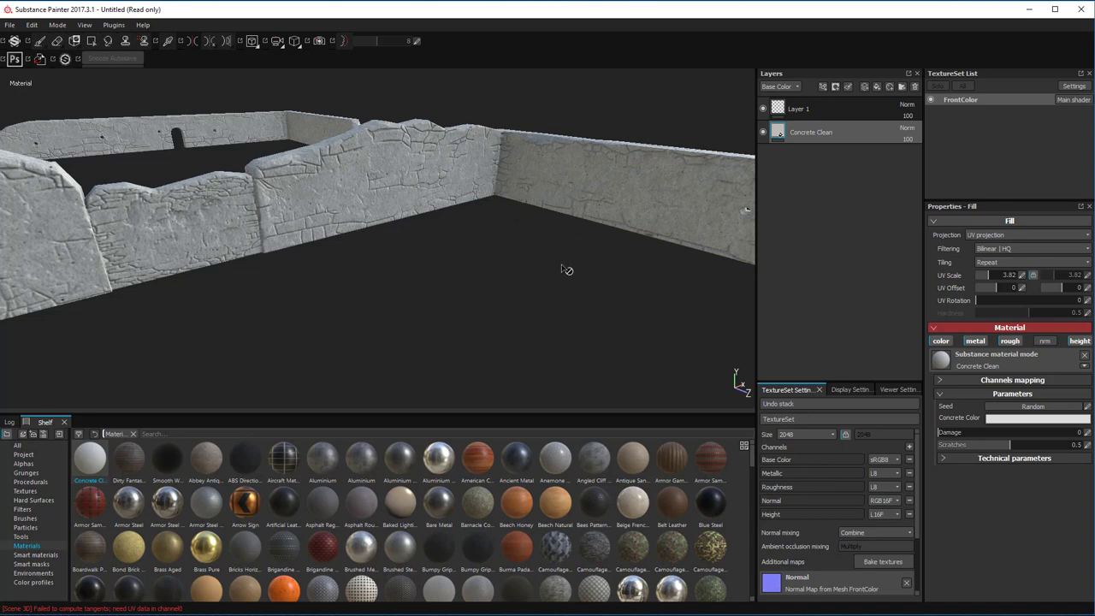
right_click_drag(565, 269, 345, 117, "alt")
right_click_drag(533, 328, 346, 166, "alt")
left_click_drag(344, 167, 489, 300, "alt")
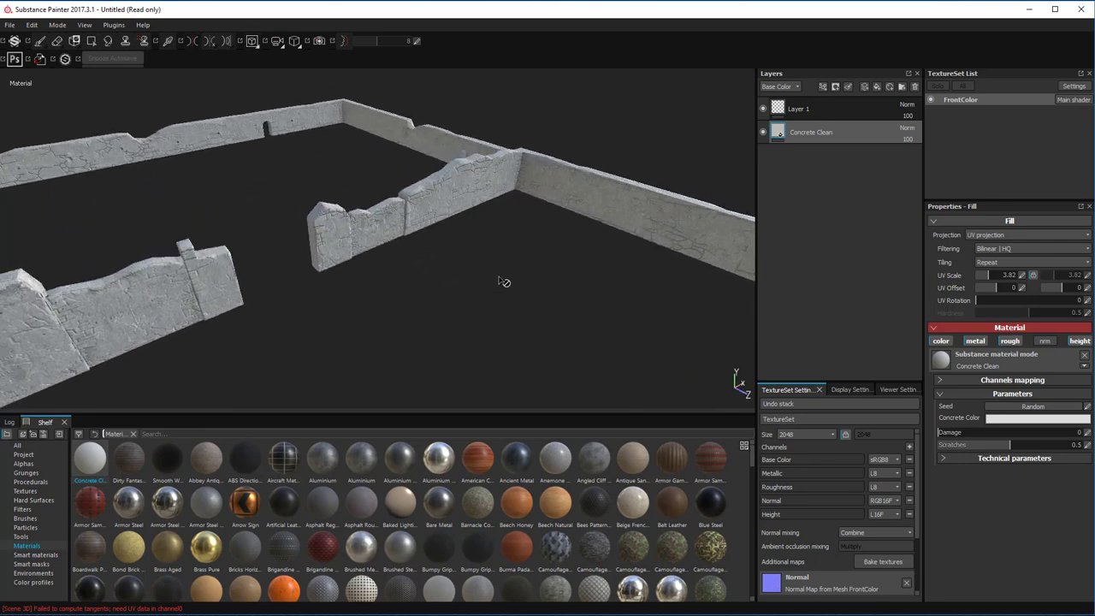
Save the project as EastFence in the Buildings folder
key("ctrl+s")
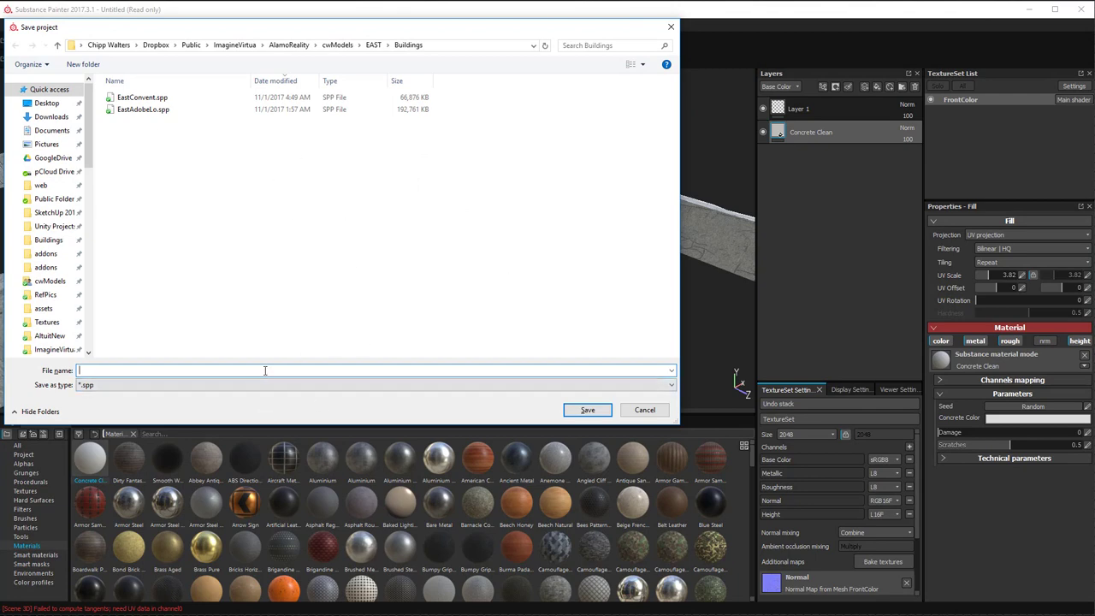
type("EastF")
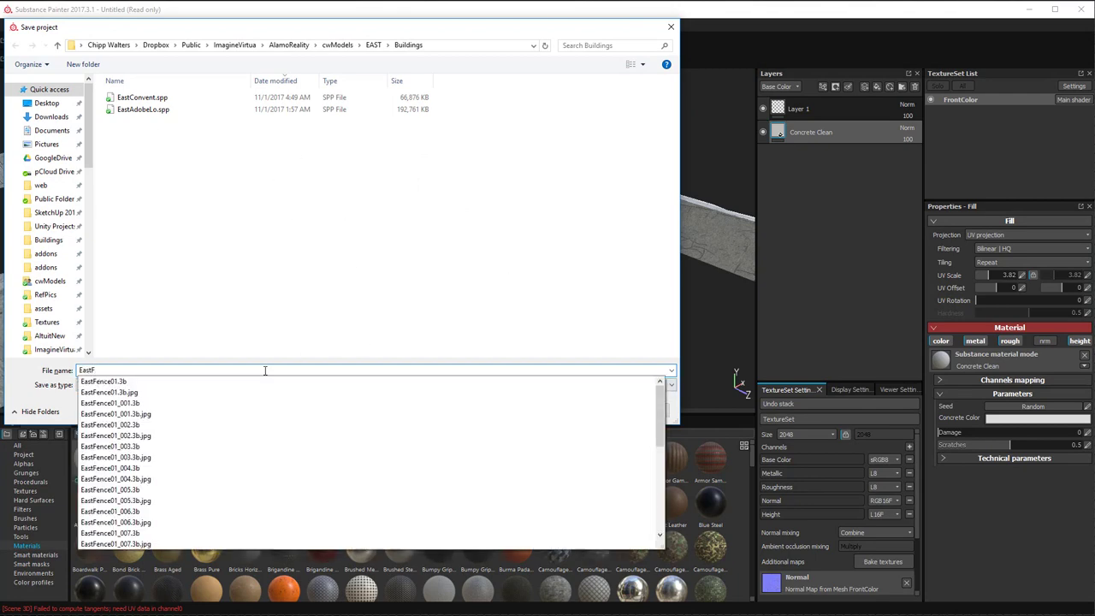
type("ence")
key("Return")
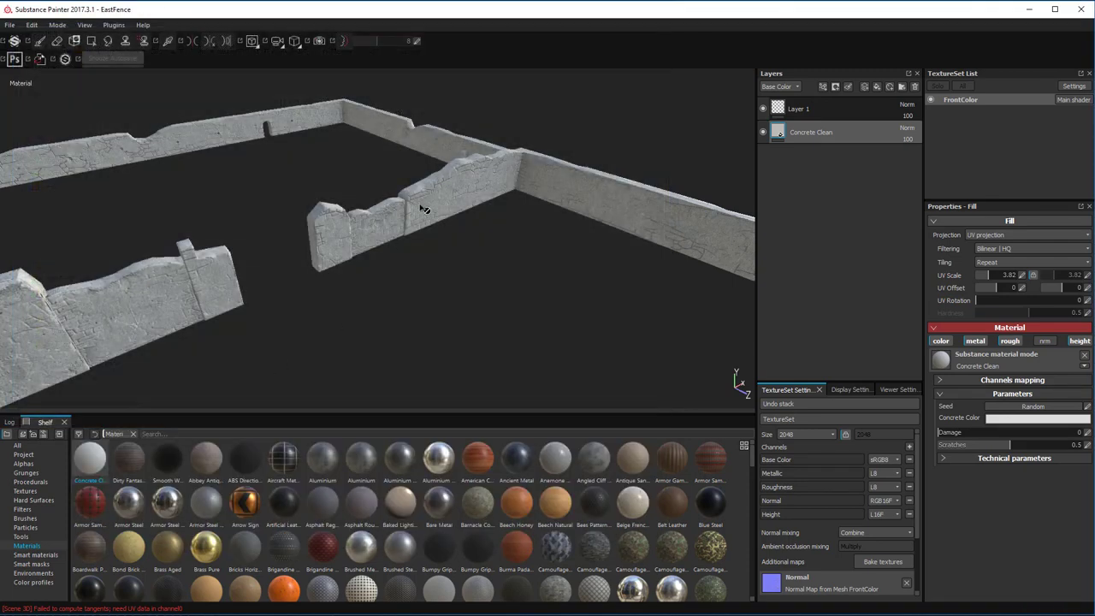
Open the texture export settings and set the output folder to EastFence inside the Unity project's EAST buildings folder
right_click(520, 232)
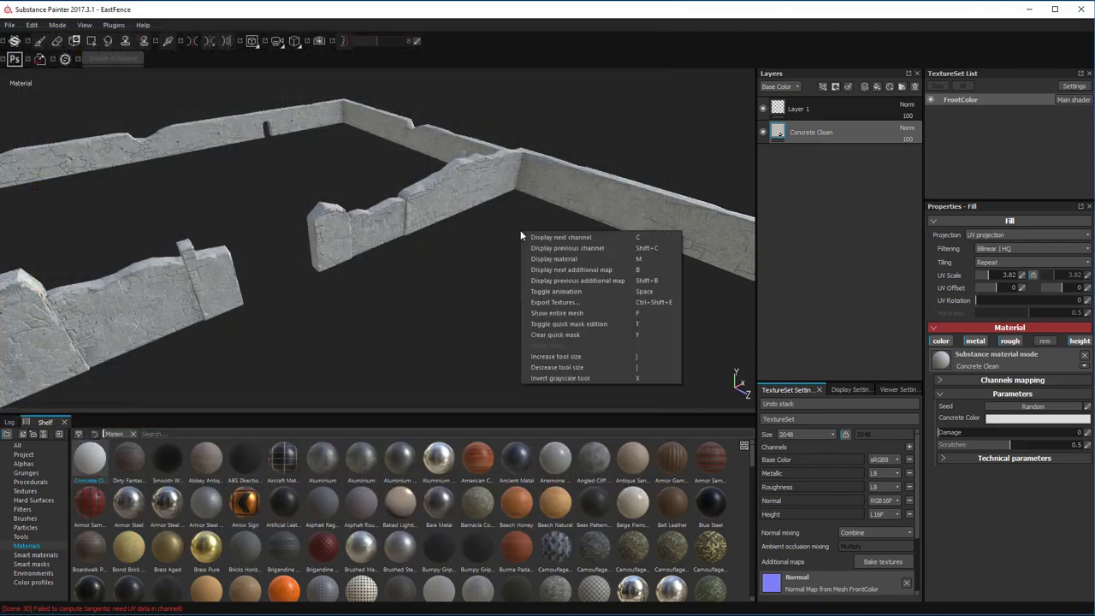
left_click(612, 303)
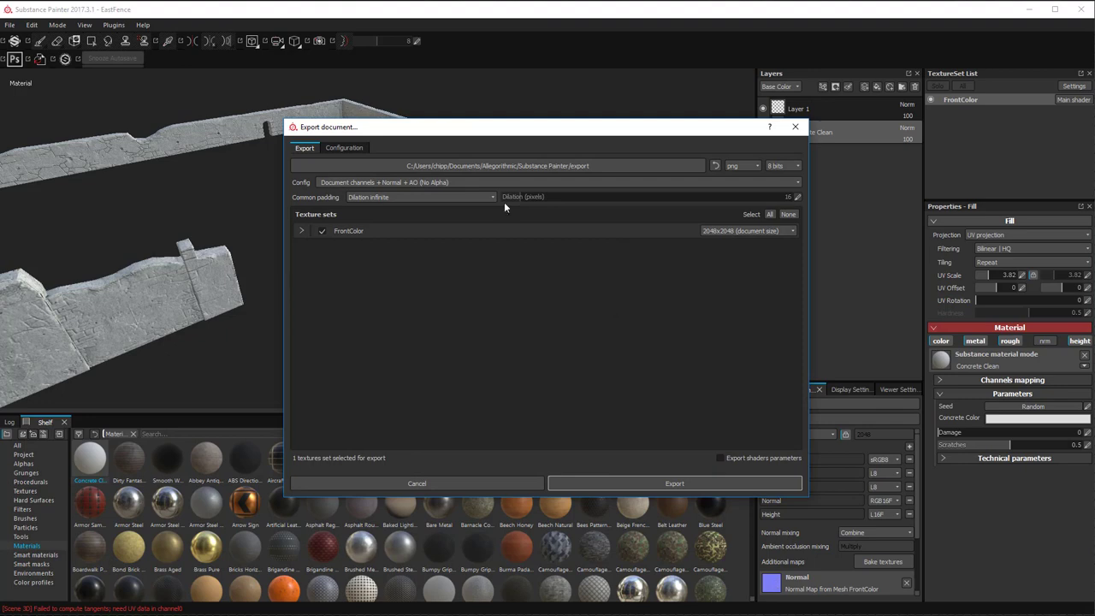
left_click(668, 170)
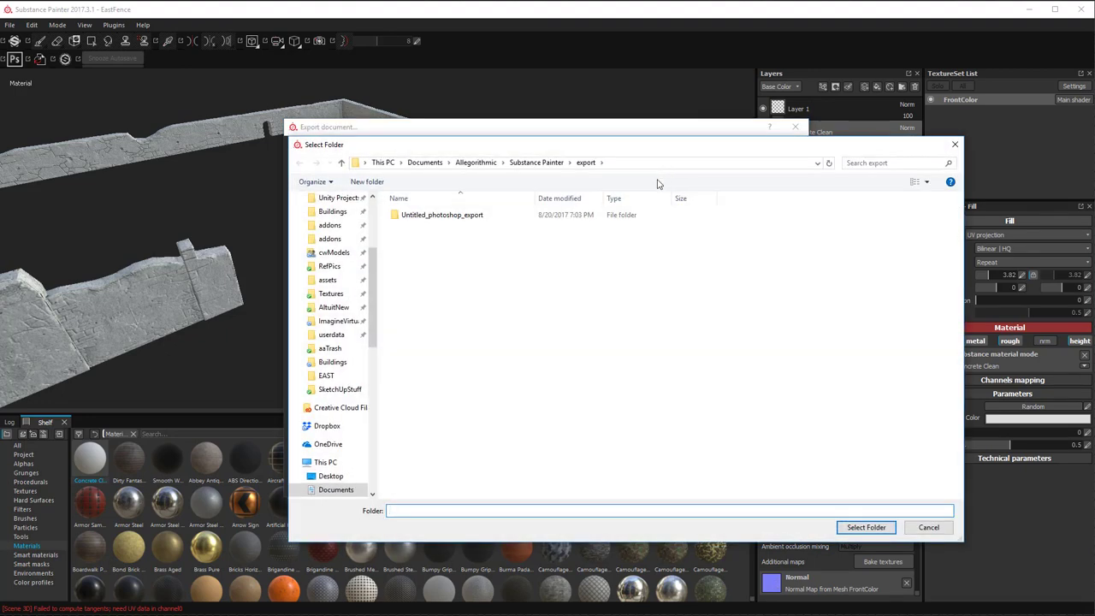
left_click(326, 375)
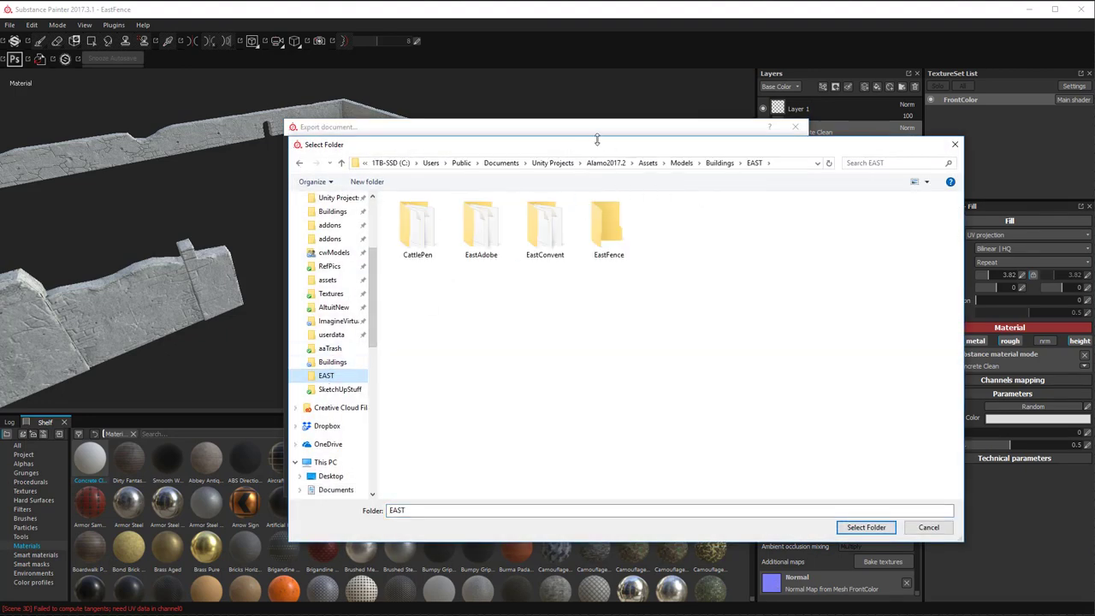
double_click(608, 226)
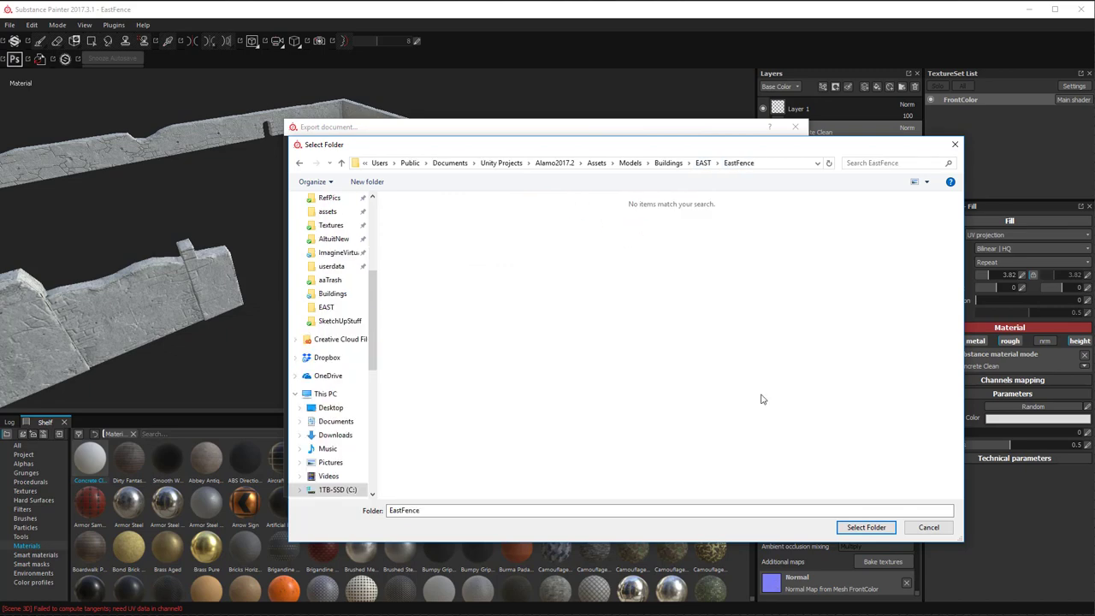
left_click(866, 527)
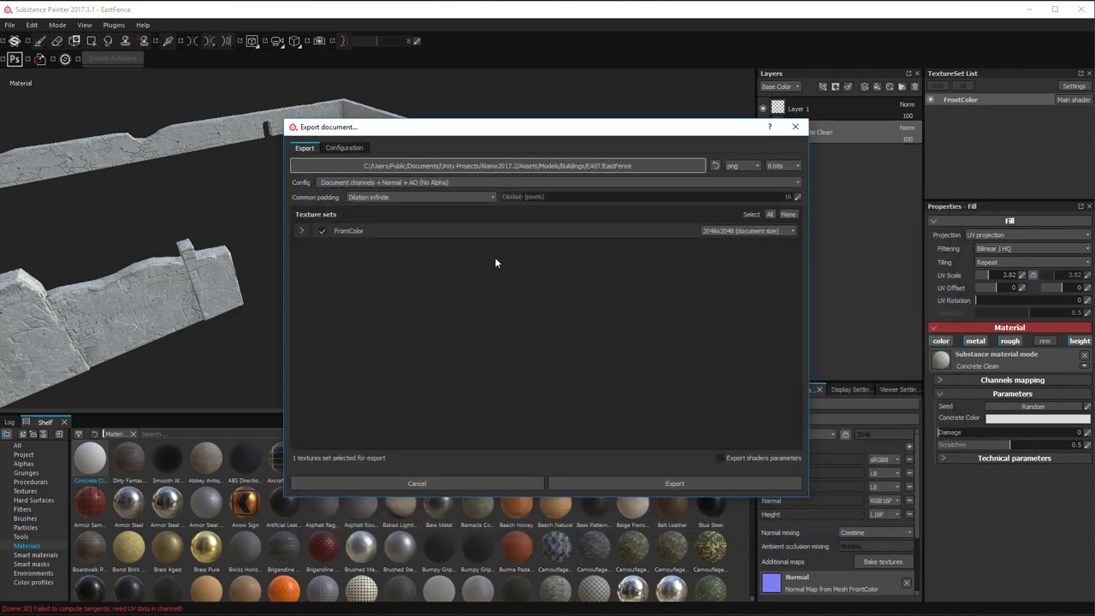
Export the FrontColor textures with the custom NormalAO configuration and switch to File Explorer to view the files in the EastFence folder
left_click(366, 182)
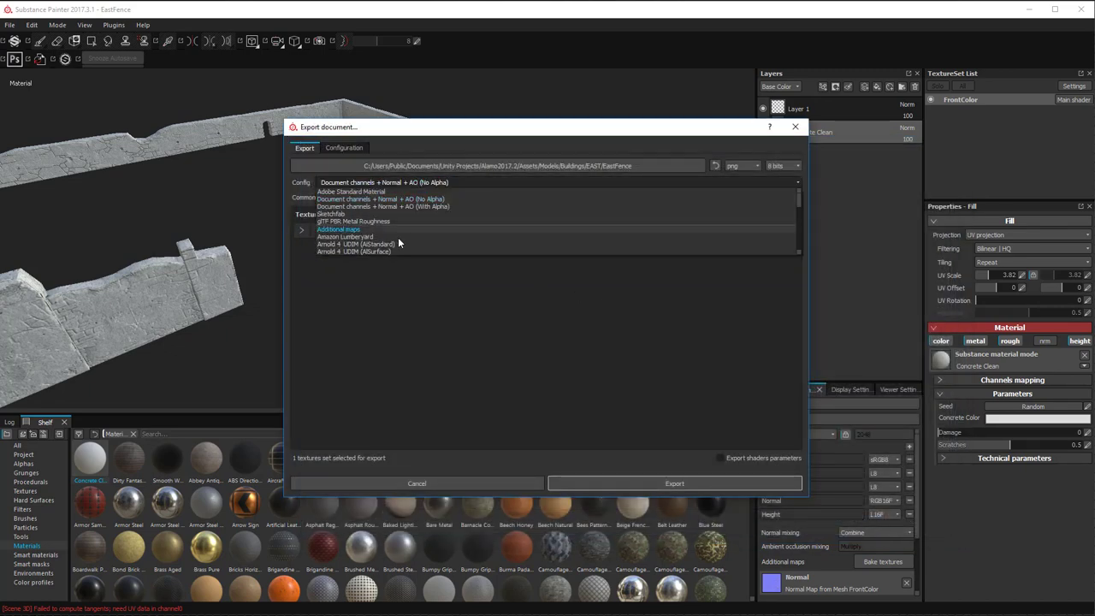
scroll(399, 238, "down", 3)
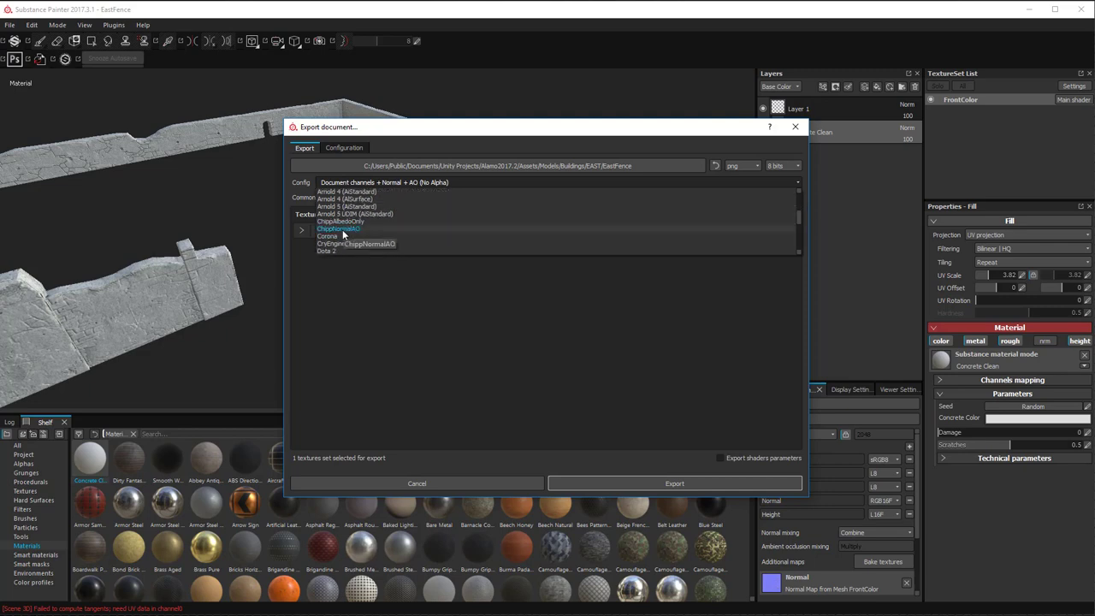
left_click(342, 229)
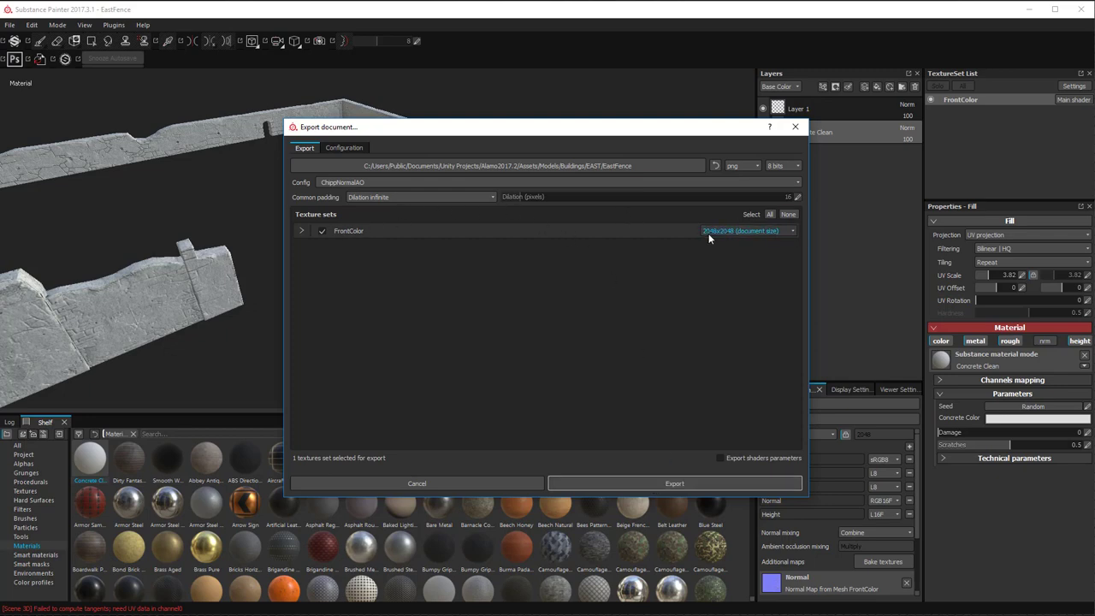
left_click(705, 485)
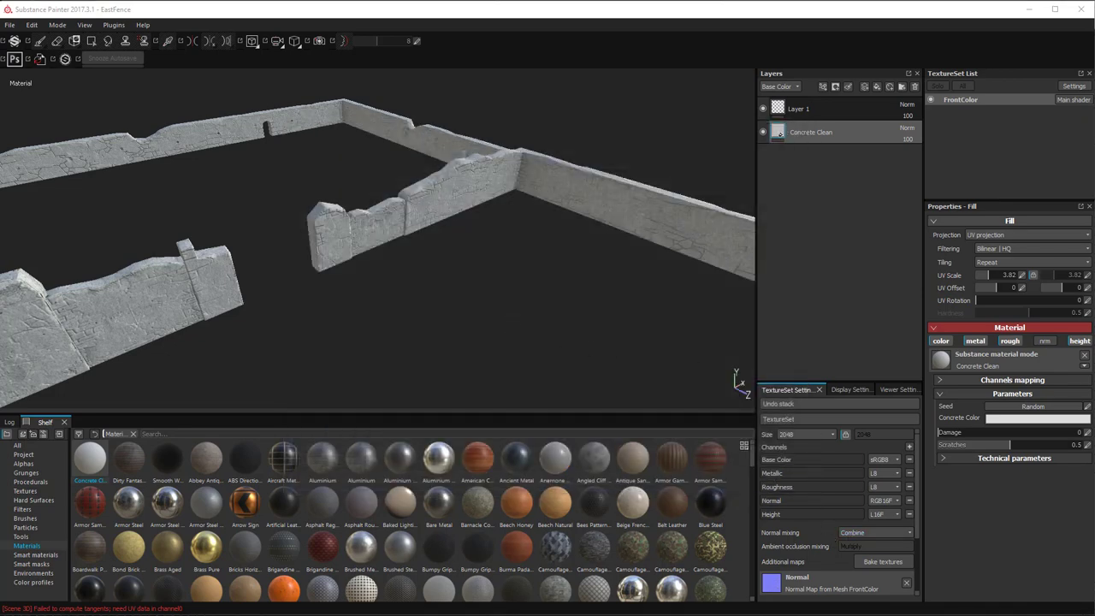
key("alt+Tab")
key("alt+Tab")
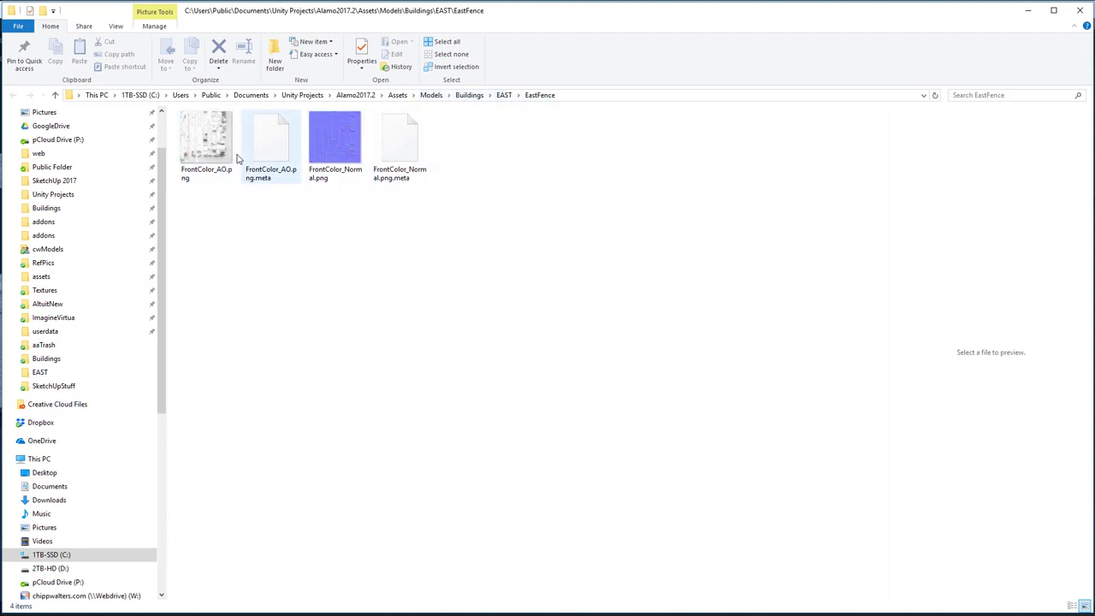
Preview the exported FrontColor_AO and FrontColor_Normal images in the EastFence folder, then switch to the Unity editor
left_click(209, 150)
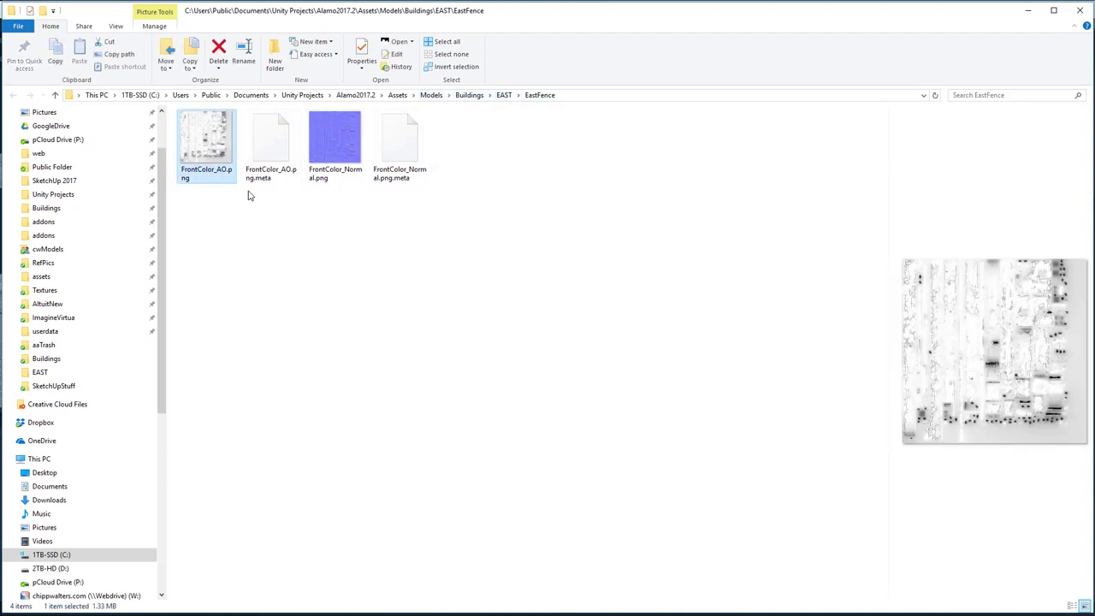
left_click(333, 142)
left_click(395, 259)
key("alt+Tab")
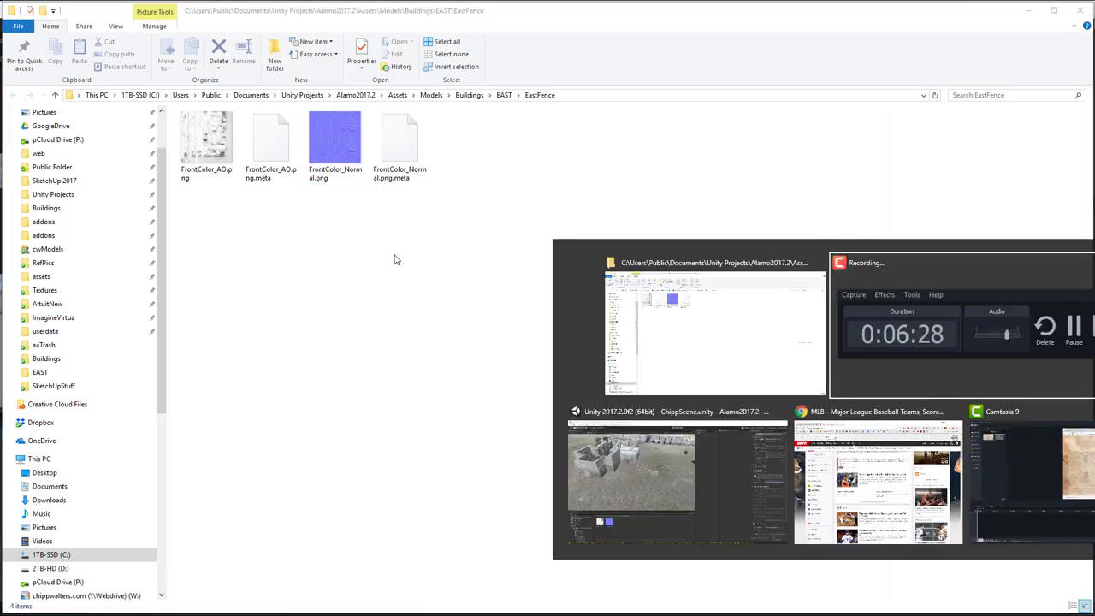
key("alt+Tab")
key("alt+Tab")
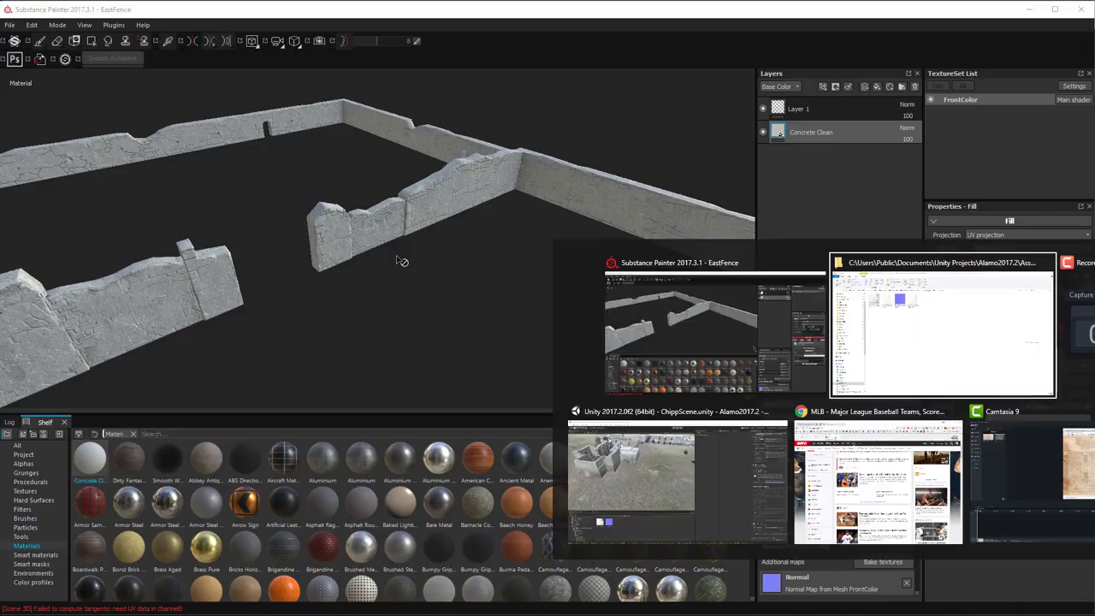
left_click(1090, 472)
key("alt+Tab")
left_click(1090, 445)
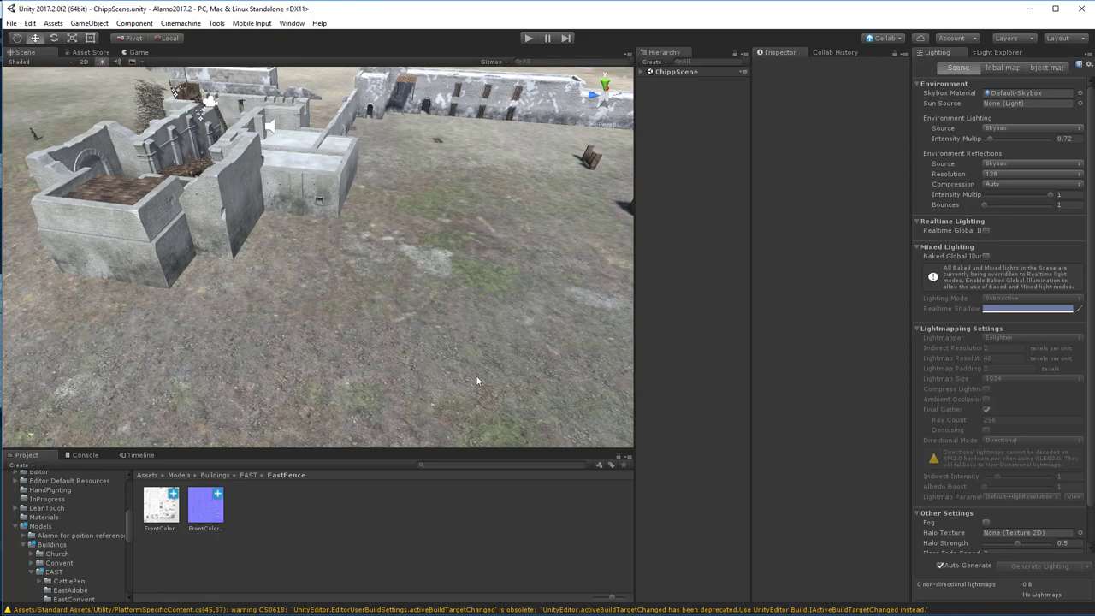
Set the texture type of FrontColor_Normal in the EastFence folder to Normal map and apply the import settings
mouse_move(407, 289)
right_mouse_down()
mouse_move(392, 284)
mouse_move(408, 299)
right_mouse_up()
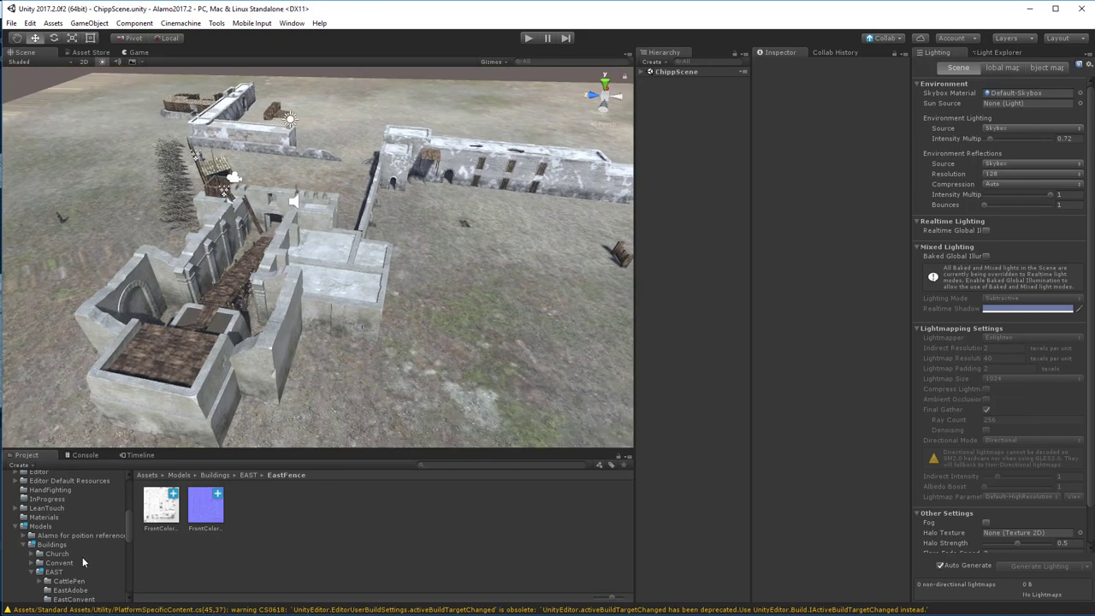
scroll(78, 558, "down", 1)
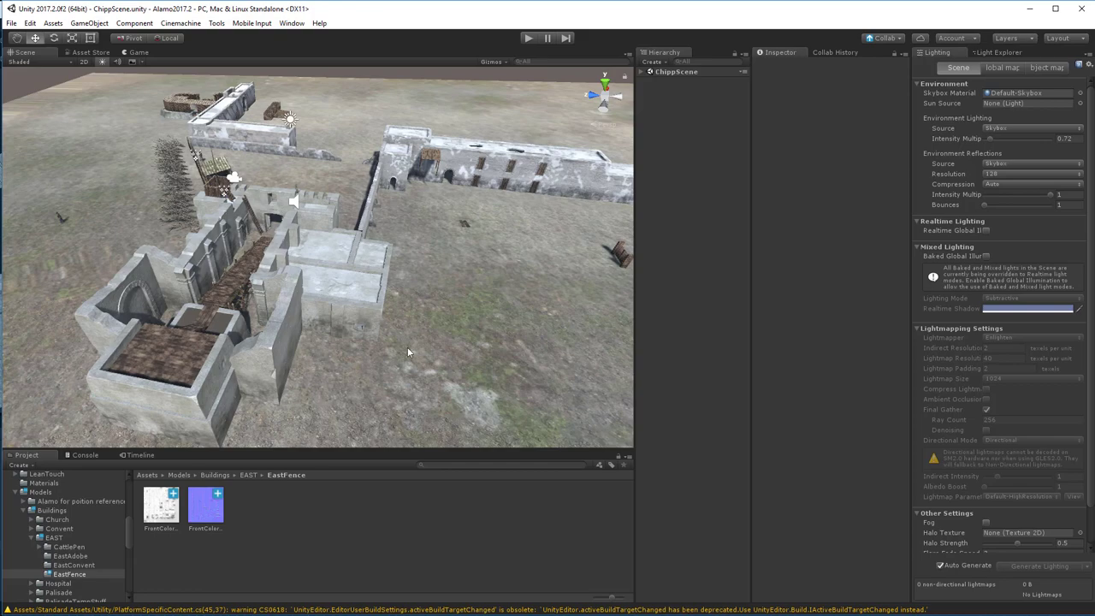
left_click_drag(452, 347, 445, 283, "alt")
left_click(205, 513)
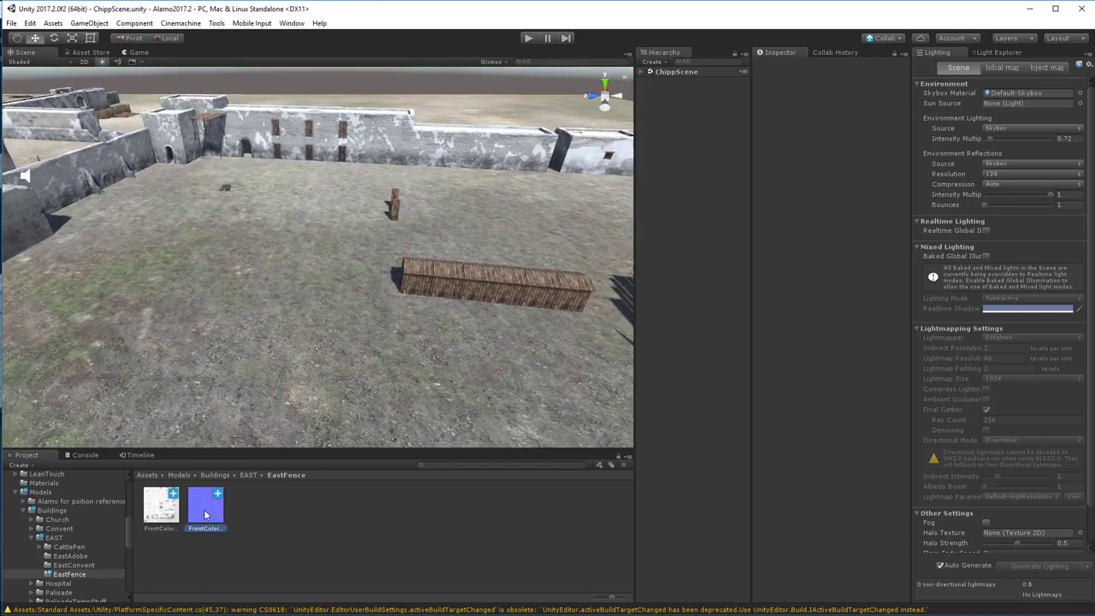
left_click(855, 94)
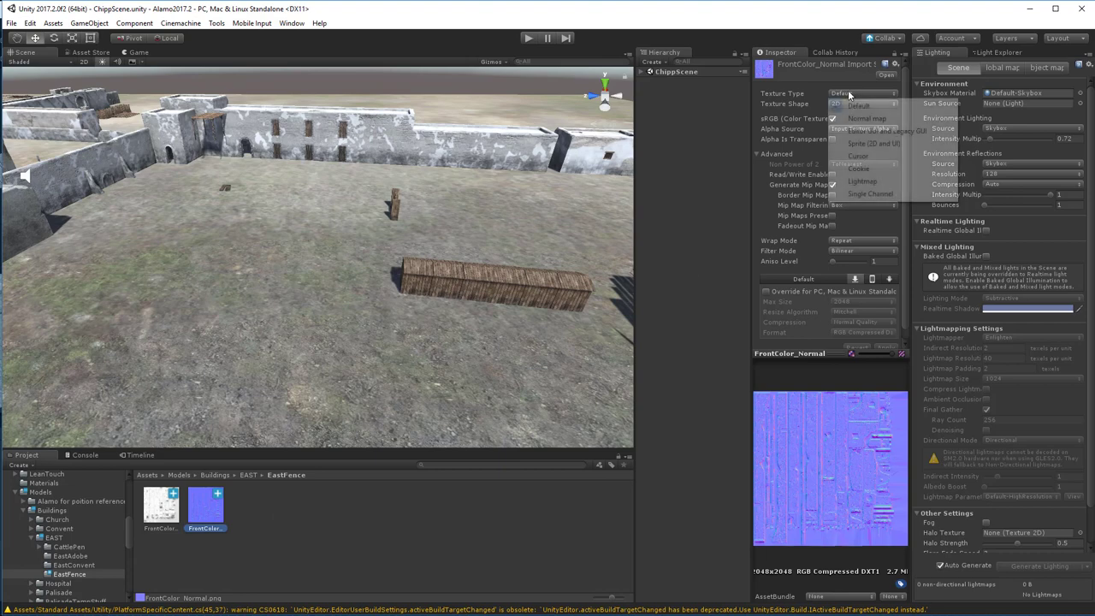
left_click(878, 117)
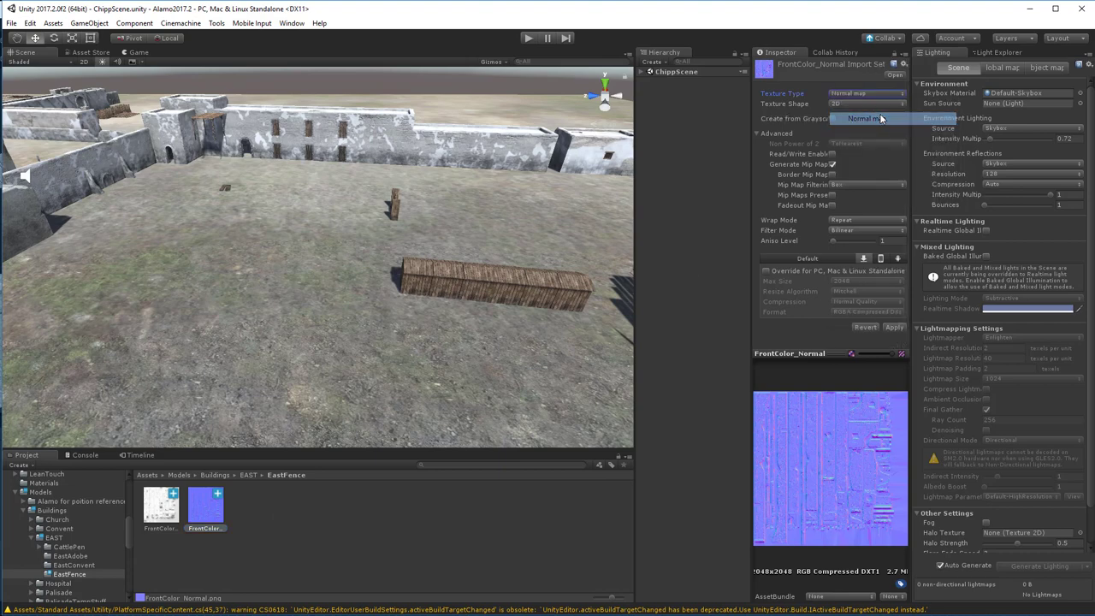
left_click(893, 327)
left_click(432, 515)
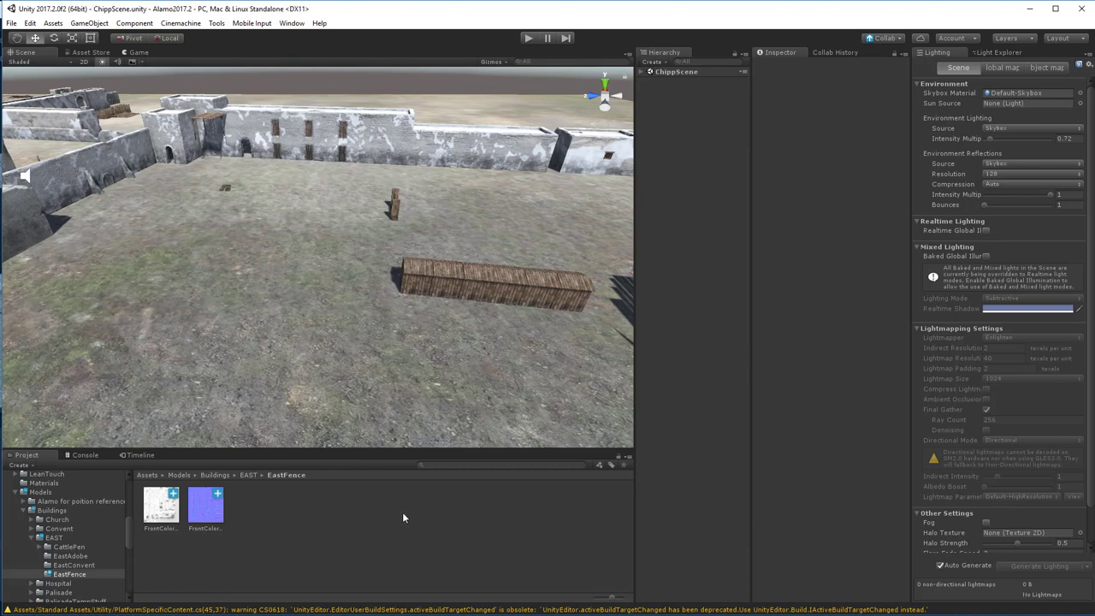
Import EastFenceLo-UV.obj from the cwModels EAST Buildings folder as a new asset in the EastFence project folder
right_click(271, 496)
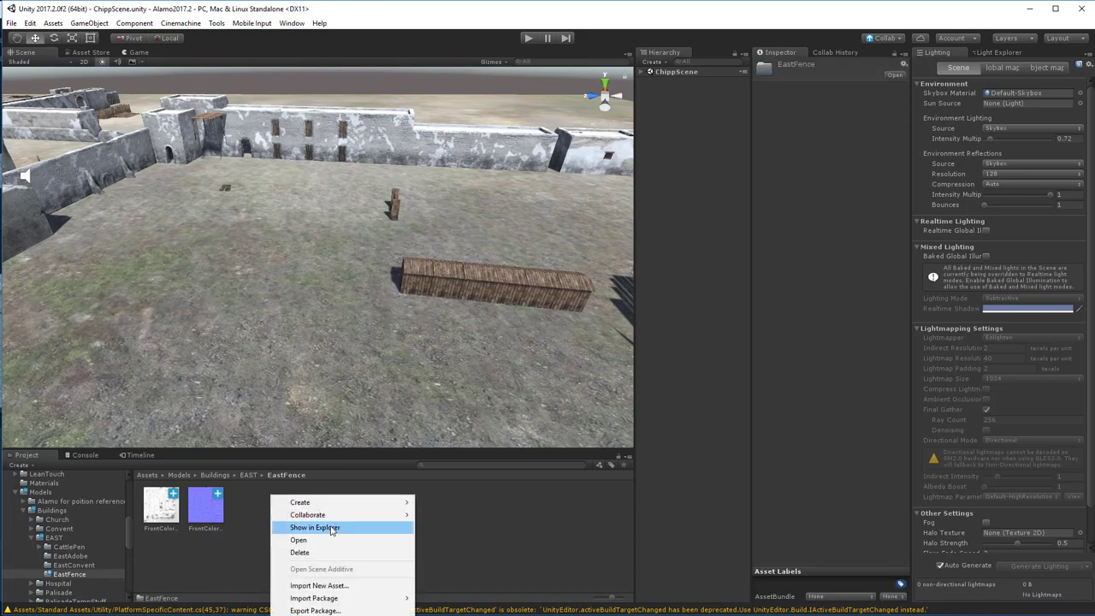
left_click(347, 586)
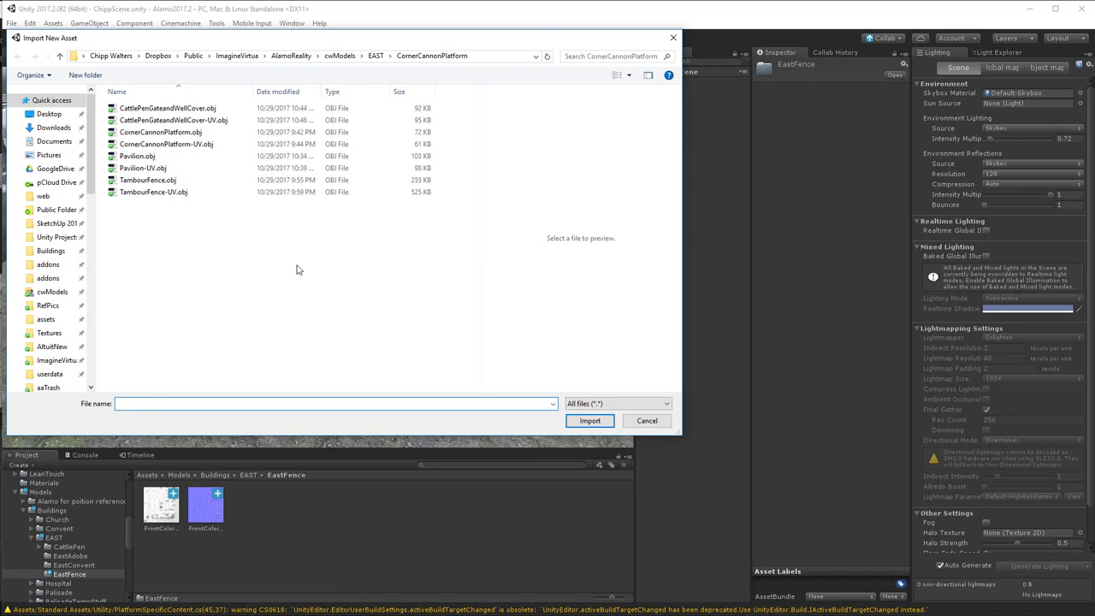
scroll(60, 343, "down", 2)
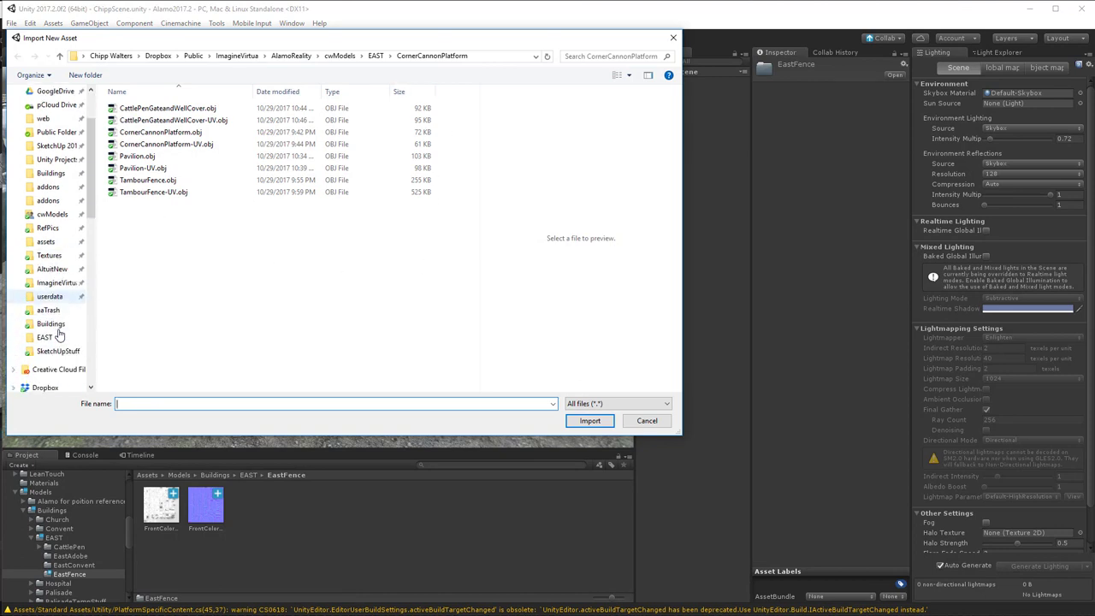
left_click(50, 323)
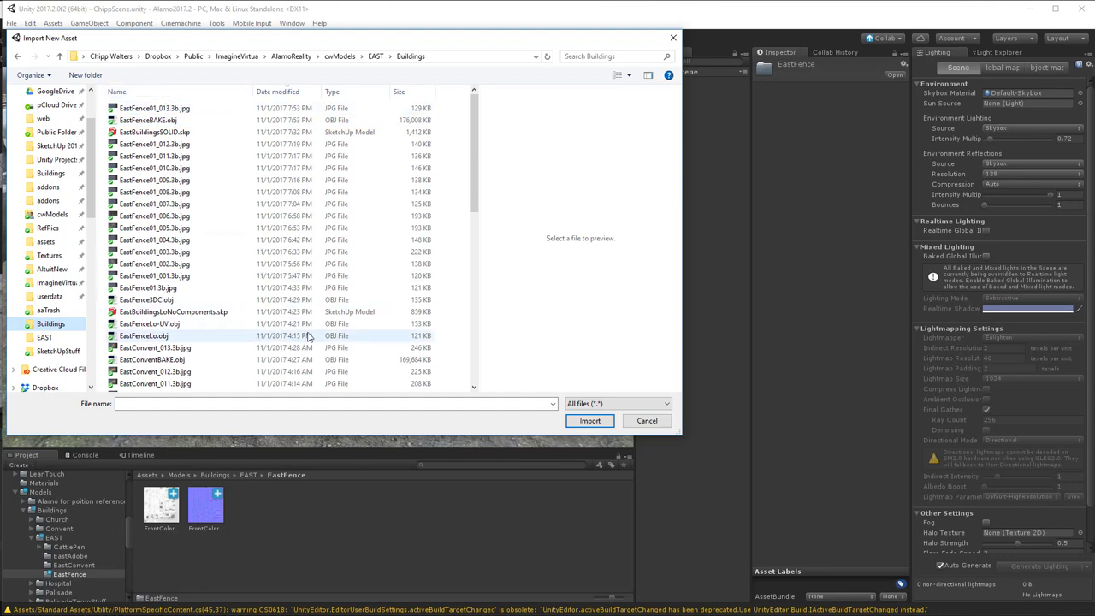
left_click(147, 326)
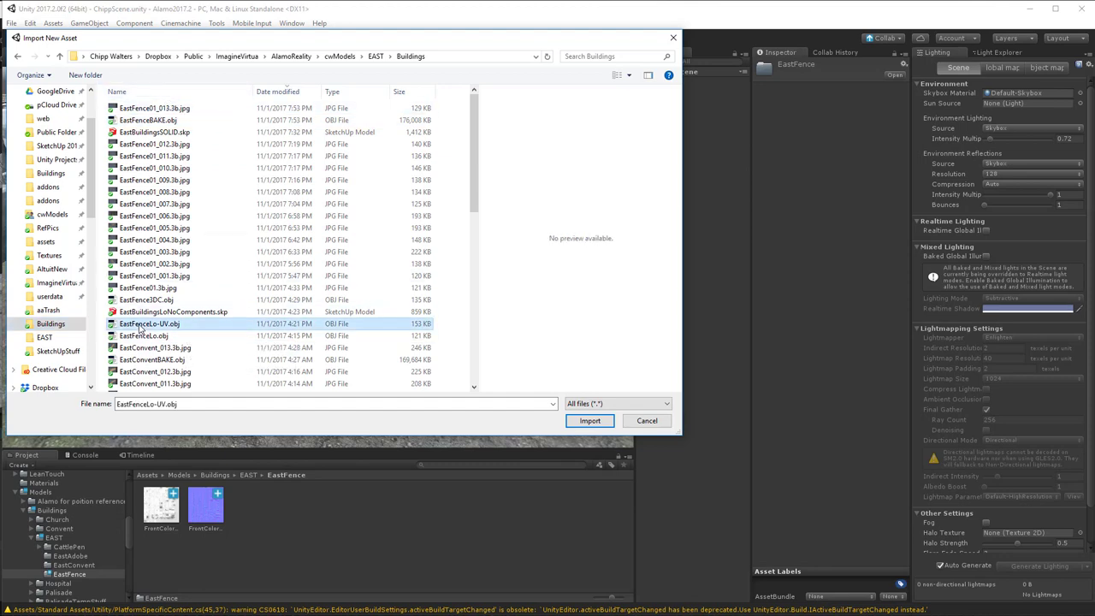
left_click(591, 422)
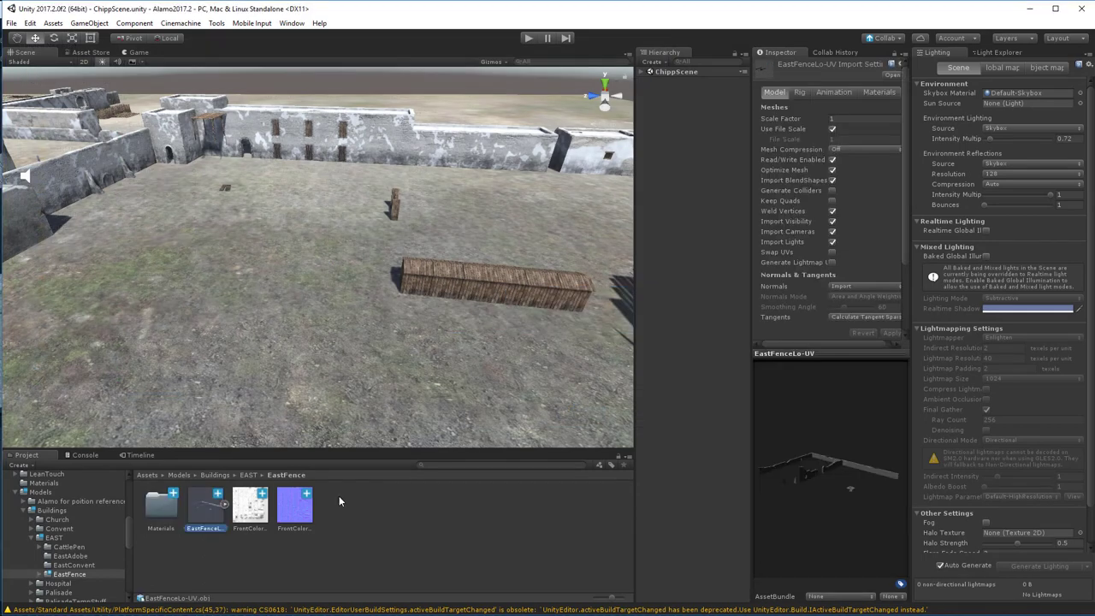
Set the EastFenceLo-UV model's scale factor to 0.01, enable lightmap UV generation, and apply the import settings
left_click(838, 118)
type("0")
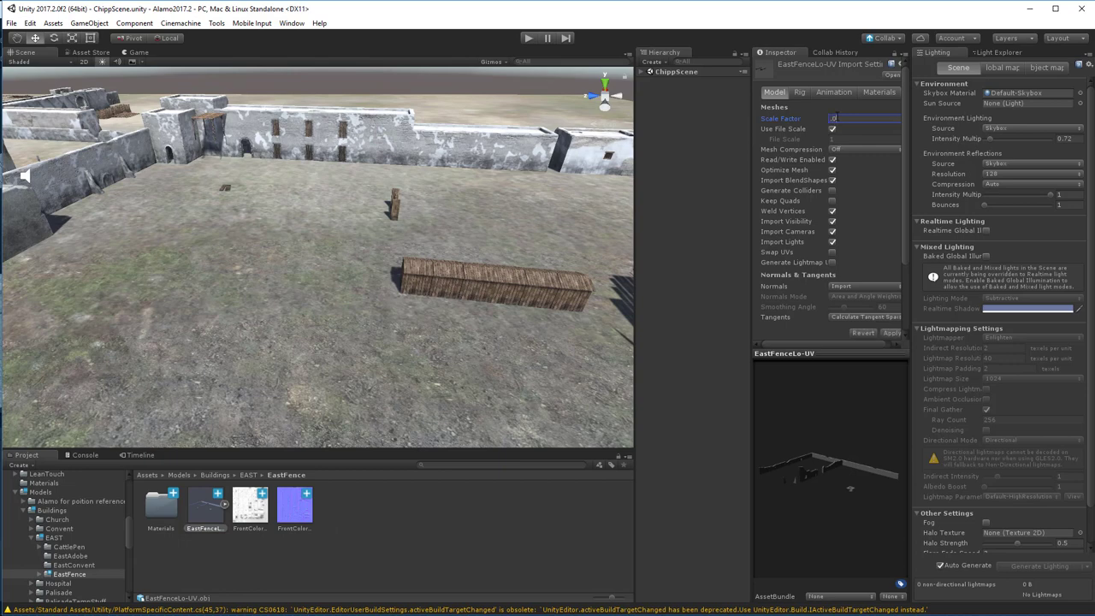
type(".01")
key("Tab")
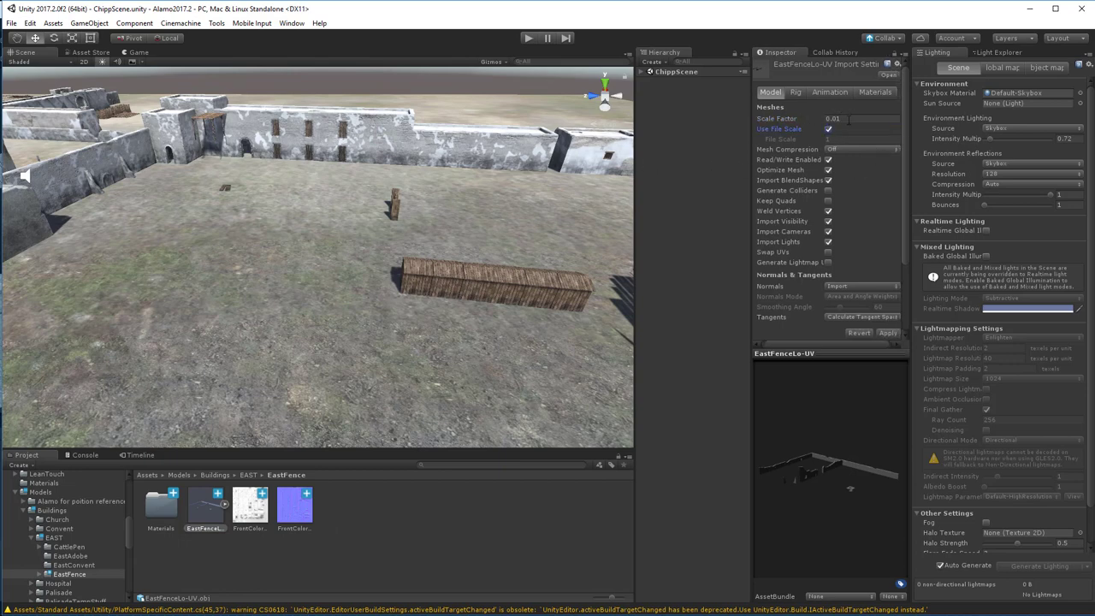
left_click(828, 262)
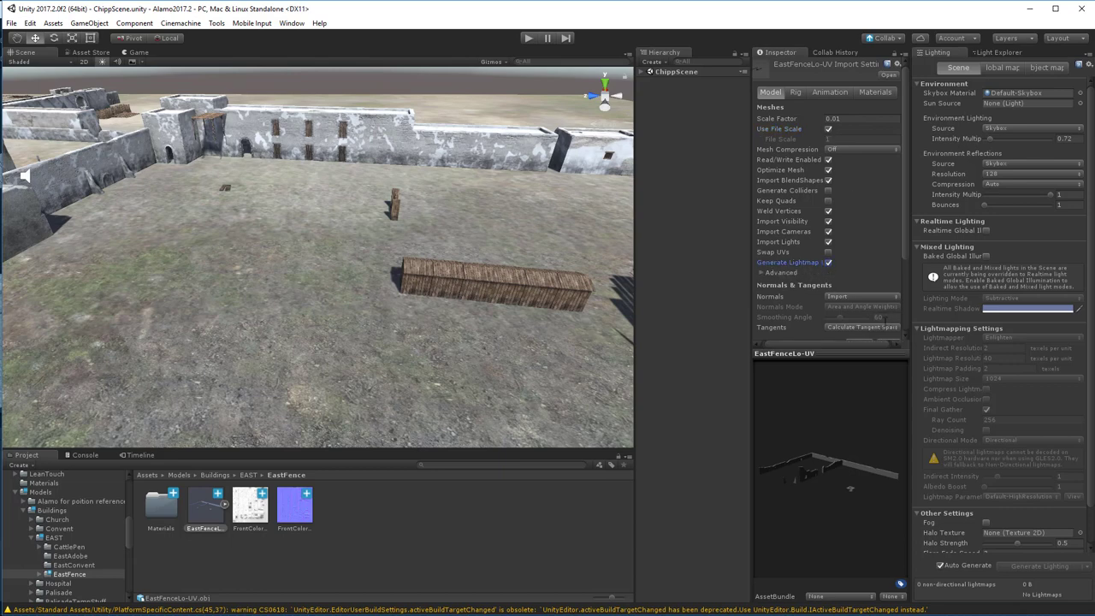
scroll(878, 298, "down", 3)
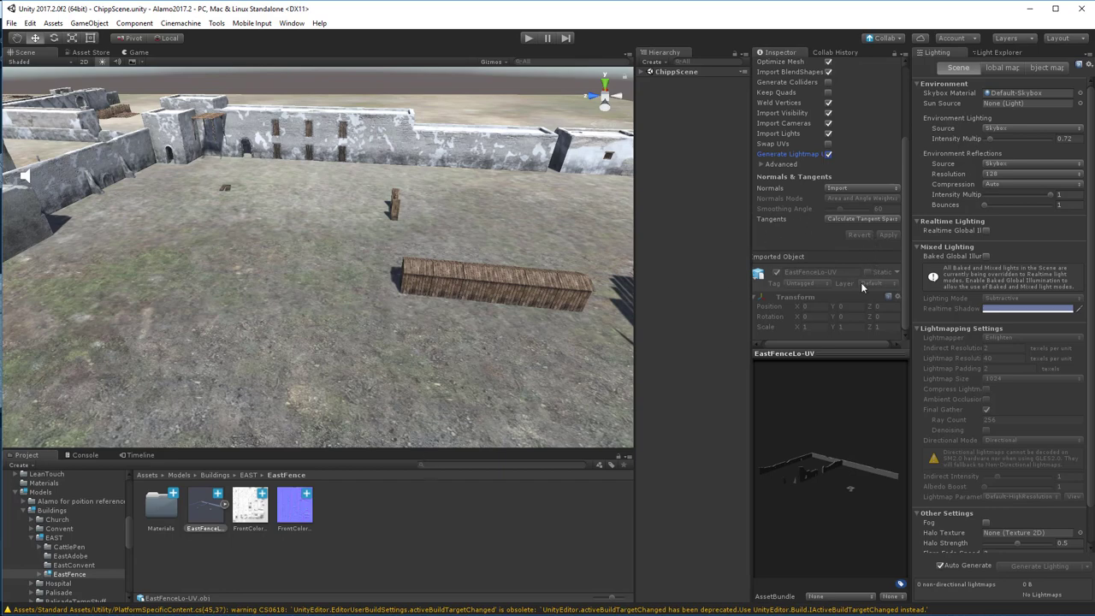
Expand the ChippScene hierarchy and add the EastFenceLo-UV model to it as a top-level object
left_click_drag(494, 226, 321, 257, "alt")
right_click_drag(321, 257, 175, 154, "alt")
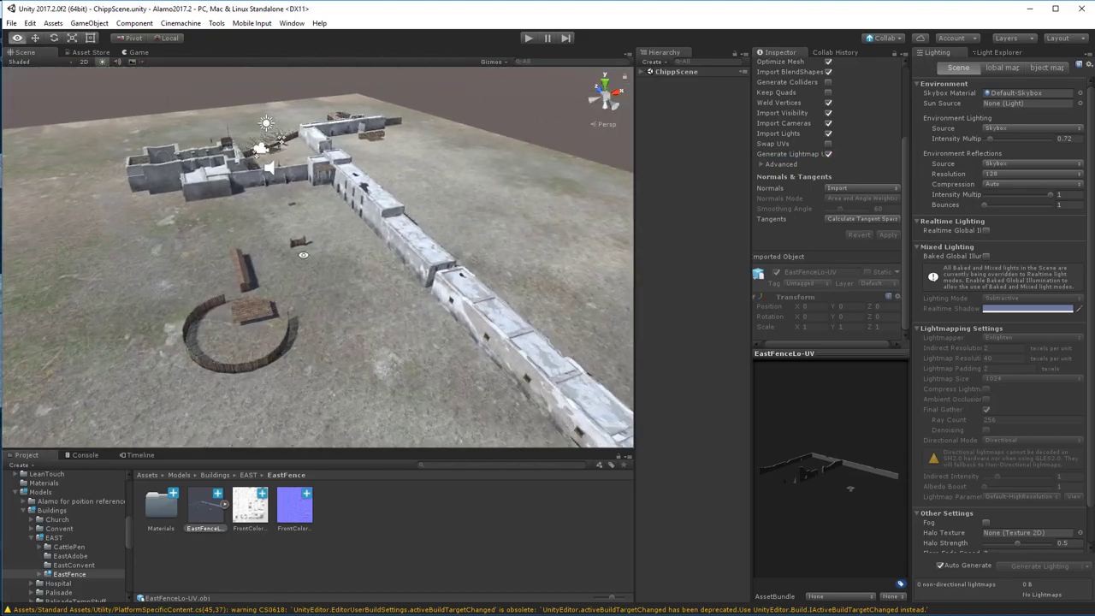
left_click_drag(368, 338, 588, 329, "alt")
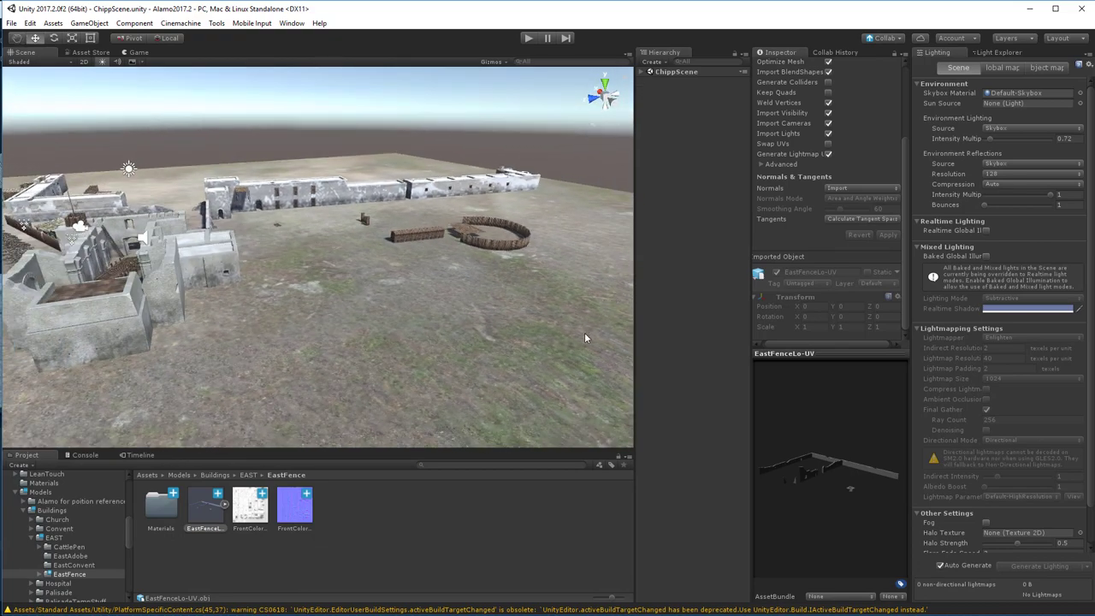
left_click(641, 73)
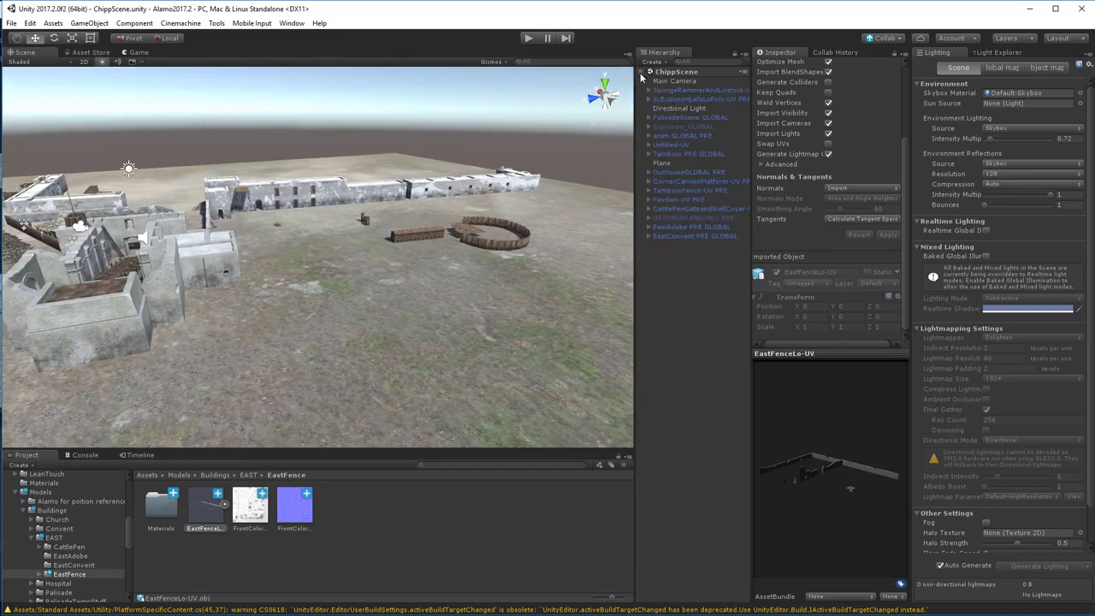
left_click(681, 369)
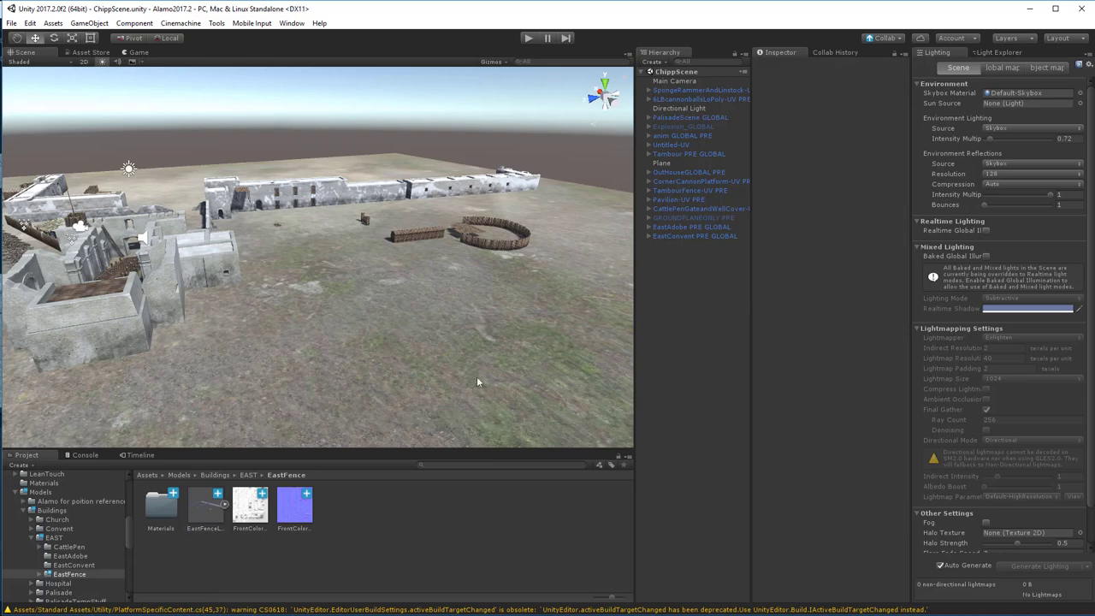
left_click_drag(418, 291, 439, 297, "alt")
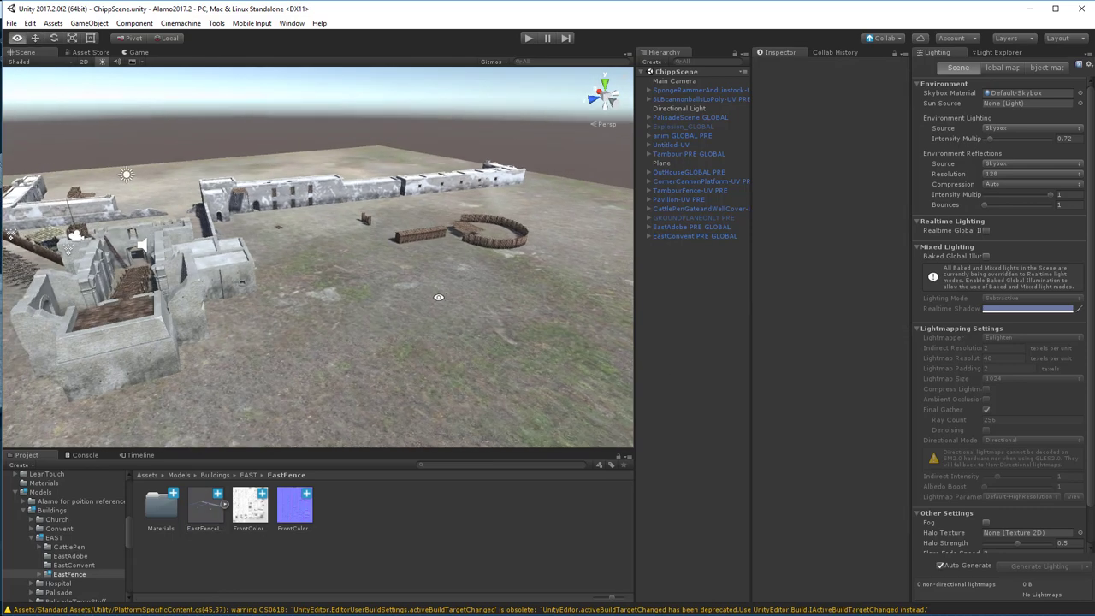
left_click(206, 507)
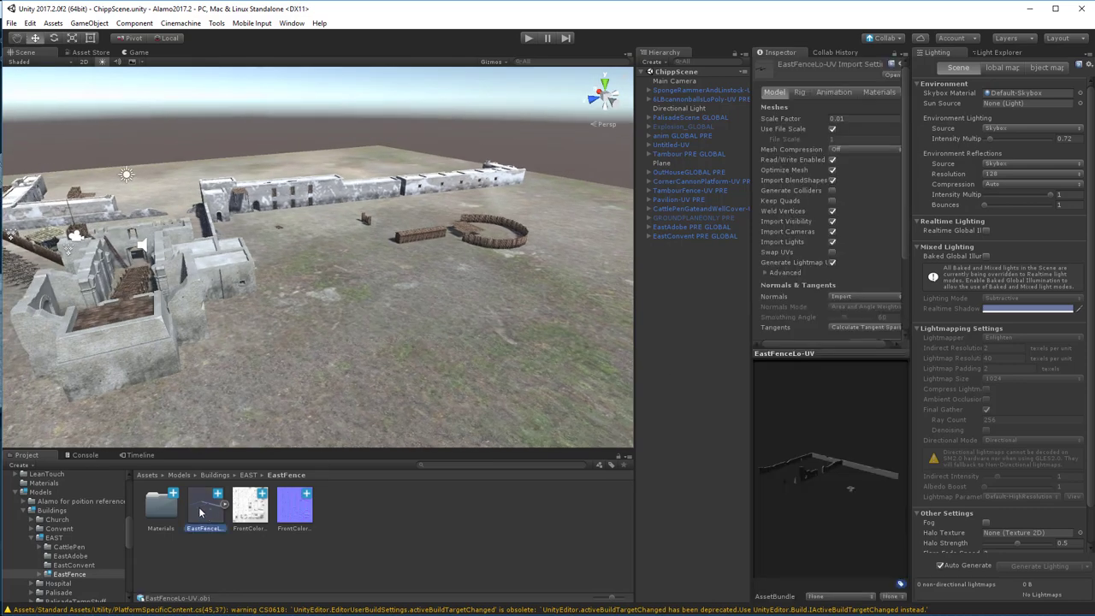
left_click_drag(200, 511, 697, 349)
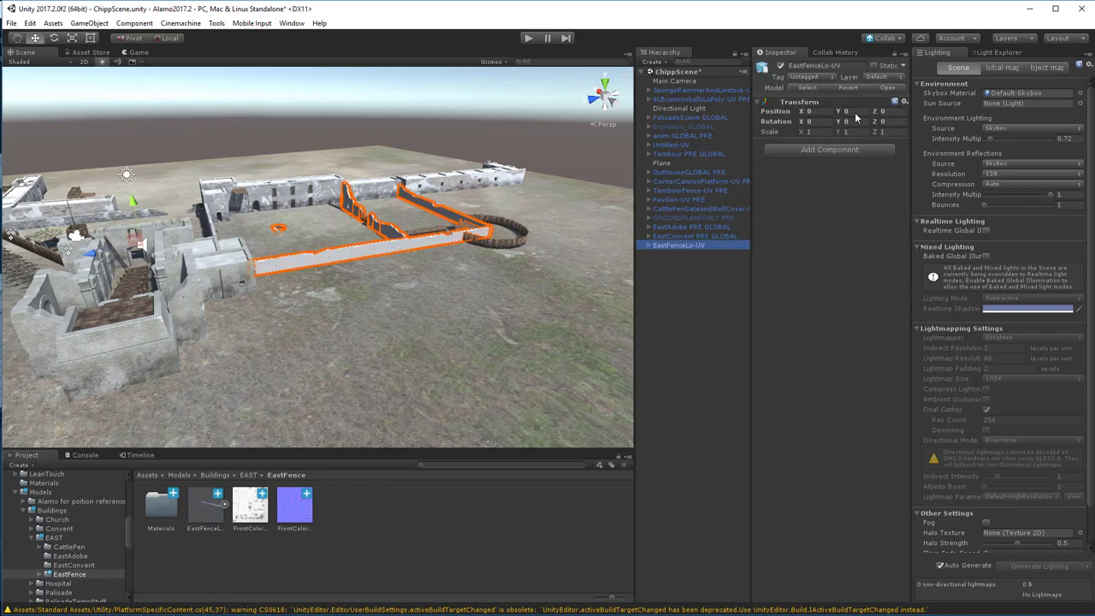
Locate the Limestone material used by the convent's courtyard wall mesh and duplicate it in the Convent folder
scroll(393, 280, "up", 8, "alt")
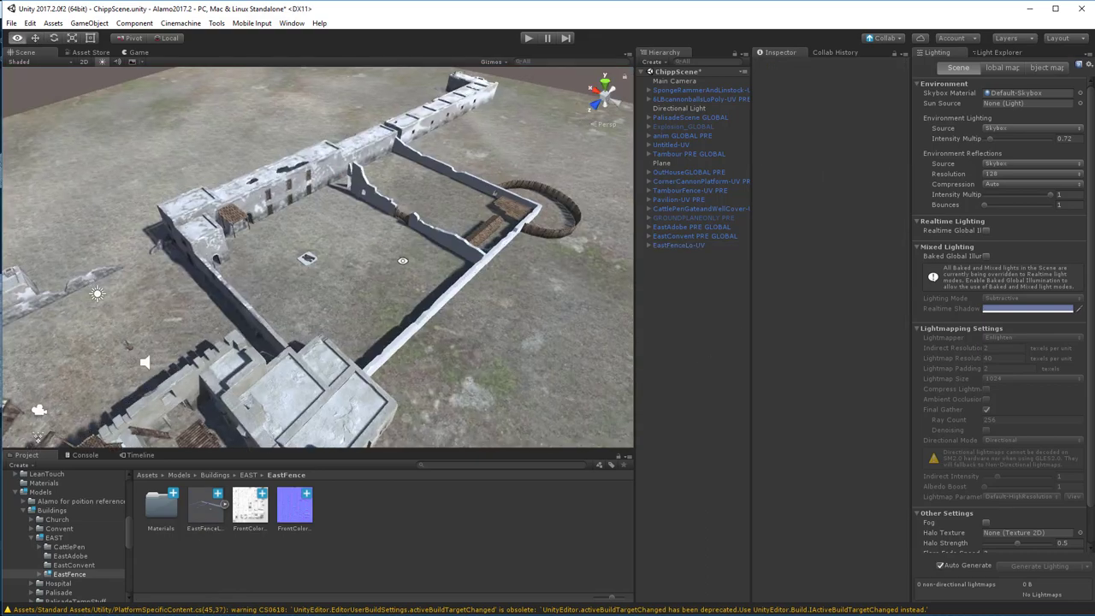
left_click_drag(403, 261, 411, 270, "alt")
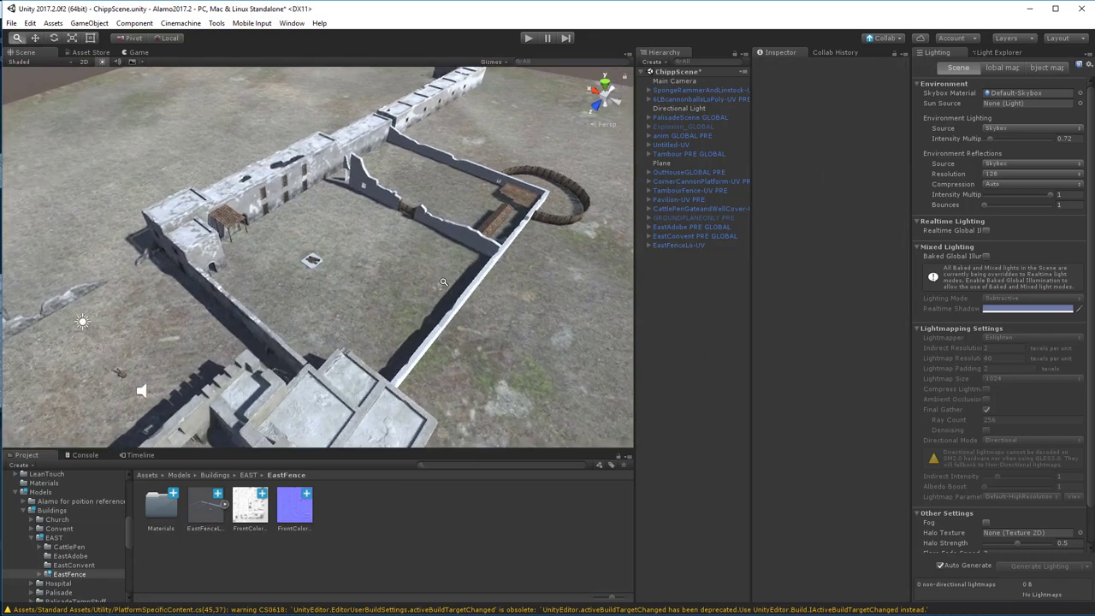
right_click_drag(411, 269, 477, 311, "alt")
middle_click_drag(476, 311, 406, 246, "alt")
right_click_drag(407, 246, 498, 315, "alt")
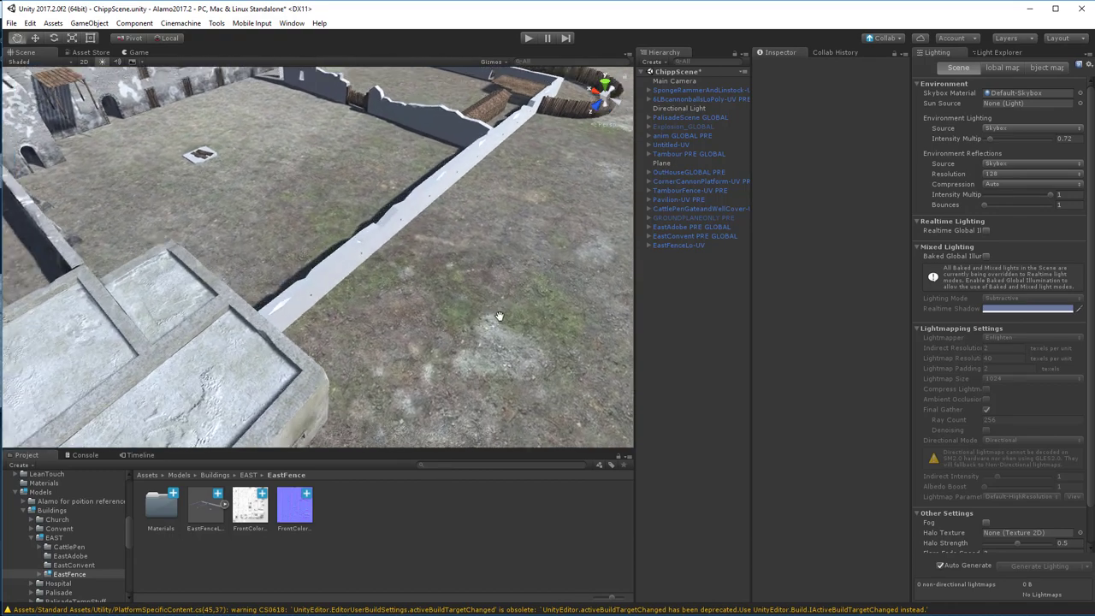
middle_click_drag(499, 316, 565, 321, "alt")
left_click_drag(388, 280, 492, 242, "alt")
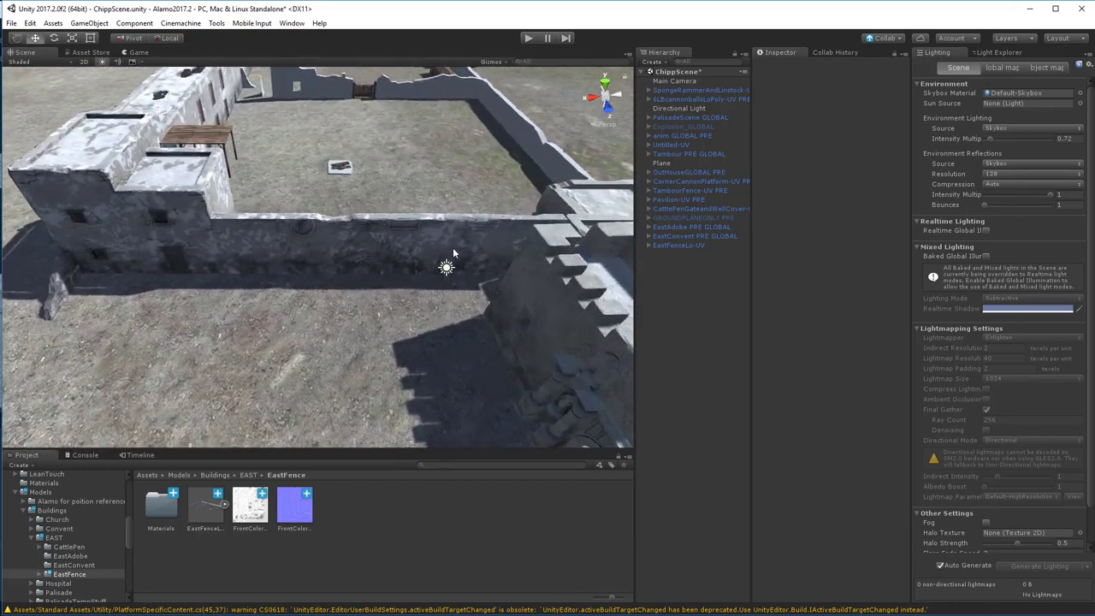
left_click(410, 239)
left_click(410, 239)
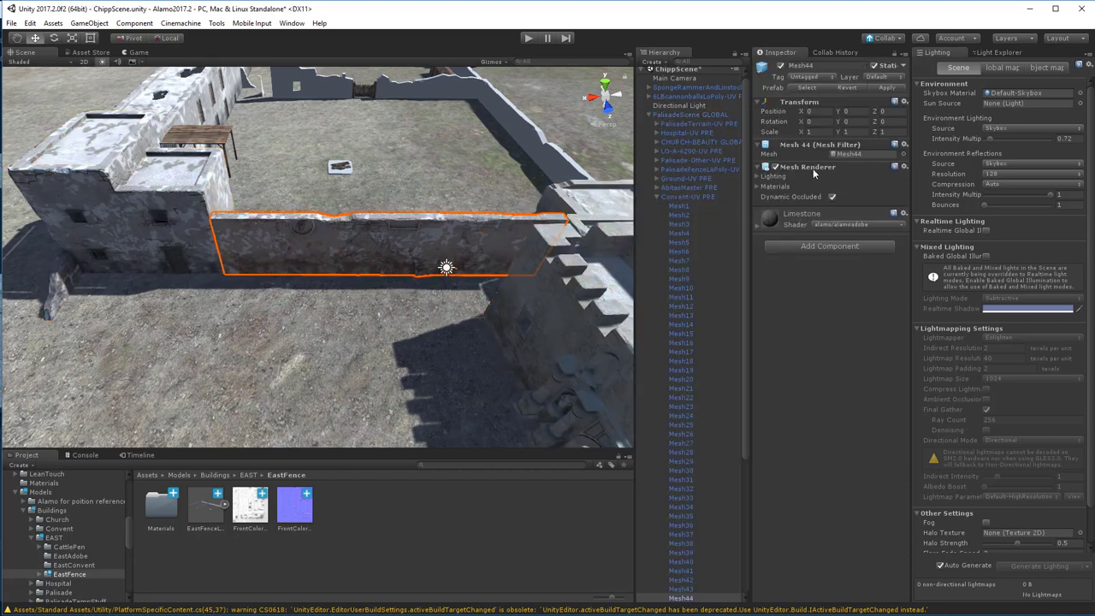
right_click(855, 165)
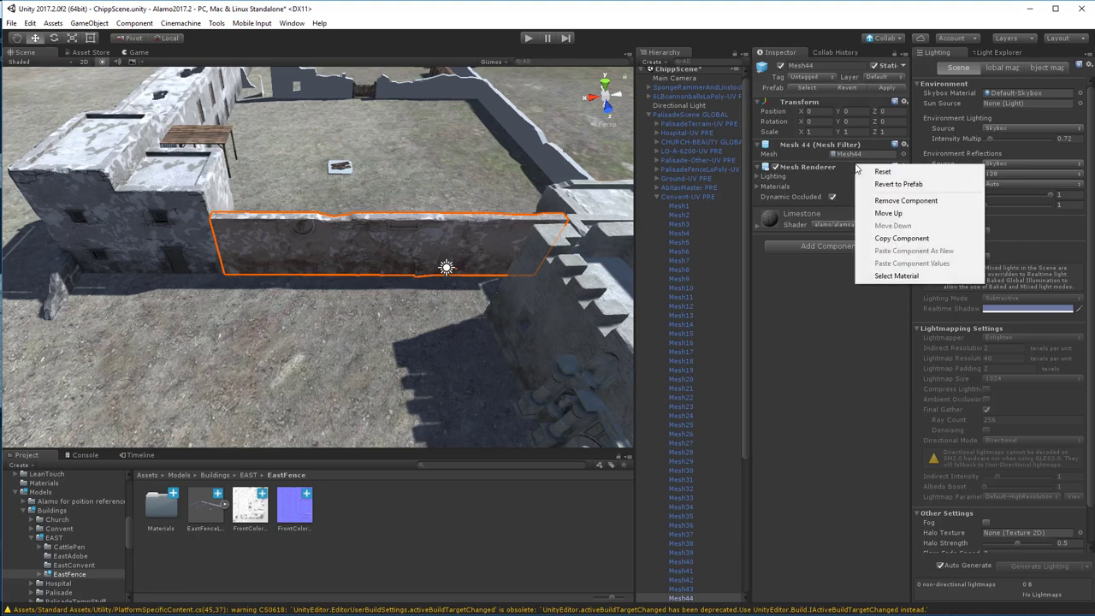
left_click(887, 278)
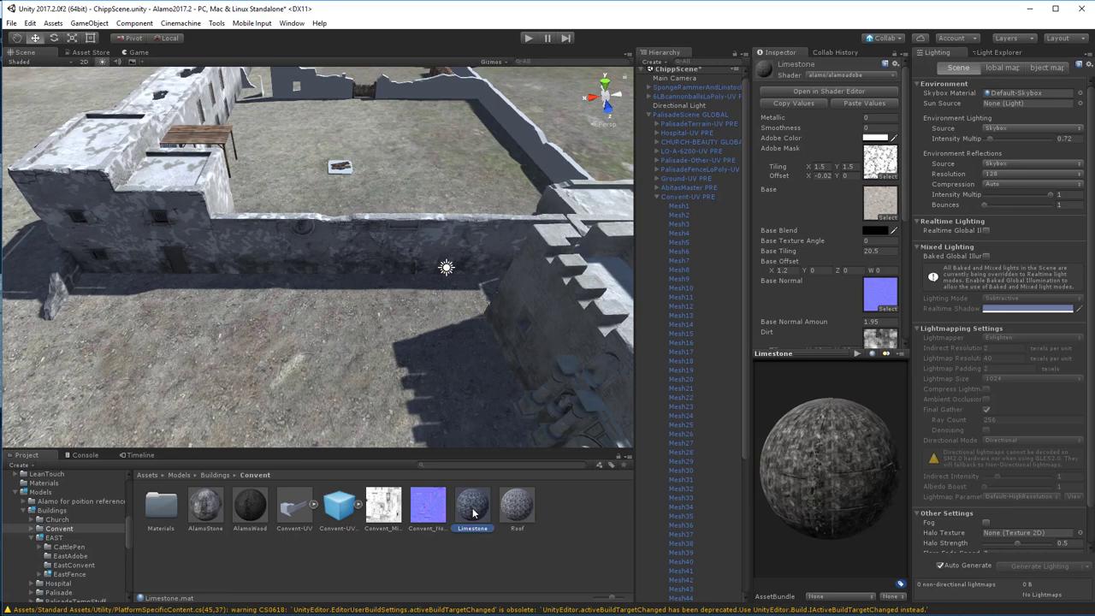
key("ctrl+d")
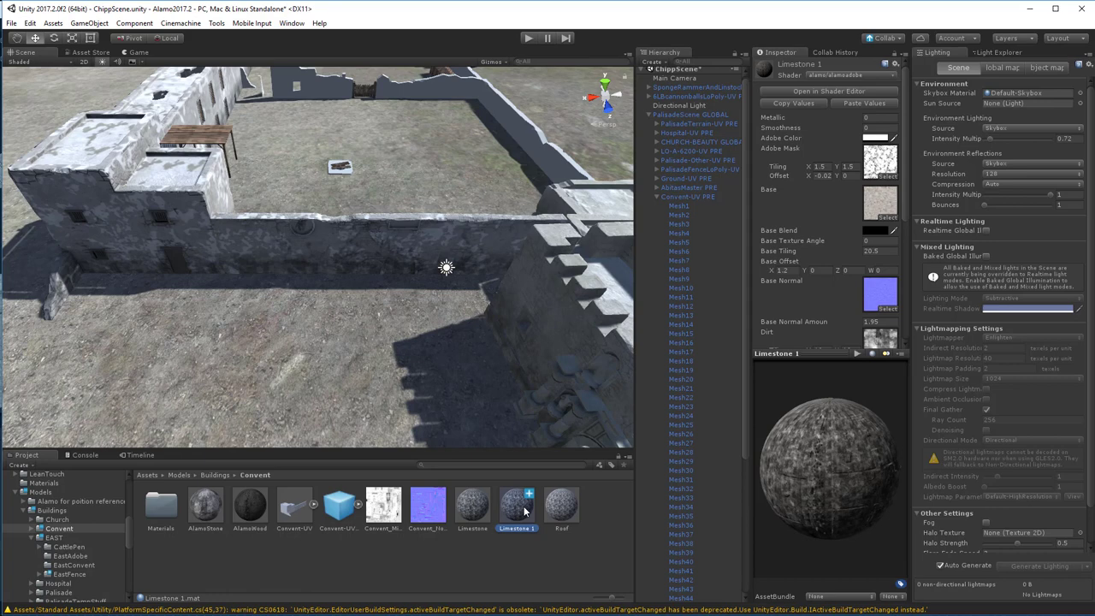
Move the duplicated Limestone 1 material into the EastFence folder and apply it to the long outer wall of the east fence
left_click_drag(525, 511, 84, 578)
left_click(83, 576)
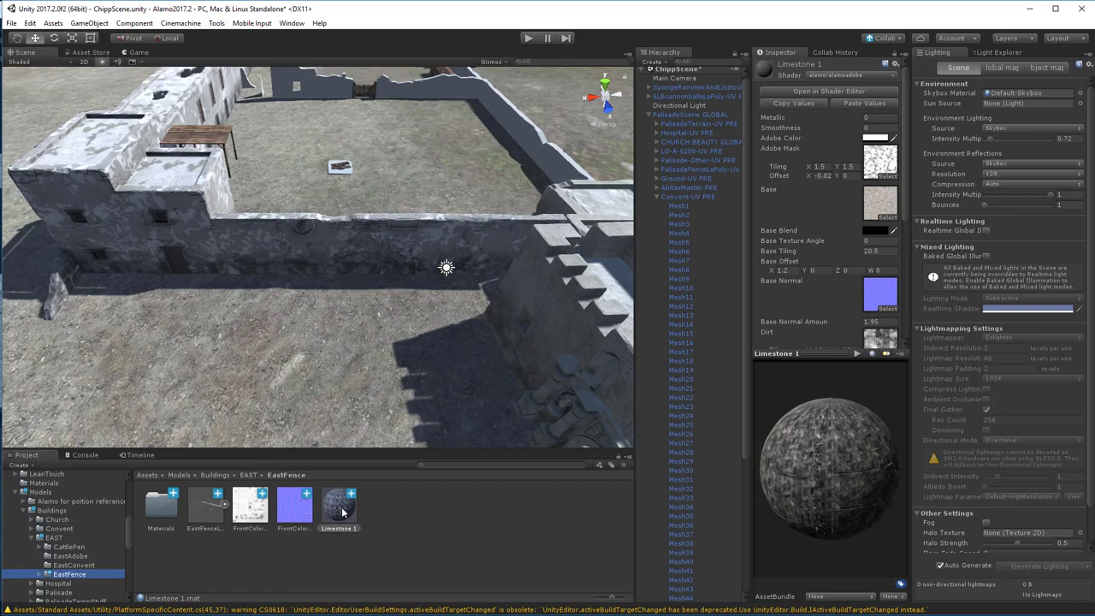
left_click_drag(456, 274, 443, 286, "alt")
right_click_drag(228, 276, 245, 412)
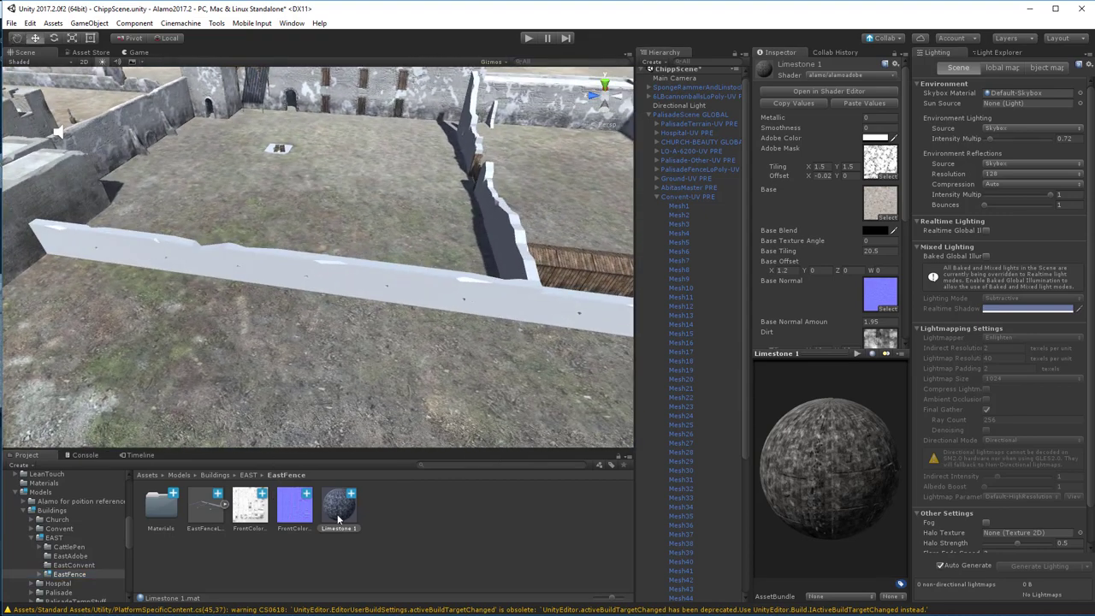
left_click_drag(382, 371, 458, 283)
right_click_drag(454, 266, 448, 350, "alt")
middle_click_drag(467, 327, 447, 346)
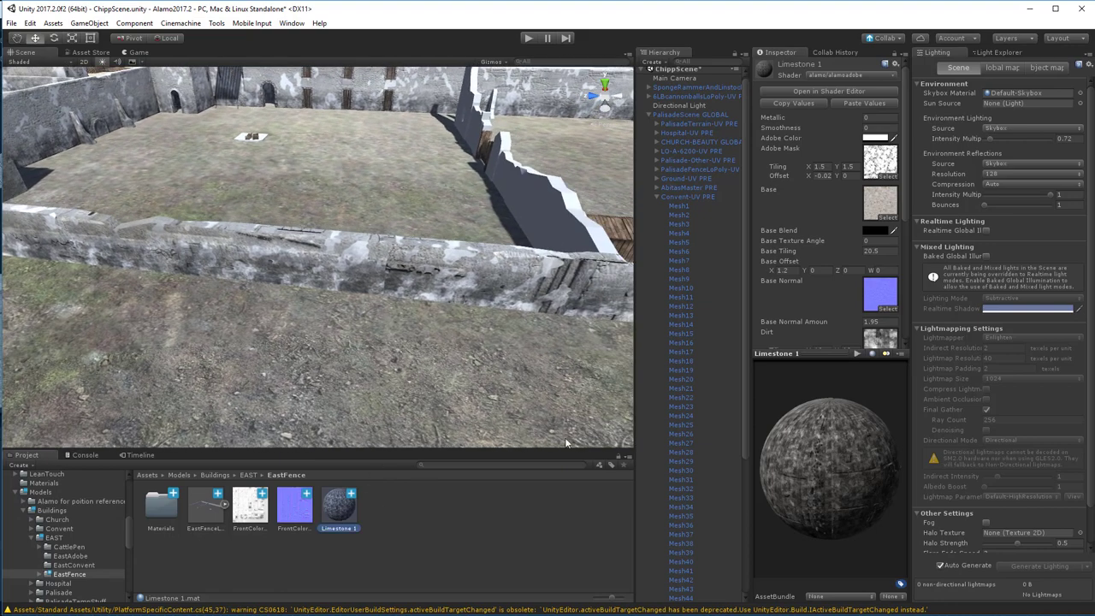
Assign the EastFence baked normal map to Limestone 1's Object UV Normal and the baked AO map to its Object AO
left_click_drag(837, 352, 838, 449)
scroll(829, 356, "down", 3)
scroll(828, 356, "up", 3)
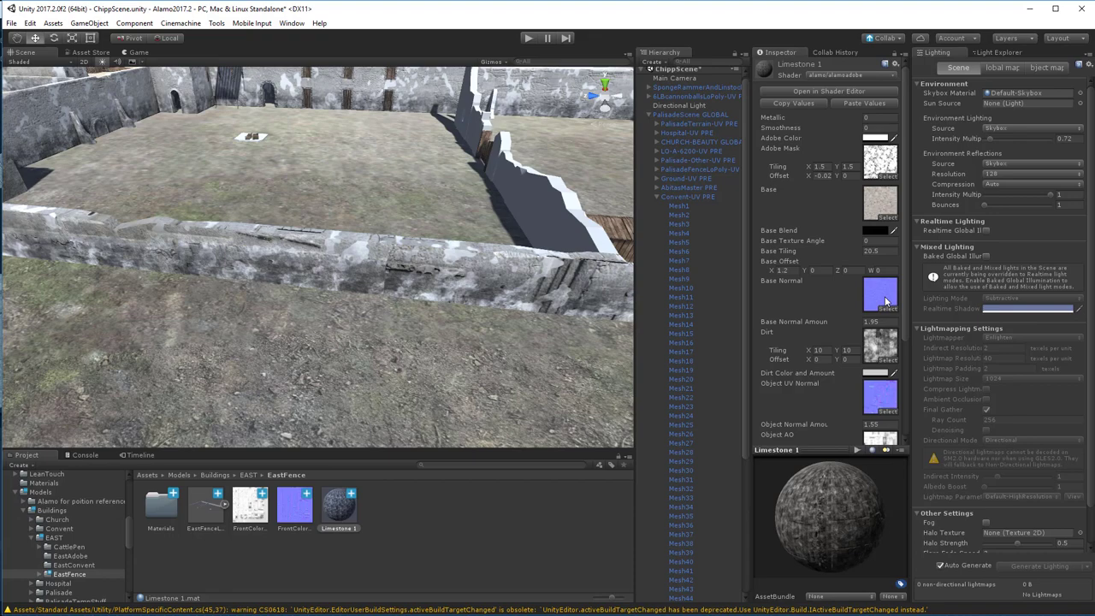
scroll(885, 300, "down", 3)
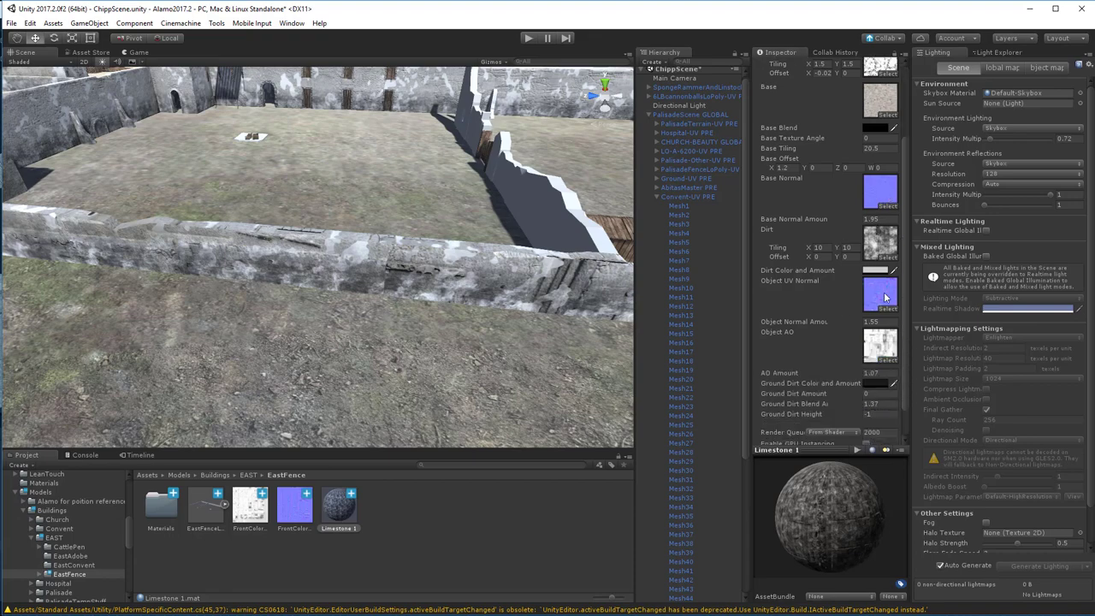
left_click_drag(302, 507, 885, 302)
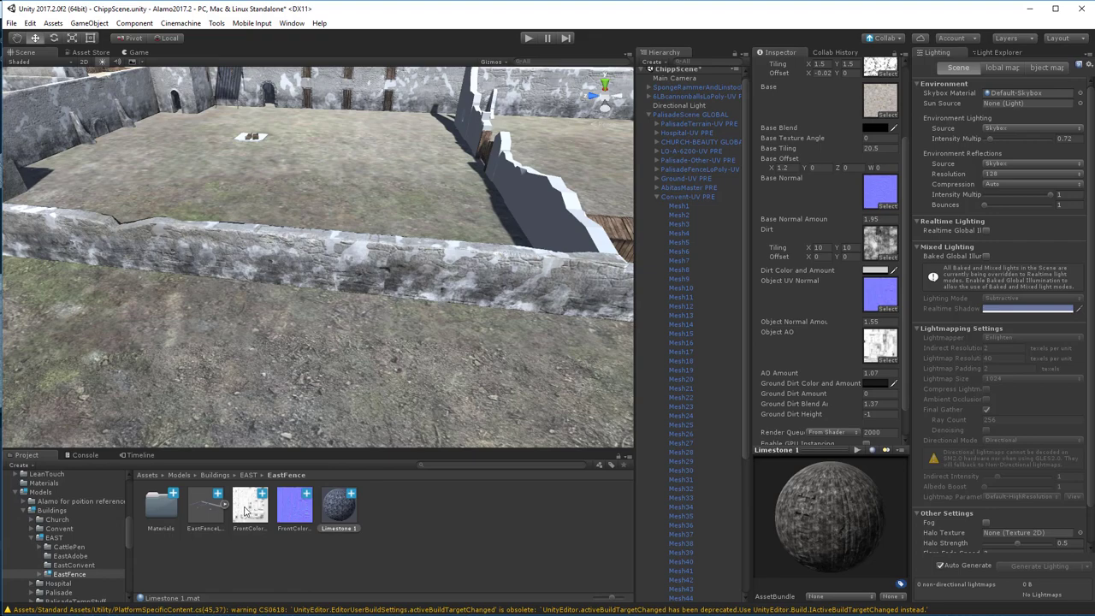
mouse_move(244, 511)
left_mouse_down()
mouse_move(746, 363)
mouse_move(889, 362)
left_mouse_up()
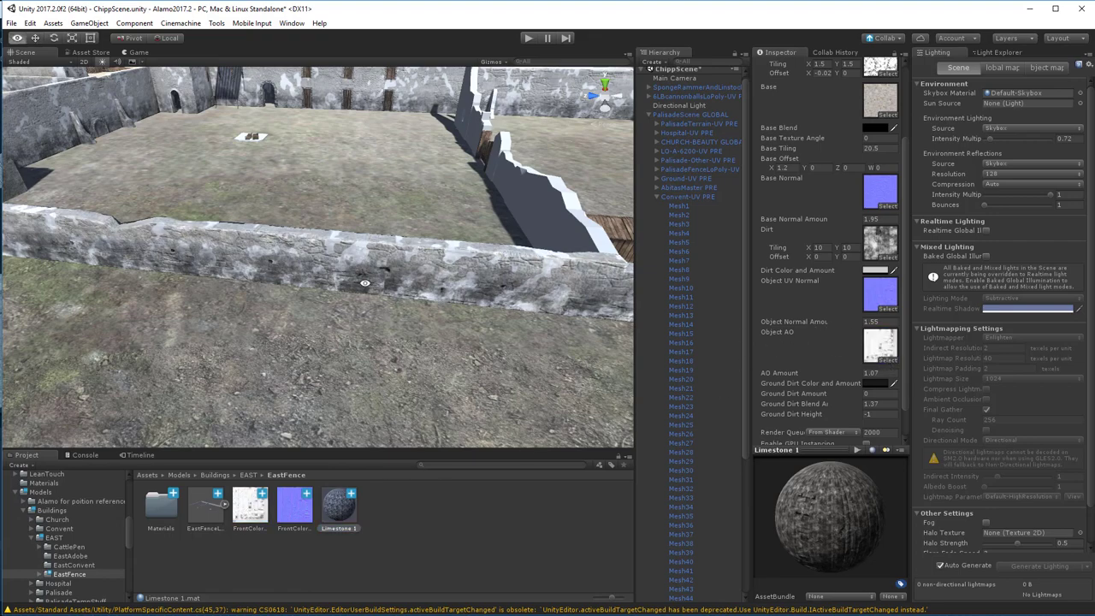
Examine the textured east fence up close and from a distance, checking its holes, surface detail, corner and dirt pattern
scroll(347, 281, "up", 6)
left_click_drag(347, 282, 367, 327, "alt")
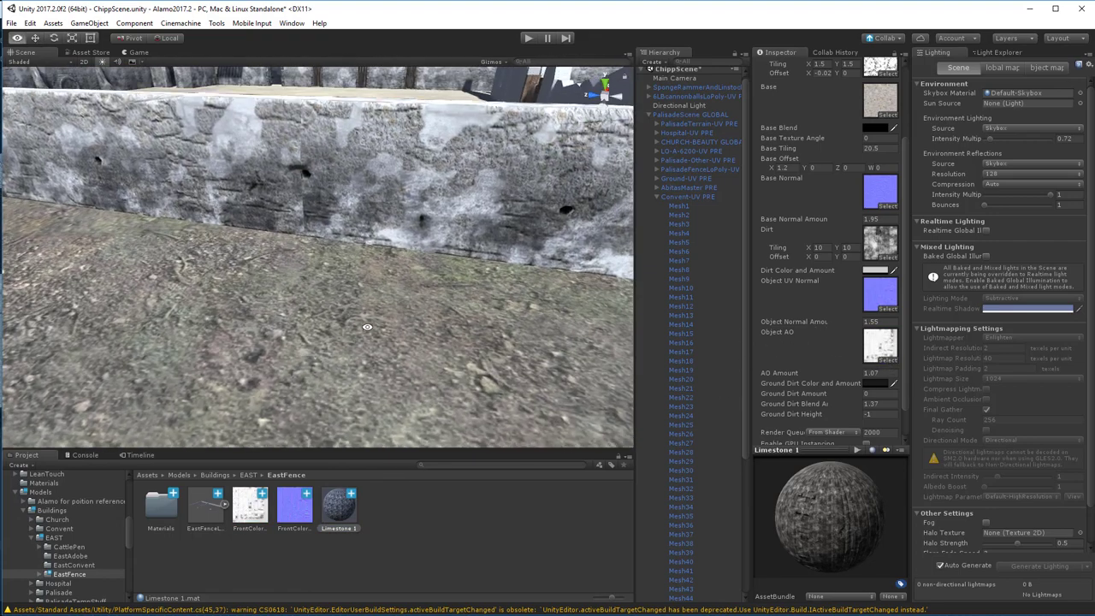
scroll(367, 327, "down", 3)
scroll(325, 203, "down", 4)
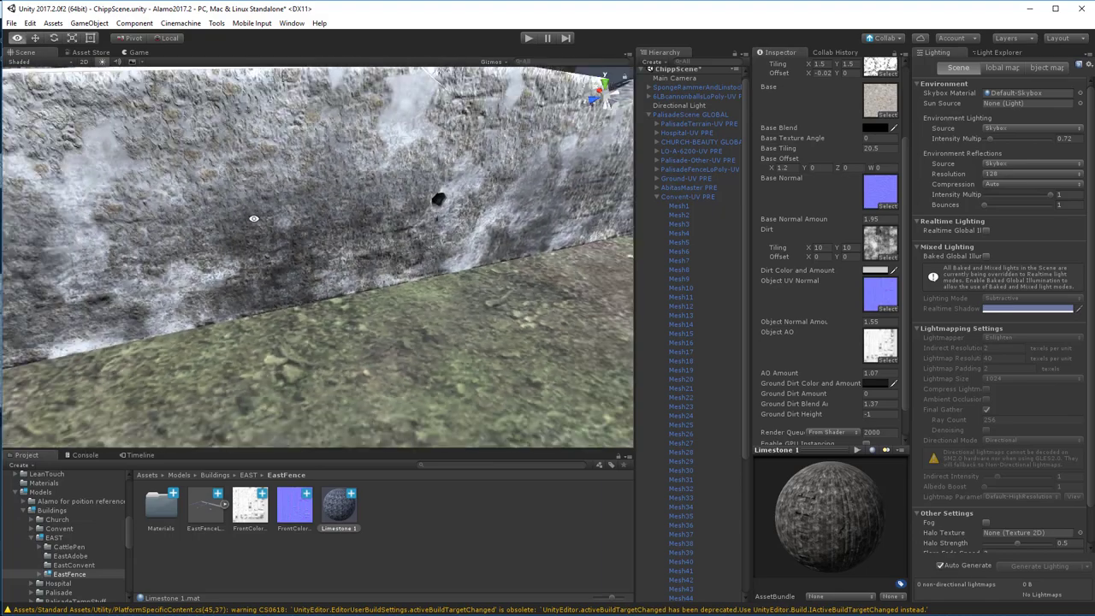
scroll(219, 199, "down", 10)
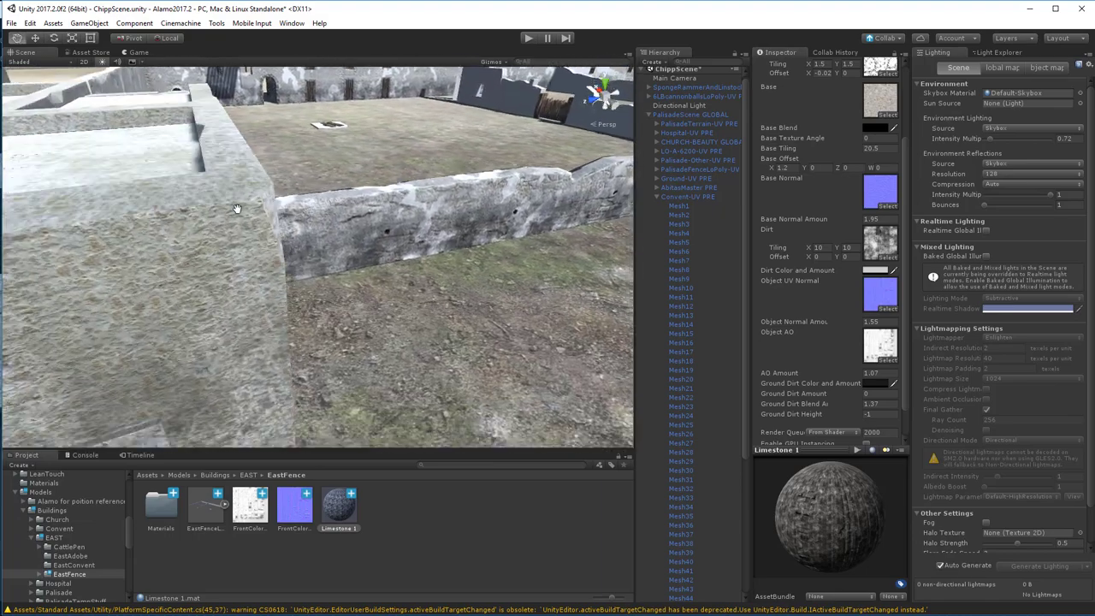
left_click_drag(198, 200, 202, 193, "alt")
right_click_drag(202, 195, 245, 229, "alt")
left_click_drag(230, 208, 120, 223, "alt")
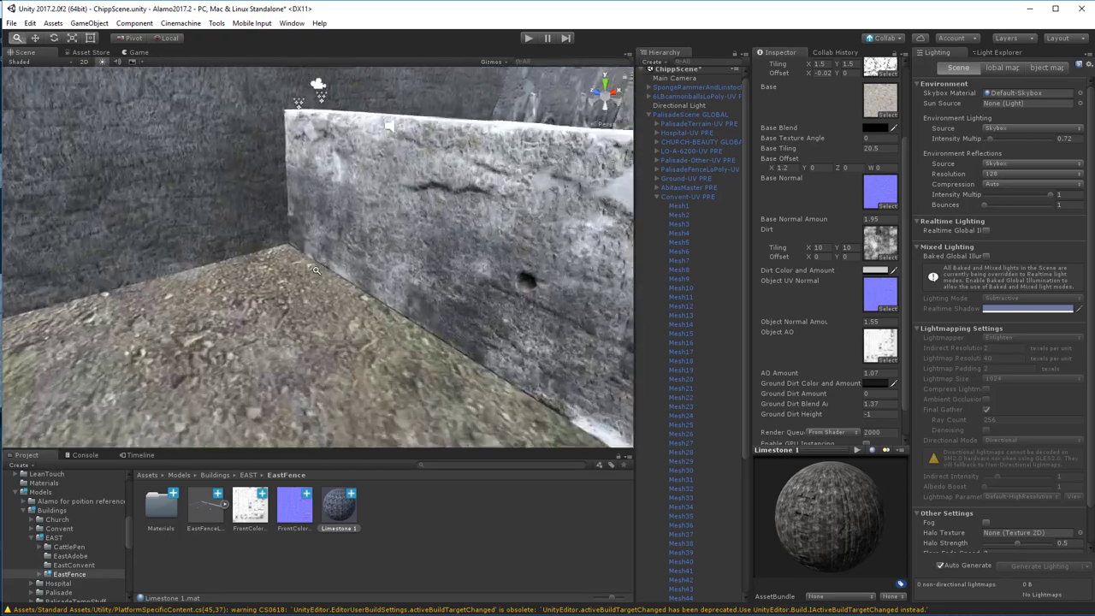
right_click_drag(239, 240, 312, 265, "alt")
scroll(308, 256, "down", 12)
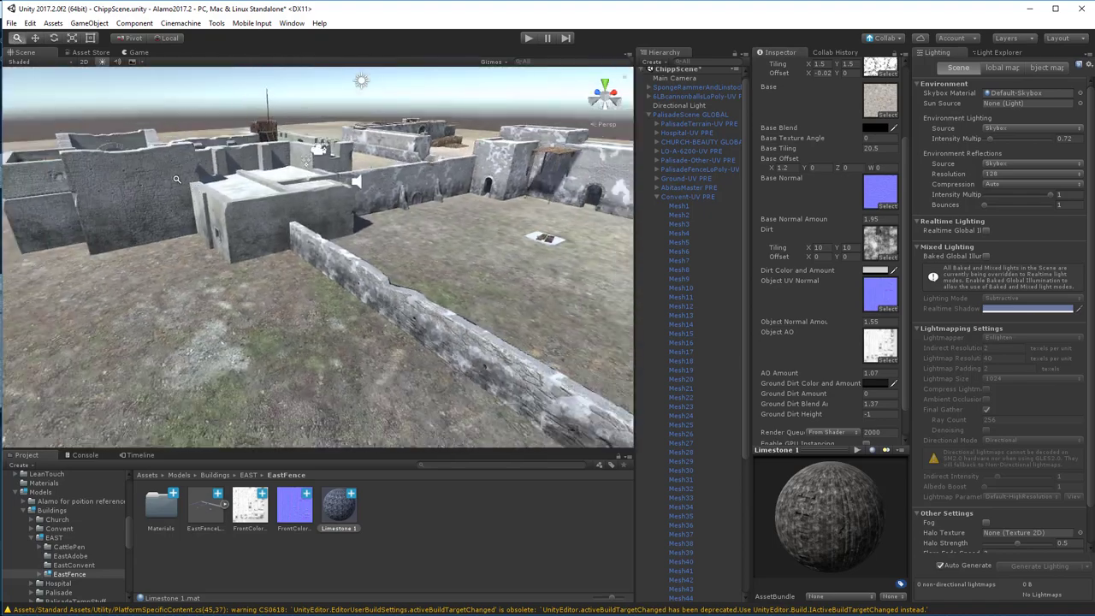
right_click_drag(178, 180, 158, 167, "alt")
left_click_drag(231, 231, 384, 272, "alt")
middle_click_drag(451, 268, 193, 216)
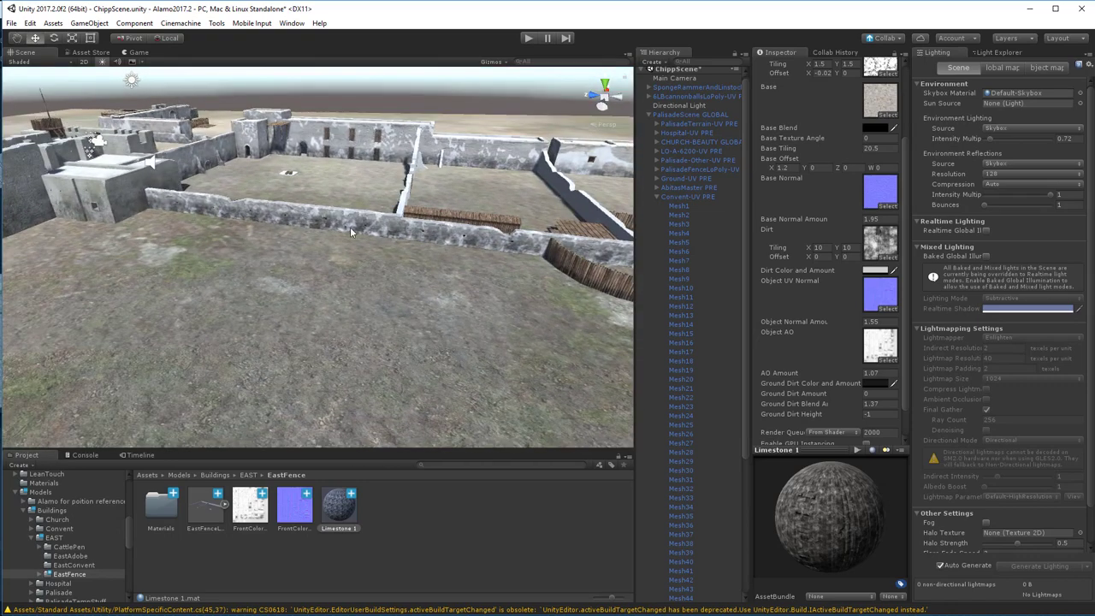
key("alt")
left_click_drag(363, 219, 344, 236, "alt")
right_click_drag(345, 236, 448, 333, "alt")
mouse_move(427, 314)
middle_mouse_down()
mouse_move(403, 302)
mouse_move(435, 296)
middle_mouse_up()
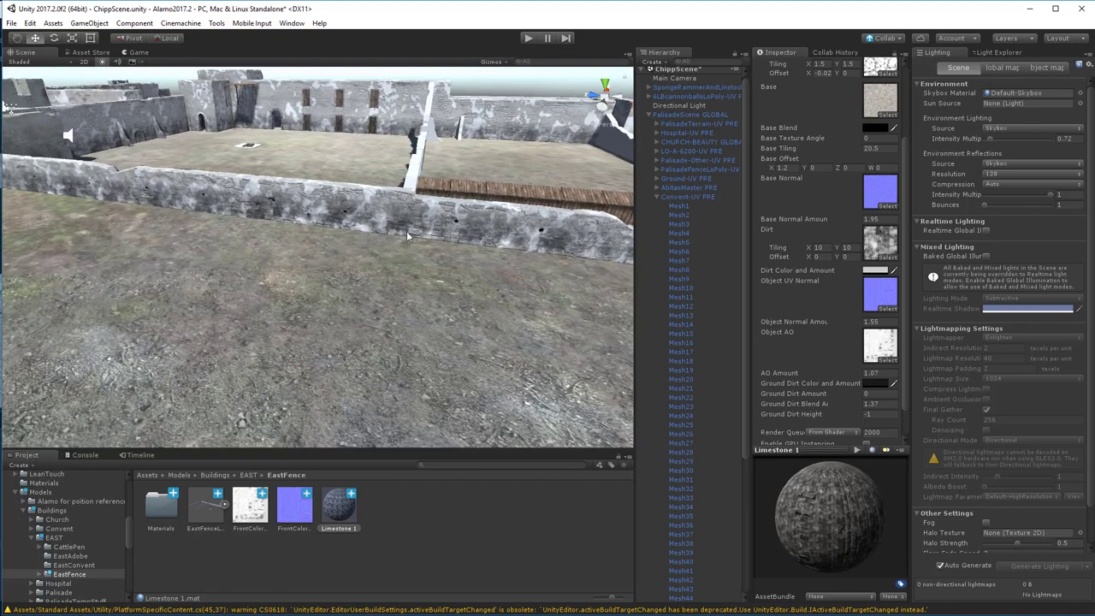
Set the Limestone 1 material's Dirt tiling to 5 in both X and Y
scroll(901, 248, "down", 2)
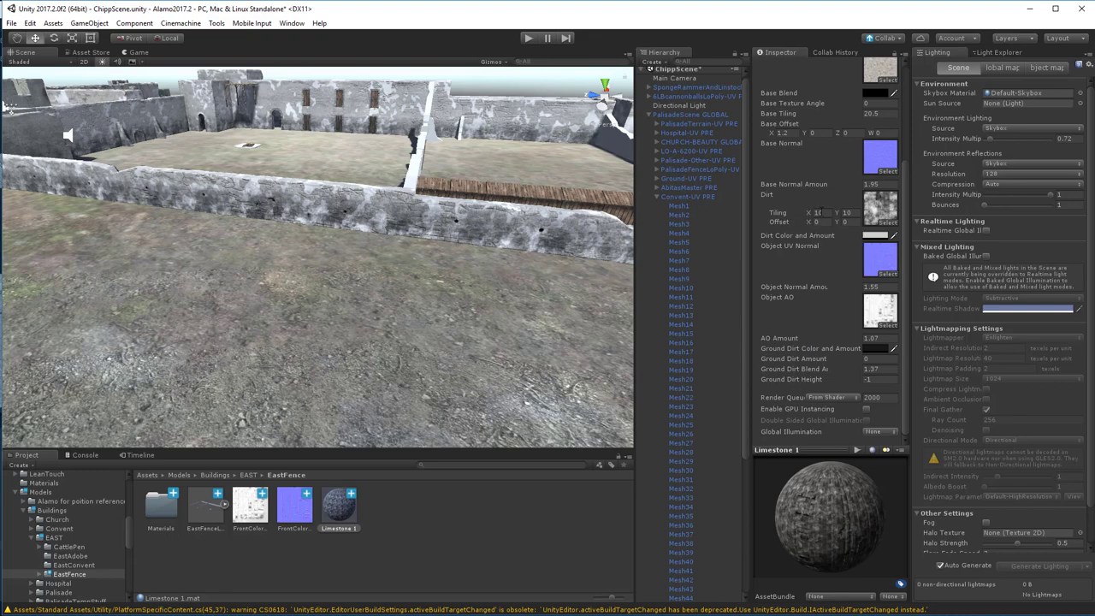
left_click_drag(809, 215, 792, 211)
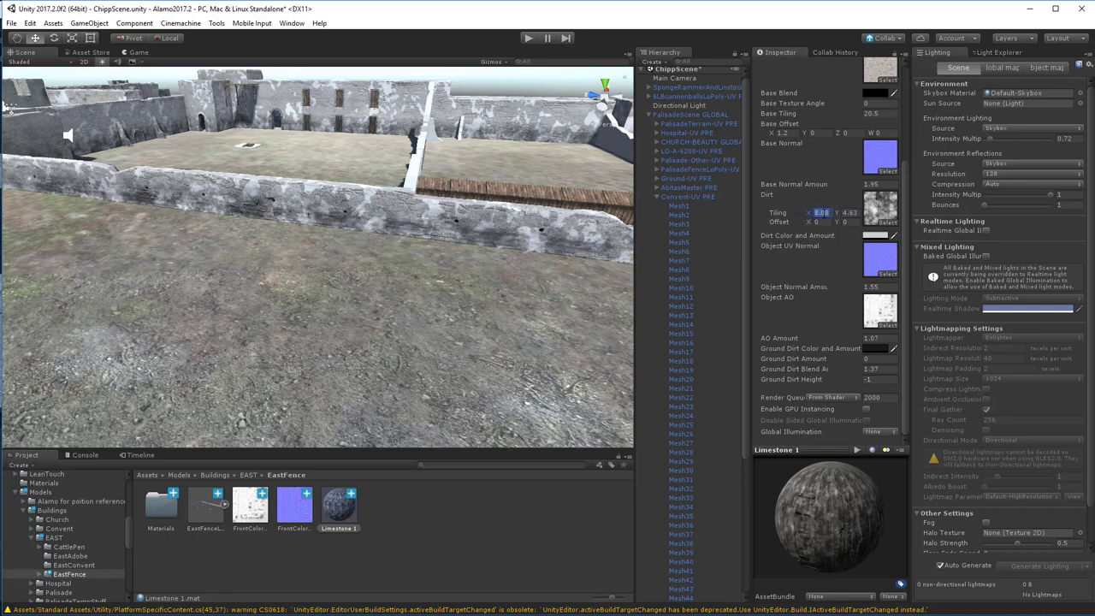
type("5")
key("Tab")
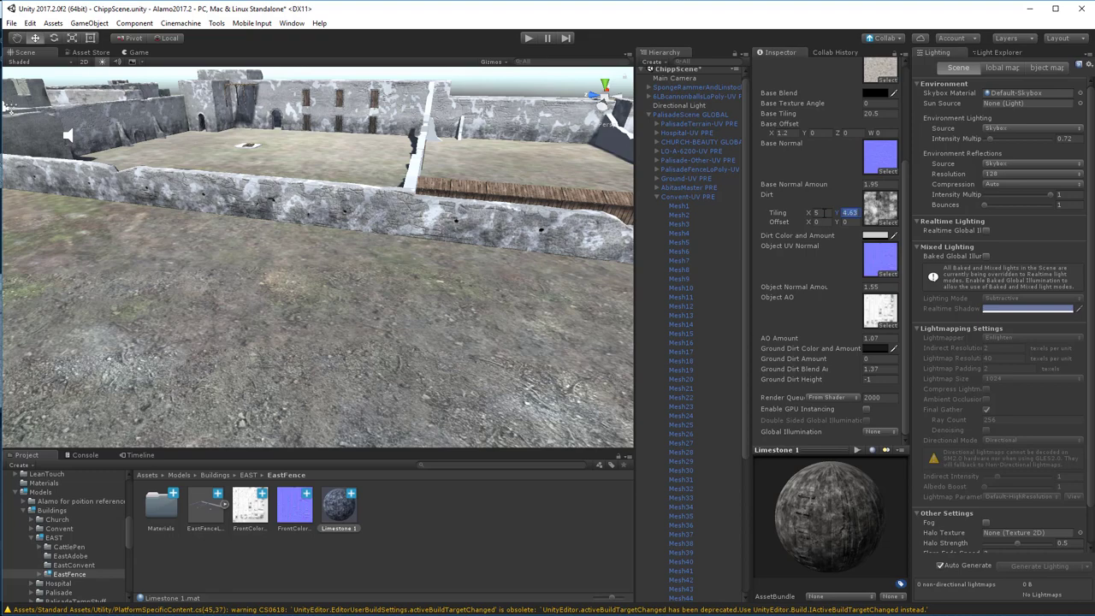
type("5")
scroll(465, 201, "down", 6, "alt")
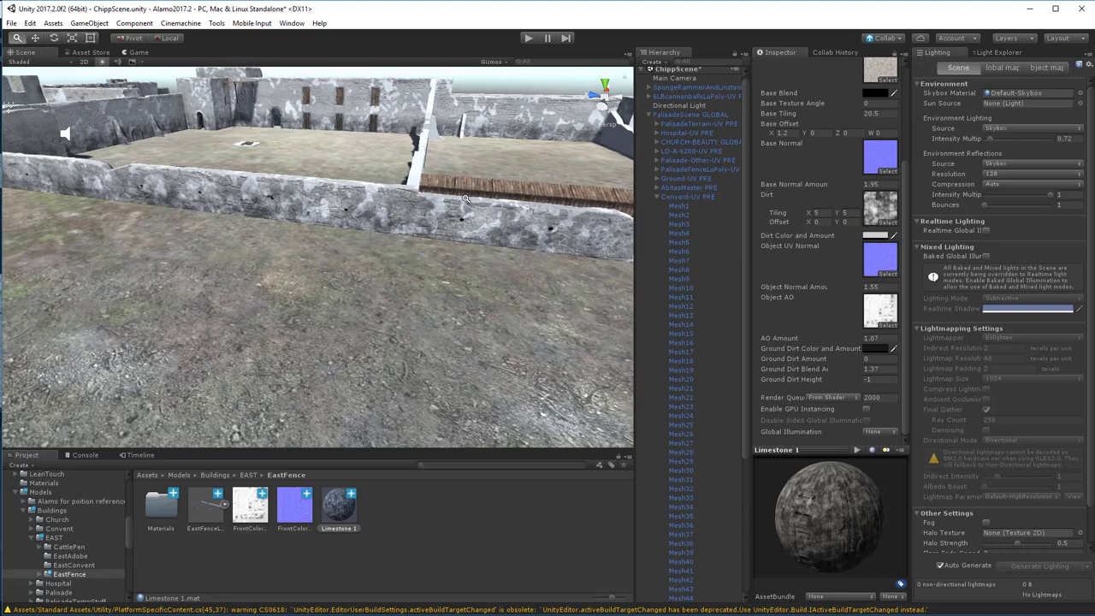
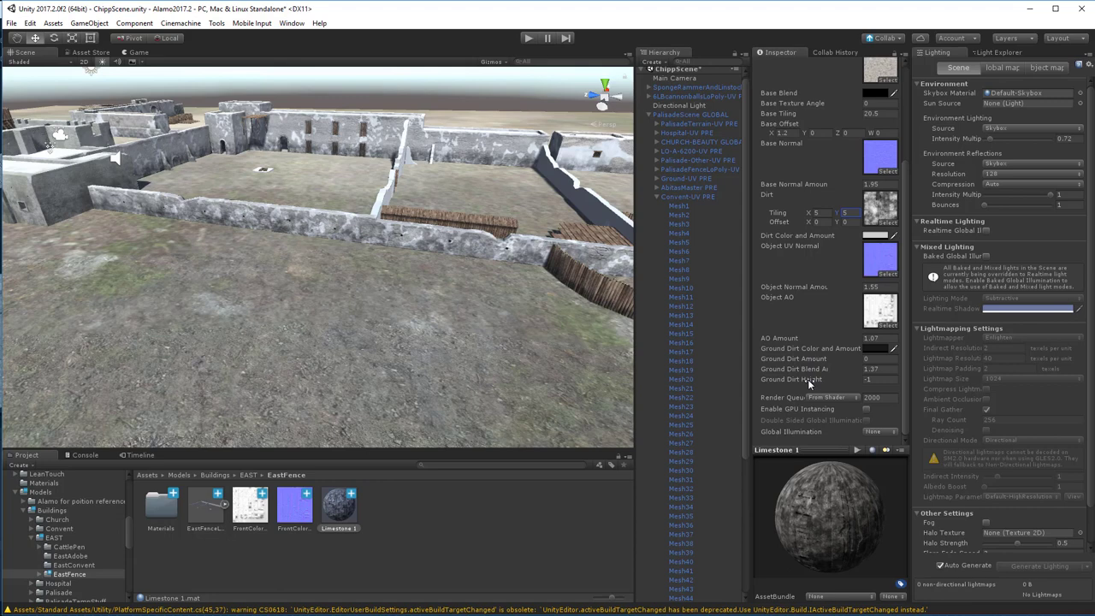
Set the Limestone 1 material's Ground Dirt Height to -0.45
left_click_drag(808, 379, 816, 379)
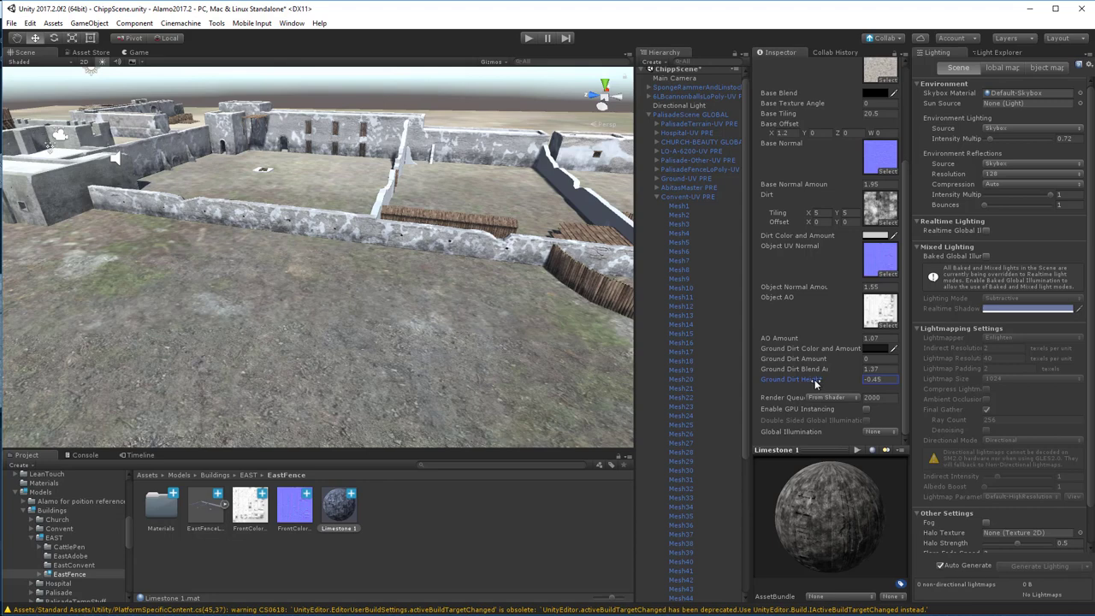
key("alt")
left_click(826, 224)
Try a strong red as Limestone 1's Dirt Color and restore the hex color CECECE00
left_click(879, 237)
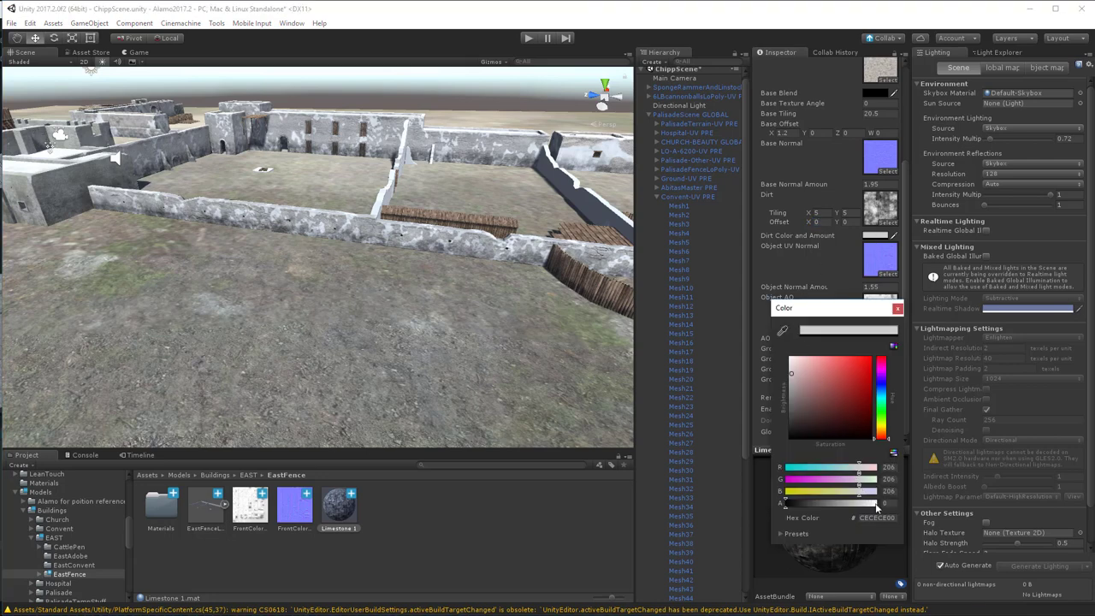
left_click(874, 516)
left_click_drag(808, 392, 867, 385)
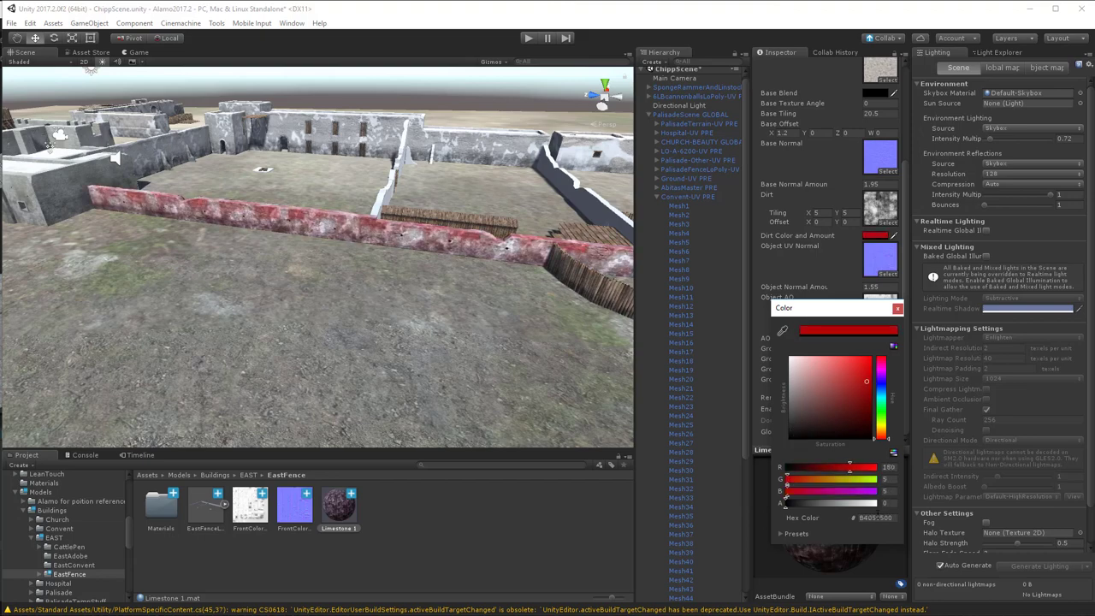
left_click(879, 517)
key("ctrl+v")
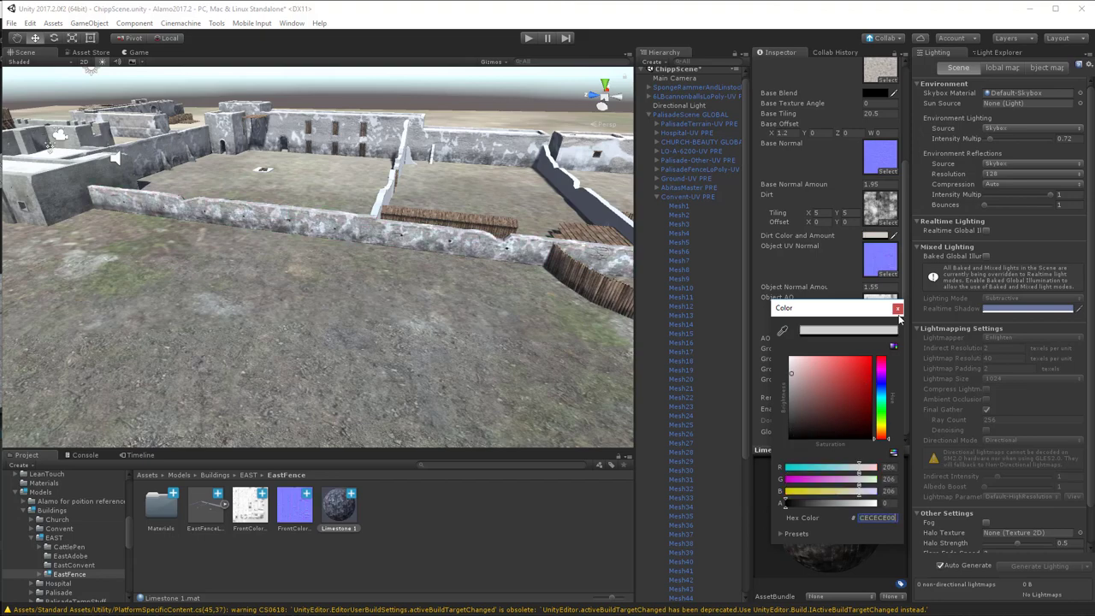
left_click(898, 309)
Apply the Limestone 1 material to further wall sections of the east fence
right_click_drag(418, 177, 342, 266)
left_click_drag(334, 510, 521, 219)
left_click_drag(337, 515, 203, 182)
left_click_drag(334, 512, 240, 105)
left_click_drag(243, 155, 359, 172, "alt")
middle_click_drag(454, 181, 337, 158)
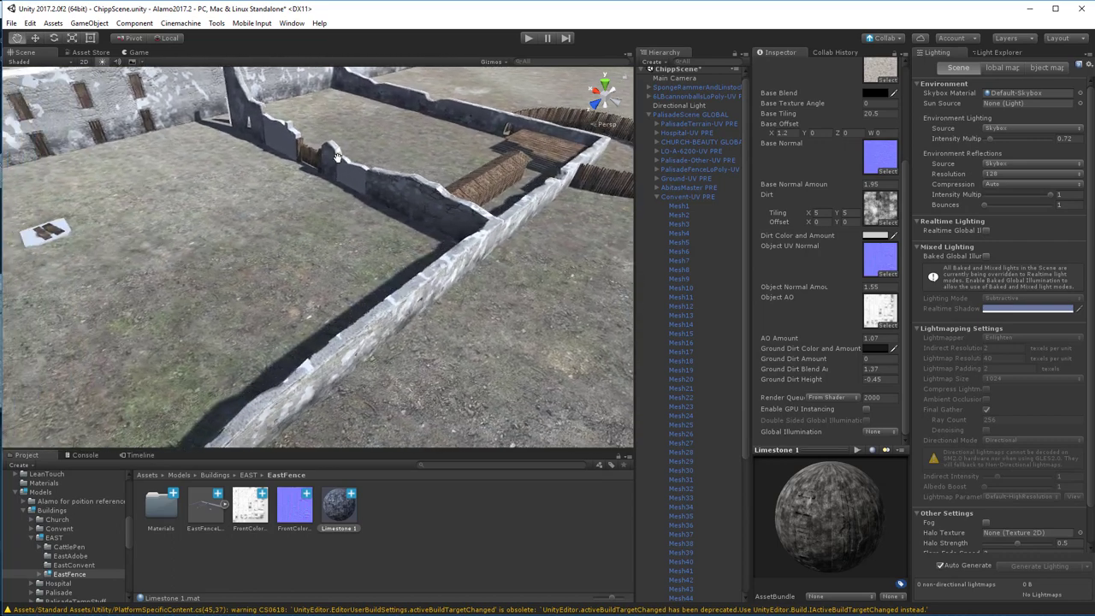
Locate the material used by Mesh1 of the church's FrontRooms-UV model in the project files
left_click_drag(309, 193, 379, 195, "alt")
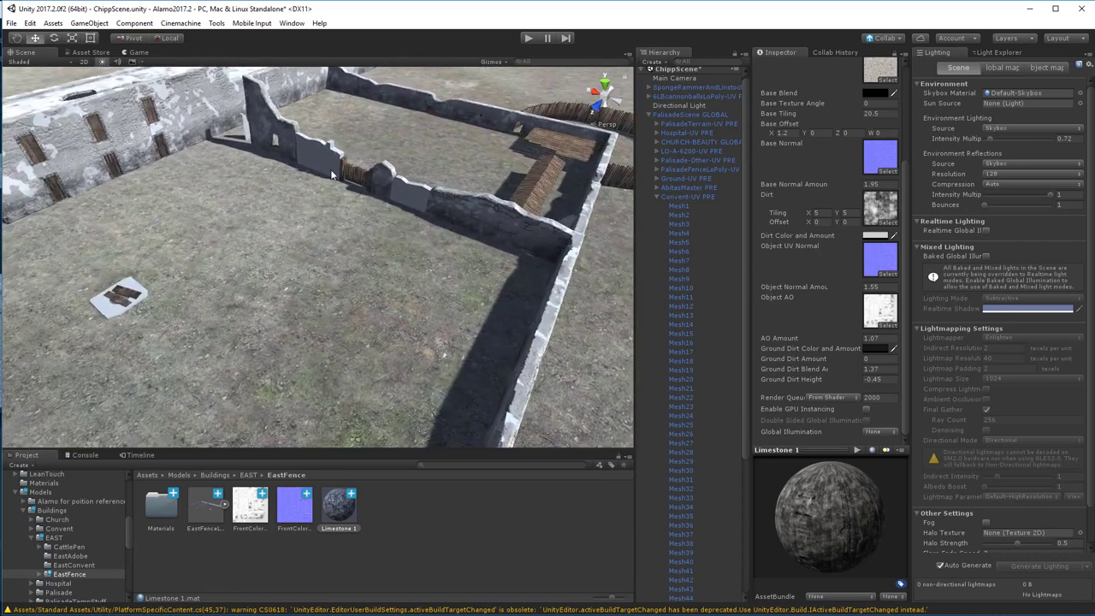
right_click_drag(360, 235, 394, 273, "alt")
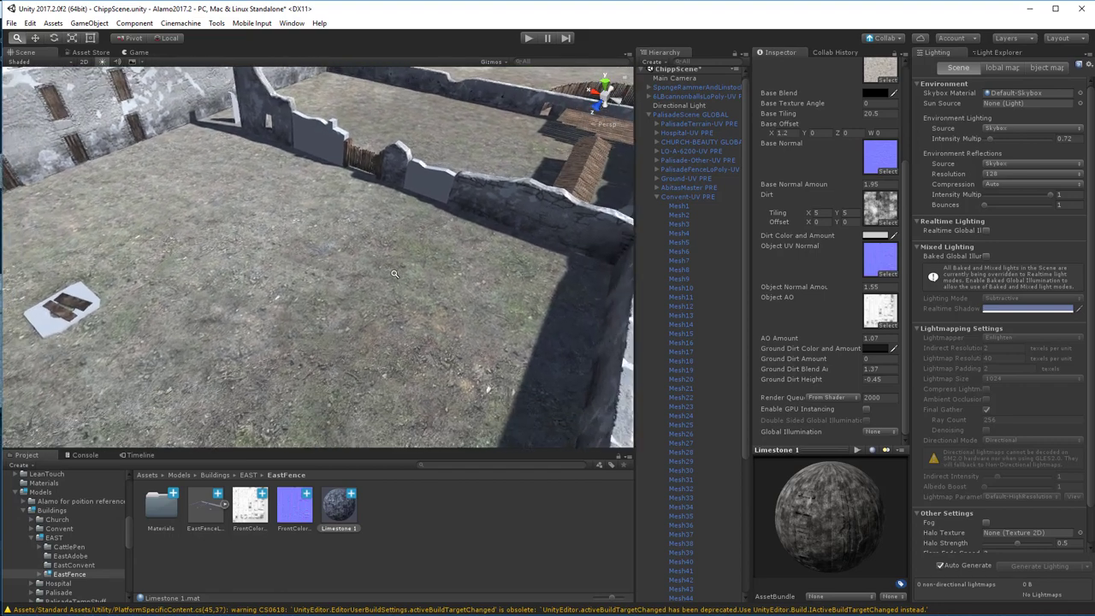
left_click_drag(394, 274, 379, 293, "alt")
right_click_drag(378, 293, 347, 248, "alt")
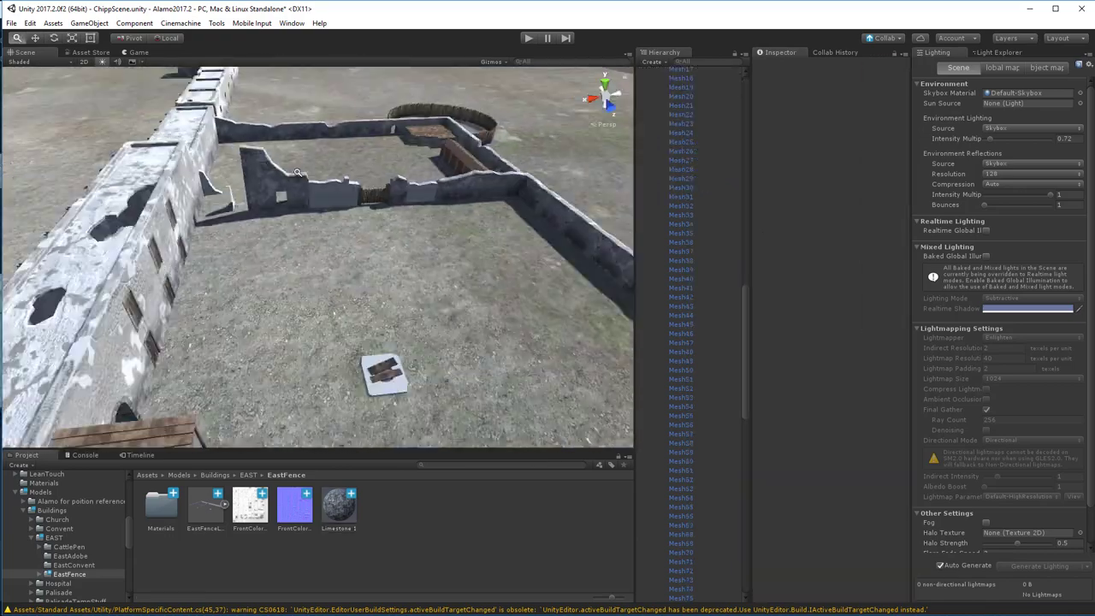
right_click_drag(297, 173, 471, 336, "alt")
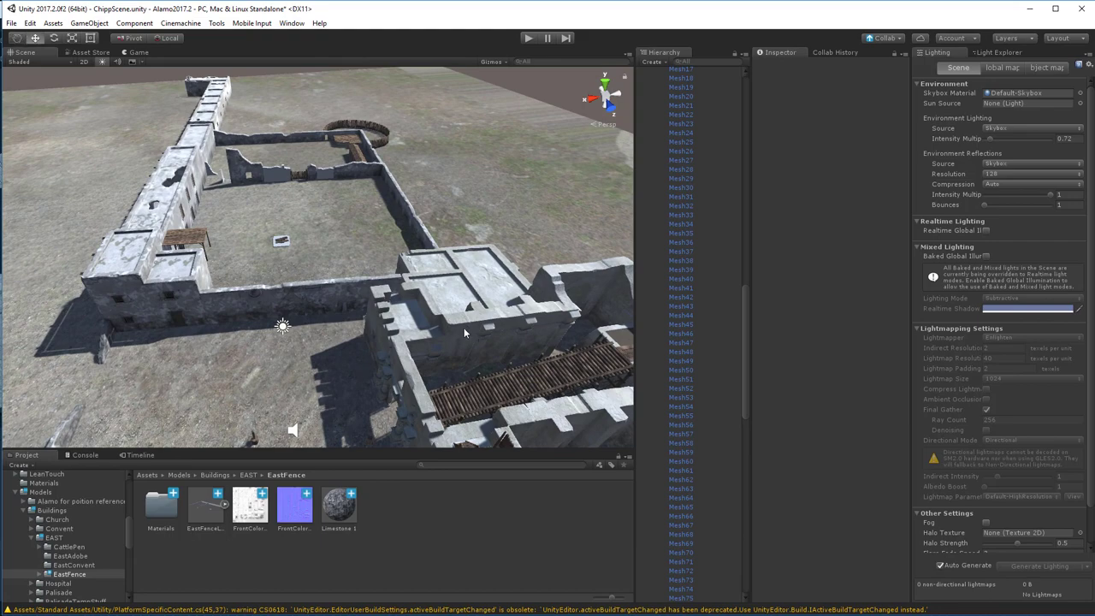
left_click(463, 330)
left_click(463, 331)
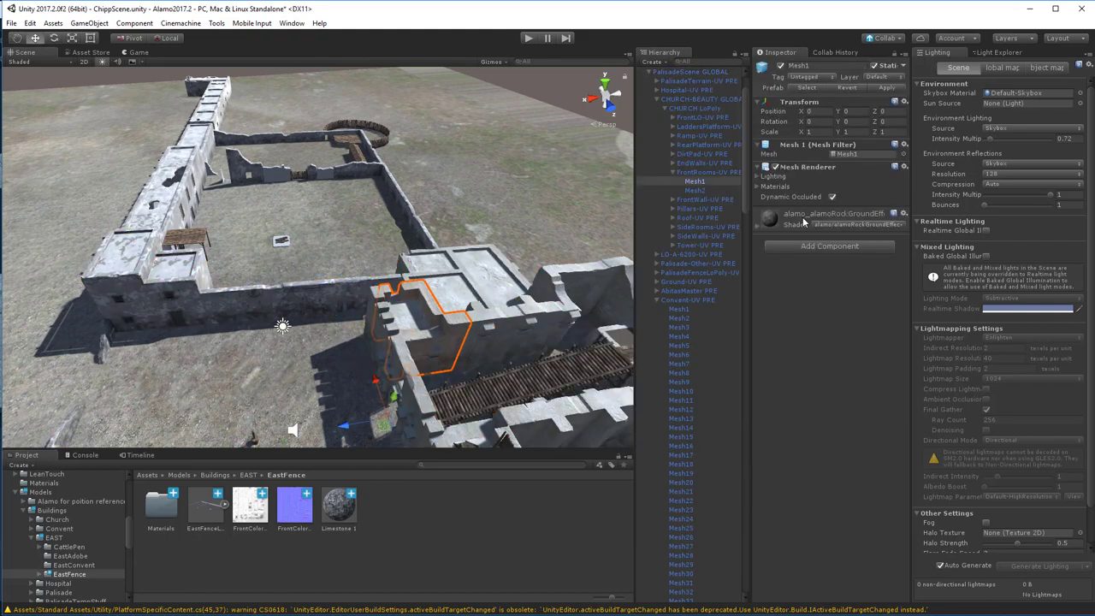
right_click(868, 166)
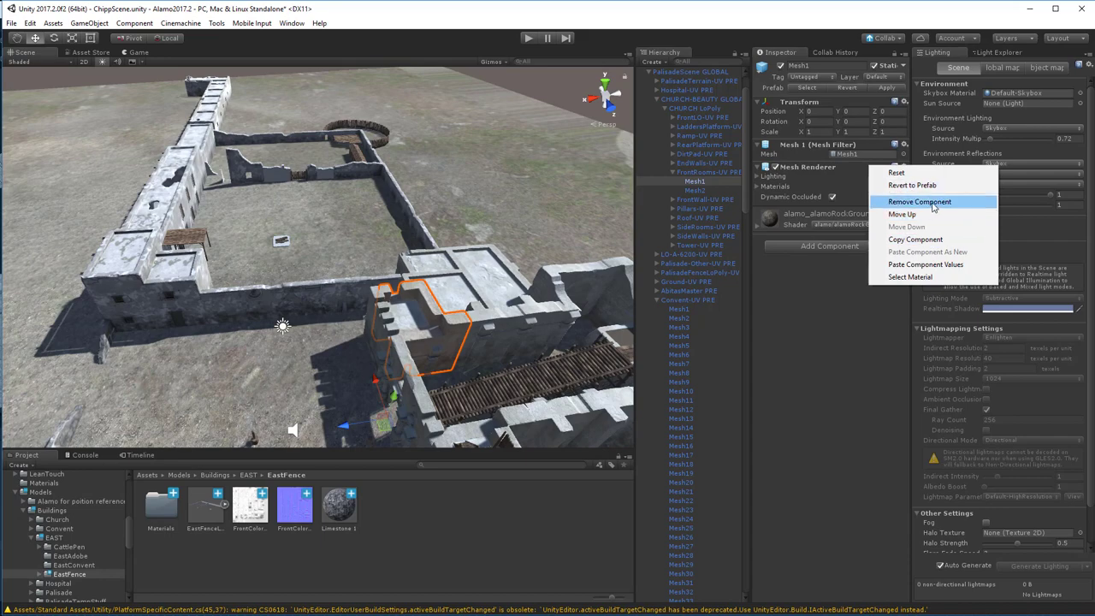
left_click(945, 277)
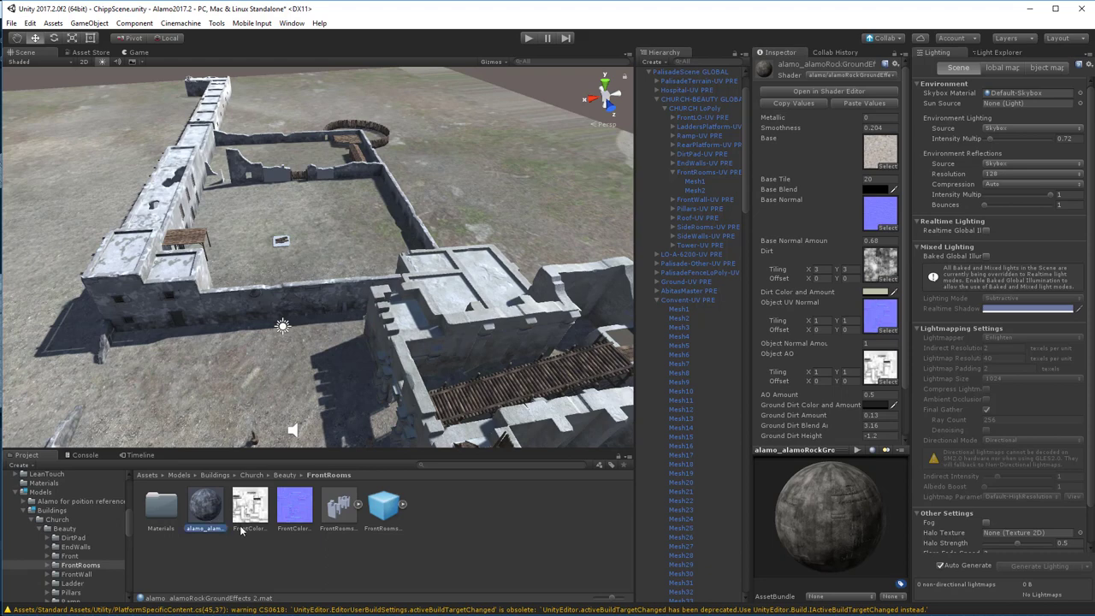
Duplicate the church front rooms' rock material and rename the copy GATE
key("ctrl+d")
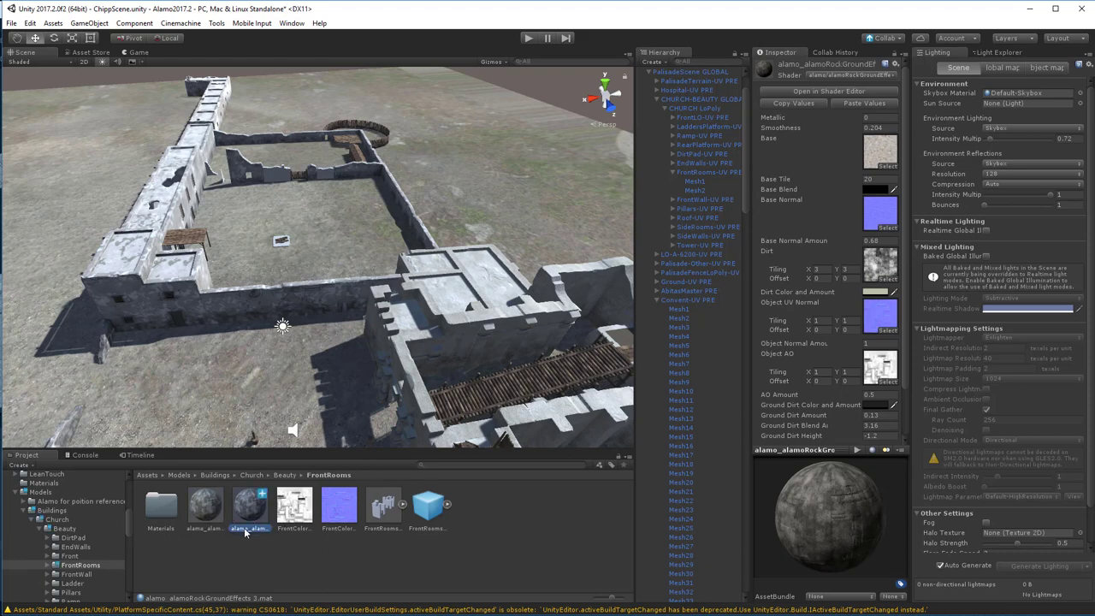
left_click(246, 529)
type("GATE")
key("Return")
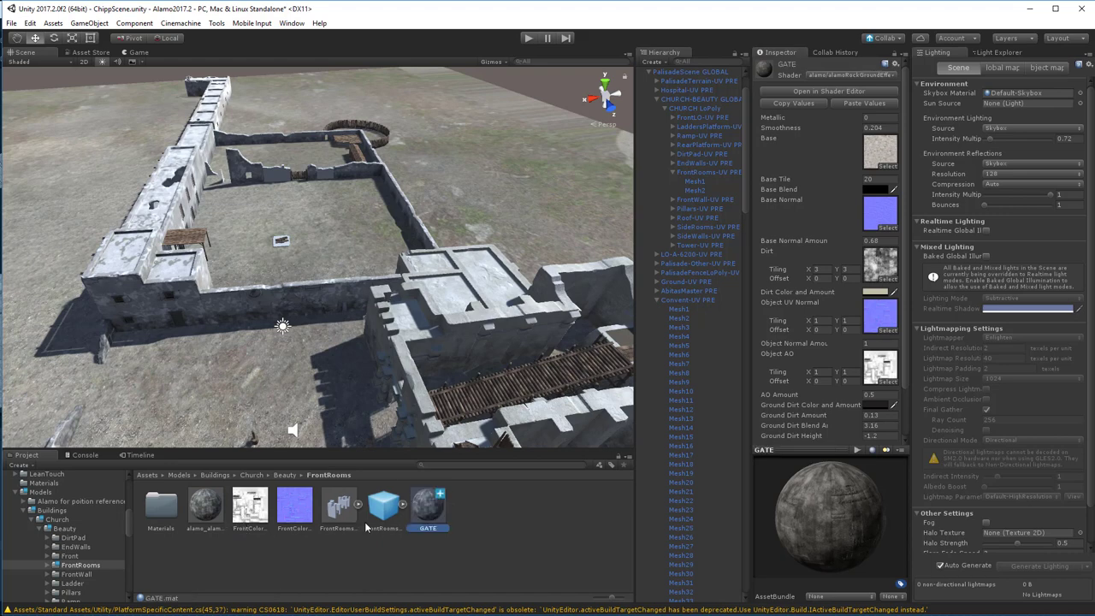
Move the GATE material into the project's Buildings > EAST > EastFence folder and open that folder
left_click_drag(428, 514, 85, 554)
scroll(85, 554, "up", 3)
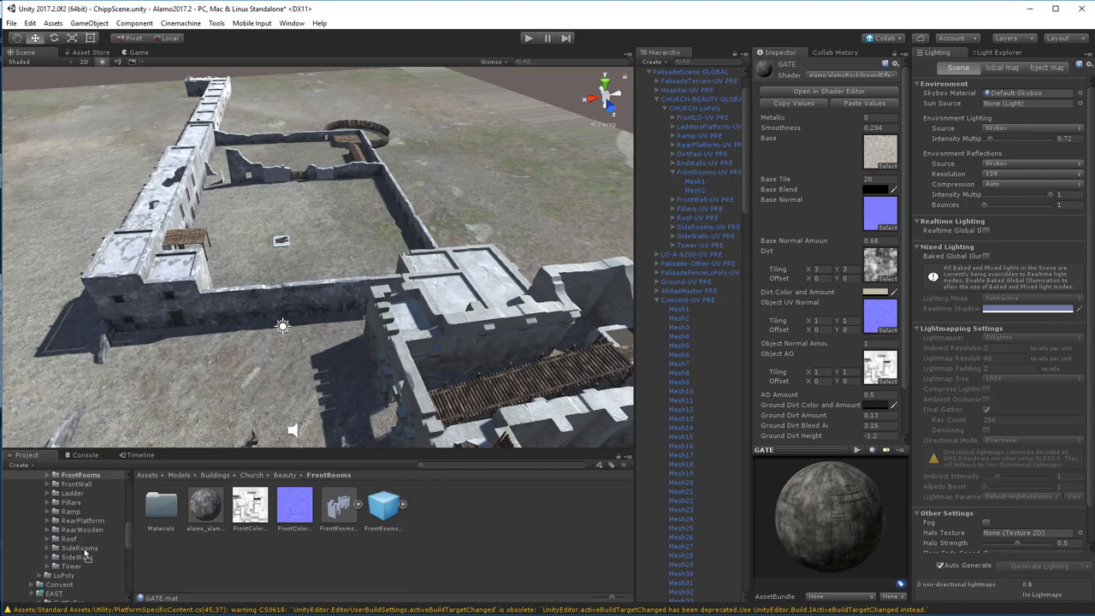
left_click(79, 548)
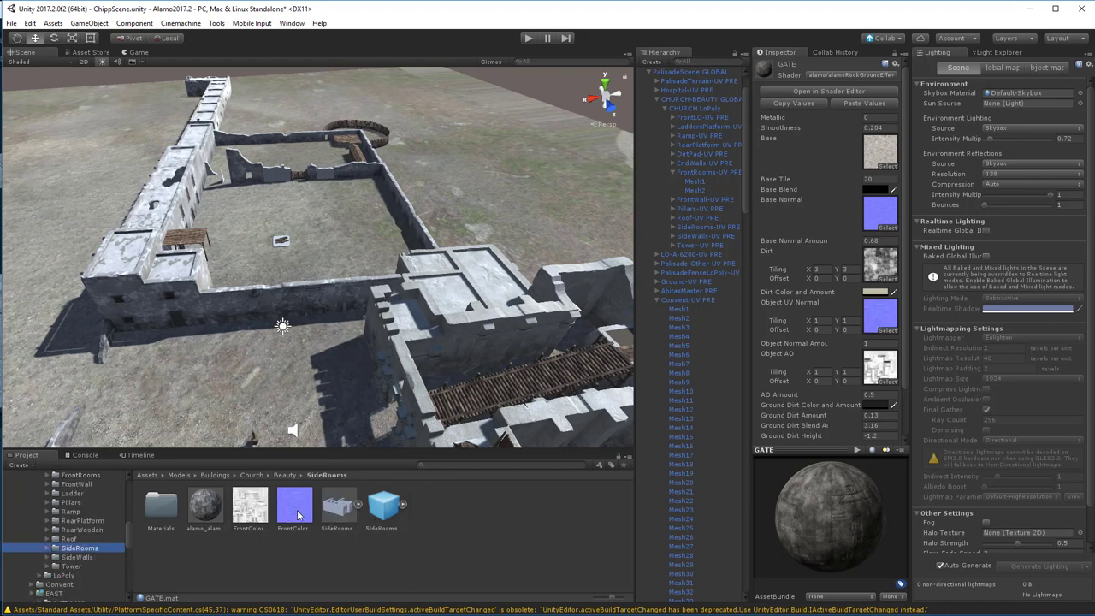
scroll(78, 565, "up", 5)
scroll(80, 565, "down", 4)
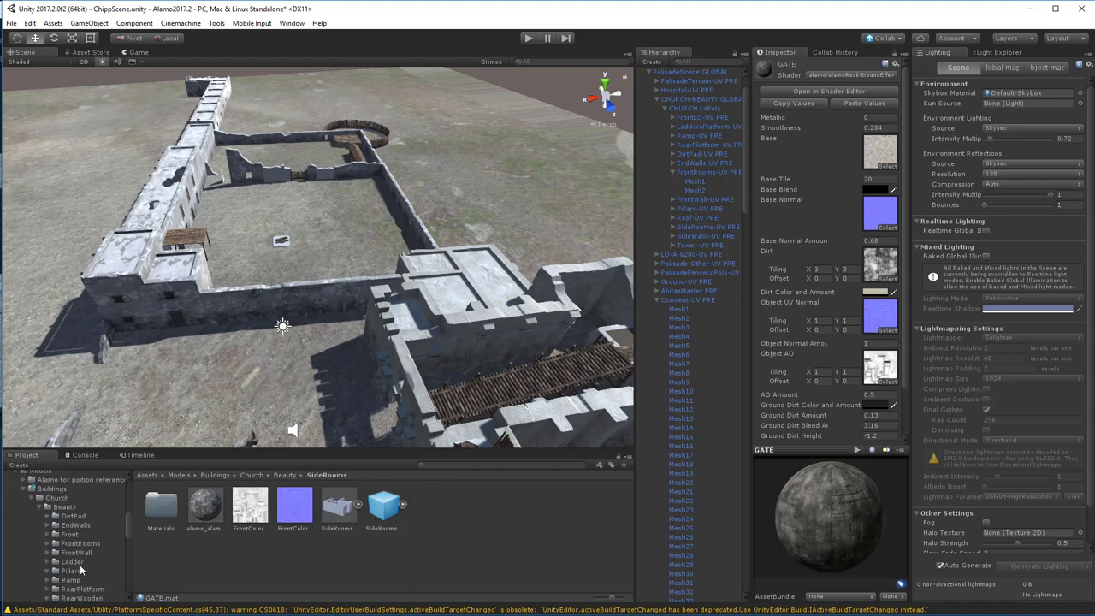
left_click(32, 499)
scroll(91, 557, "up", 2)
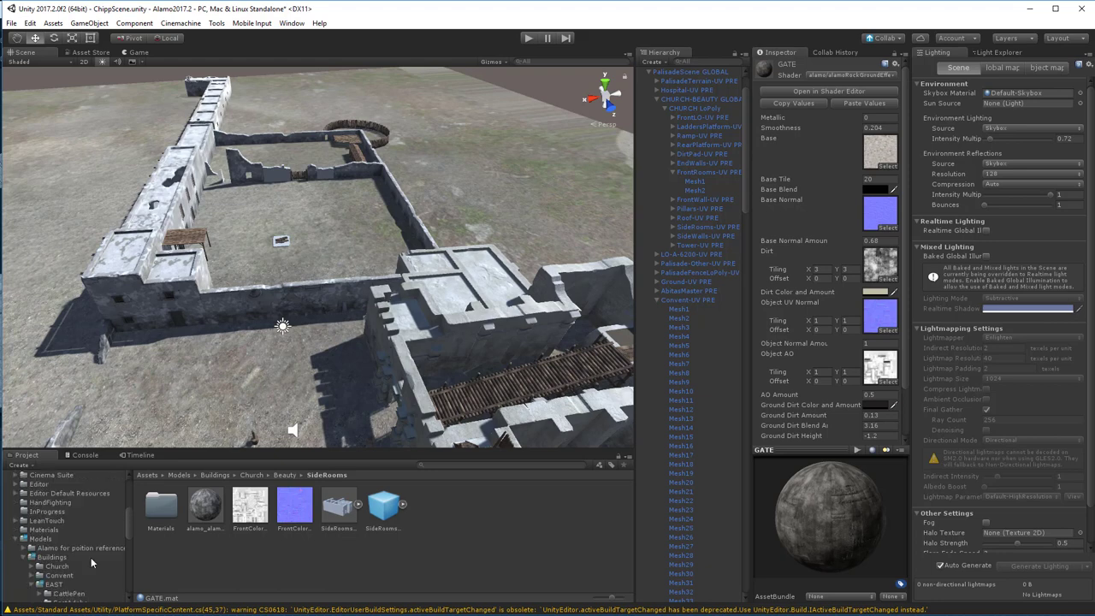
scroll(77, 558, "down", 1)
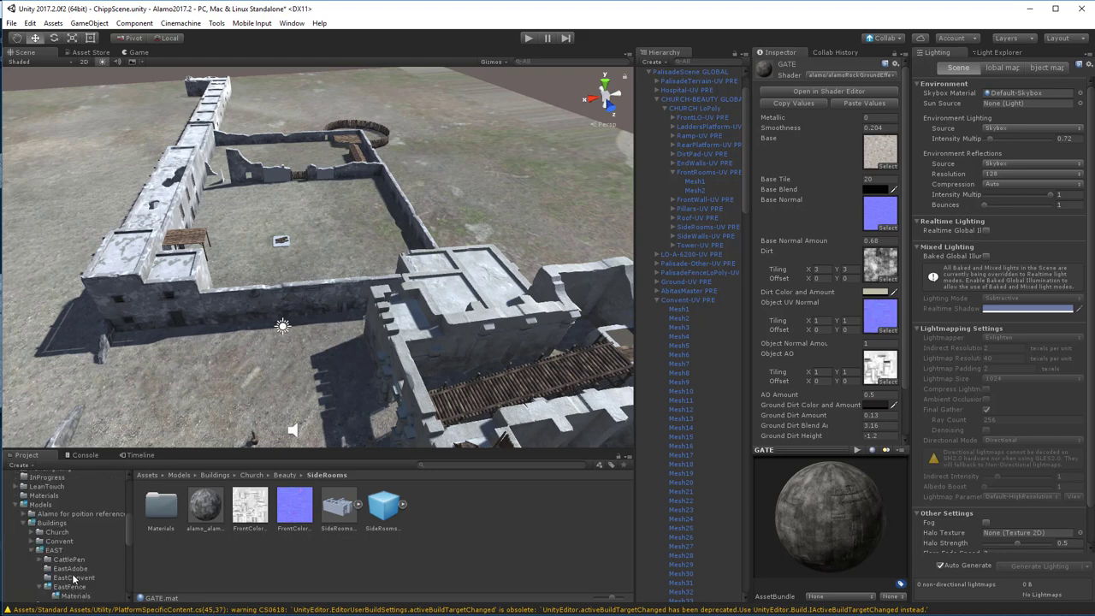
left_click(70, 587)
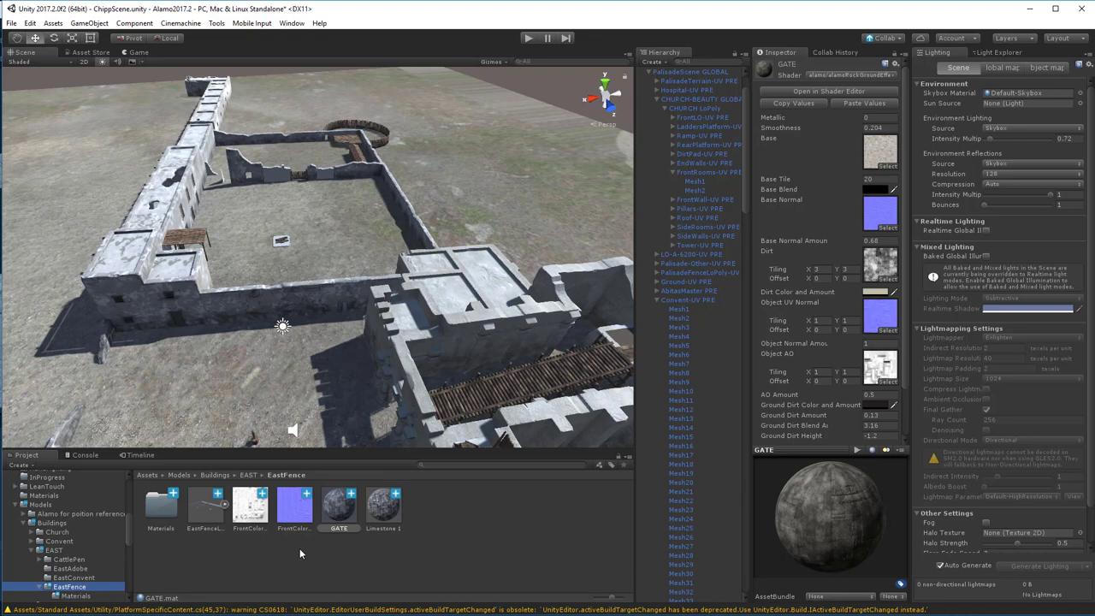
Apply the GATE material to Mesh1, the low notched wall section of the east fence near the wooden gate
right_click_drag(425, 183, 344, 169)
left_click_drag(374, 160, 385, 162, "alt")
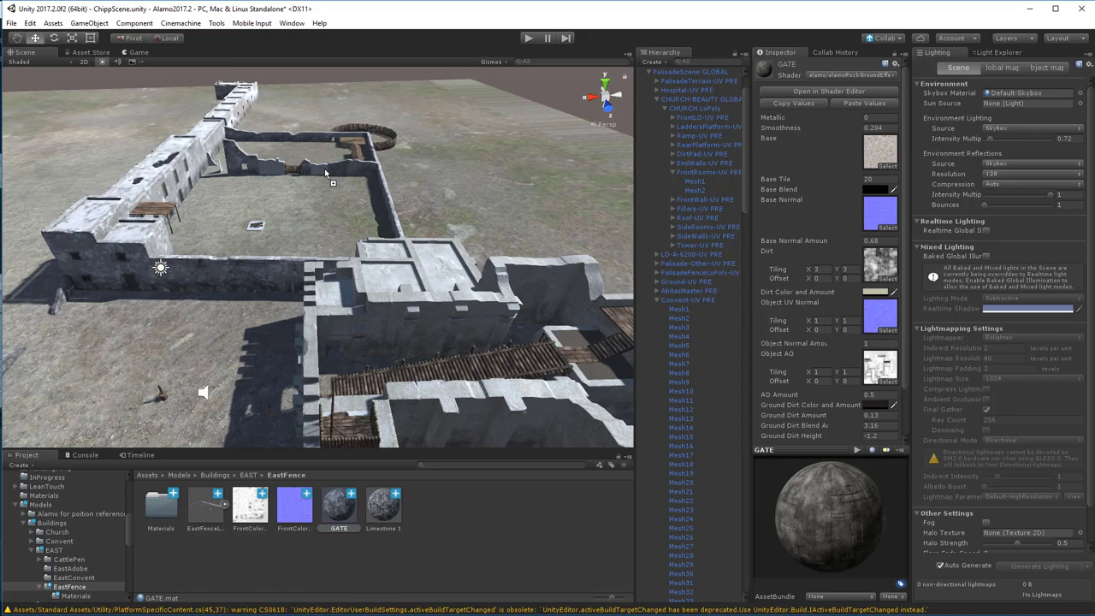
left_click_drag(324, 169, 323, 169)
scroll(325, 169, "up", 4)
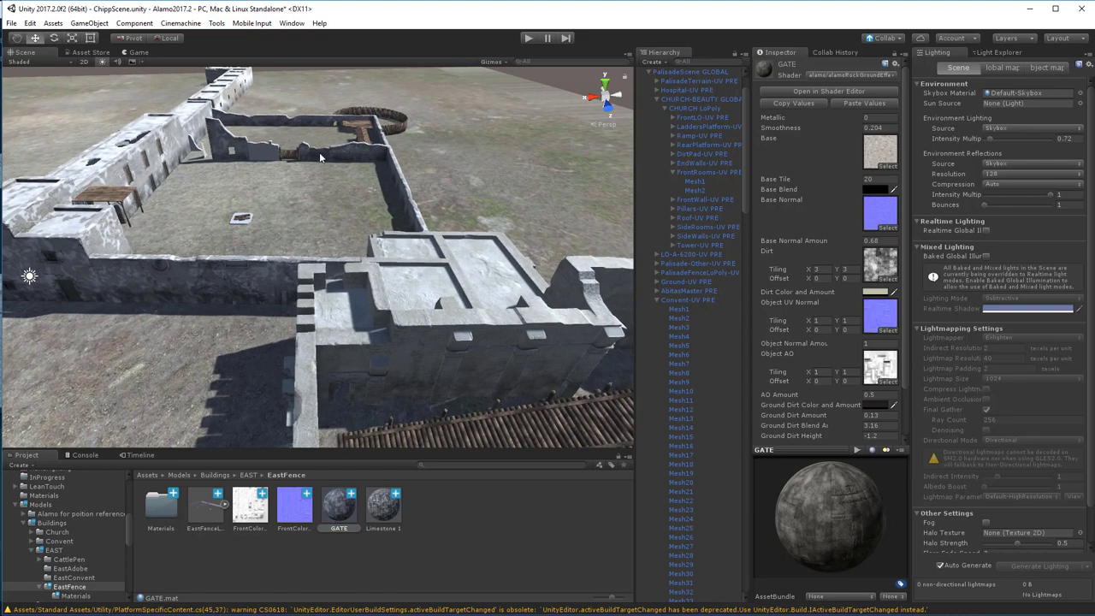
left_click(319, 153)
left_click(320, 154)
key("f")
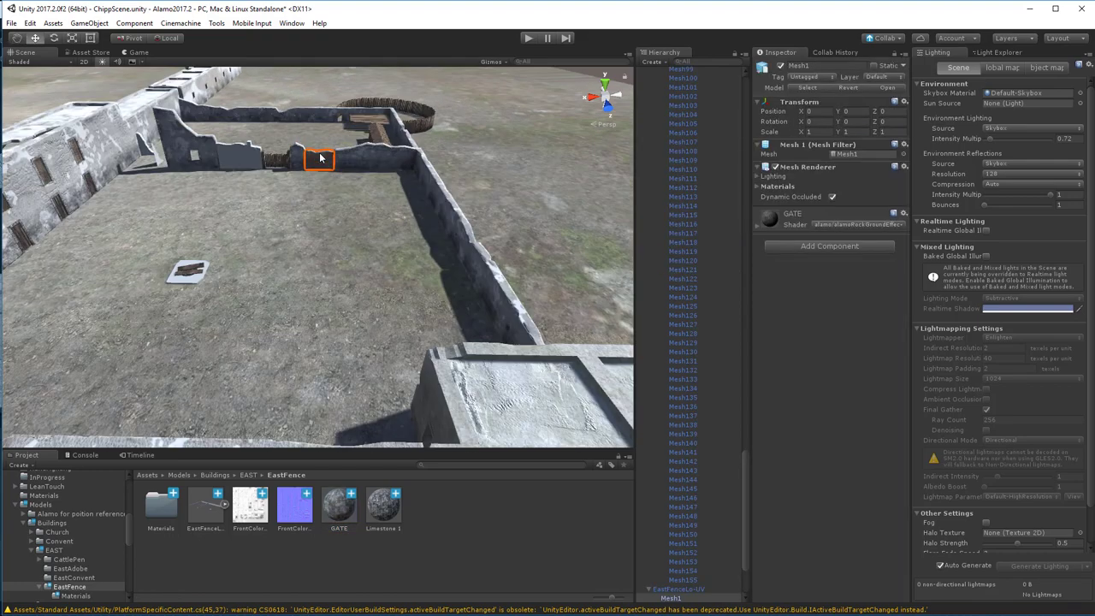
left_click_drag(362, 270, 419, 219, "alt")
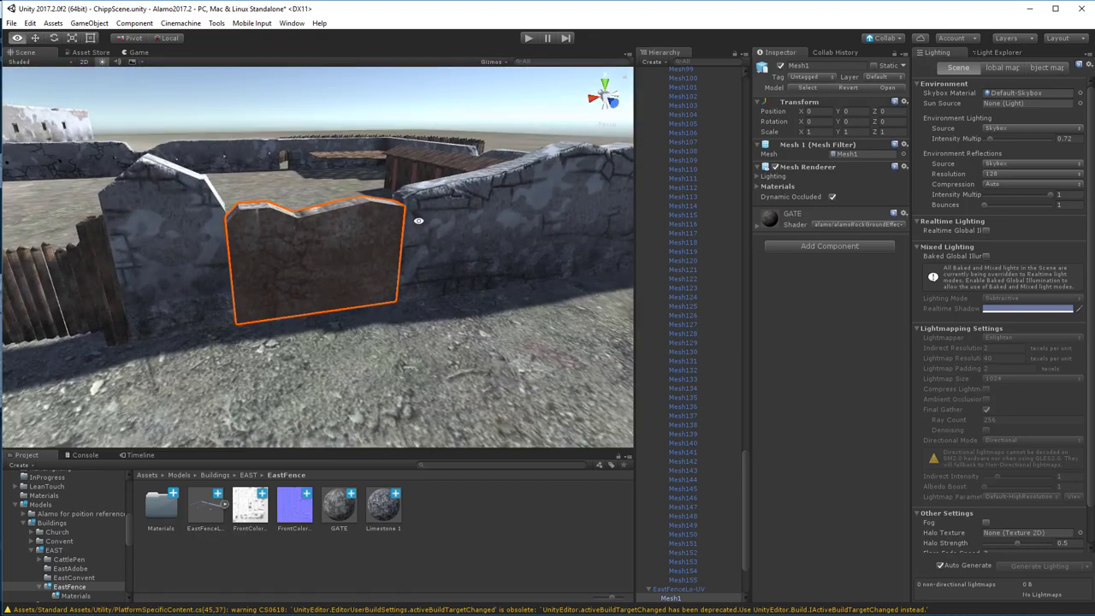
middle_click_drag(373, 265, 367, 235, "alt")
right_click_drag(367, 235, 327, 225, "alt")
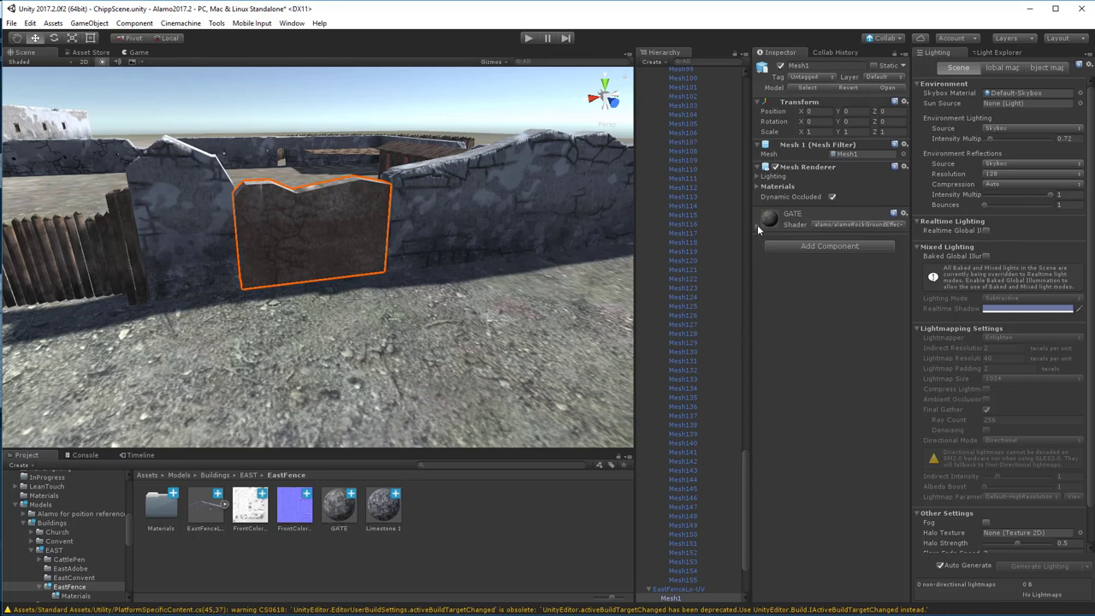
Try GATE on the pillar and wall section on the gate's other side, then Limestone 1 on that wall section
middle_click_drag(374, 317, 617, 303)
left_click_drag(344, 513, 170, 283)
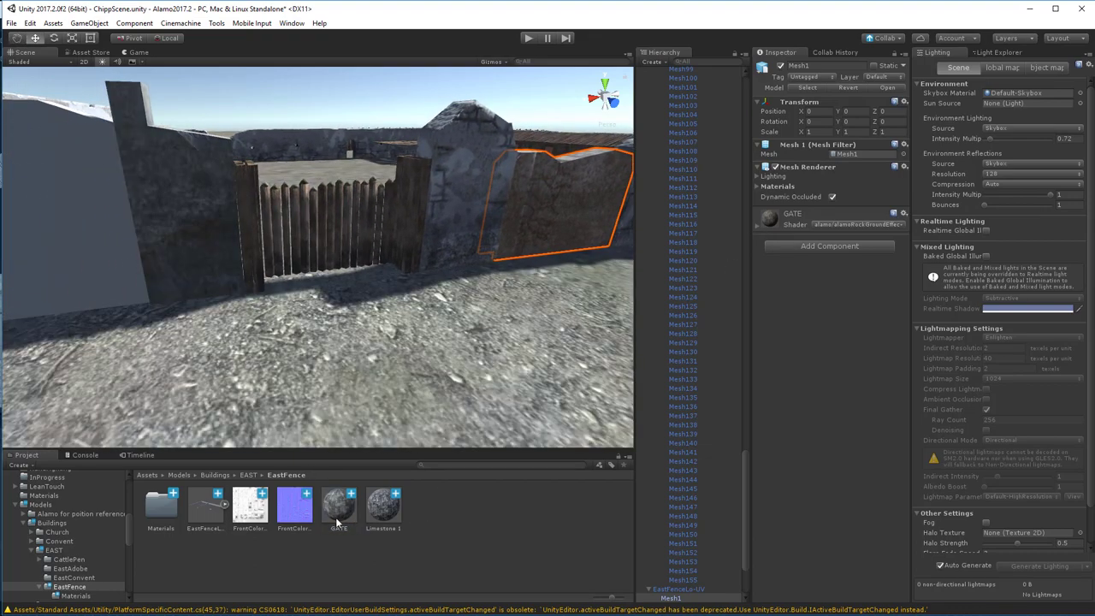
left_click_drag(336, 522, 111, 281)
right_click_drag(106, 277, 96, 255, "alt")
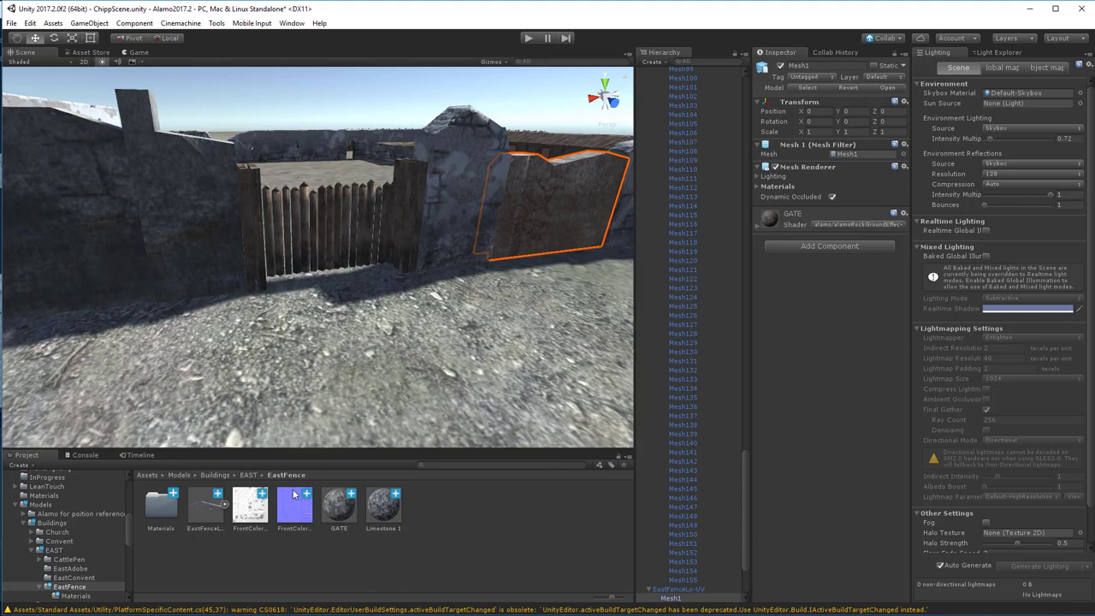
left_click_drag(379, 511, 107, 258)
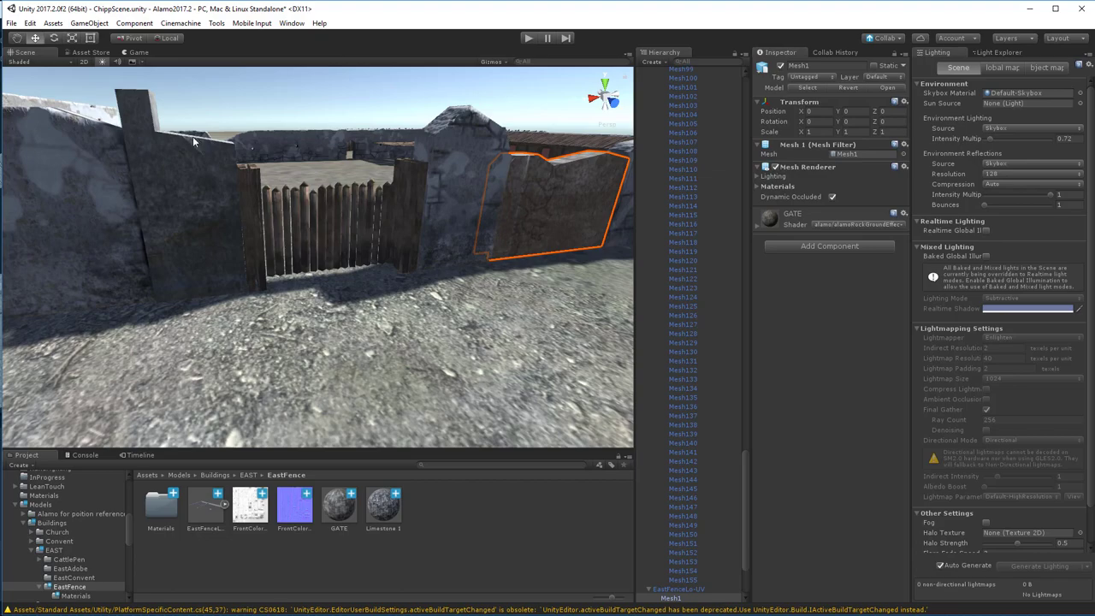
Apply Limestone 1 to the stepped pillar beside the wooden gate and GATE to the wall section adjoining it
left_click_drag(193, 136, 26, 175, "alt")
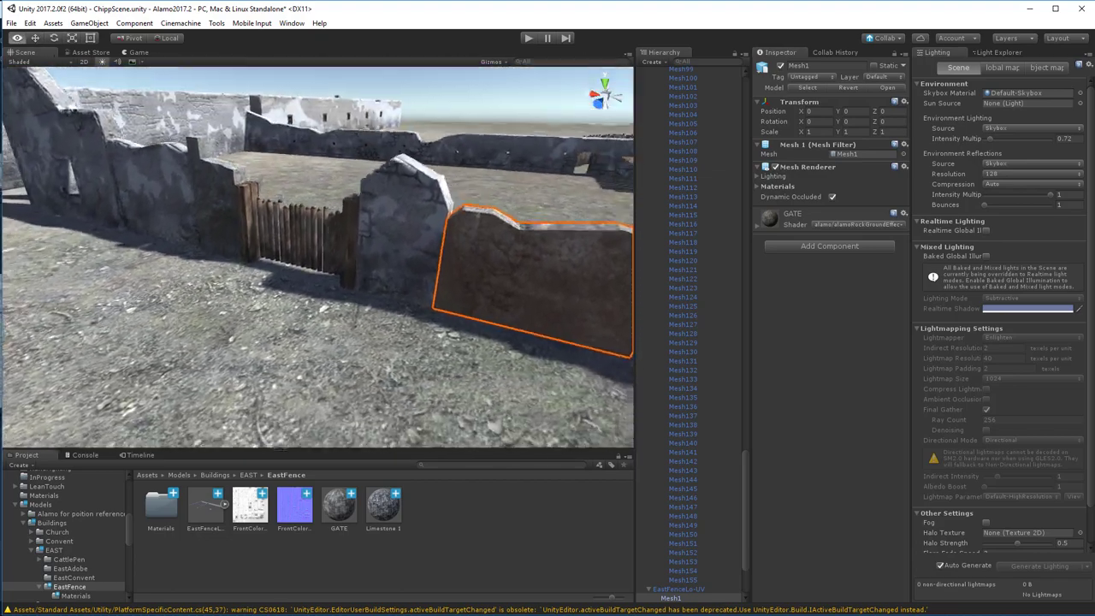
left_click_drag(122, 155, 78, 176, "alt")
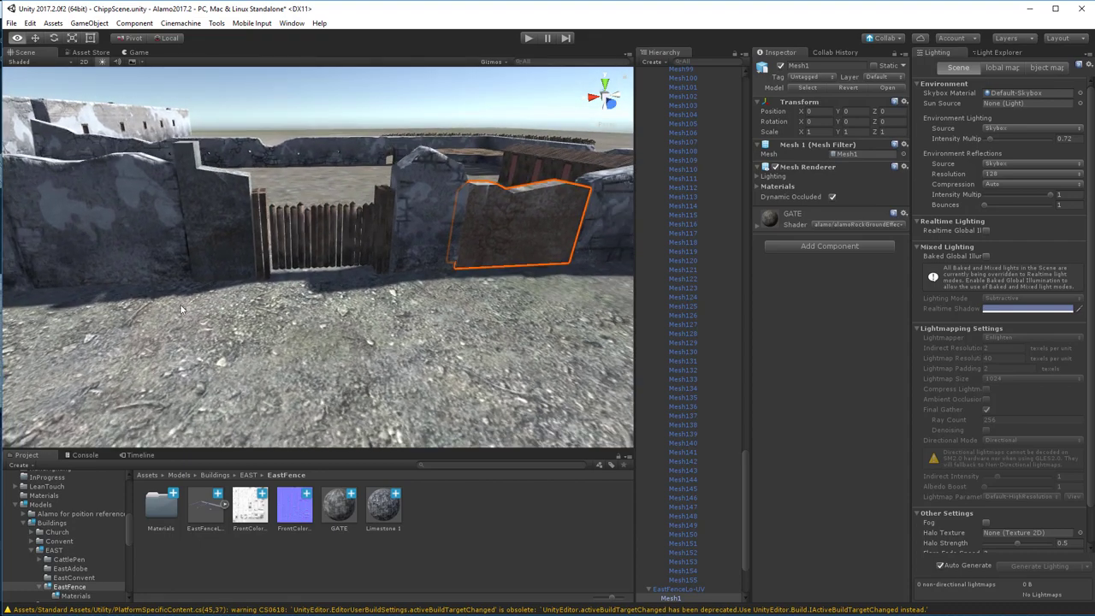
left_click_drag(380, 493, 236, 226)
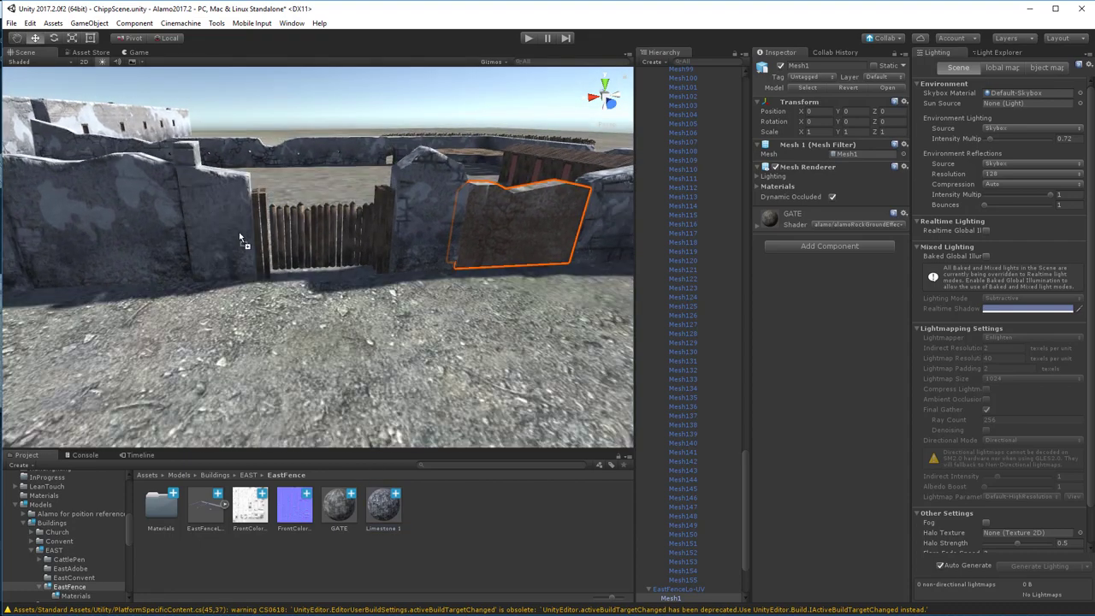
left_click_drag(339, 526, 129, 245)
middle_click_drag(141, 225, 211, 241)
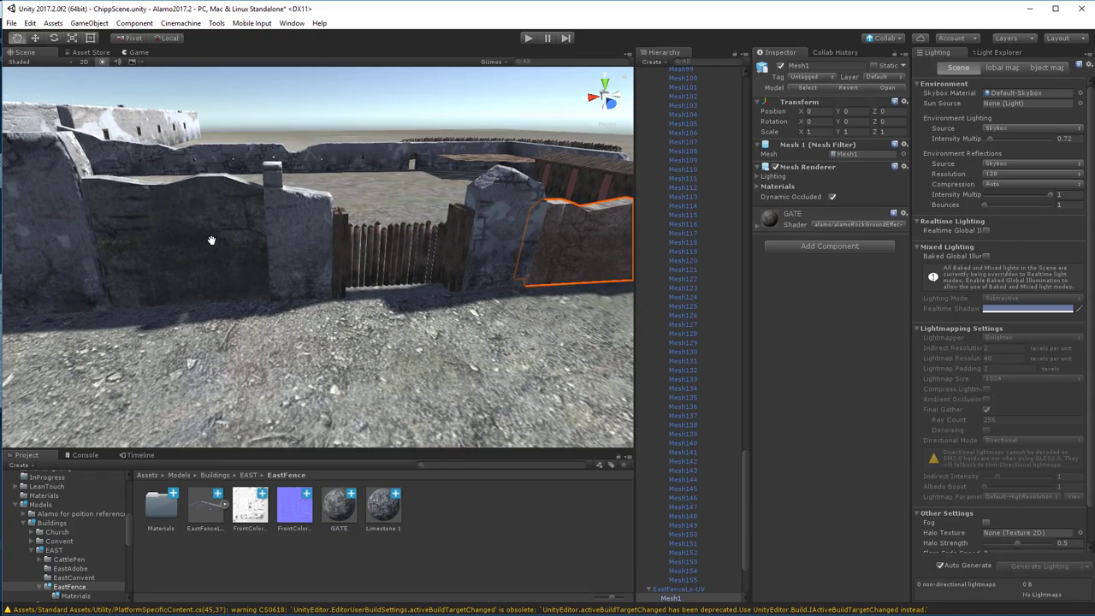
Assign the EastFence folder's baked AO and normal textures to GATE's Object AO and Object UV Normal slots
left_click(341, 514)
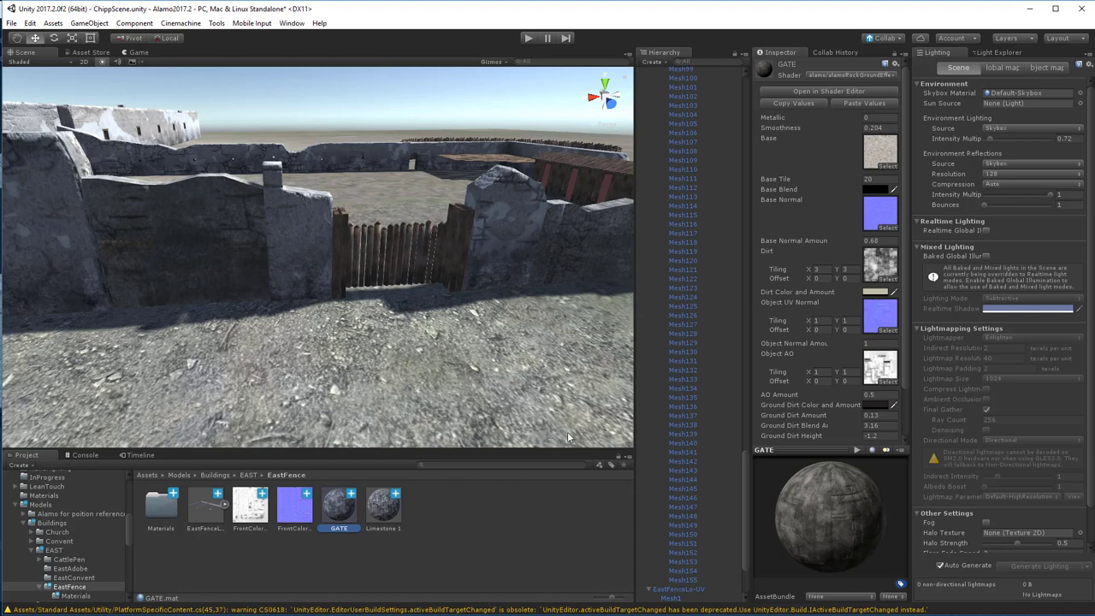
left_click_drag(255, 511, 871, 375)
left_click_drag(300, 510, 881, 321)
right_click_drag(372, 244, 368, 252, "alt")
left_click_drag(367, 252, 17, 249, "alt")
right_click_drag(17, 130, 107, 140)
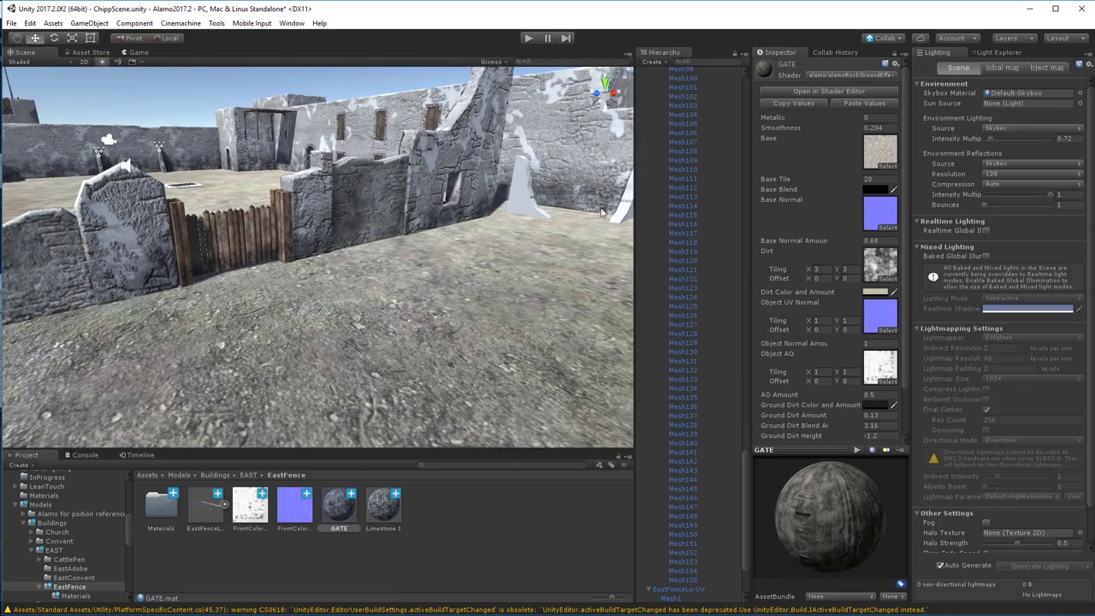
Apply the Limestone 1 material to the plank-covered ground slab in the courtyard
middle_click_drag(601, 212, 404, 206)
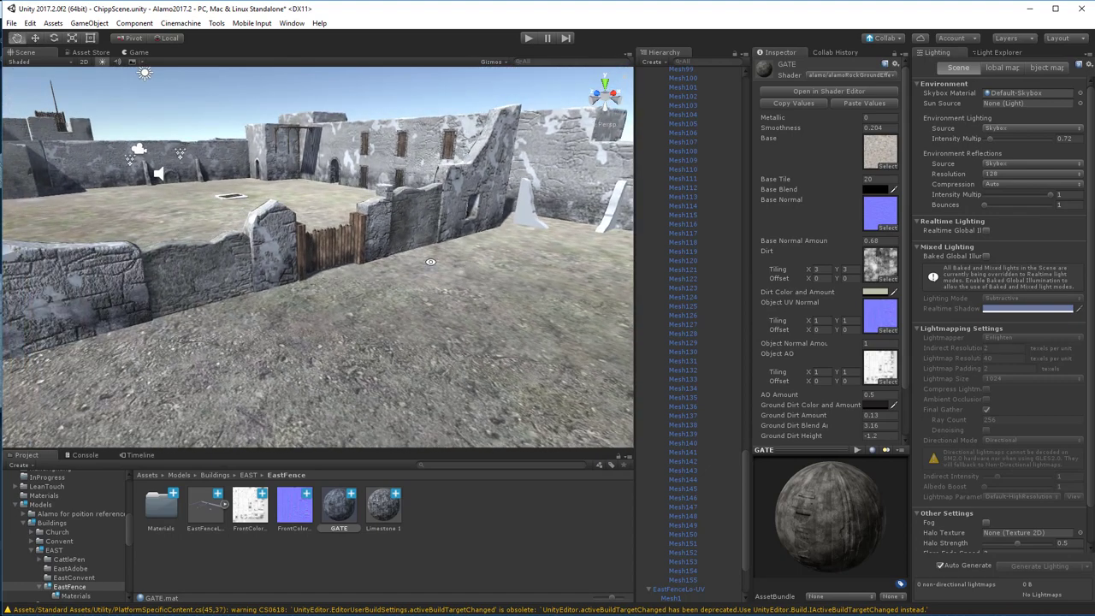
right_click_drag(431, 261, 485, 283)
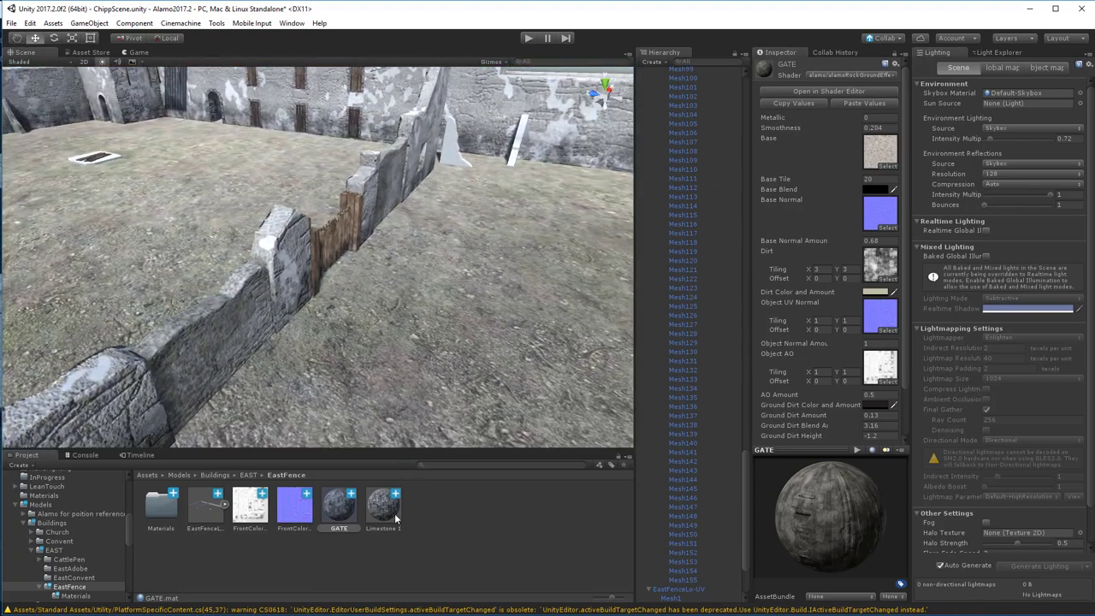
left_click_drag(384, 513, 112, 156)
right_click_drag(159, 132, 158, 132)
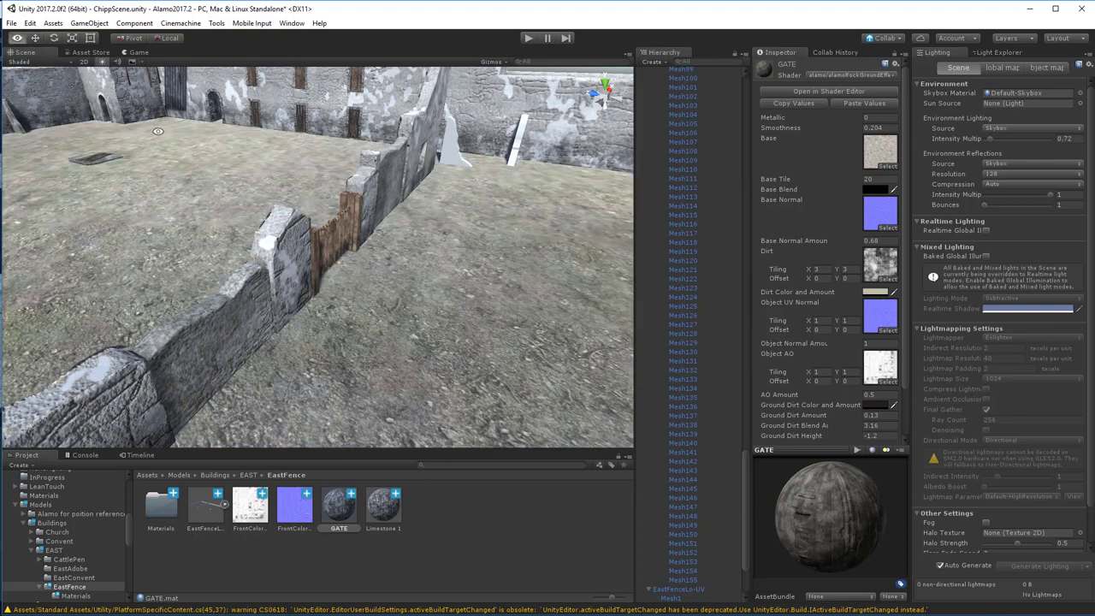
Examine the courtyard slab's applied material up close and in its surroundings
left_click_drag(158, 132, 201, 171, "alt")
middle_click_drag(201, 171, 307, 253, "alt")
right_click_drag(307, 252, 424, 347, "alt")
left_click_drag(425, 347, 474, 359, "alt")
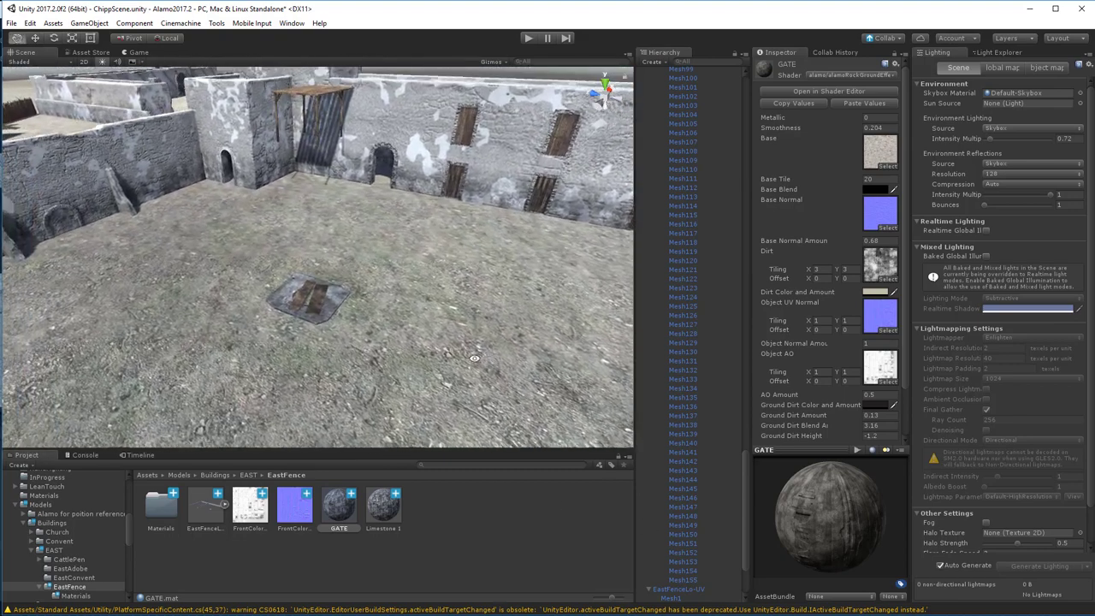
scroll(293, 282, "up", 4)
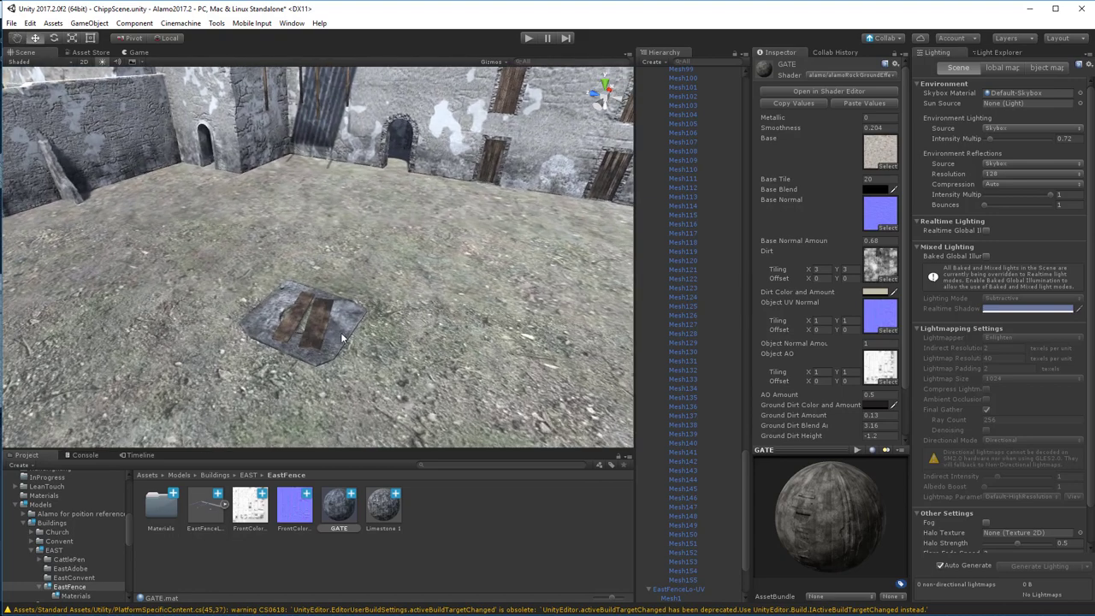
left_click(342, 338)
right_click_drag(343, 335, 284, 299)
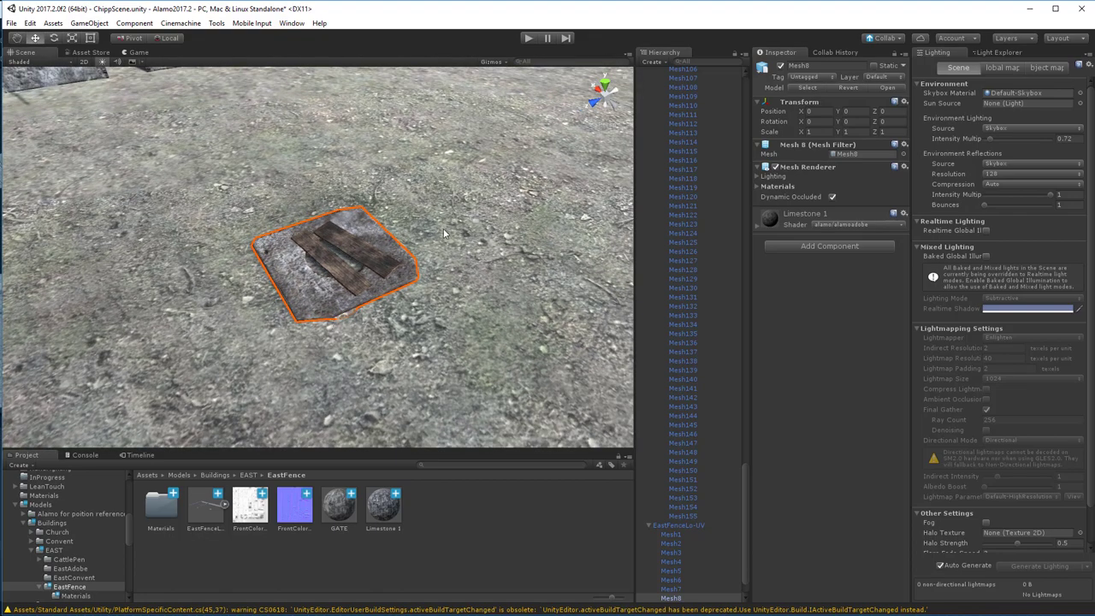
left_click(520, 515)
left_click_drag(465, 178, 413, 257, "alt")
scroll(406, 266, "down", 8)
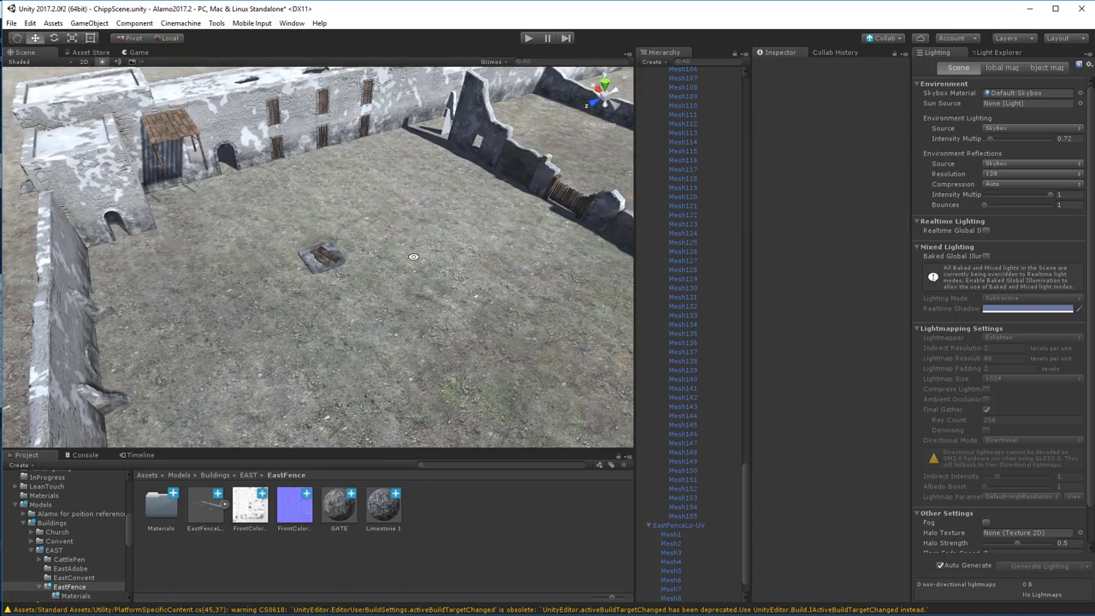
Collapse the other expanded hierarchy groups and make EastFenceLo-UV static together with all its child objects
left_click_drag(743, 490, 705, 101)
left_click(692, 522)
left_click(648, 119)
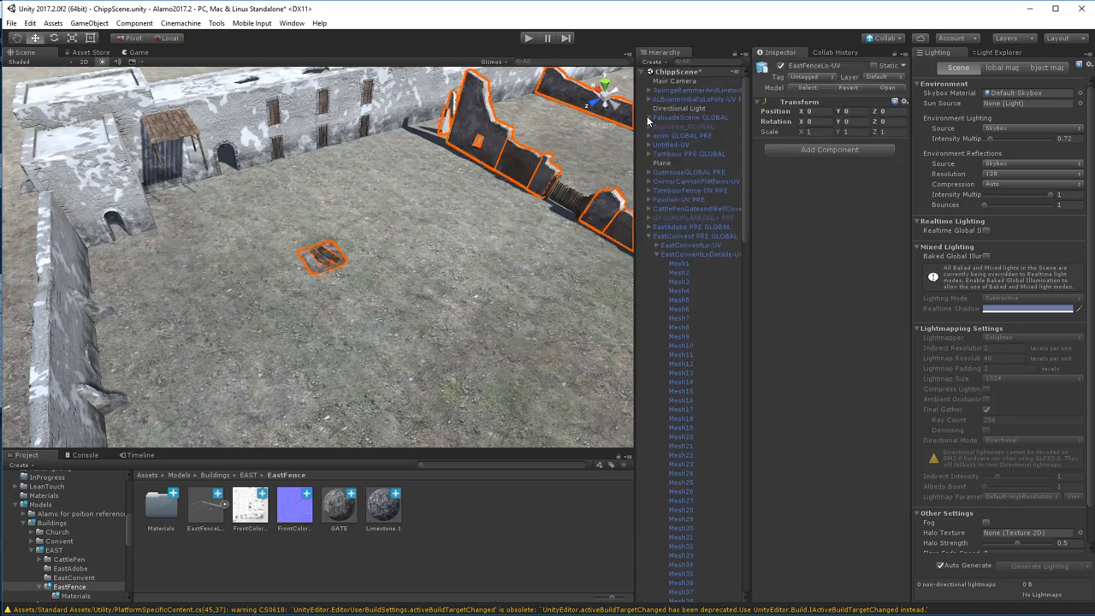
left_click(650, 237)
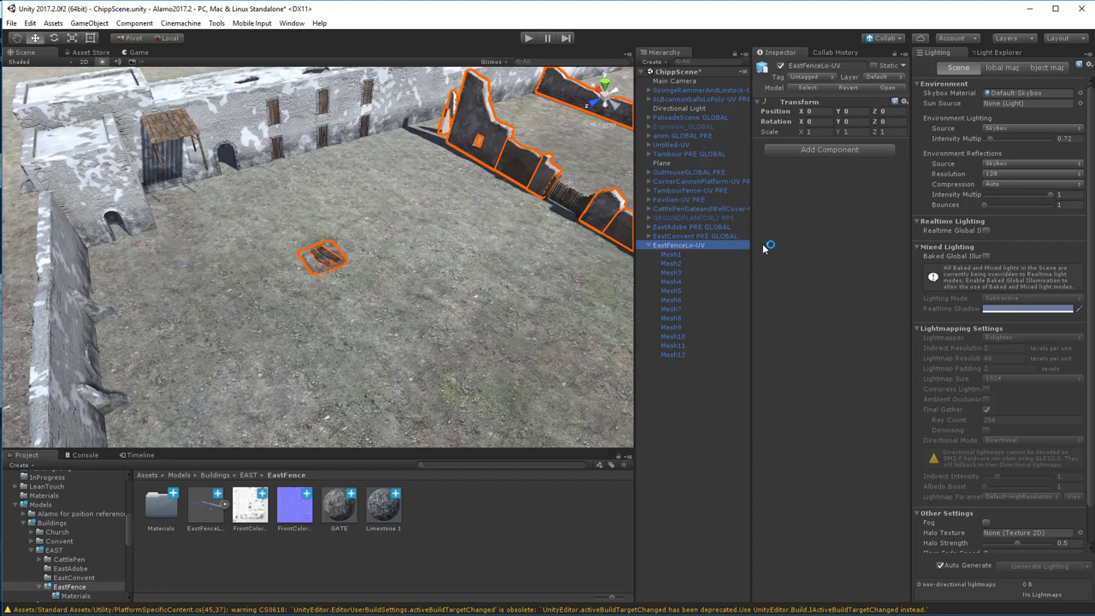
left_click(873, 67)
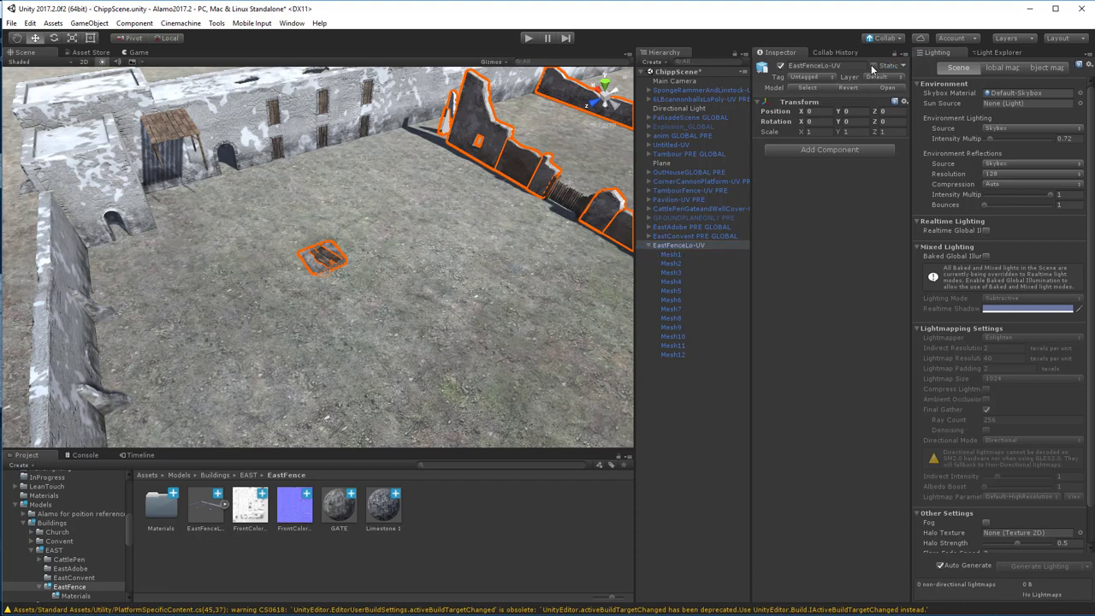
left_click(874, 66)
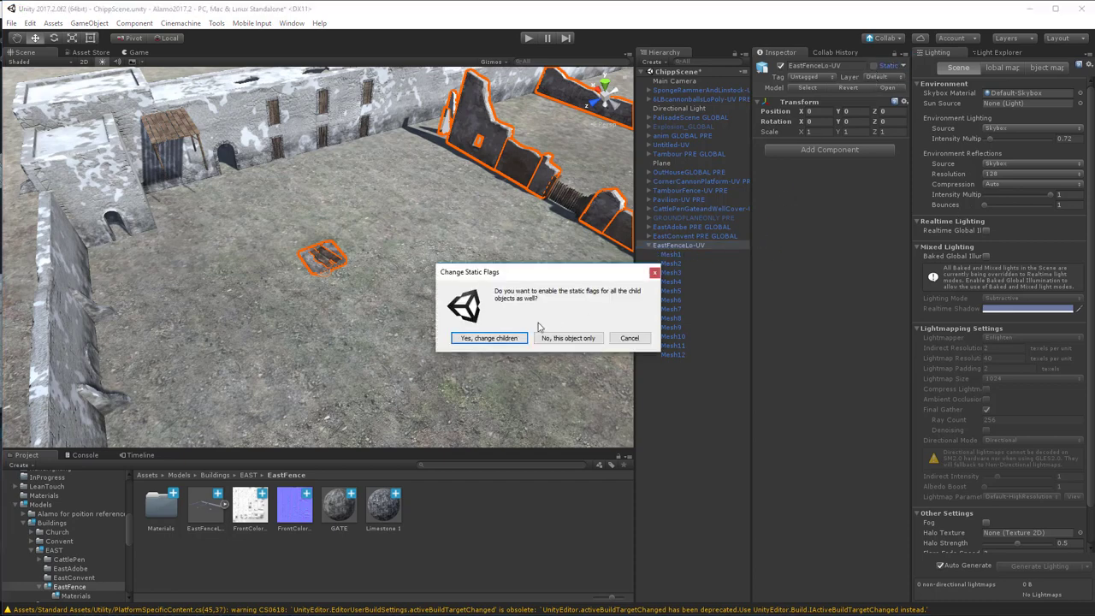
left_click(487, 340)
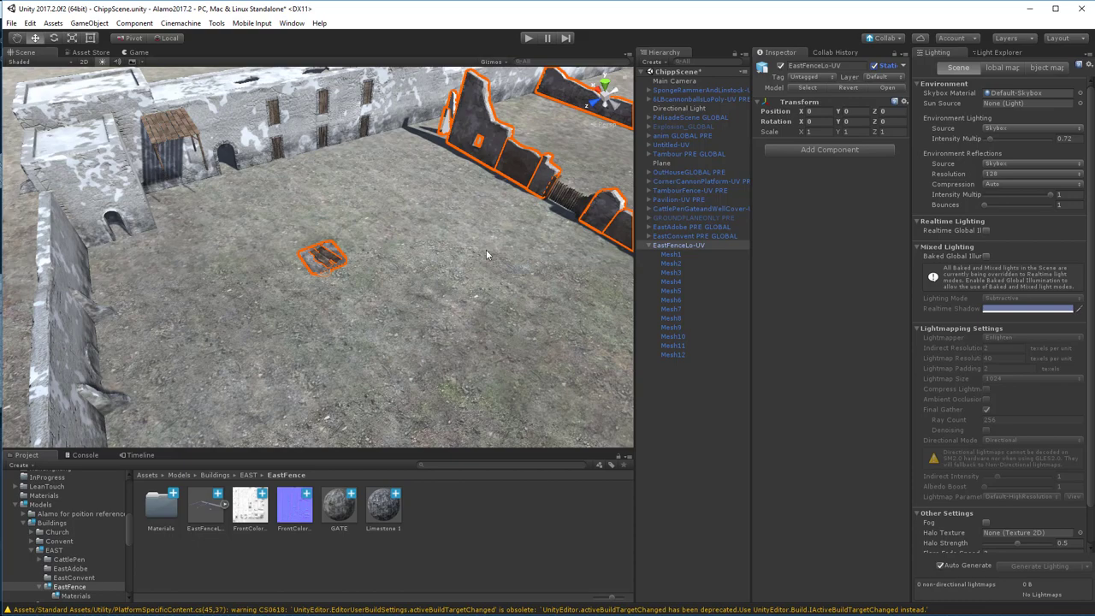
key("alt")
left_click_drag(500, 209, 137, 177, "alt")
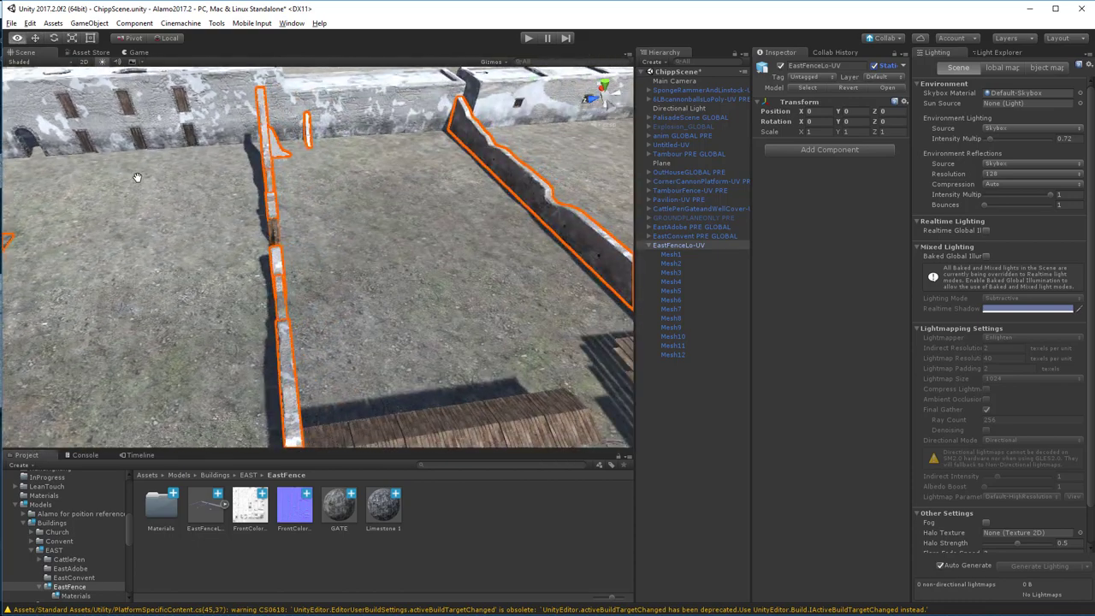
left_click(495, 503)
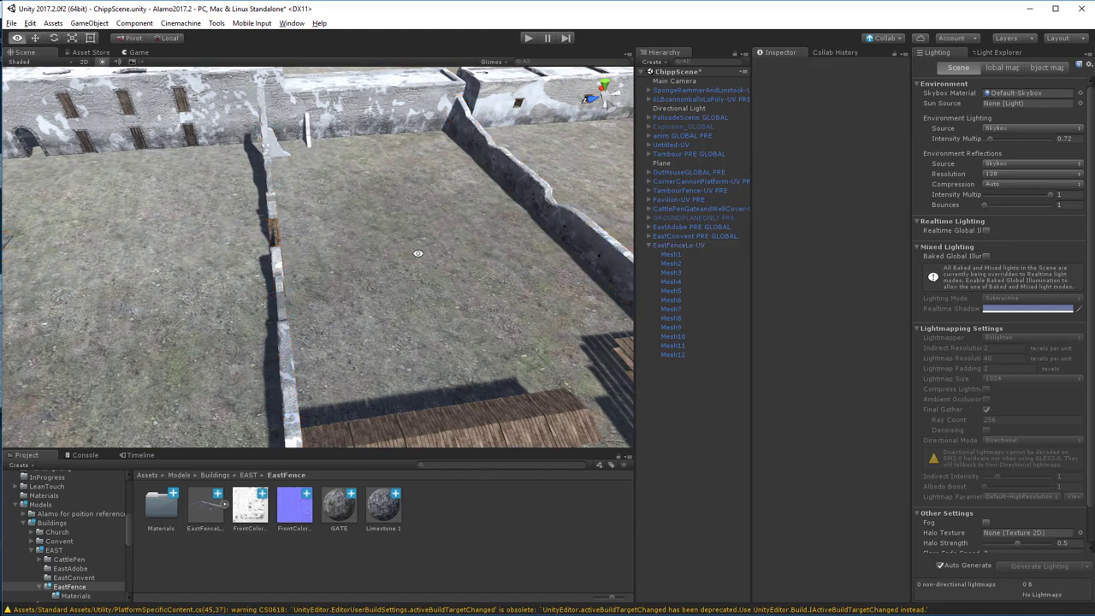
left_click_drag(418, 253, 350, 314, "alt")
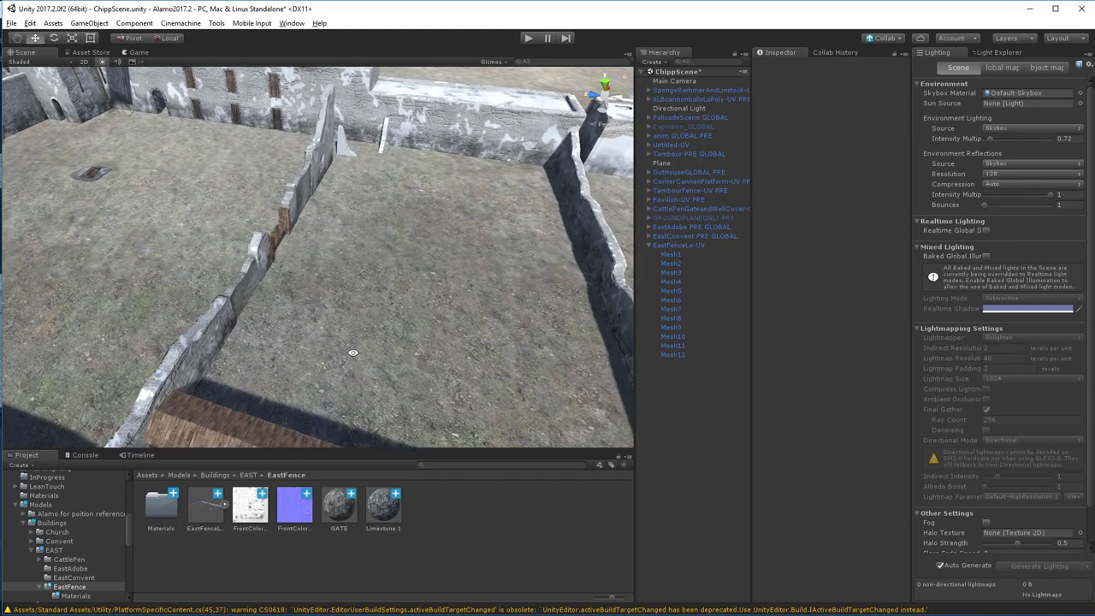
Apply the Limestone 1 material to the remaining untextured wall pieces at the fence's far end and beside the plank-roofed shelter
left_click_drag(389, 497, 382, 144)
left_click_drag(394, 529, 341, 145)
left_click_drag(424, 291, 229, 311, "alt")
left_click_drag(386, 514, 83, 321)
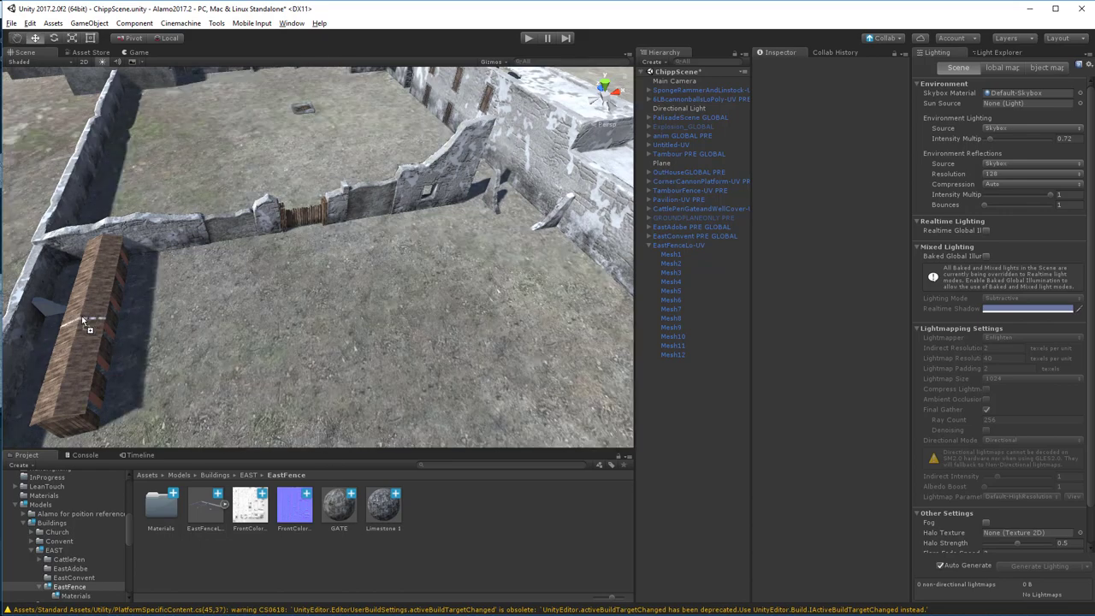
Delete the Materials subfolder from the EastFence asset folder
left_click(159, 510)
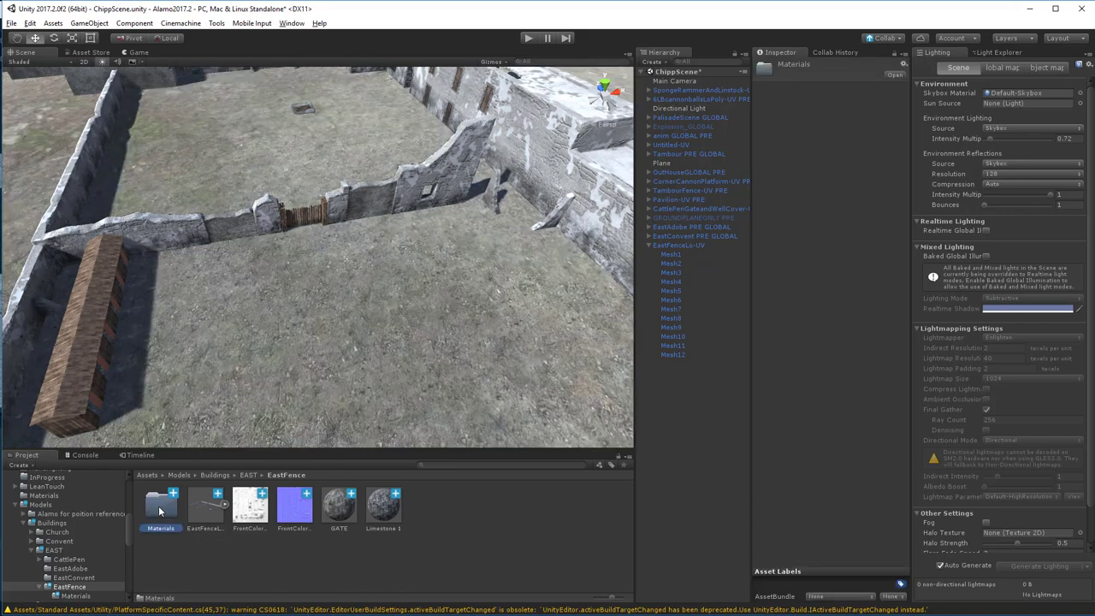
key("Delete")
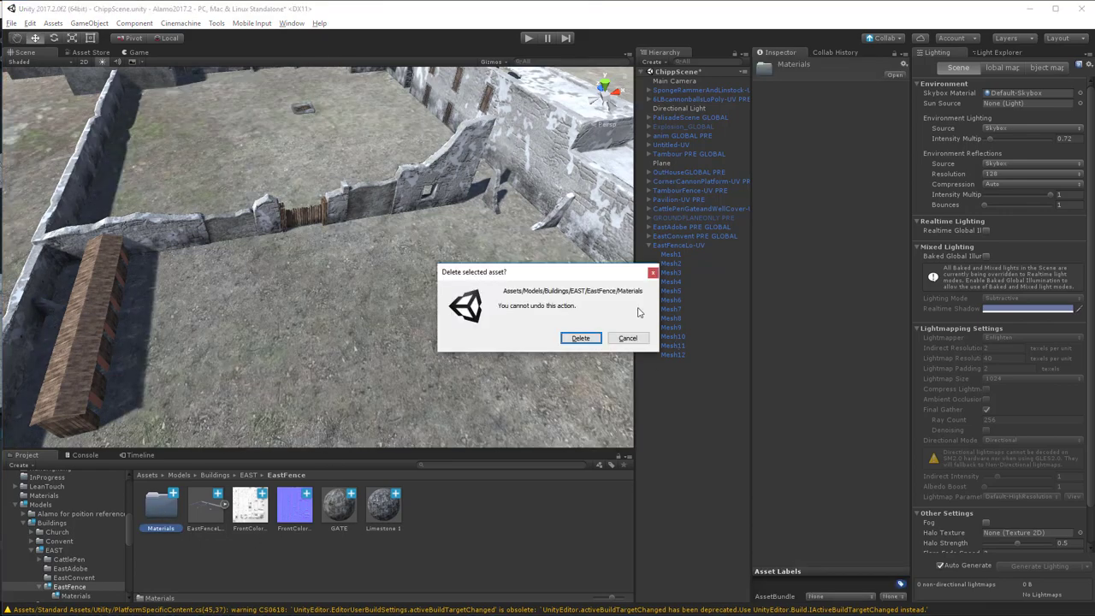
left_click(581, 338)
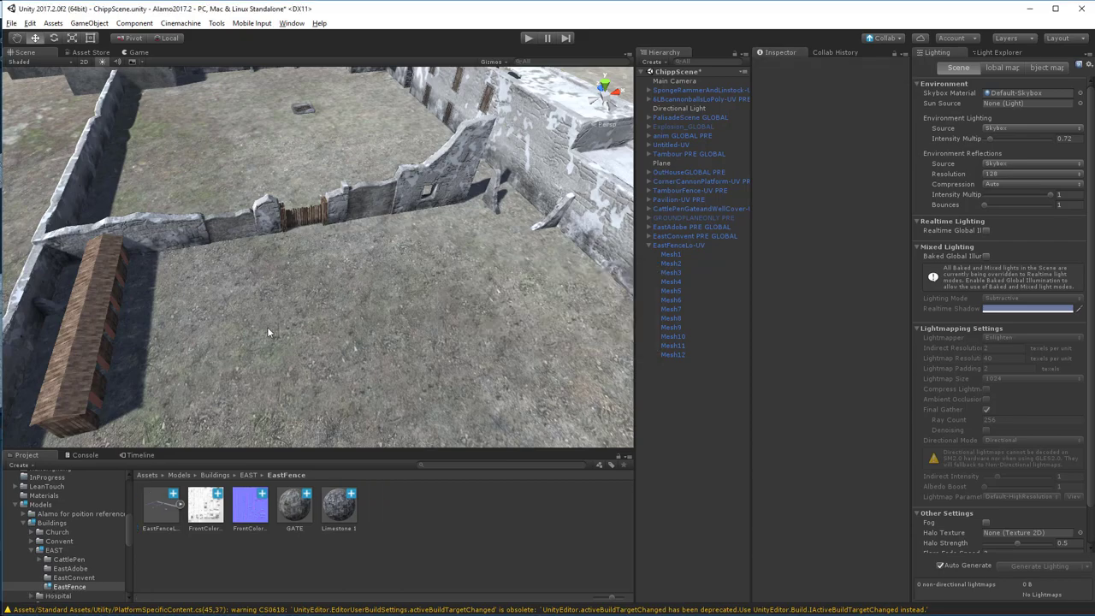
Examine the east fence and the entire Alamo compound from several angles in a maximized scene view, and restore the editor layout
left_click_drag(264, 289, 340, 273, "alt")
scroll(341, 273, "down", 5, "alt")
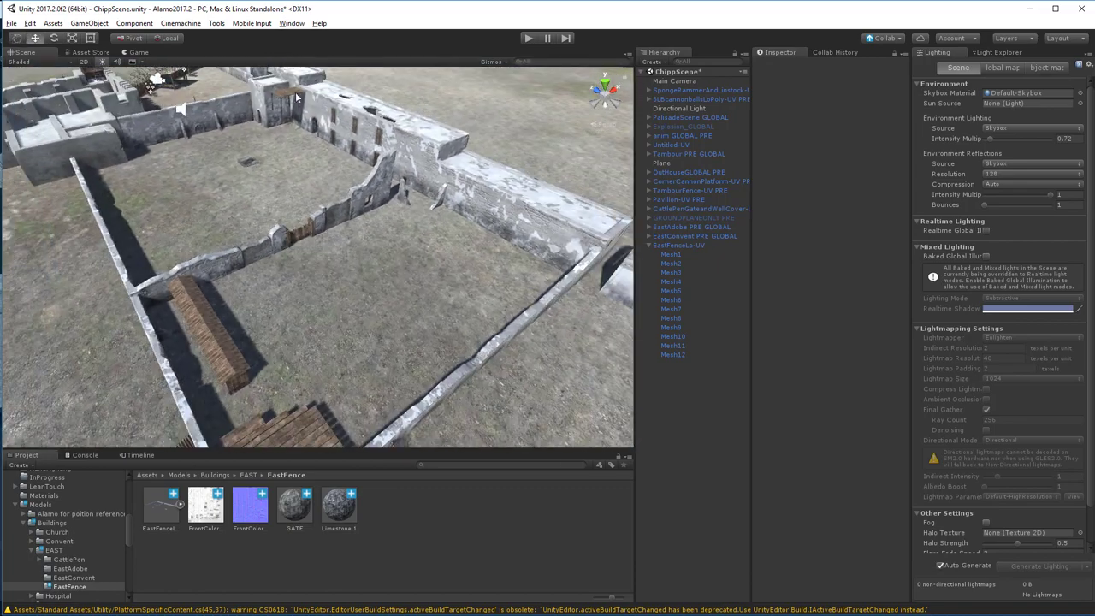
left_click_drag(399, 232, 526, 181, "alt")
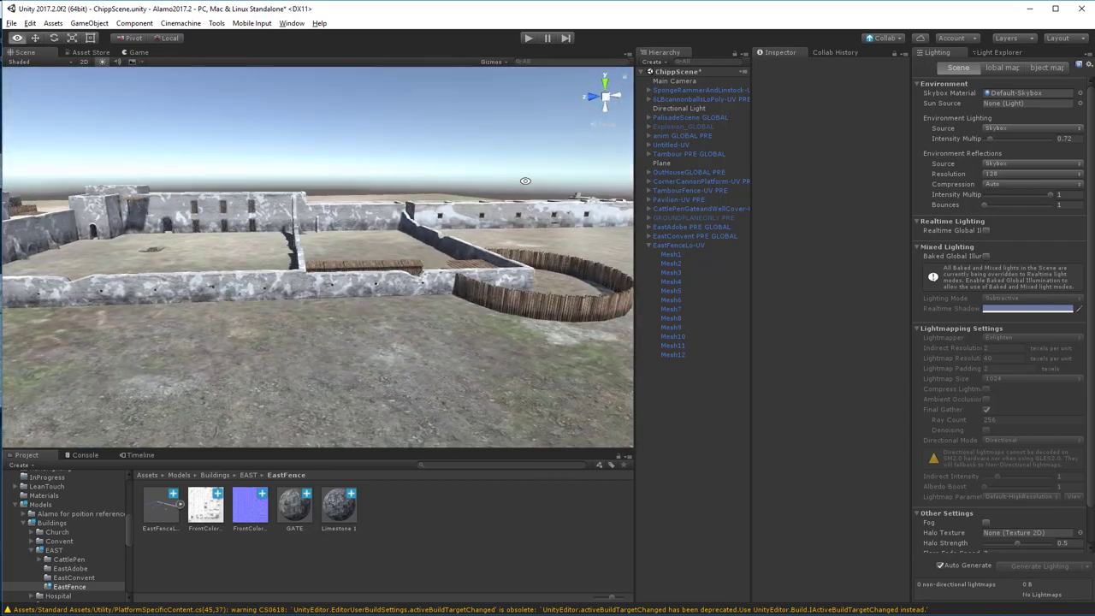
left_click(628, 53)
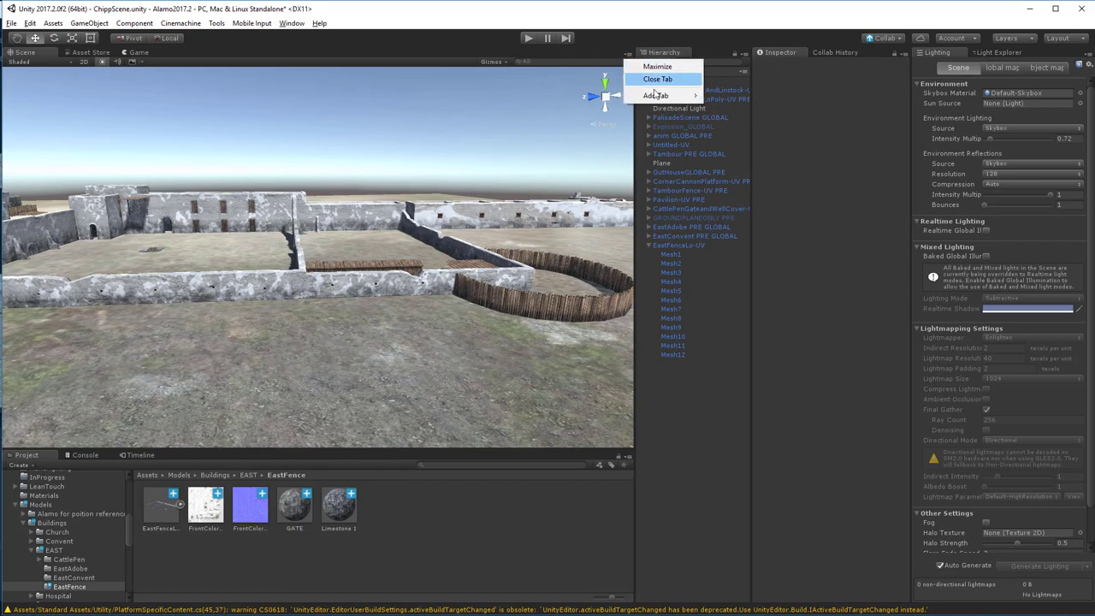
left_click(655, 64)
left_click_drag(672, 142, 384, 295, "alt")
left_click_drag(796, 302, 649, 268, "alt")
right_click_drag(649, 267, 494, 113, "alt")
right_click_drag(704, 294, 673, 273, "alt")
left_click_drag(674, 273, 475, 230, "alt")
middle_click_drag(552, 389, 605, 262)
left_click_drag(606, 261, 601, 441, "alt")
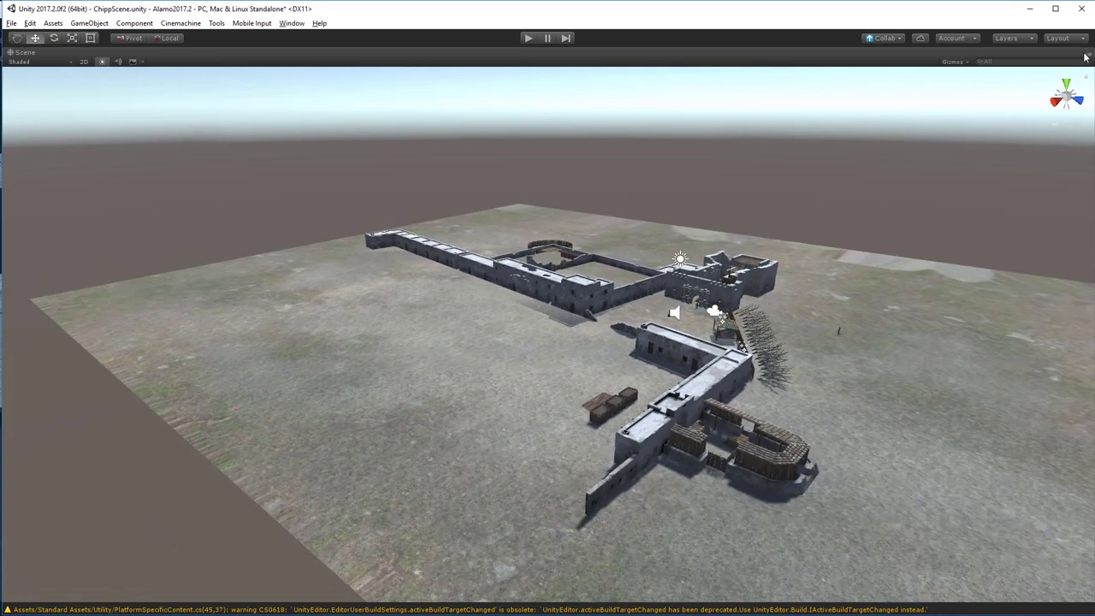
key("shift+space")
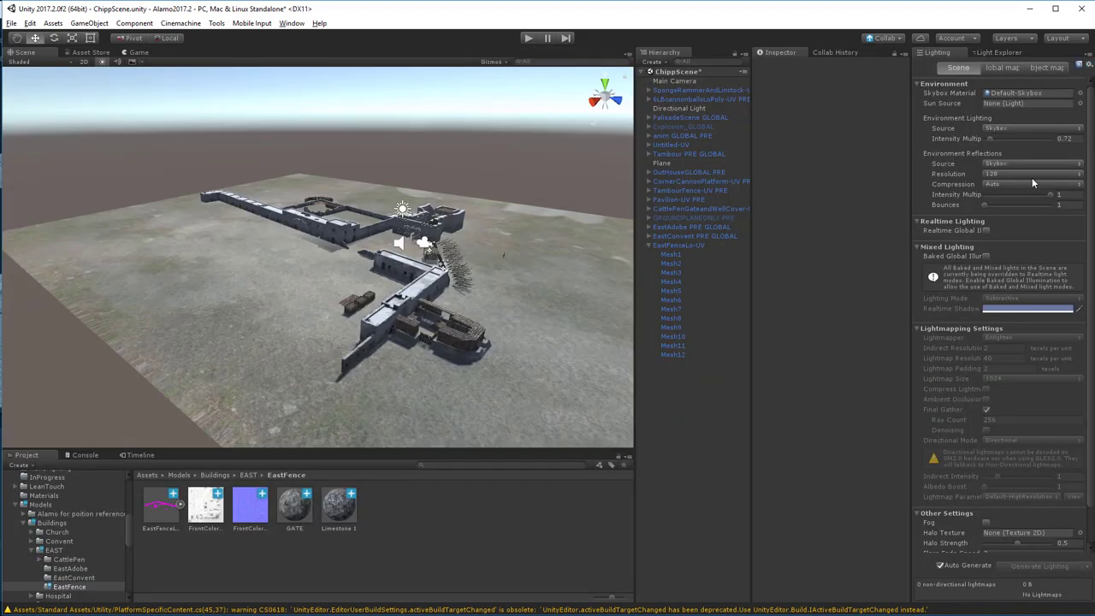